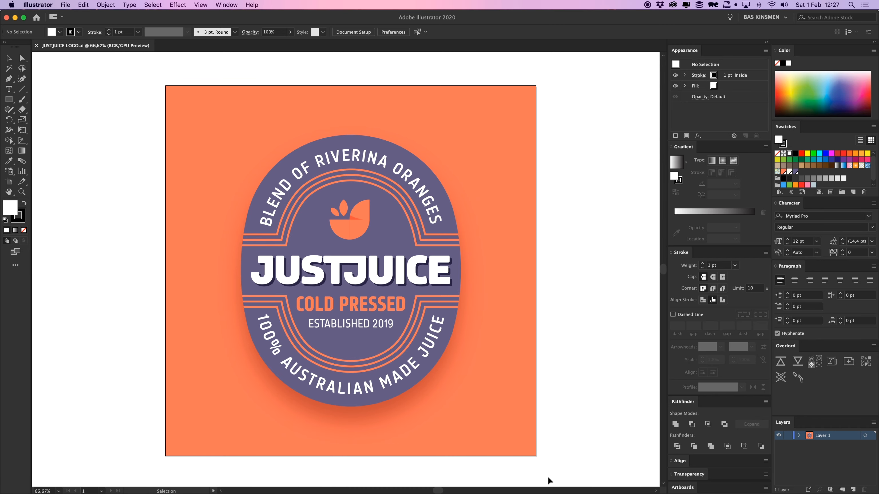
Switch from the Just Juice logo artwork to After Effects.
mouse_move(451, 187)
left_mouse_down()
mouse_move(496, 183)
mouse_move(457, 190)
mouse_move(462, 185)
left_mouse_up()
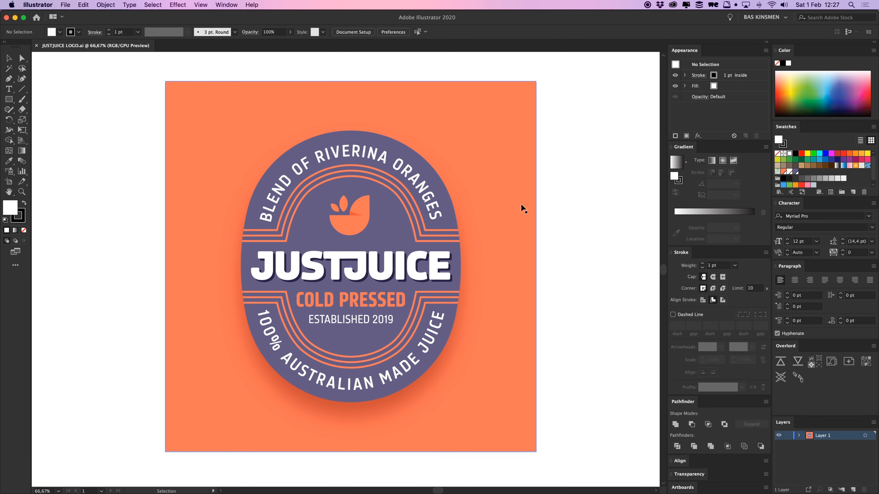
scroll(518, 219, "left", 2)
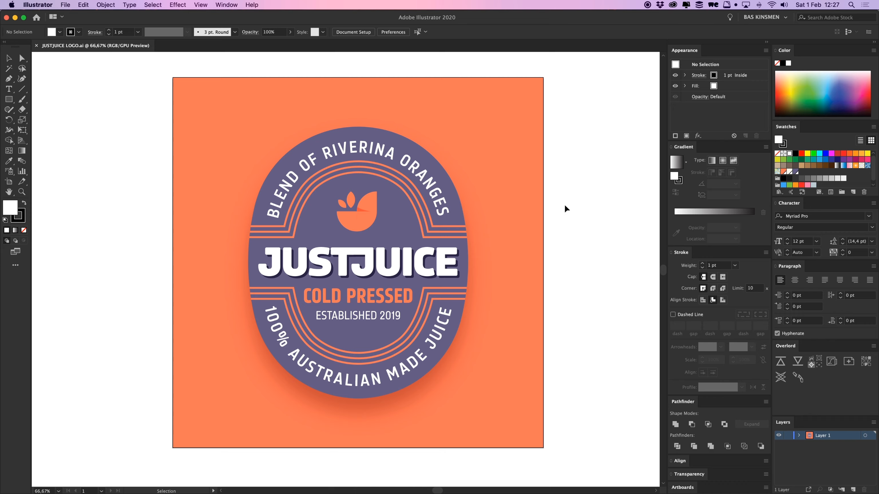
key("super+Tab")
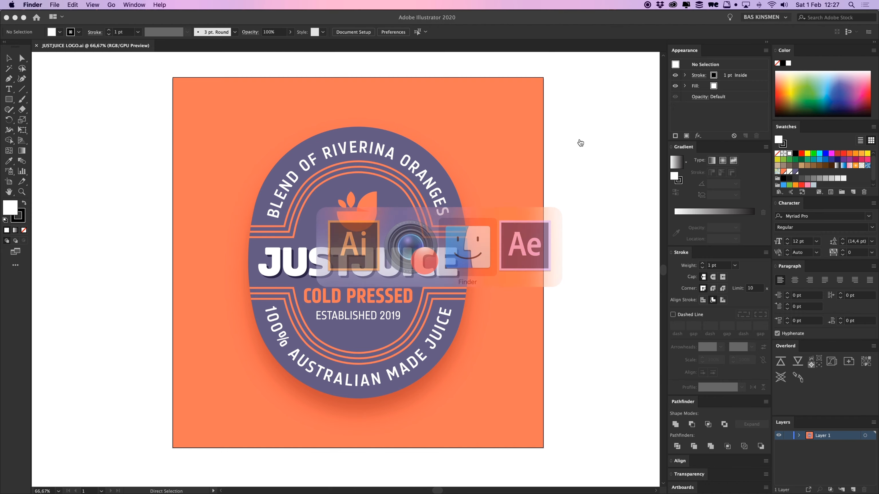
key("super+Tab")
key("super+Tab")
key("super+Tab")
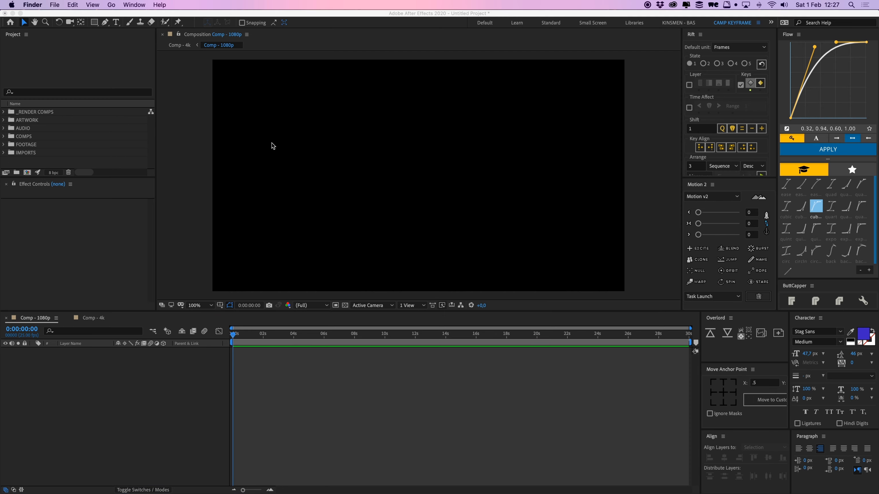
key("super+Tab")
key("super+Tab")
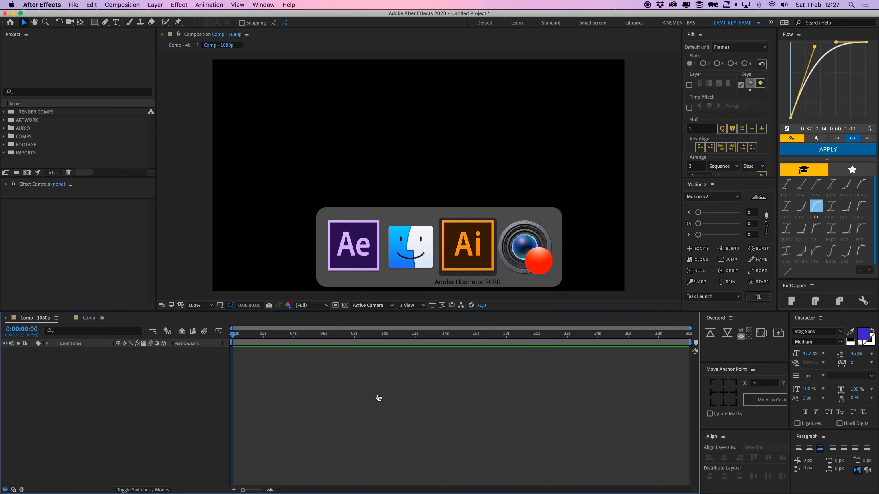
key("super+Tab")
Create a 1080 × 1080 px composition at 25 fps lasting 0:00:10:00, and close the Comp - 1080p and Comp - 4k timelines.
left_click(115, 4)
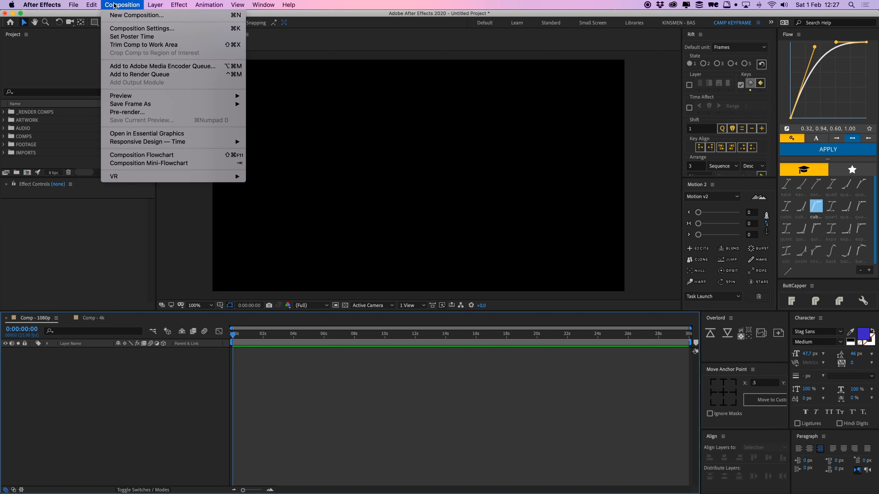
left_click(131, 16)
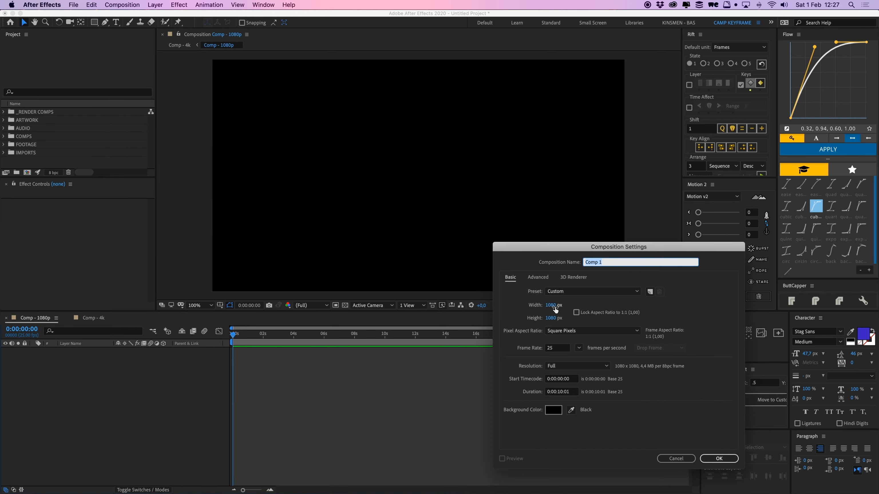
left_click_drag(561, 253, 492, 207)
left_click(490, 303)
left_click(505, 347)
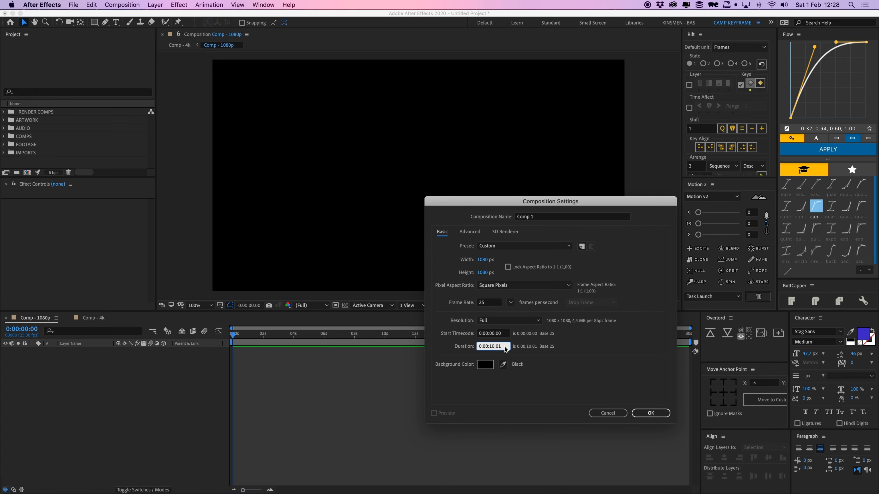
left_click(650, 413)
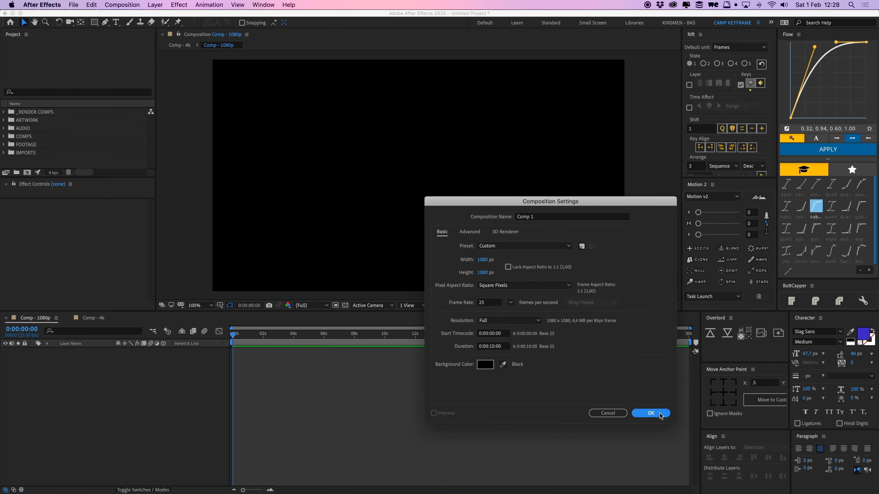
left_click(7, 317)
left_click(7, 318)
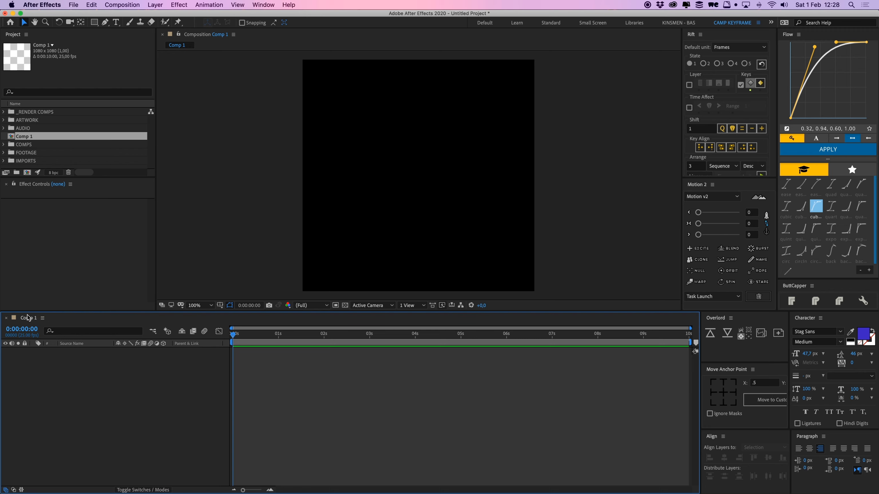
Rename the new composition JUSTJUICE LOGO and move it into a project folder.
left_click(28, 137)
key("Return")
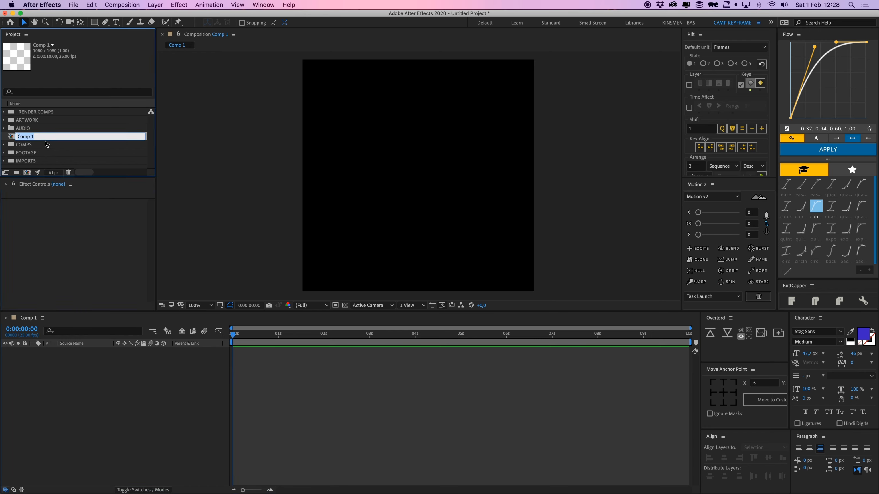
type("JUSTJUICE LOGO")
key("Return")
left_click_drag(28, 165, 30, 145)
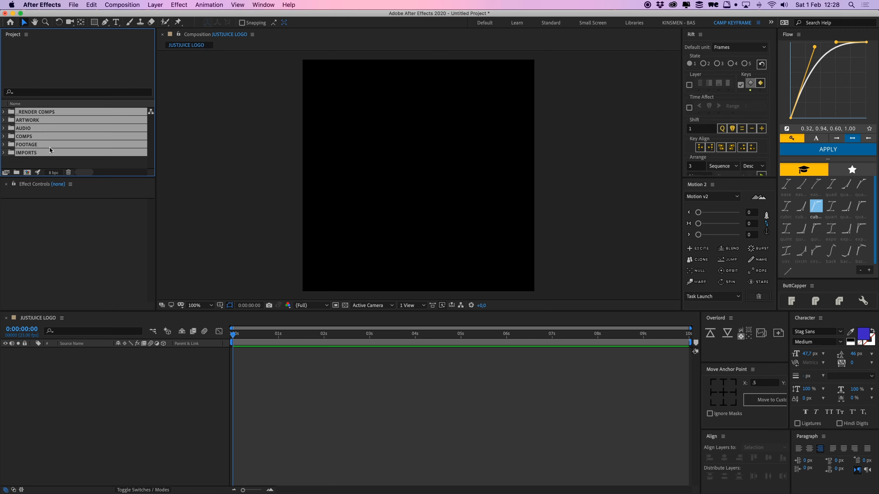
left_click(302, 415)
Switch to Illustrator and push the orange background rectangle to After Effects with Overlord.
key("super+Tab")
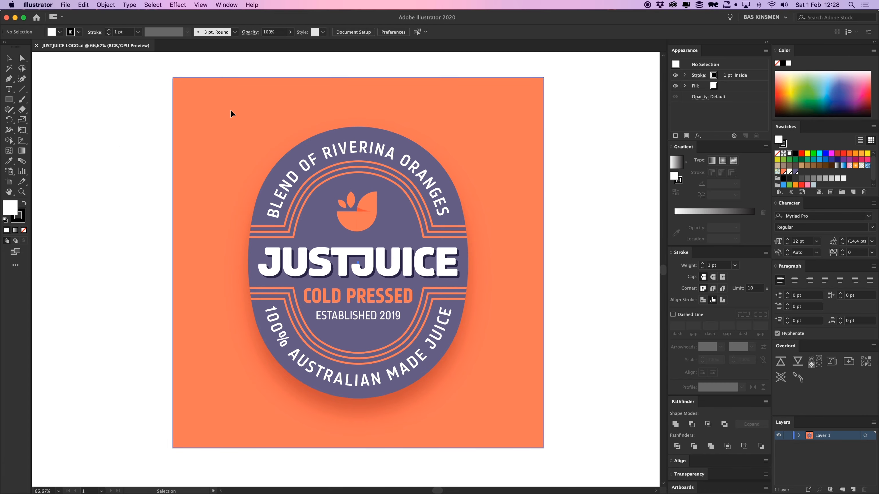
left_click_drag(232, 118, 181, 138)
key("super+z")
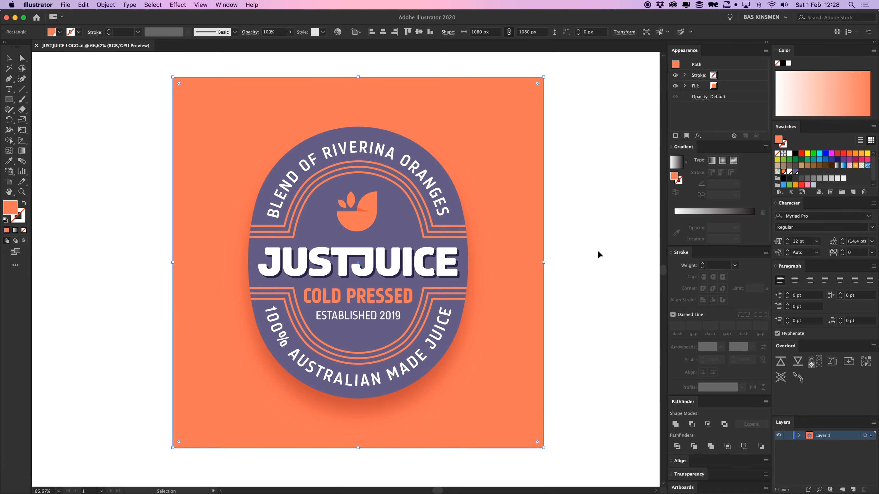
left_click(787, 361)
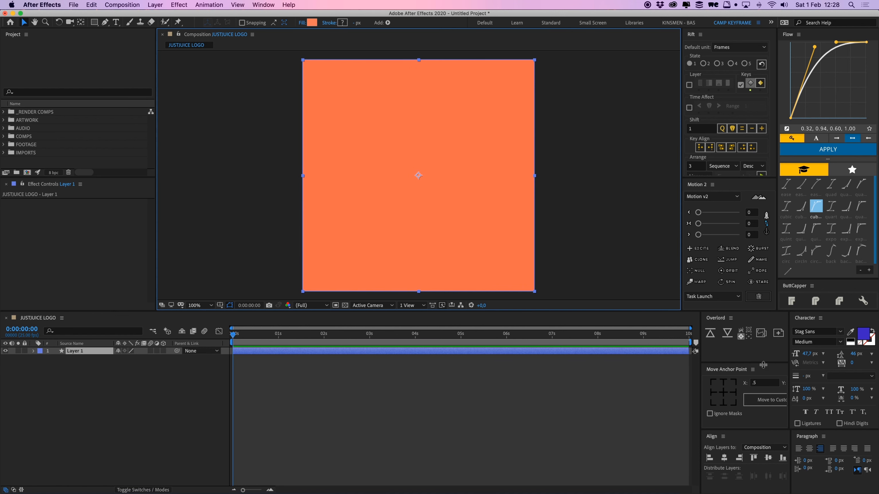
Rename the imported orange shape layer BACKGROUND and lock it.
left_click(61, 351)
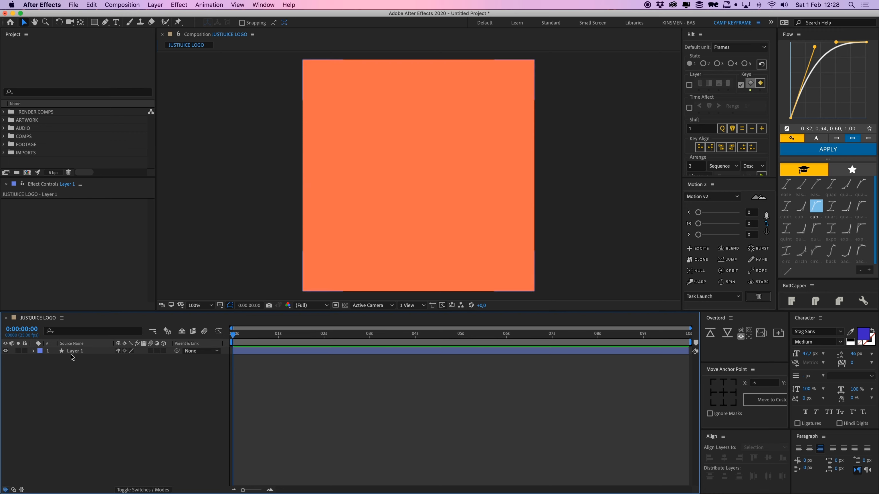
key("Return")
type("BACKG")
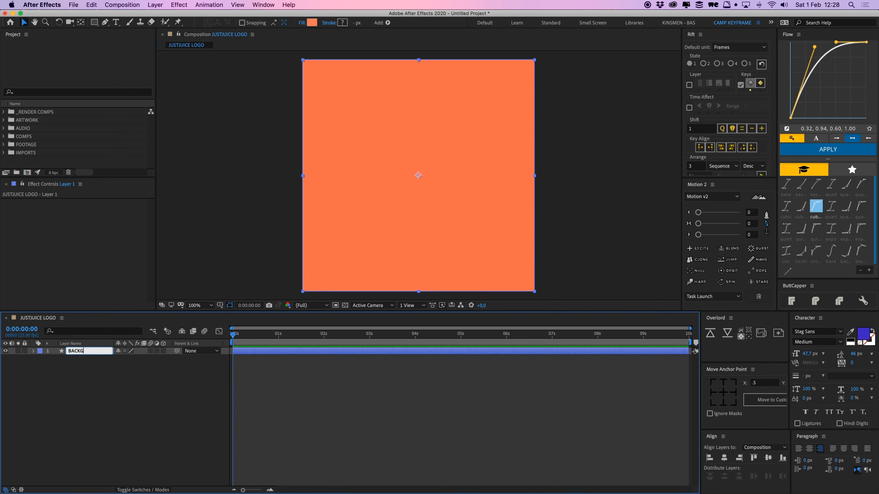
type("ROUND")
left_click(189, 423)
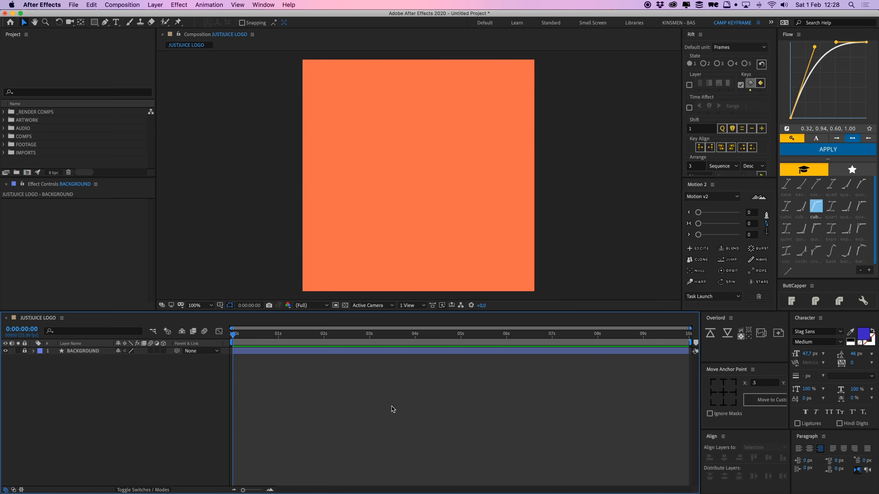
Switch to Illustrator and lock the orange background rectangle.
key("super+Tab")
key("a")
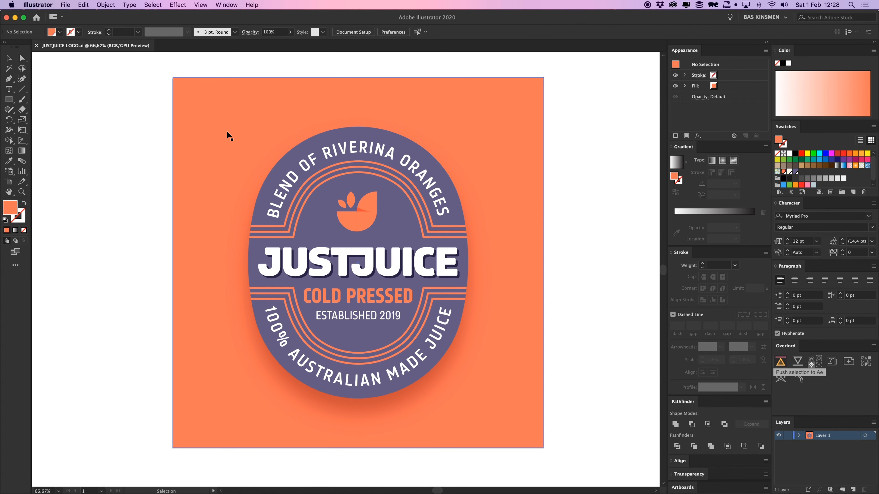
key("super+2")
key("space")
left_click_drag(199, 161, 179, 171)
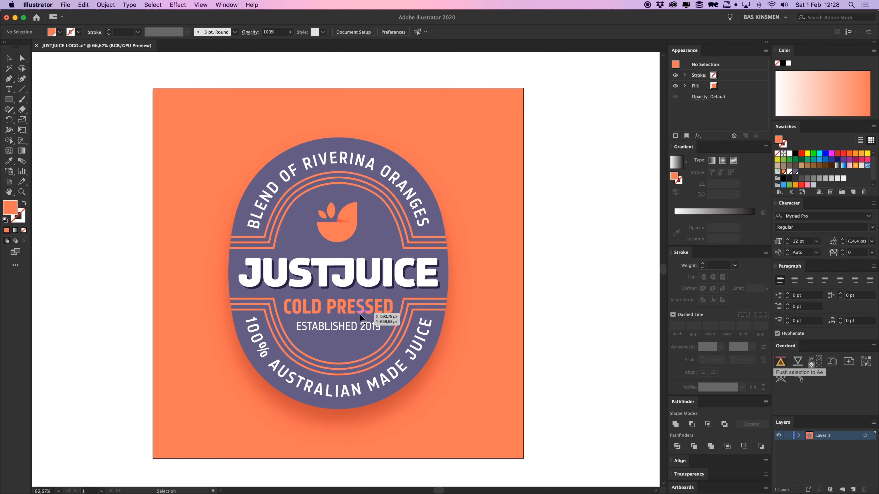
key("super+a")
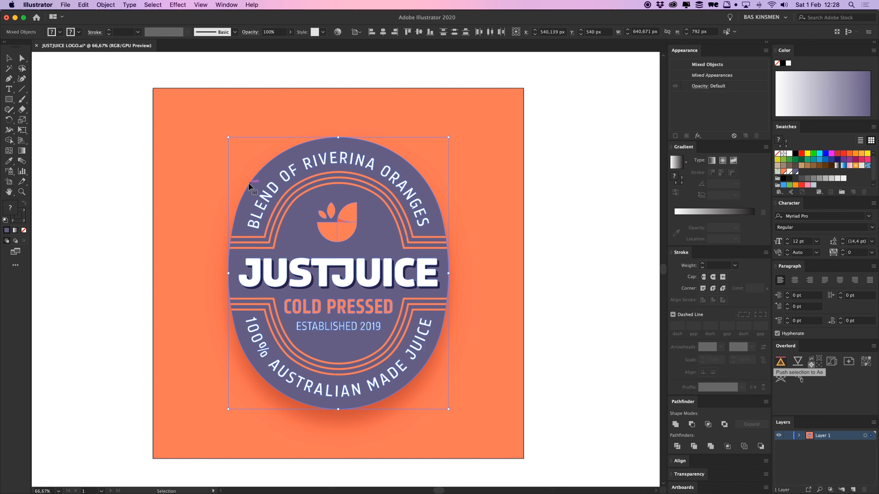
left_click(175, 185)
left_click_drag(312, 229, 478, 244)
key("super+z")
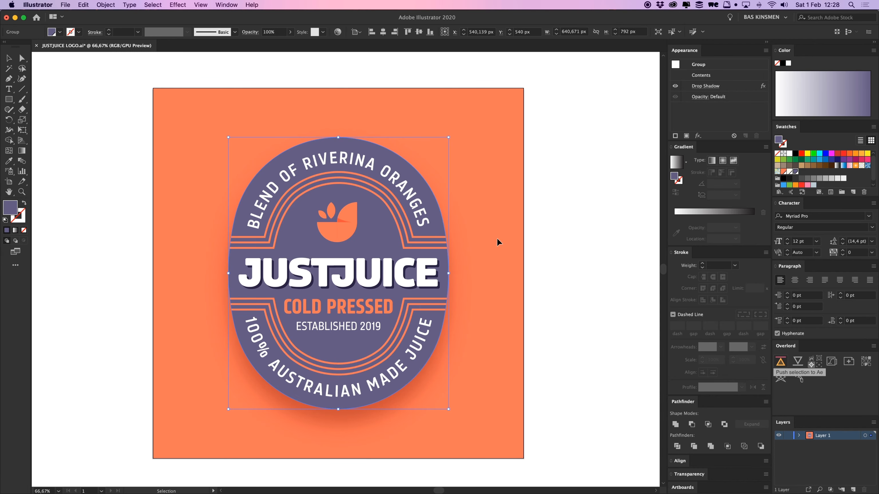
left_click(498, 239)
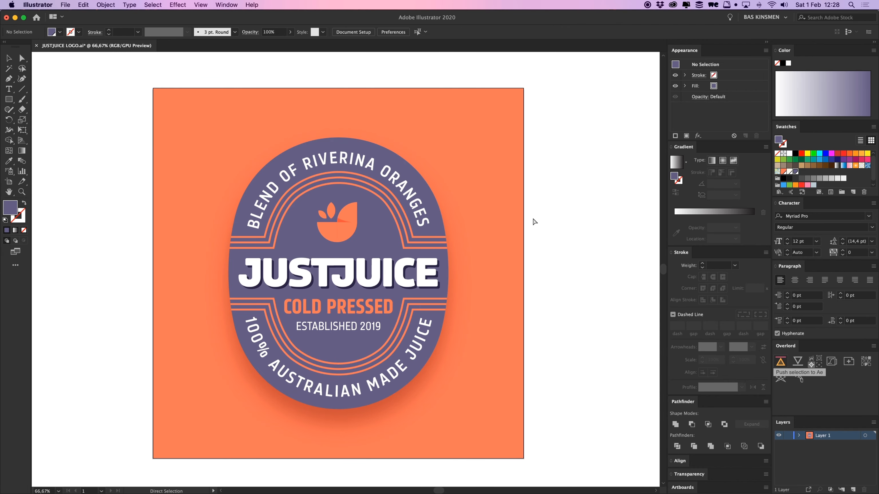
key("super+1")
scroll(556, 236, "down", 2)
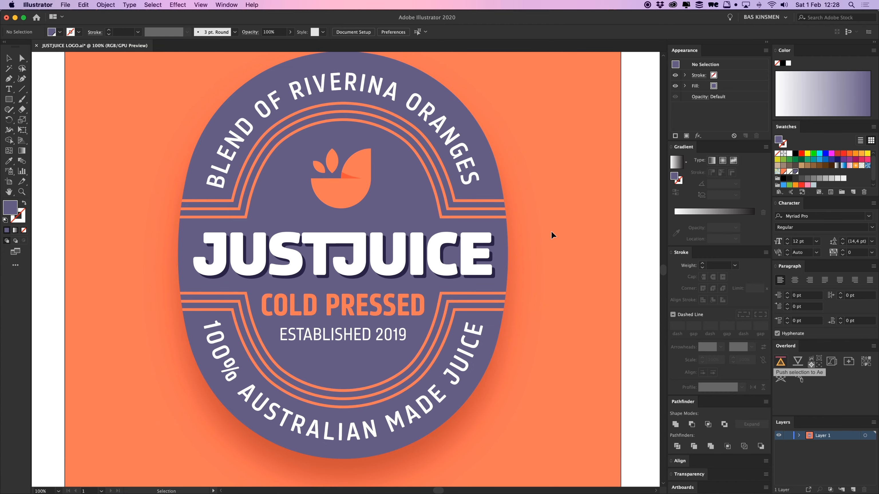
scroll(557, 242, "down", 2)
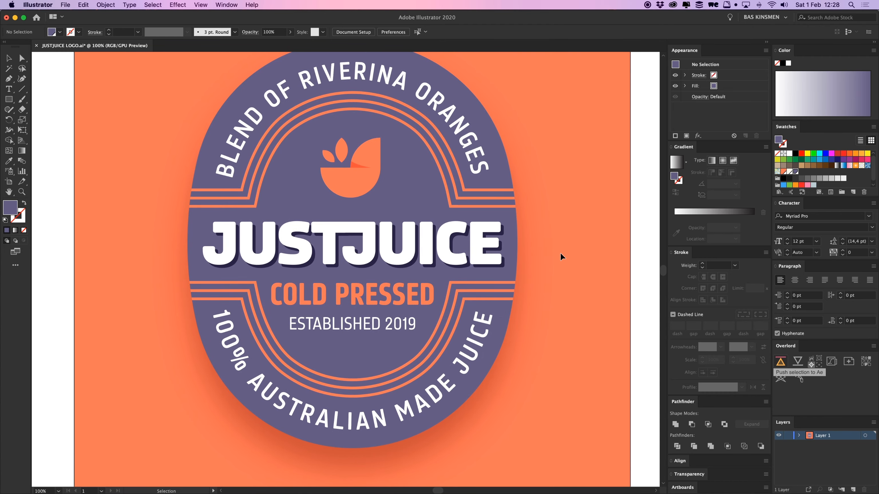
scroll(560, 244, "up", 1)
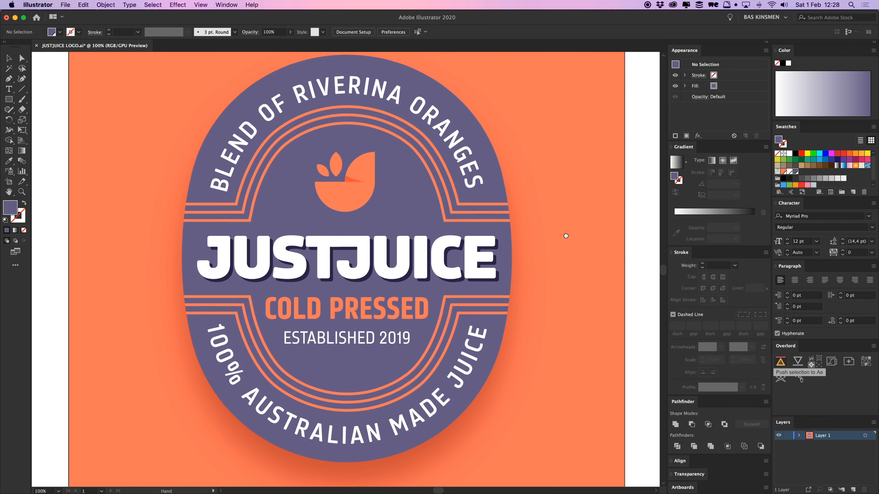
key("super+minus")
Select the purple badge shape and review its Drop Shadow effect settings.
left_click_drag(428, 235, 553, 124)
key("super+z")
key("super+z")
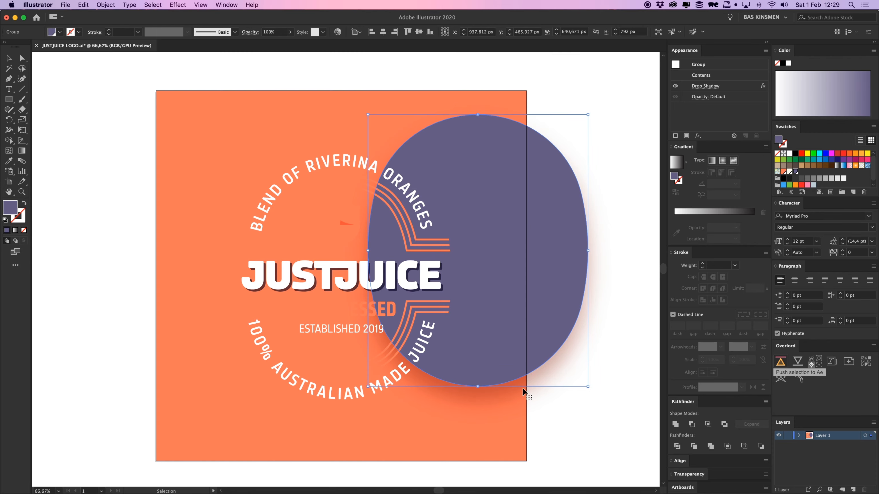
left_click(706, 87)
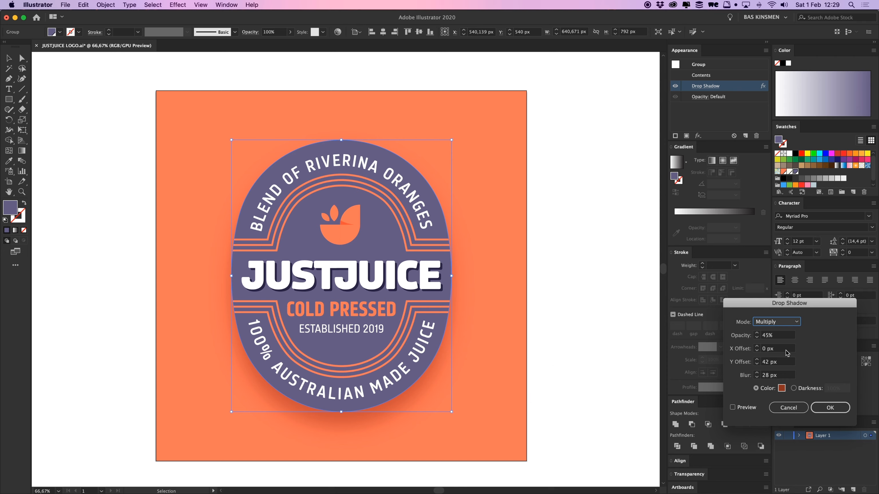
key("Return")
left_click(462, 384)
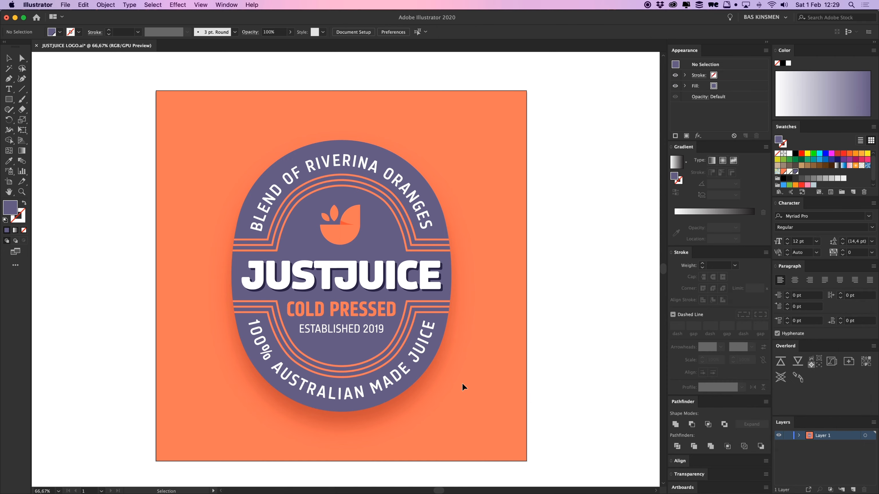
Push the purple badge shape from the logo artwork to After Effects with Overlord.
left_click(415, 374)
left_click(495, 394)
left_click(384, 221)
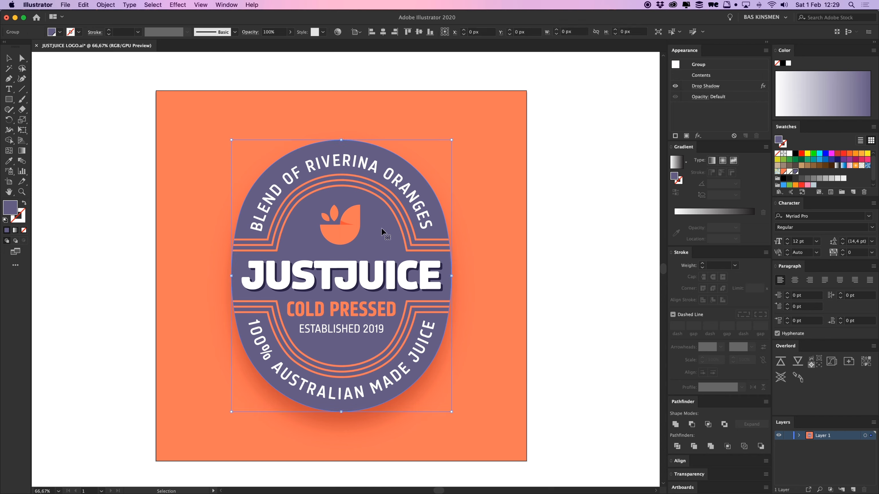
left_click(783, 368)
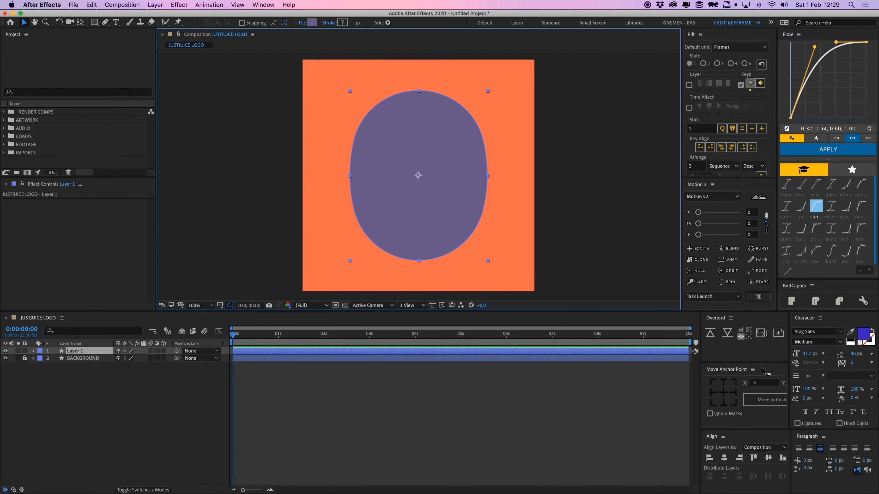
Rename the imported purple badge layer MAIN SHAPE.
left_click(417, 203)
left_click(245, 387)
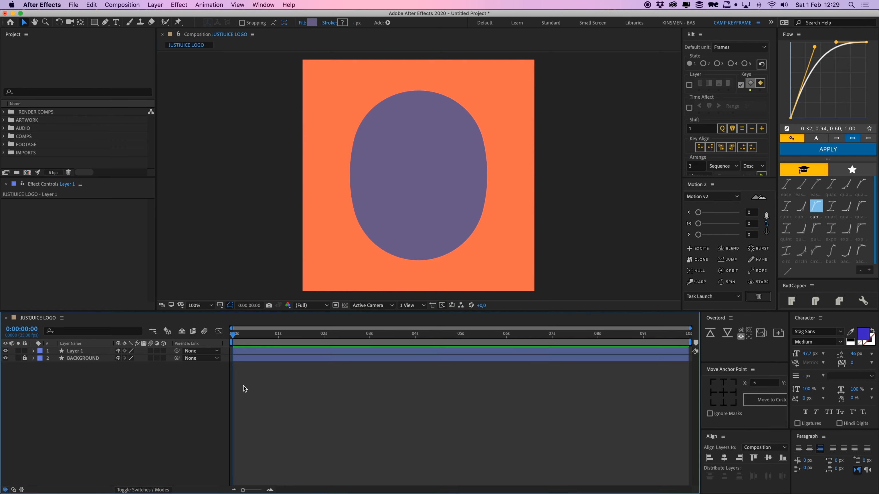
left_click(270, 353)
key("Return")
type("MAIN SHAPE")
key("Return")
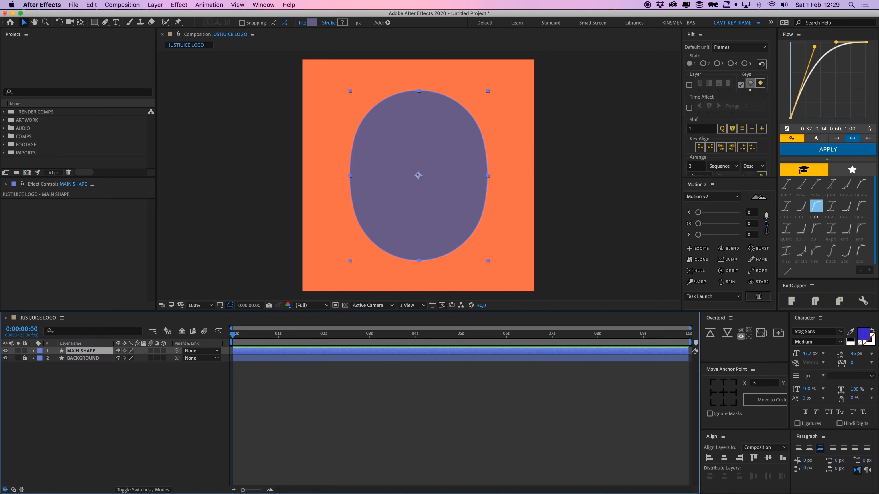
left_click(250, 401)
Switch to Illustrator and isolate the curved BLEND OF RIVERINA ORANGES text group on the upper badge.
key("super+Tab")
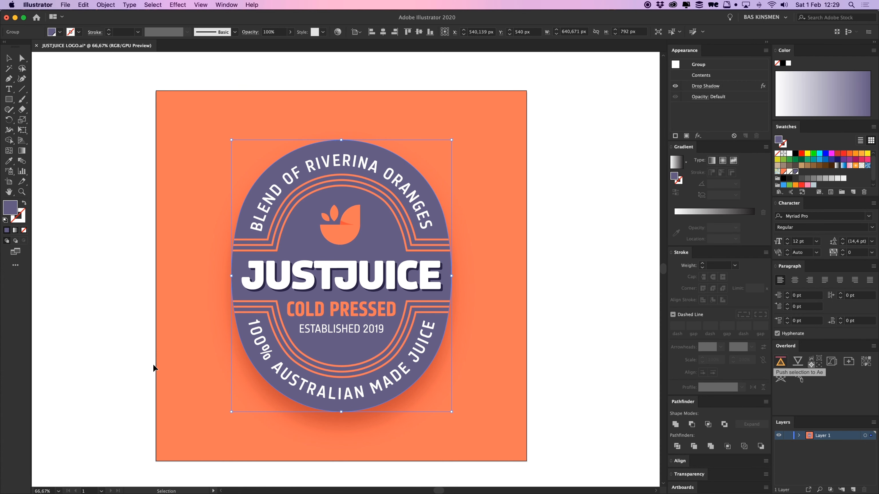
key("super+shift+a")
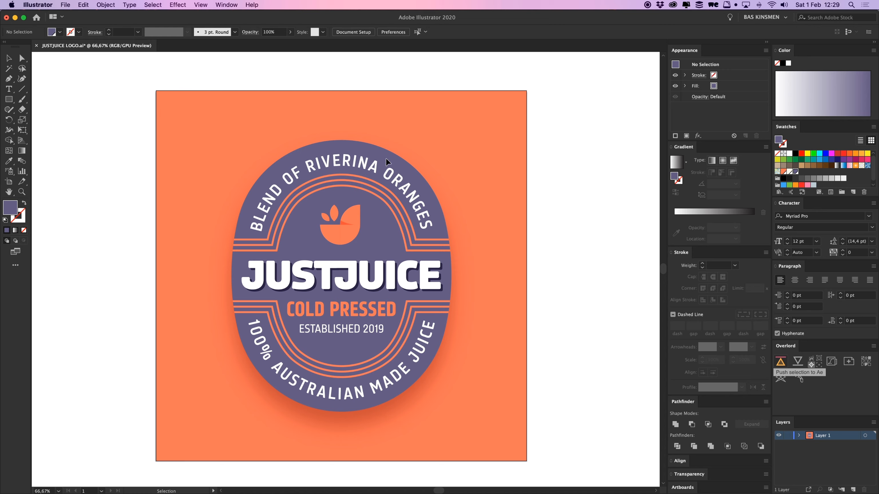
left_click(273, 203)
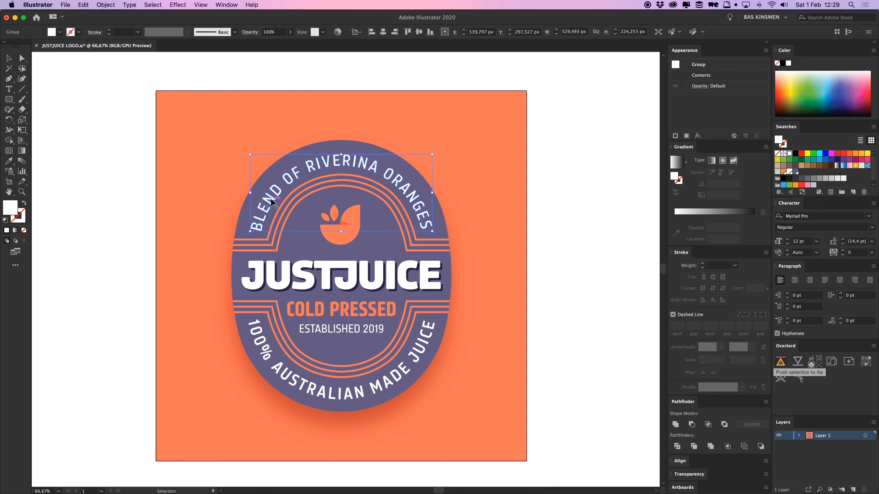
key("a")
key("super+1")
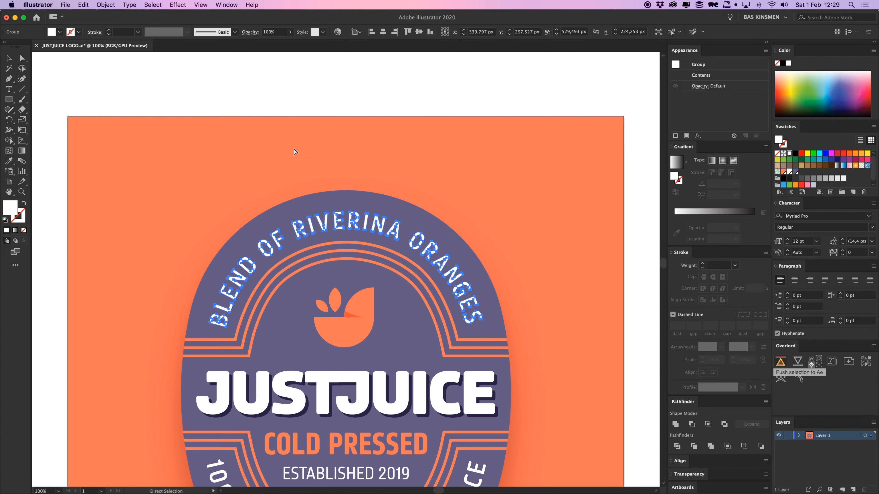
key("super+equal")
key("super+equal")
key("v")
double_click(306, 172)
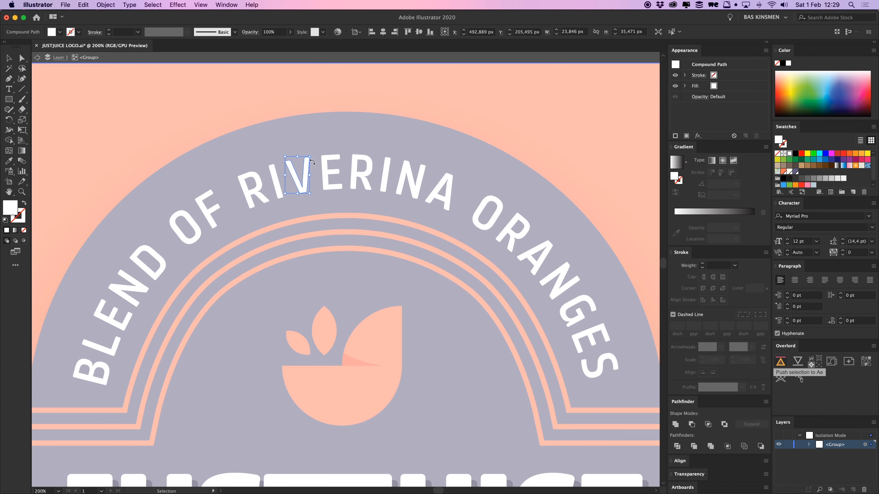
Examine the letters of the curved text inside the isolated group, selecting all of them together.
left_click(306, 133)
left_click_drag(307, 173, 375, 166)
key("super+minus")
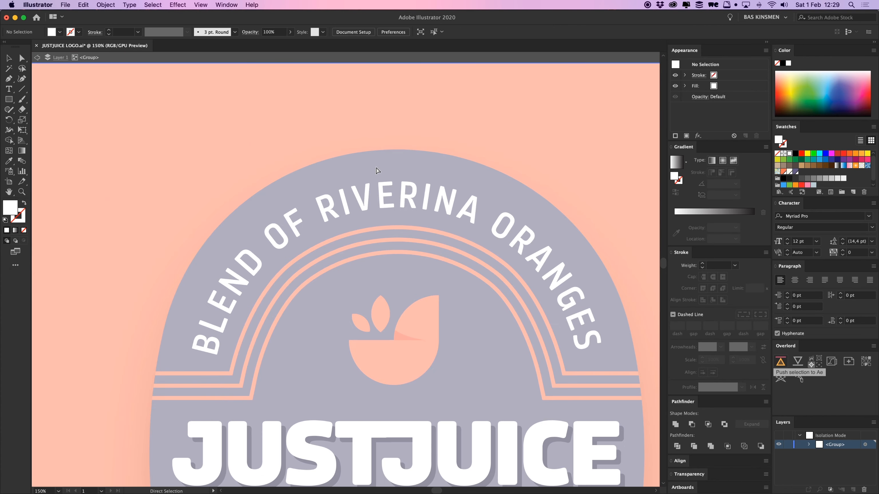
left_click_drag(404, 192, 314, 165)
scroll(295, 139, "left", 2)
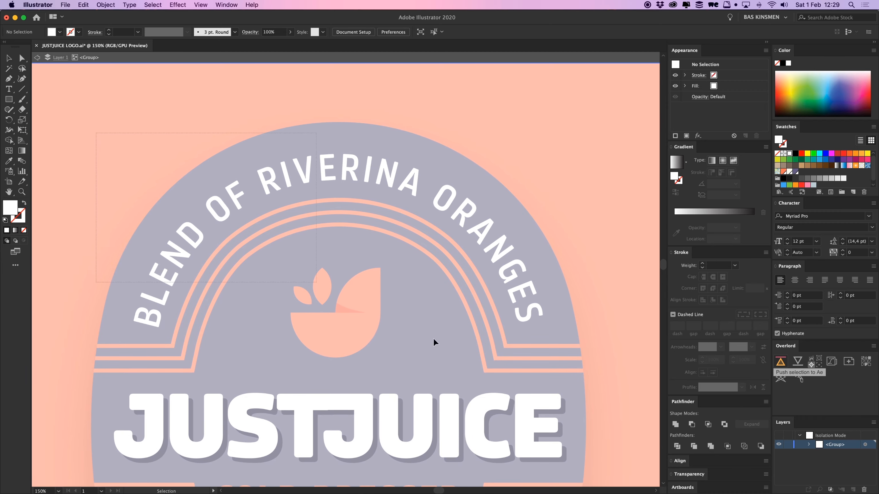
key("super+a")
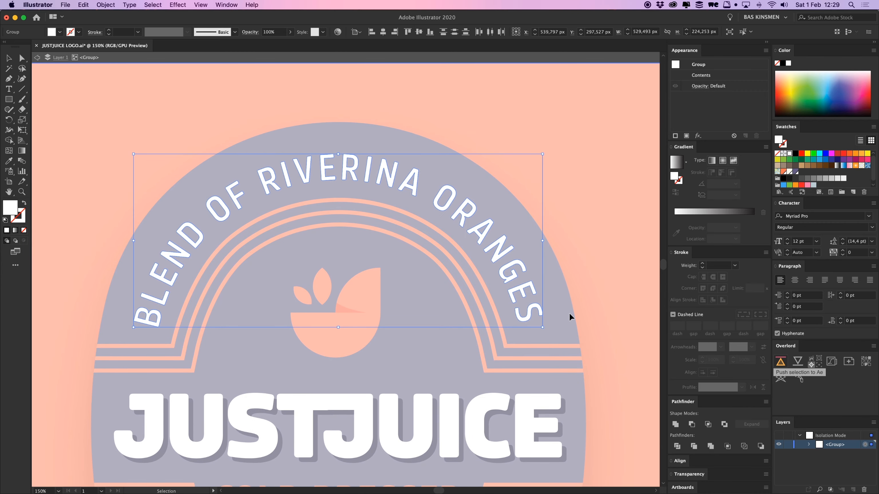
right_click(329, 157)
left_click(334, 128)
Add the sample text TEST above the curved lettering and convert it to outlines.
scroll(335, 205, "up", 3)
key("t")
left_click(294, 185)
type("TEST")
key("Escape")
left_click_drag(313, 190, 408, 242)
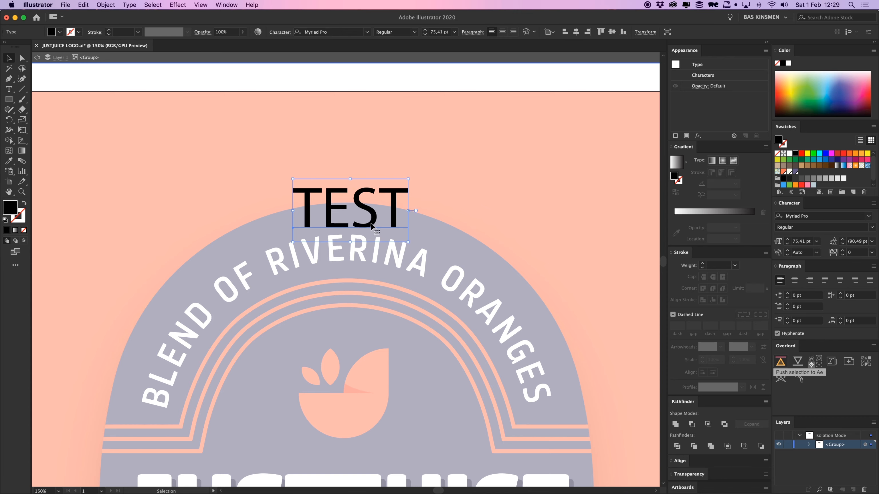
right_click(364, 209)
left_click(400, 275)
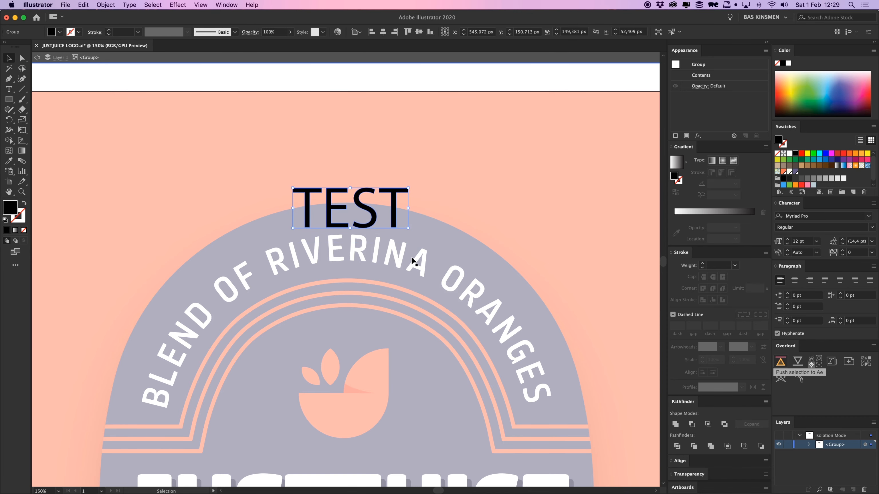
Move the outlined TEST lettering above the badge, delete it and leave the group's isolation.
left_click_drag(372, 202, 323, 132)
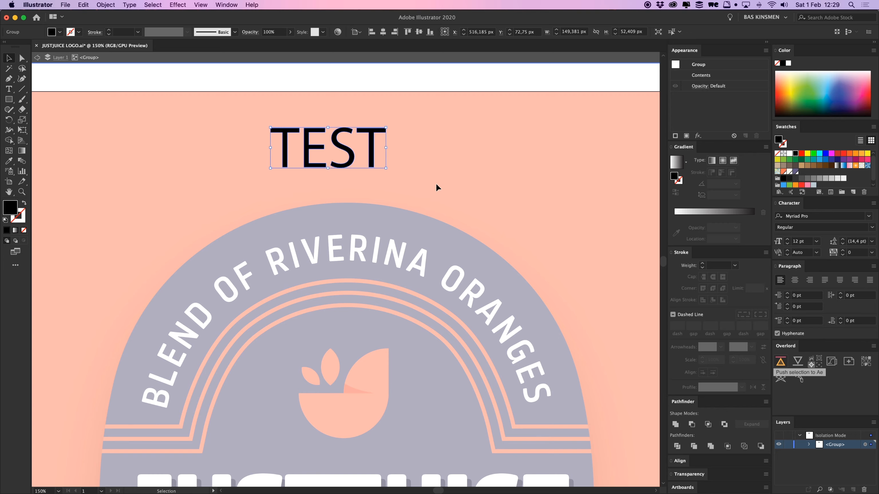
key("Delete")
key("Escape")
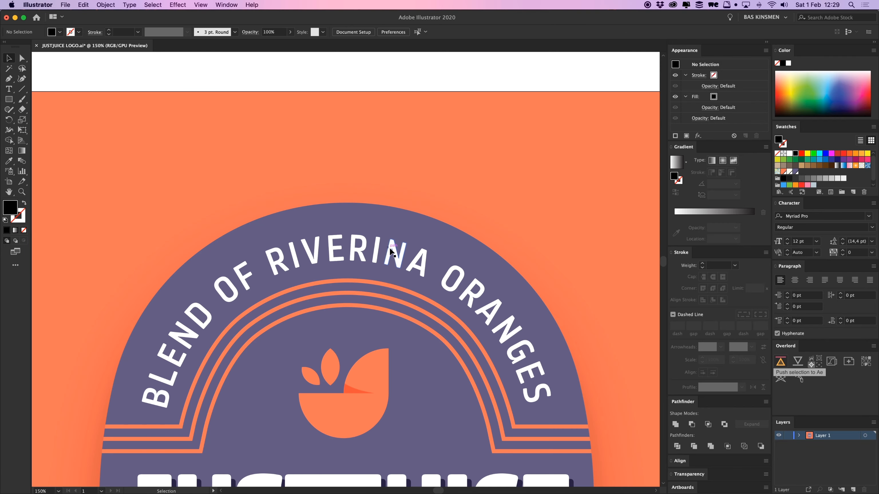
Try to move the curved upper text group upward as one object, and undo the move.
left_click(389, 247)
scroll(415, 194, "down", 3)
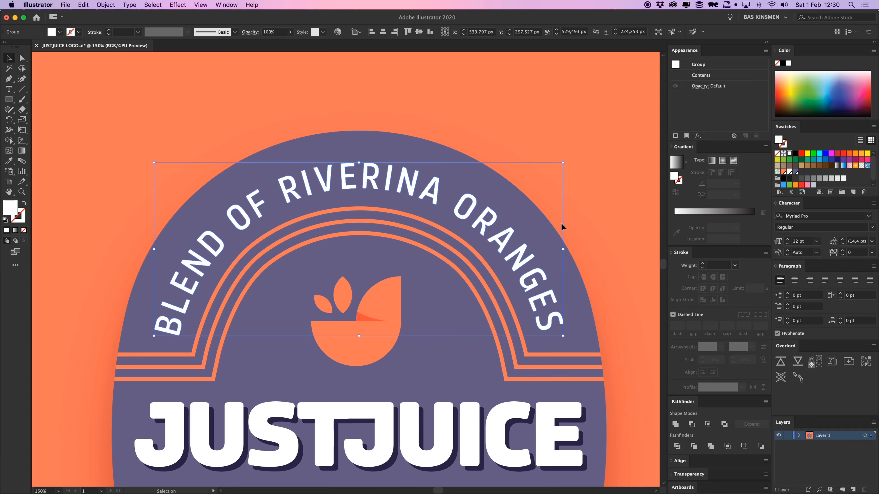
left_click_drag(519, 234, 532, 194)
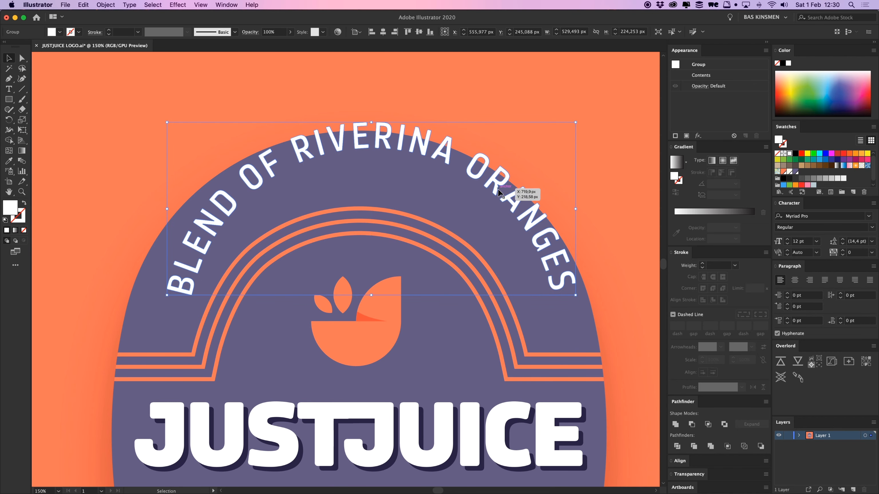
key("super+z")
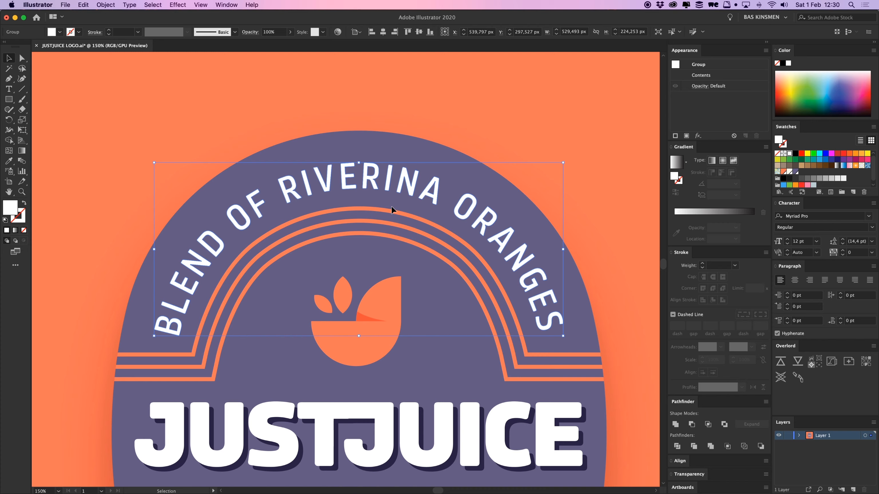
Isolate the curved upper text group, check its separate letters and select all of them.
double_click(408, 180)
left_click(313, 185)
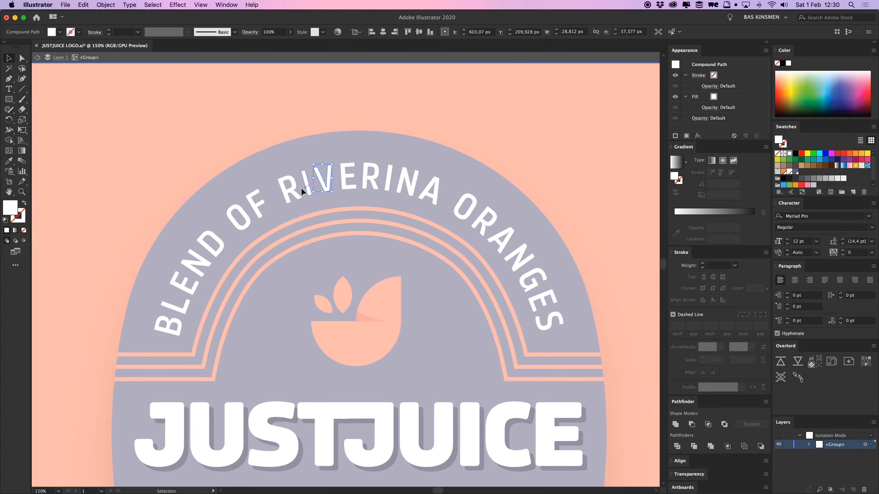
left_click(287, 194)
left_click(241, 224)
key("super+a")
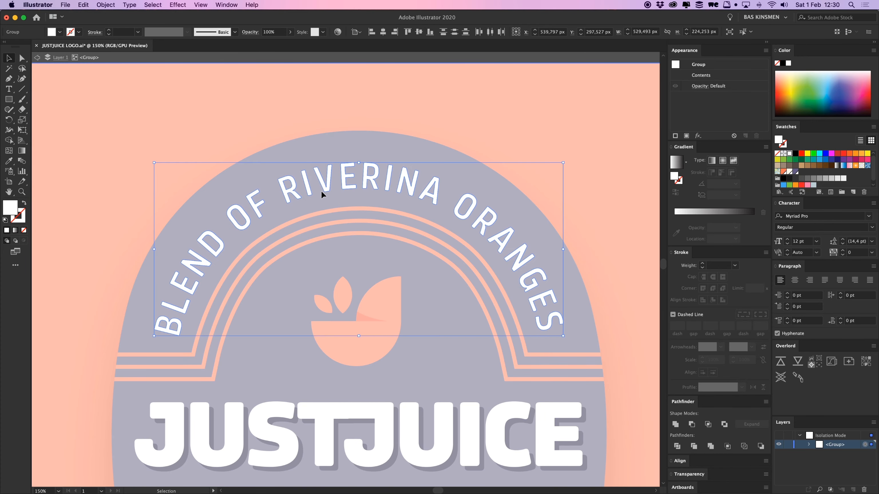
Push the selected letters to After Effects as a single layer, and delete that imported layer.
left_click(781, 362)
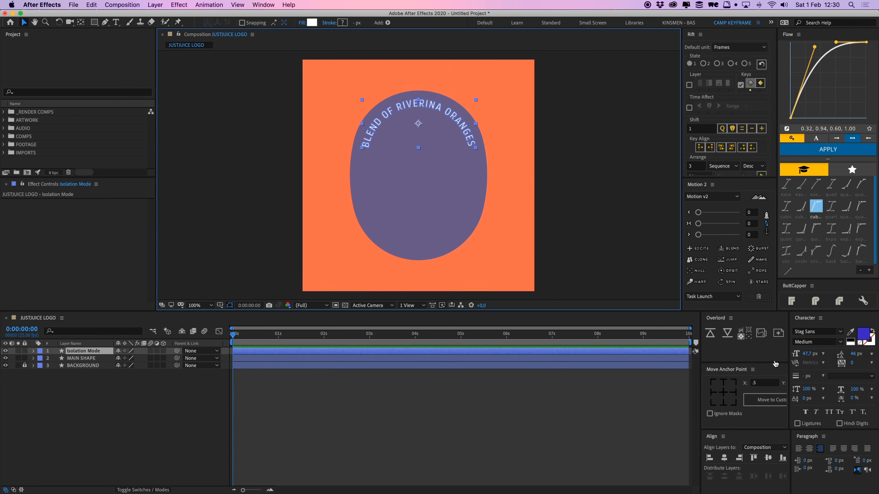
left_click(344, 401)
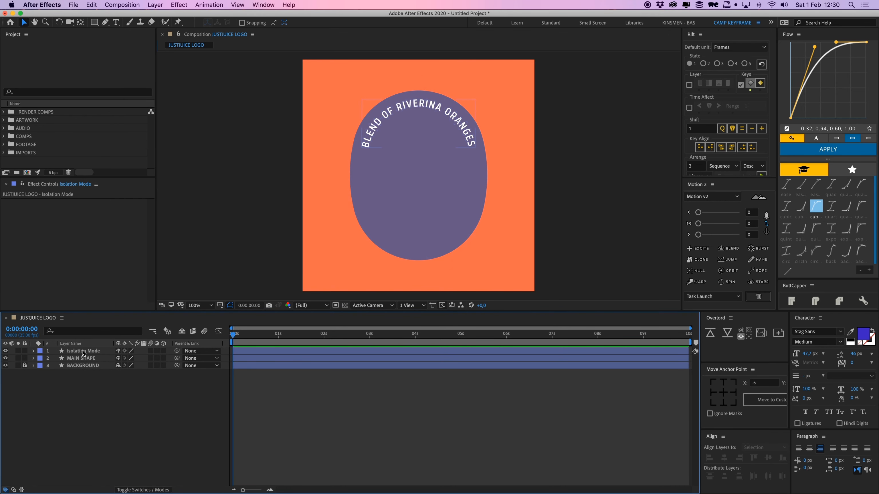
left_click(85, 352)
key("Delete")
Return to Illustrator, set Overlord to split shapes into separate layers and push the selected letters to After Effects.
left_click(710, 333)
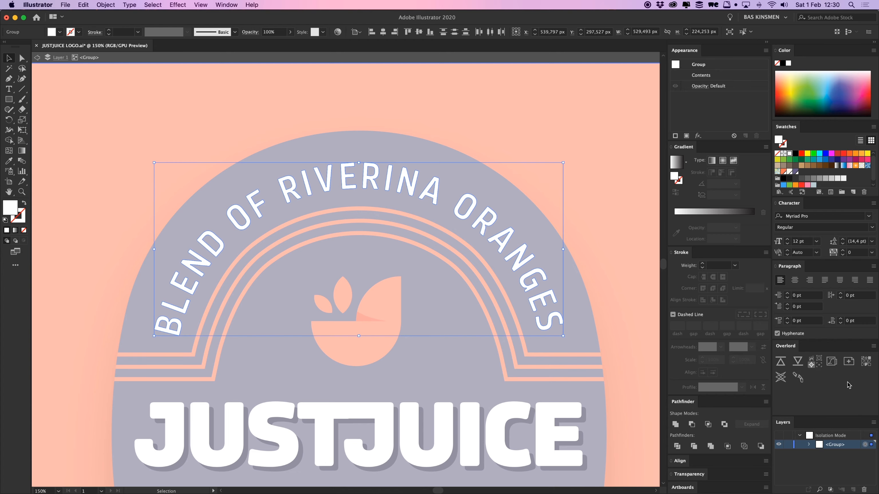
left_click(812, 362)
left_click(780, 363)
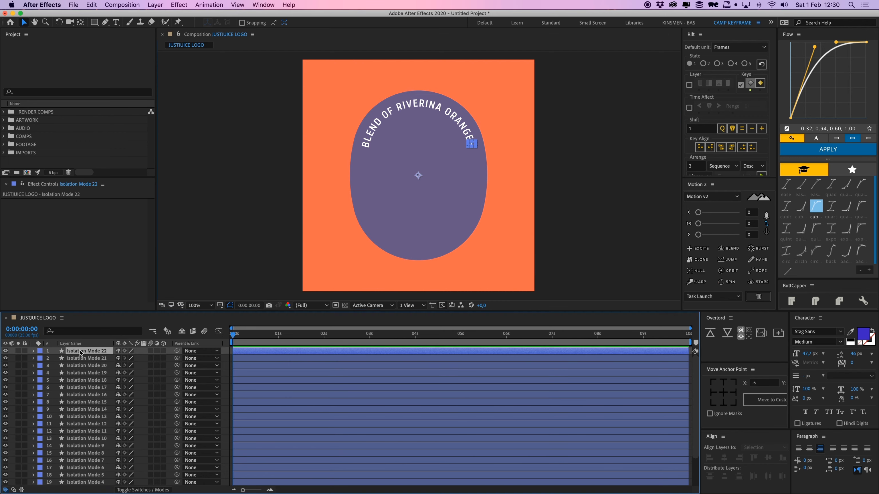
Select all imported Isolation Mode letter layers and set their label color to Sea Foam.
scroll(97, 380, "down", 2)
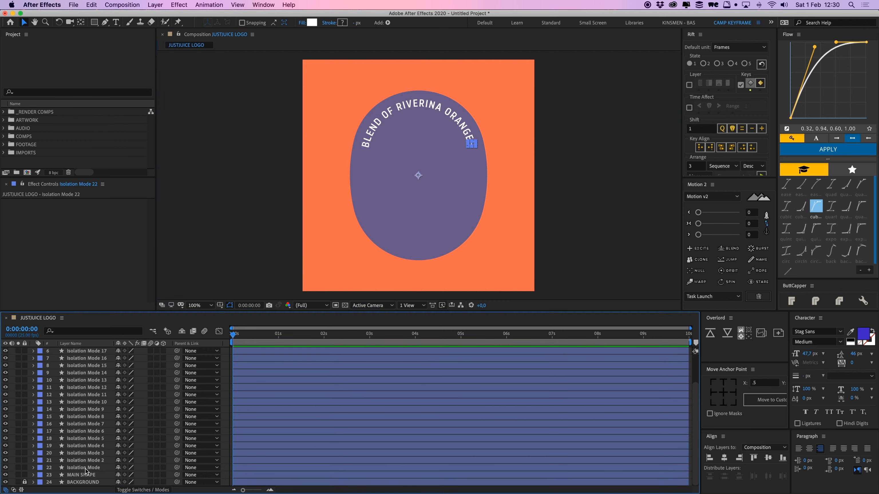
left_click(85, 468, "shift")
left_click(43, 440)
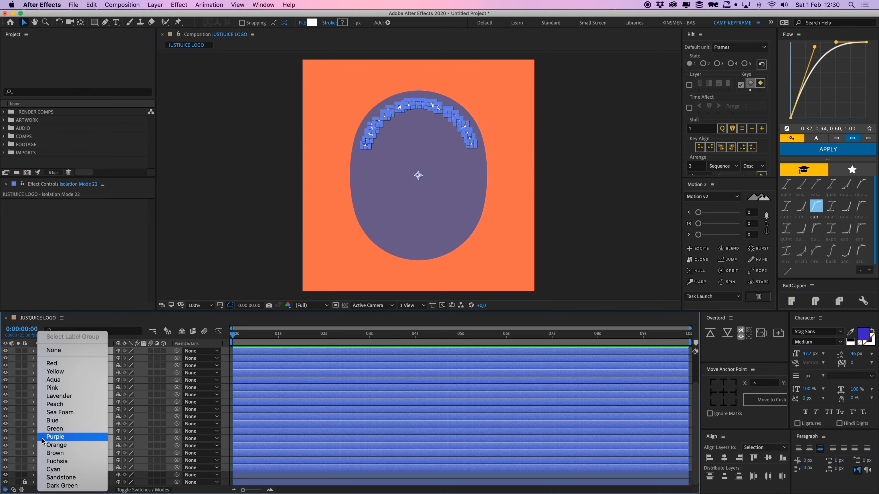
left_click(63, 414)
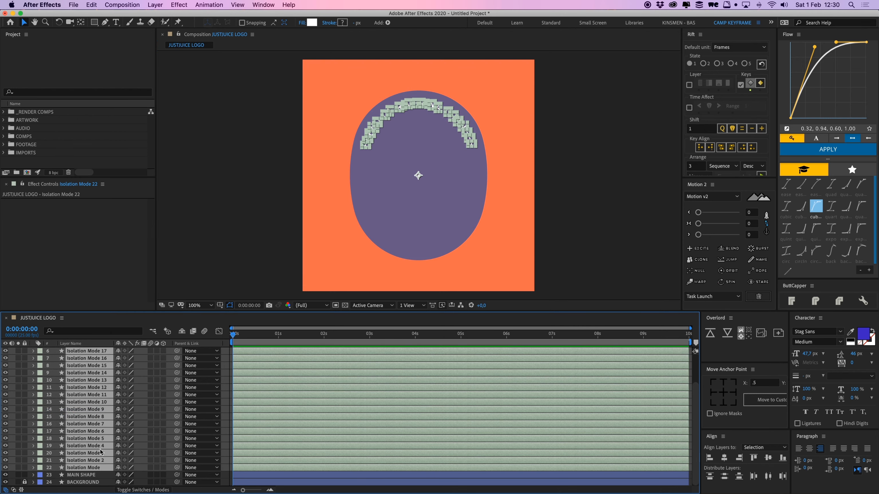
Batch-rename the selected letter layers UPPER TEXT with the number after the name, and center each layer's anchor point.
scroll(97, 384, "up", 3)
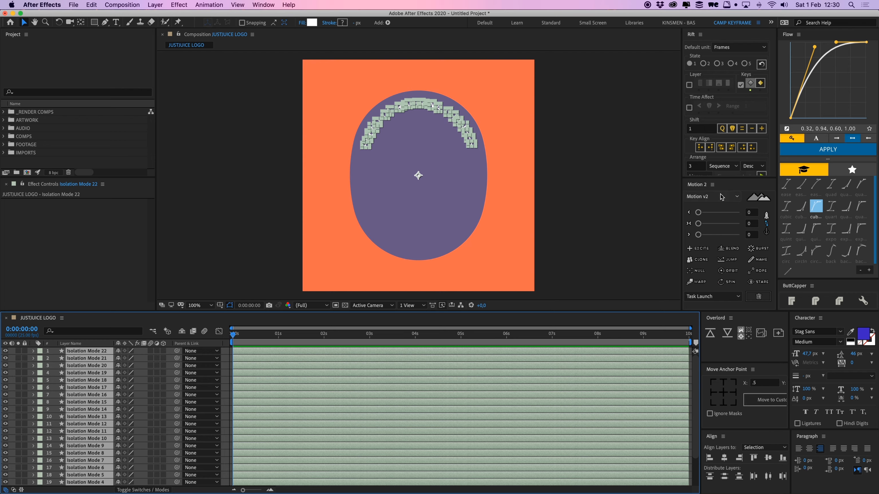
left_click(758, 261)
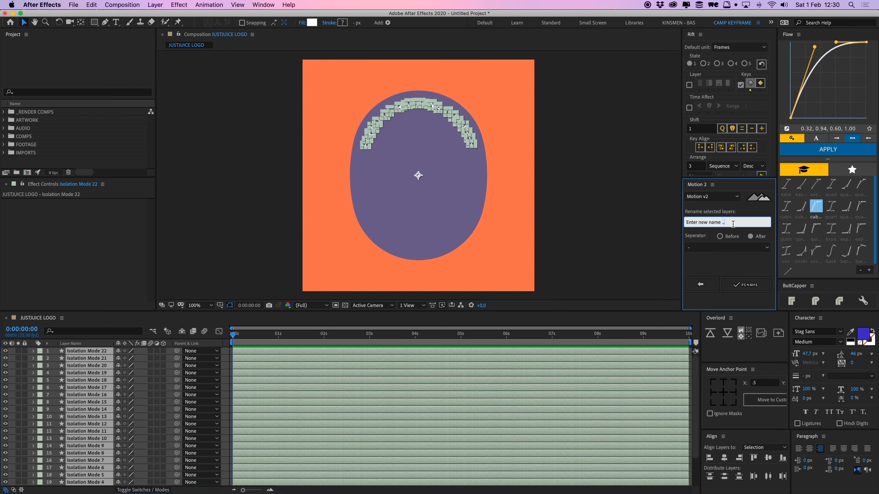
type("U")
left_click(745, 285)
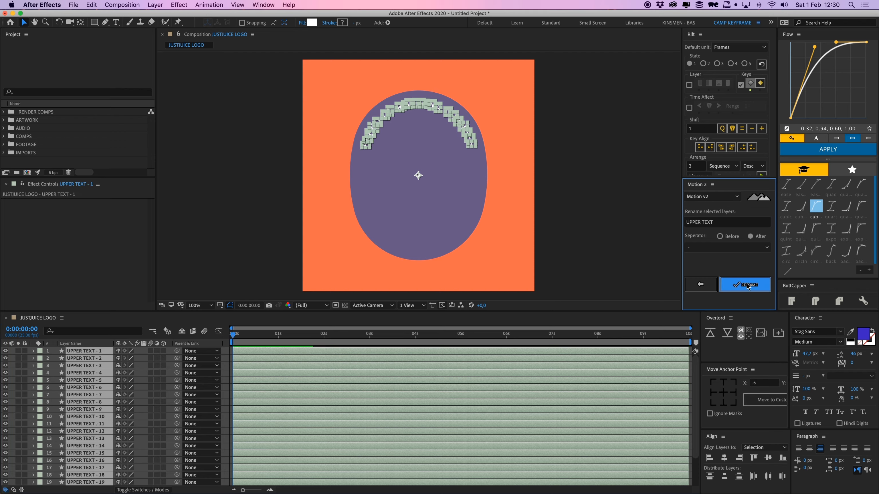
left_click(709, 286)
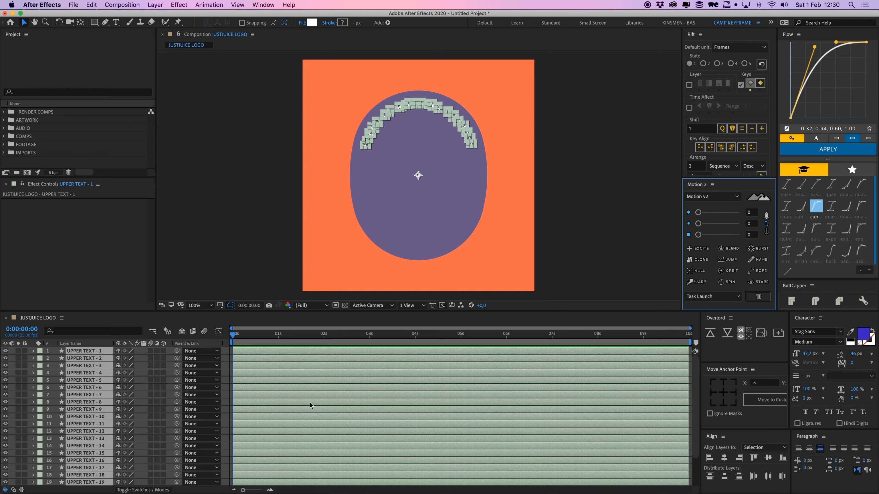
left_click(724, 392)
left_click(615, 277)
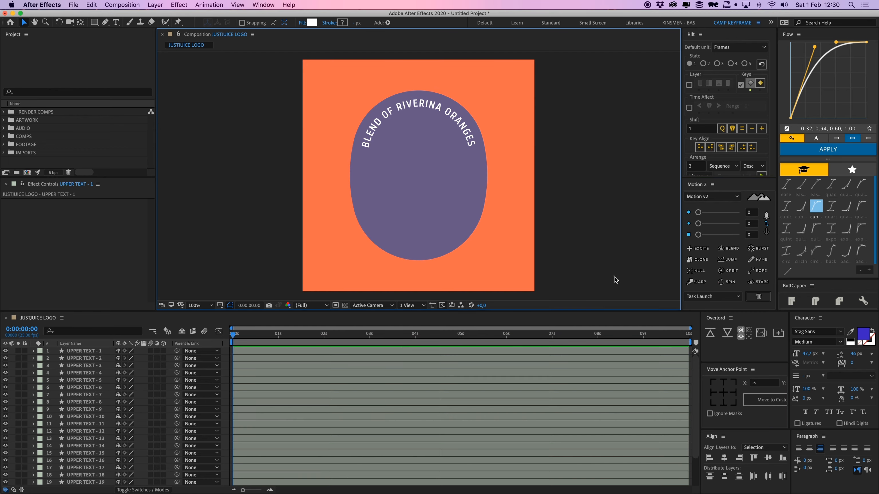
Mark all UPPER TEXT layers as shy and switch the hiding of shy layers on and back off.
left_click(80, 351)
scroll(90, 394, "down", 3)
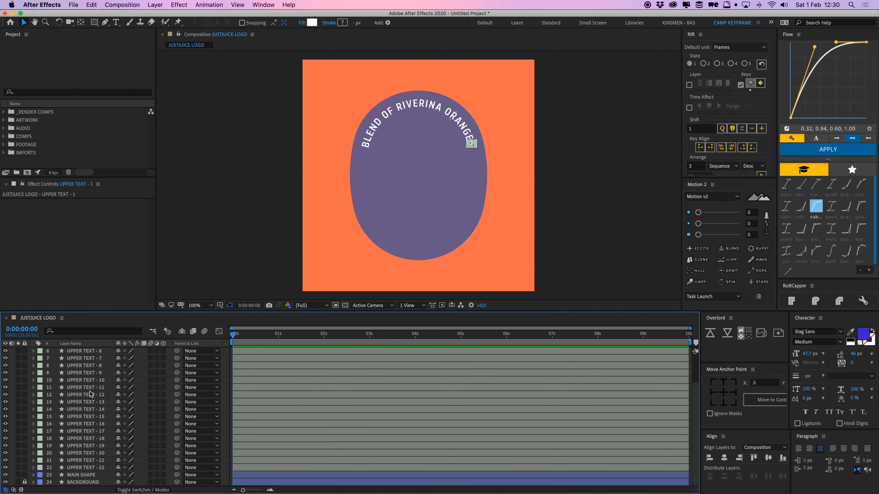
left_click(92, 468, "shift")
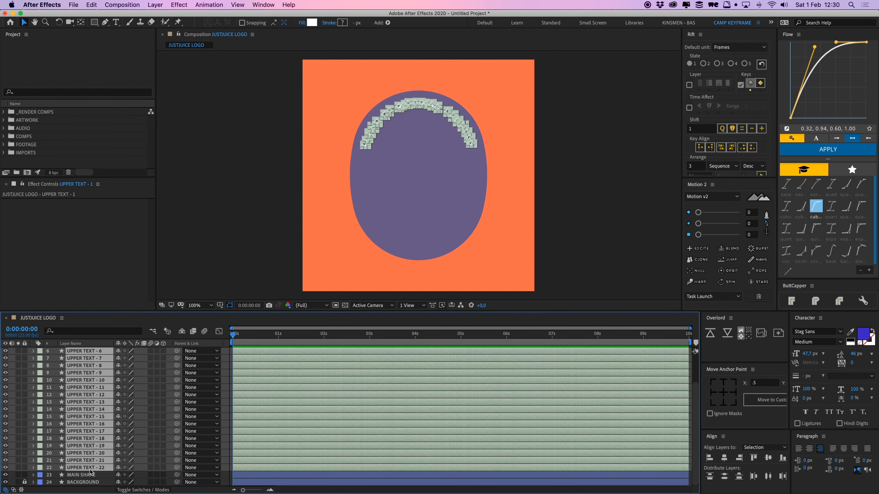
left_click(119, 468)
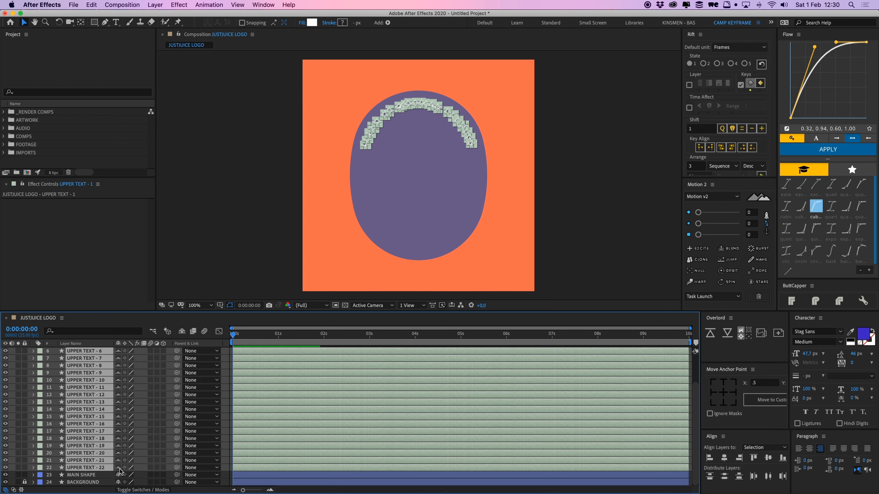
scroll(115, 374, "up", 3)
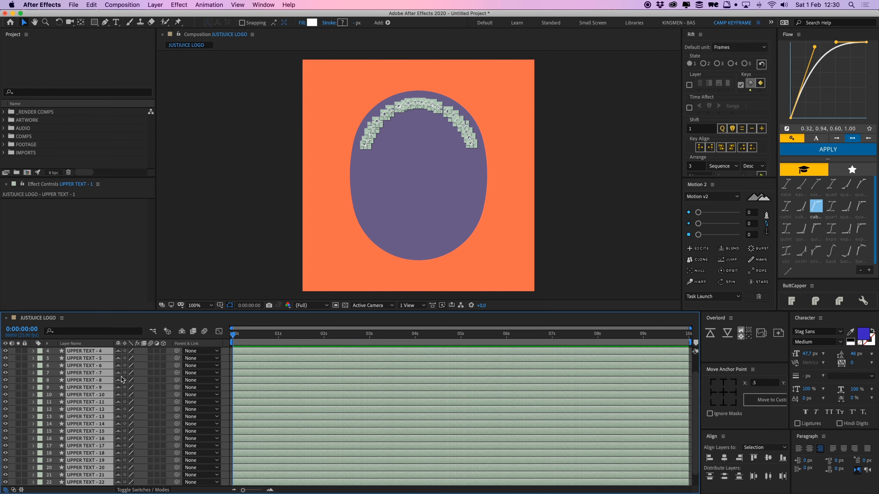
left_click(182, 331)
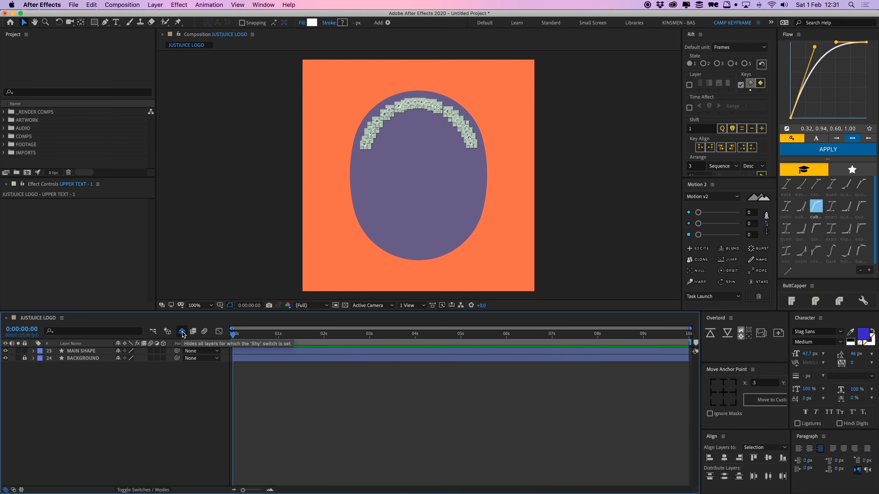
left_click(182, 332)
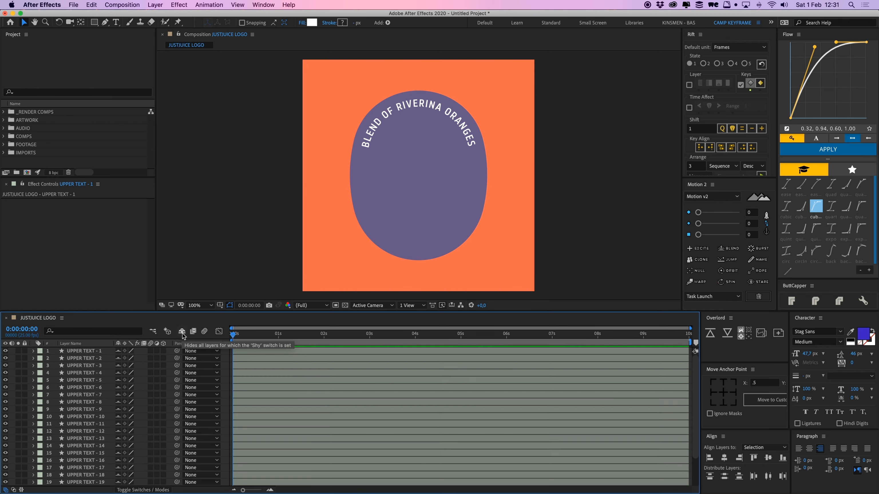
Select all UPPER TEXT layers, lock them and hide the shy layers in the timeline.
left_click(103, 351)
scroll(119, 404, "down", 3)
left_click(69, 469, "shift")
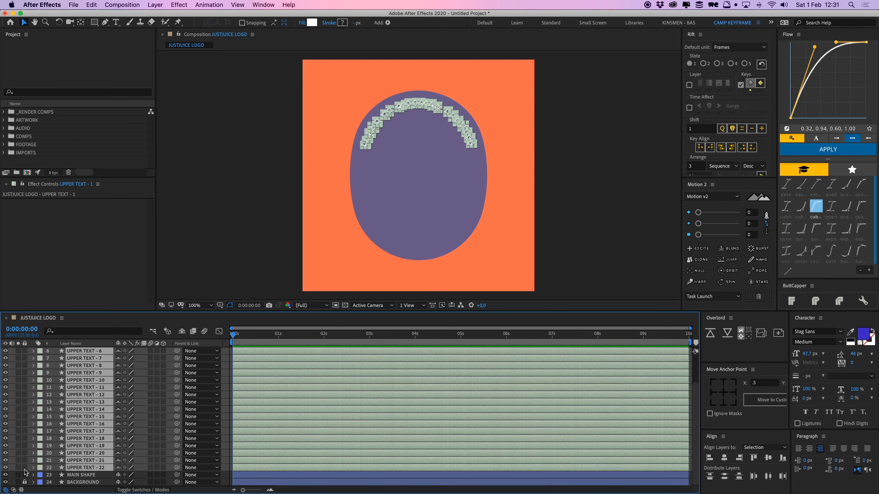
left_click(24, 469)
left_click(182, 332)
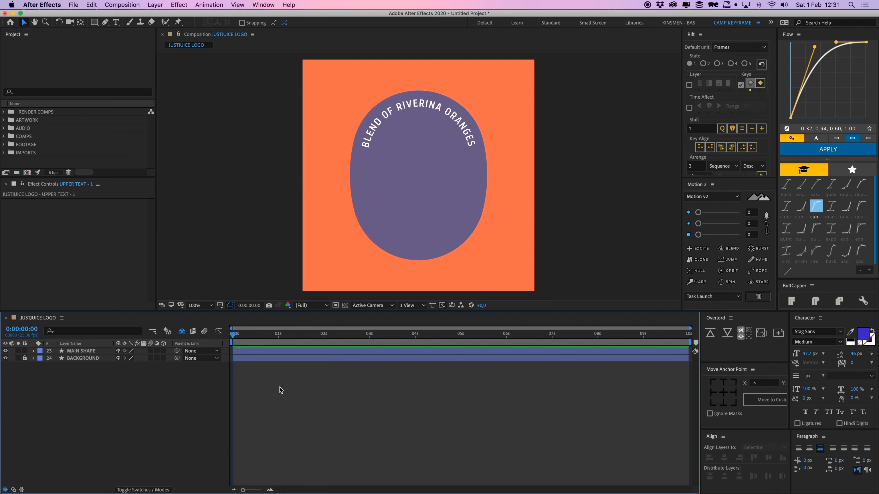
Switch to Illustrator, isolate the 100% AUSTRALIAN MADE JUICE letter group and push its letters to After Effects.
key("super+Tab")
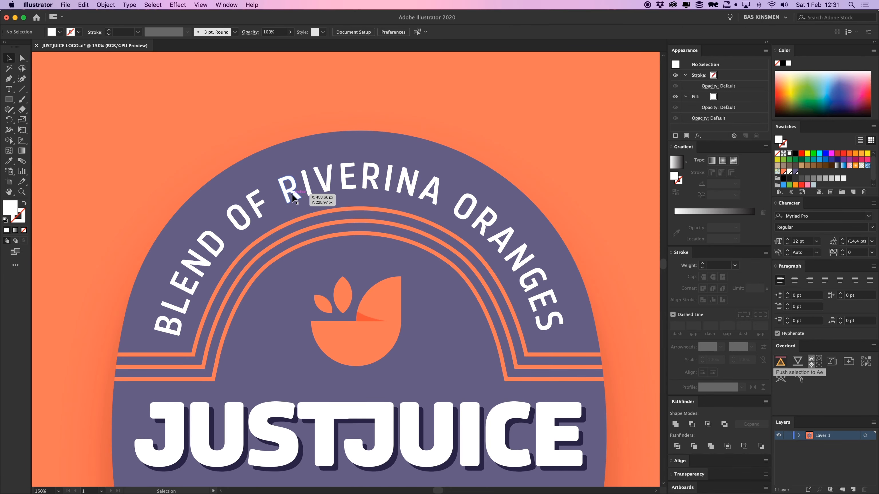
left_click(292, 196)
key("super+shift+a")
key("super+minus")
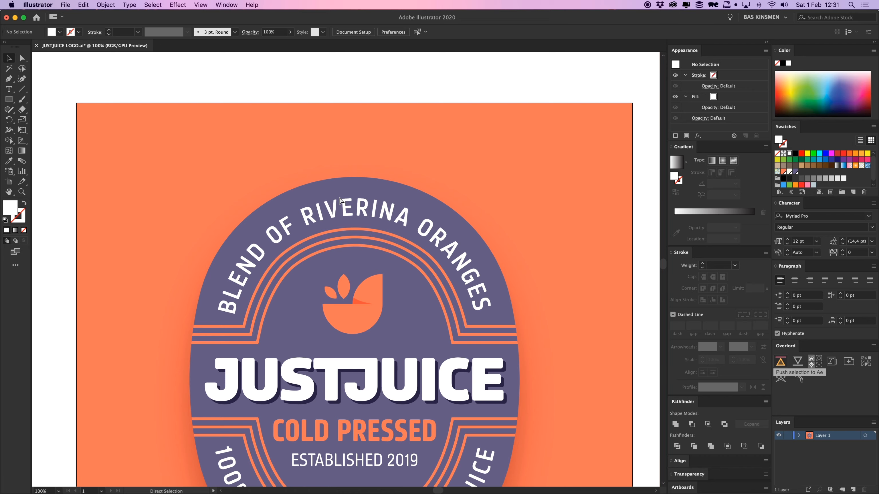
scroll(339, 129, "down", 5)
left_click(352, 118)
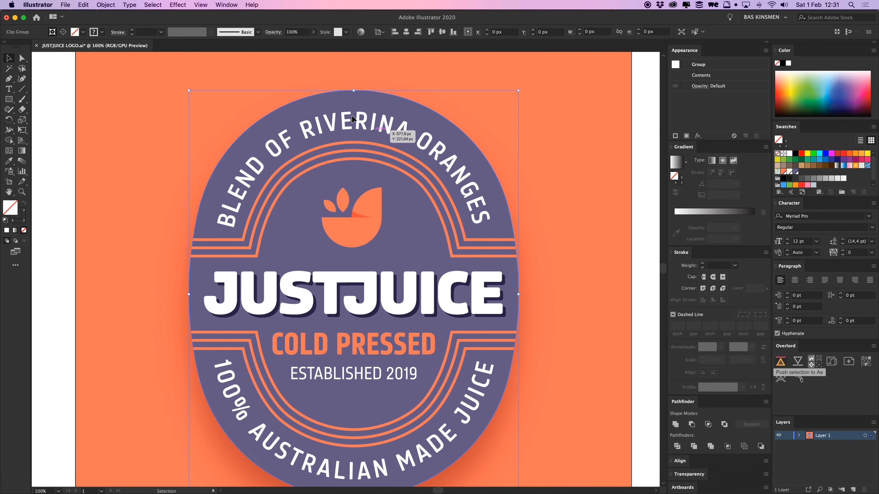
left_click(336, 83)
scroll(564, 393, "down", 5)
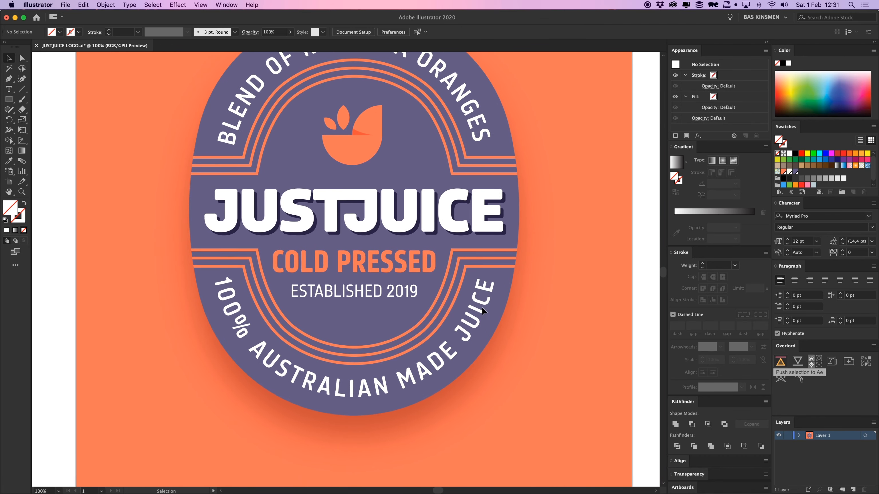
left_click(482, 307)
double_click(482, 307)
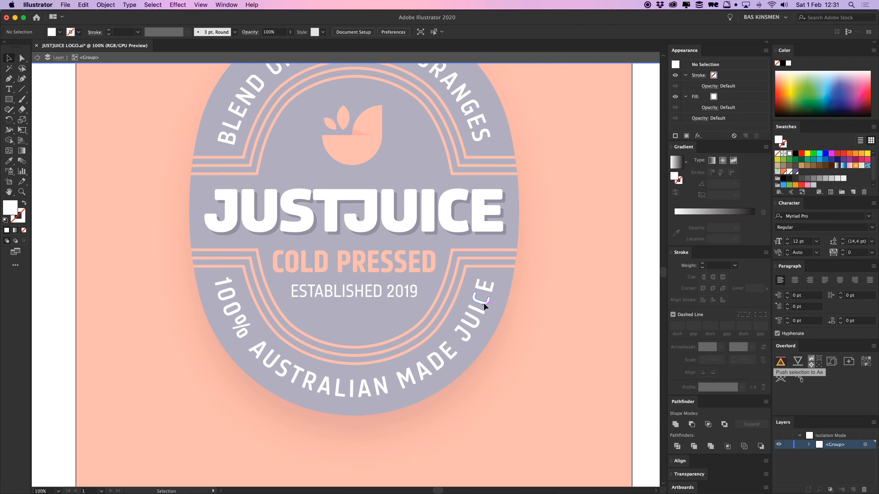
left_click(781, 361)
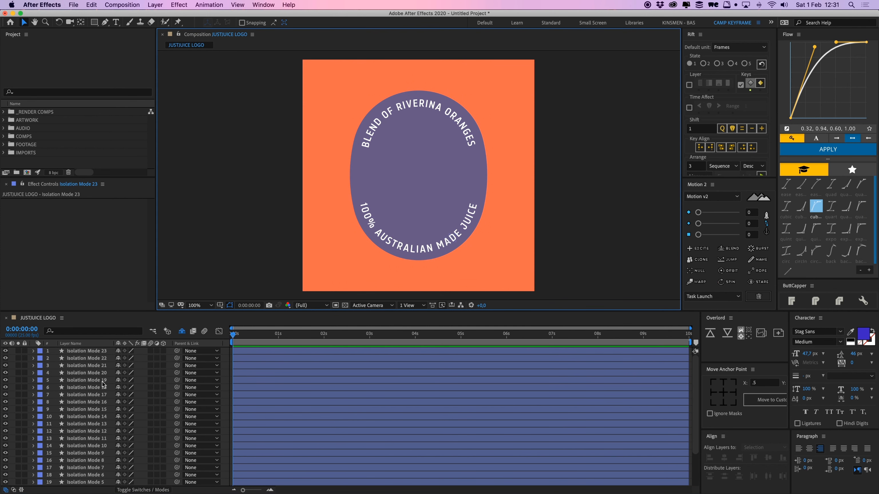
Select all imported Isolation Mode letter layers and batch-rename them BOTTOM TEXT with the number after the name.
left_click(94, 468, "shift")
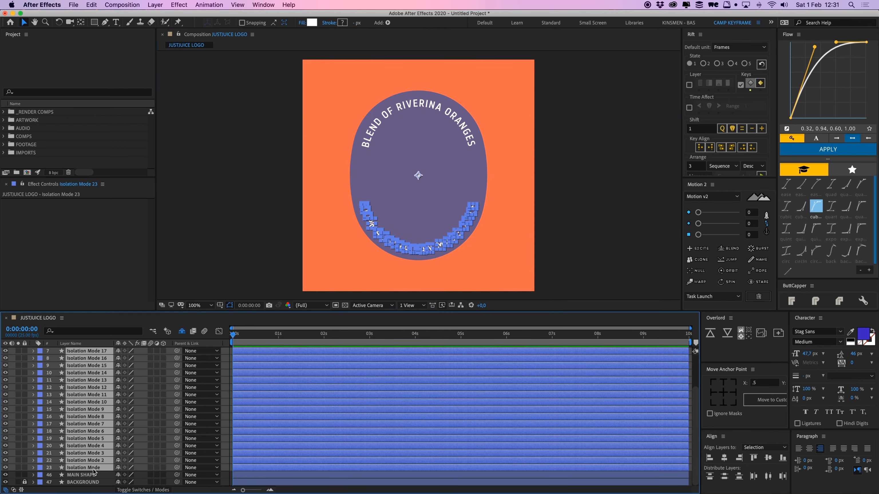
left_click(758, 271)
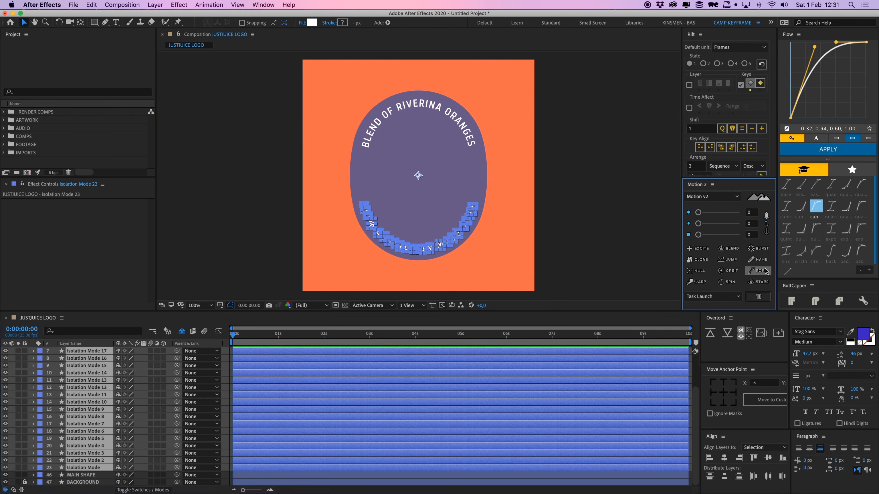
left_click(764, 260)
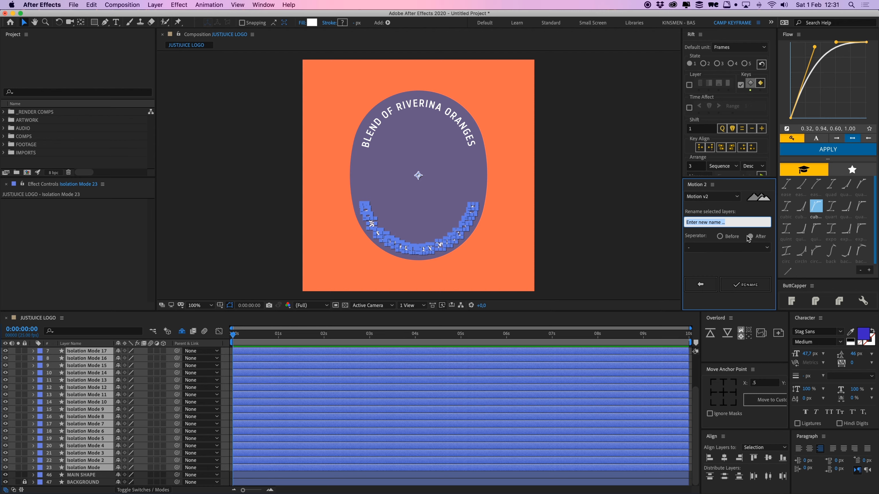
type("BOTTOM TEXT")
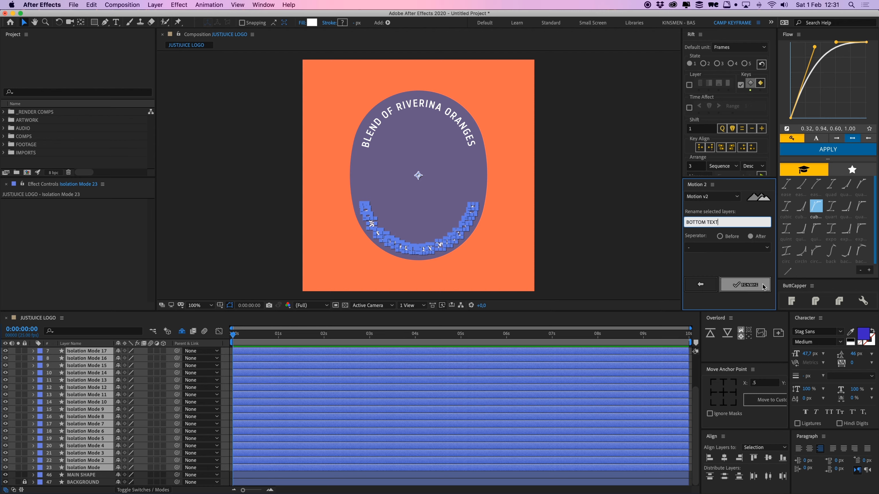
left_click(734, 288)
left_click(702, 285)
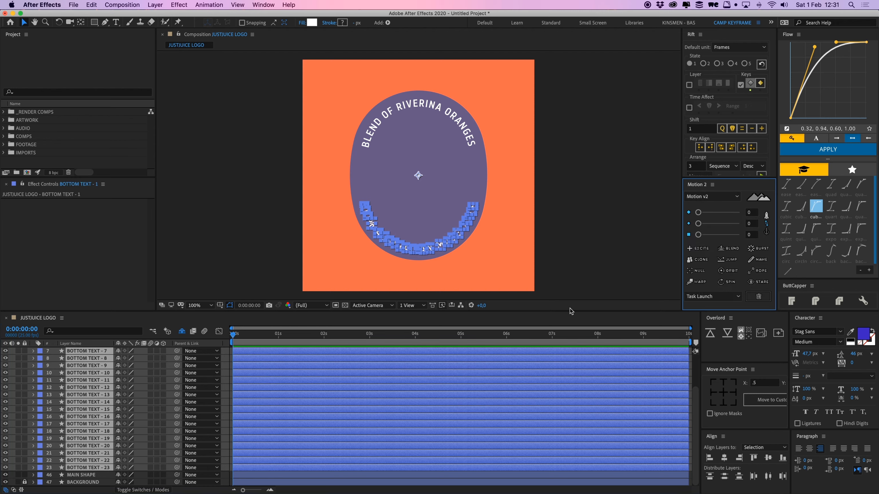
Set the label color of the BOTTOM TEXT layers to Aqua and mark them all as shy.
left_click(39, 367)
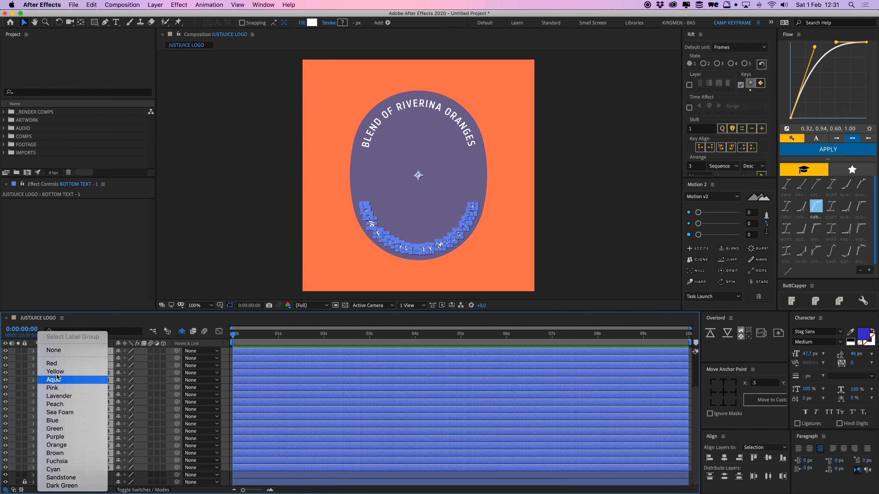
left_click(111, 379)
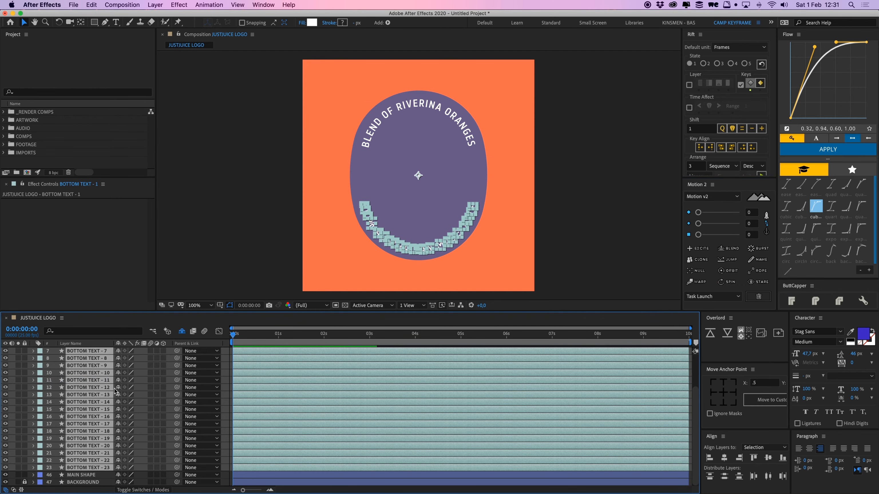
left_click(124, 373)
left_click(191, 353)
Return to Illustrator, leave the isolated group, isolate the COLD PRESSED letters and push them to After Effects.
key("super+Tab")
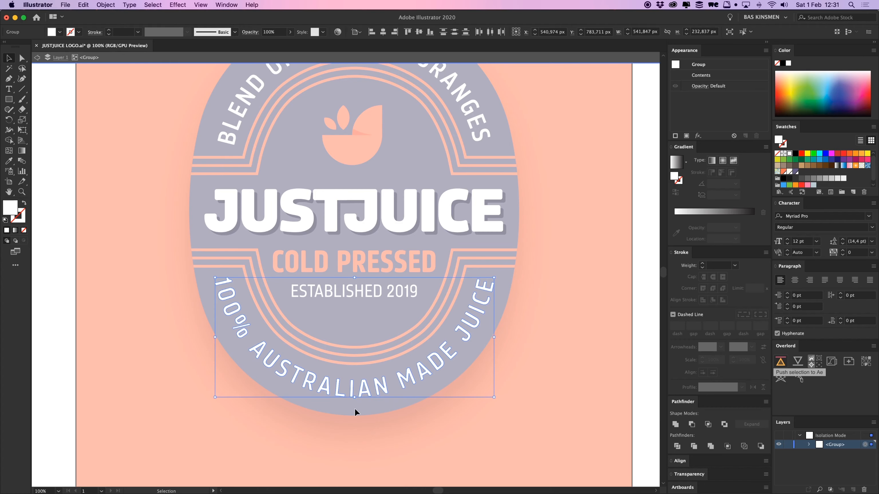
double_click(417, 454)
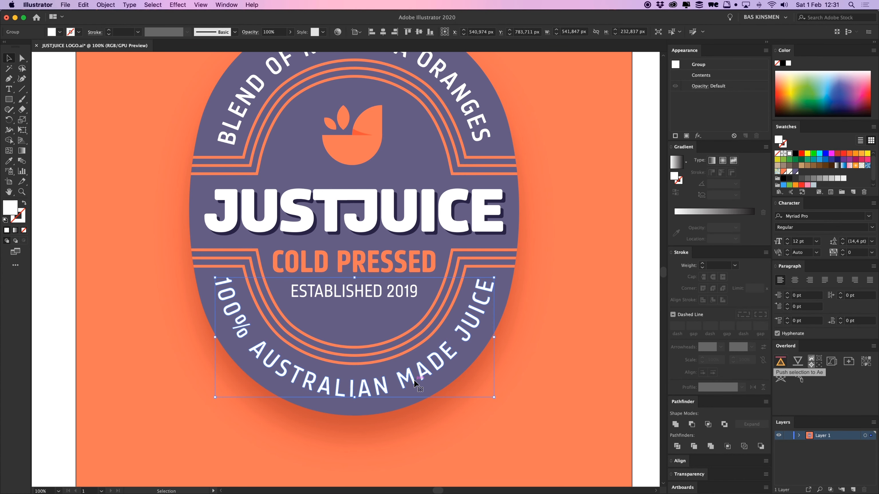
key("super+shift+a")
key("super+0")
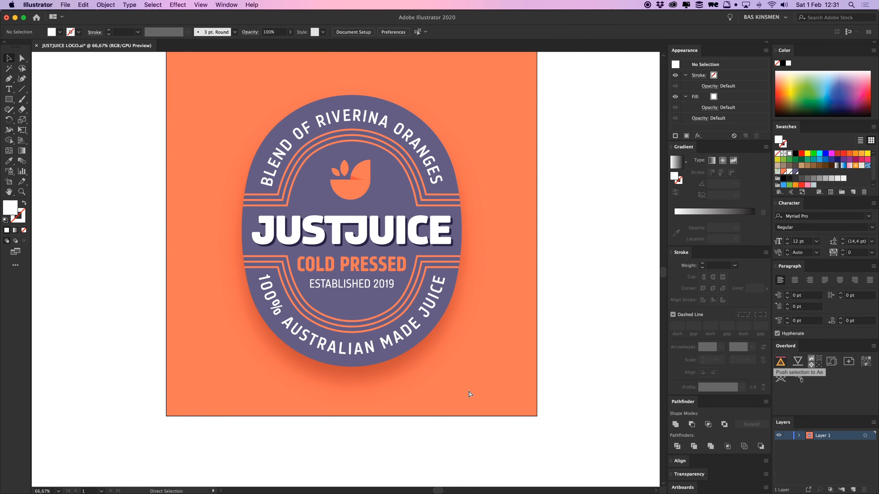
left_click_drag(408, 314, 405, 366)
left_click(355, 317)
key("super+equal")
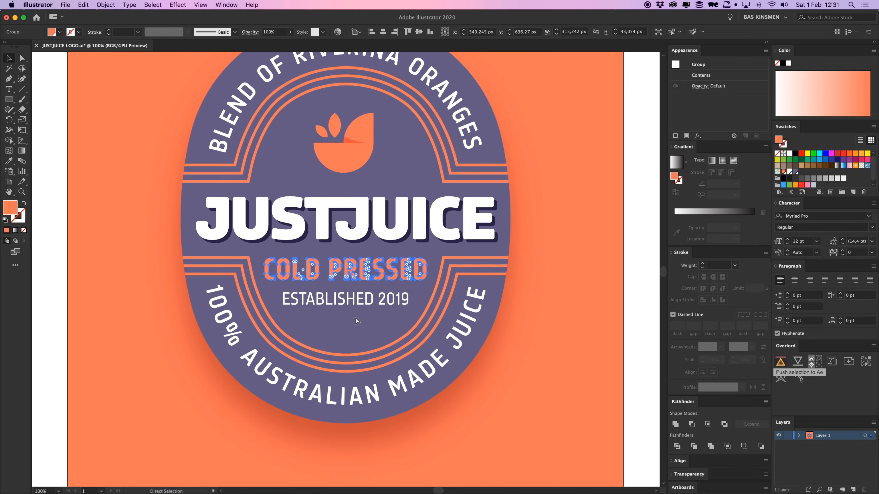
key("super+equal")
double_click(351, 277)
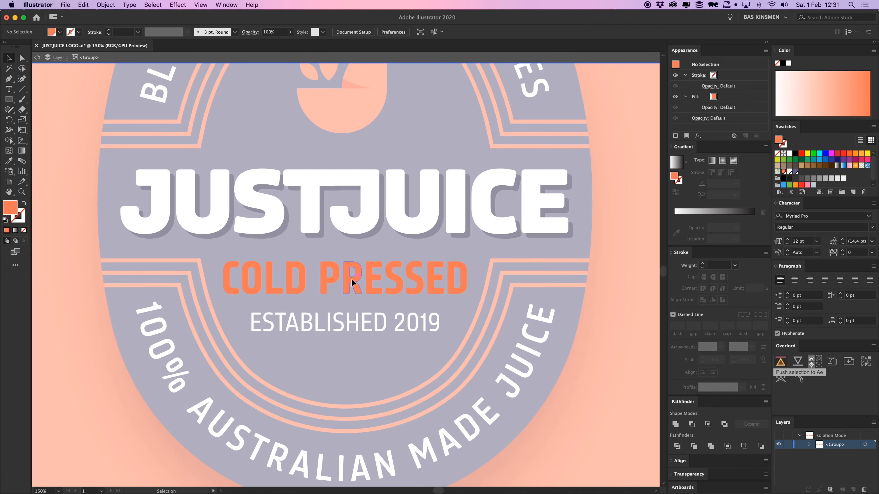
left_click(300, 278)
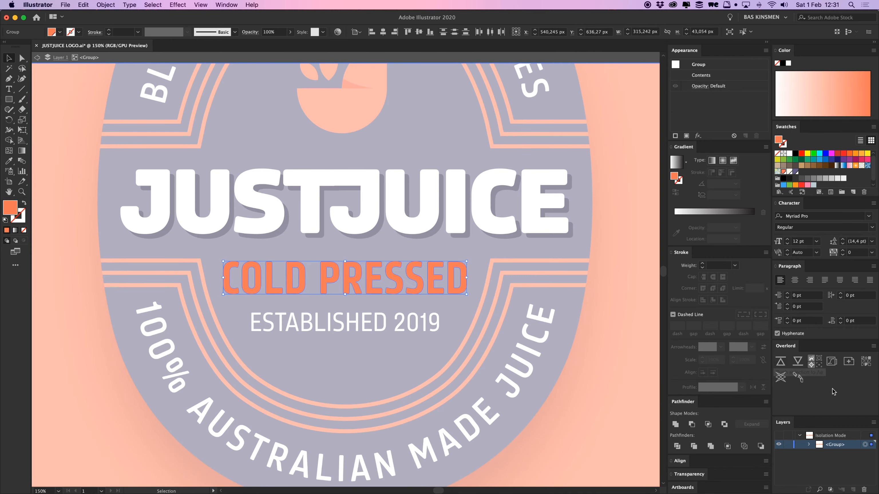
left_click(781, 361)
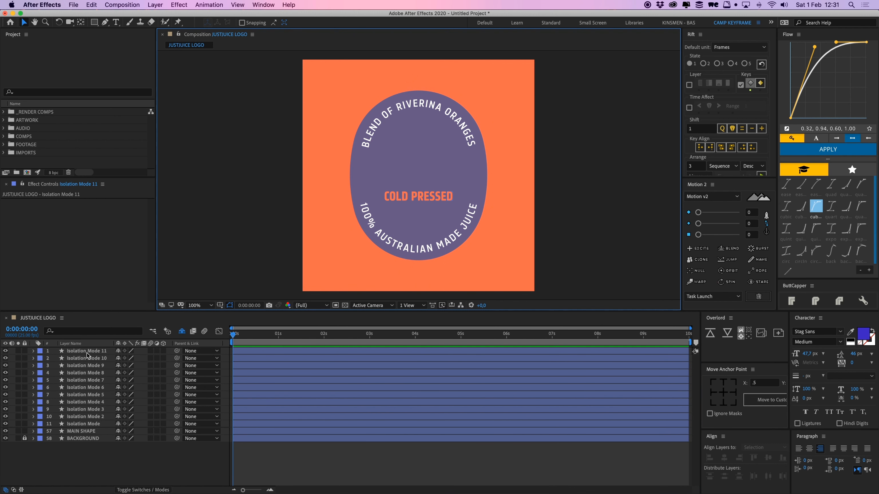
Center the anchor points of all imported letter layers and batch-rename the layers COLD PRESSED with the number after the name.
left_click(86, 351)
left_click(97, 425, "shift")
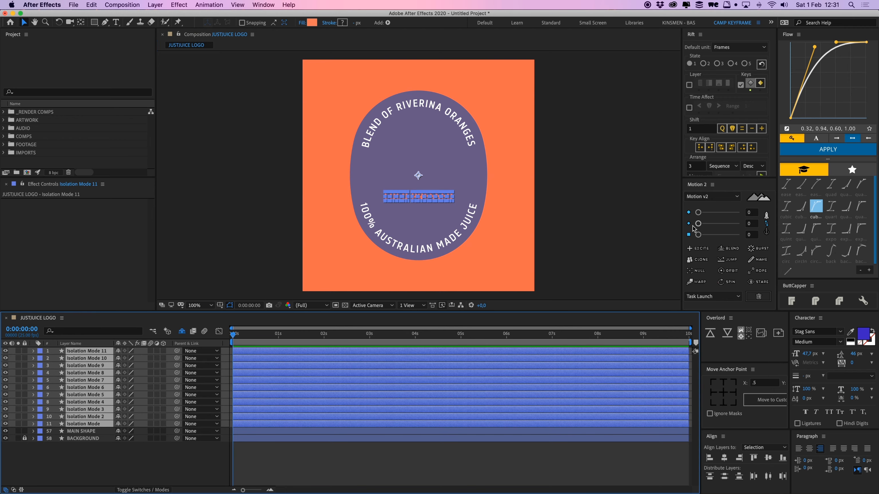
left_click(723, 393)
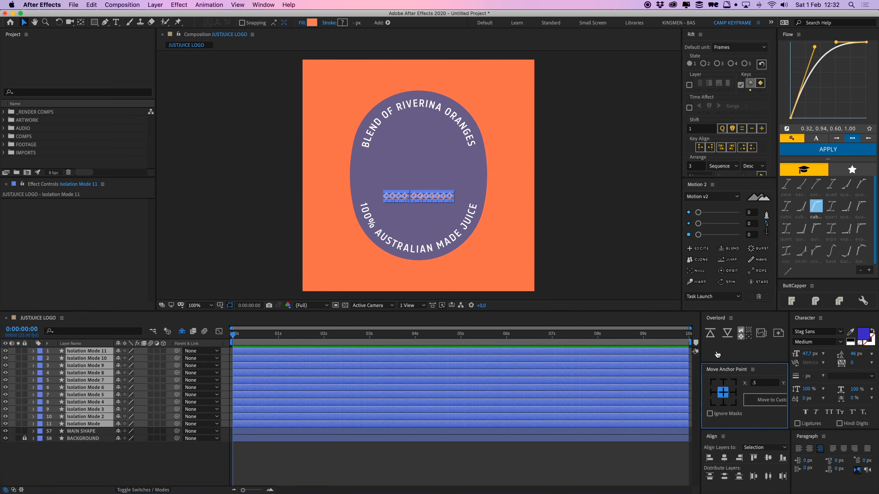
left_click(750, 259)
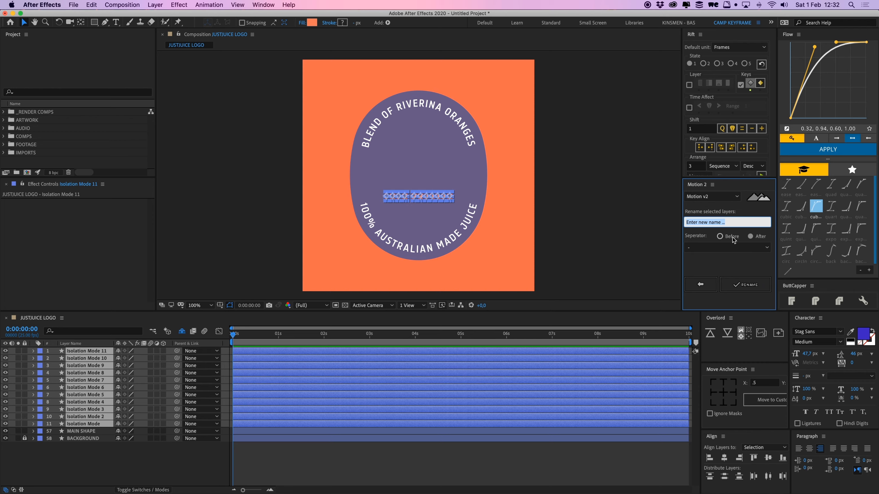
type("coLD PRESSED")
left_click(748, 285)
left_click(702, 285)
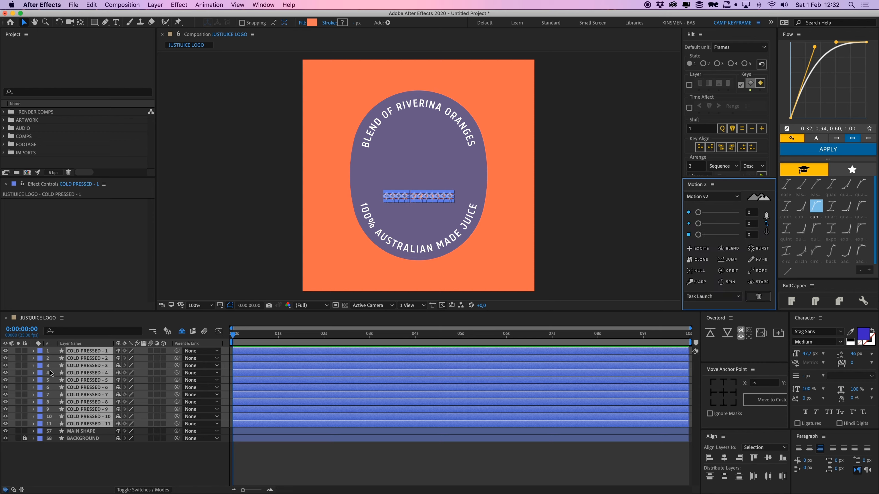
Set the label color of the COLD PRESSED layers to Pink and mark them all as shy.
left_click(40, 352)
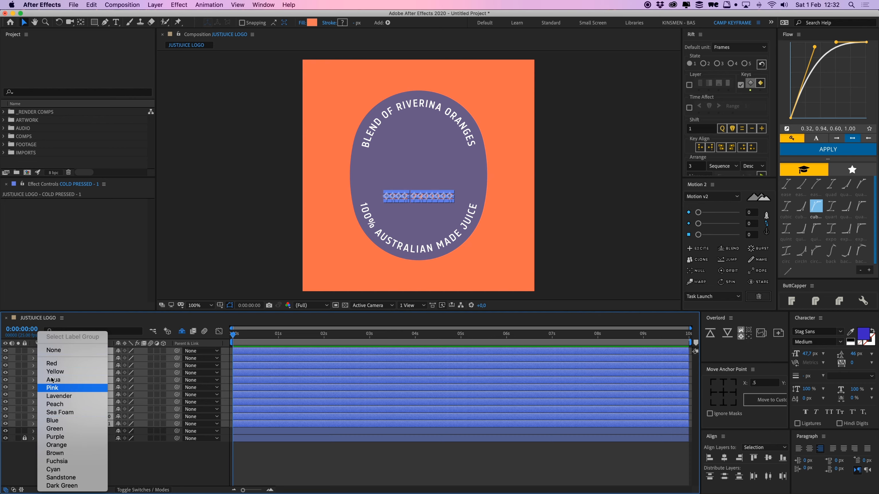
left_click(69, 389)
left_click(118, 358)
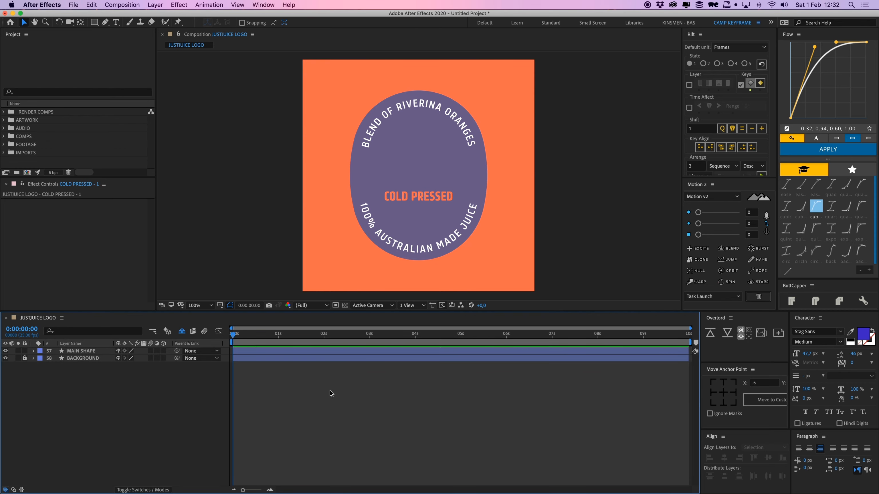
Return to Illustrator, isolate the ESTABLISHED 2019 group, select all its letters and push them to After Effects.
key("super+Tab")
double_click(339, 378)
left_click_drag(342, 273, 360, 281)
key("super+z")
double_click(354, 323)
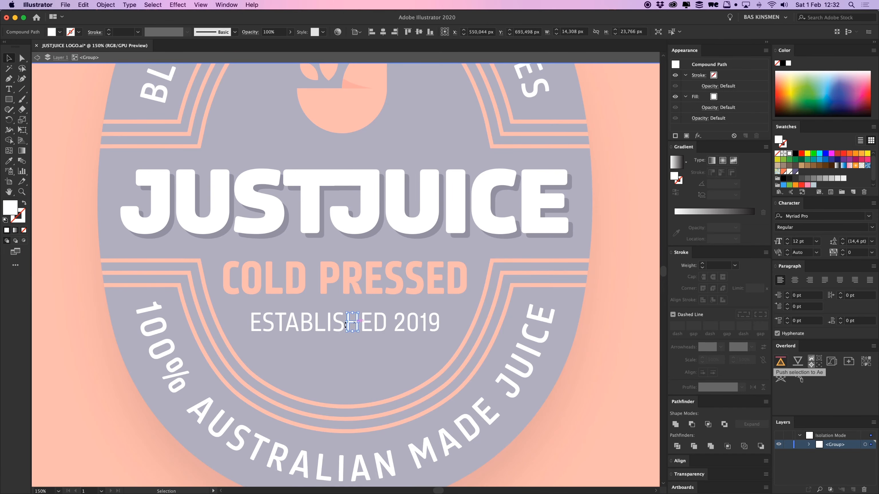
left_click_drag(248, 305, 499, 352)
left_click(781, 361)
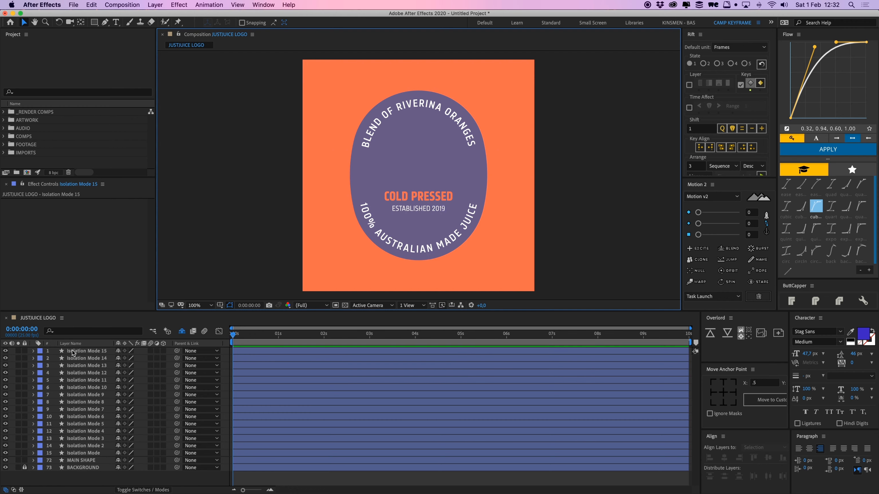
Select the imported ESTABLISHED 2019 letter layers from lowest to highest and batch-rename them 2019 with the number after the name.
left_click(72, 351)
left_click(105, 452, "shift")
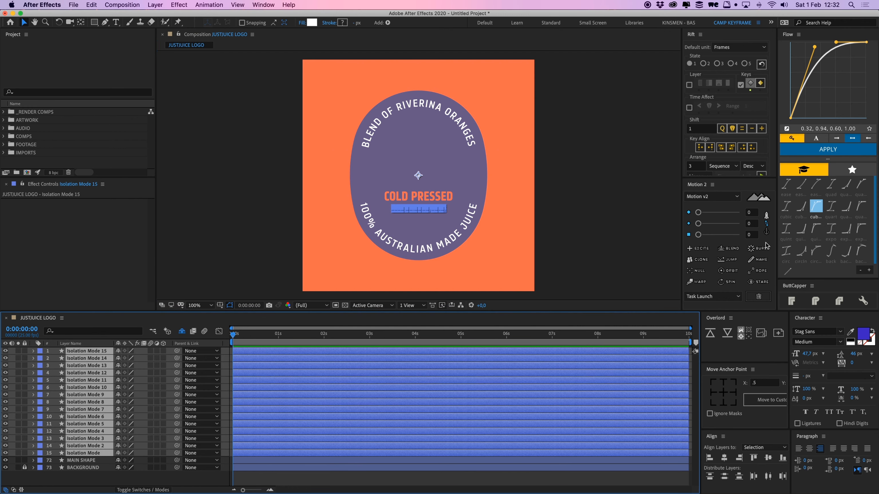
left_click(764, 259)
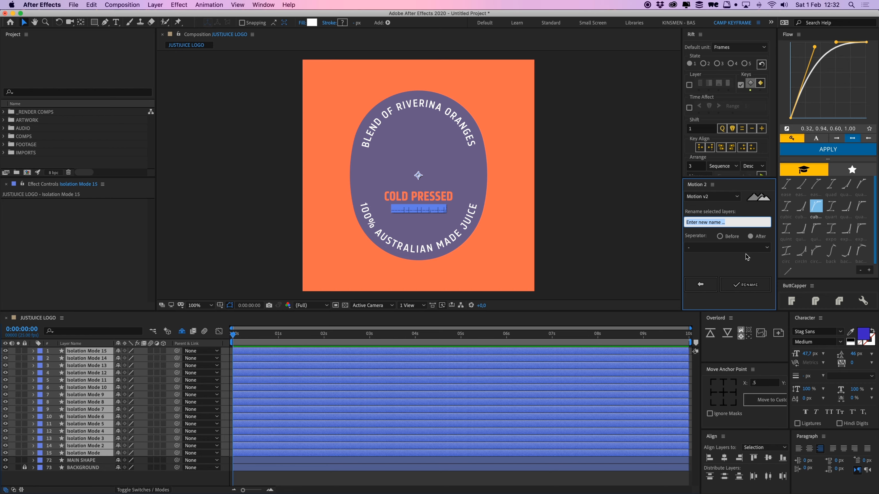
left_click(338, 480)
left_click(333, 454)
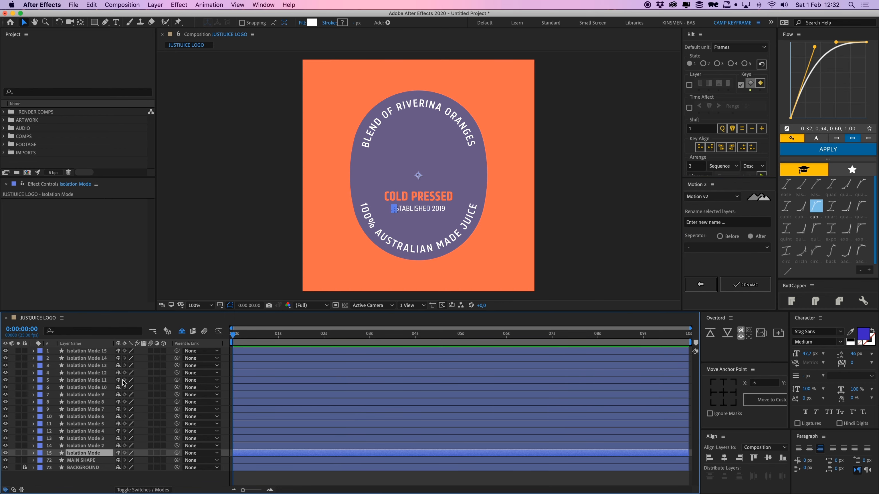
left_click(103, 352, "shift")
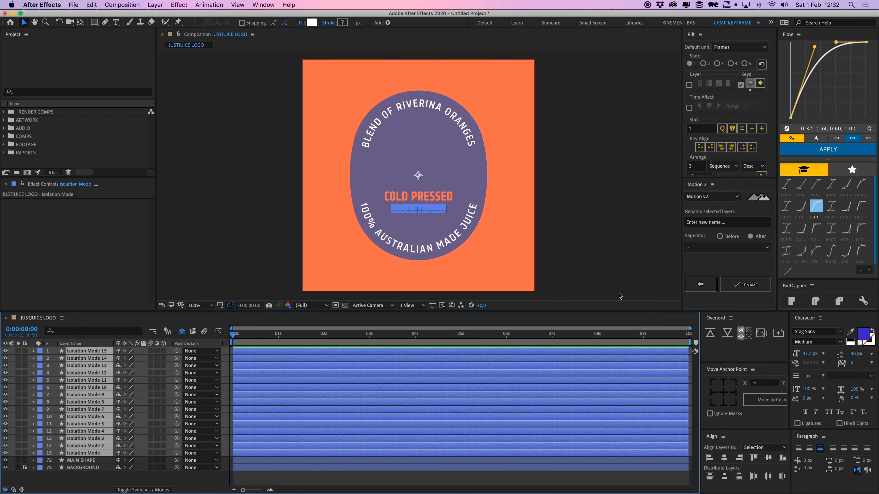
left_click(732, 223)
triple_click(733, 224)
type("ES")
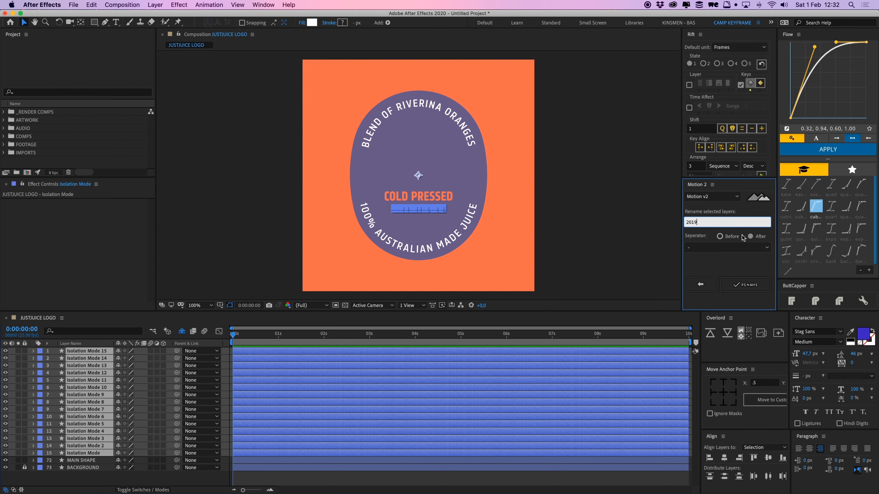
left_click(744, 284)
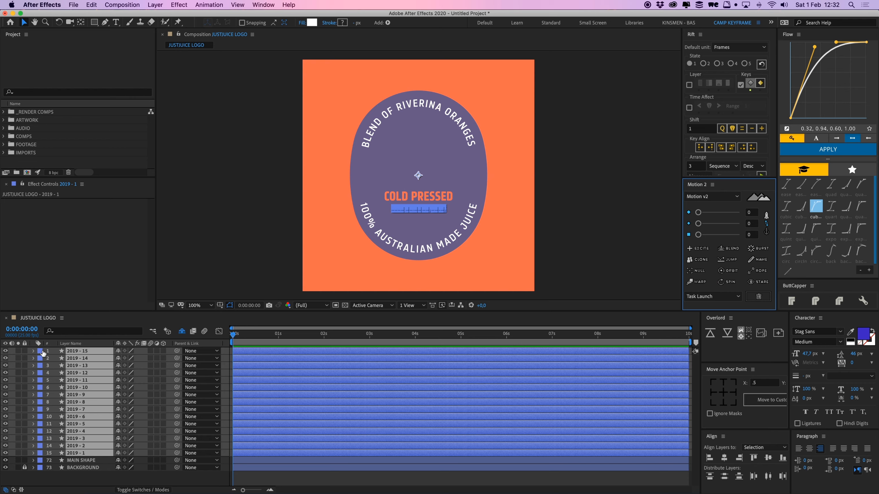
Set the label color of the 2019 layers to Yellow and mark them all as shy.
left_click(43, 352)
left_click(62, 377)
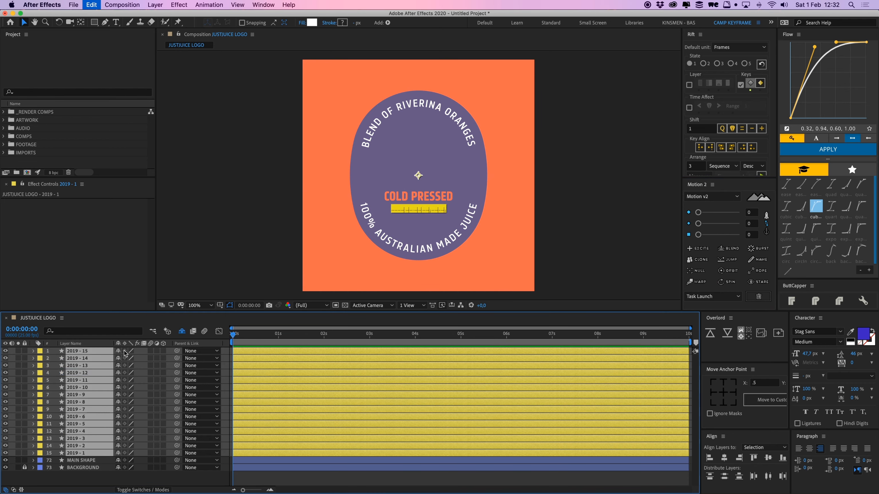
left_click(119, 351)
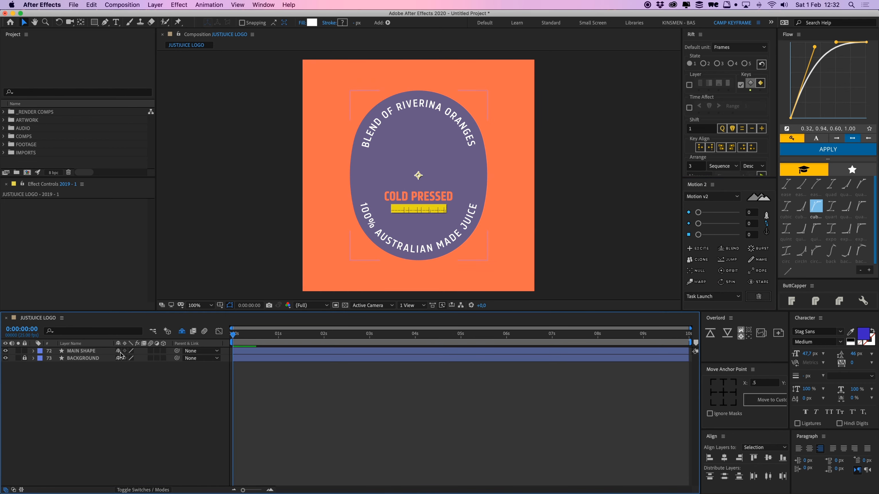
Return to Illustrator and leave the isolated ESTABLISHED 2019 group.
left_click(380, 432)
key("super+Tab")
double_click(441, 361)
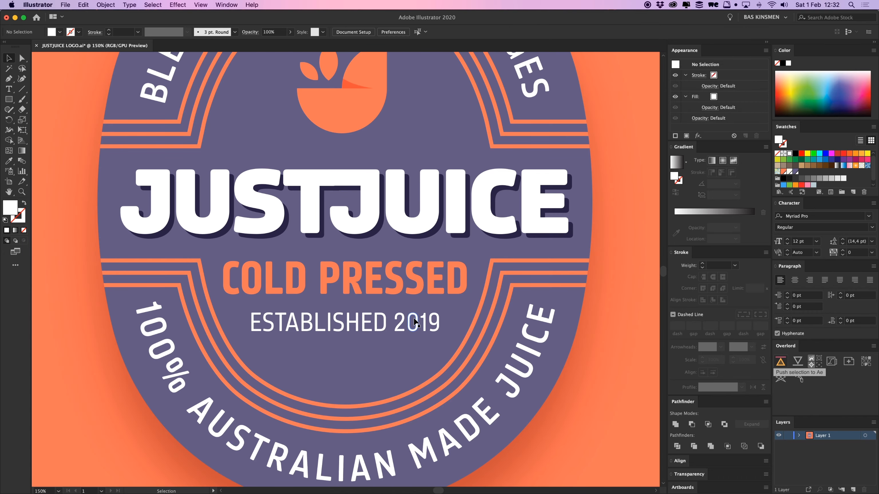
key("super+0")
scroll(329, 174, "up", 3)
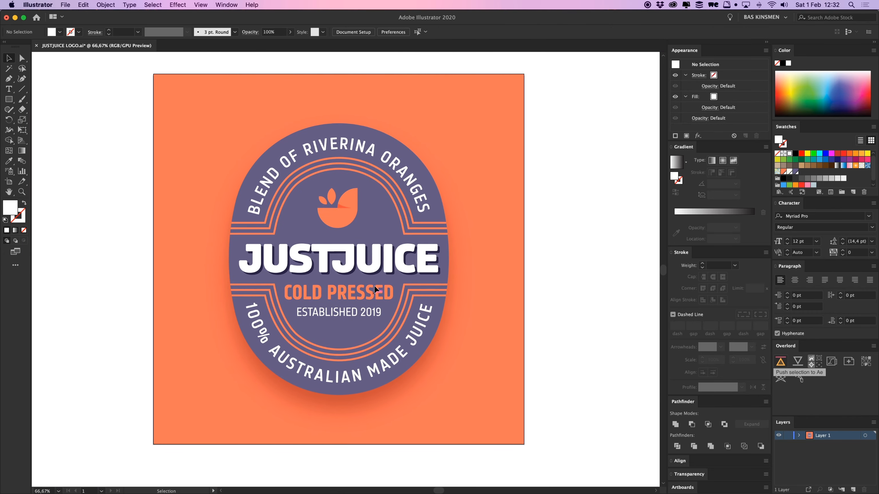
key("super+1")
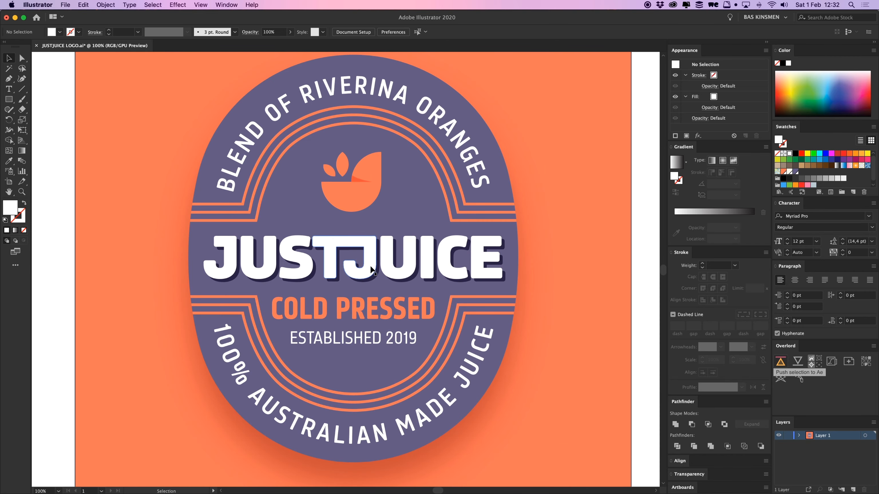
scroll(329, 239, "up", 2)
scroll(359, 239, "down", 1)
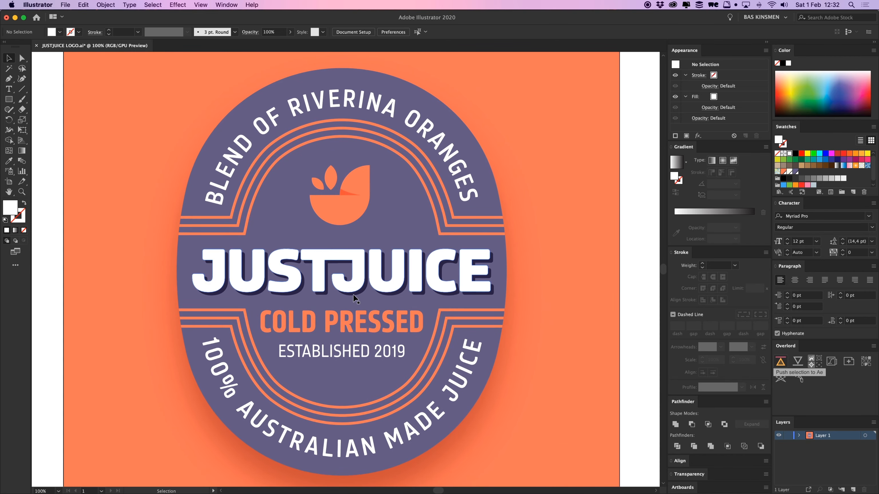
Try moving the clipped orange line artwork to see how the logo is grouped, and undo the move.
left_click(356, 206)
left_click_drag(437, 263, 451, 231)
key("super+z")
left_click_drag(461, 327, 531, 359)
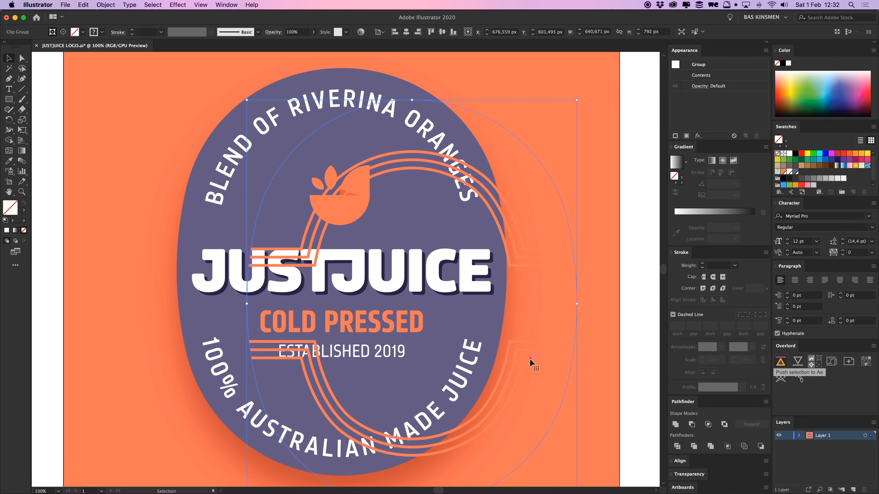
key("super+z")
left_click(296, 255)
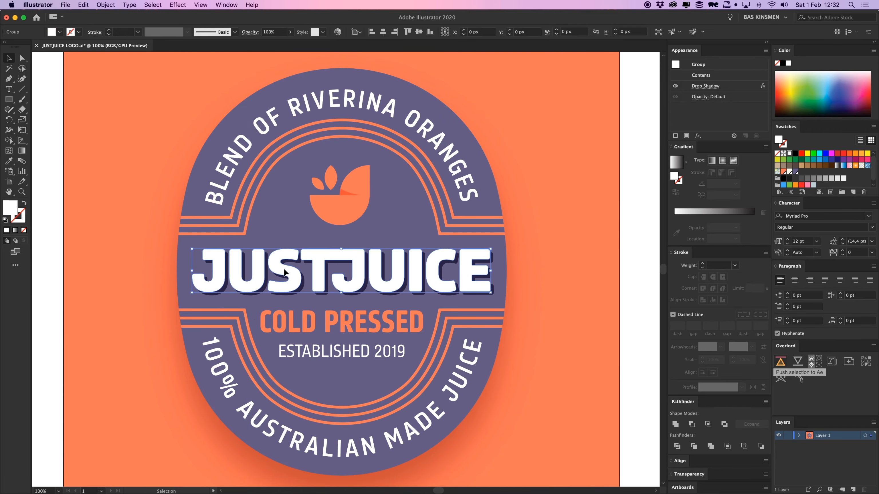
Select the orange fruit icon above the JUSTJUICE lettering and isolate its group.
left_click(347, 193)
scroll(346, 208, "up", 3)
key("super+equal")
key("super+equal")
key("super+equal")
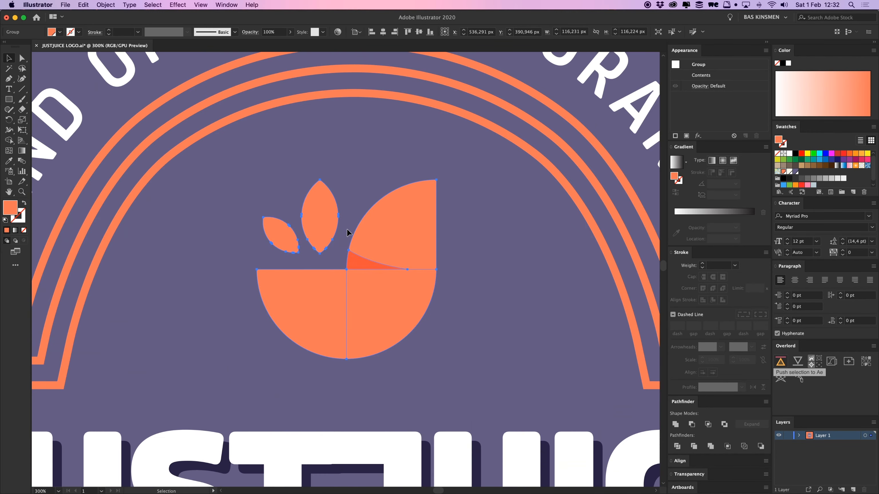
double_click(388, 242)
Try moving the icon's main shape and isolating its inner group, undo the move and return to the icon group.
left_click_drag(393, 245, 459, 197)
key("super+z")
double_click(406, 234)
key("super+z")
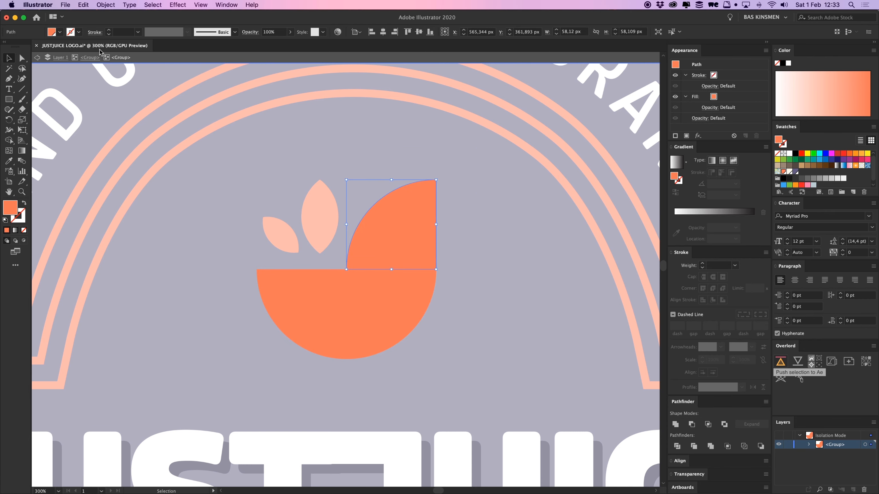
left_click(101, 56)
Select the whole icon and ungroup it, undoing the ungrouping of its inner groups.
double_click(410, 241)
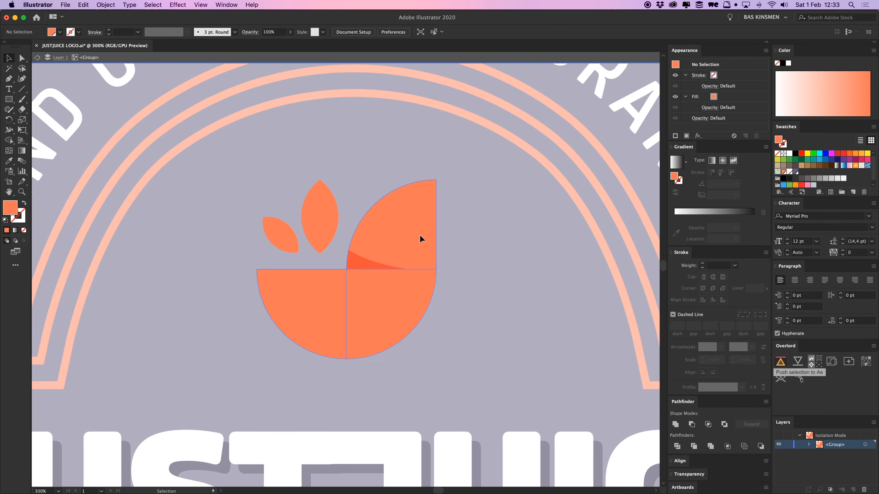
key("super+a")
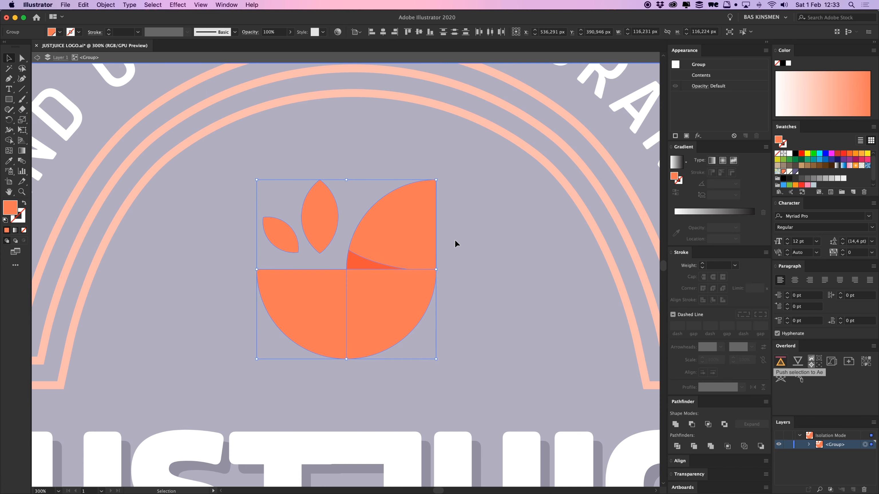
key("shift+super+g")
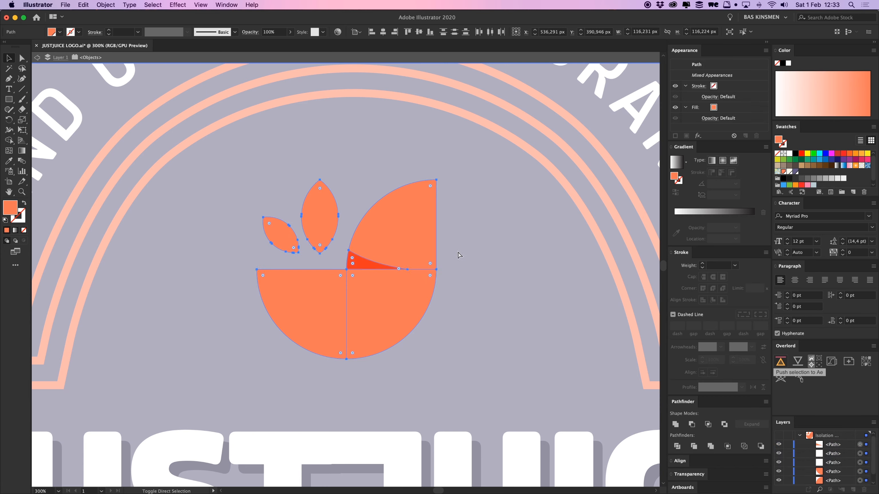
left_click(466, 245)
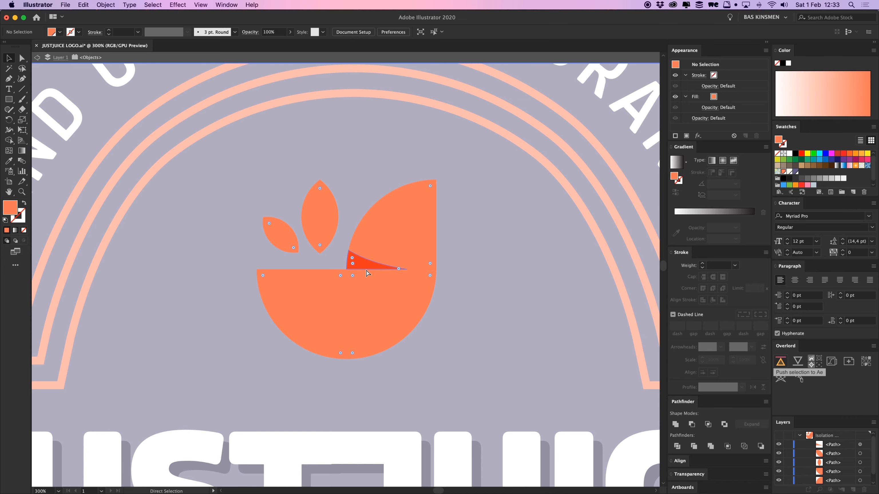
key("super+z")
key("super+z")
left_click(456, 276)
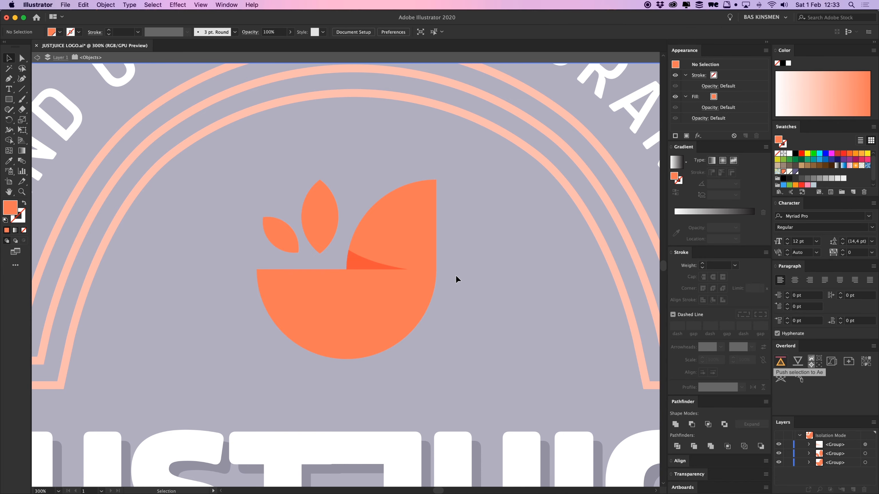
Check the blend mode and opacity of the icon's small dark shadow shape.
key("a")
left_click(359, 265)
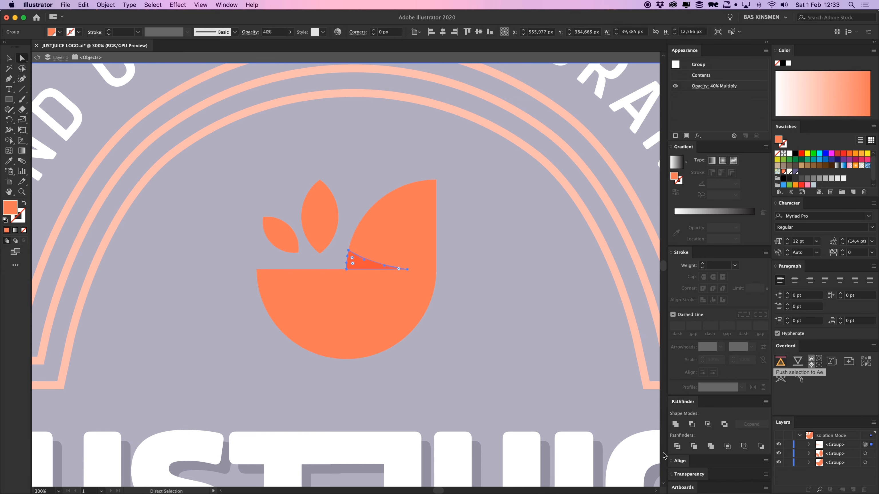
left_click(677, 476)
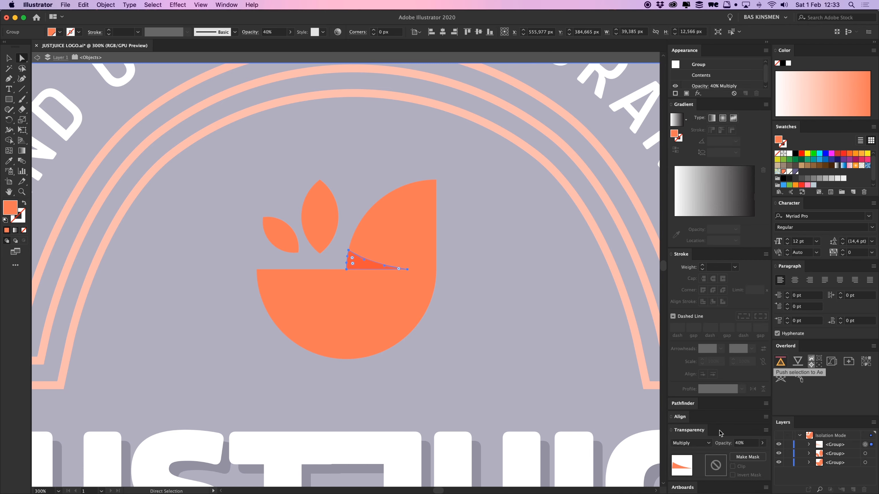
left_click(703, 445)
left_click(533, 381)
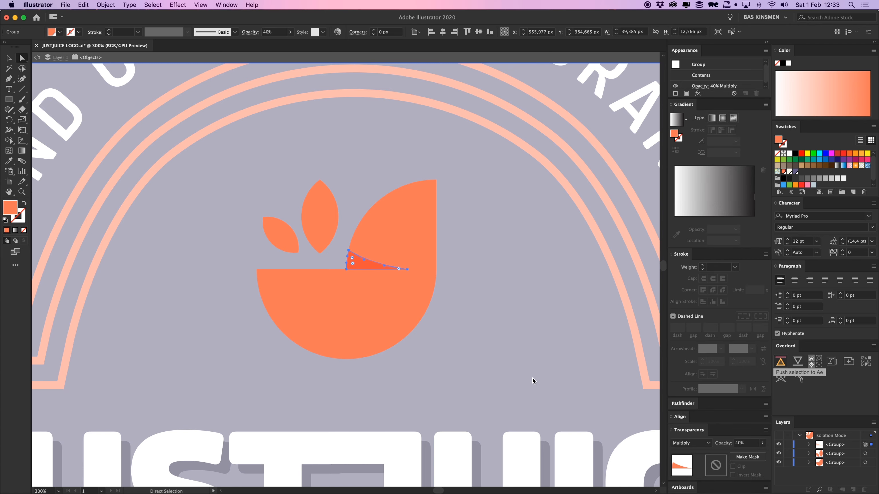
left_click(497, 297)
Ungroup the icon's main body into its separate quarter shapes.
key("v")
left_click(353, 262)
left_click(376, 286)
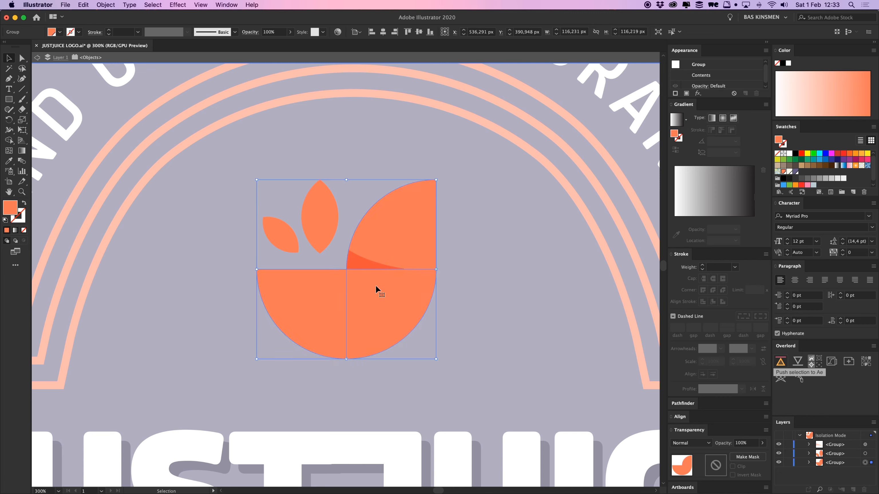
key("super+shift+g")
key("super+shift+g")
left_click(485, 308)
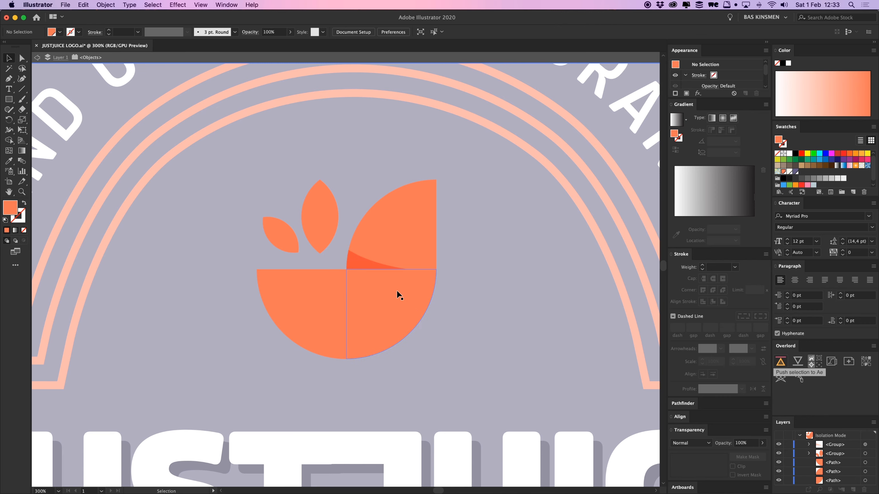
Ungroup the pair of small leaves in the icon.
left_click(397, 290)
left_click(288, 231)
key("super+shift+g")
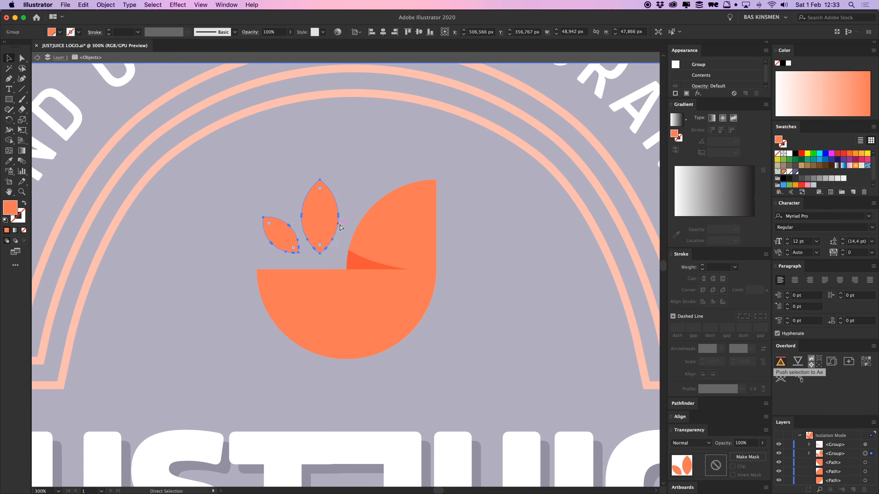
left_click(562, 256)
Check that the leaves, shadow and quarter shapes select separately, and push all the icon pieces to After Effects.
left_click(332, 222)
left_click(287, 246)
left_click(314, 287)
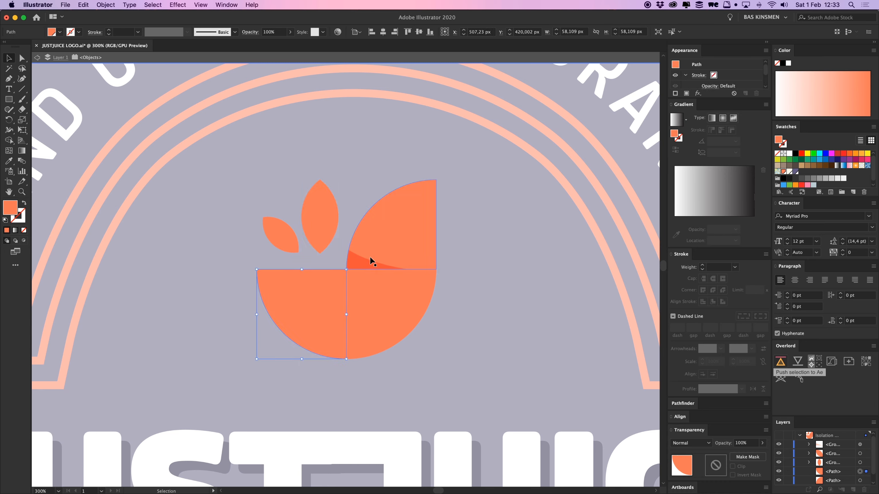
left_click(370, 256)
left_click(357, 262)
left_click(395, 298)
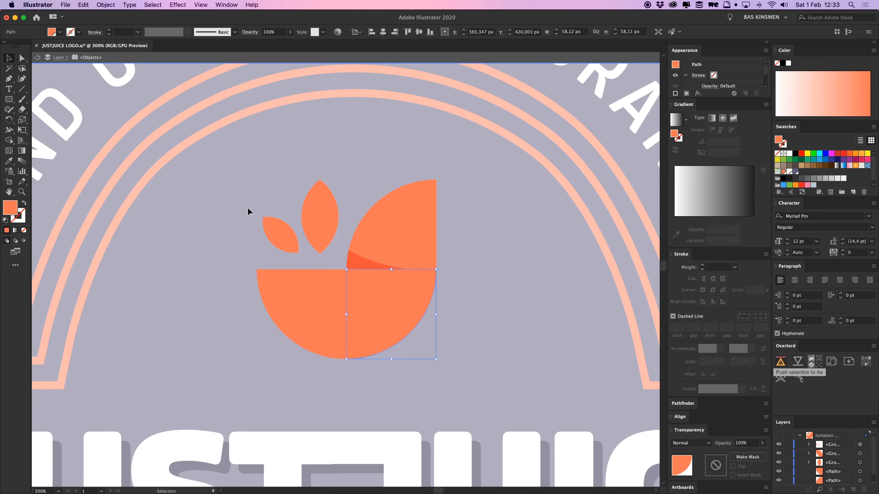
left_click_drag(240, 169, 502, 374)
left_click(781, 361)
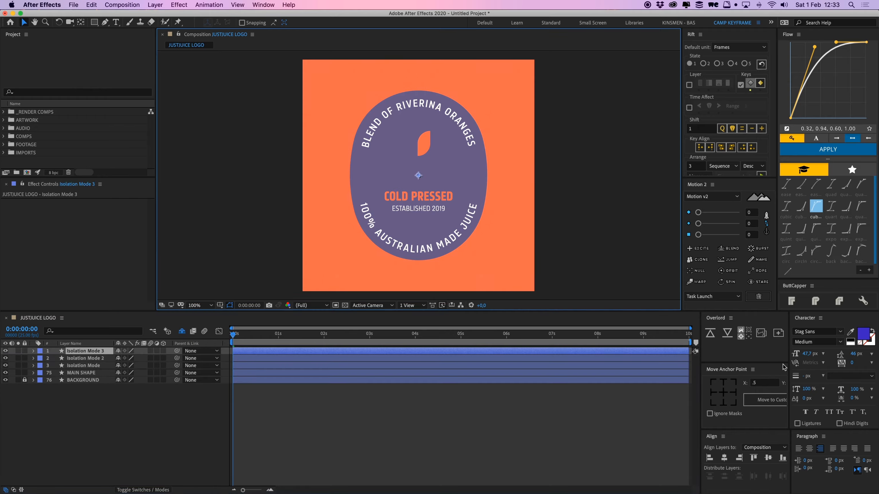
Select all imported icon layers from the highest down and batch-rename them ICON with the number after the name.
left_click(335, 461)
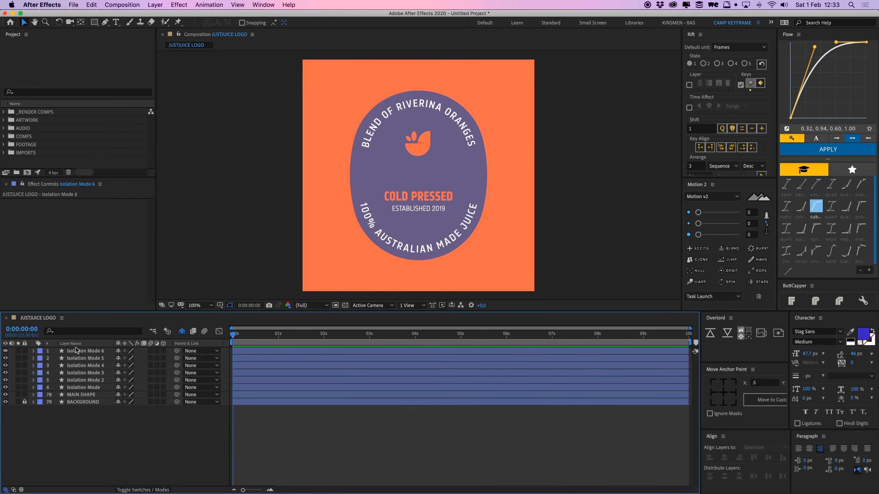
left_click(76, 351)
left_click(86, 388, "shift")
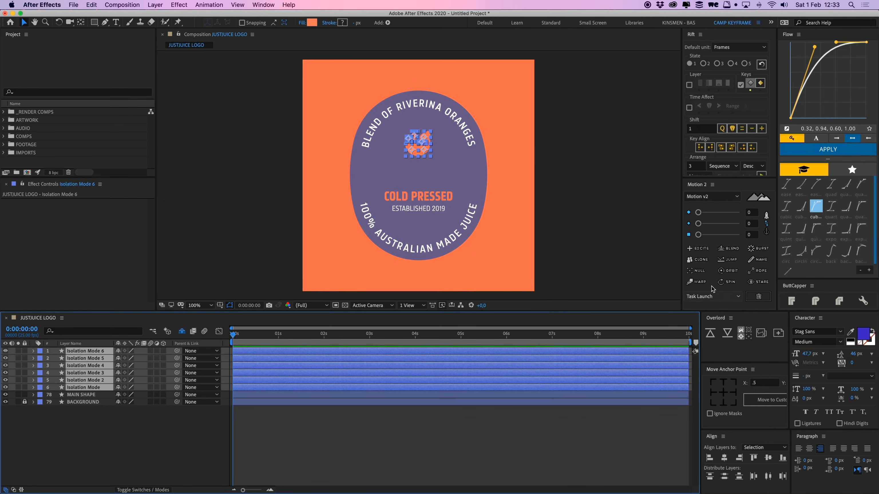
left_click(758, 259)
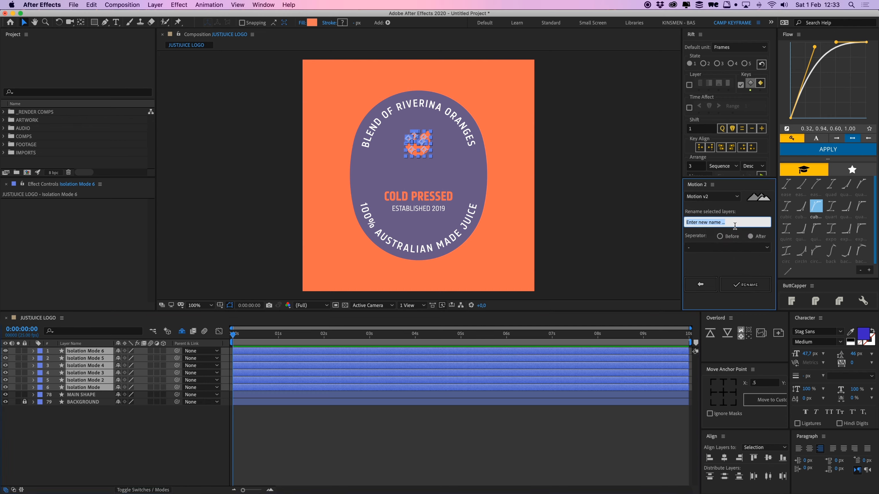
type("ICON")
left_click(768, 281)
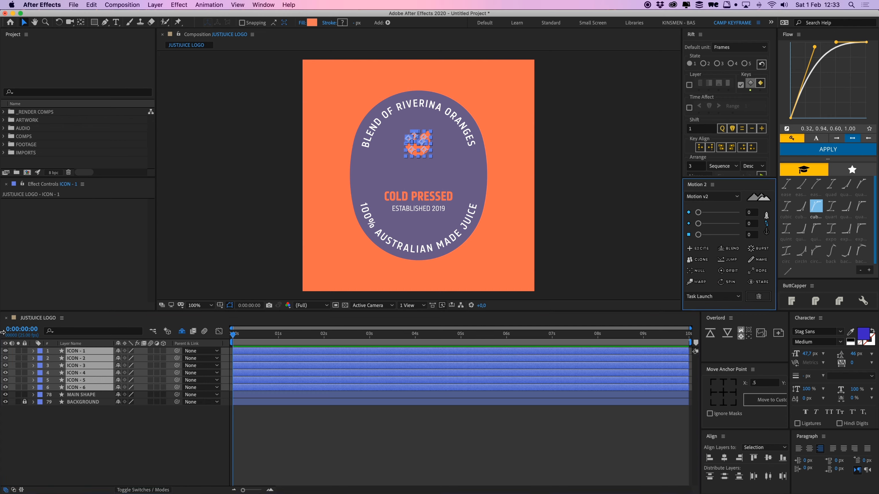
Set the label color of the ICON layers to Red.
left_click(41, 358)
left_click(64, 362)
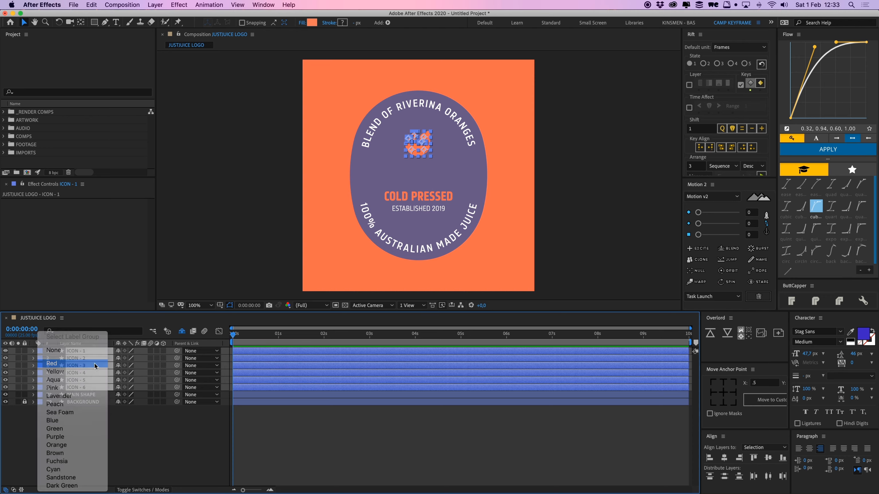
Switch to Illustrator and exit the icon group's isolation mode to return to the full logo artwork.
left_click(118, 351)
left_click(336, 391)
key("super+Tab")
left_click(476, 364)
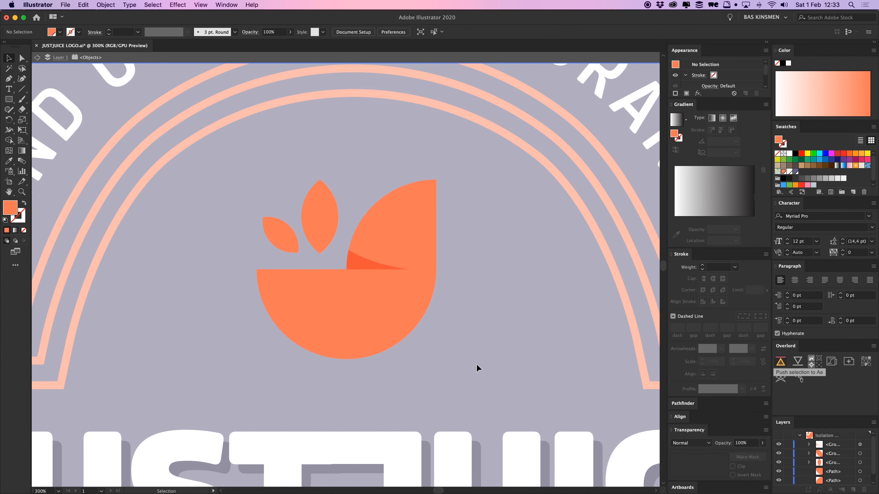
key("super+minus")
key("super+minus")
key("super+minus")
key("Escape")
Check the icon pieces by selecting a bowl quarter and marquee-selecting the whole icon.
left_click(342, 275)
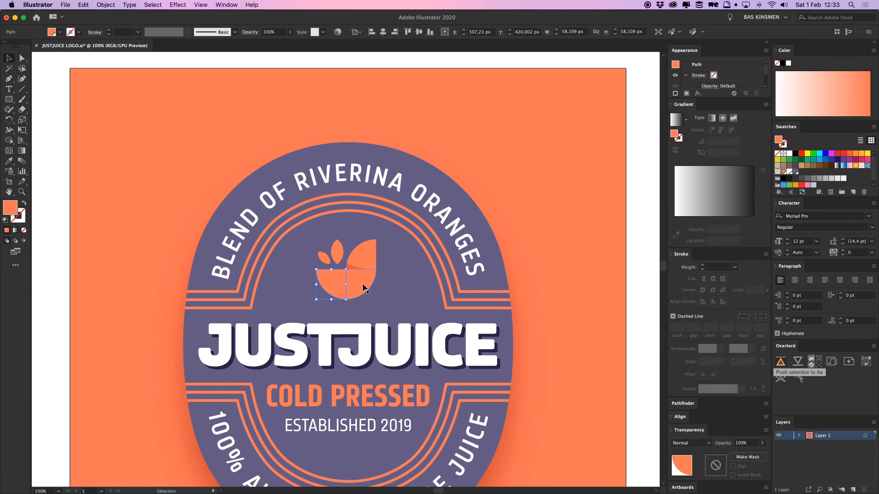
left_click(386, 301)
left_click_drag(386, 302, 309, 235)
left_click(401, 282)
scroll(401, 285, "down", 5)
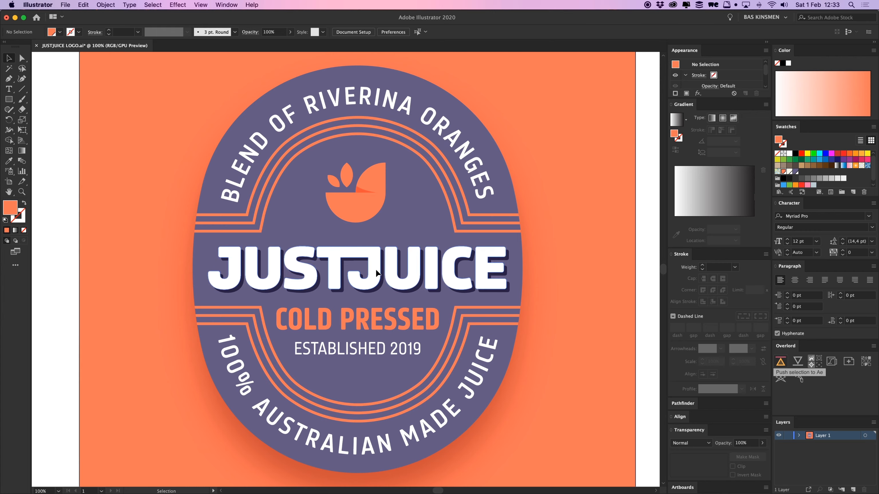
left_click_drag(380, 283, 380, 246)
key("super+z")
left_click(394, 230)
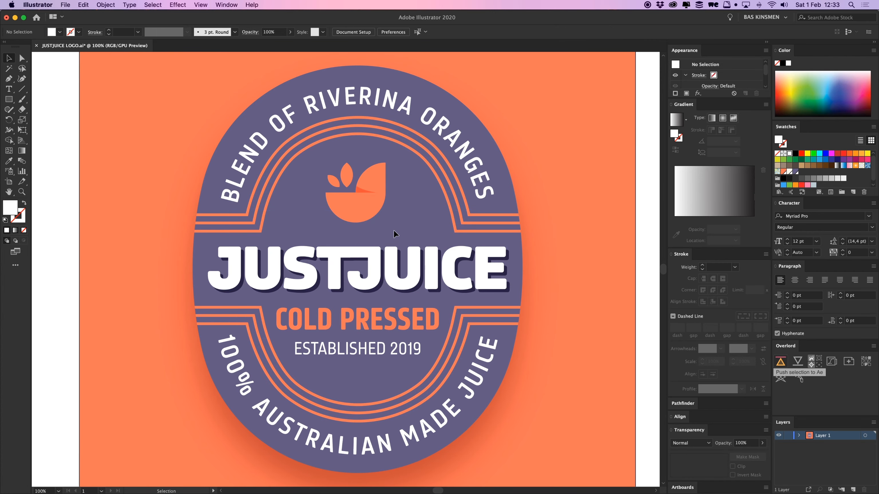
Select the JUSTJUICE wordmark group and ungroup it into individual letter shapes.
key("super+equal")
left_click(390, 241)
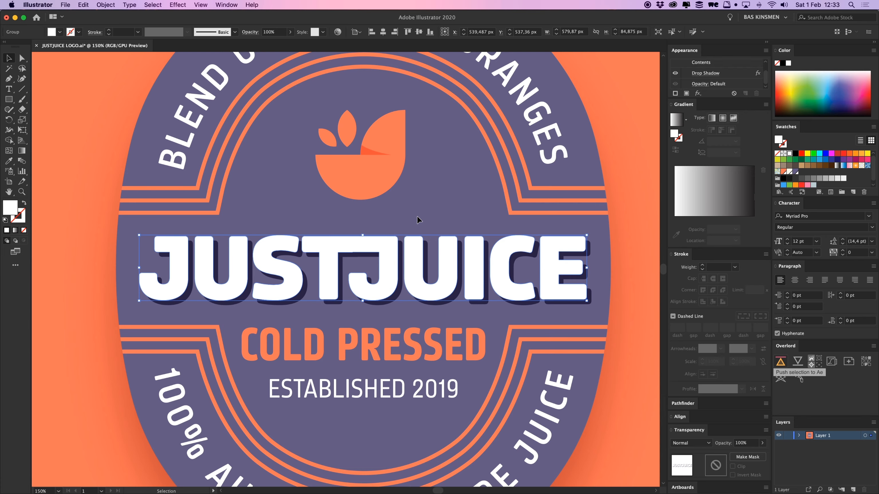
scroll(282, 222, "right", 2)
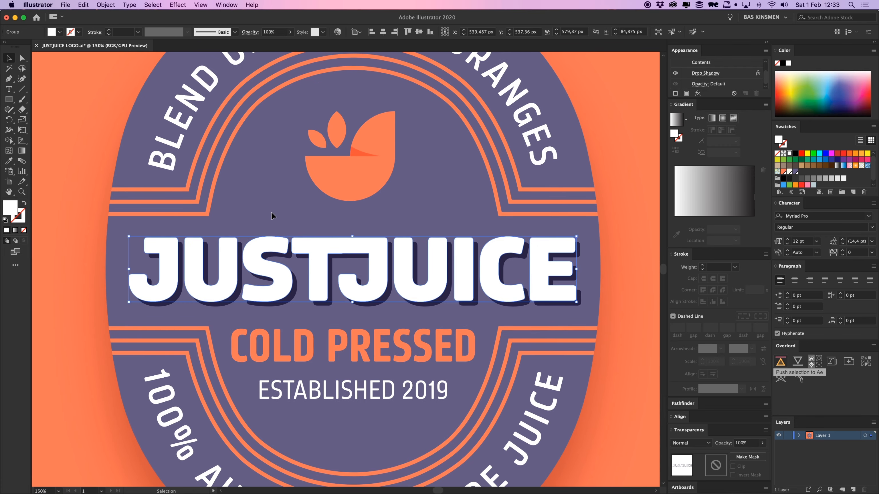
left_click(280, 214)
scroll(264, 209, "right", 1)
left_click(375, 281)
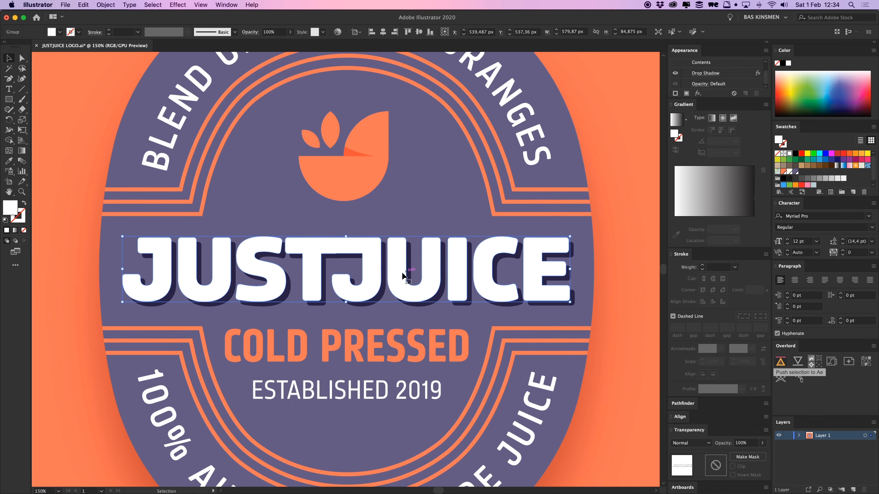
key("minus")
key("shift+super+g")
key("v")
key("shift+super+a")
Check that the wordmark's letters select separately, including the first J, the S, the C and the joined T and J.
left_click(259, 297)
key("shift+super+a")
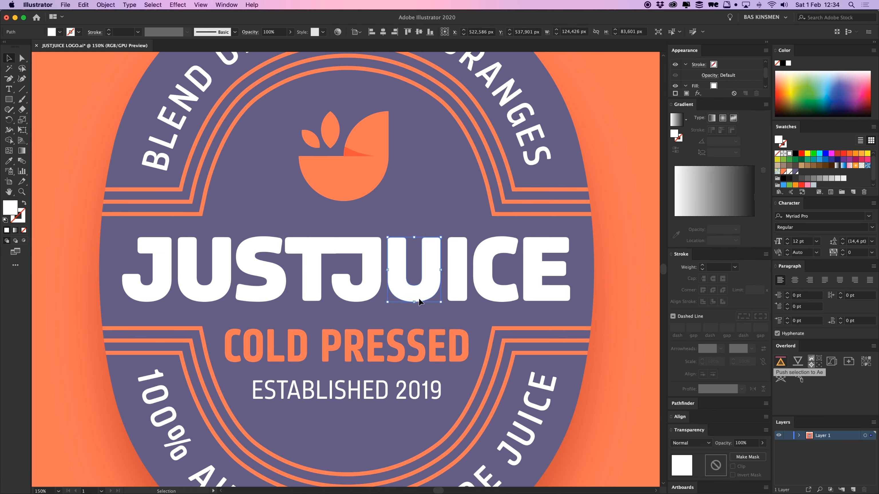
left_click(499, 297)
key("shift+super+a")
left_click(339, 254)
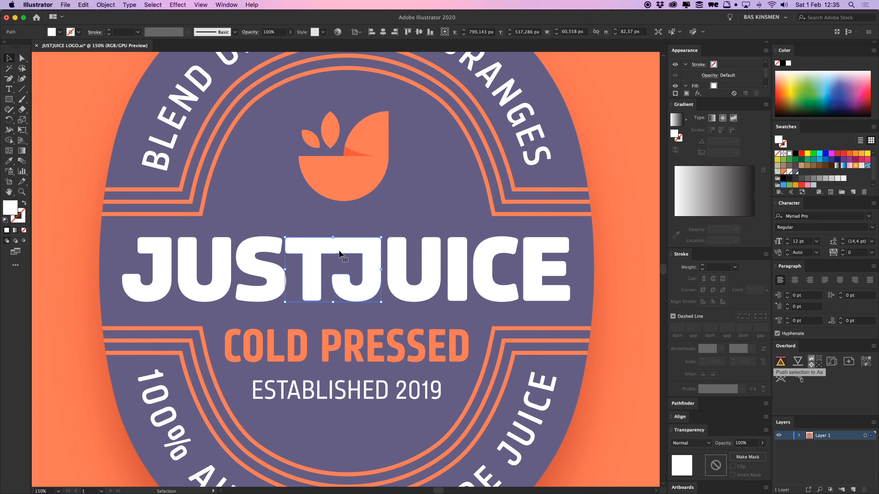
key("a")
key("super+minus")
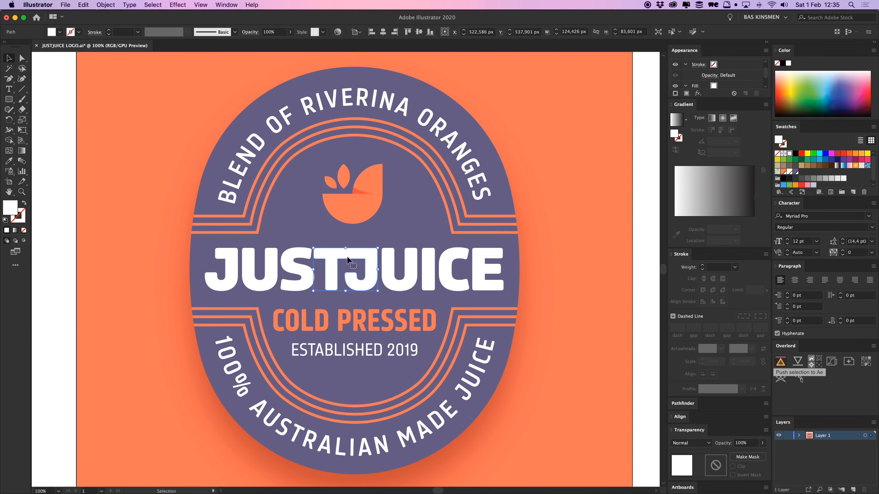
key("shift+super+a")
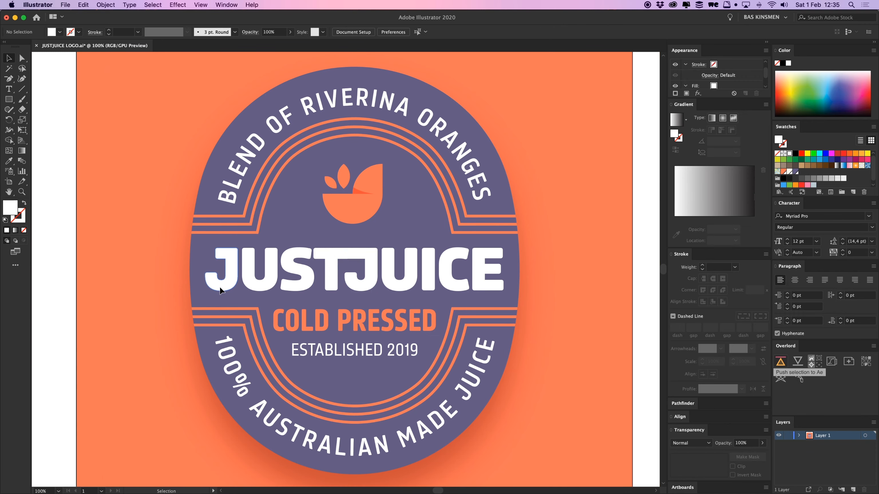
left_click(220, 290)
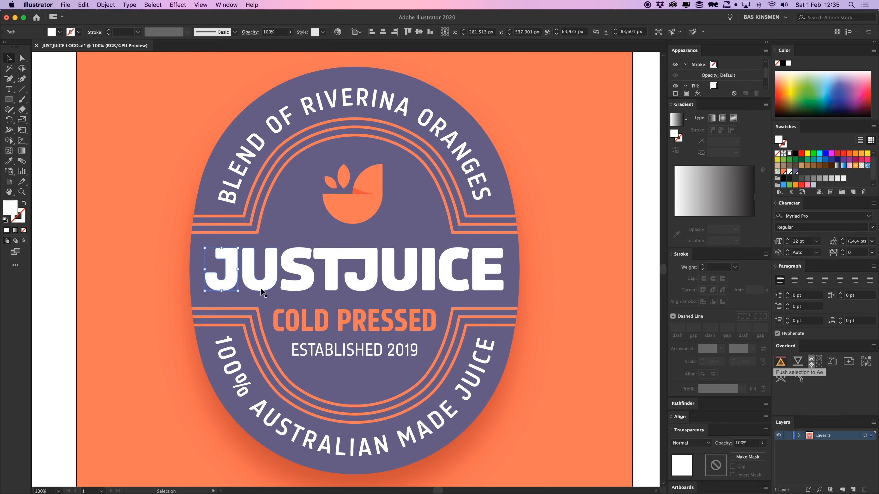
left_click(345, 263)
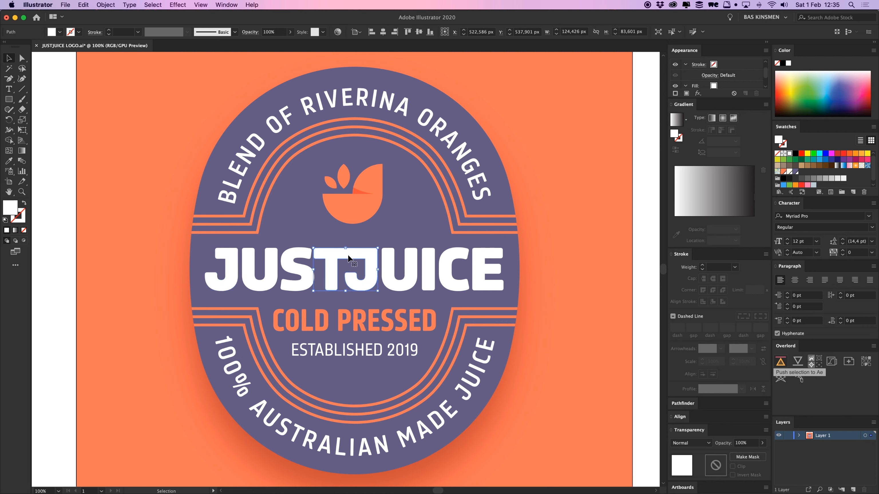
key("shift+super+a")
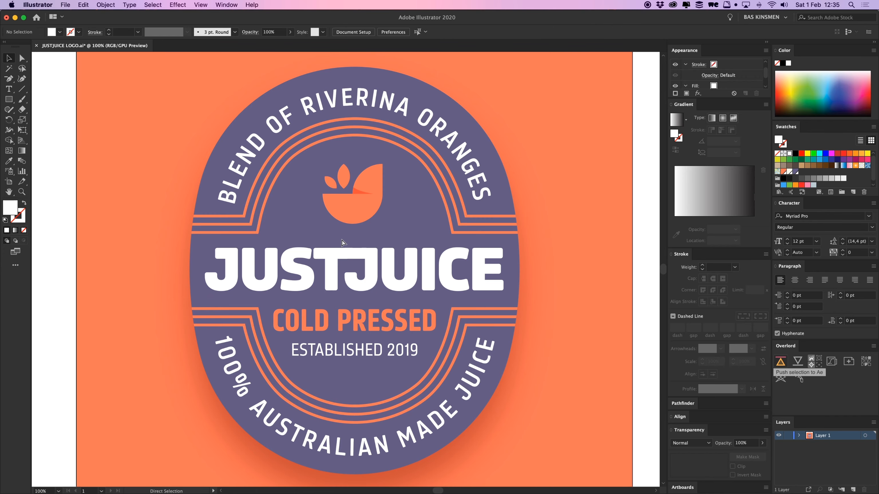
Delete the stray anchor point at the small bump on the underside of the bar joining the T and J.
key("super+equal")
key("super+equal")
key("super+equal")
key("super+equal")
left_click(380, 229)
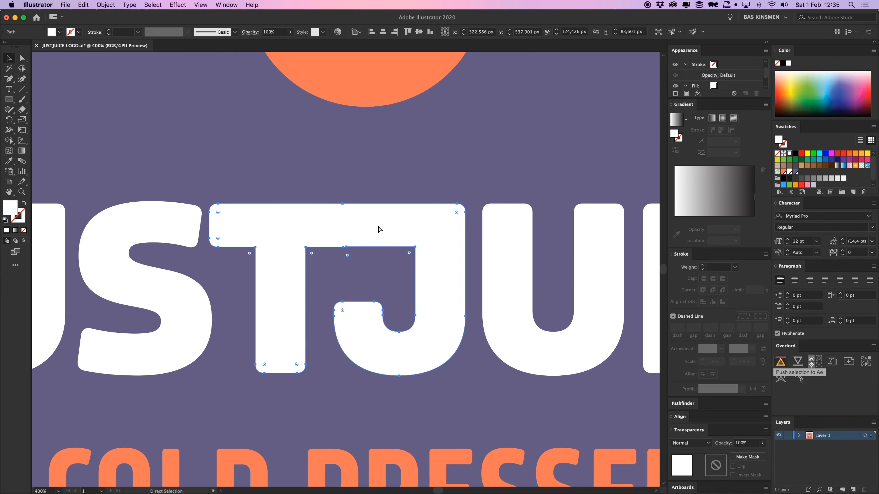
key("super+equal")
key("super+equal")
scroll(381, 312, "up", 2)
key("a")
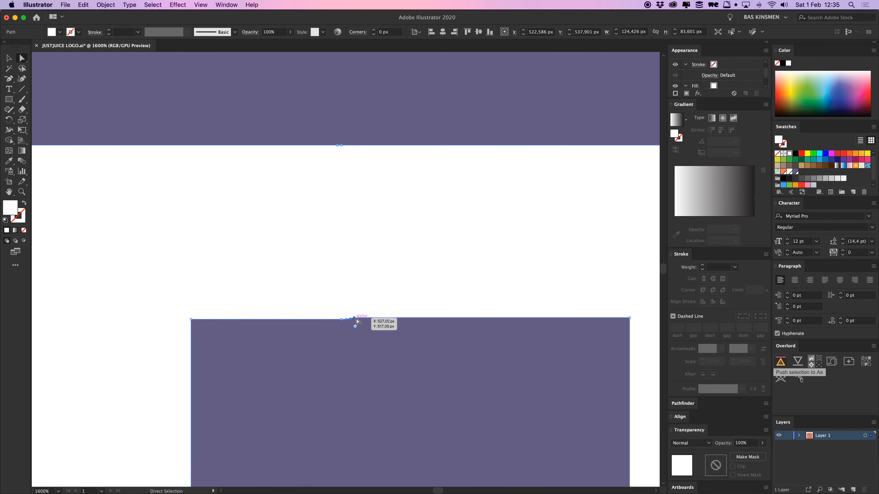
left_click(355, 318)
key("p")
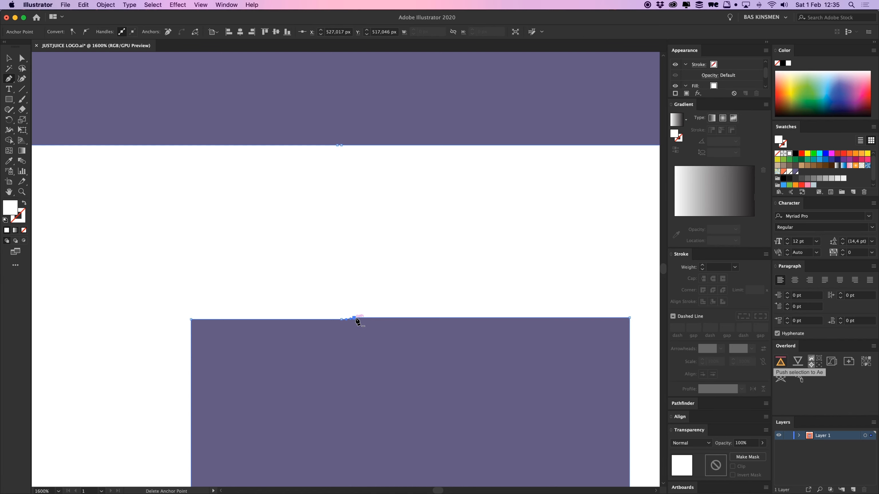
left_click(356, 319)
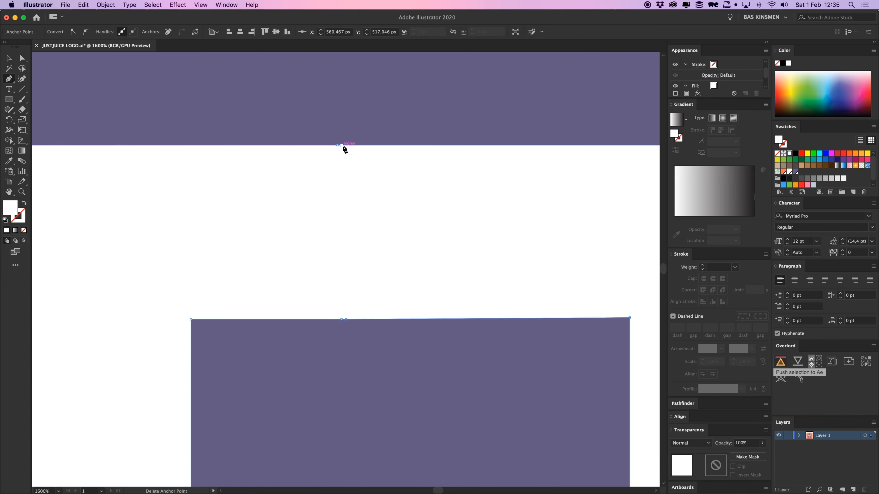
Delete the remaining redundant anchor points midway along the upper and lower edges of the bar joining the T and J.
key("a")
key("super+shift+a")
key("super+minus")
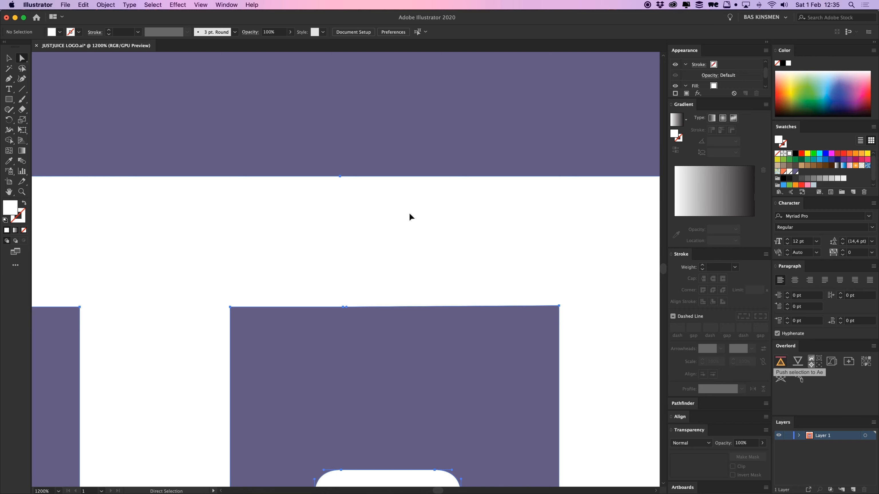
left_click(385, 192)
key("p")
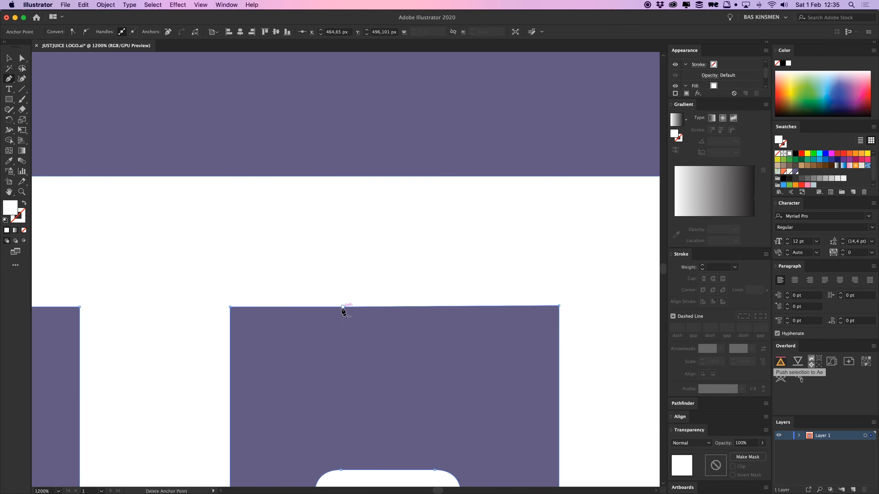
left_click(343, 307)
key("a")
key("super+shift+a")
key("super+minus")
left_click(368, 277)
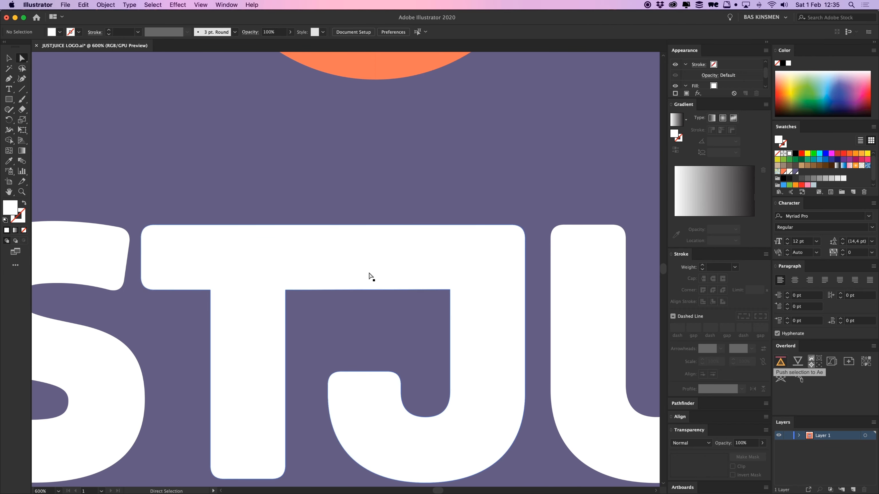
Draw a straight vertical line with the Pen tool across the bar joining the T and J.
key("super+equal")
key("p")
left_click(388, 195)
left_click(388, 322, "shift")
key("v")
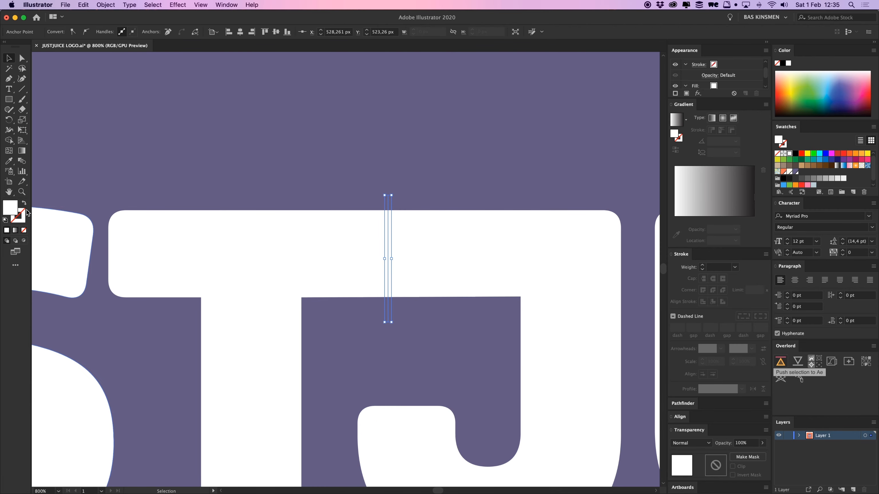
Add the joined TJ shape to the selected line and split it into two letters with Pathfinder Divide.
left_click(263, 249, "shift")
key("a")
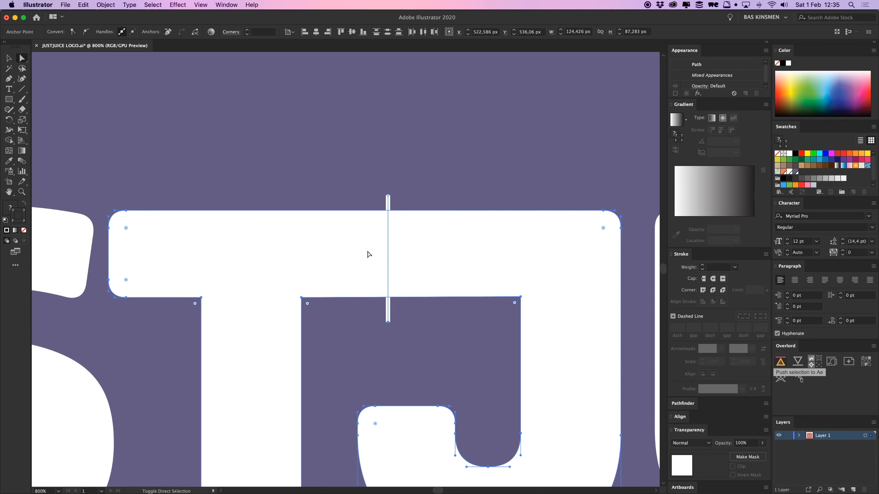
key("super+minus")
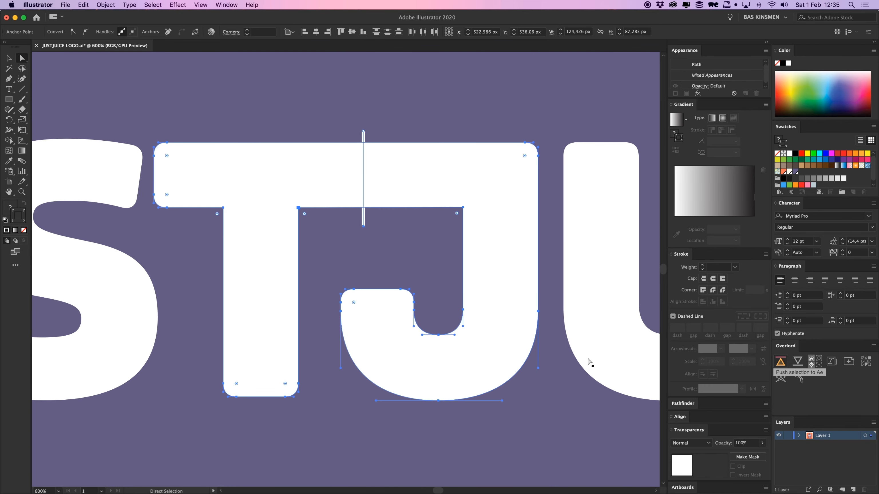
left_click_drag(420, 164, 420, 183)
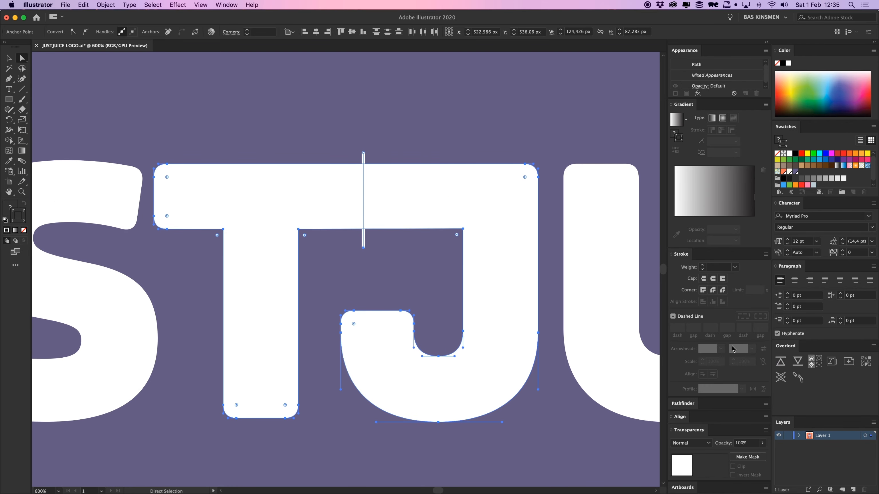
left_click(682, 403)
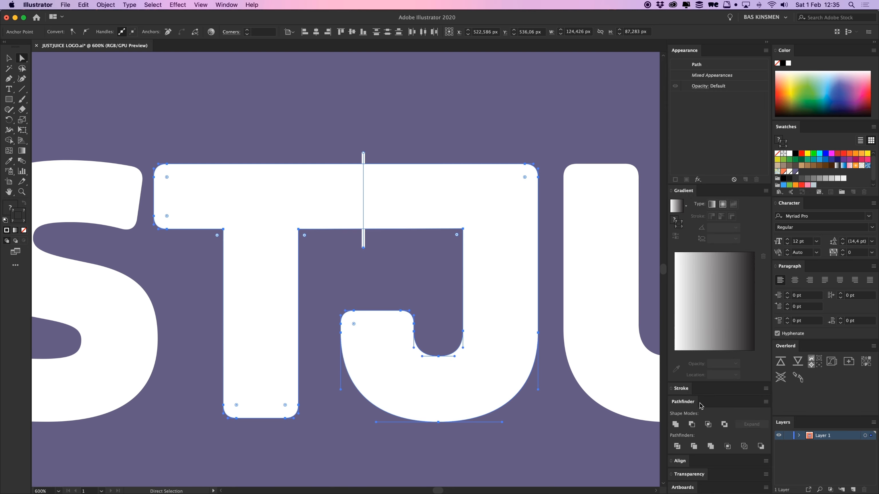
left_click(677, 447)
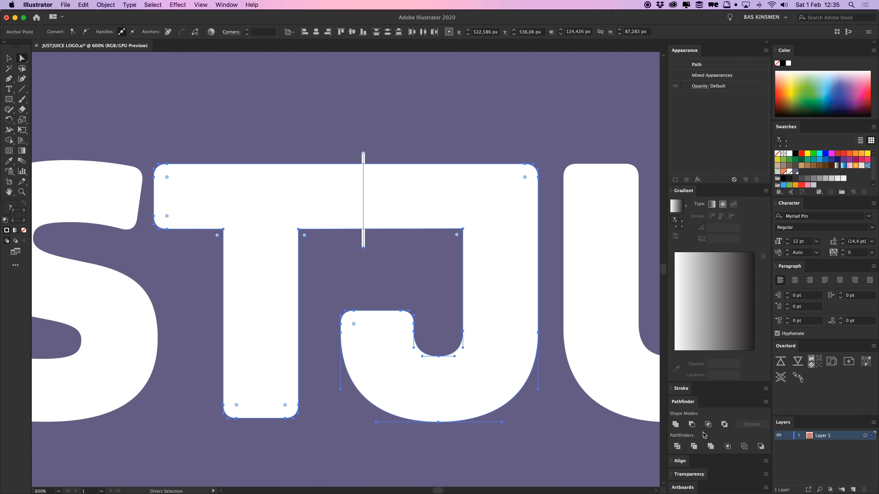
left_click(678, 448)
Move the two anchors on the T's cut edge leftward to shorten its arm and open a gap before the J.
left_click(378, 139)
left_click(363, 164)
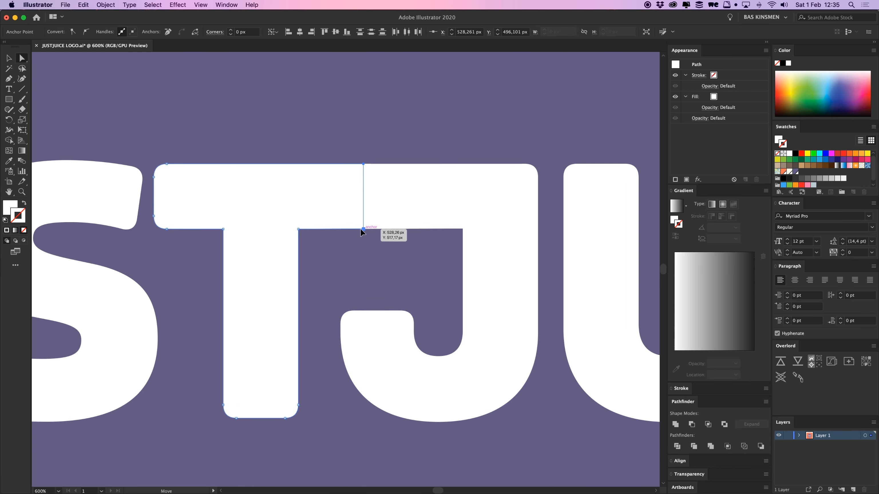
left_click_drag(362, 229, 348, 229)
Move the two anchors on the J's cut edge rightward to shorten its upper arm.
left_click(378, 221)
left_click(363, 165)
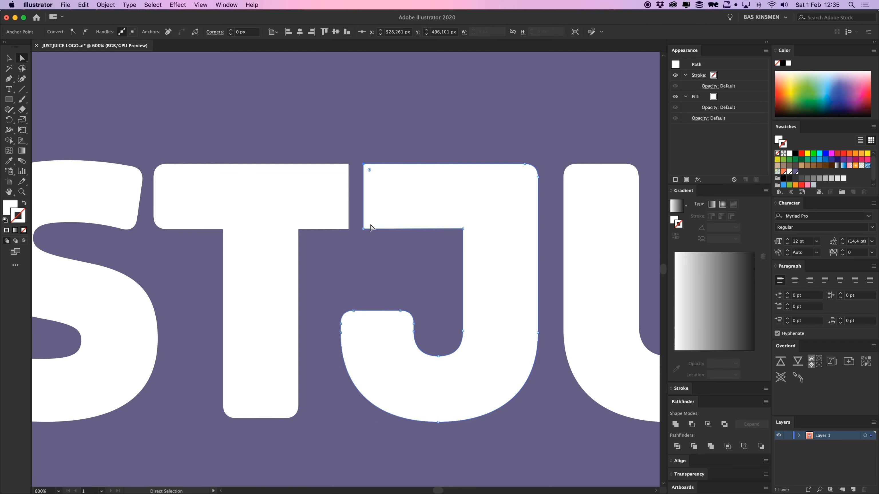
left_click(364, 229, "shift")
left_click_drag(364, 229, 408, 229)
left_click(415, 153)
key("super+minus")
key("super+minus")
key("super+minus")
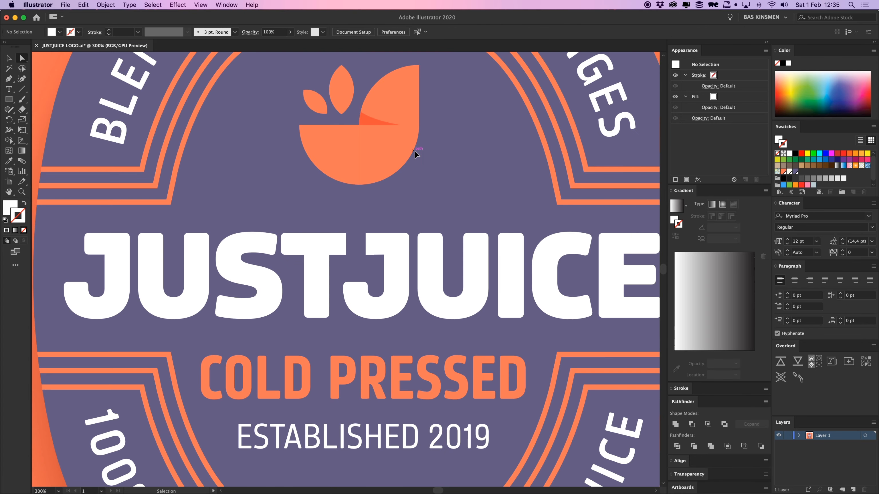
Ungroup the divided T and J, and check that the J selects on its own.
key("v")
left_click(133, 273)
left_click_drag(131, 277, 410, 286)
left_click(412, 281)
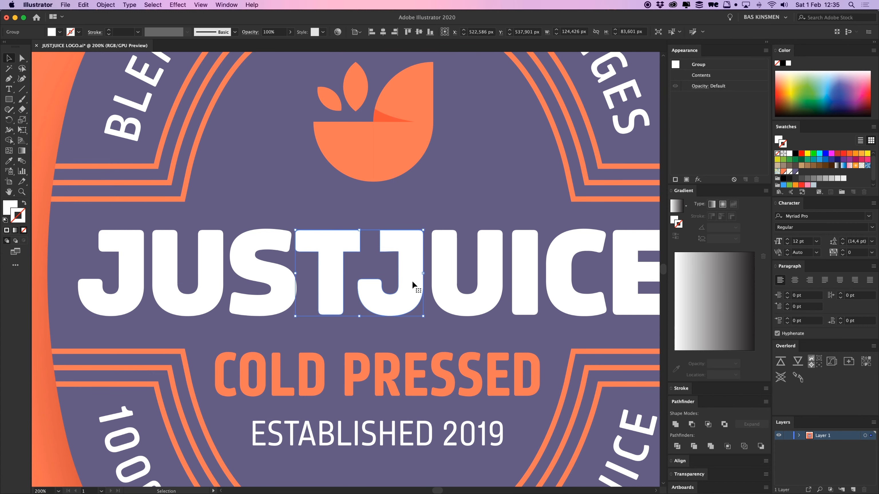
key("super+shift+g")
left_click(412, 311)
left_click(412, 305)
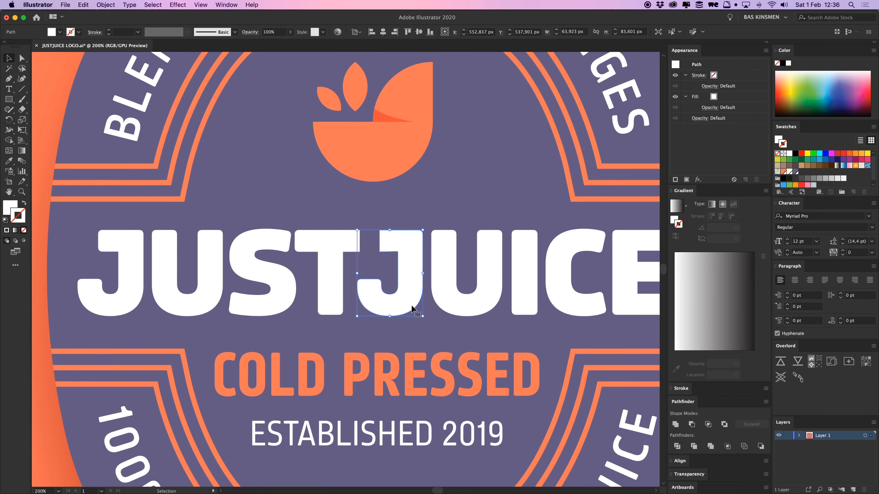
Round the two square corners at the end of the T's right arm to match its other corners.
left_click(430, 179)
key("super+equal")
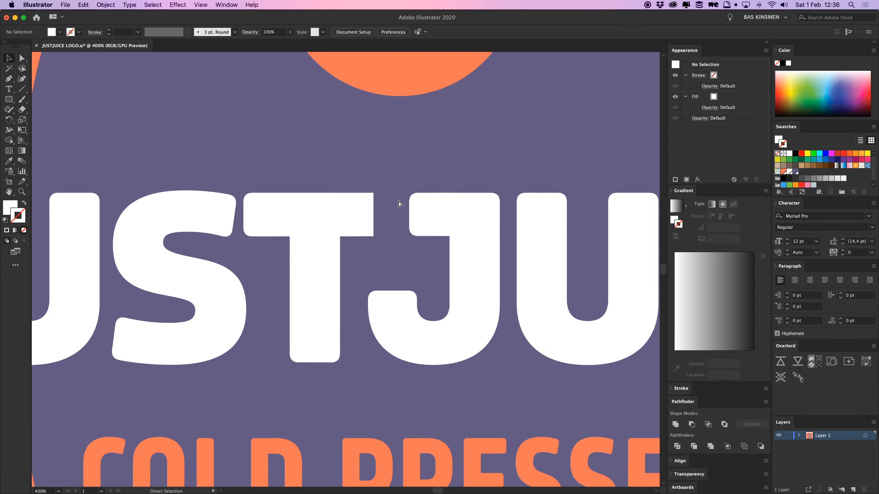
key("super+equal")
key("super+equal")
key("a")
left_click_drag(439, 187, 463, 264)
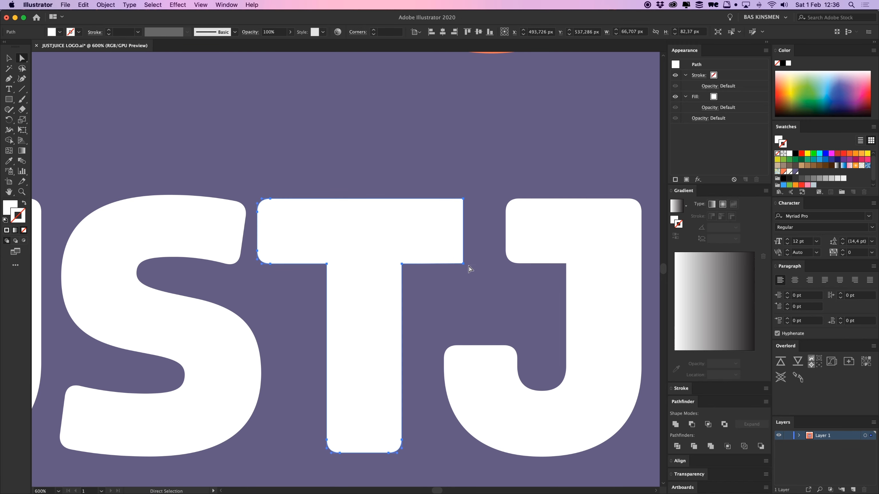
left_click_drag(441, 184, 449, 204)
Select the rounded end of the T's right arm and nudge its anchors right to lengthen the arm.
left_click(417, 178)
left_click_drag(417, 175, 491, 285)
key("Right")
key("Right")
key("Right")
key("Right")
left_click(491, 286)
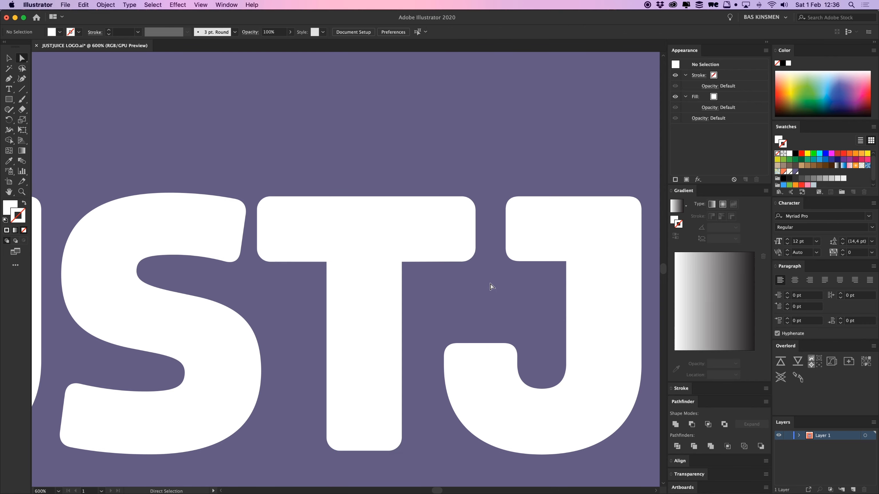
Examine the separated T and J up close and within the full JUSTJUICE wordmark.
scroll(477, 297, "up", 1)
key("super+minus")
key("super+minus")
key("super+minus")
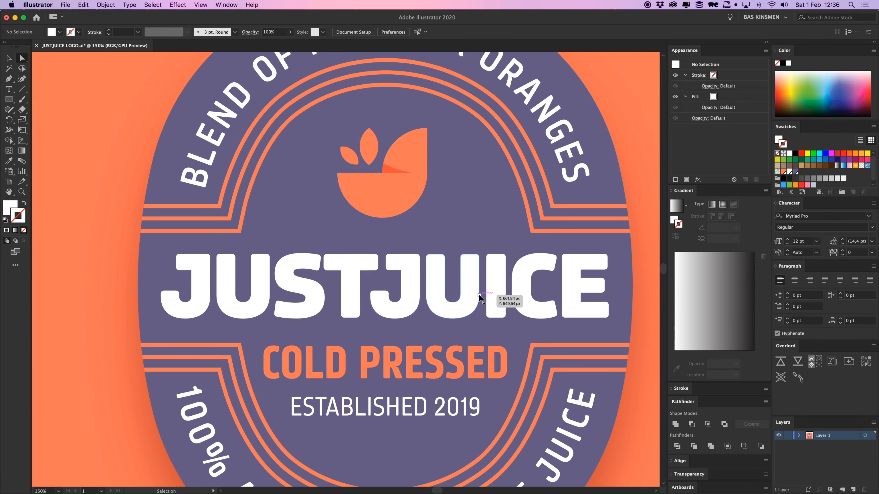
key("super+minus")
key("super+plus")
key("super+plus")
key("super+plus")
key("super+plus")
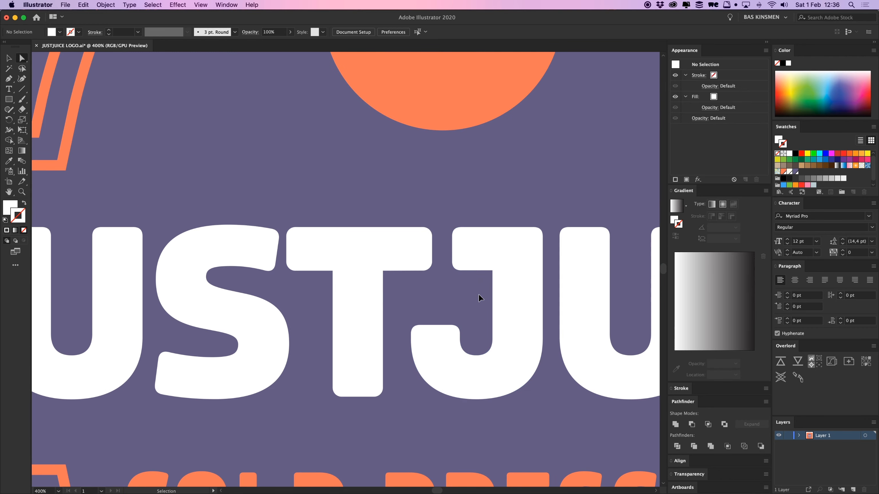
key("super+minus")
key("super+minus")
key("super+minus")
key("super+minus")
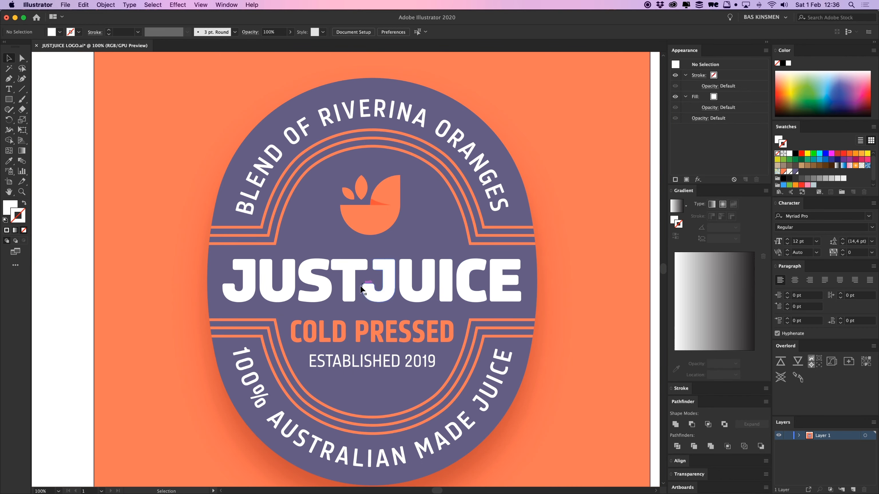
Check that the wordmark's letters select individually, and undo the move of the second J.
left_click(252, 292)
left_click(279, 293)
left_click(317, 295)
left_click_drag(367, 294, 350, 288)
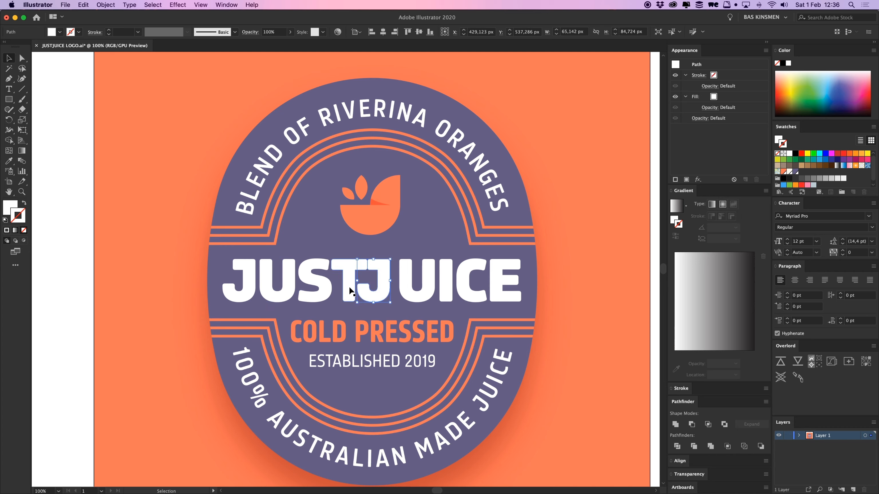
key("super+z")
Select all nine JUSTJUICE letters in order from the final E back to the first J and push them to After Effects with Overlord.
key("v")
key("super+a")
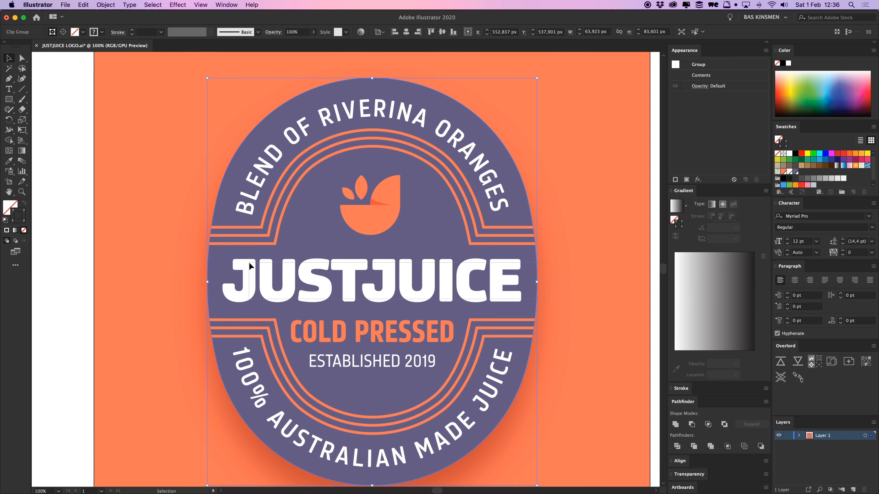
left_click(509, 290)
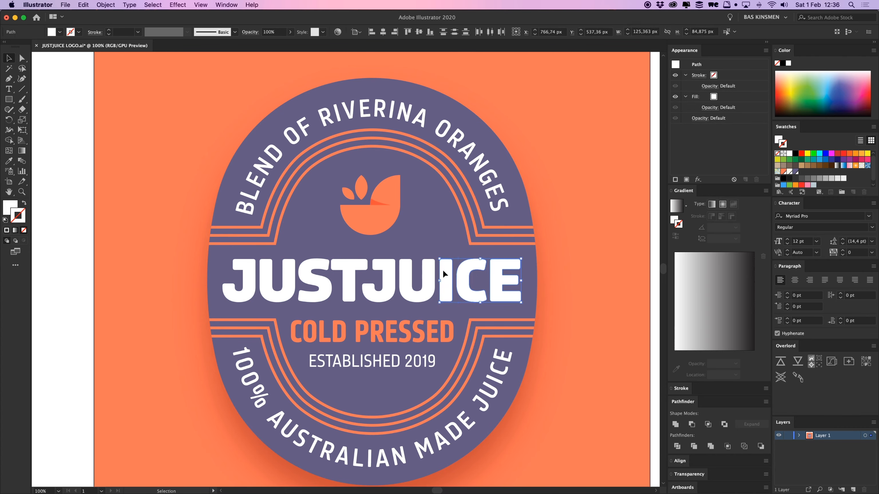
left_click(388, 272, "shift")
left_click(349, 265, "shift")
left_click(318, 263, "shift")
left_click(289, 265, "shift")
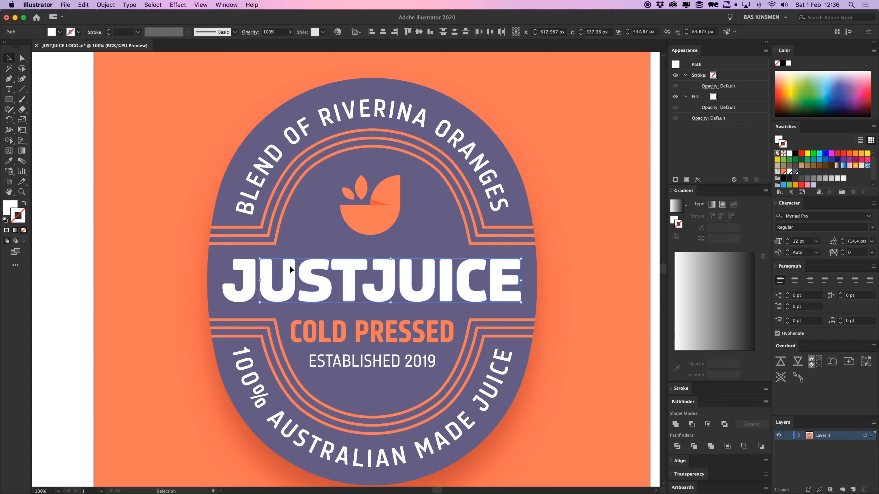
left_click(781, 362)
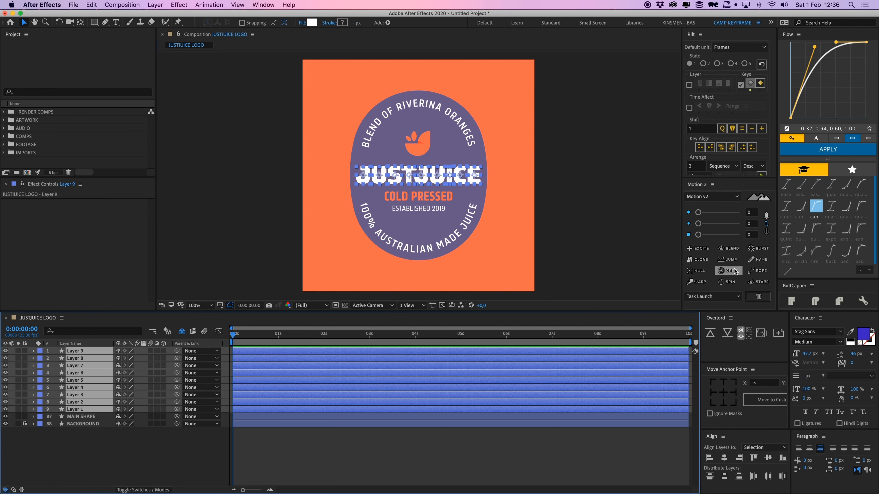
Batch-rename the nine imported letter layers to JUSTJUICE LOGO with the numbering after the name, using Motion 2.
left_click(758, 259)
type("JUSTJUICE LOGO")
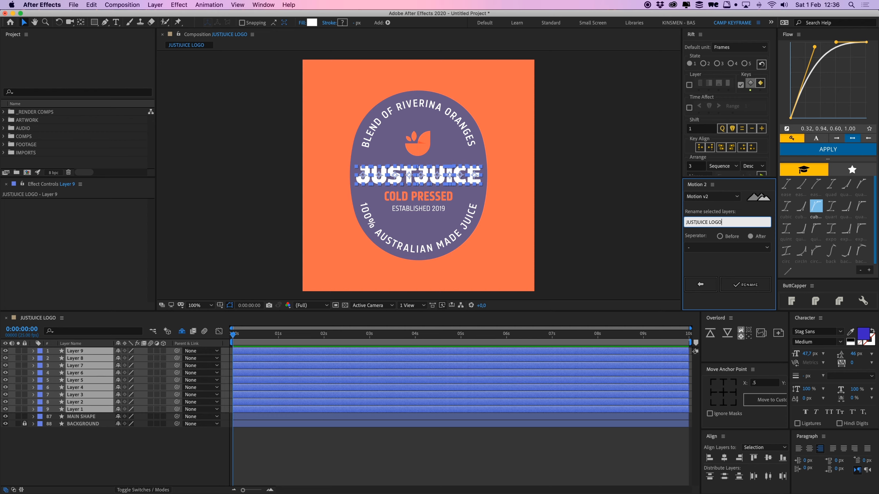
left_click(746, 285)
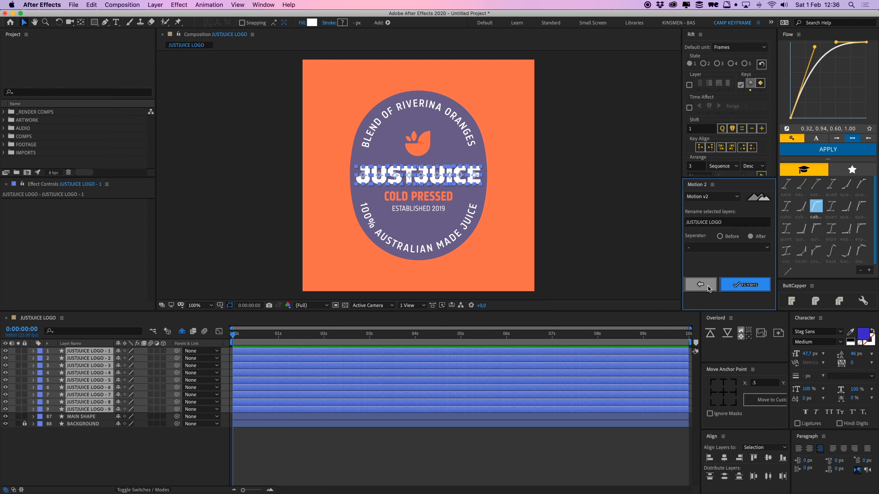
left_click(700, 284)
Give the JUSTJUICE LOGO layers the Purple label and hide them from the timeline as shy layers.
left_click(40, 351)
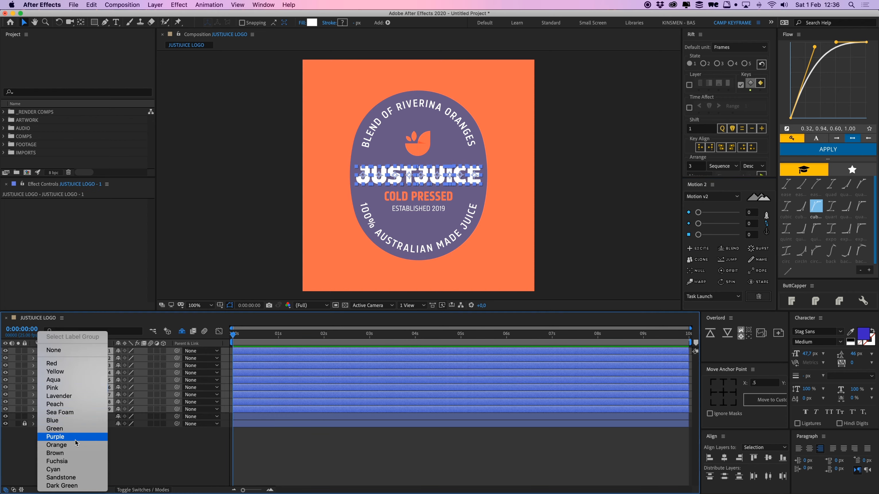
left_click(59, 437)
left_click(182, 332)
left_click(183, 332)
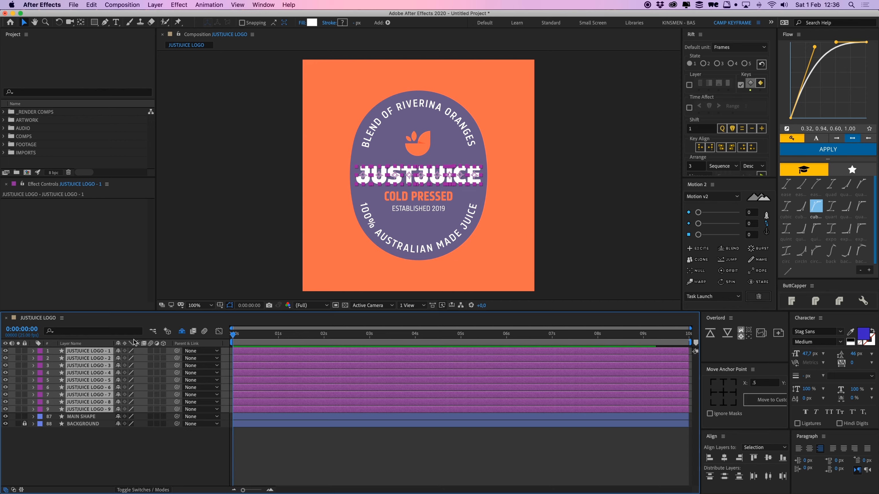
left_click(118, 351)
left_click(301, 418)
Switch to Illustrator and test-move the badge artwork to check its grouping, undoing the move.
key("super+Tab")
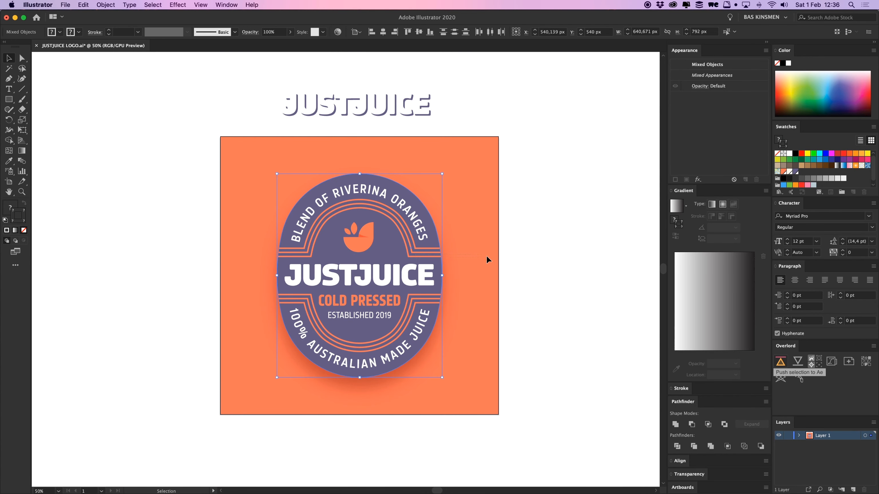
left_click(429, 250)
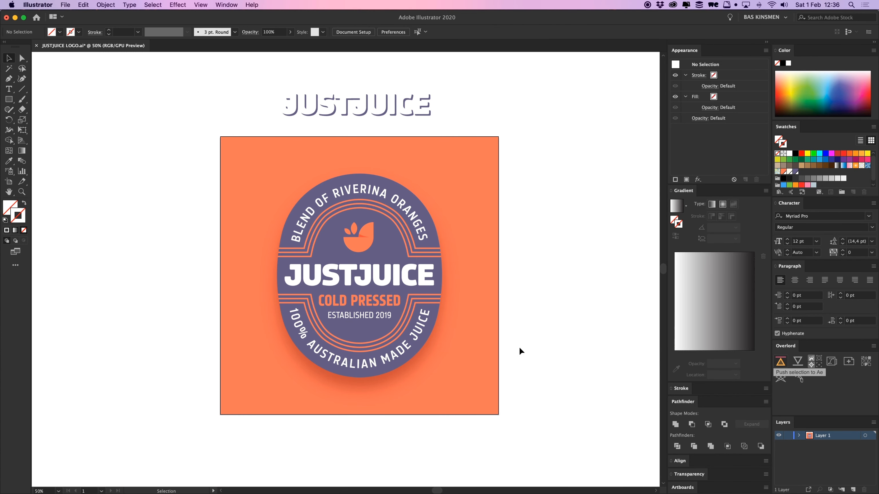
left_click_drag(523, 370, 163, 157)
left_click_drag(406, 247, 566, 269)
key("super+z")
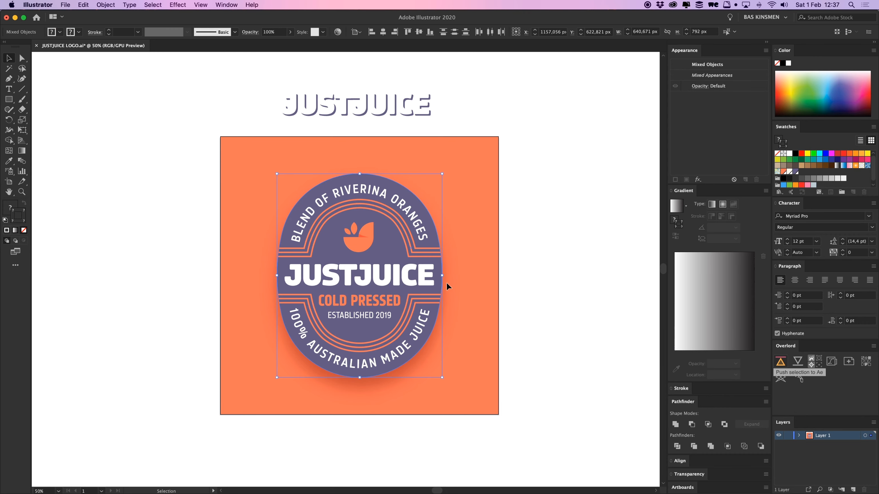
left_click(447, 284)
Isolate the badge's clipping group, examine its upper and lower line groups, and leave isolation mode.
left_click(418, 257)
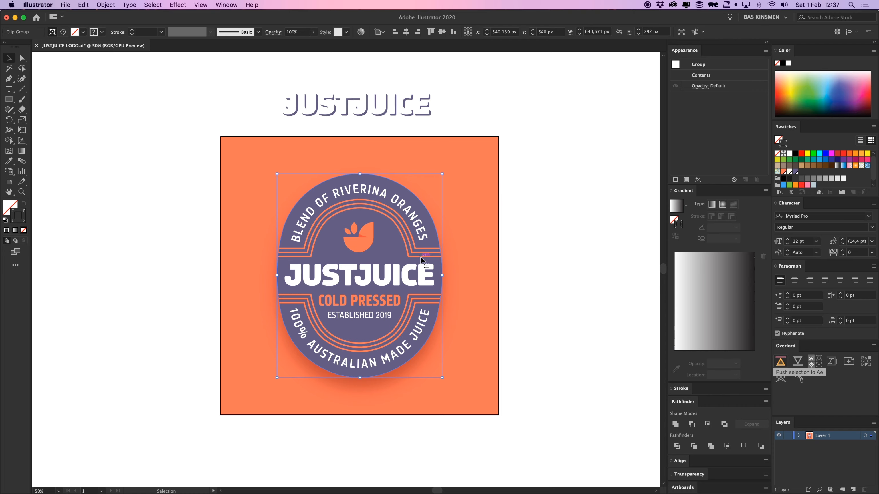
key("super+equal")
double_click(425, 243)
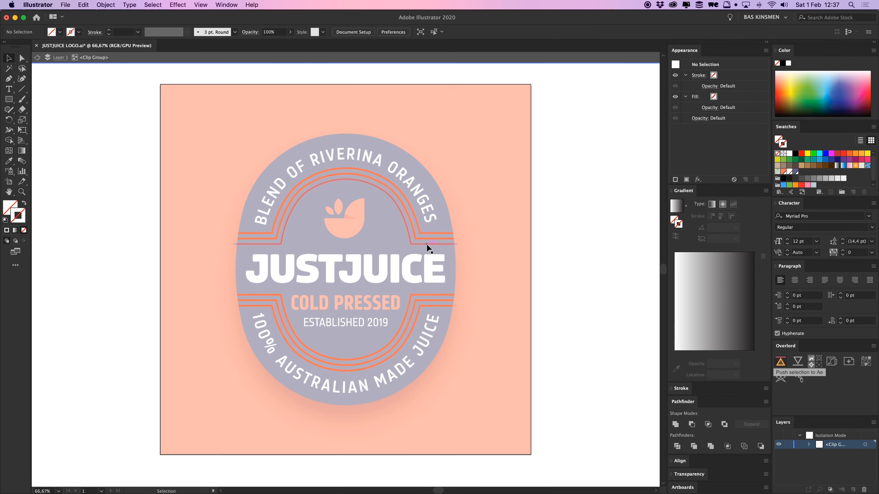
key("super+equal")
left_click_drag(415, 265, 420, 228)
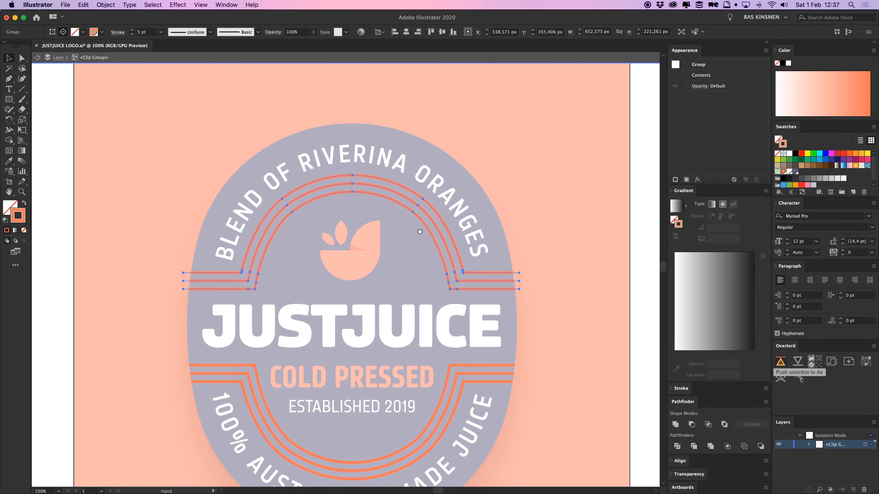
left_click(468, 373)
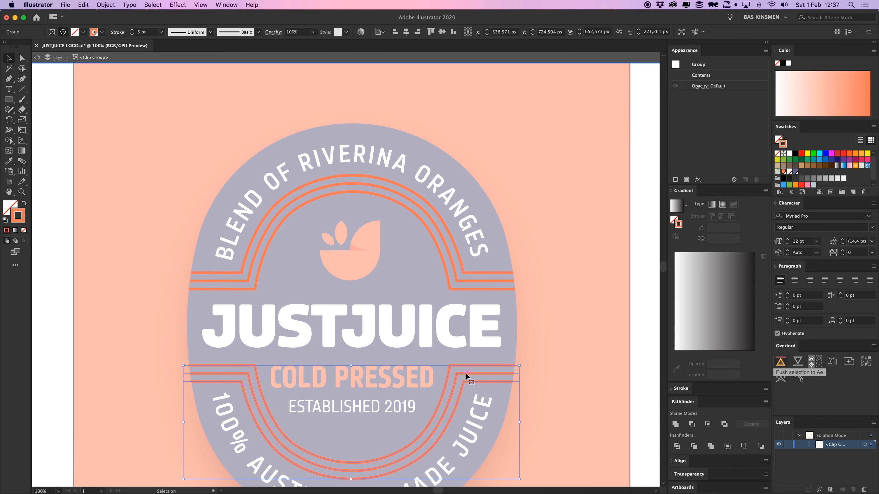
left_click(532, 374)
double_click(545, 292)
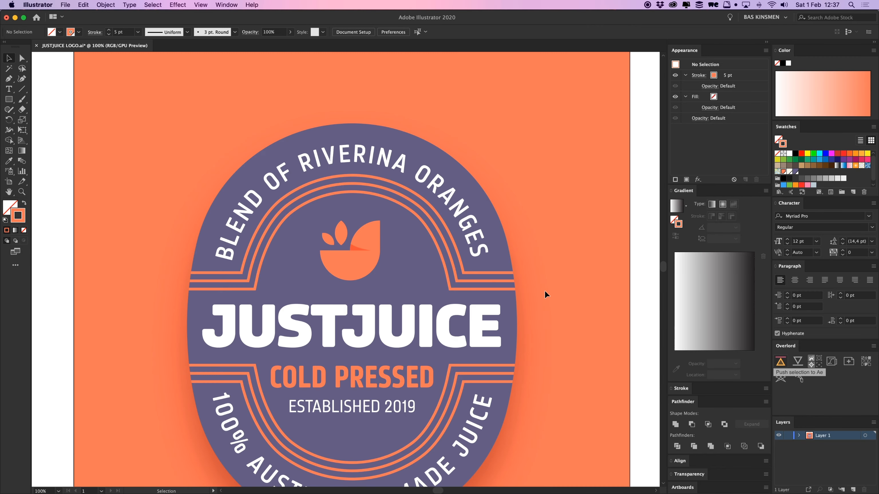
Release the clipping mask around the badge's lines and delete the leftover oval mask shape.
left_click(506, 274)
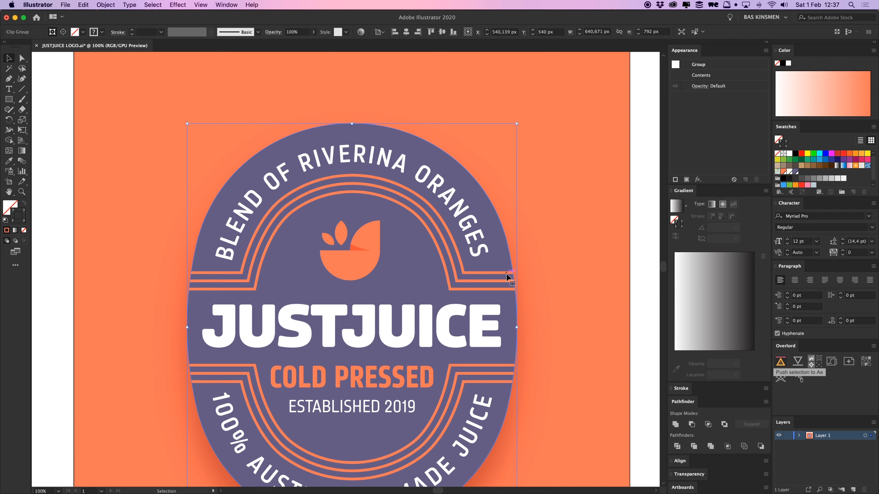
right_click(505, 274)
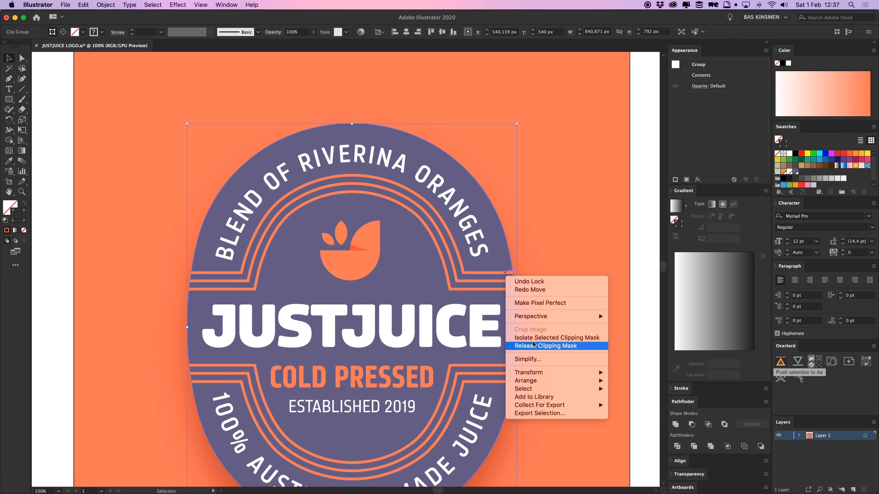
left_click(548, 346)
left_click(565, 276)
left_click_drag(513, 263, 580, 272)
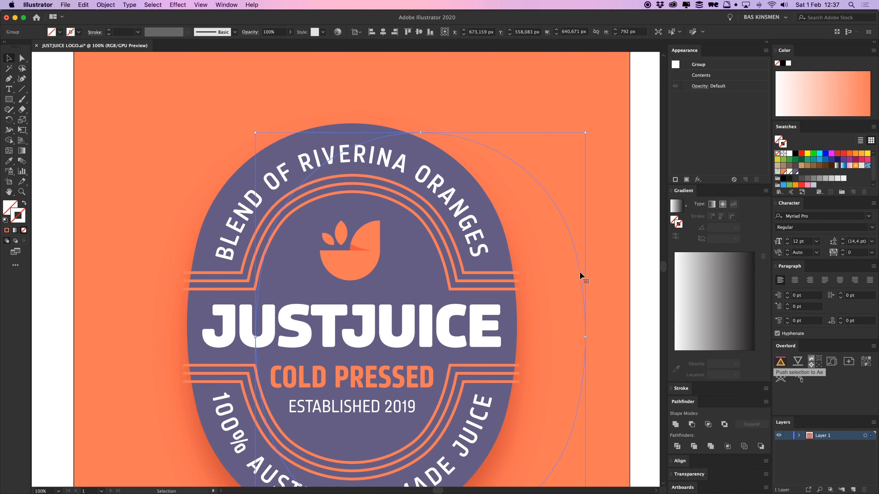
key("Delete")
Delete the lower group of three orange lines from the badge.
key("super+minus")
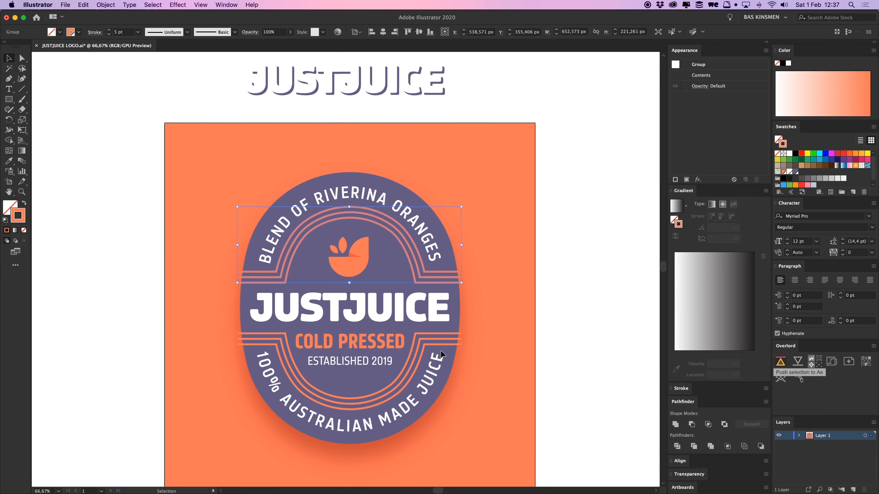
left_click(439, 345)
key("Delete")
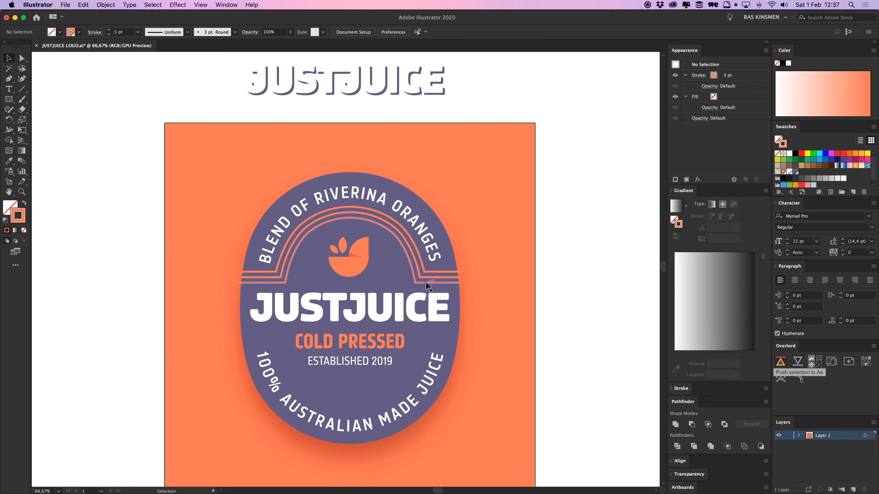
Ungroup the three upper orange lines and check that the innermost line selects on its own.
left_click(427, 284)
key("super+plus")
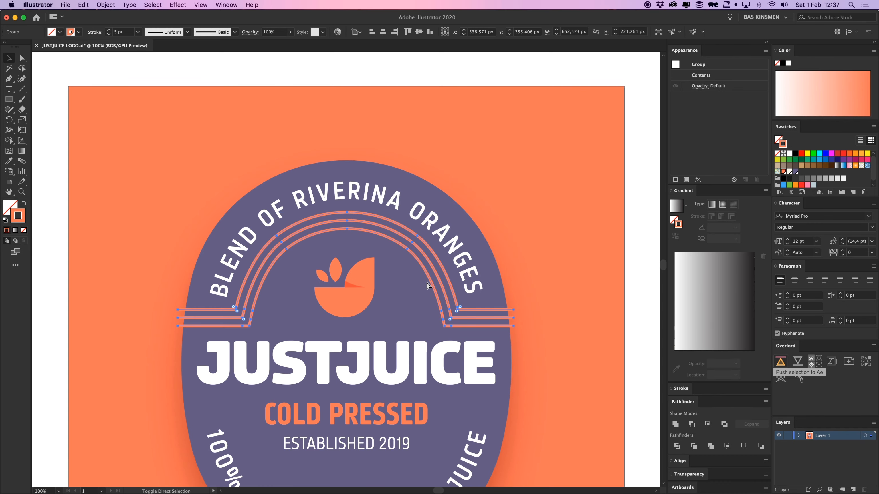
left_click(485, 322)
left_click(481, 326)
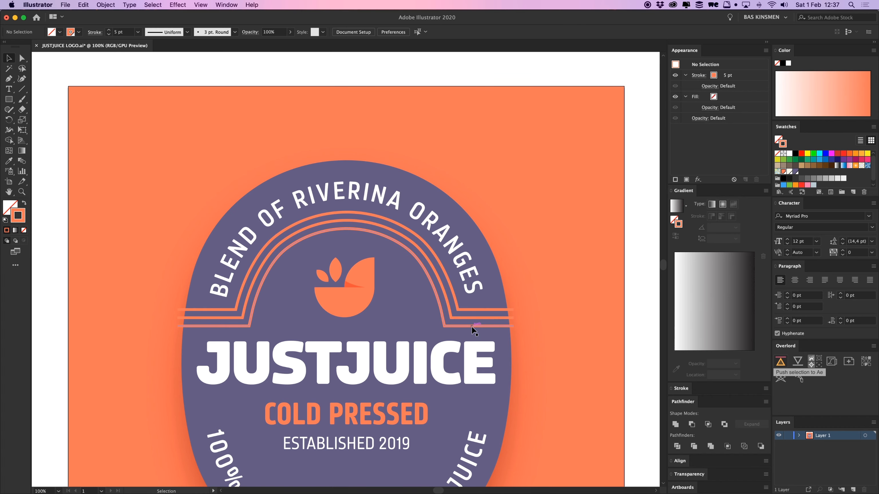
left_click(467, 314)
left_click_drag(468, 308, 468, 330)
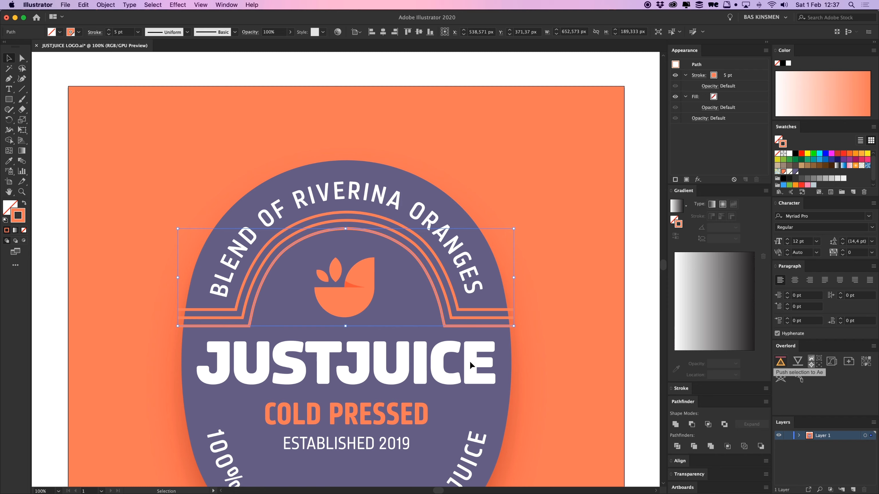
Select the three upper lines in order from innermost to outermost and push them to After Effects with Overlord.
left_click(555, 307)
left_click(492, 318)
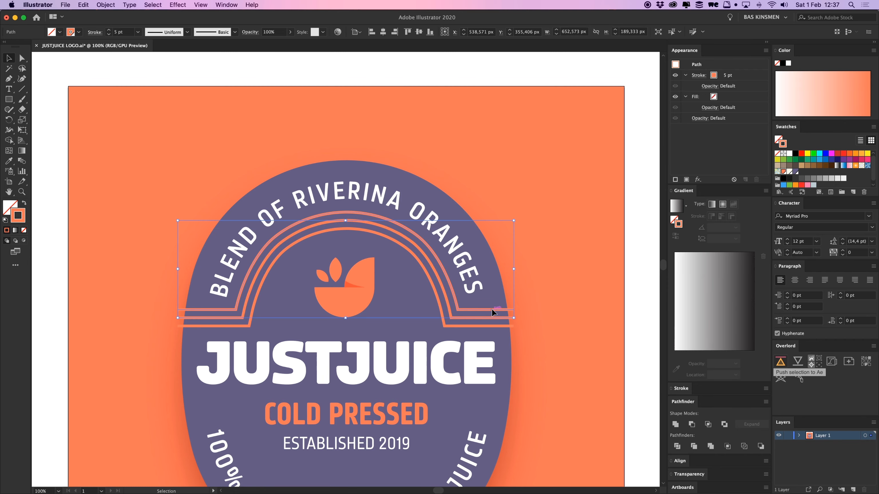
left_click(492, 309)
left_click(492, 317)
left_click(493, 323)
left_click(493, 326)
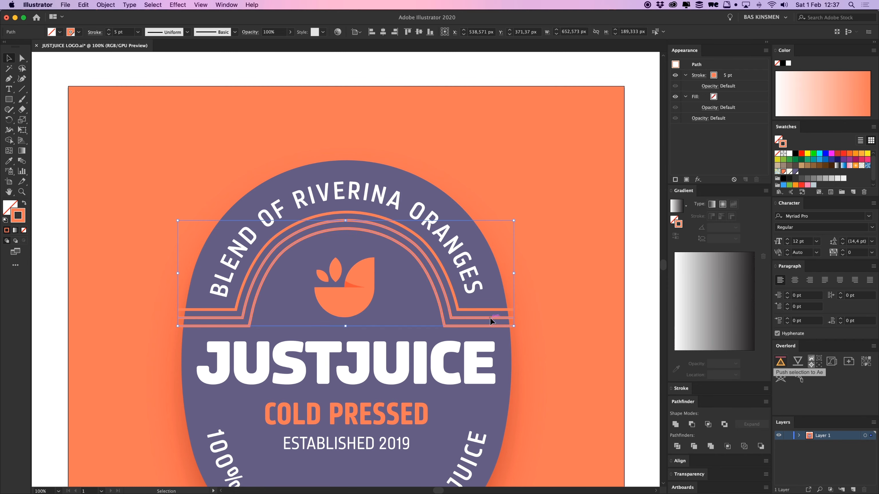
left_click(489, 318, "shift")
left_click(489, 309, "shift")
left_click(783, 366)
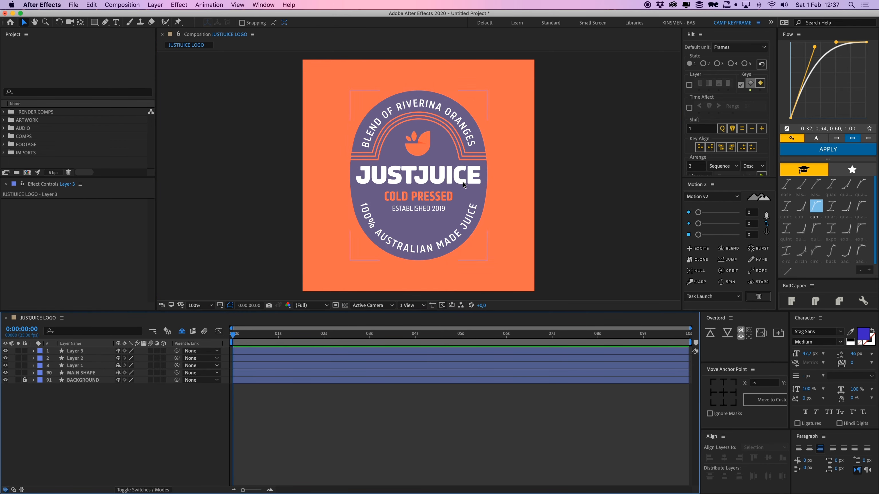
key("super+Tab")
left_click(605, 169)
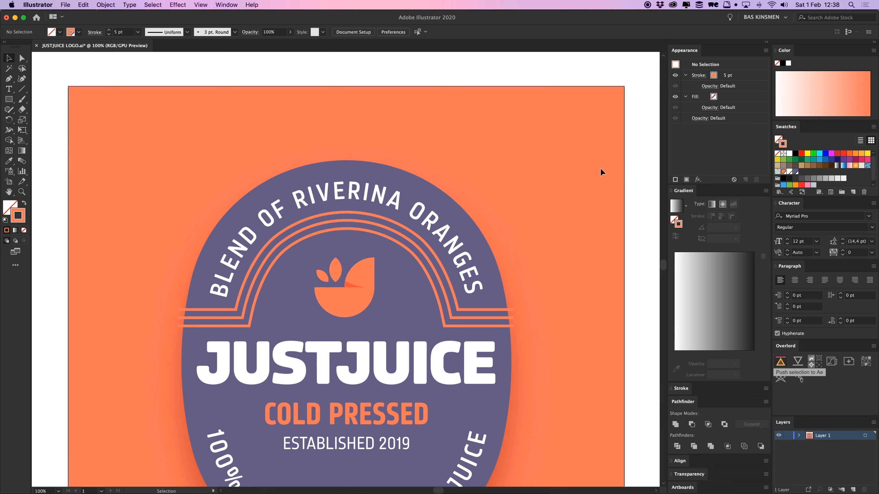
key("super+Tab")
In After Effects, select the three imported line layers and rename them with the base name LINES using Motion 2.
left_click(75, 351)
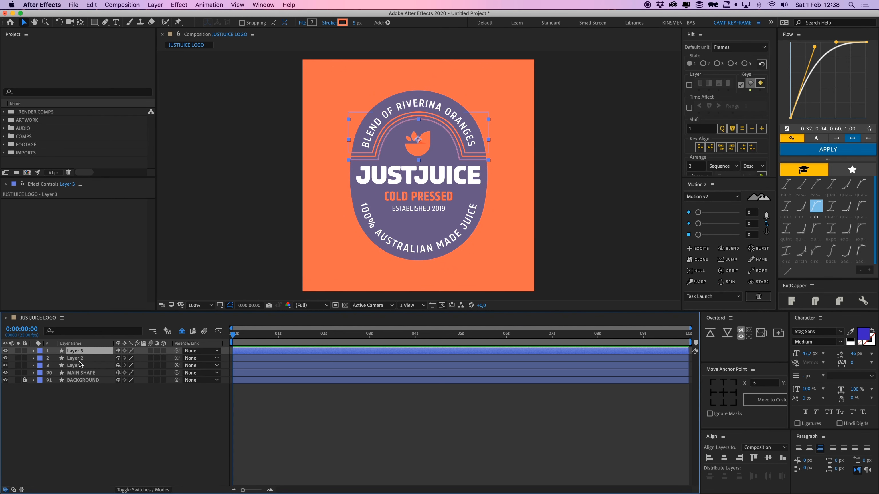
left_click(80, 366, "shift")
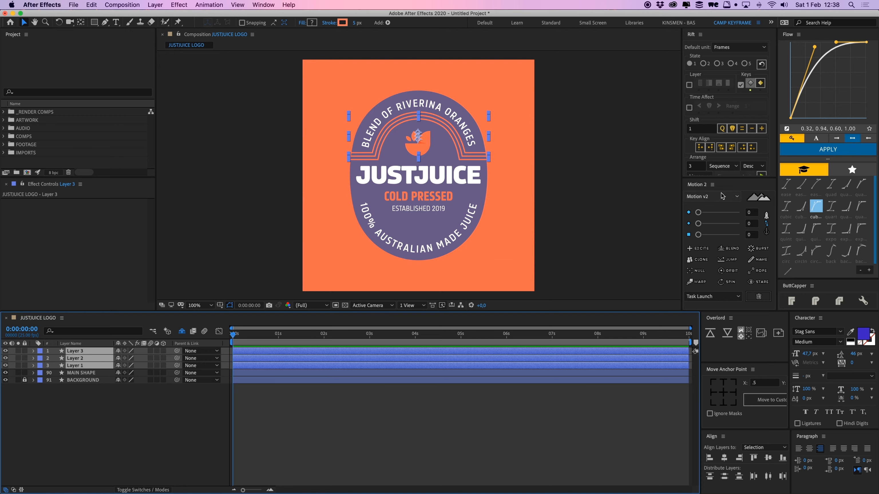
left_click(759, 260)
type("LINES")
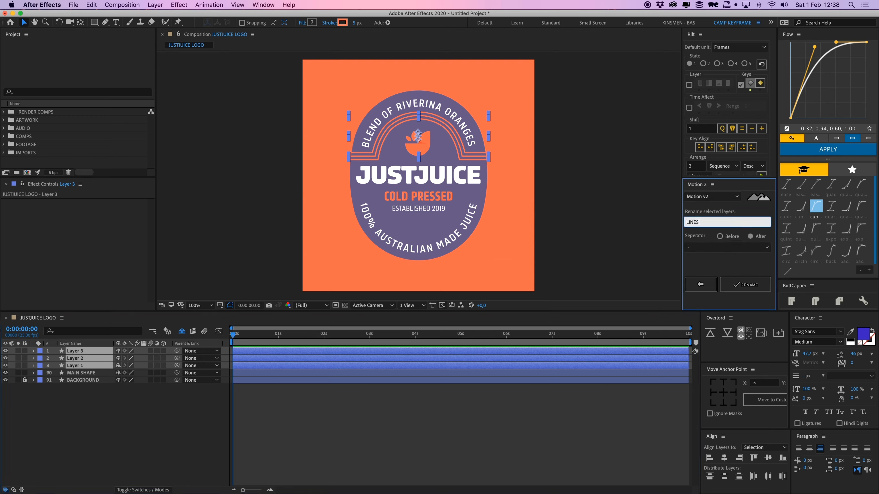
left_click(747, 285)
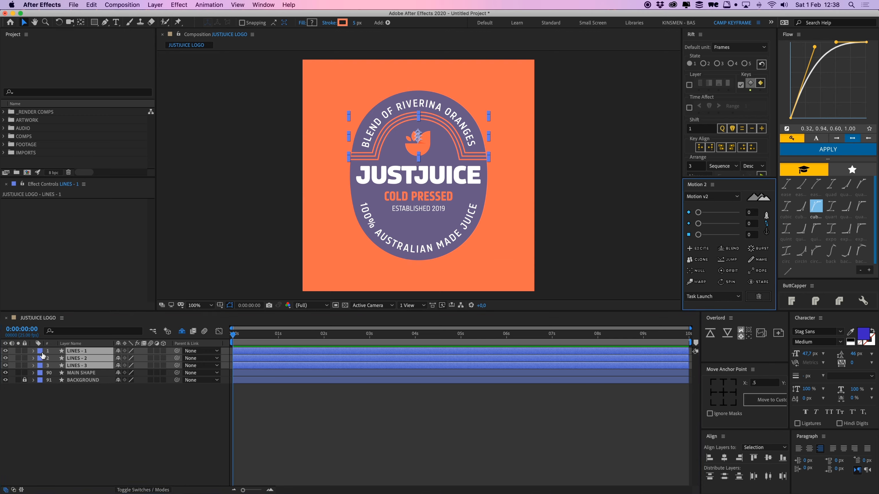
Change the label colour of the three LINES layers to Sea Foam.
left_click(41, 354)
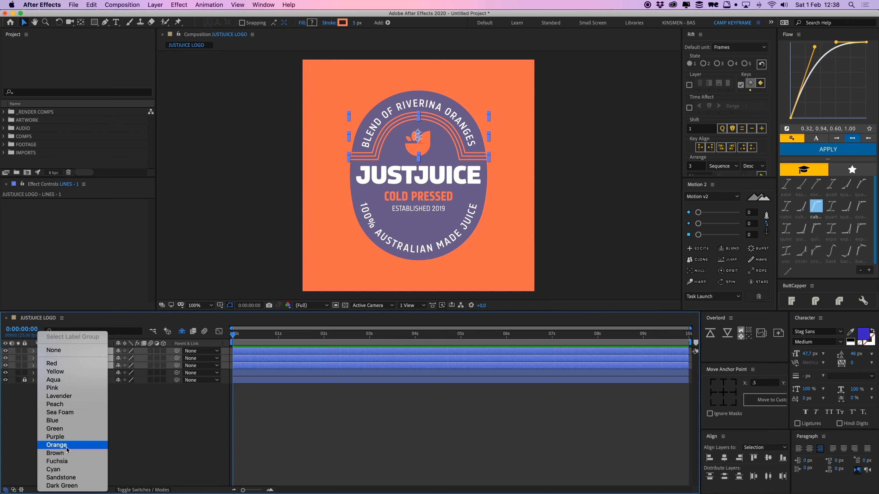
left_click(63, 420)
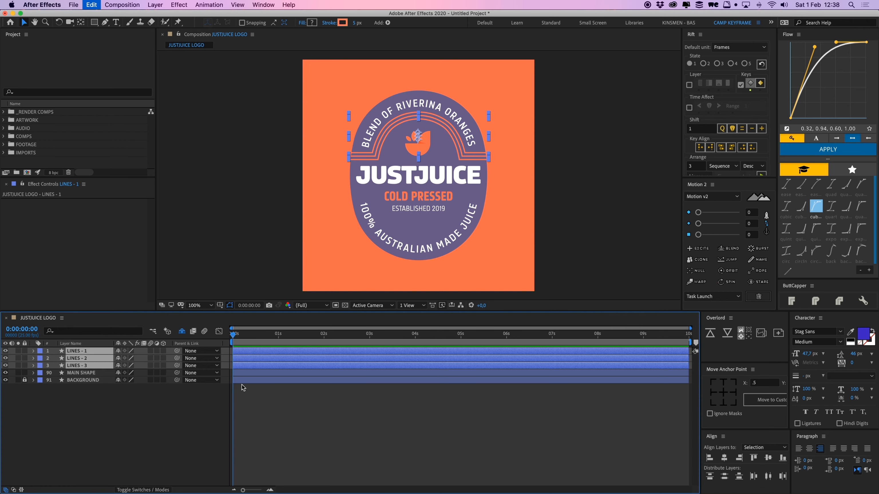
left_click(293, 432)
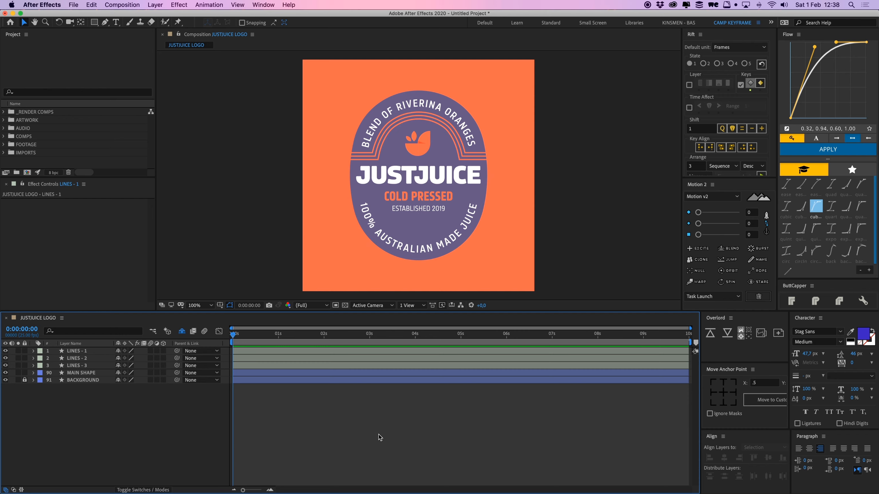
Show the hidden shy layers and look through the complete layer stack of the JUSTJUICE LOGO composition.
left_click_drag(487, 198, 467, 202)
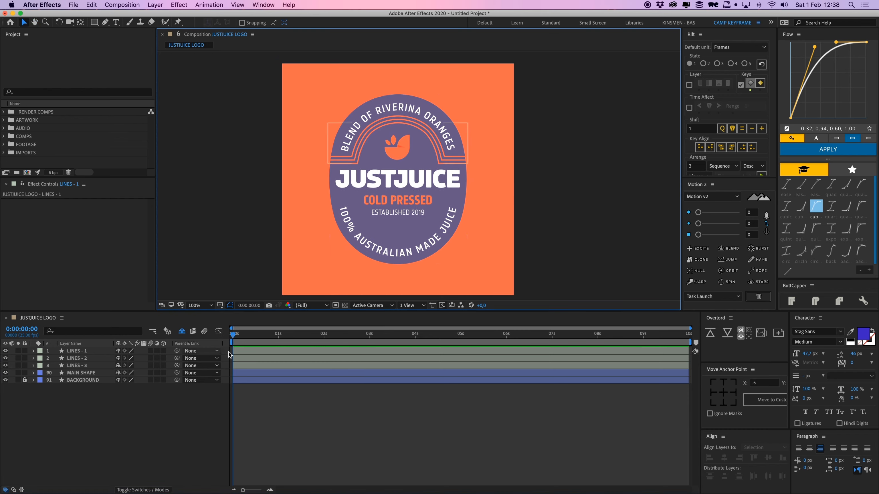
left_click(181, 331)
scroll(255, 410, "down", 15)
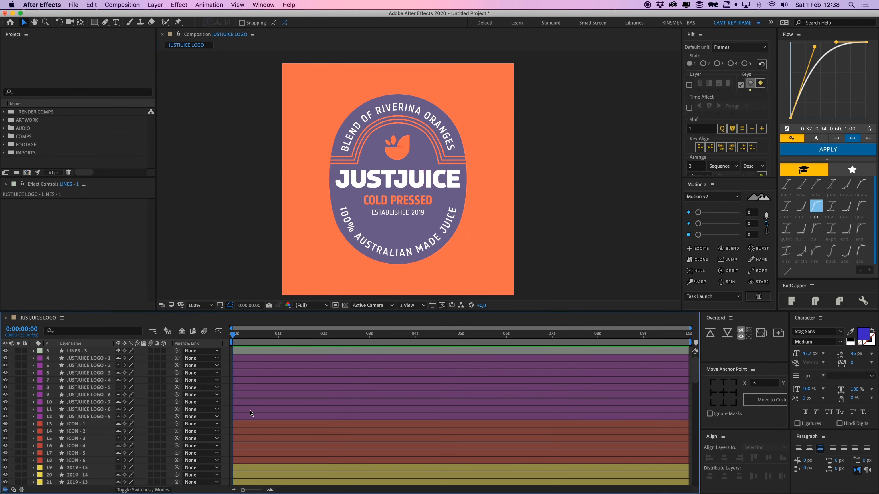
scroll(255, 410, "up", 15)
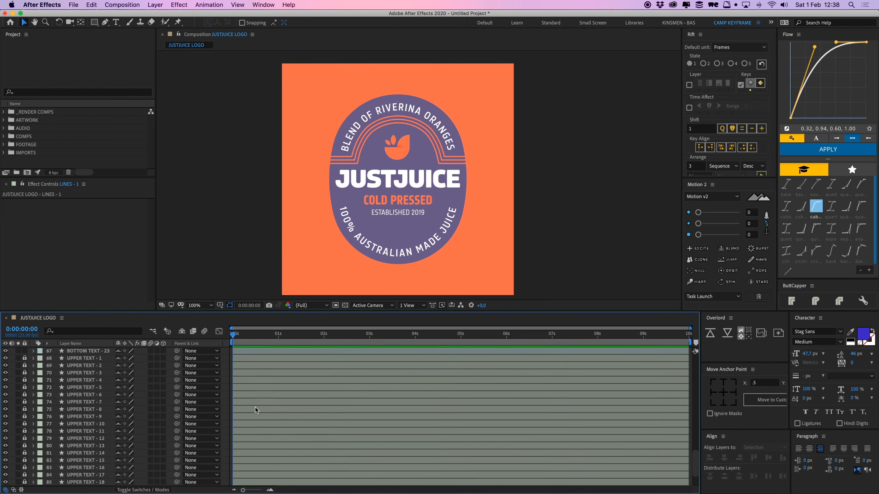
scroll(256, 410, "down", 20)
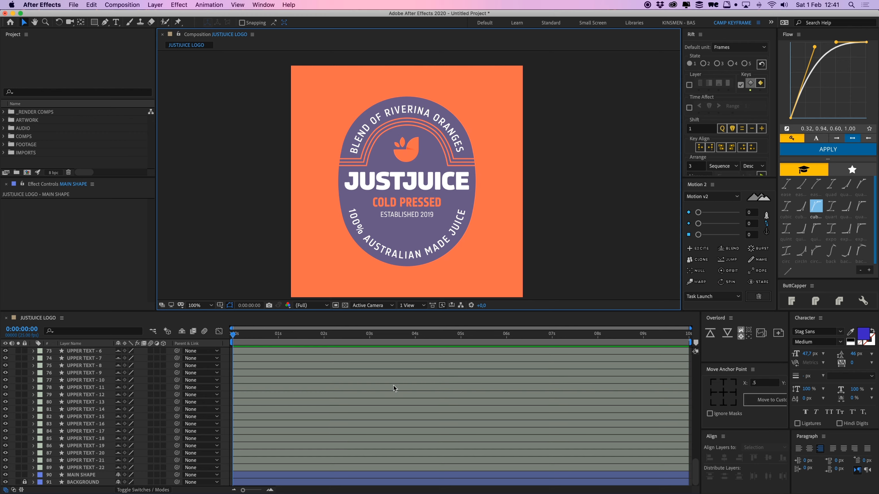
Solo the MAIN SHAPE and BACKGROUND layers so the purple badge shape shows on its own.
left_click(81, 475)
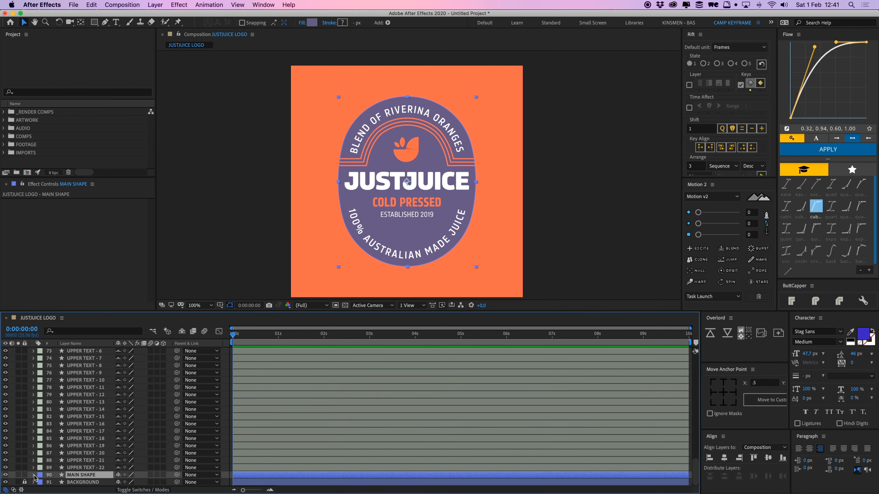
left_click(34, 475)
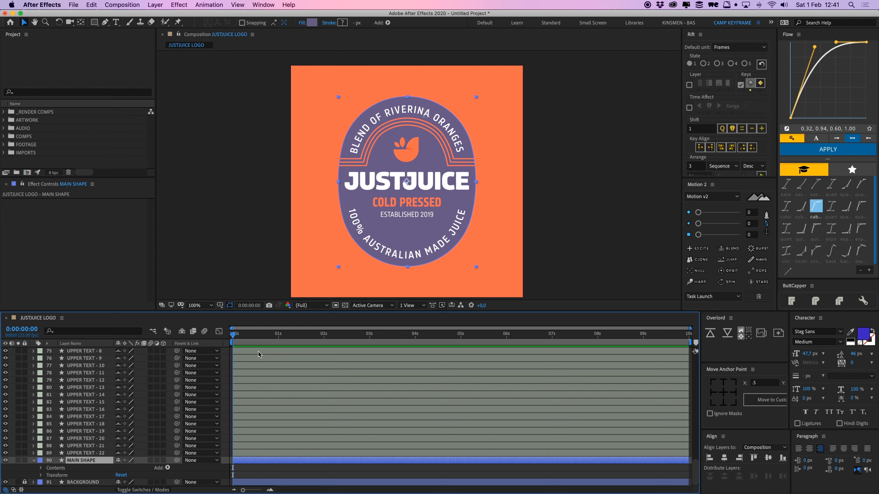
left_click_drag(18, 462, 18, 482)
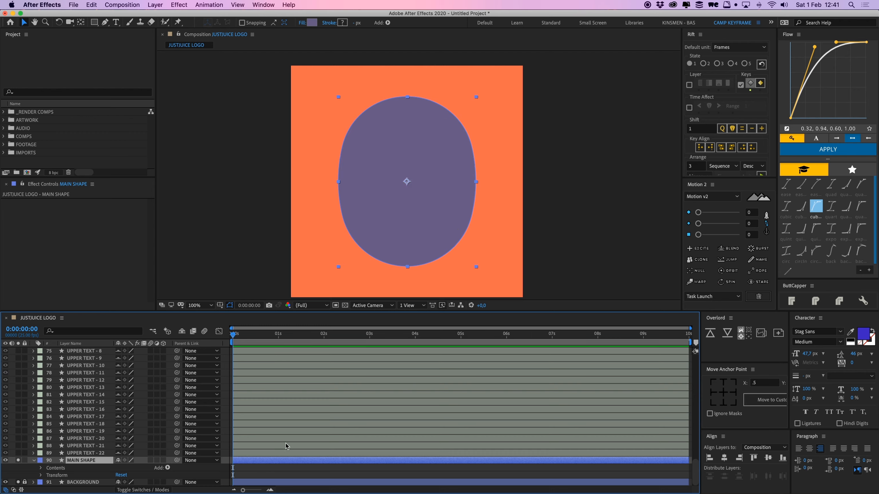
left_click(288, 465)
left_click(404, 190)
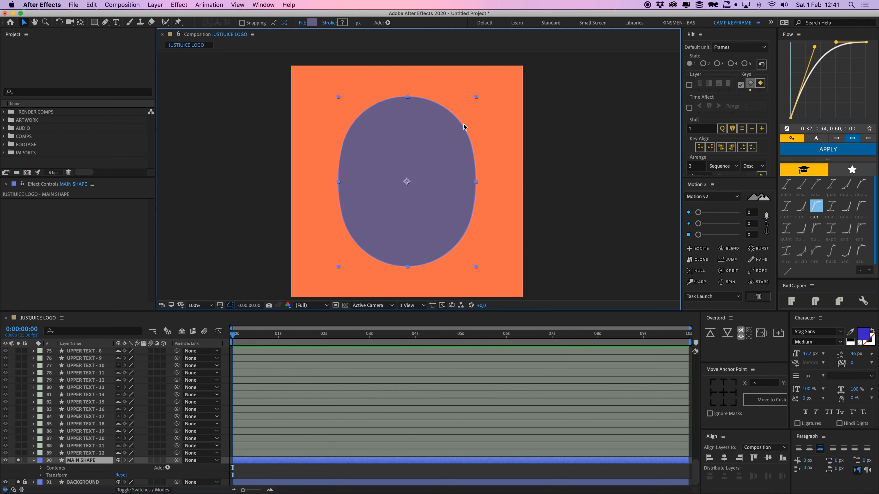
Reveal MAIN SHAPE's Scale and Rotation and add a keyframe to both at 0:00:01:07.
key("s")
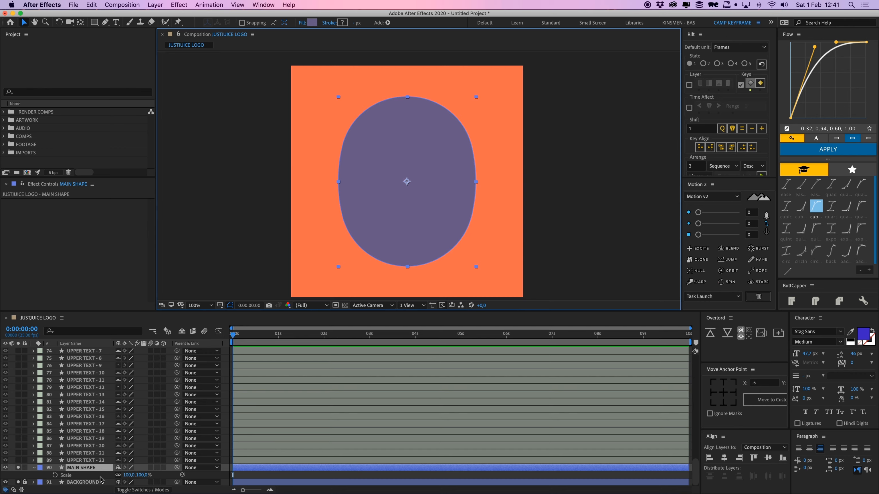
key("shift+r")
left_click_drag(286, 334, 291, 335)
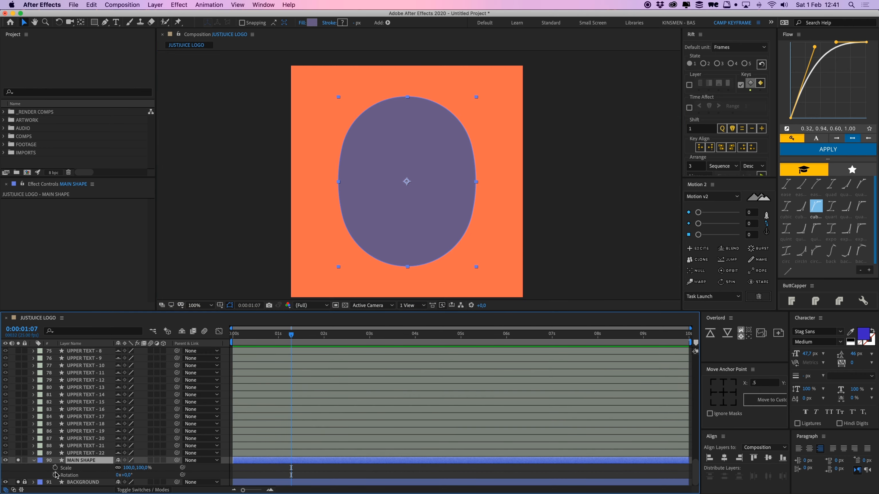
left_click_drag(55, 468, 56, 475)
At 0:00:00:10, keyframe MAIN SHAPE's Scale at 10% and Rotation at 180°, and trim the layer's start to that frame.
left_click(268, 337)
left_click_drag(268, 338, 251, 339)
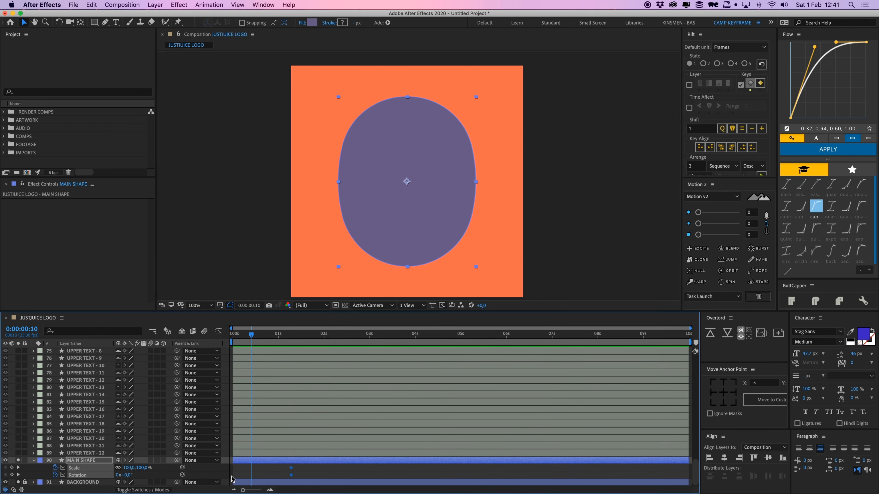
left_click(232, 480)
left_click_drag(136, 468, 56, 475)
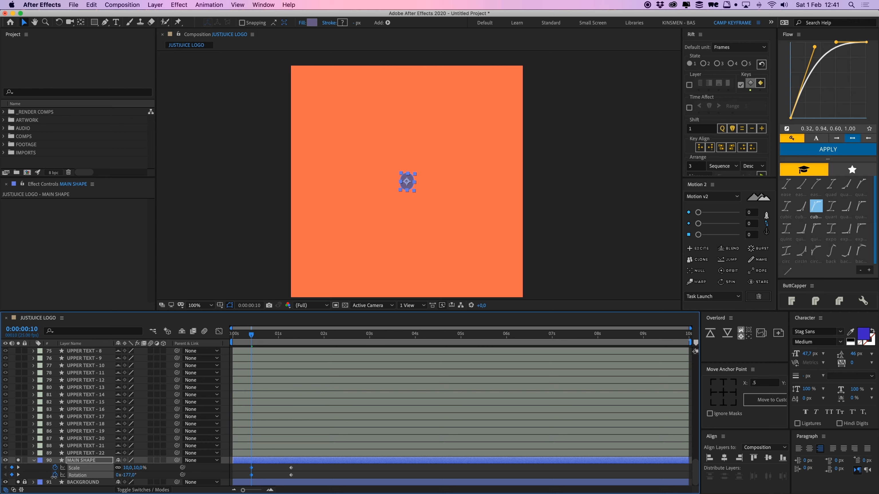
left_click(130, 475)
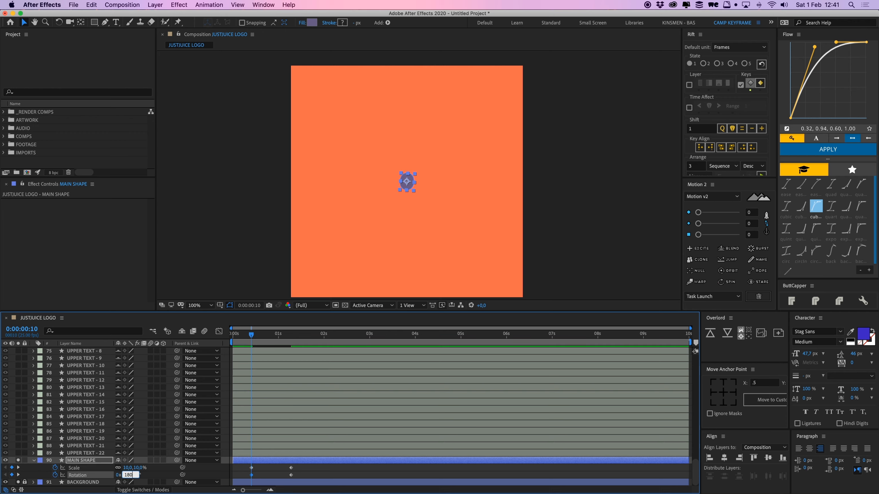
type("180")
key("Return")
Select all of MAIN SHAPE's Scale and Rotation keyframes and apply the Flow easing curve 0.32, 0.94, 0.60, 1.00.
left_click(241, 471)
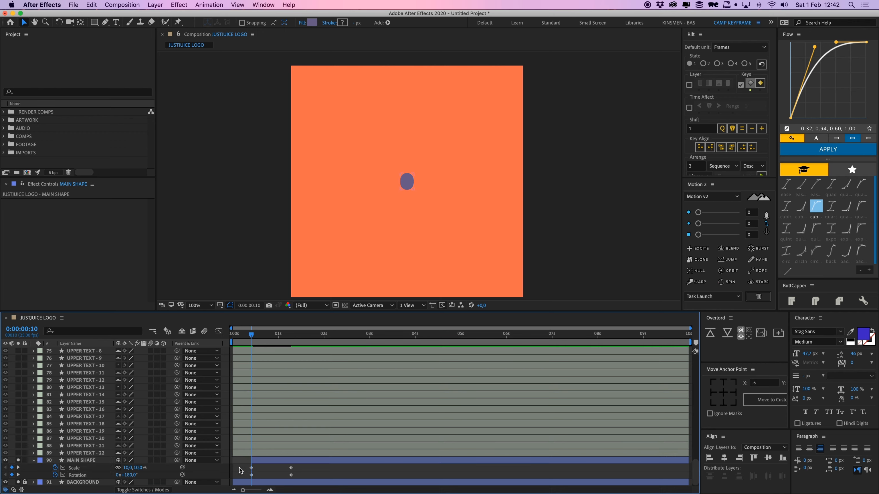
left_click_drag(240, 468, 315, 483)
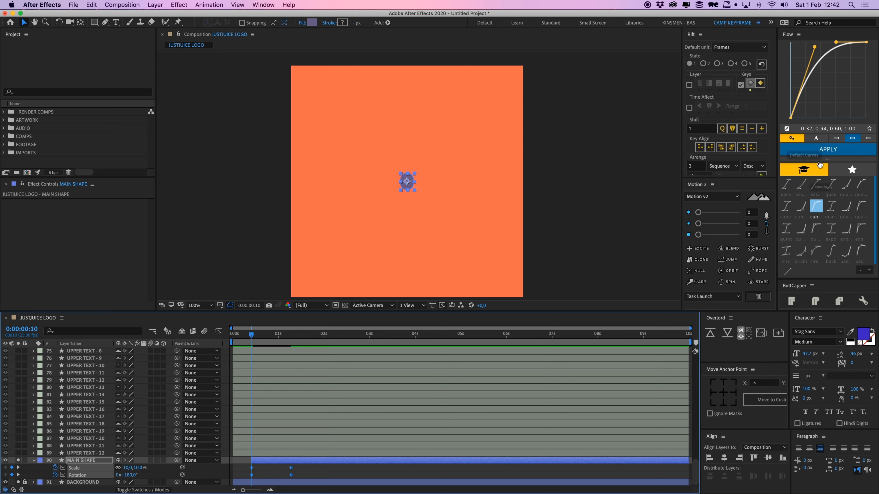
left_click(820, 151)
left_click(266, 359)
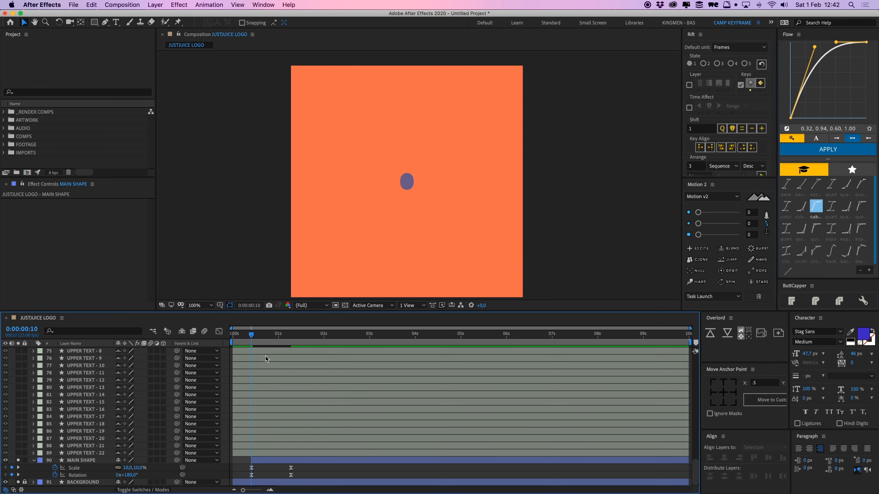
Preview MAIN SHAPE's scale and rotation animation from several start frames around its first keyframes, and collapse the layer's properties.
left_click(248, 336)
key("space")
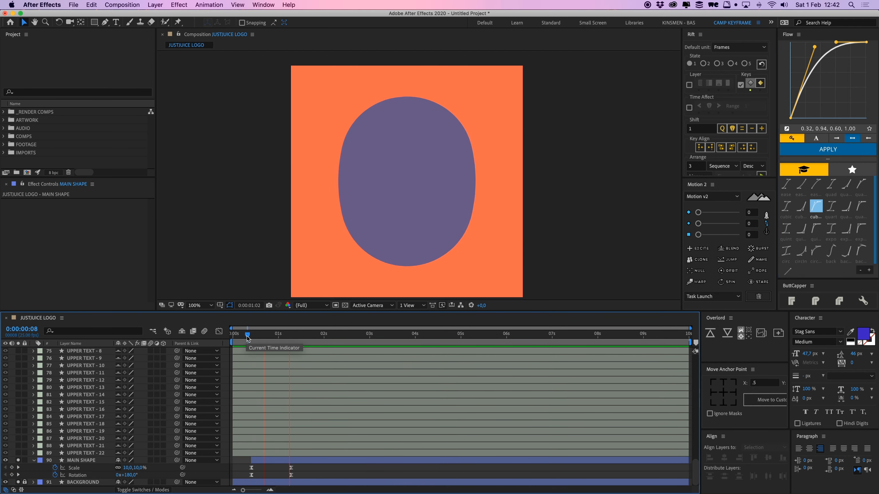
left_click(240, 346)
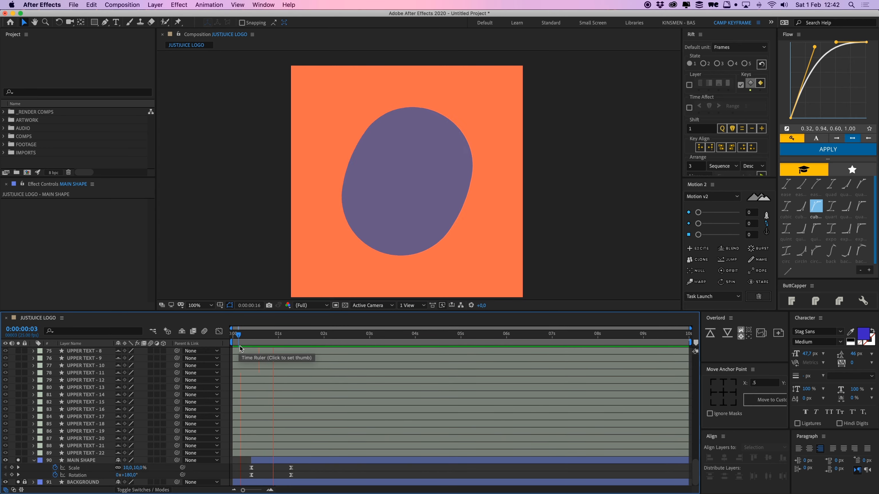
left_click(251, 344)
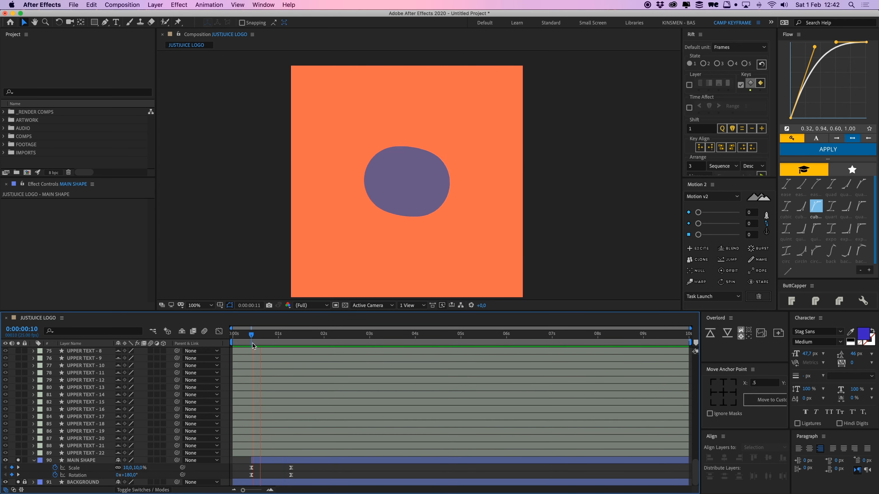
left_click(244, 344)
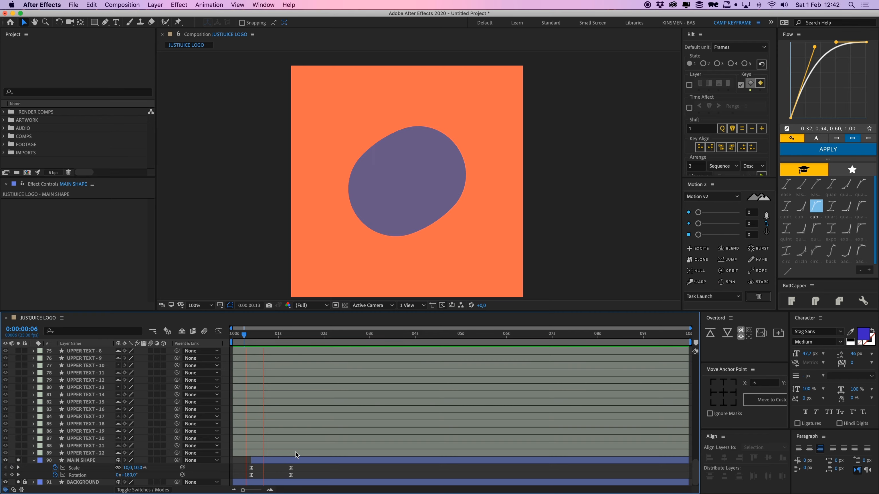
key("space")
left_click_drag(301, 337, 331, 347)
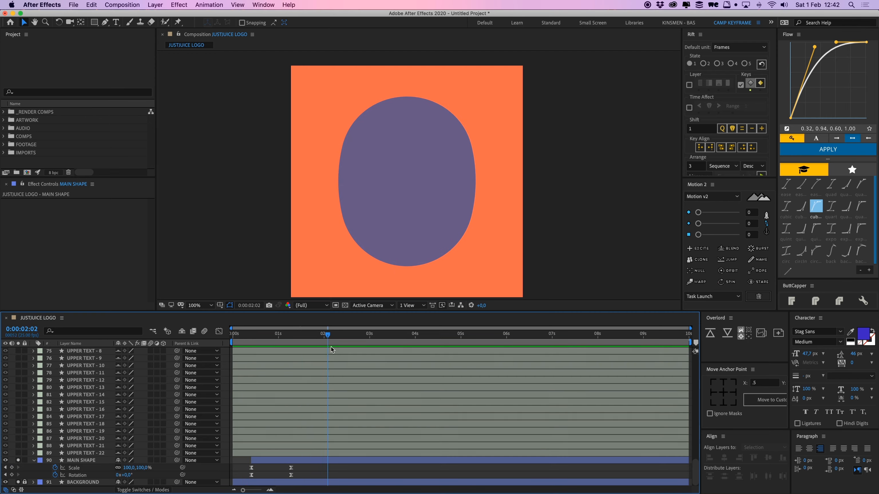
left_click(34, 461)
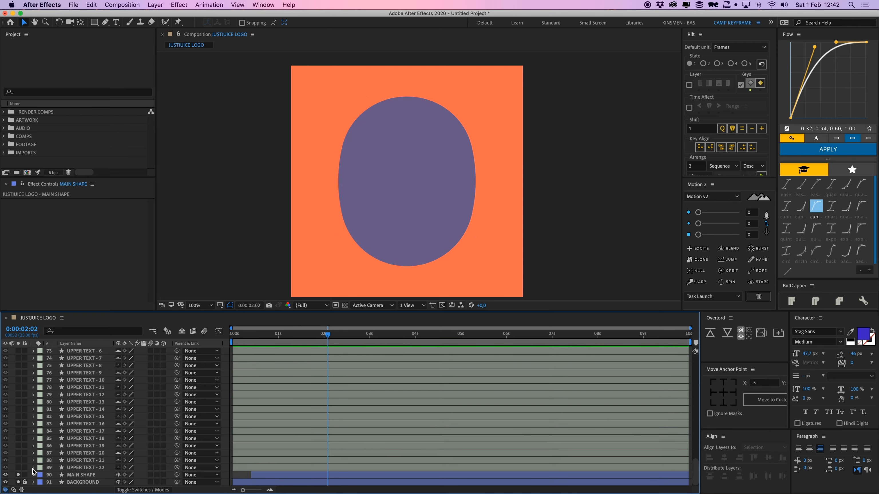
left_click_drag(287, 338, 247, 341)
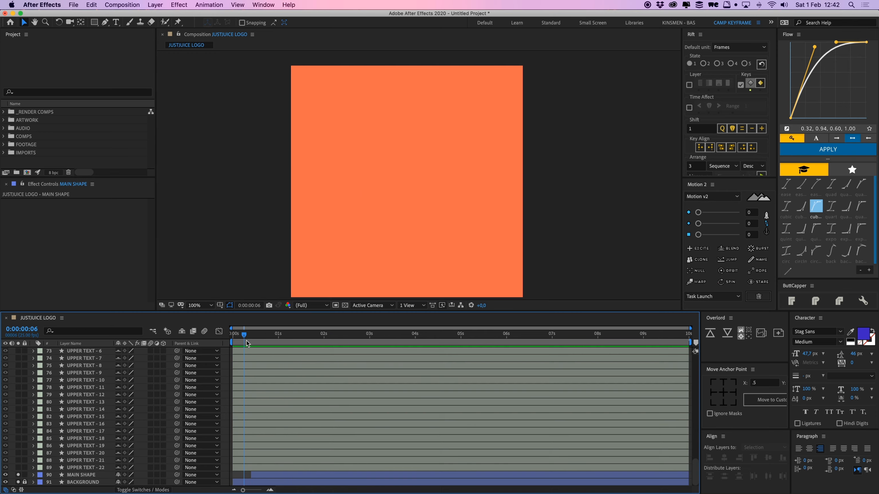
key("space")
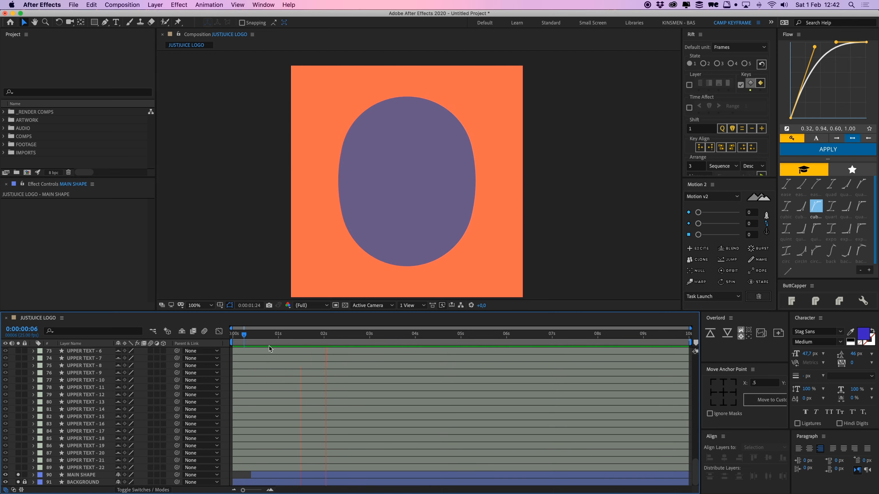
Turn off solo on the MAIN SHAPE and BACKGROUND layers and lock the MAIN SHAPE layer.
left_click(83, 475)
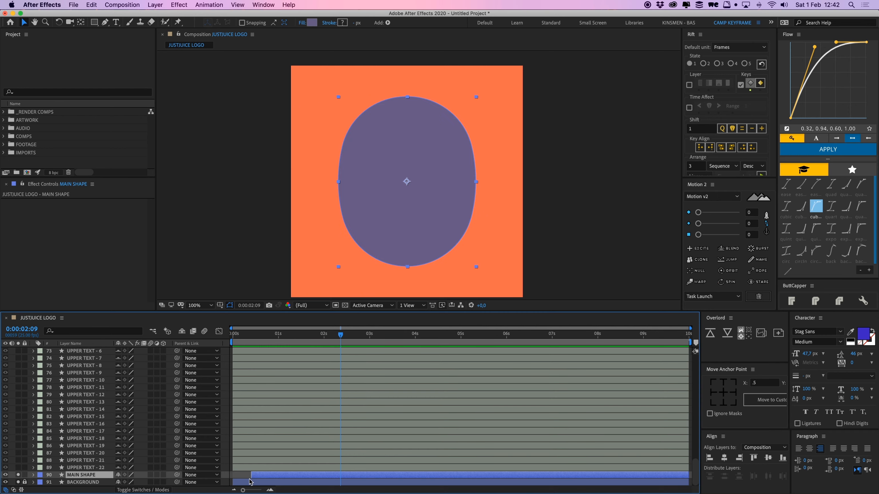
left_click(242, 478)
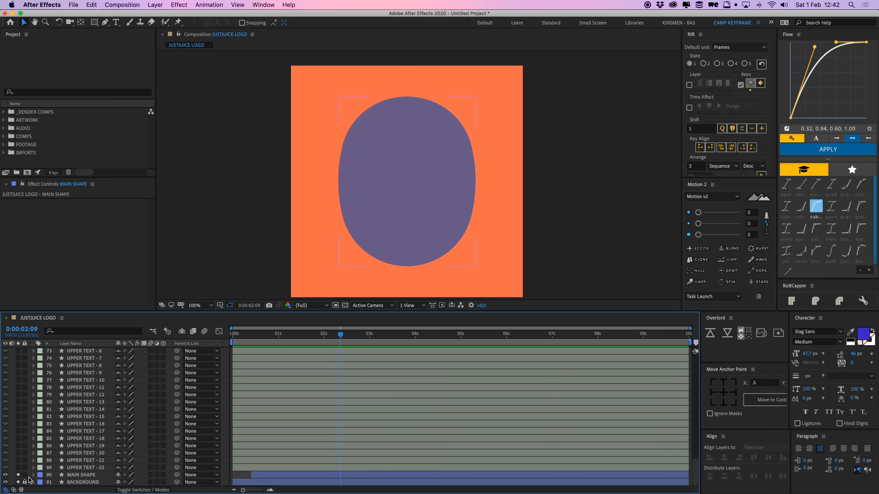
left_click_drag(19, 475, 19, 483)
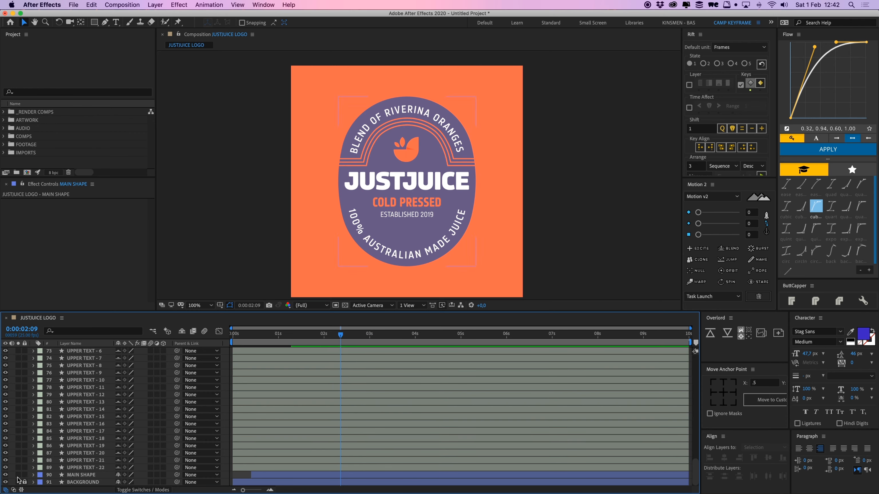
left_click_drag(460, 206, 435, 185)
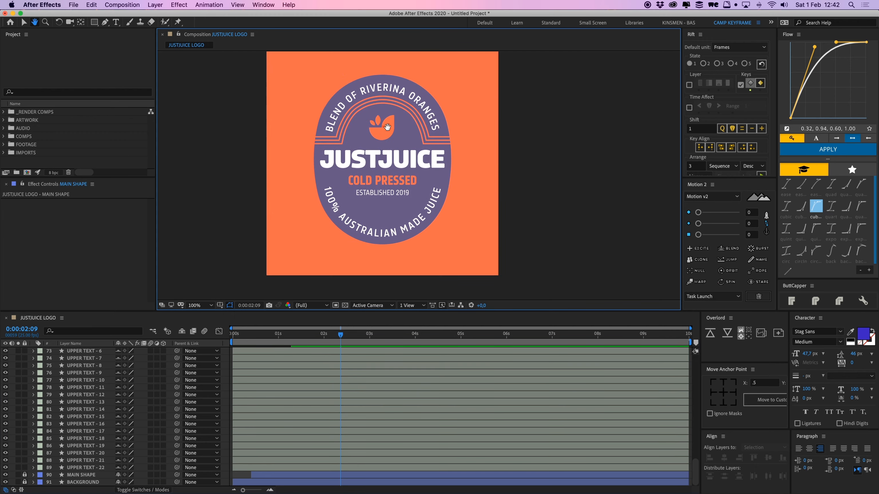
Solo all the BOTTOM TEXT layers together with the MAIN SHAPE and BACKGROUND layers, and clear the selection.
left_click(329, 191)
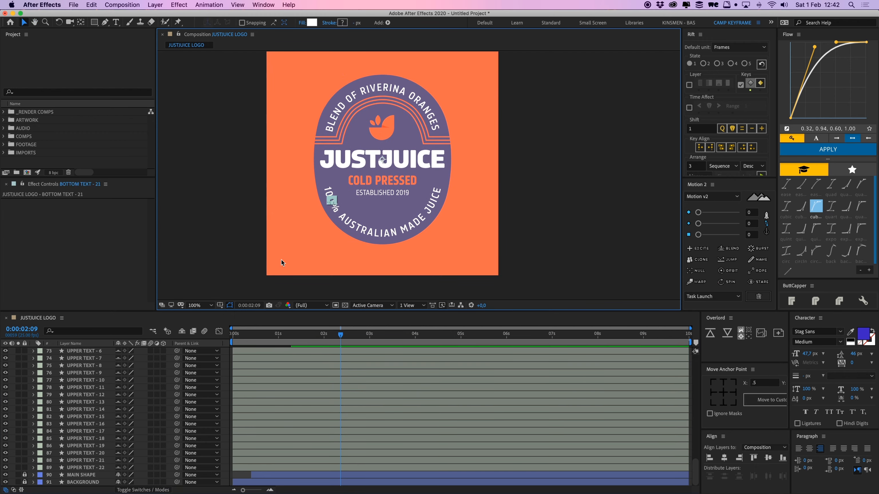
scroll(87, 474, "up", 5)
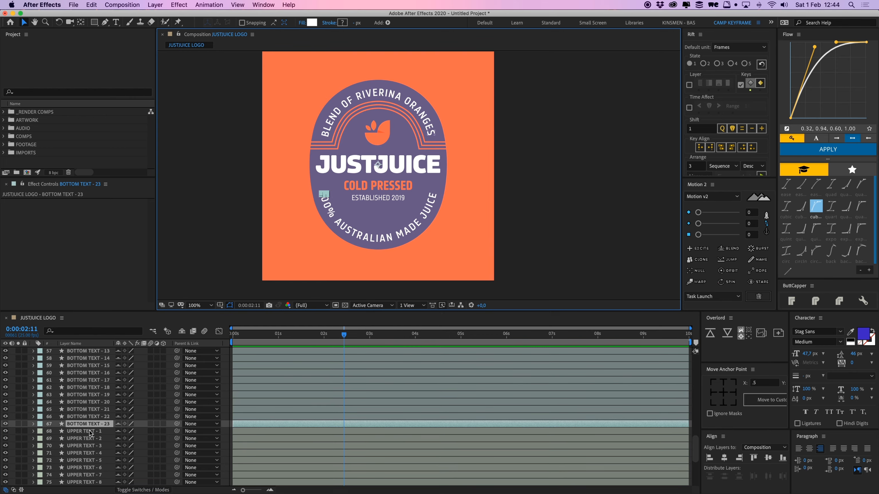
scroll(89, 433, "up", 8)
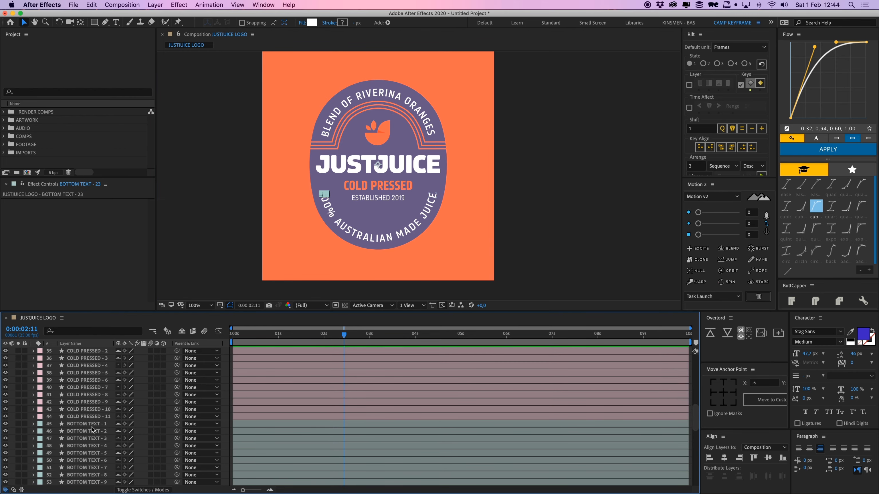
left_click(52, 425, "shift")
left_click(18, 425)
scroll(31, 431, "down", 10)
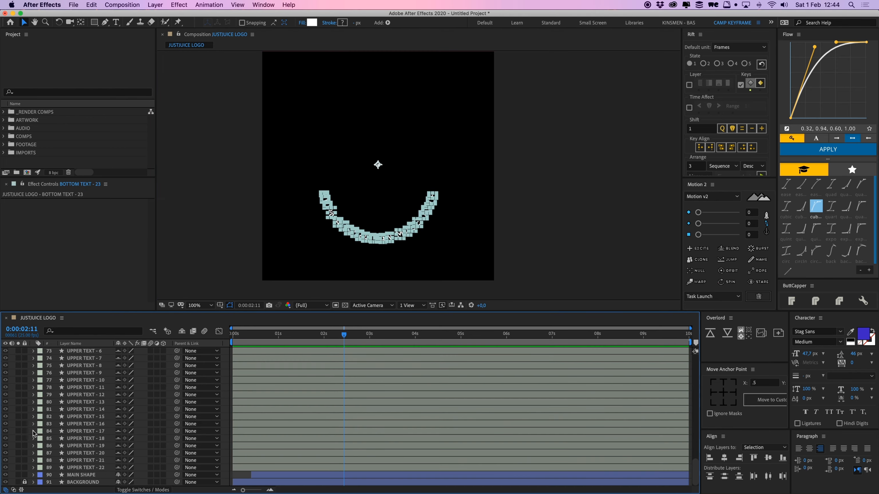
left_click_drag(18, 475, 18, 482)
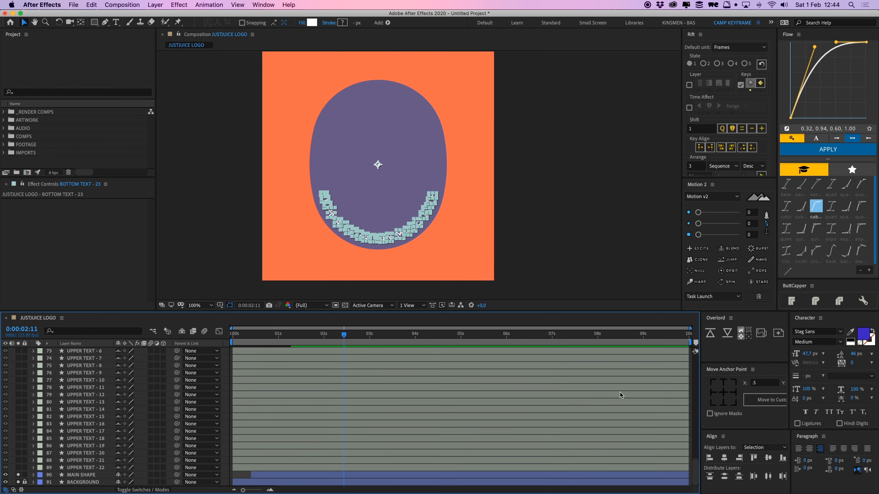
scroll(152, 400, "up", 7)
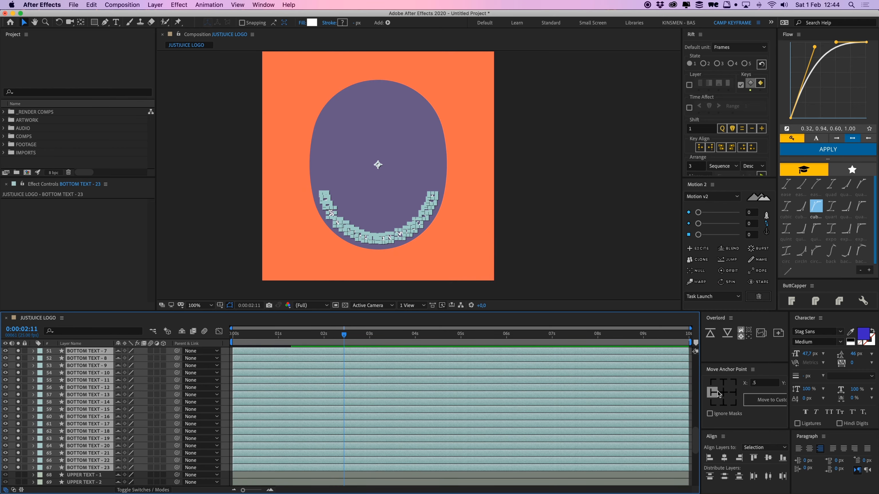
left_click(537, 227)
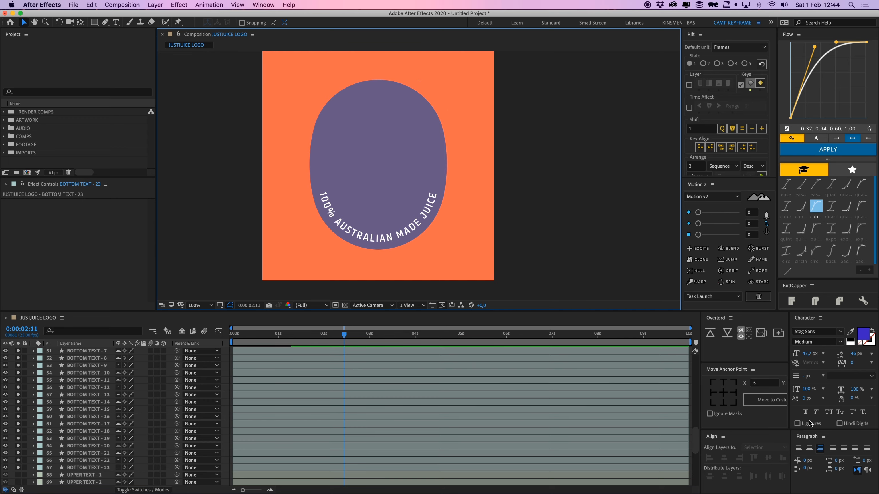
Keyframe Position on all BOTTOM TEXT layers, move those keyframes one second after 0:00:02:11, and trim the layers' start to 0:00:02:11.
key("period")
left_click_drag(355, 213, 377, 194)
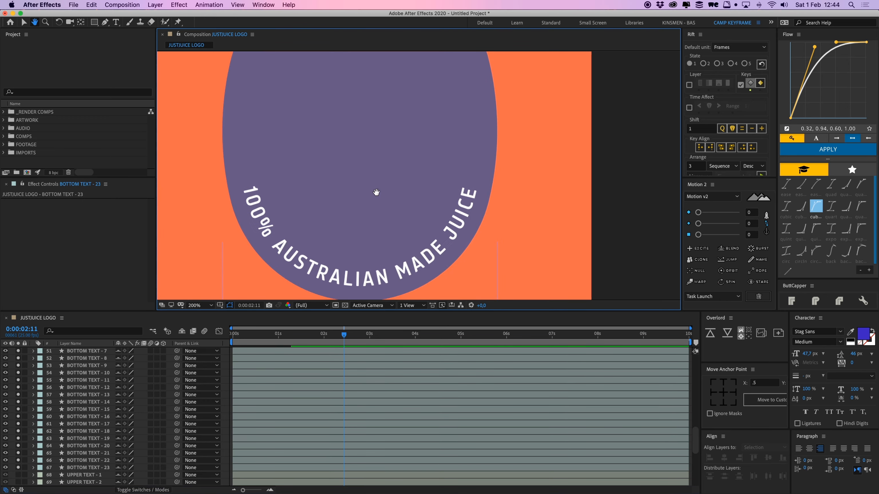
left_click(95, 468)
scroll(95, 460, "up", 1)
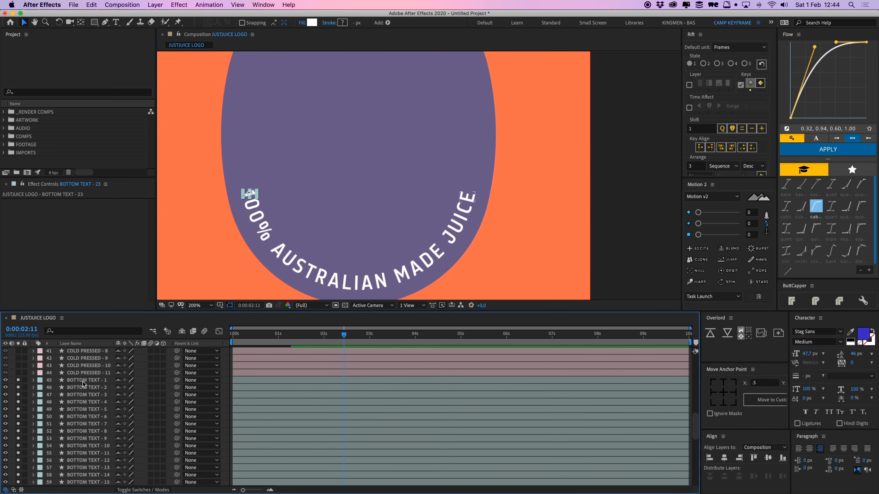
left_click(82, 382, "shift")
key("p")
key("alt+shift+p")
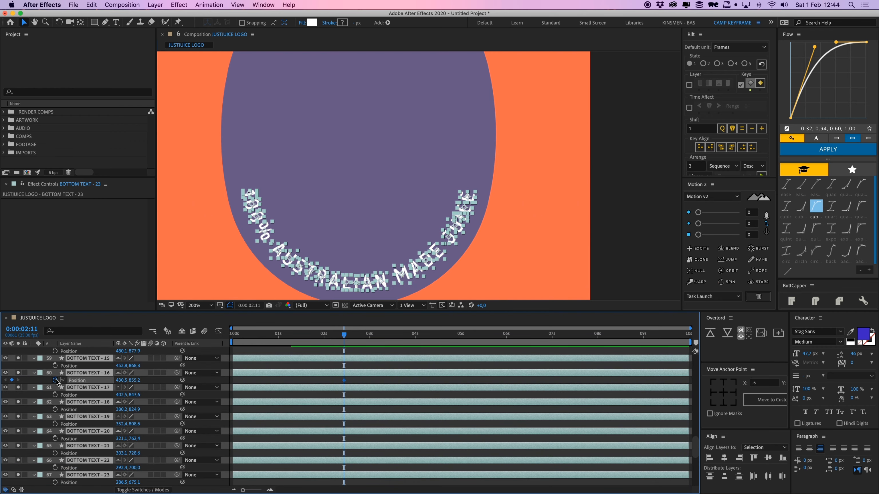
left_click_drag(344, 353, 389, 354)
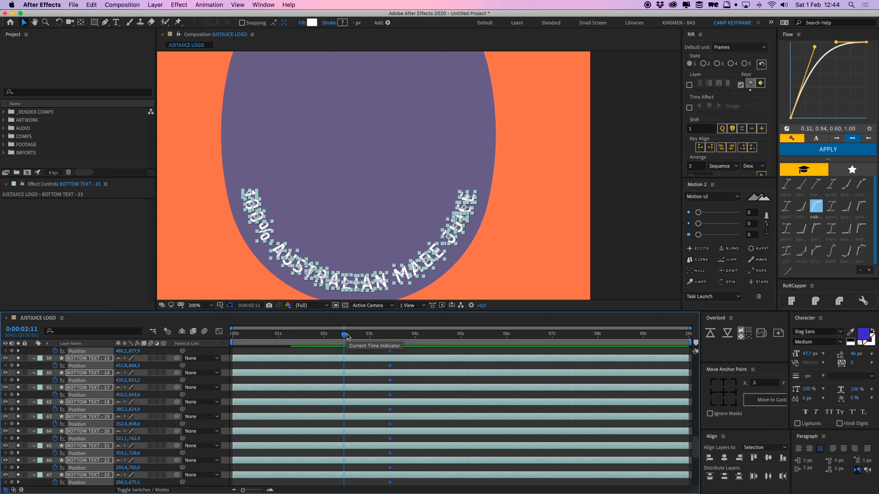
key("alt+bracketleft")
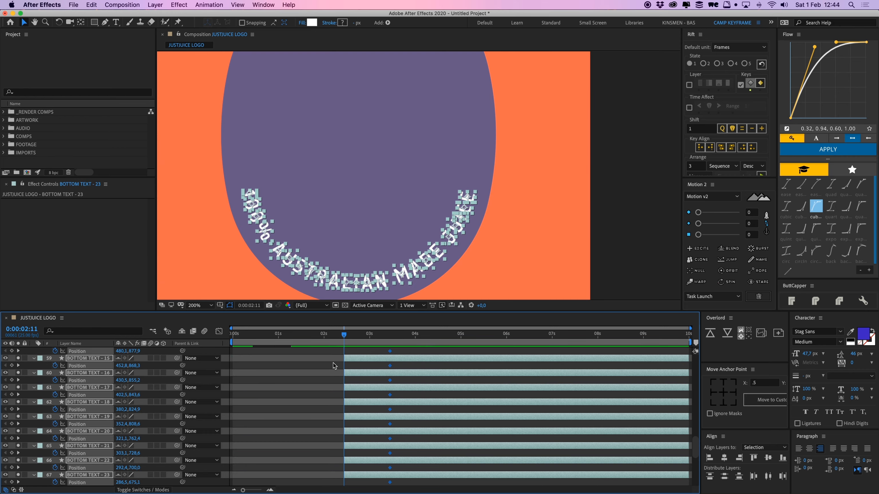
At 0:00:02:11, keyframe the letters of "100%" outward onto the orange background, just beyond the badge's edge.
key("period")
left_click_drag(287, 211, 505, 132)
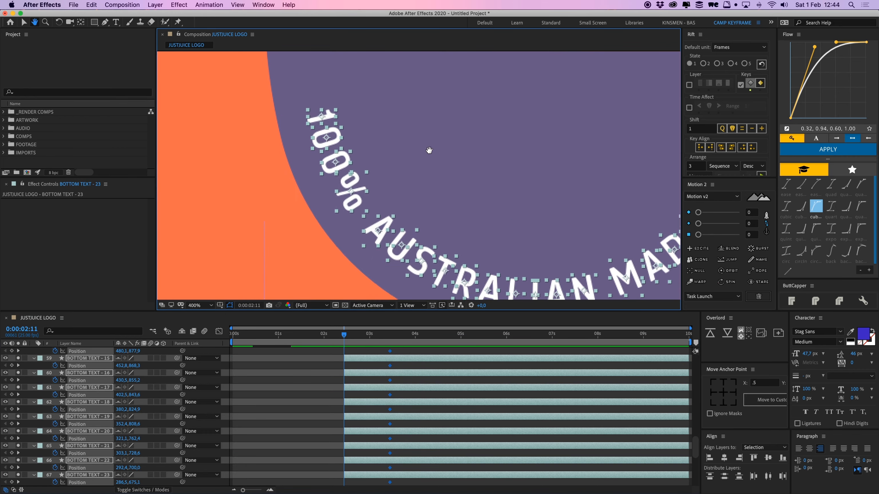
left_click(331, 353)
left_click(323, 117)
left_click_drag(323, 118, 245, 137)
left_click_drag(326, 137, 253, 161)
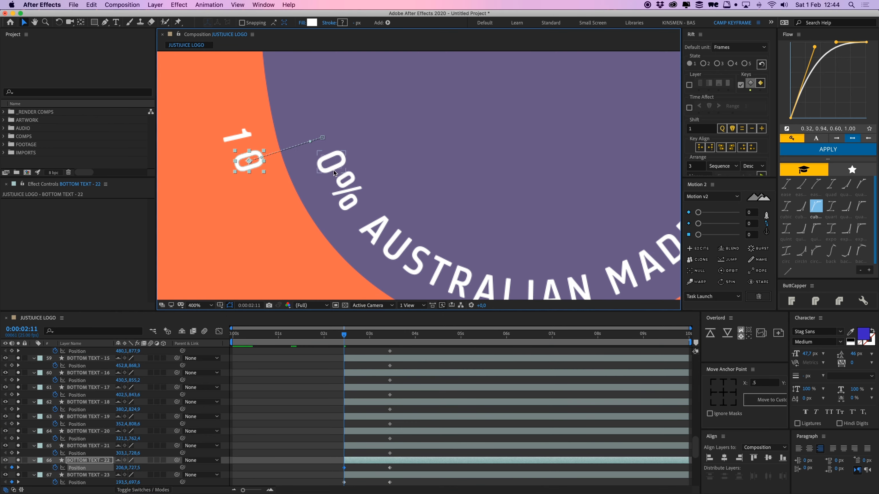
left_click_drag(338, 165, 262, 195)
left_click_drag(346, 191, 275, 224)
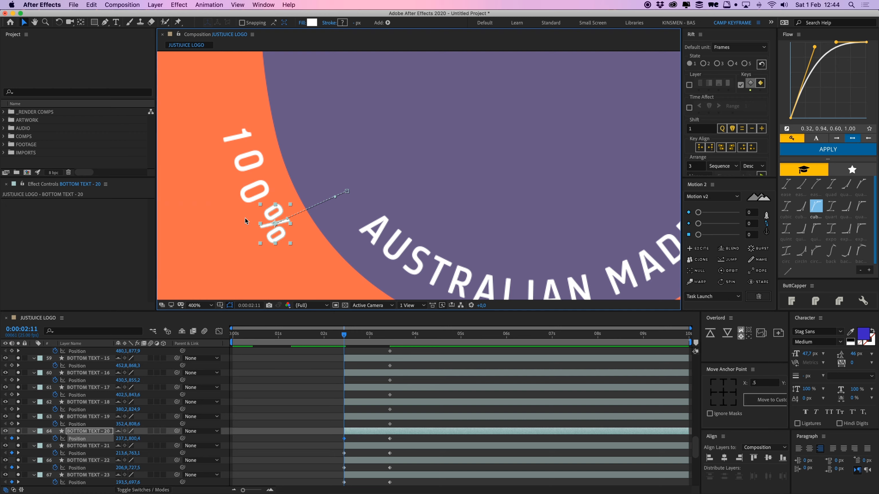
Keyframe the letters of "AUSTRALIAN" outward beyond the badge's lower edge at 0:00:02:11, continuing the curve of the moved letters.
left_click_drag(382, 222, 281, 198)
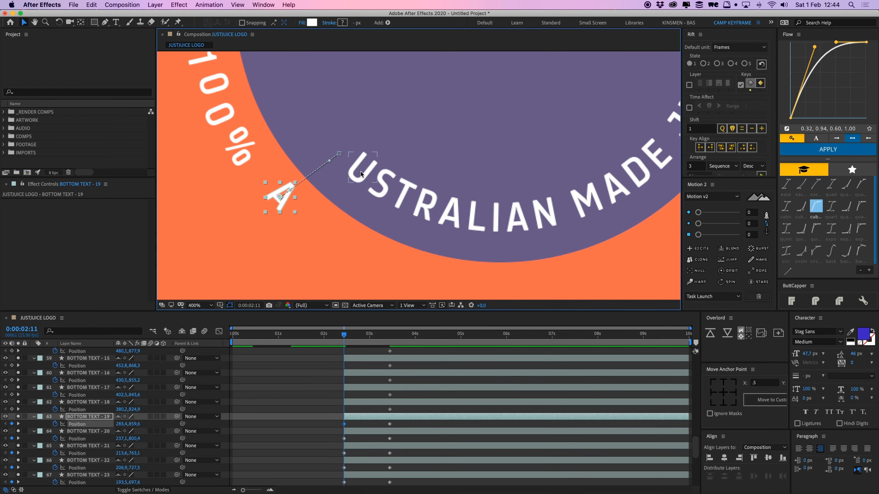
left_click_drag(363, 176, 334, 242)
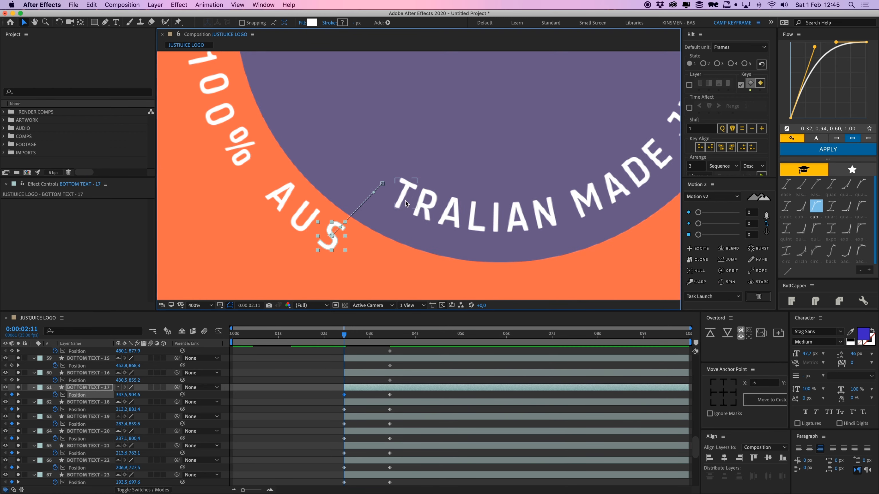
left_click_drag(412, 197, 393, 263)
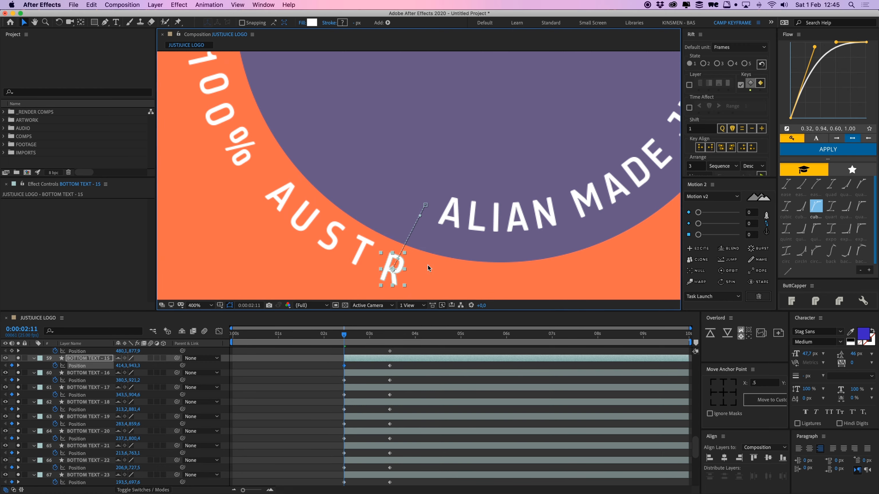
left_click_drag(449, 208, 342, 223)
left_click_drag(385, 164, 375, 234)
left_click_drag(406, 163, 404, 233)
left_click_drag(427, 168, 433, 238)
Keyframe the letters of "MADE" outward past the badge's lower edge at 0:00:02:11, following the same curve.
left_click_drag(455, 158, 369, 210)
left_click_drag(355, 152, 382, 213)
left_click_drag(385, 138, 416, 194)
left_click_drag(403, 127, 449, 165)
left_click_drag(429, 110, 483, 149)
left_click_drag(484, 129, 391, 251)
Keyframe the letters of "JUICE" outward past the badge's edge at 0:00:02:11, completing the outer text curve.
left_click_drag(356, 198, 417, 232)
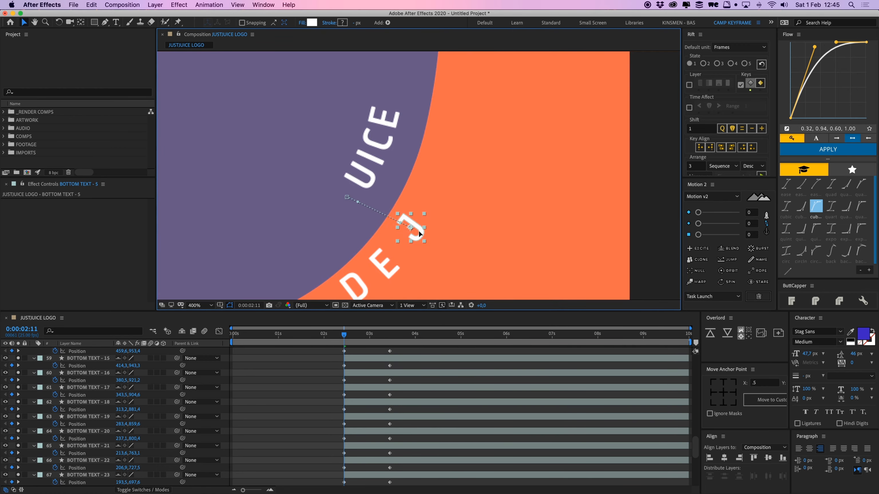
left_click_drag(363, 178, 435, 199)
left_click_drag(378, 137, 461, 144)
left_click_drag(393, 109, 467, 116)
key("comma")
key("comma")
key("comma")
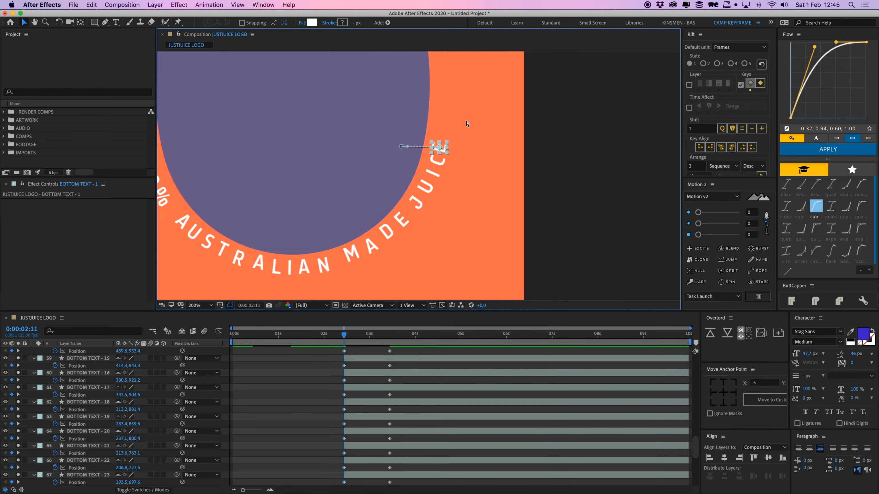
Select the Position keyframes of all BOTTOM TEXT layers and apply the Flow easing curve 0.32, 0.94, 0.60, 1.00.
left_click(352, 386)
scroll(327, 360, "up", 10)
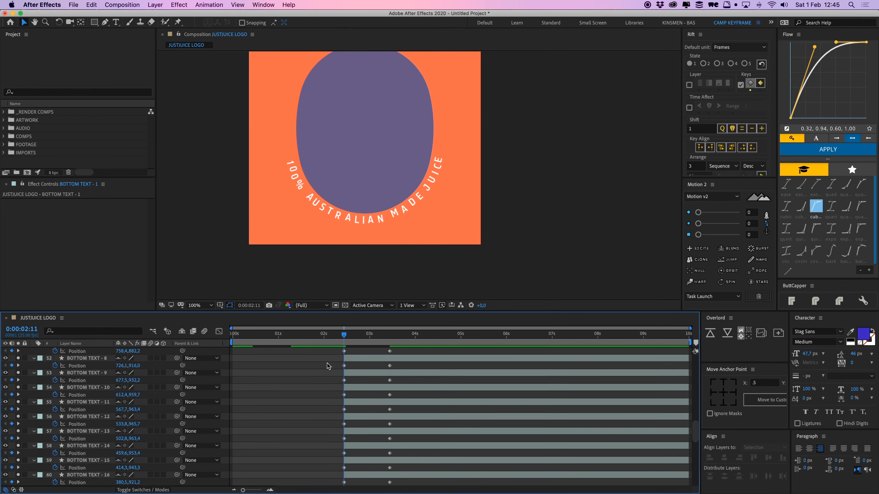
scroll(332, 383, "up", 5)
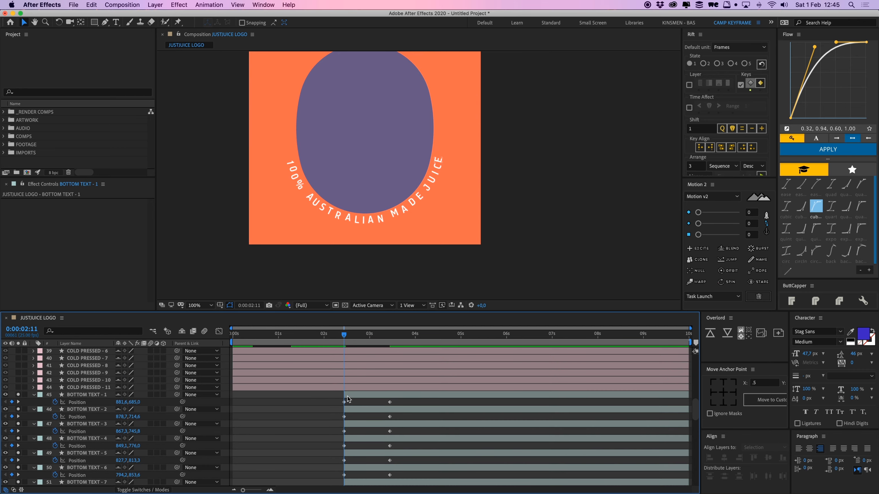
left_click(347, 397)
scroll(366, 412, "down", 12)
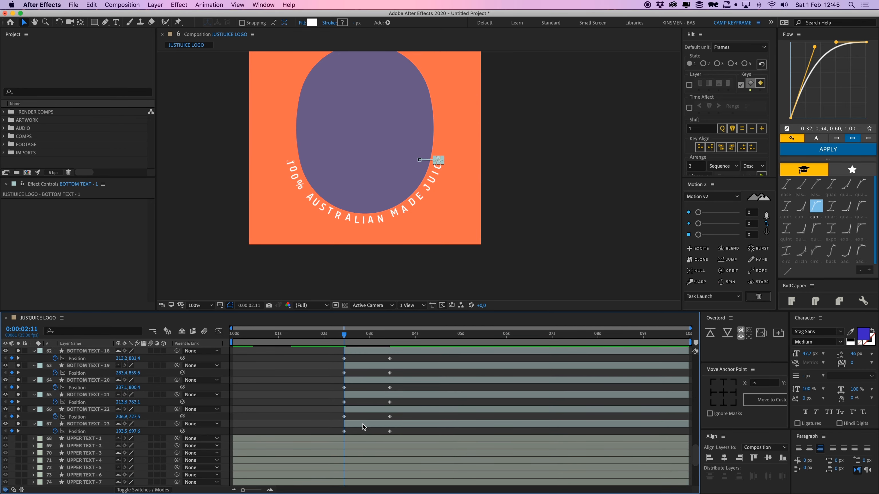
left_click_drag(337, 434, 407, 456)
scroll(412, 443, "down", 15)
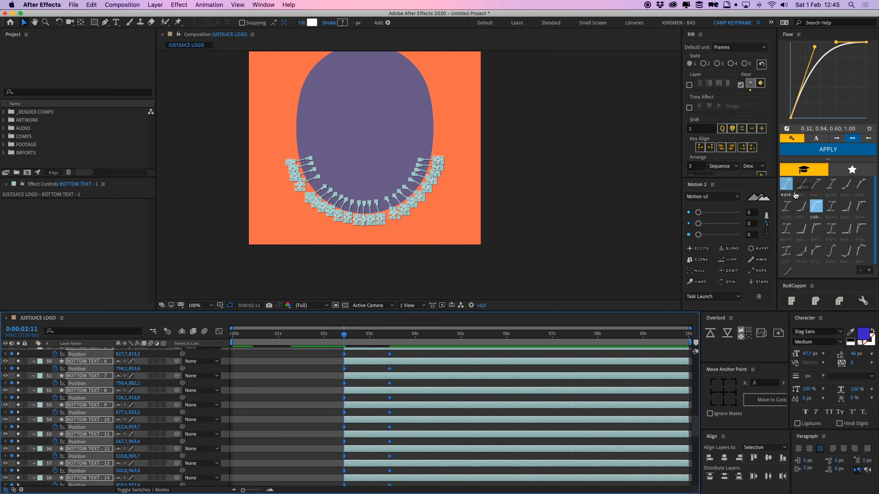
left_click(831, 150)
left_click(309, 391)
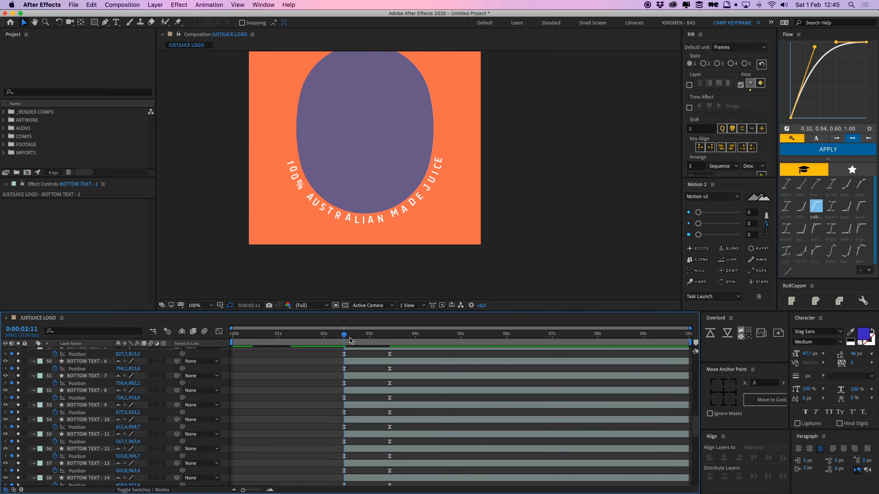
Preview the bottom text's inward movement from just before its first Position keyframes.
left_click_drag(350, 337, 341, 338)
key("space")
key("space")
Collapse the BOTTOM TEXT layers' properties and pre-compose them all as BOTTOM TEXT, moving all attributes into the new composition.
scroll(360, 392, "up", 3)
scroll(360, 389, "up", 3)
left_click(364, 377)
scroll(367, 400, "down", 15)
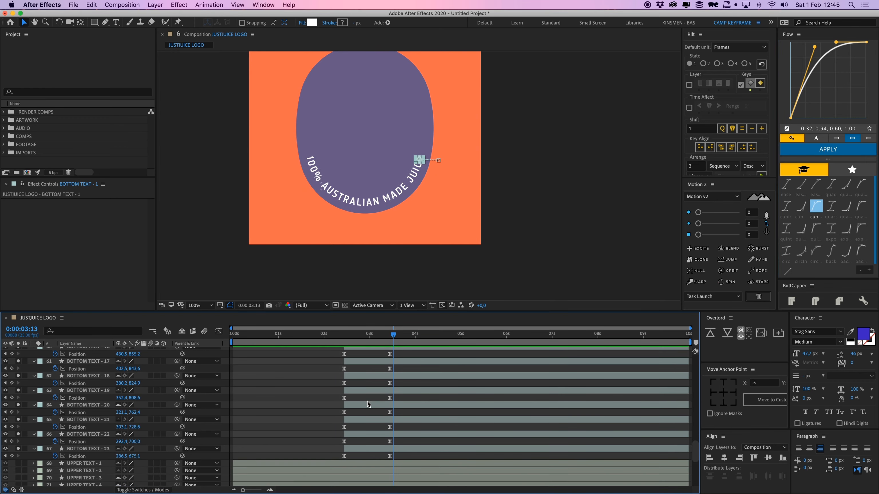
left_click(357, 383, "shift")
key("u")
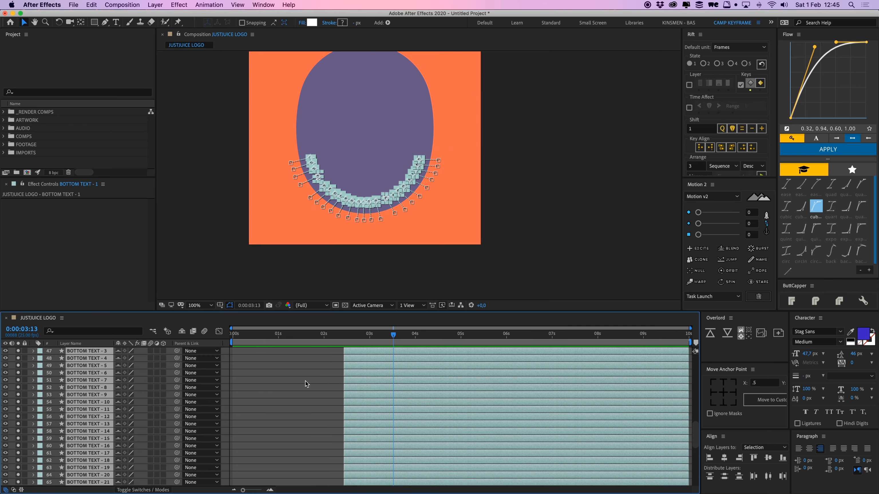
key("super+shift+c")
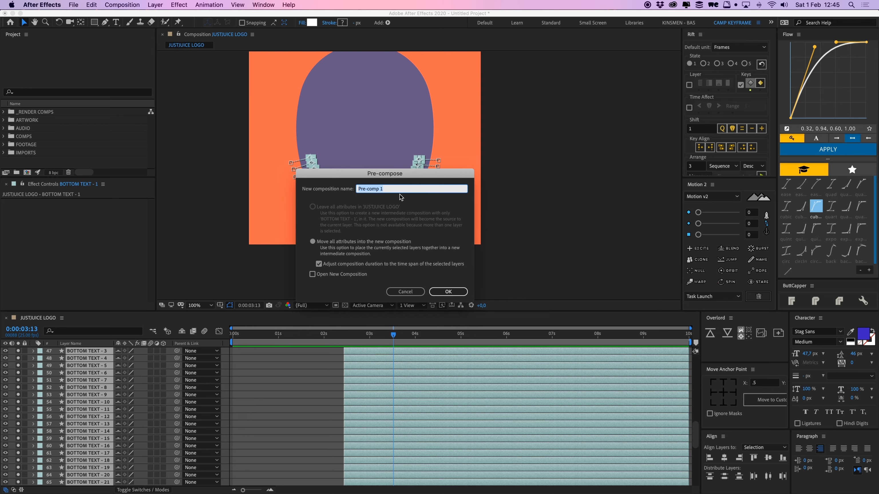
type("BOTTOM TEXT")
left_click(450, 291)
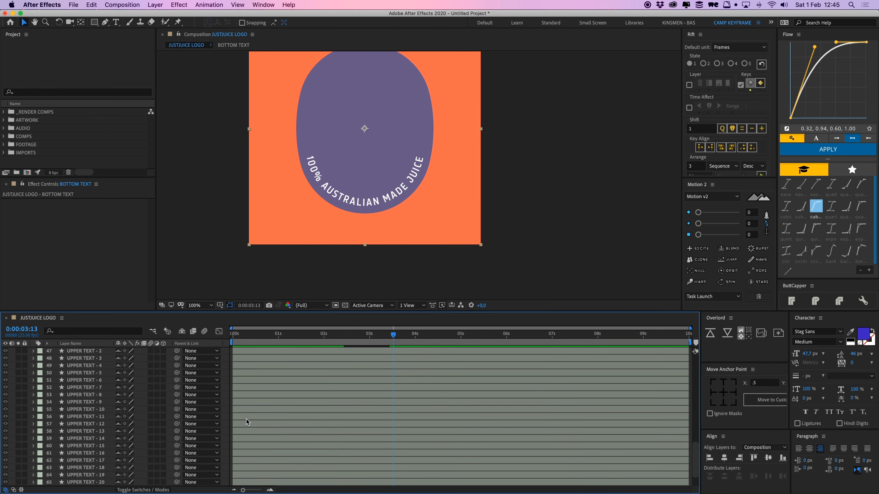
Set the BOTTOM TEXT pre-composition's label colour to Green and move the playhead to 0:00:03:04.
left_click(38, 447)
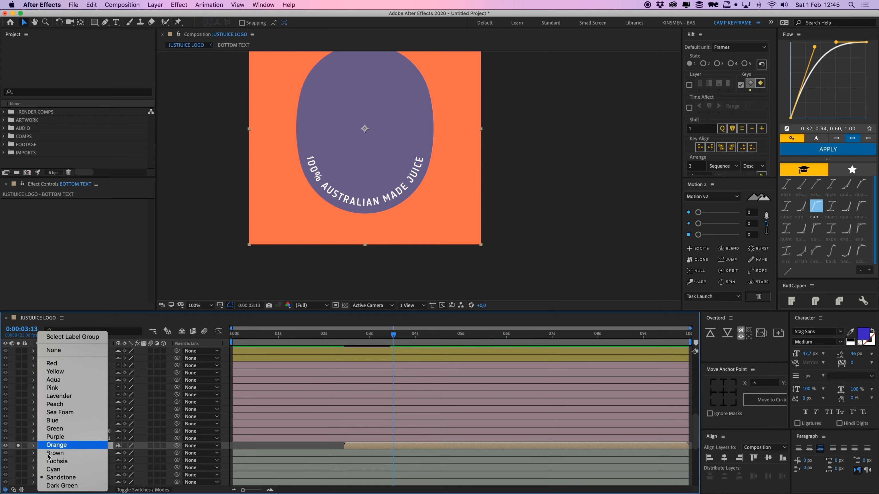
left_click(68, 430)
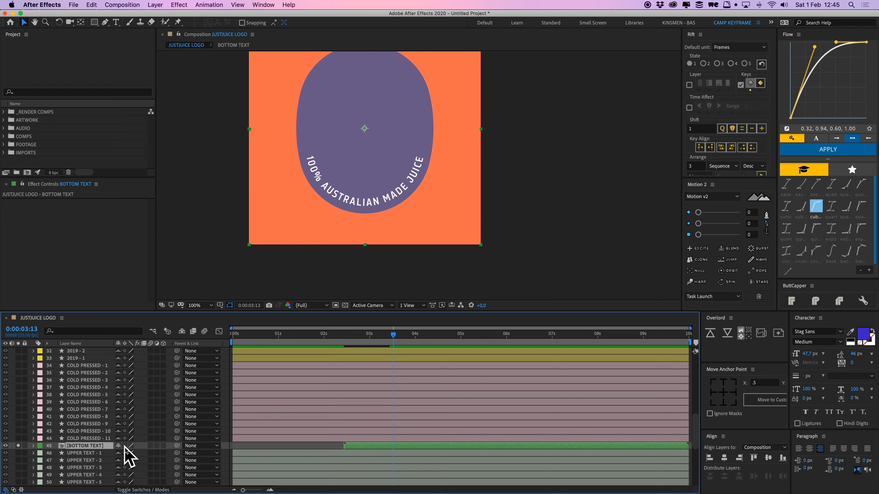
left_click(334, 445)
left_click(354, 445)
mouse_move(377, 339)
left_mouse_down()
mouse_move(357, 341)
mouse_move(377, 341)
left_mouse_up()
left_click(327, 449)
Duplicate the MAIN SHAPE layer and rename the copy BOTTOM TEXT MATTE.
scroll(245, 444, "down", 10)
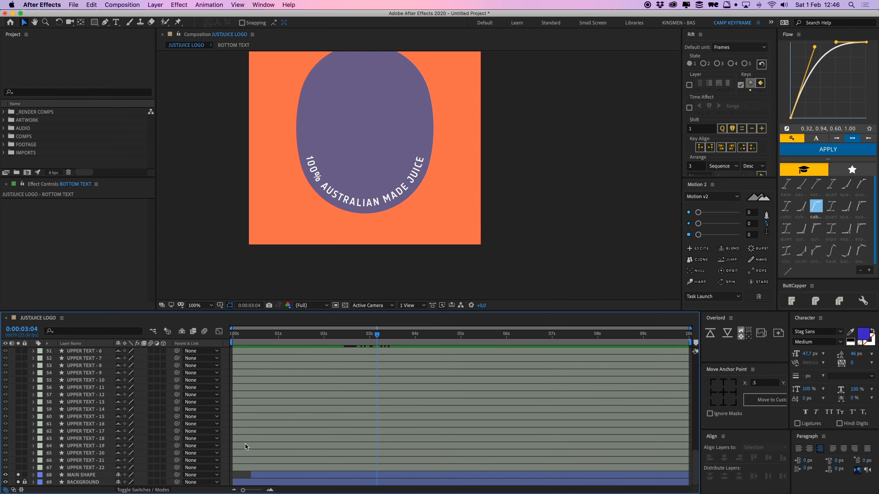
left_click(78, 475)
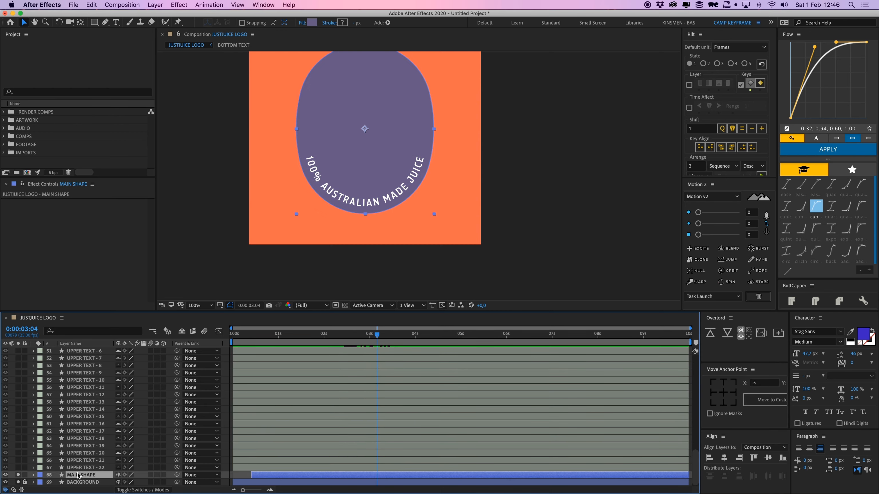
key("super+d")
key("Return")
type("BOTTOM TEXT MATTE")
key("Return")
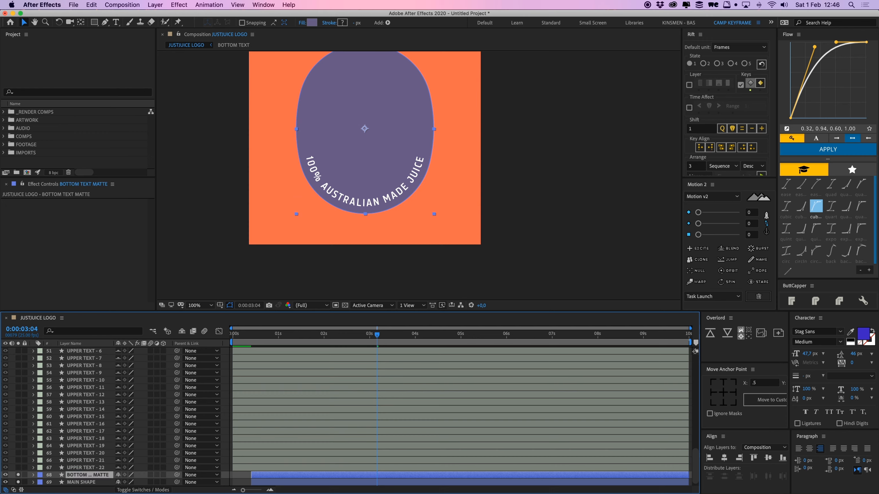
Set the BOTTOM TEXT MATTE layer's label colour to None and place it directly above the BOTTOM TEXT layer.
left_click(40, 475)
left_click(58, 353)
left_click_drag(108, 479, 99, 409)
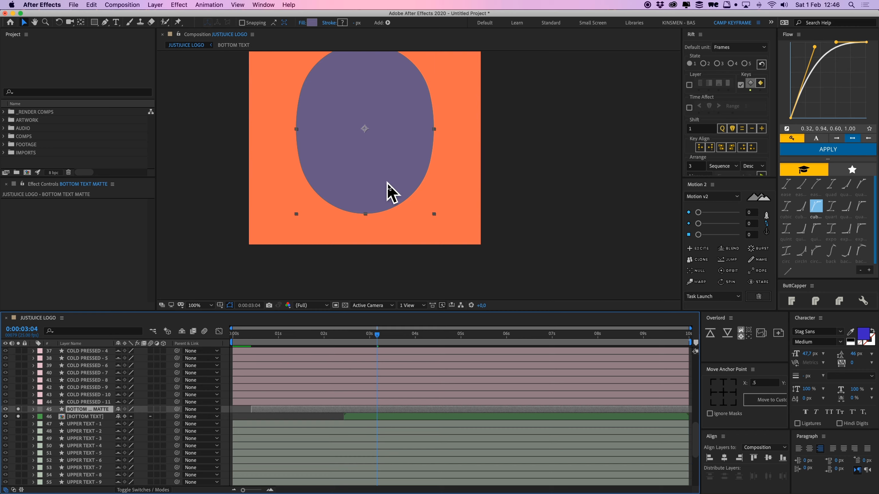
Set the BOTTOM TEXT layer's track matte to Alpha Matte "BOTTOM TEXT MATTE".
left_click(84, 418)
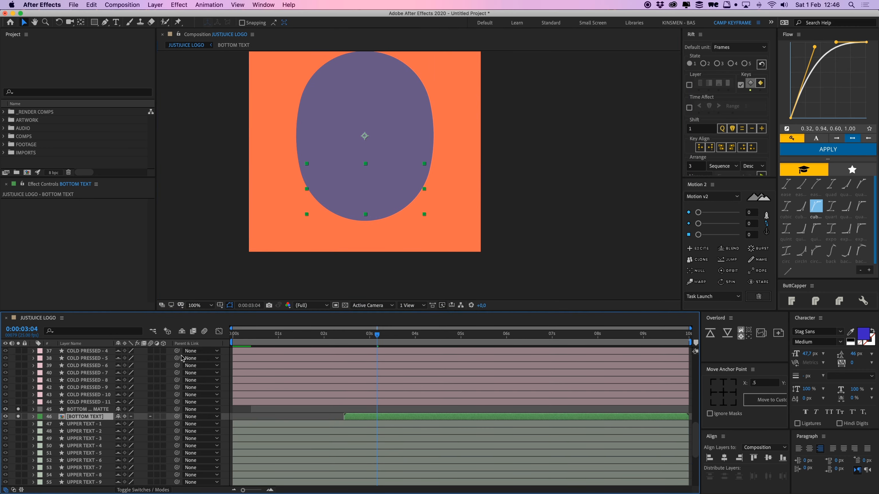
left_click(155, 489)
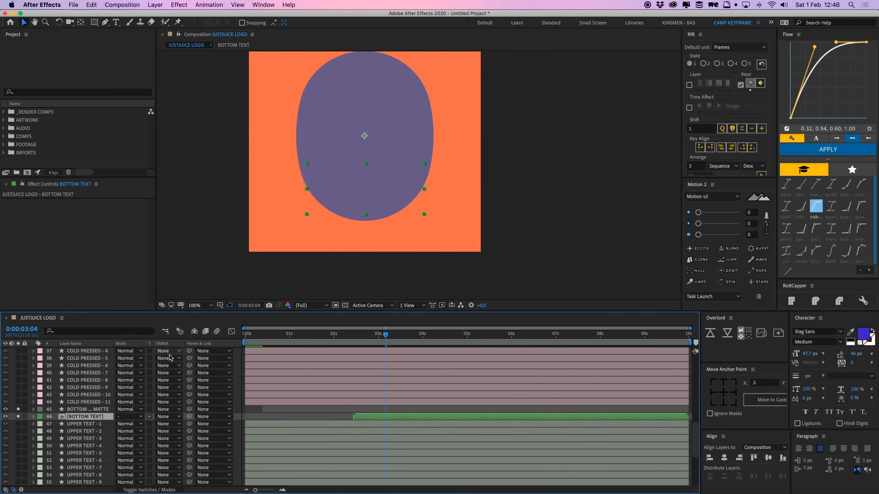
left_click(171, 417)
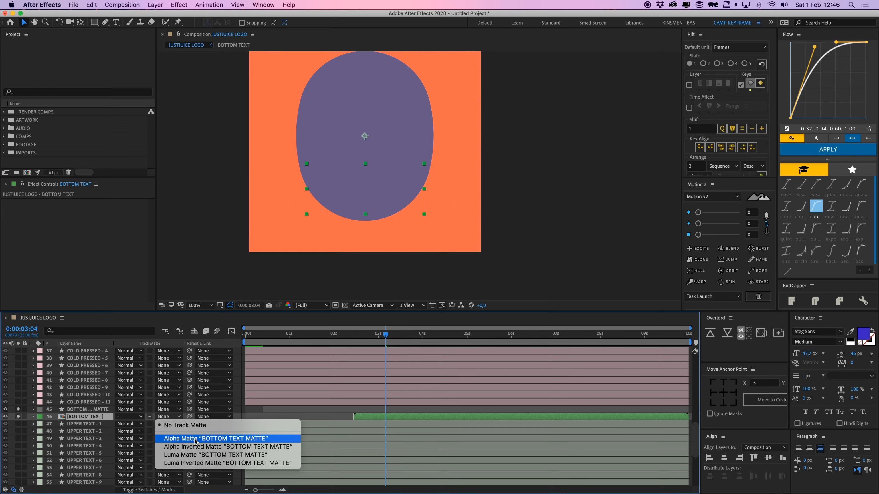
left_click(255, 439)
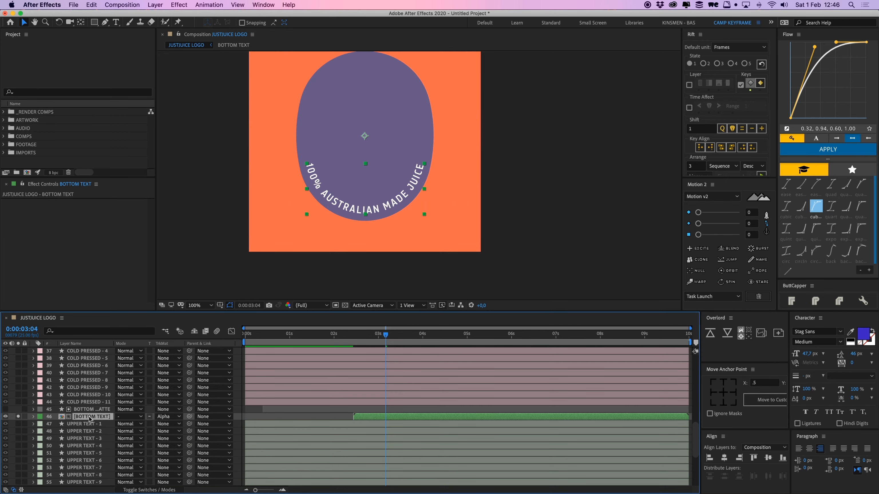
Play back the matted bottom text's entrance from about 0:00:02:04.
left_click(99, 410)
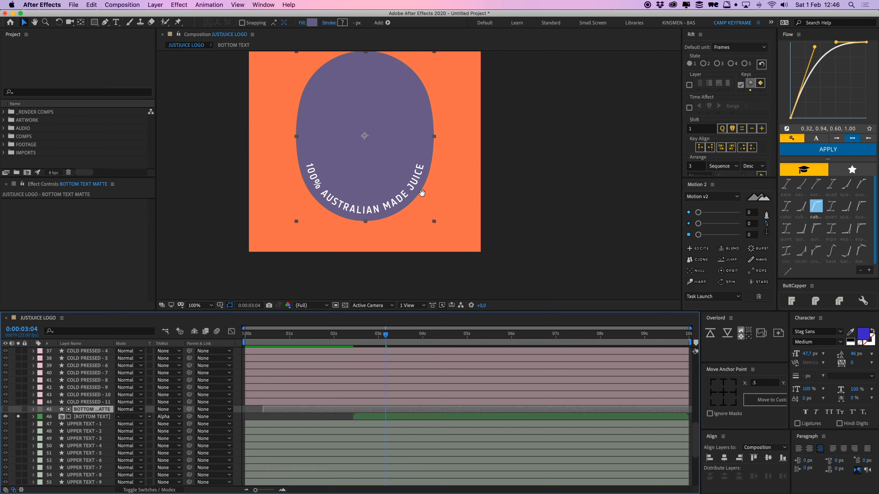
left_click_drag(423, 193, 420, 206)
left_click_drag(385, 344, 341, 343)
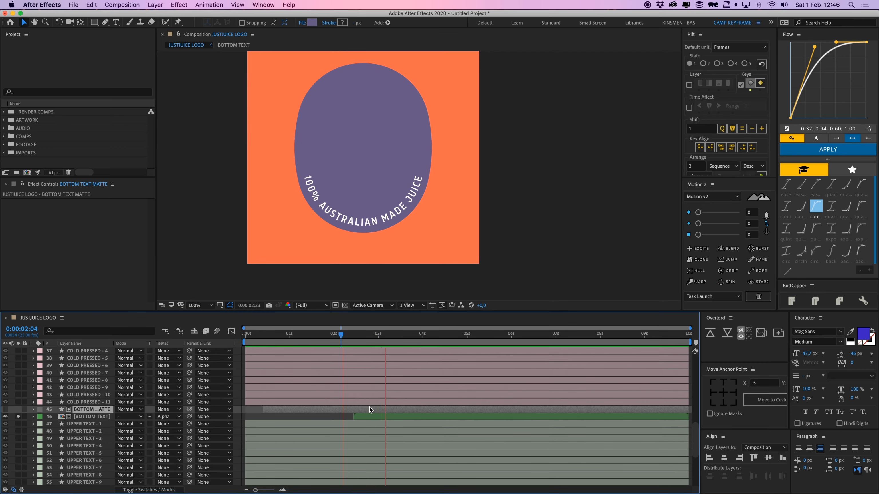
key("space")
key("super+shift+a")
left_click_drag(373, 339, 334, 344)
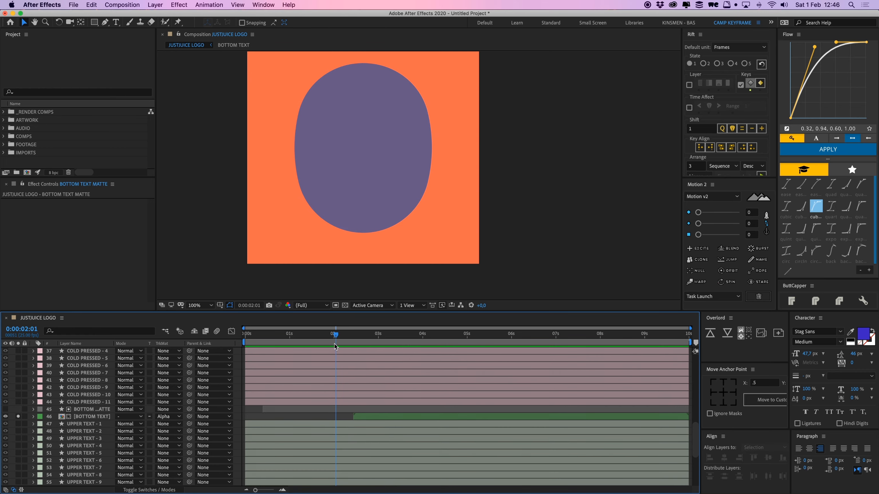
Open the BOTTOM TEXT pre-composition and move its playhead to 0:00:03:17.
double_click(376, 417)
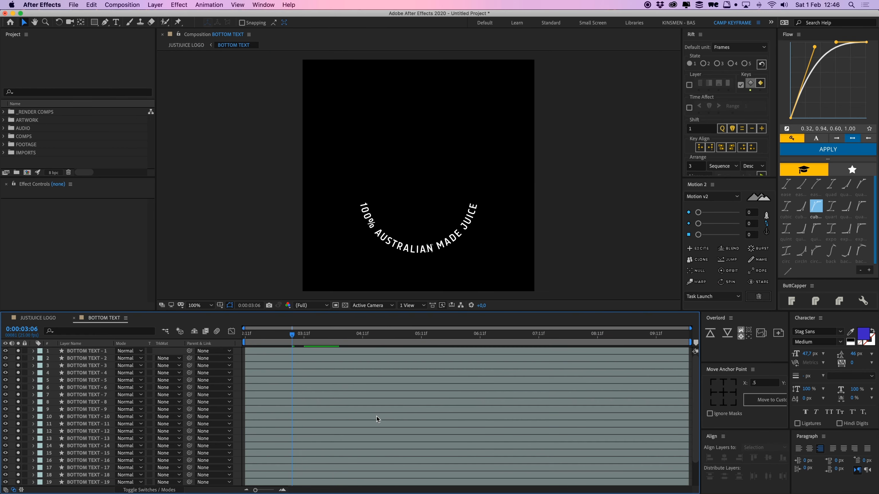
key("space")
left_click_drag(424, 203, 392, 190)
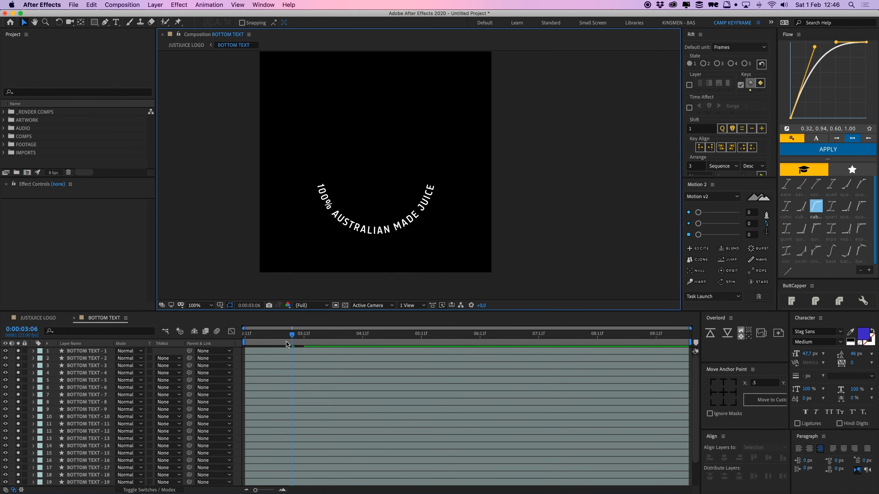
left_click_drag(290, 336, 317, 345)
left_click(308, 353)
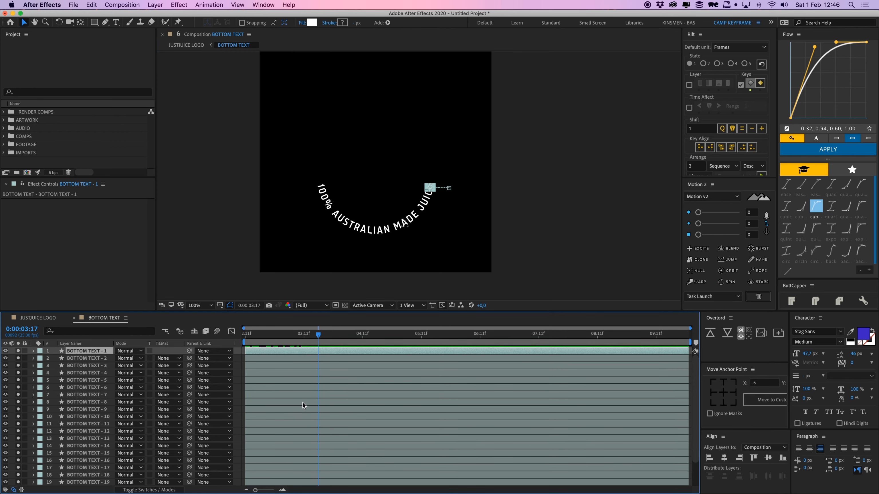
Select the letters of the curved text's first half, layers BOTTOM TEXT - 12 to 23, and enable layer targeting in Rift.
left_click_drag(307, 167, 376, 248)
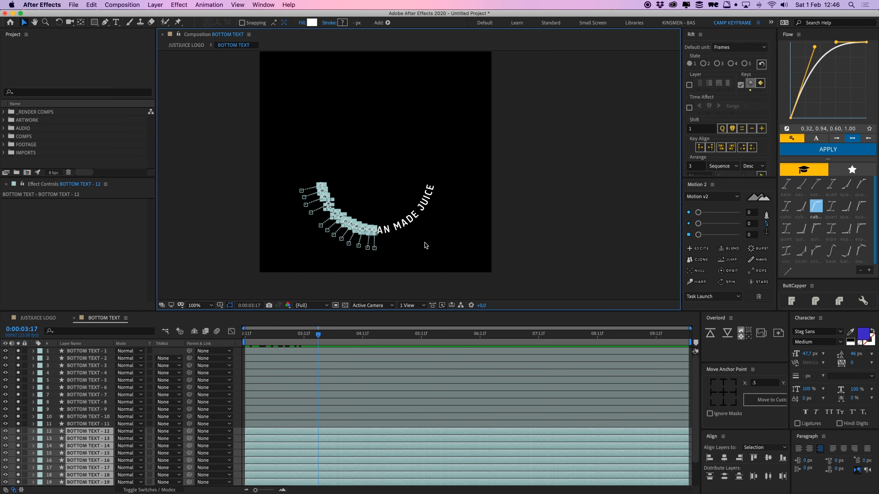
left_click_drag(727, 178, 726, 211)
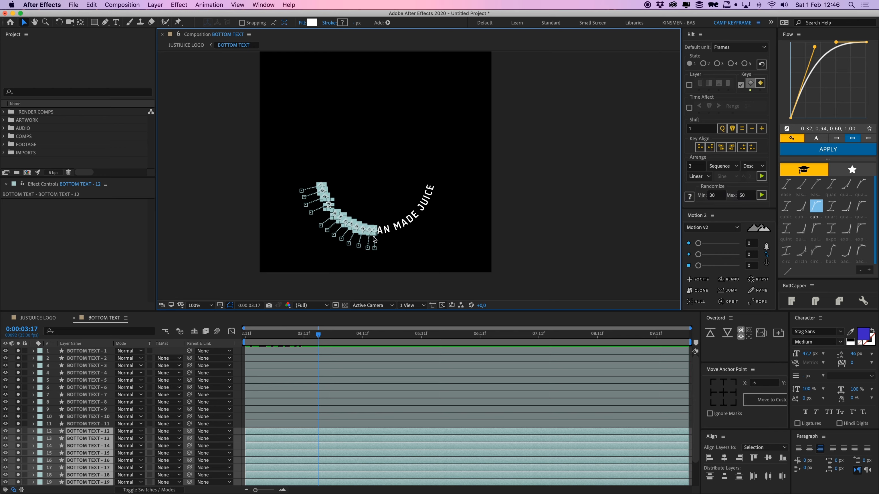
left_click(311, 155)
left_click(322, 191)
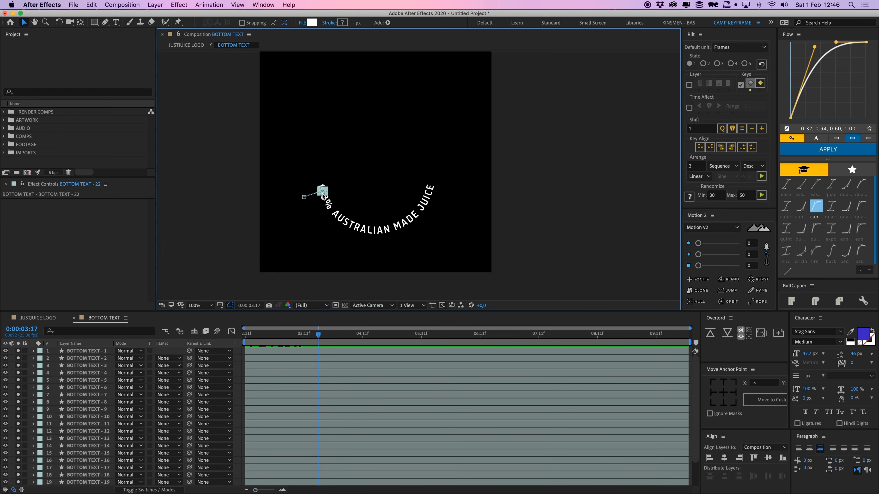
key("period")
left_click_drag(328, 214, 343, 205)
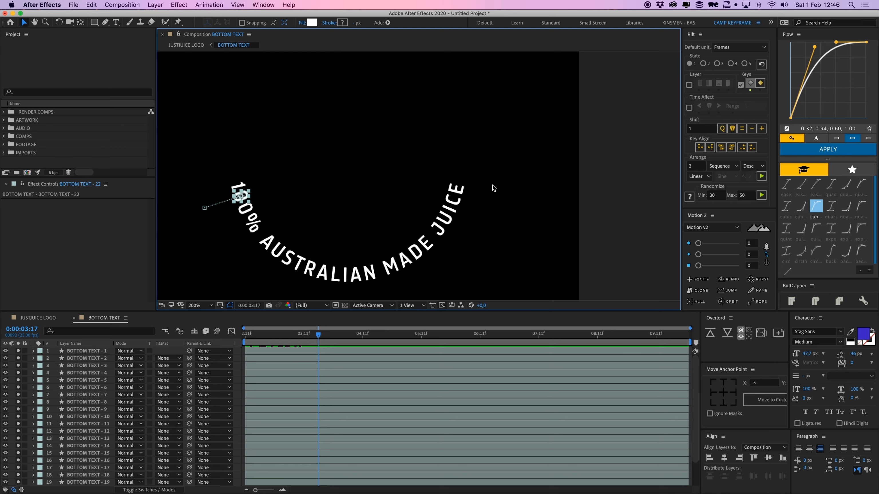
left_click_drag(206, 145, 347, 288)
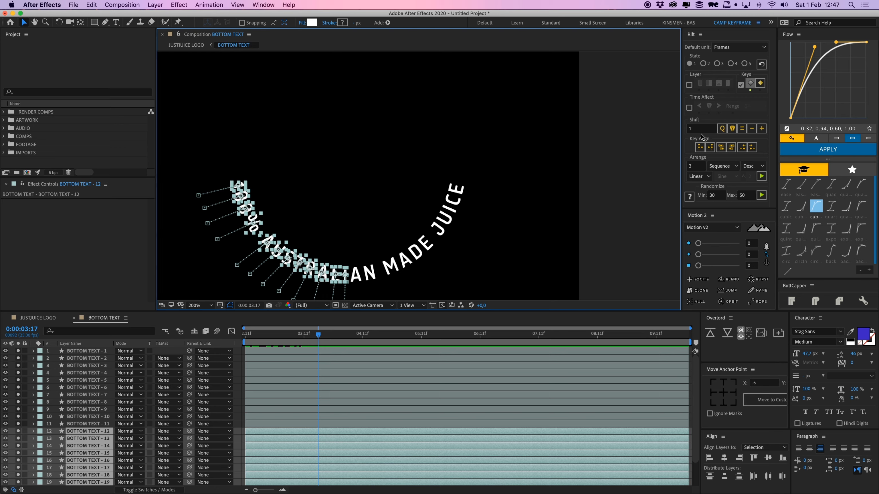
left_click(690, 84)
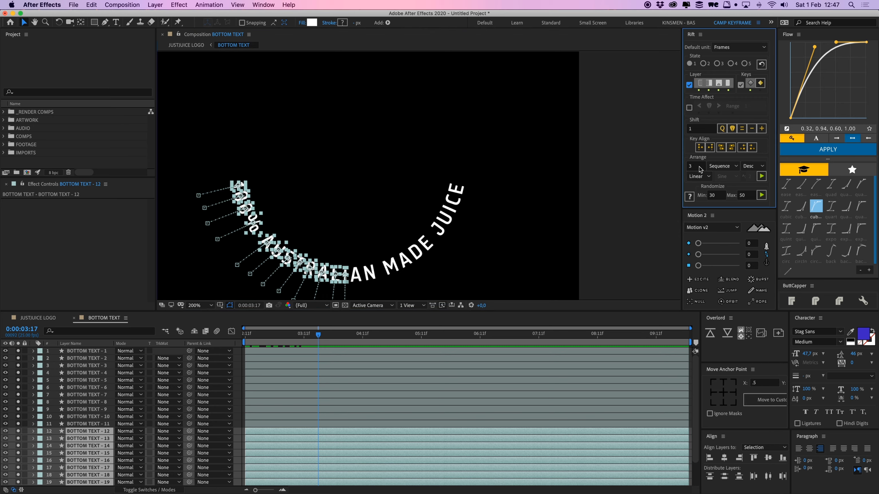
Try sequencing the selected first-half letter layers in descending order with Rift, play it back and undo it.
left_click(761, 176)
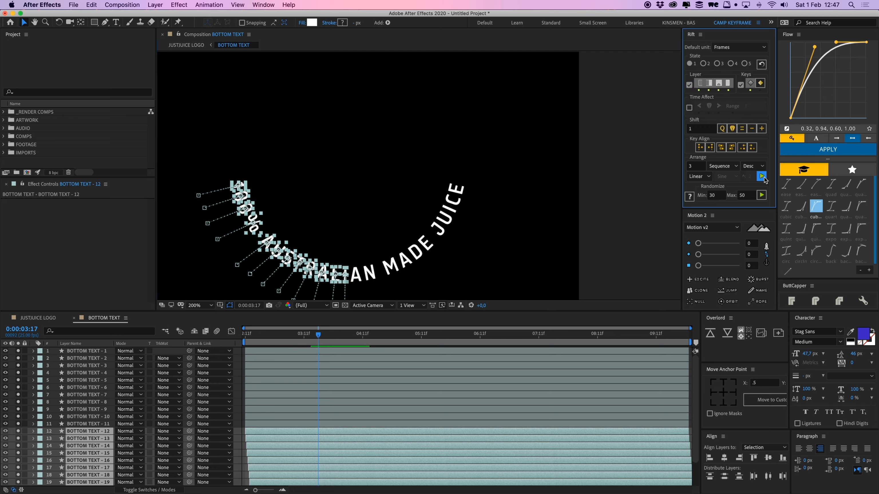
left_click(293, 334)
left_click_drag(293, 334, 240, 338)
key("space")
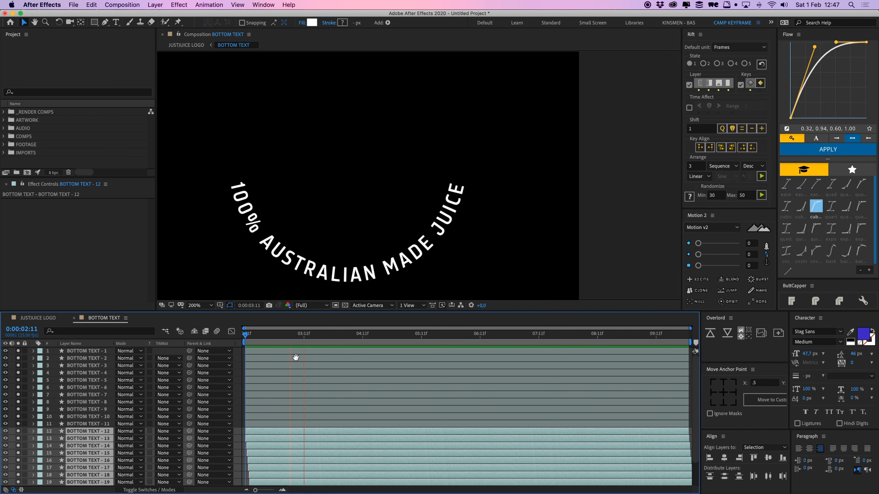
key("space")
key("super+z")
Sequence layers BOTTOM TEXT - 12 to 23 in ascending order with Rift and play back the stagger.
left_click(753, 166)
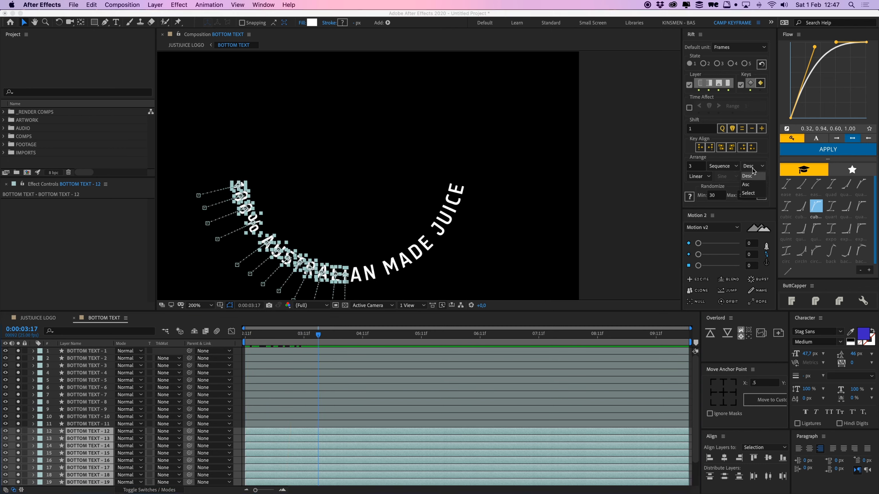
left_click(752, 182)
left_click(763, 177)
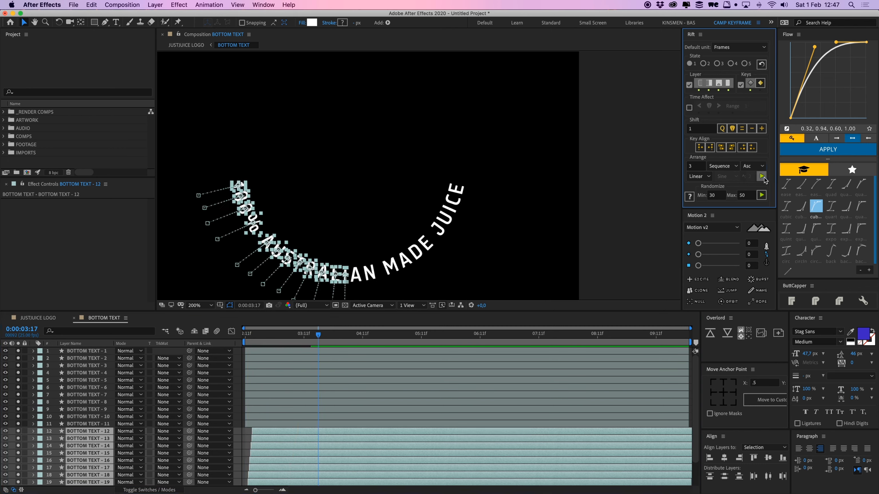
scroll(262, 433, "down", 4)
left_click(253, 407)
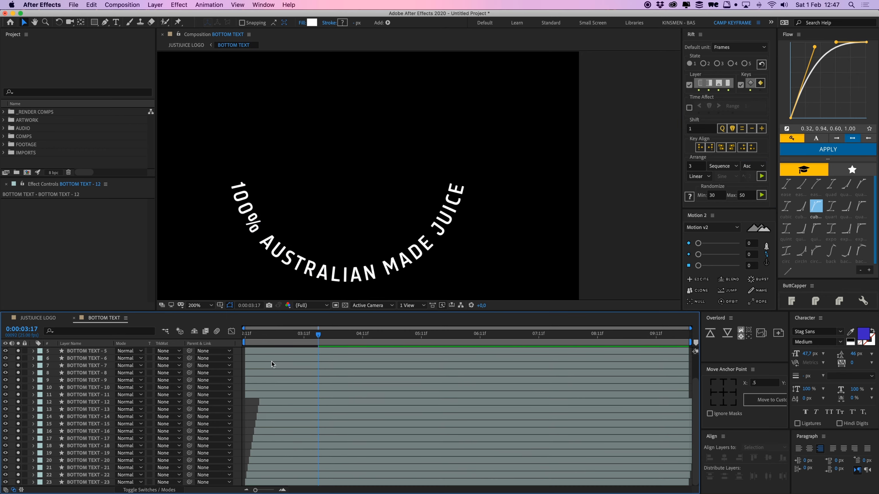
left_click_drag(274, 335, 233, 337)
key("space")
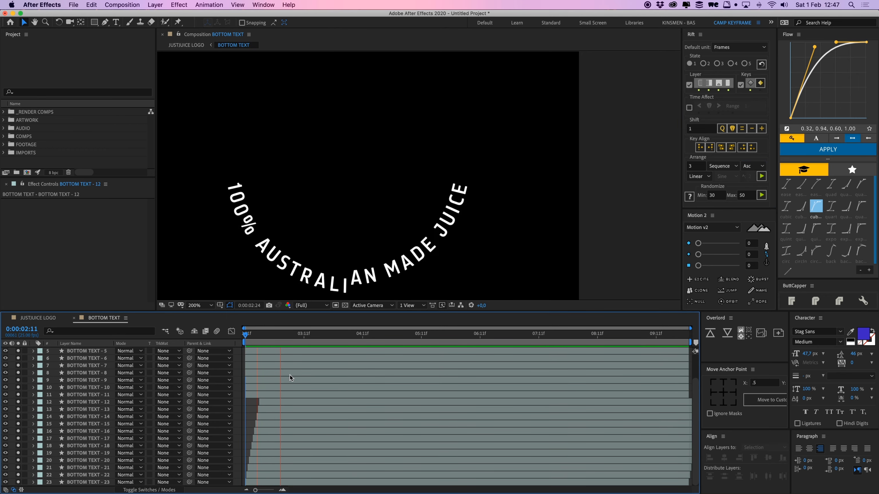
key("space")
Select layers BOTTOM TEXT - 1 to 11 and sequence them in descending order with Rift.
left_click(270, 395)
scroll(270, 397, "up", 4)
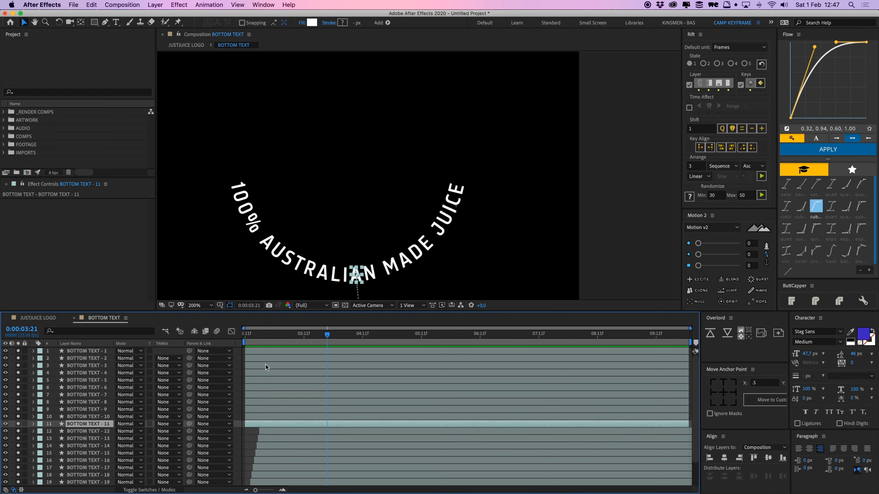
left_click(264, 350, "shift")
left_click(753, 166)
left_click(758, 181)
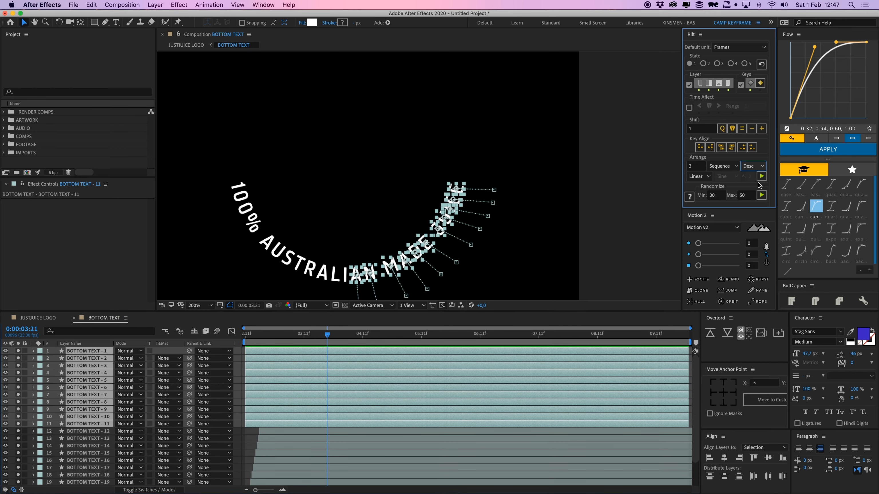
left_click(762, 176)
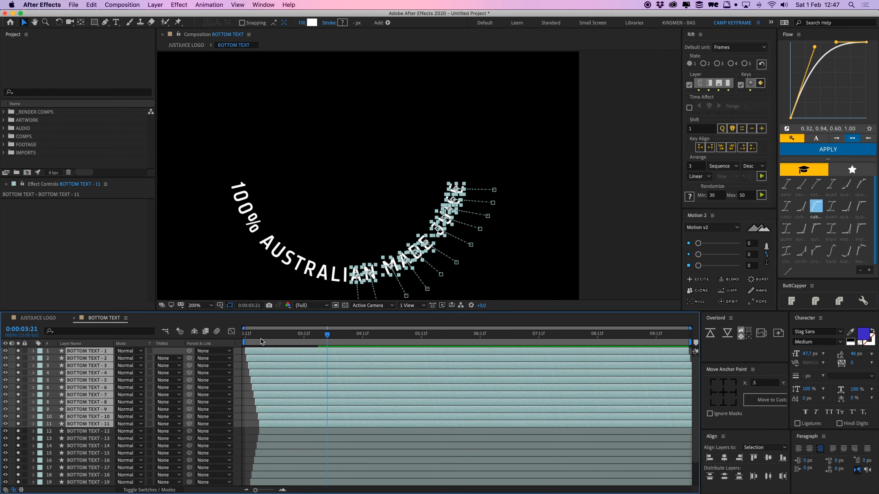
Play back the letter stagger in the BOTTOM TEXT composition and in the JUSTJUICE LOGO composition.
left_click_drag(263, 338, 234, 344)
key("space")
key("space")
left_click(36, 317)
left_click_drag(403, 338, 347, 339)
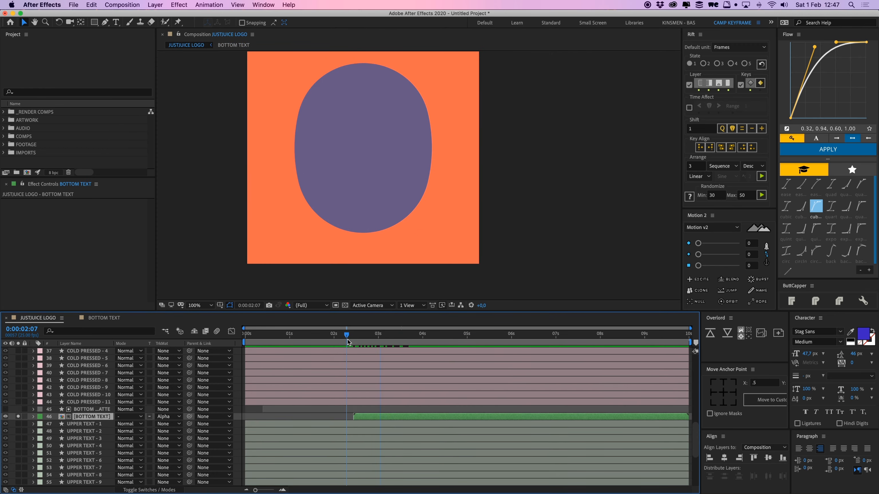
key("space")
key("space")
Widen the stagger in BOTTOM TEXT by reapplying the descending sequence to layers 1–11 and the ascending sequence to layers 12–23, and play it back.
left_click(97, 318)
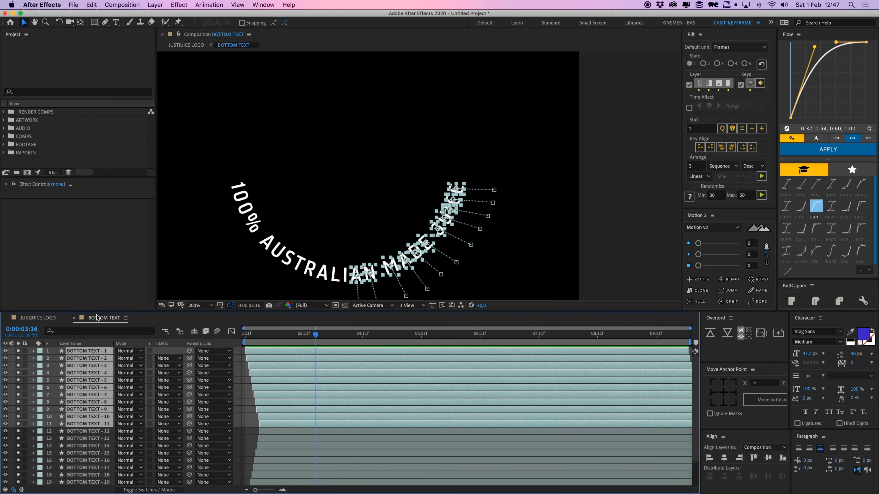
left_click(274, 432)
scroll(275, 433, "down", 2)
left_click(254, 483, "shift")
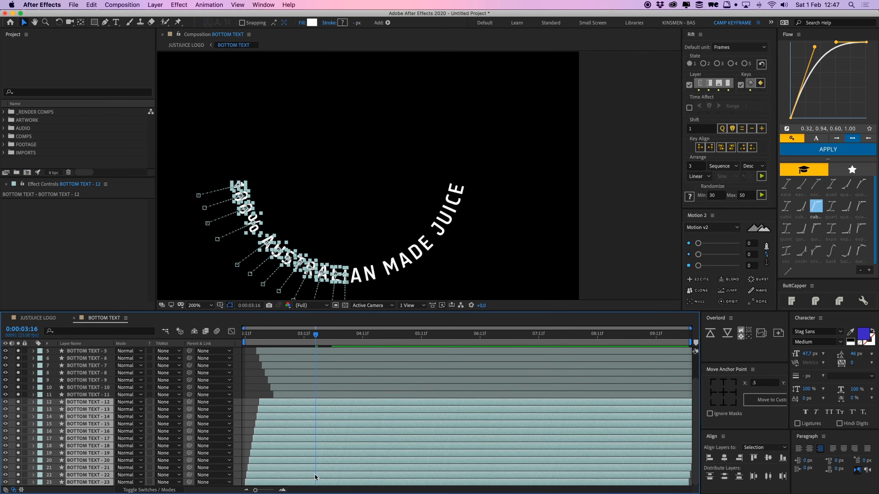
left_click(752, 166)
left_click(754, 182)
left_click(761, 176)
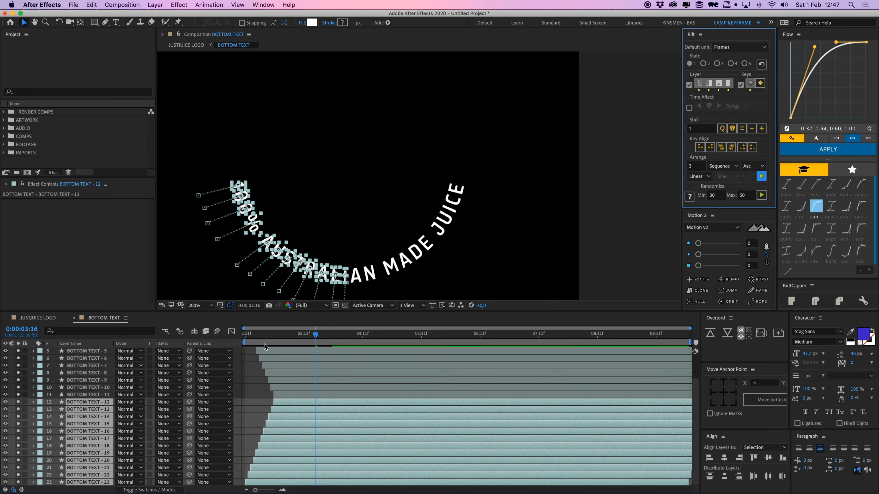
left_click(243, 335)
key("space")
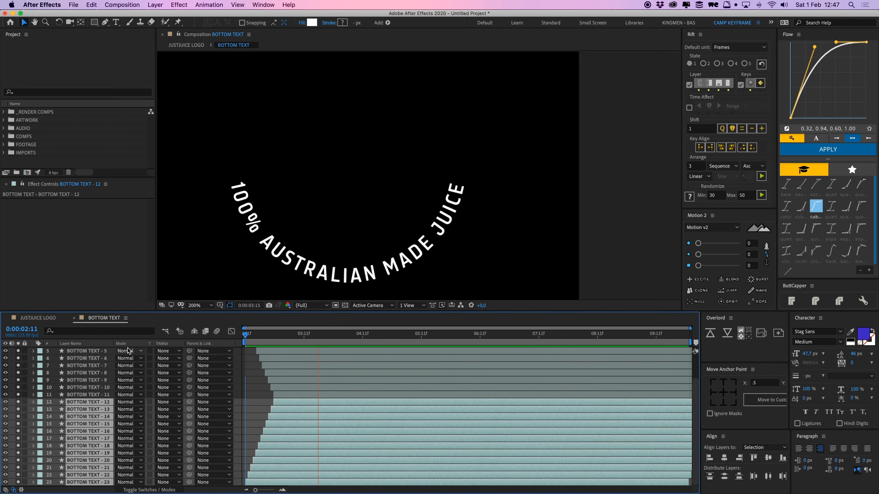
key("space")
Reveal the Position keyframes of all BOTTOM TEXT letter layers and move every ending keyframe about 7 frames earlier.
left_click(262, 395)
key("p")
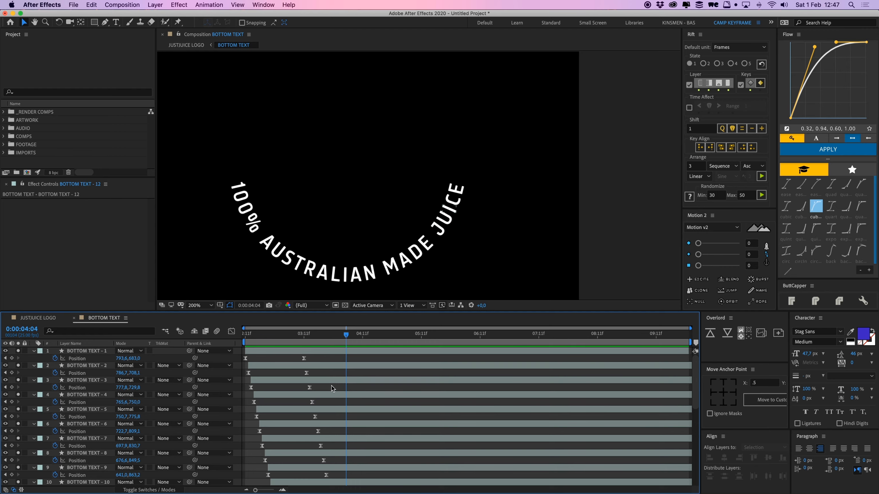
key("grave")
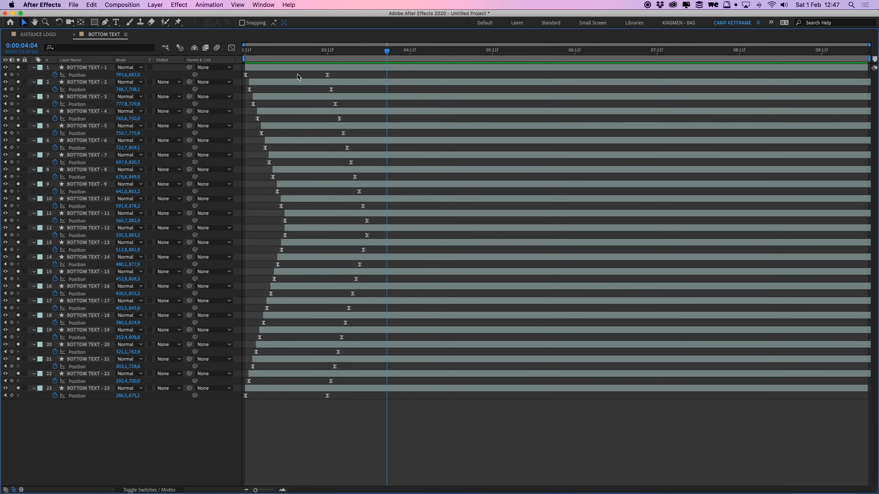
left_click_drag(297, 74, 305, 402)
Apply the 0.32, 0.94, 0.60, 1.00 Flow easing curve to all letters' Position keyframes and play back the animation from 0:00:02:11.
left_click_drag(423, 427, 215, 57)
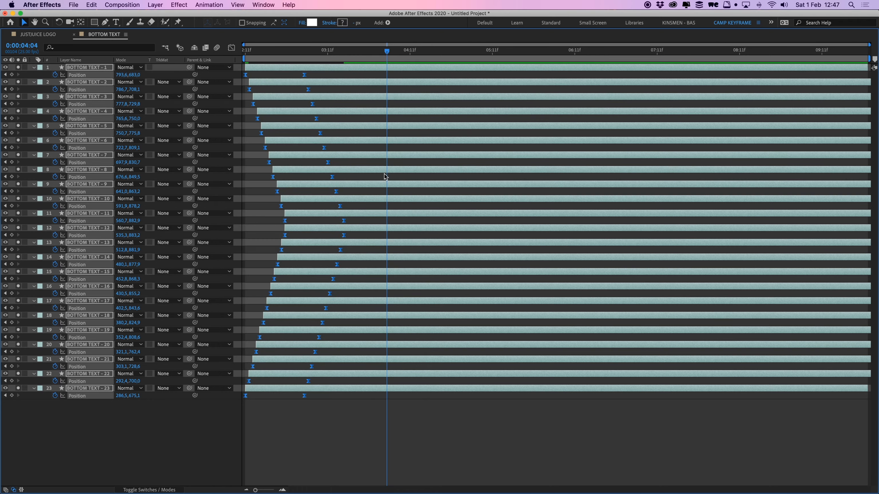
key("grave")
left_click(840, 155)
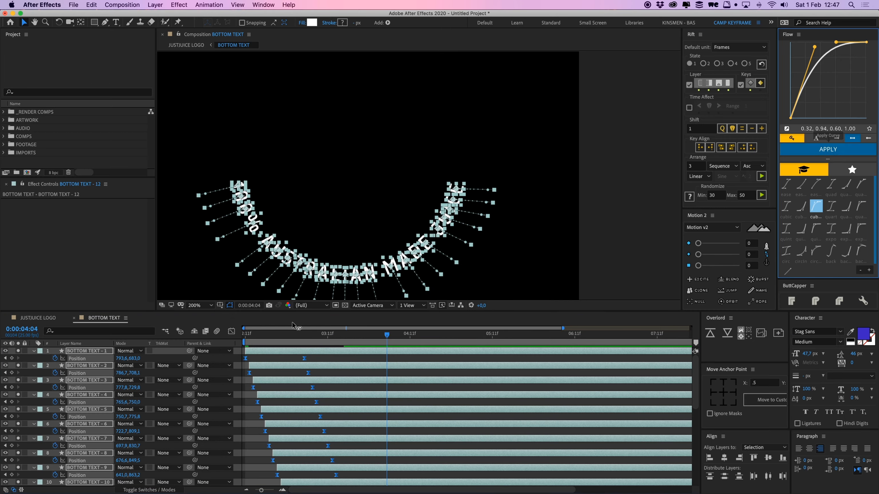
left_click_drag(262, 335, 245, 335)
left_click(248, 399)
key("space")
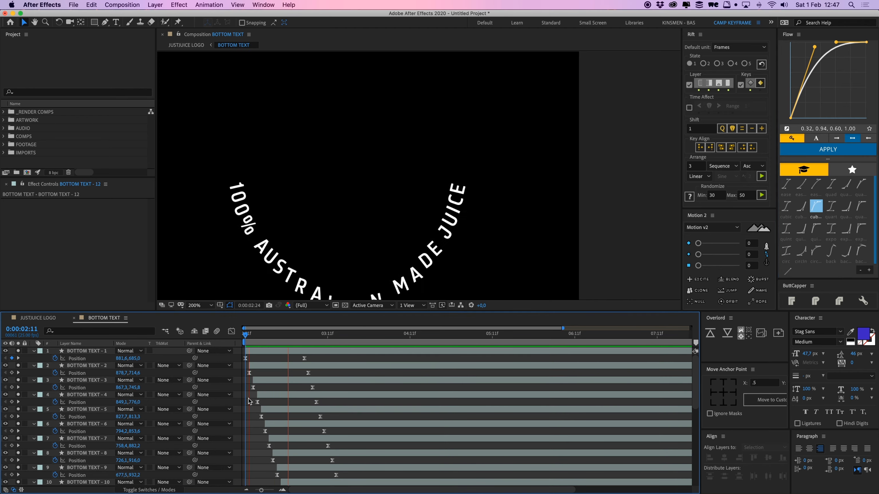
Play back the eased BOTTOM TEXT animation in the JUSTJUICE LOGO composition from just before the letters begin sliding in.
key("space")
left_click(37, 319)
left_click_drag(265, 337, 255, 337)
scroll(324, 390, "down", 10)
scroll(325, 389, "up", 2)
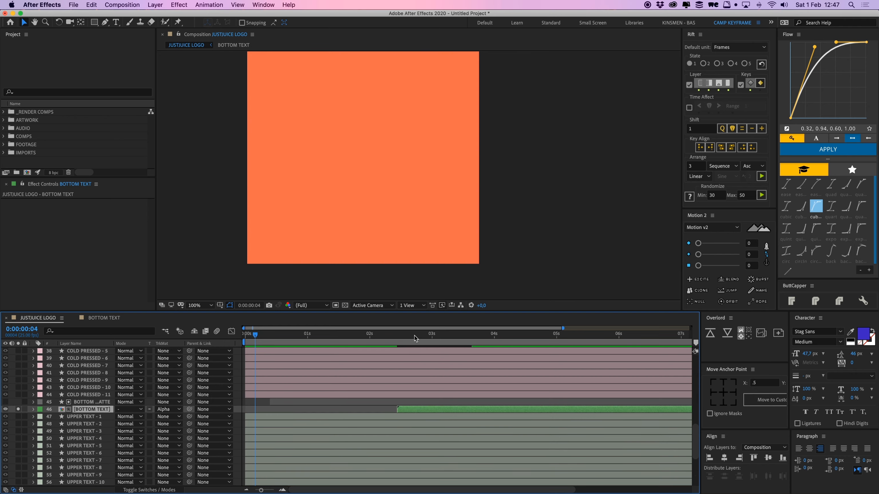
left_click(390, 336)
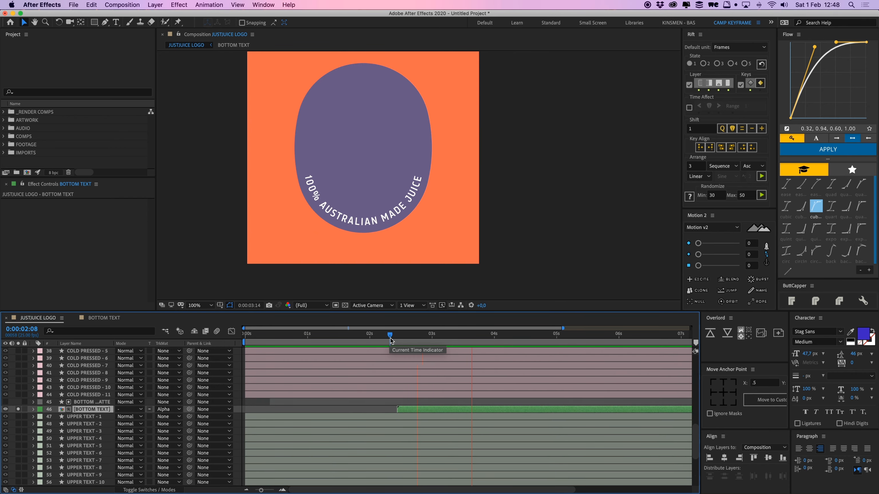
left_click_drag(390, 338, 389, 339)
key("space")
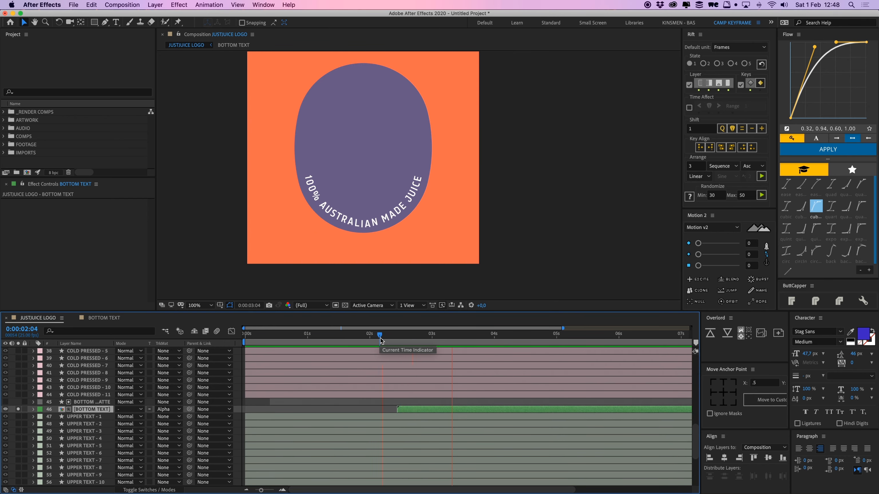
key("space")
left_click(374, 409)
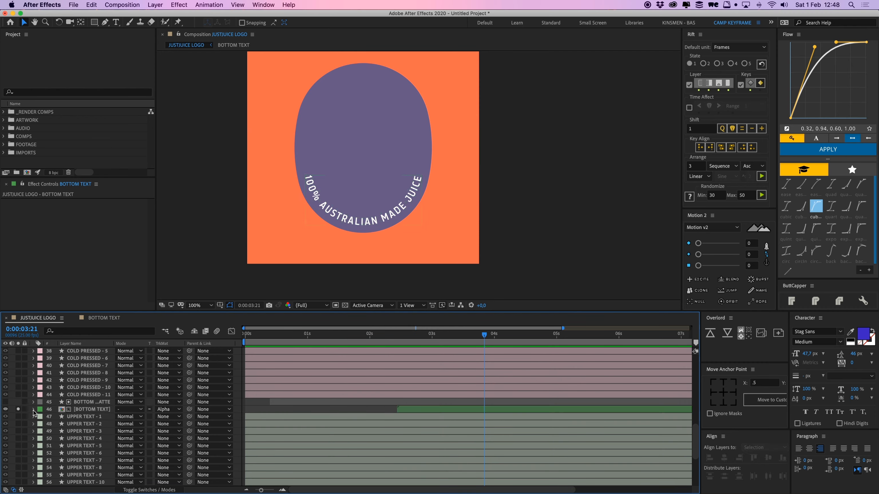
Solo the UPPER TEXT layers 1–22 so the upper arc of letters shows inside the badge.
left_click(86, 416)
scroll(87, 412, "down", 6)
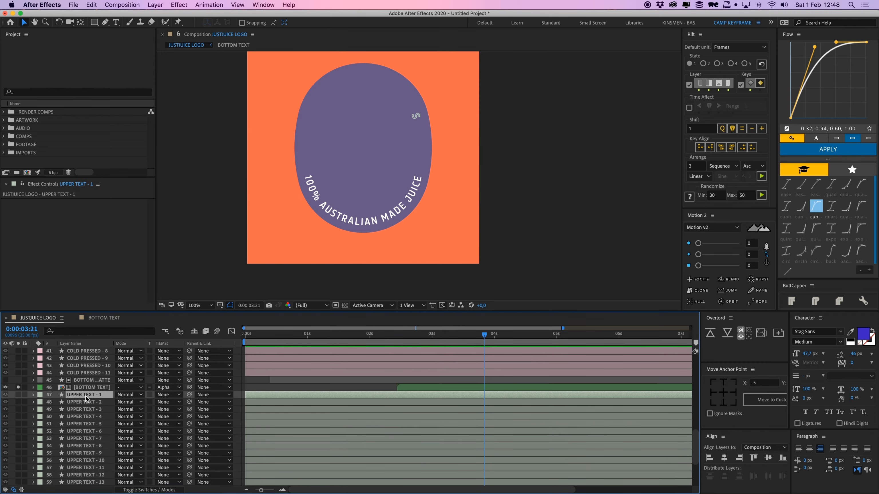
left_click(86, 469, "shift")
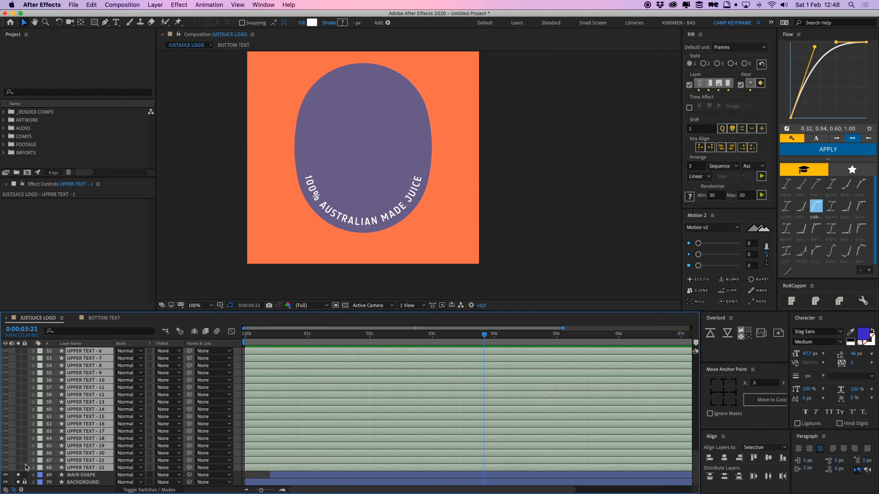
left_click(523, 213)
key("space")
left_click_drag(433, 131, 446, 192)
scroll(446, 193, "up", 2)
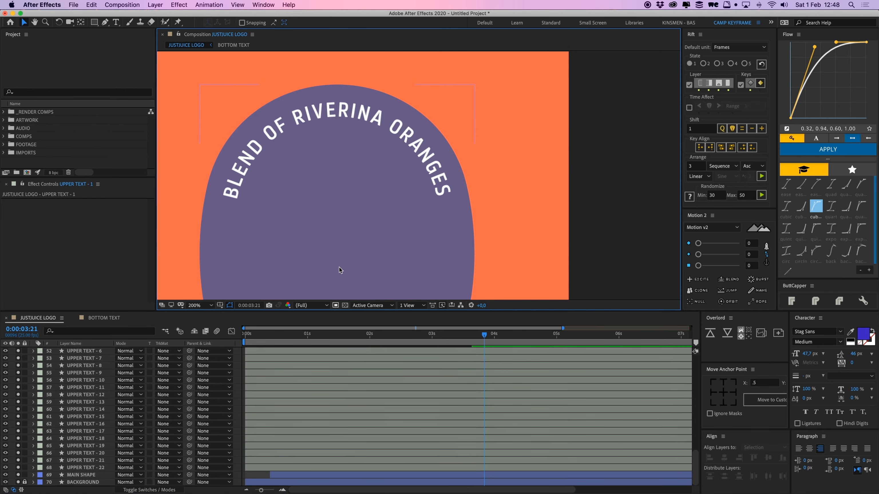
Add Position keyframes to all UPPER TEXT letter layers at 0:00:03:21 and move them about 22 frames later.
left_click(231, 191)
scroll(348, 433, "up", 5)
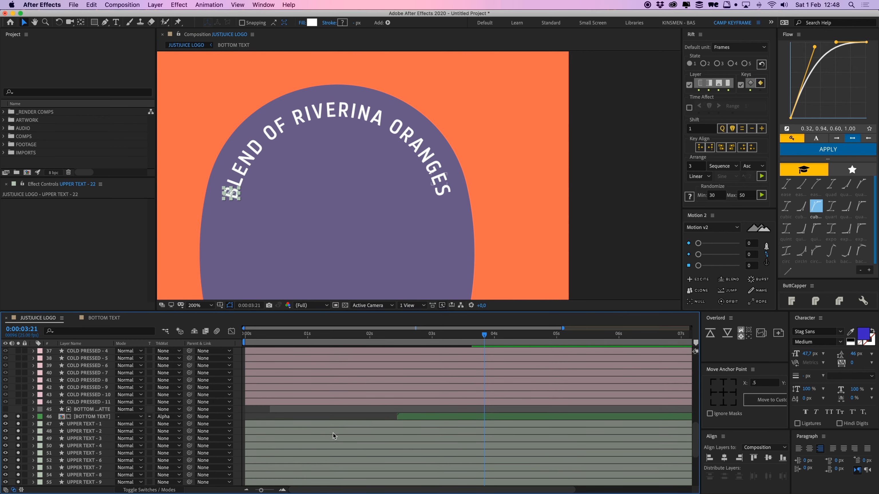
left_click(298, 425, "shift")
key("space")
left_click_drag(382, 243, 373, 293)
key("space")
left_click_drag(334, 200, 361, 198)
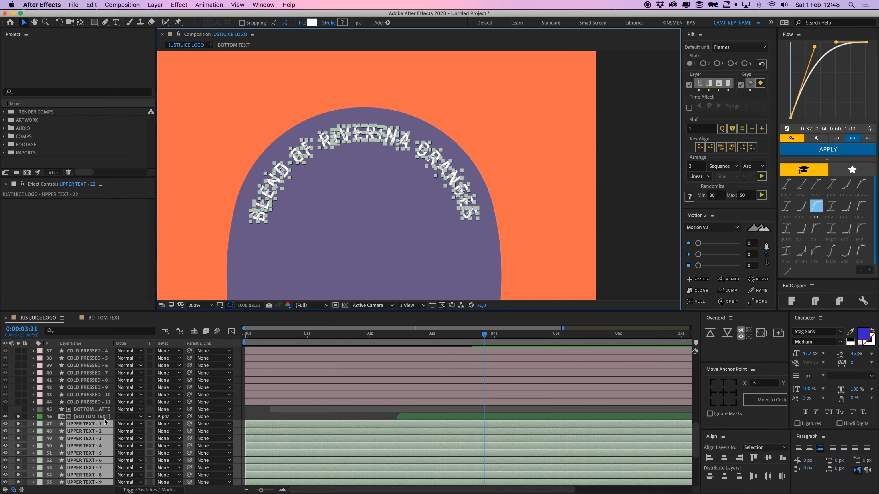
key("alt+p")
left_click_drag(484, 351, 524, 351)
Move each letter of BLEND OF RIVERINA ORANGES outward beyond the badge edge at 0:00:03:21, keeping the arc shape.
key("period")
left_click_drag(368, 242, 275, 225)
left_click_drag(387, 194, 303, 156)
left_click_drag(399, 172, 351, 107)
left_click_drag(402, 191, 375, 112)
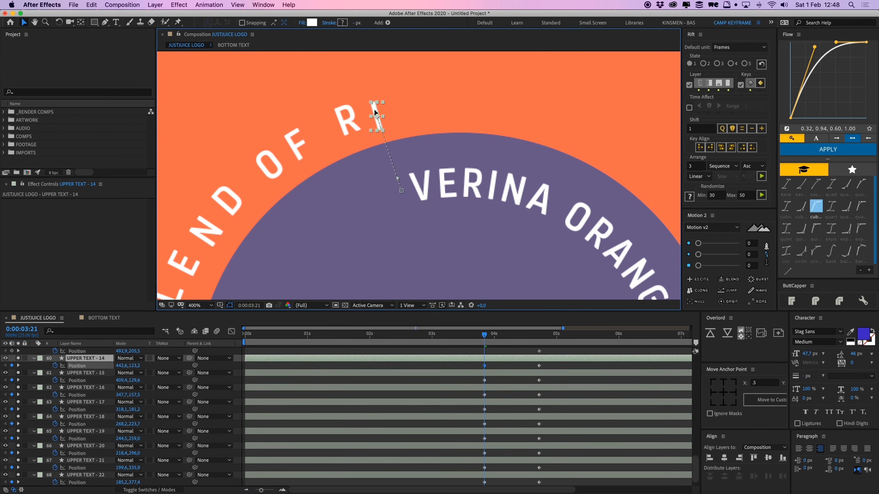
left_click_drag(472, 183, 471, 95)
left_click_drag(495, 178, 504, 92)
left_click_drag(514, 188, 535, 99)
left_click_drag(401, 217, 471, 156)
left_click_drag(425, 267, 513, 222)
key("comma")
key("comma")
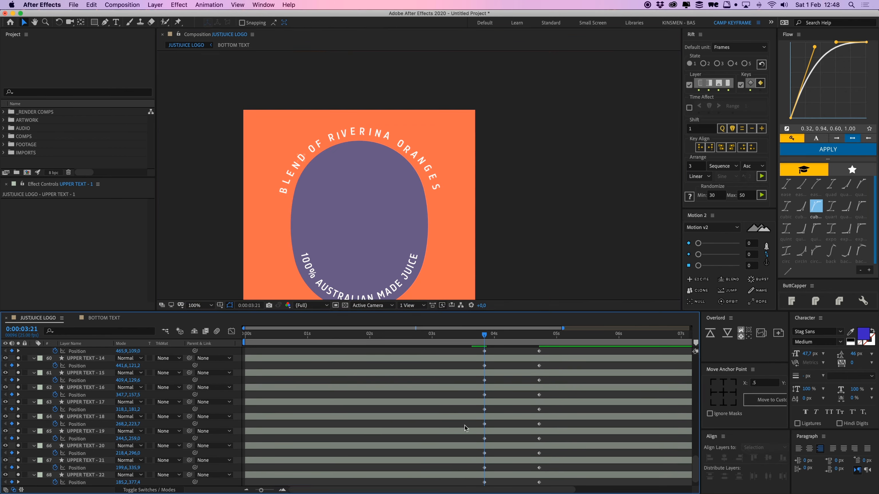
Trim the start of all UPPER TEXT letter layers to 0:00:03:21 and apply the 0.32, 0.94, 0.60, 1.00 easing curve to their Position keyframes.
left_click_drag(553, 154, 679, 478)
key("alt+[")
left_click(827, 149)
Precompose the upper letter layers as UPPER TEXT and shift the precomp earlier so it starts together with BOTTOM TEXT.
key("super+shift+c")
type("UPPER TEXT")
key("Return")
left_click_drag(485, 468, 397, 468)
left_click_drag(359, 207, 365, 178)
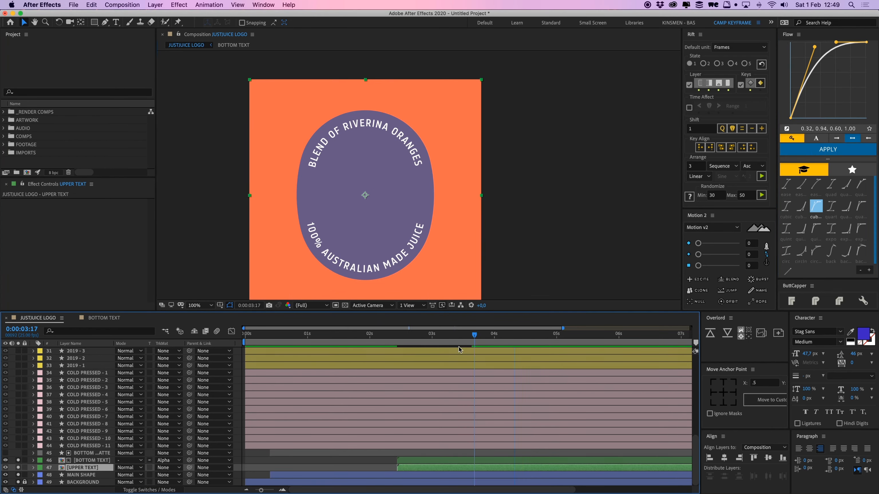
Duplicate the oval matte layer, use the copy as the UPPER TEXT layer's alpha matte, and open the UPPER TEXT composition.
left_click_drag(523, 336, 425, 335)
key("super+d")
left_click_drag(92, 453, 89, 471)
double_click(83, 475)
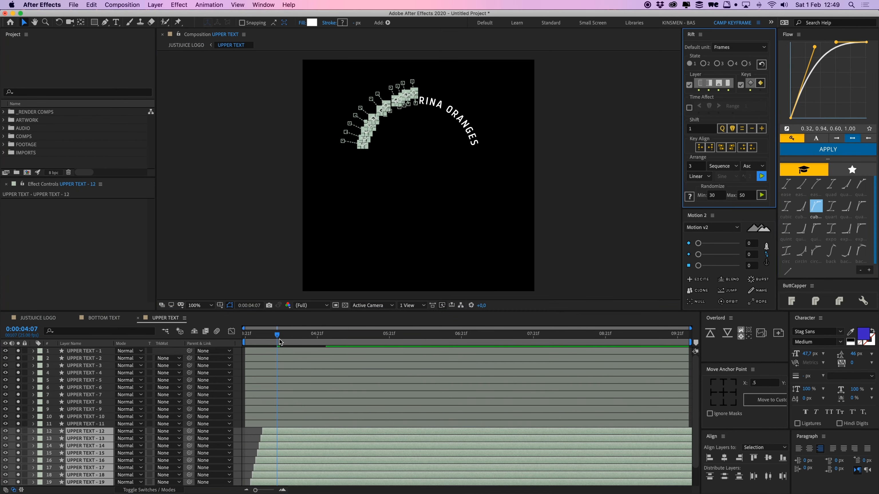
Sequence the upper text letter layers in descending order with linear spacing and preview the stagger.
left_click(753, 166)
left_click(750, 174)
left_click(762, 176)
key("space")
Return to the JUSTJUICE LOGO composition and preview the upper and lower curved text reveal from around two seconds.
left_click(38, 318)
left_click(391, 336)
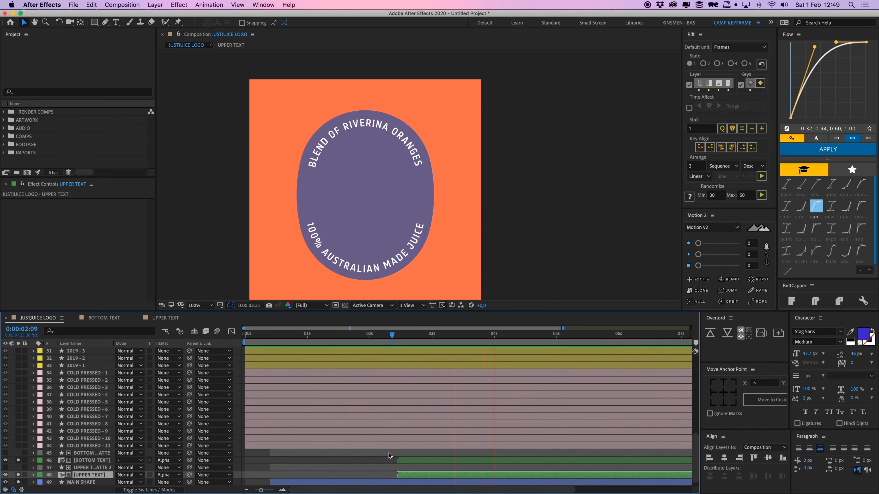
left_click(388, 459)
mouse_move(392, 337)
left_mouse_down()
mouse_move(422, 338)
mouse_move(400, 343)
left_mouse_up()
key("space")
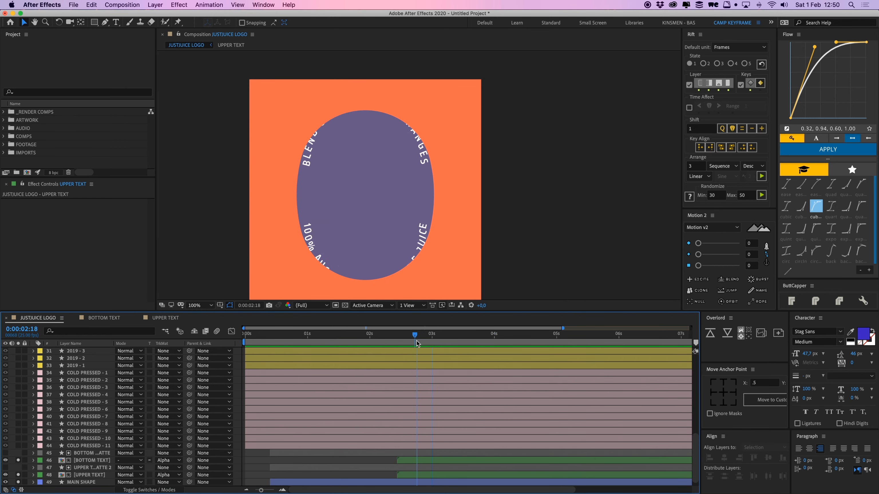
left_click(388, 343)
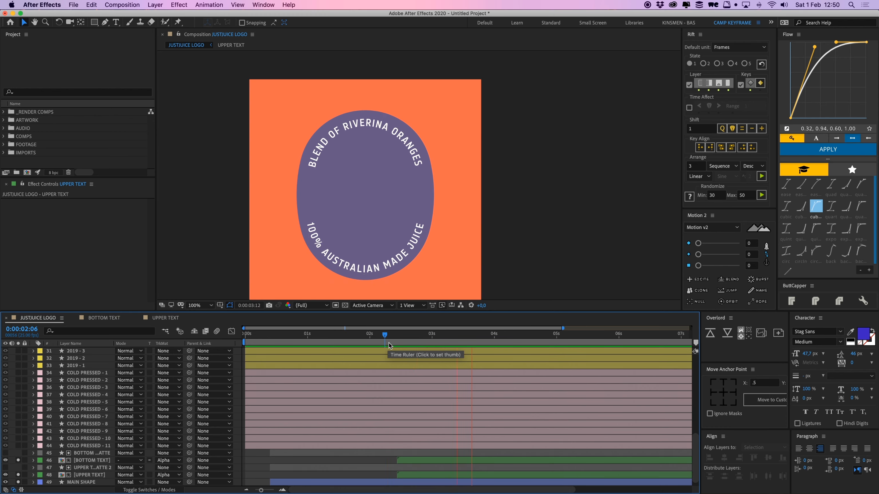
left_click(429, 338)
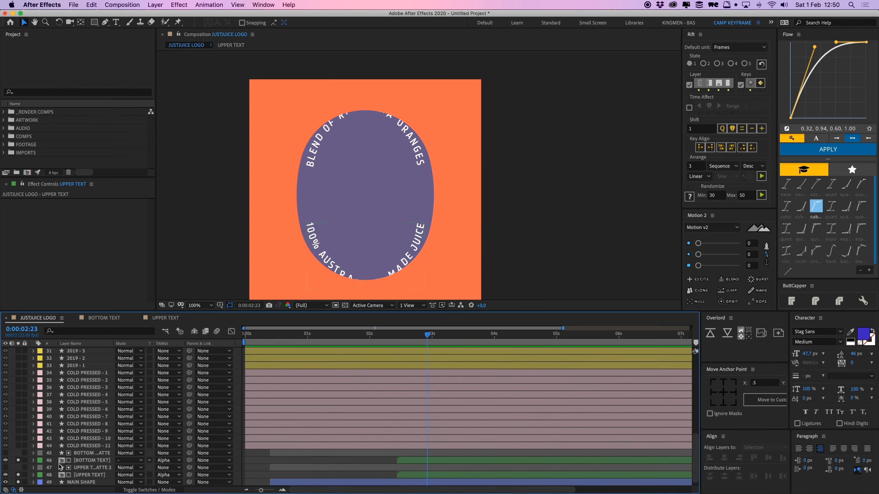
Unsolo the curved text and oval layers so all logo artwork shows, and preview the animation from 0:00:02:04.
left_click(89, 454)
scroll(108, 438, "up", 10)
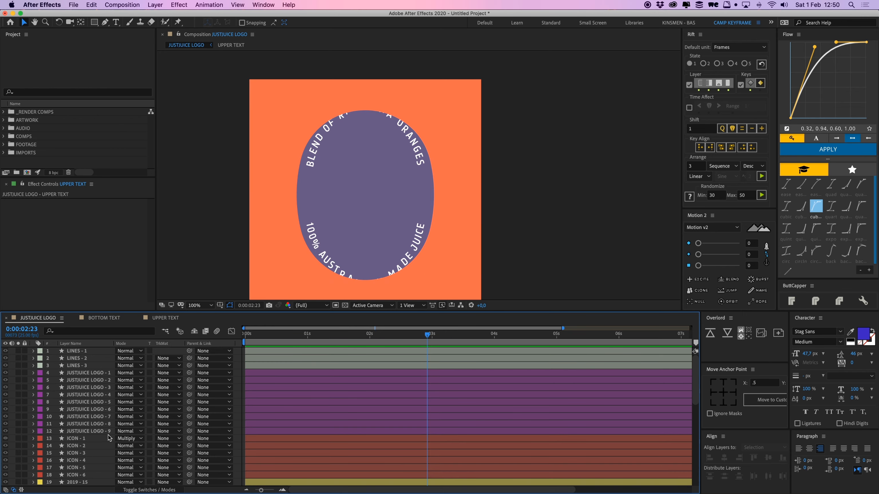
scroll(108, 438, "down", 10)
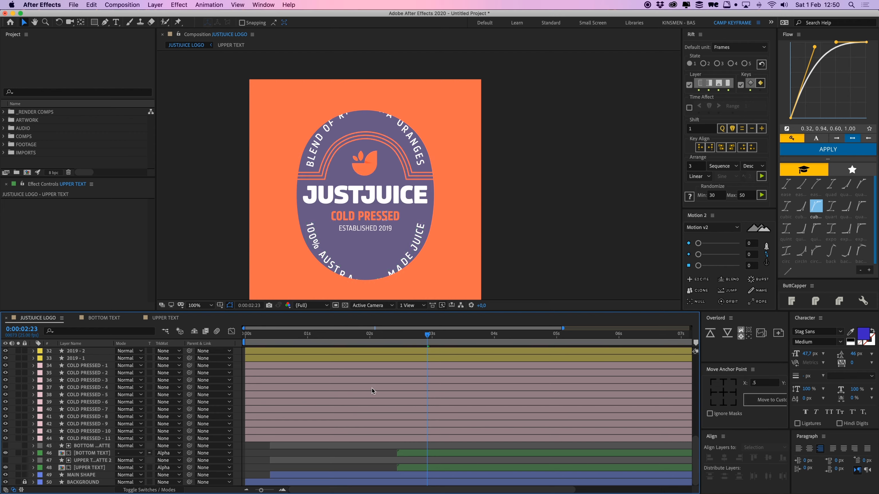
left_click_drag(428, 339, 377, 342)
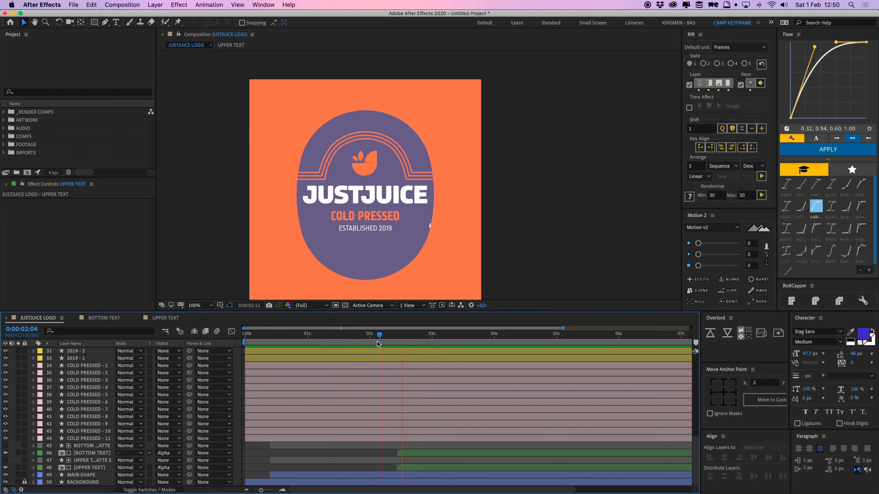
key("space")
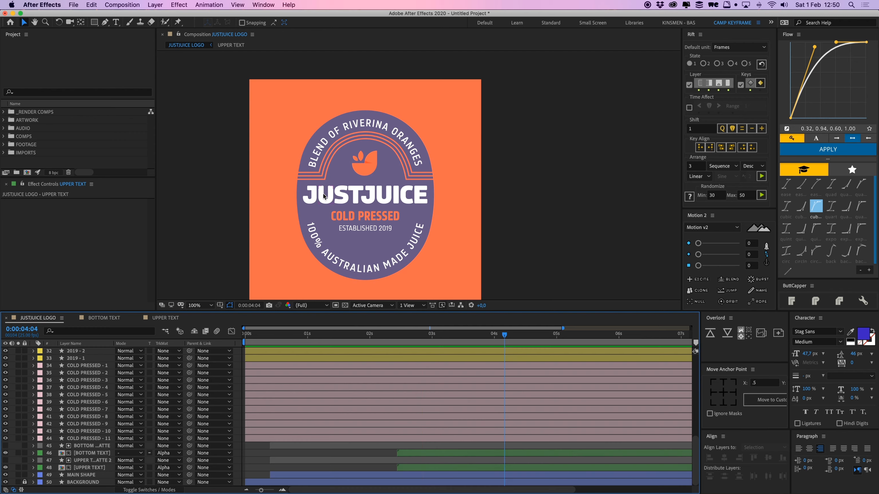
Add Position keyframes to all nine JUSTJUICE letters at 0:00:04:04 and shift those keyframes slightly later in time.
left_click(314, 202)
key("period")
left_click_drag(327, 205, 357, 197)
left_click(263, 218, "shift")
left_click(293, 223, "shift")
left_click(322, 221, "shift")
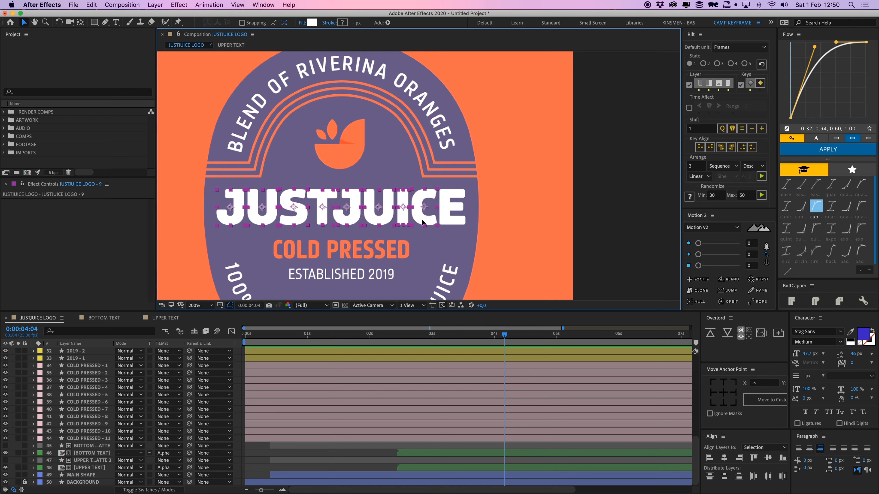
left_click(453, 223, "shift")
key("p")
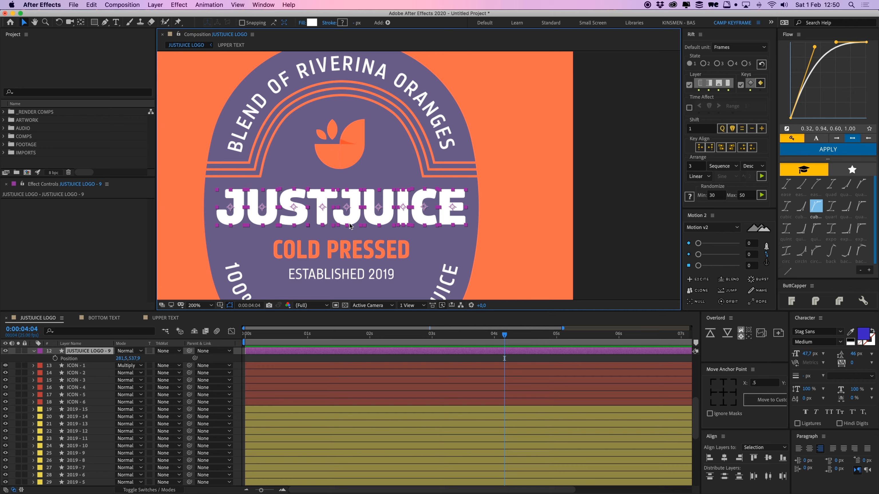
left_click(55, 358)
scroll(515, 363, "up", 4)
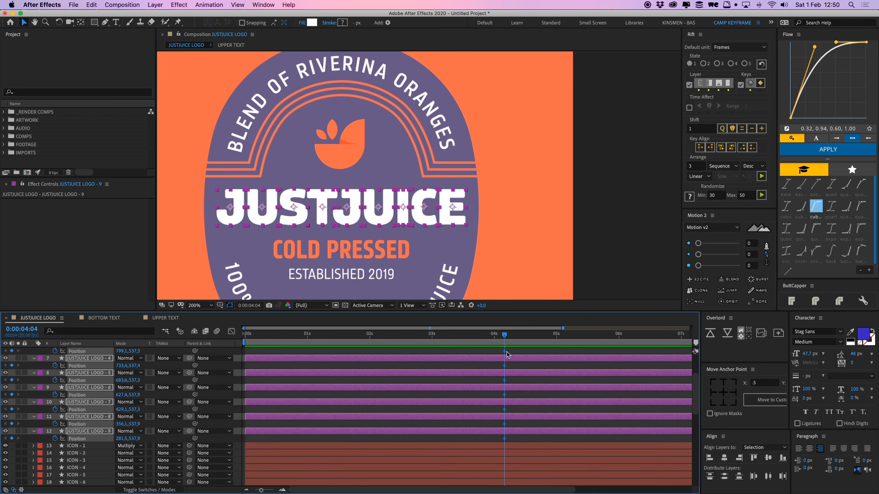
left_click_drag(505, 352, 437, 342)
left_click(449, 351)
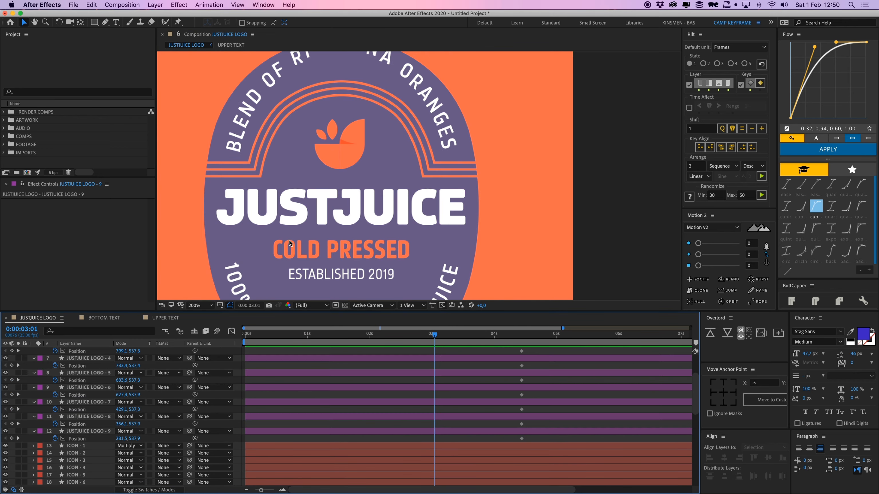
Lower the four letters of JUST by 50 px at 0:00:03:01 to set their starting positions.
left_click(237, 217)
left_click(261, 221, "shift")
left_click(293, 218, "shift")
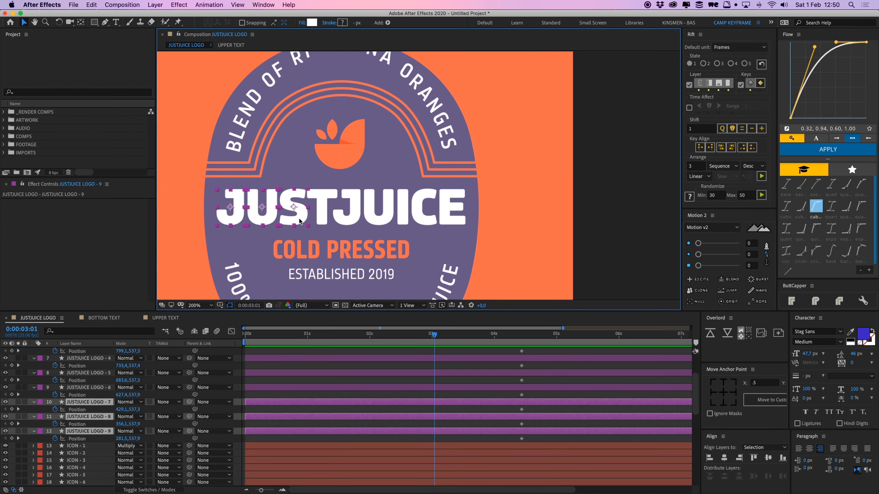
left_click(326, 219, "shift")
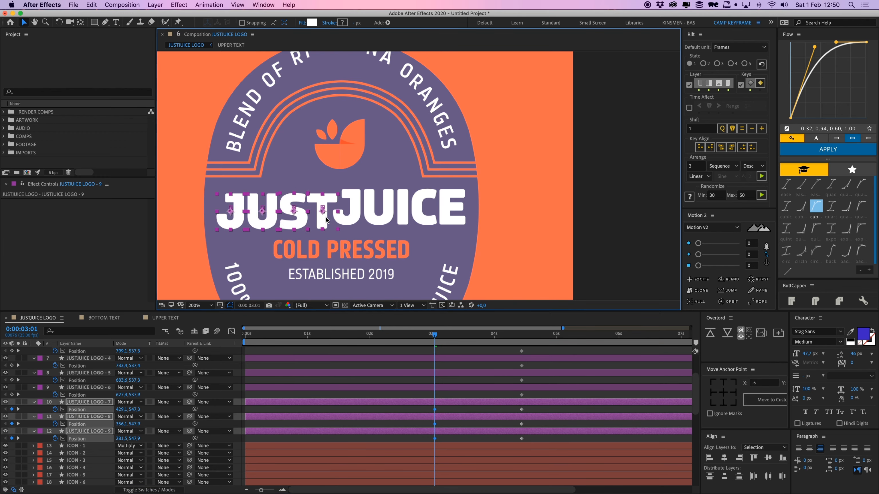
key("shift+Down")
key("shift+Down")
key("shift+Down")
key("shift+Down")
key("shift+Down")
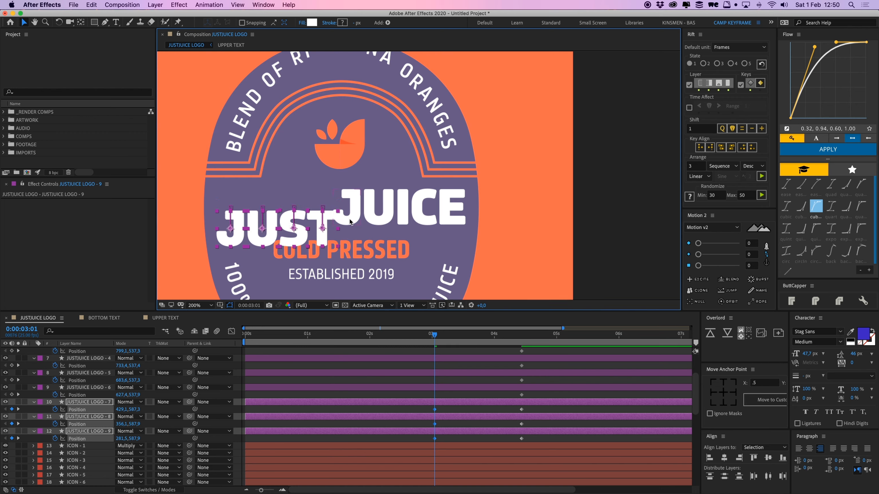
Raise the five letters of JUICE by 50 px at 0:00:03:01 to set their starting positions.
left_click(358, 214)
left_click(379, 212, "shift")
left_click(404, 213, "shift")
left_click(425, 221, "shift")
left_click(454, 225, "shift")
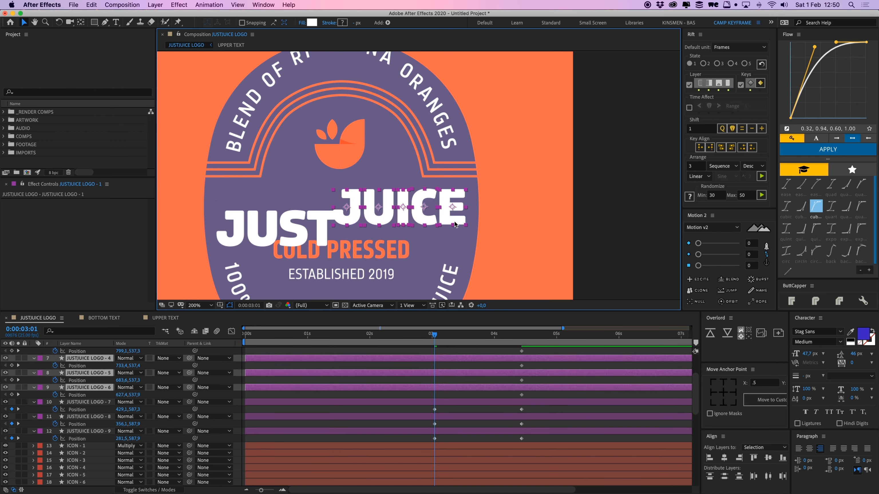
key("shift+Up")
key("shift+Up")
key("shift+Up")
key("shift+Up")
key("shift+Up")
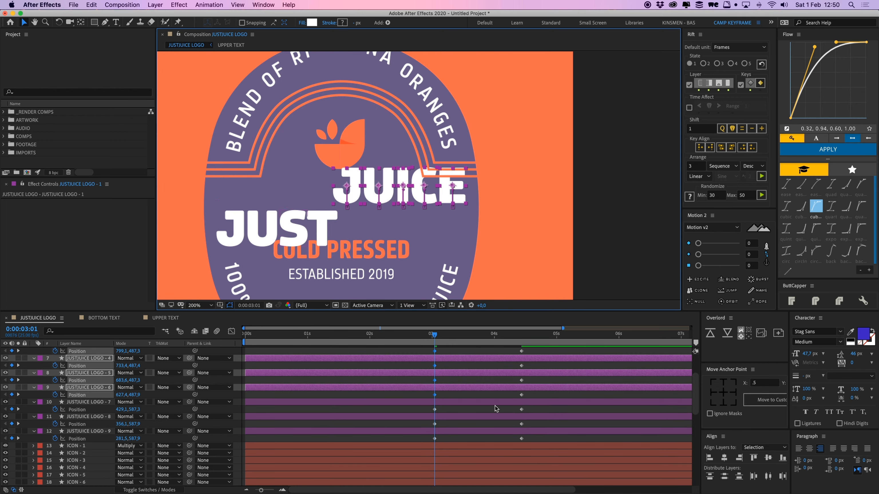
Trim all JUSTJUICE letter layers to start at 0:00:03:01, apply the 0.32, 0.94, 0.60, 1.00 easing to their Position keyframes, and preview.
left_click(455, 431, "shift")
scroll(451, 393, "up", 3)
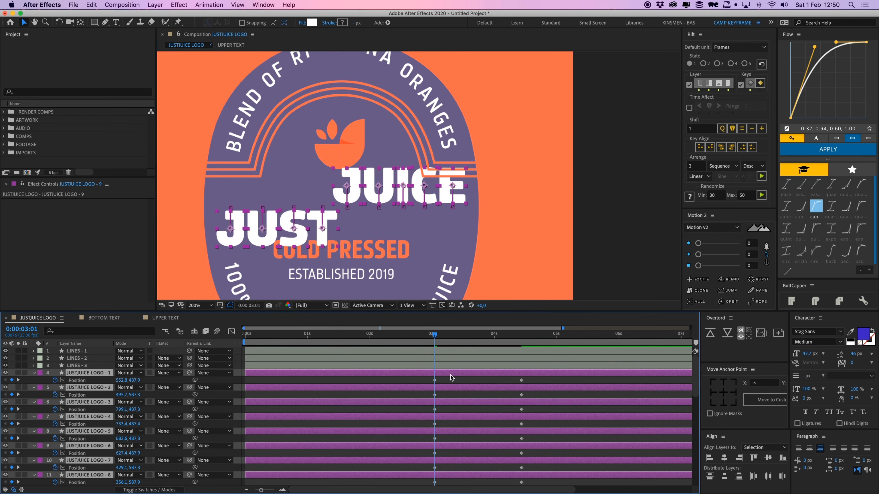
left_click_drag(414, 374, 553, 489)
scroll(571, 444, "down", 3)
scroll(571, 444, "down", 2)
left_click_drag(389, 444, 550, 447)
left_click(832, 152)
left_click(401, 360)
left_click_drag(437, 337, 427, 341)
key("space")
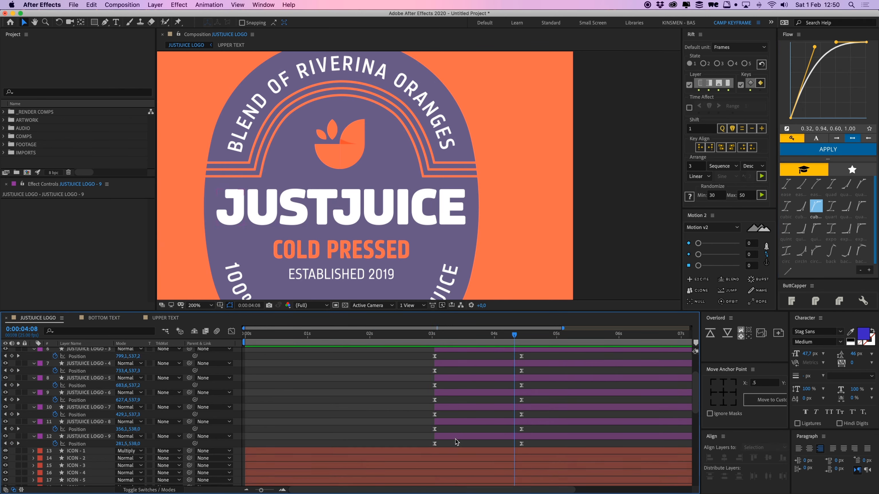
Select the five JUICE letter layers and group them together above the T of JUST in the layer stack.
left_click(323, 204)
scroll(517, 448, "up", 3)
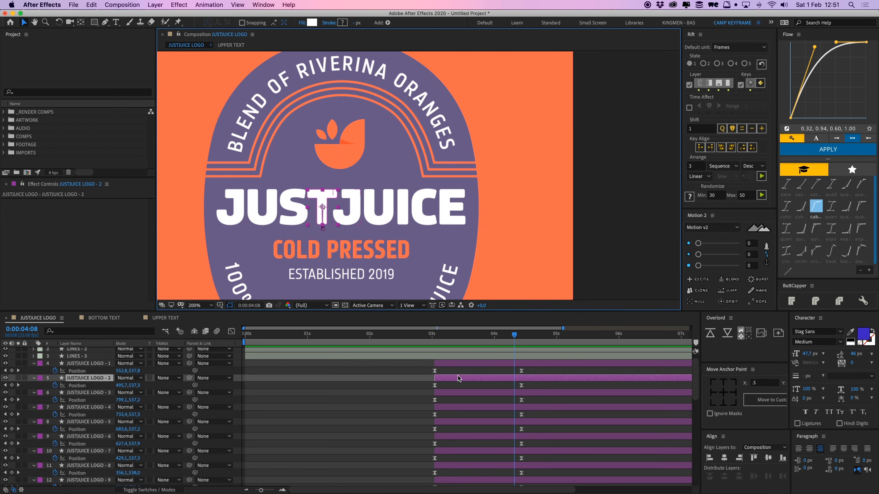
left_click(453, 363)
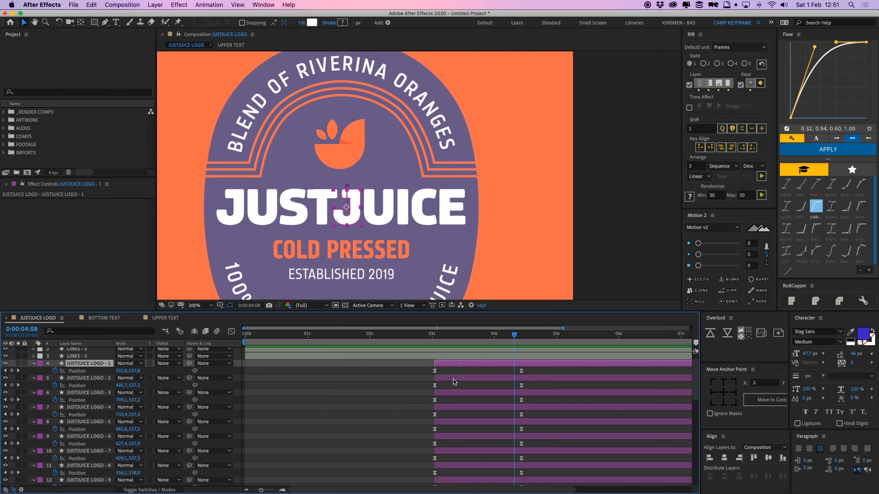
left_click(382, 220, "shift")
left_click(404, 220, "shift")
left_click(423, 220, "shift")
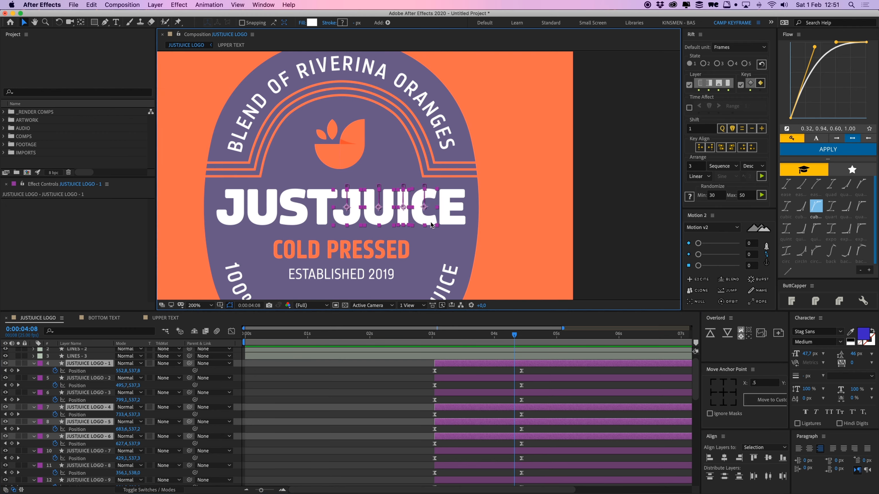
left_click(447, 221, "shift")
key("super+alt+Up")
key("super+alt+Down")
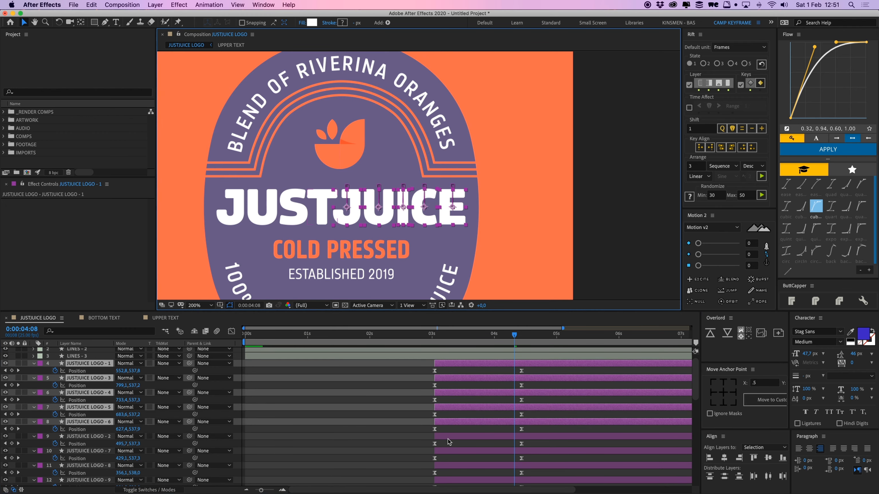
Stagger the JUST letter layers one frame apart from the J to the T and preview the animation.
left_click(445, 436)
scroll(445, 435, "down", 2)
left_click(448, 429)
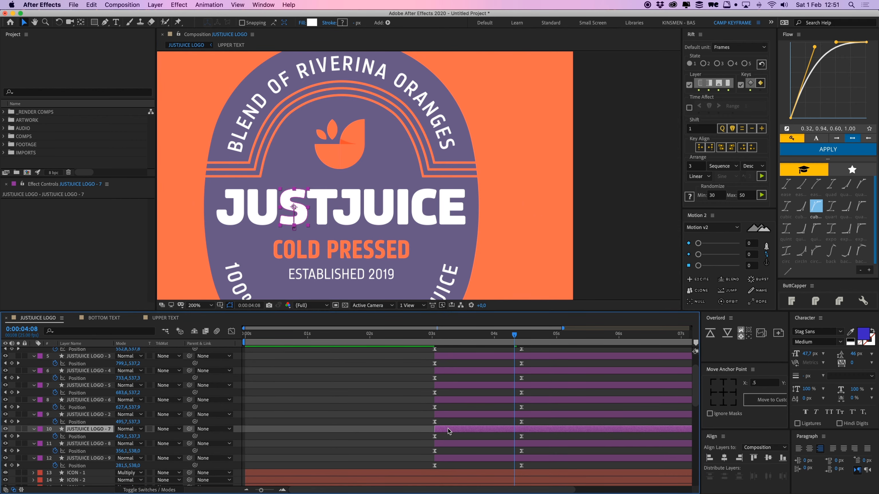
left_click(447, 445)
left_click(446, 463)
left_click(447, 461)
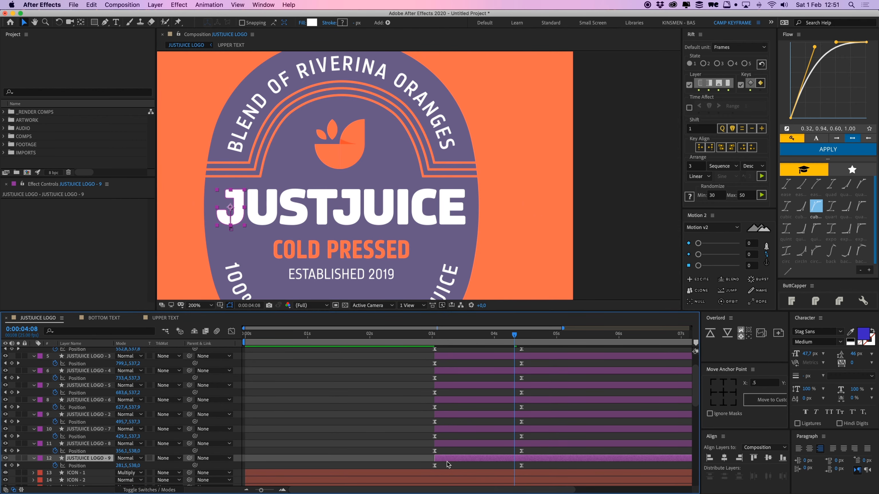
left_click_drag(442, 445, 452, 417)
left_click_drag(446, 337, 429, 342)
key("space")
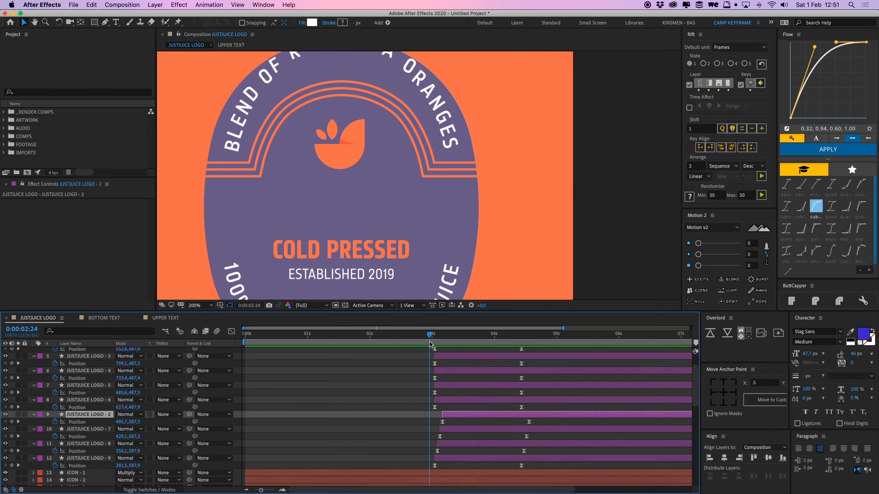
Restagger the JUST letter layers one frame apart so the T starts first and the J last.
scroll(443, 451, "up", 2)
left_click_drag(453, 415, 443, 445)
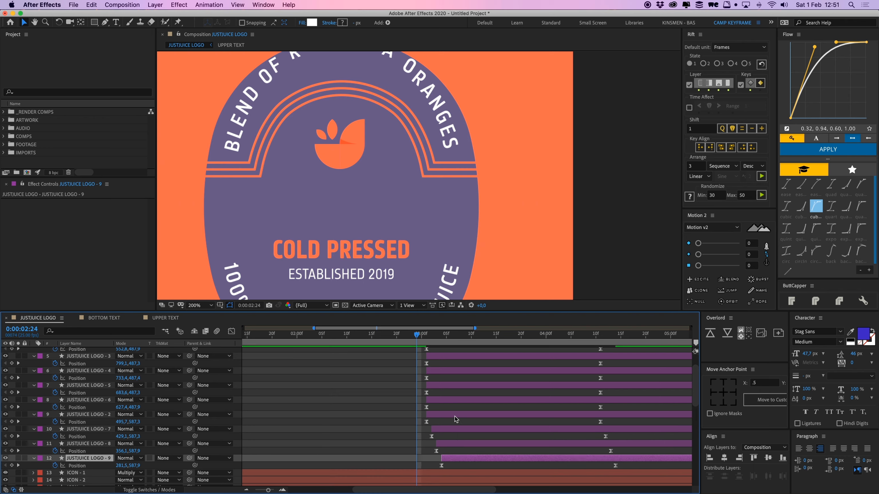
left_click_drag(421, 335, 451, 336)
Move the layer for the J of JUICE directly above the T of JUST in the layer stack.
left_click(356, 205)
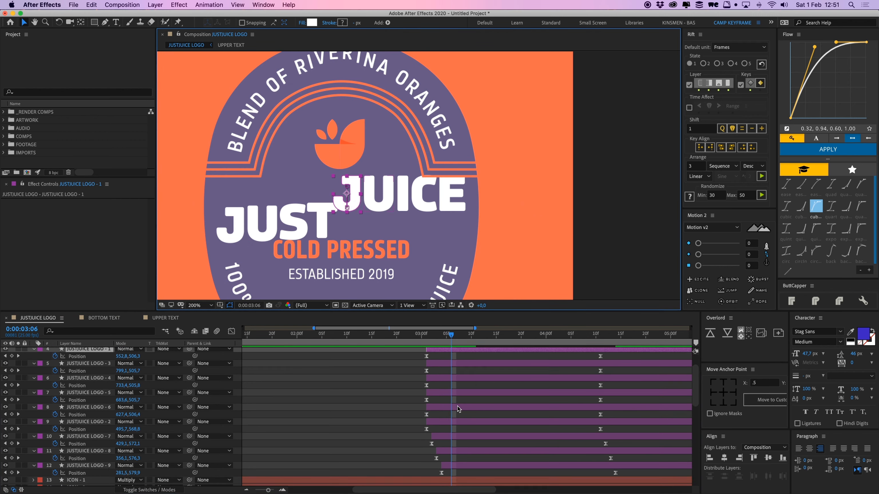
left_click(387, 207)
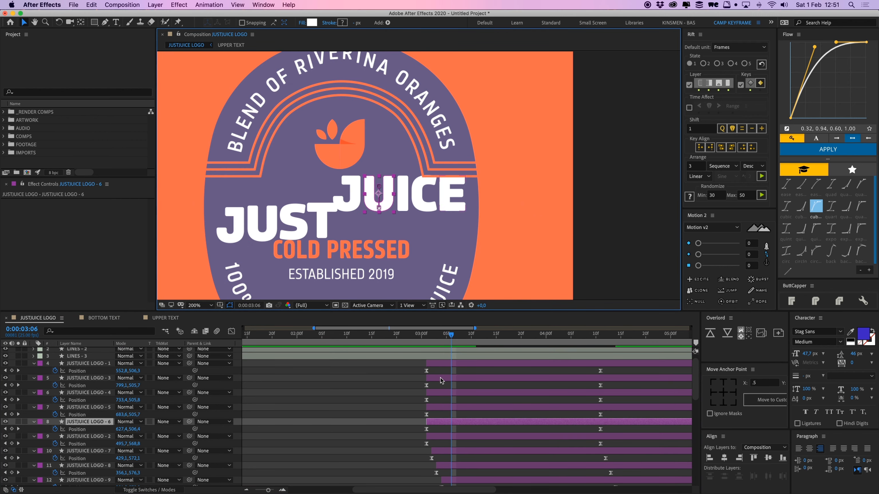
left_click(439, 364)
key("ctrl+[")
key("ctrl+[")
key("ctrl+[")
key("ctrl+[")
key("ctrl+[")
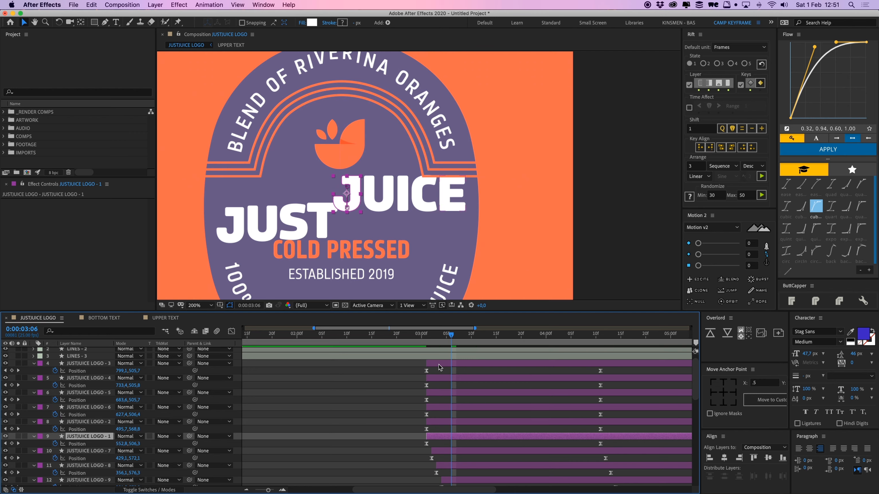
key("ctrl+]")
Stagger the JUICE letter layers one frame apart from the J to the E and preview the word's animation.
left_click(456, 409)
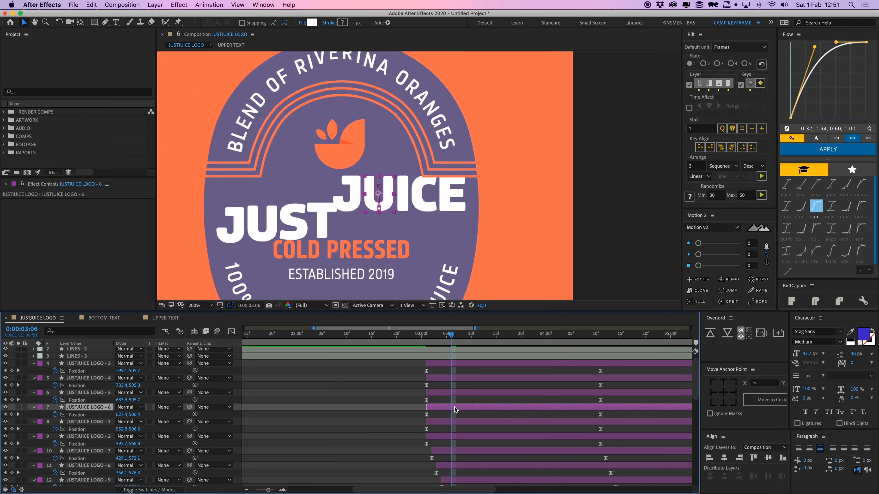
left_click(450, 395)
left_click_drag(436, 407, 386, 345)
key("space")
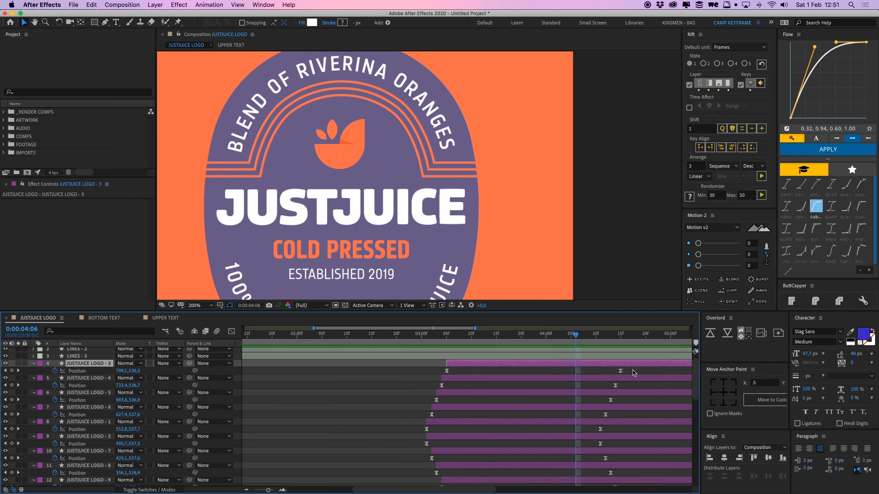
Move the ending Position keyframes of all JUSTJUICE letters about 16 frames earlier and select all of their Position keyframes.
scroll(632, 370, "down", 5)
left_click(615, 432)
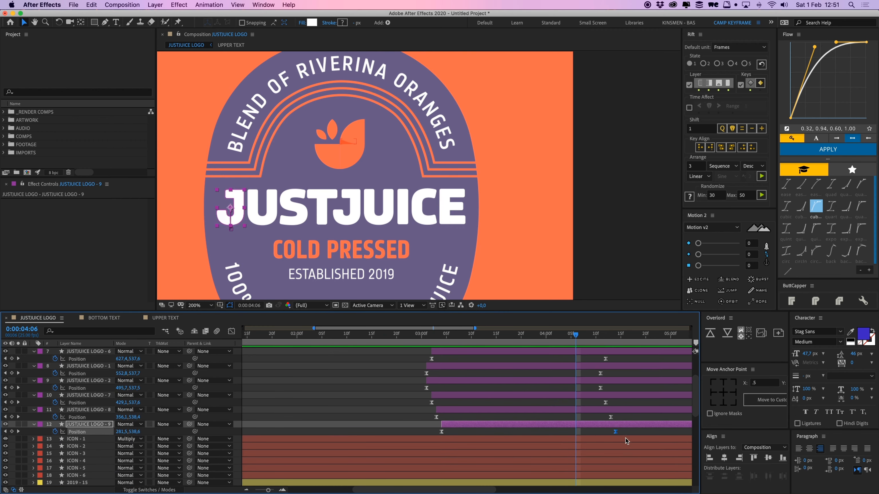
left_click_drag(636, 434, 562, 365)
left_click_drag(621, 381, 411, 463)
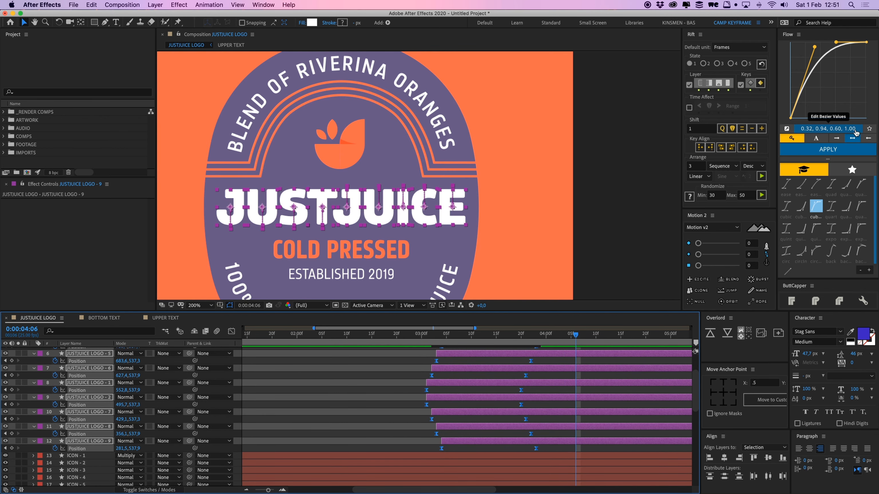
Apply the 0.32, 0.94, 0.60, 1.00 easing curve to the selected Position keyframes and preview the wordmark animation.
left_click(843, 149)
left_click(407, 338)
key("space")
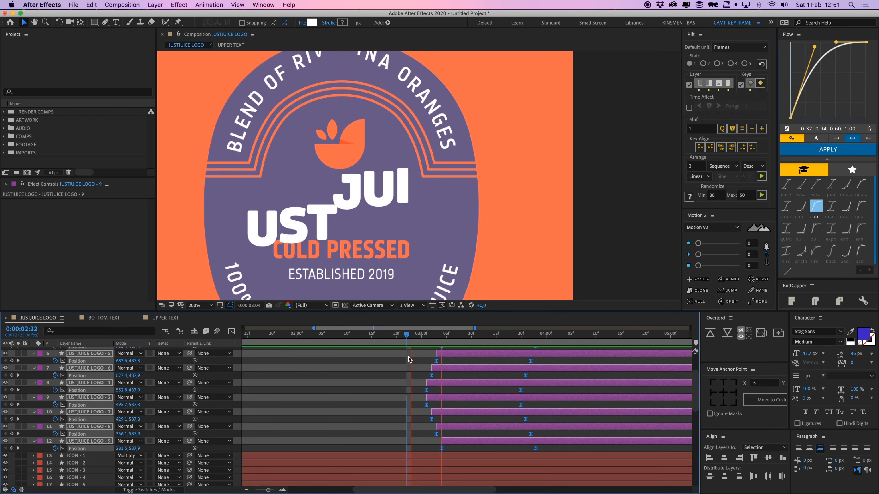
left_click_drag(459, 337, 411, 352)
key("space")
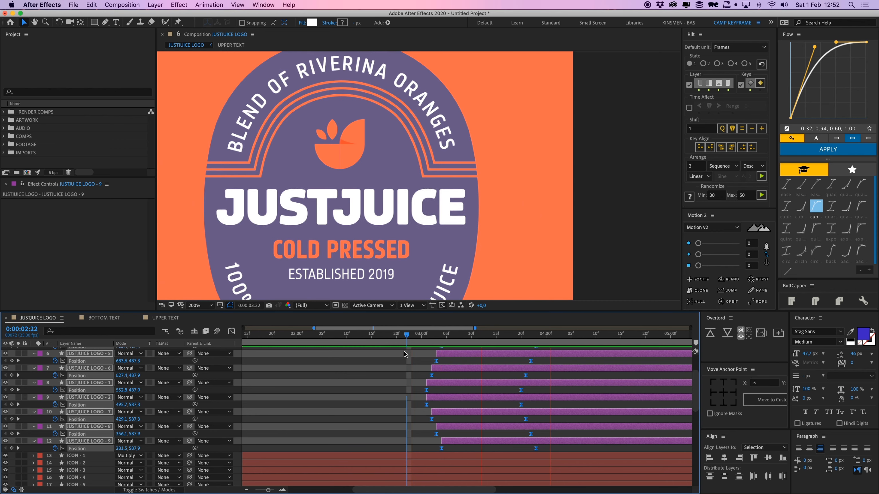
key("space")
left_click_drag(494, 336, 441, 339)
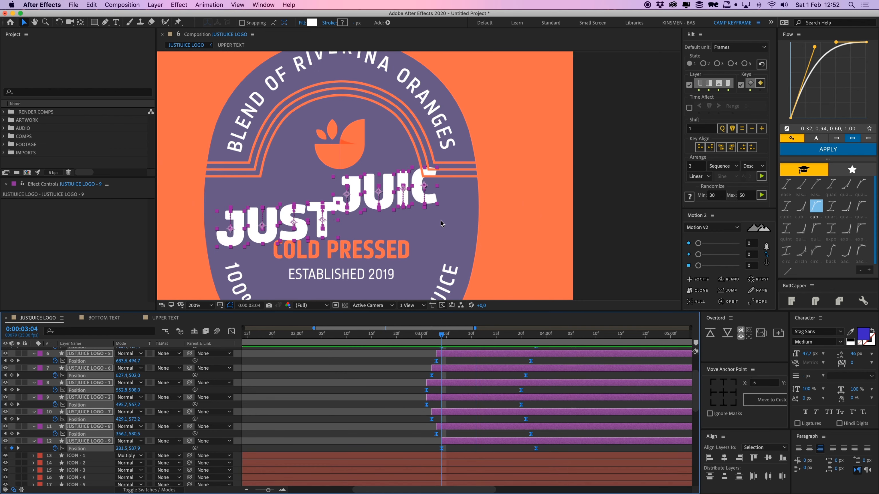
left_click_drag(439, 338, 426, 354)
key("space")
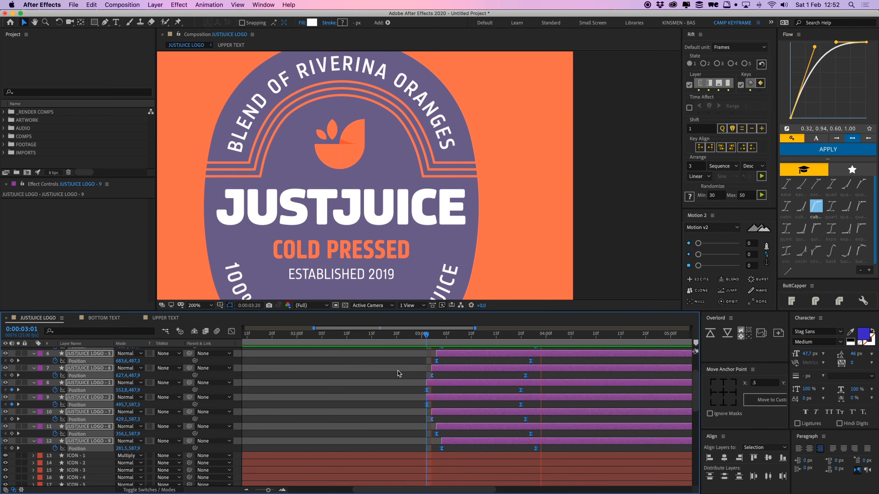
key("space")
left_click(398, 371)
Enable keyframing on the Path of the T of JUST, found in Group 1 of its shape contents.
left_click(327, 198)
scroll(335, 192, "up", 2)
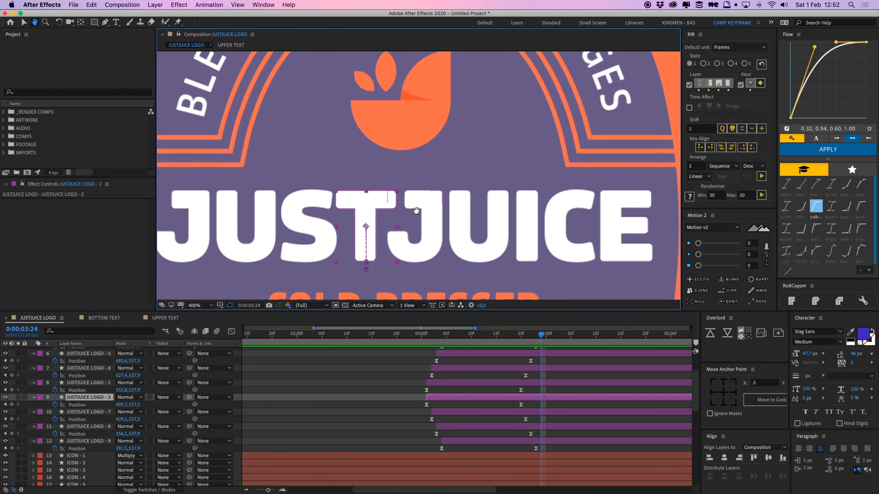
left_click(34, 399)
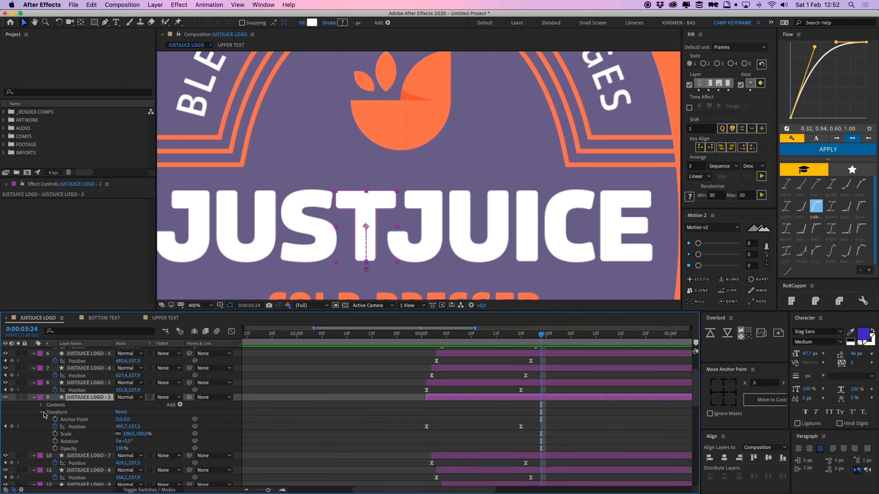
left_click(41, 412)
left_click(41, 405)
left_click(49, 413)
left_click(56, 421)
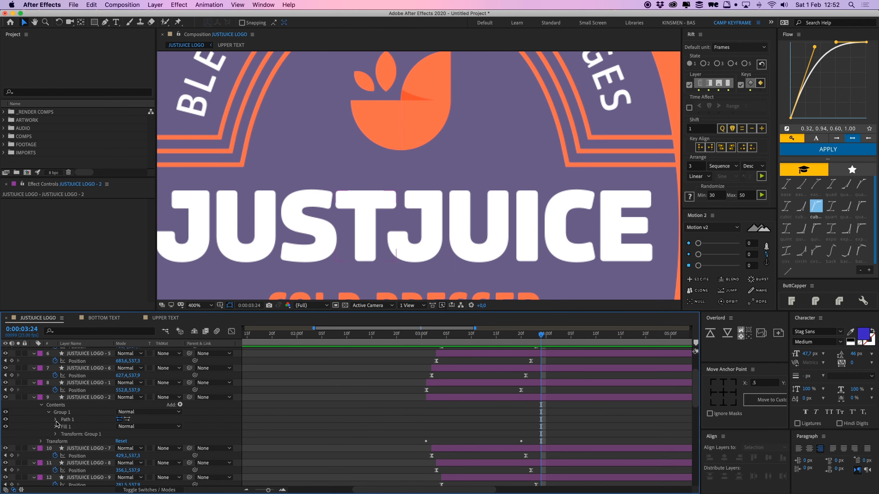
left_click(55, 420)
left_click(88, 426)
Move the T's Path keyframe to about 3:18, just before the letter finishes moving.
left_click_drag(542, 426, 591, 427)
left_click(520, 338)
scroll(405, 218, "up", 1)
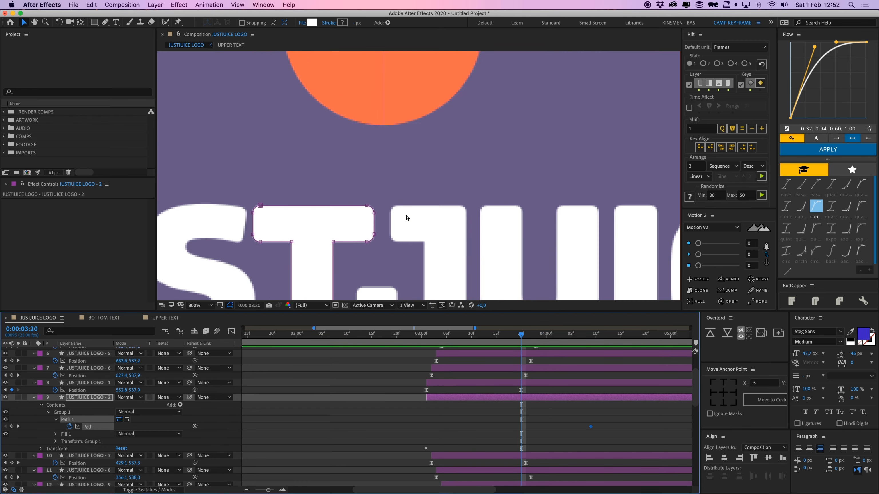
left_click_drag(591, 427, 512, 428)
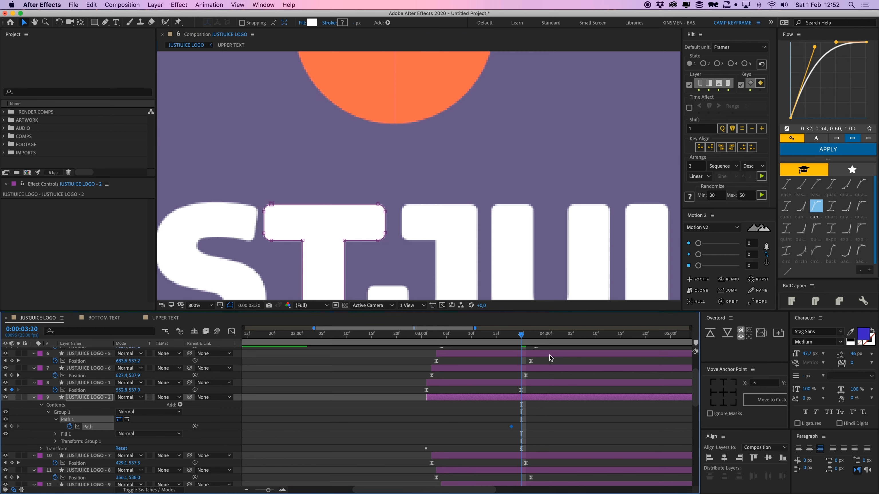
At about 4:11, stretch the end of the T's crossbar across to join the J of JUICE, and check the motion.
left_click_drag(572, 338, 601, 337)
left_click_drag(360, 190, 401, 244)
left_click(413, 339)
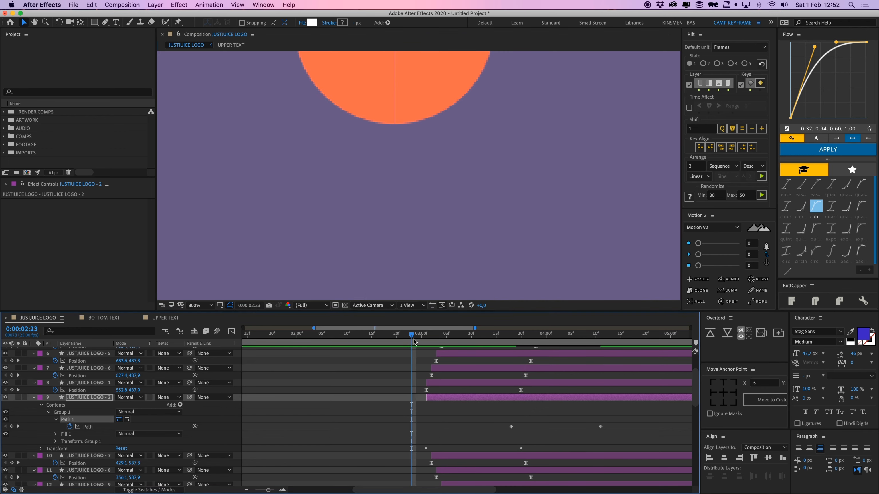
left_click_drag(529, 337, 583, 344)
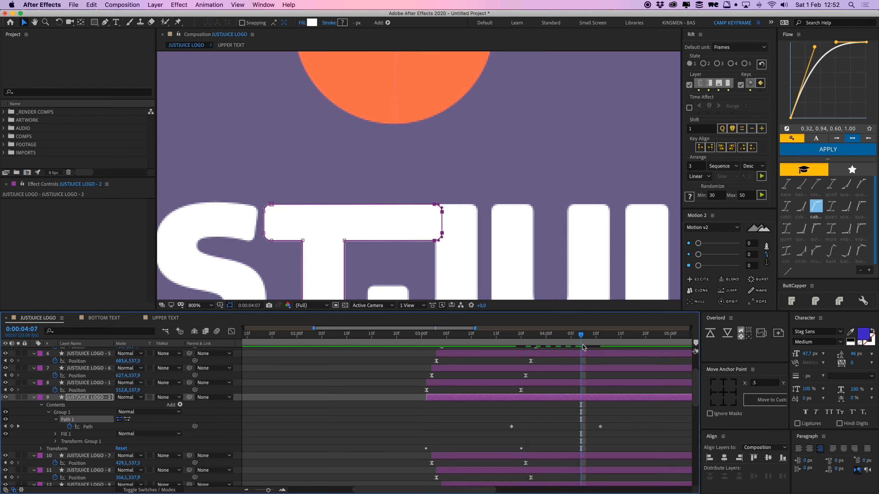
Move the T's ending Path keyframe to about 4:01 and keep both Path keyframes selected.
left_click(570, 430)
left_click_drag(611, 418, 503, 431)
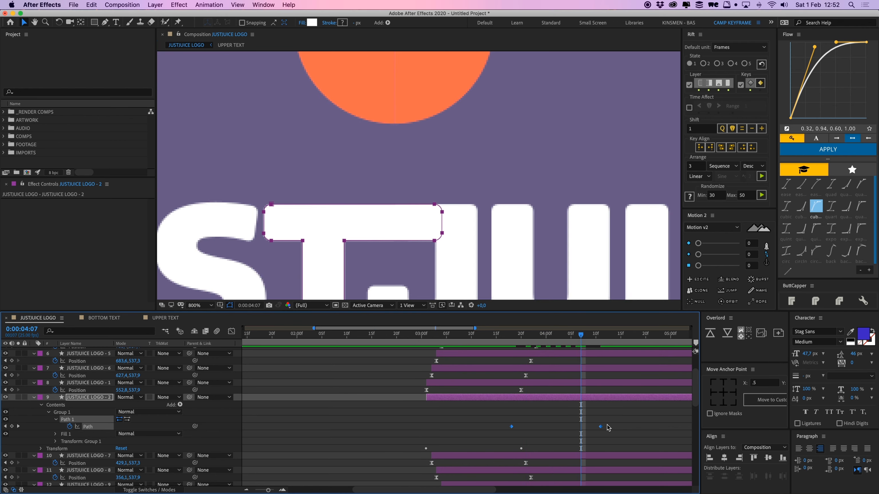
left_click_drag(600, 427, 550, 427)
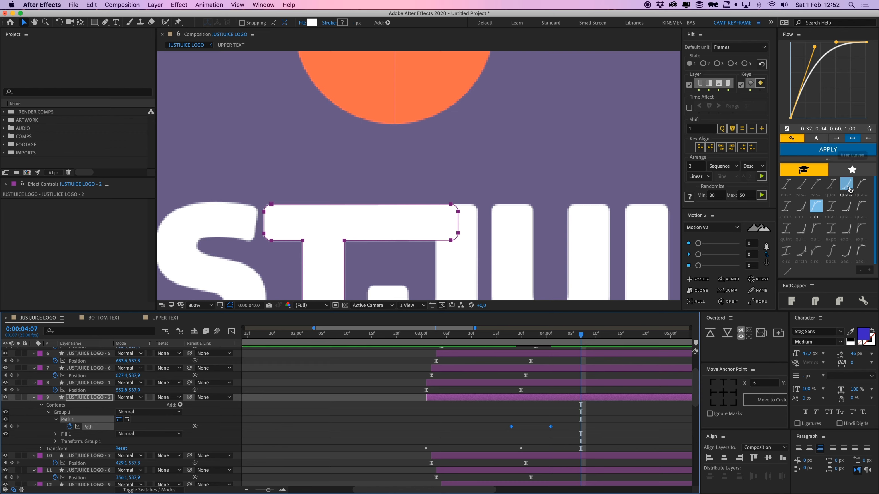
Apply the quad ease-in-out curve (0.48, 0.04, 0.52, 0.96) to the T's Path keyframes and preview the crossbar extension.
left_click(861, 185)
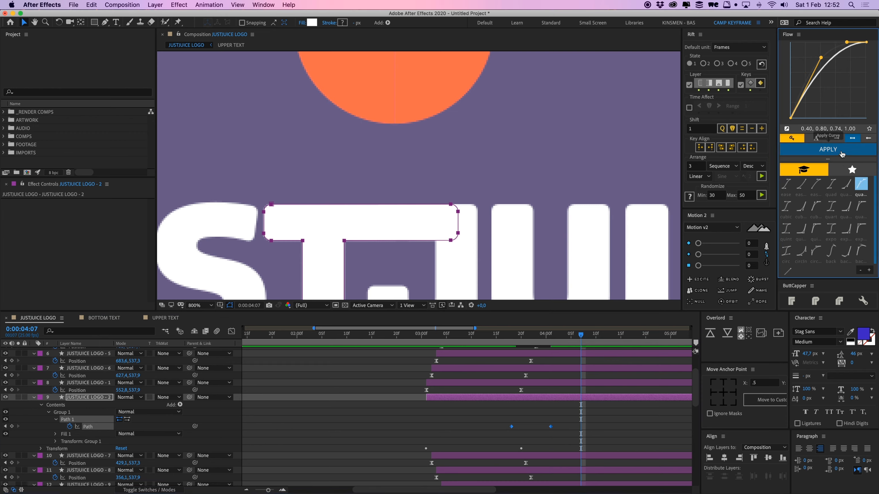
left_click(835, 191)
left_click(841, 153)
left_click_drag(557, 337, 483, 352)
key("space")
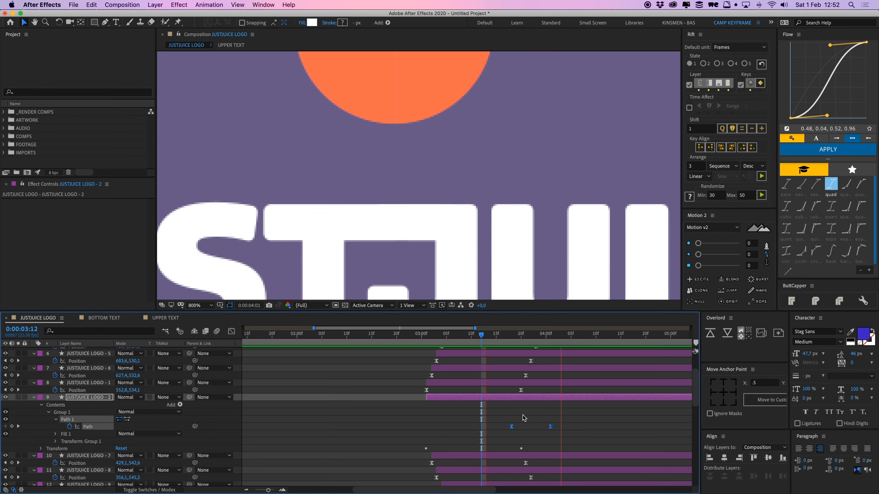
Shift the T's Path keyframes to 3:11 and 4:00 and review the crossbar's timing within the full wordmark animation.
key("space")
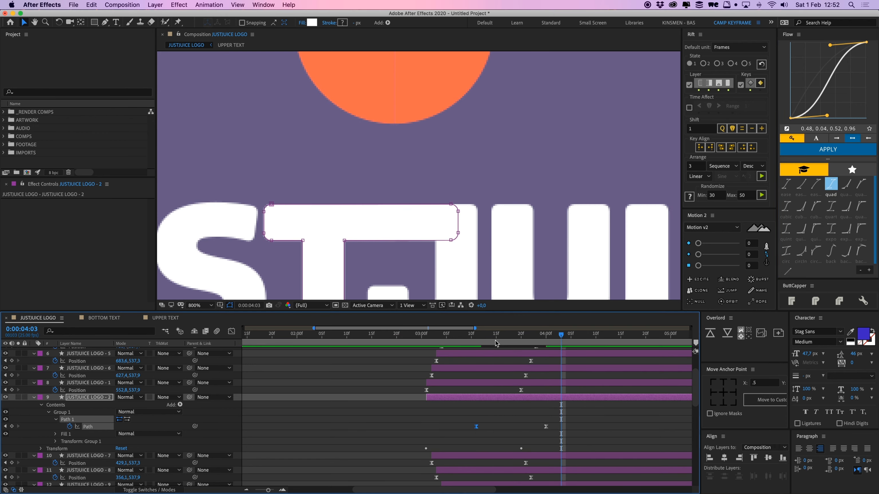
left_click_drag(484, 338, 432, 340)
key("space")
key("space")
scroll(460, 228, "down", 2)
key("space")
key("space")
left_click_drag(515, 338, 417, 358)
key("space")
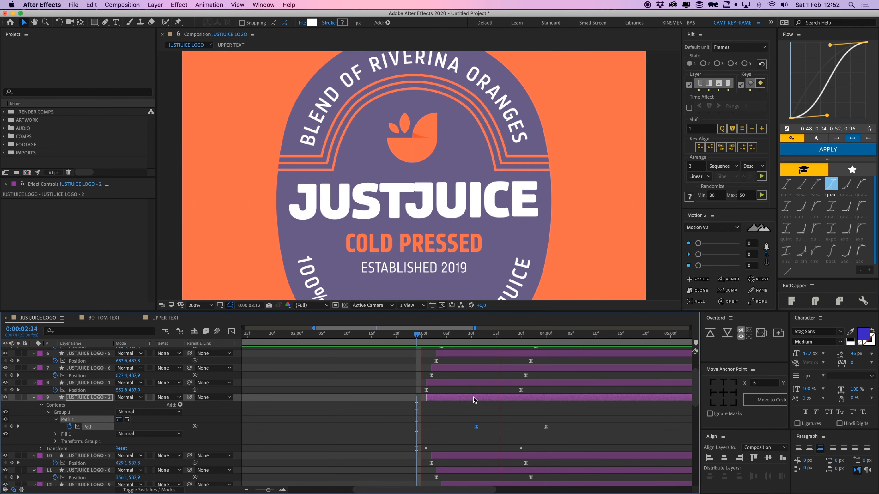
left_click_drag(506, 338, 478, 341)
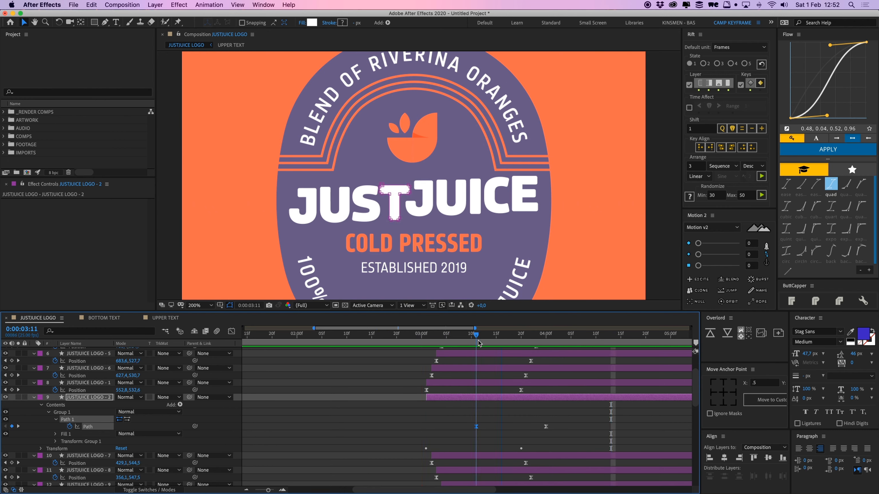
left_click(500, 412)
mouse_move(479, 338)
left_mouse_down()
mouse_move(449, 341)
mouse_move(478, 347)
mouse_move(455, 339)
mouse_move(483, 340)
left_mouse_up()
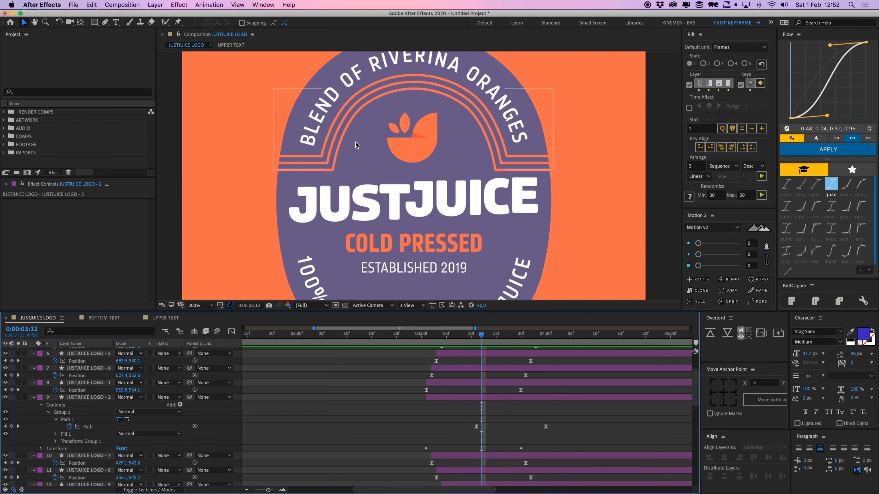
Align the JUICE letter layers to start at 3:01 and lower their starting Position keyframes to about 604 vertically.
left_click_drag(482, 337, 429, 346)
scroll(443, 378, "up", 1)
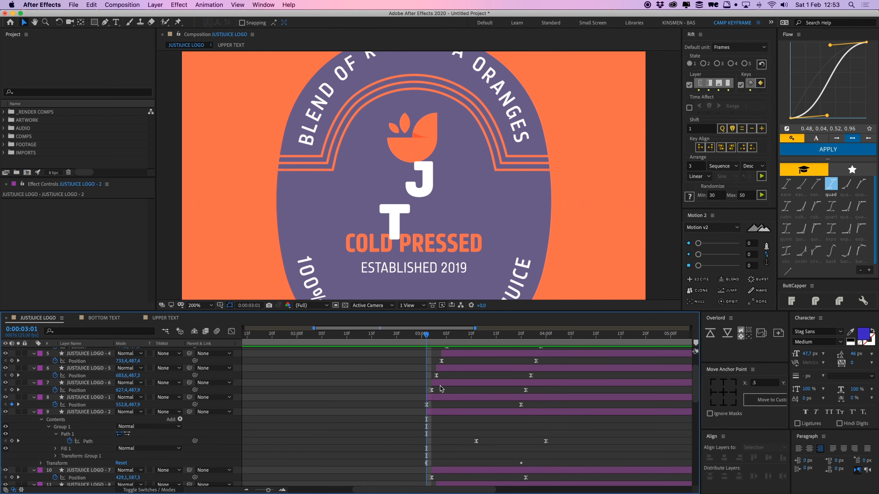
scroll(440, 386, "up", 1)
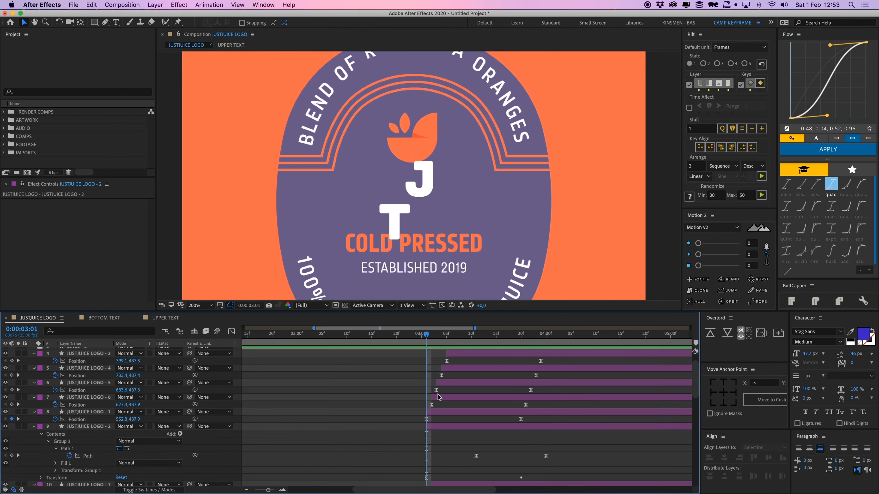
left_click(438, 413)
left_click_drag(440, 397, 432, 423)
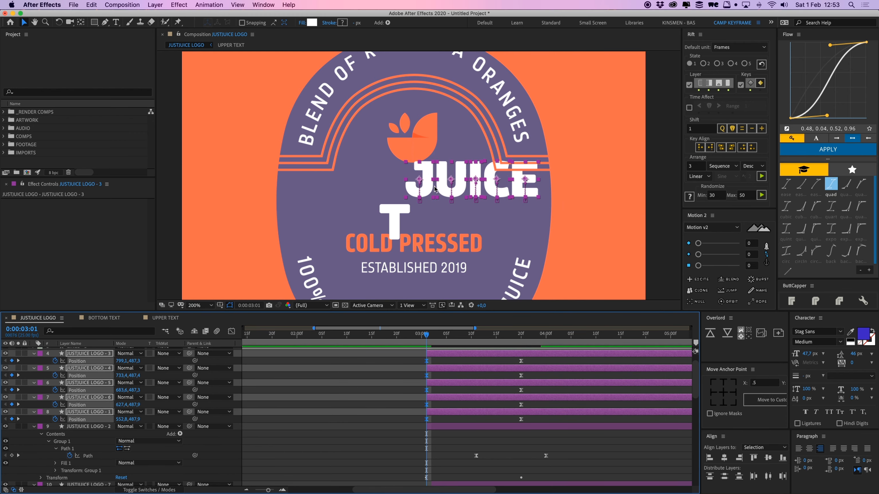
left_click_drag(444, 194, 447, 240)
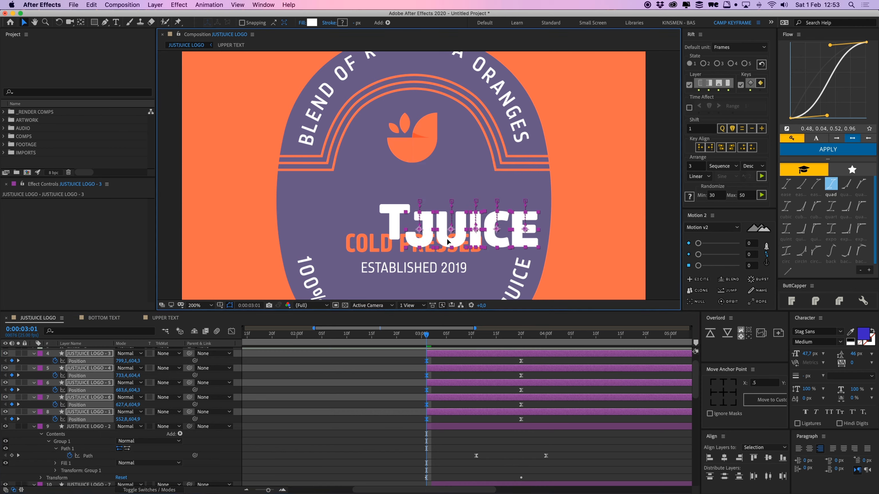
Restagger the JUICE letter layers one frame apart from the J to the E.
left_click(437, 406)
left_click_drag(436, 398, 453, 368)
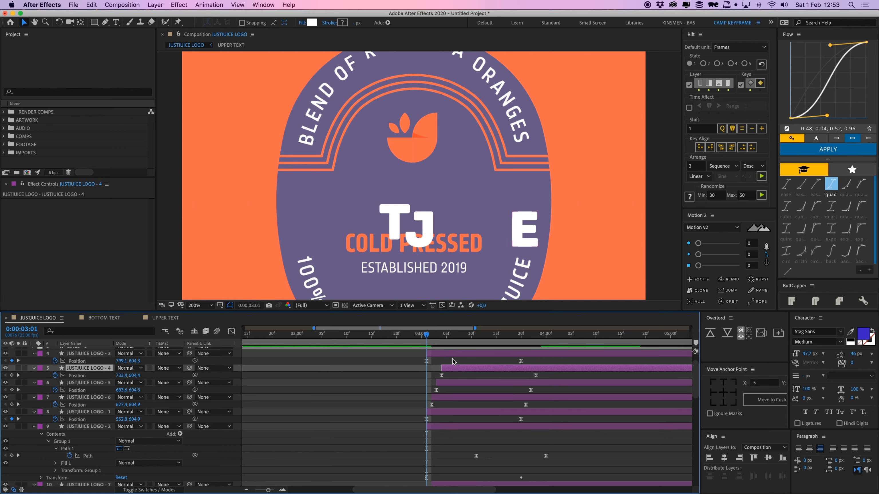
left_click(452, 362)
Align the S, U and J layers of JUST with the T's start at 3:01.
scroll(461, 372, "down", 5)
left_click(442, 413)
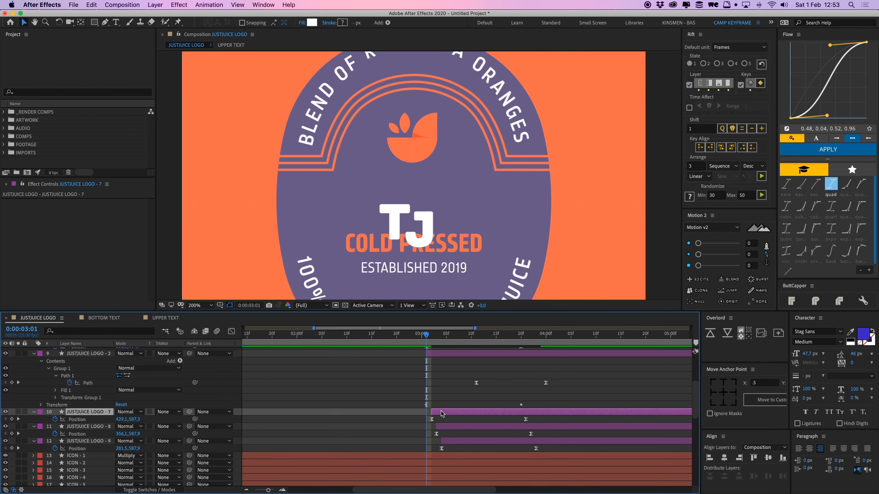
left_click_drag(442, 413, 432, 358)
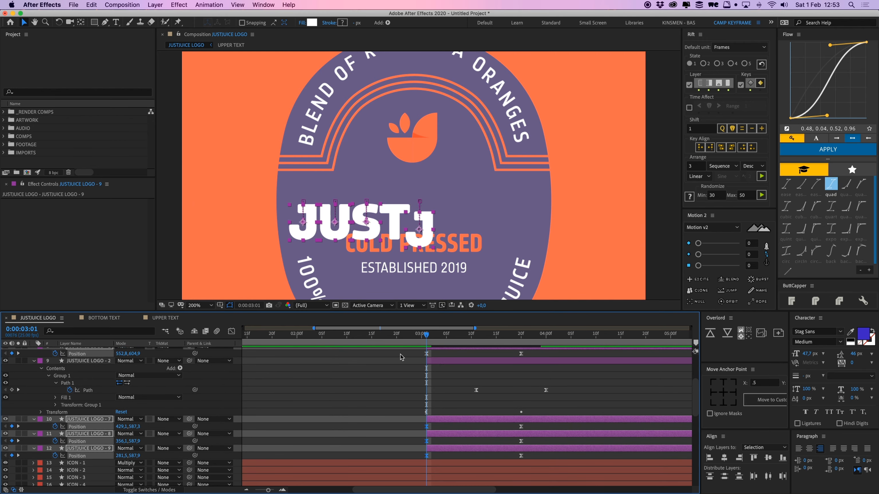
Raise the starting Position keyframes of all four JUST letters at 3:01 to about 482 vertically, so they drop into place.
left_click(393, 228)
left_click_drag(416, 380, 435, 459)
left_click_drag(430, 335, 452, 338)
left_click(470, 399)
left_click(436, 361)
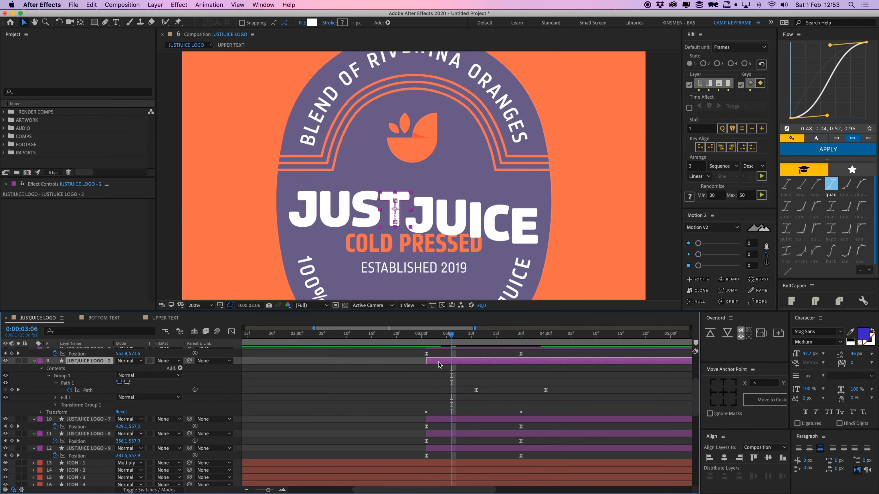
key("p")
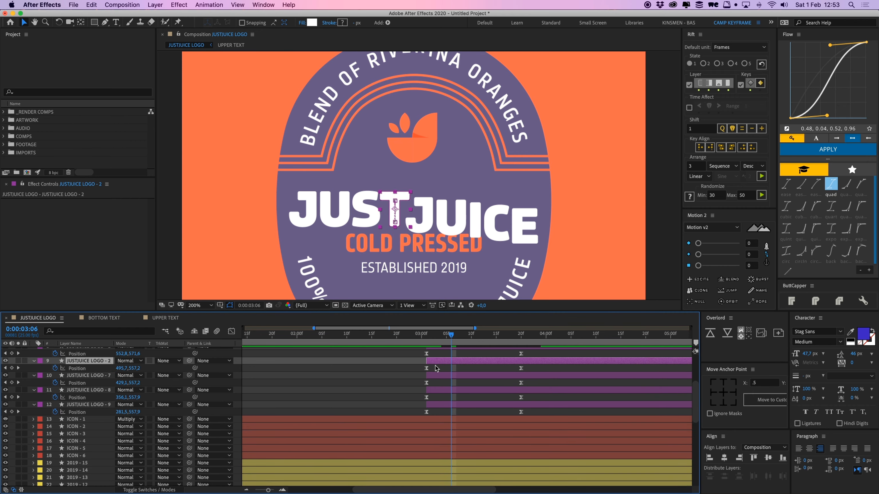
left_click_drag(435, 366, 420, 412)
left_click_drag(440, 334, 426, 338)
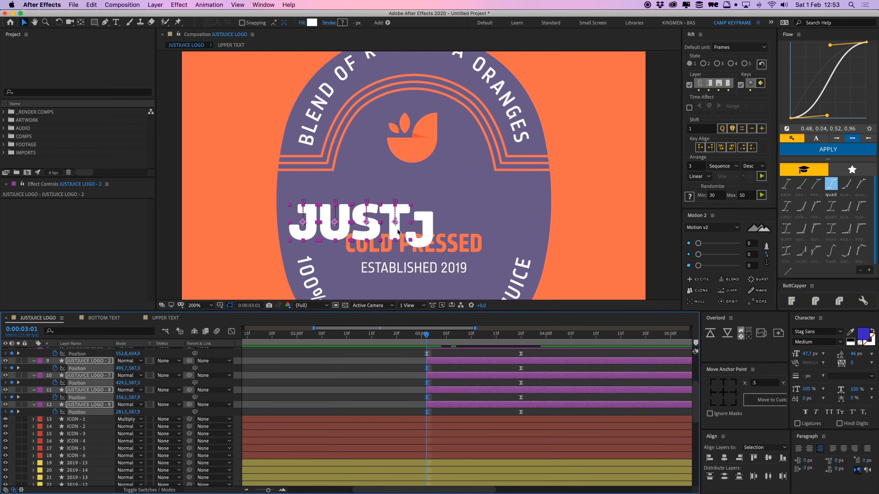
left_click_drag(398, 232, 381, 187)
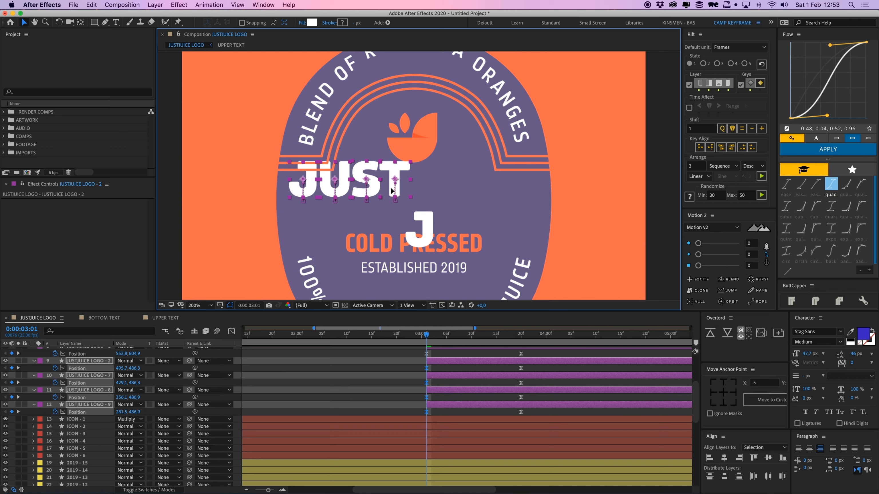
Stagger the JUST letter layers one frame apart again, from the T at 3:01 to the J.
left_click(433, 384)
left_click_drag(438, 375, 463, 407)
left_click(367, 377)
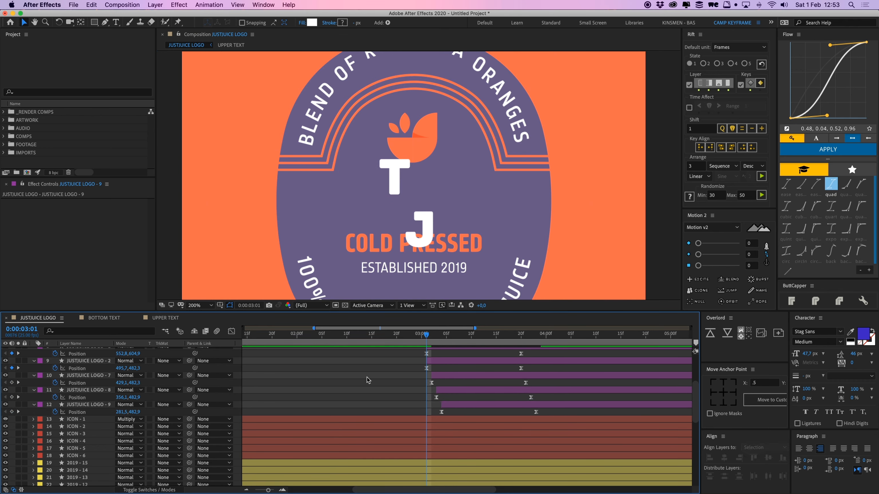
Preview the wordmark animation with JUST dropping from above and JUICE rising from below.
key("space")
left_click_drag(502, 338, 448, 338)
key("space")
key("space")
left_click(405, 341)
key("space")
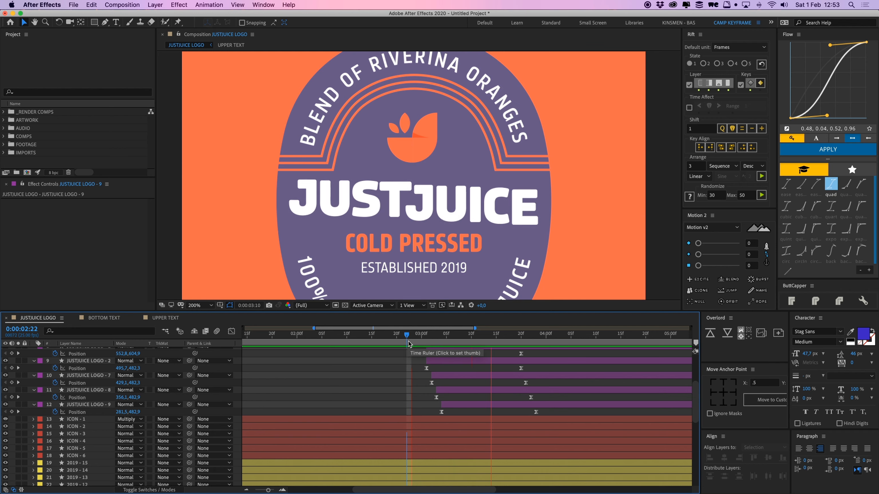
key("space")
left_click_drag(520, 338, 470, 339)
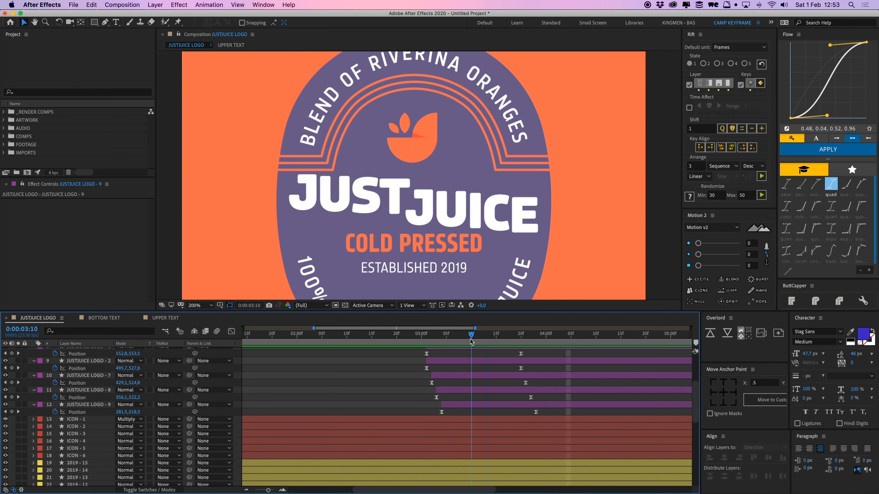
key("space")
key("space")
Move both Path keyframes of the T's crossbar extension about two frames later.
scroll(497, 377, "up", 5)
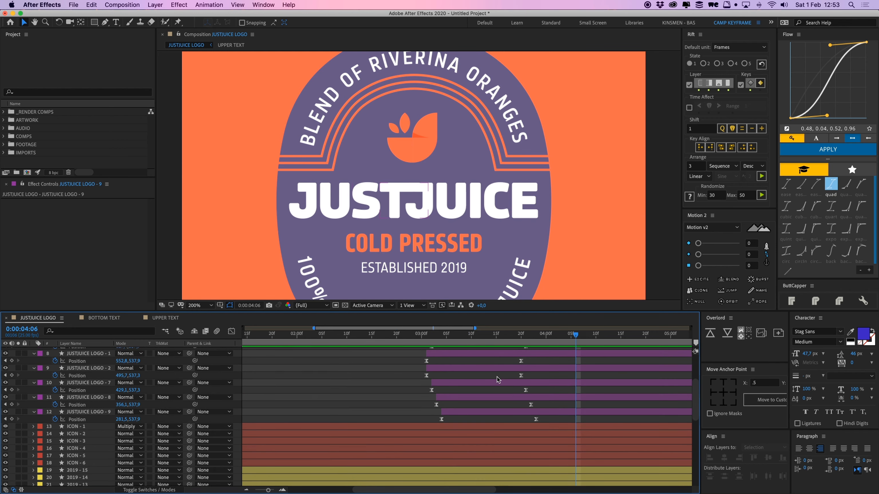
left_click(400, 194)
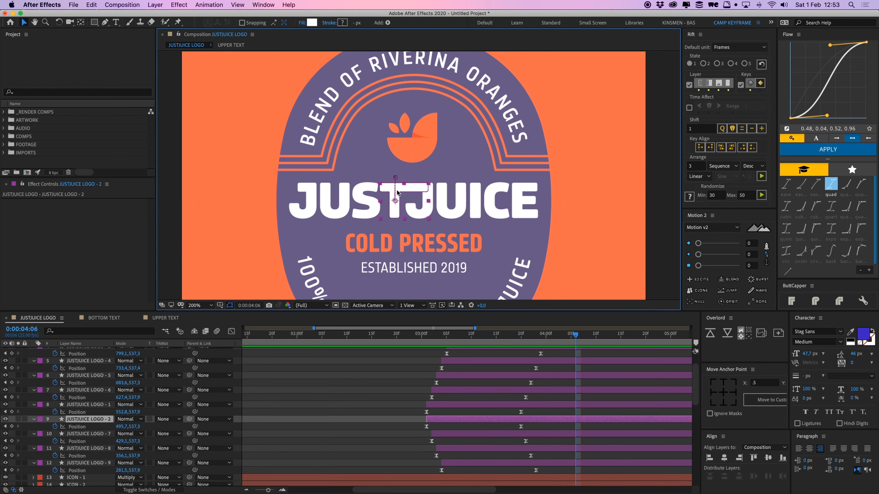
key("u")
key("u")
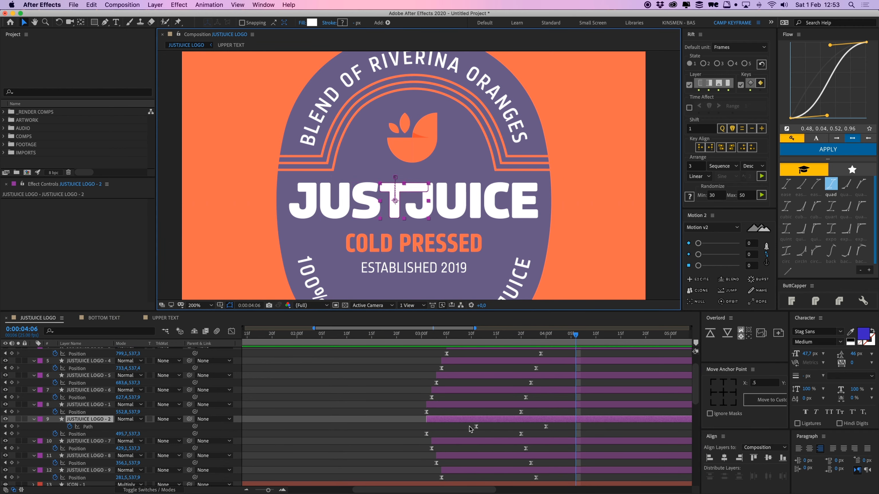
left_click_drag(469, 426, 552, 428)
left_click(535, 427)
Preview the wordmark animation from about 2:21 to check the crossbar timing.
left_click_drag(535, 335, 400, 344)
key("space")
key("space")
key("space")
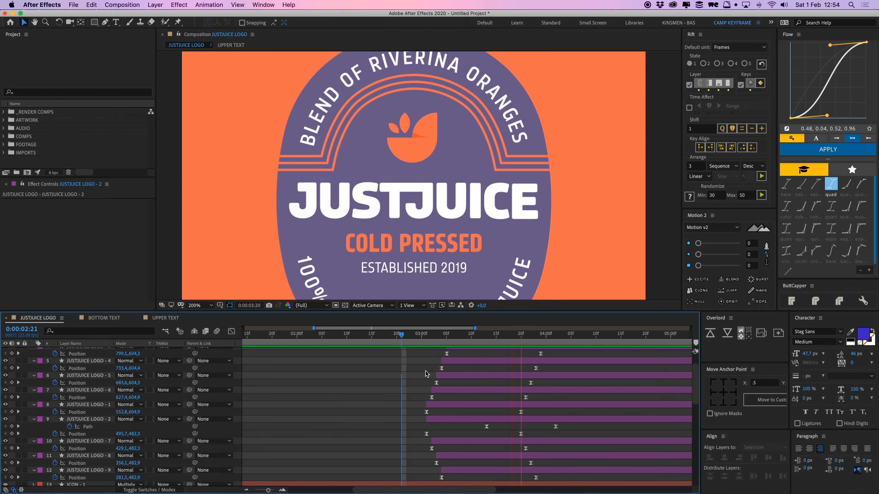
Pre-compose all nine JUSTJUICE LOGO letter layers into a composition named JUST JUICE LOGO.
key("u")
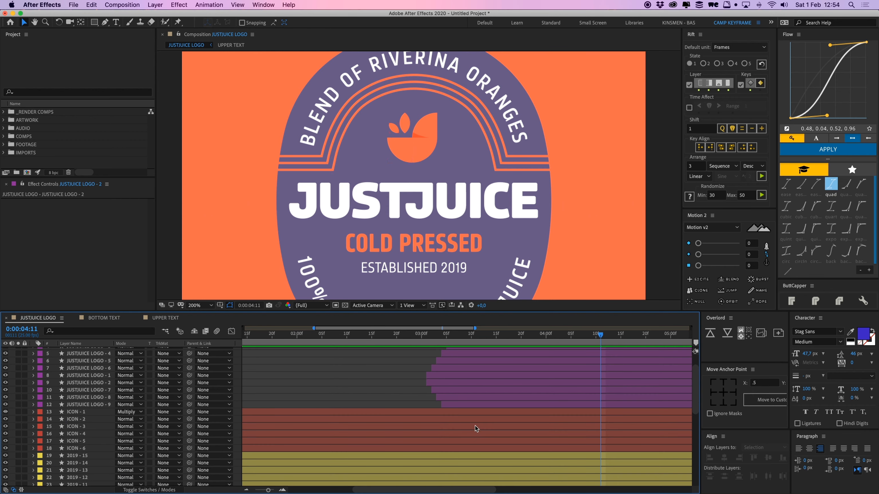
left_click(467, 407)
scroll(467, 407, "up", 3)
left_click(465, 373, "shift")
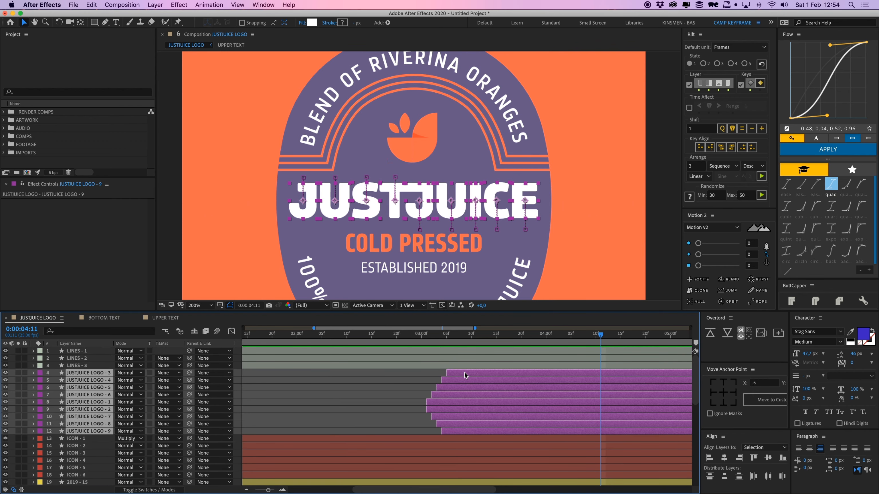
key("super+shift+c")
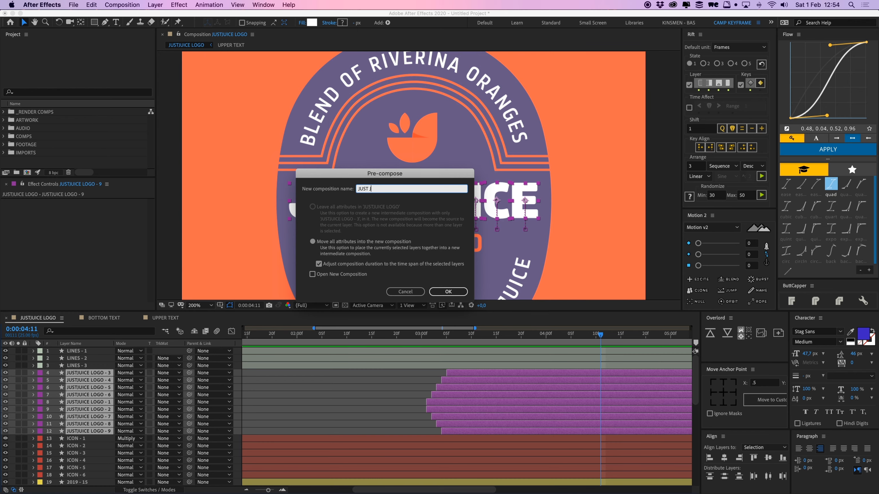
key("Return")
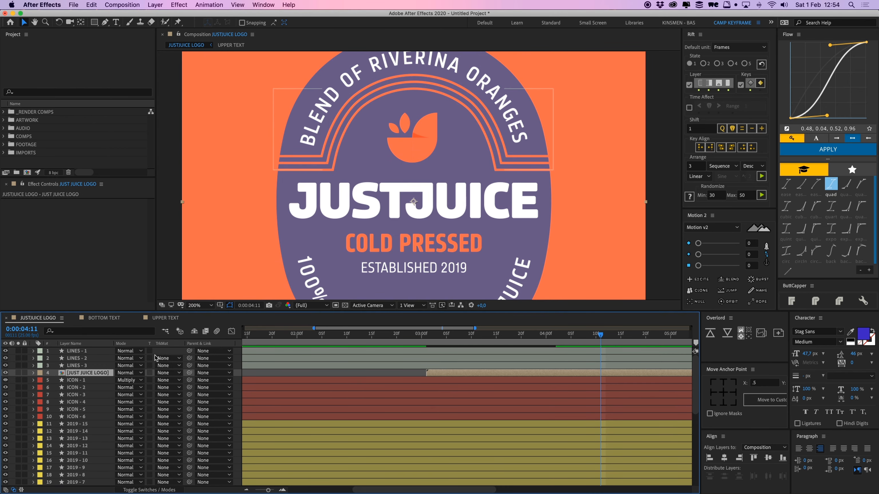
Give the JUST JUICE LOGO precomp layer a purple label and collapse its transformations.
left_click(157, 489)
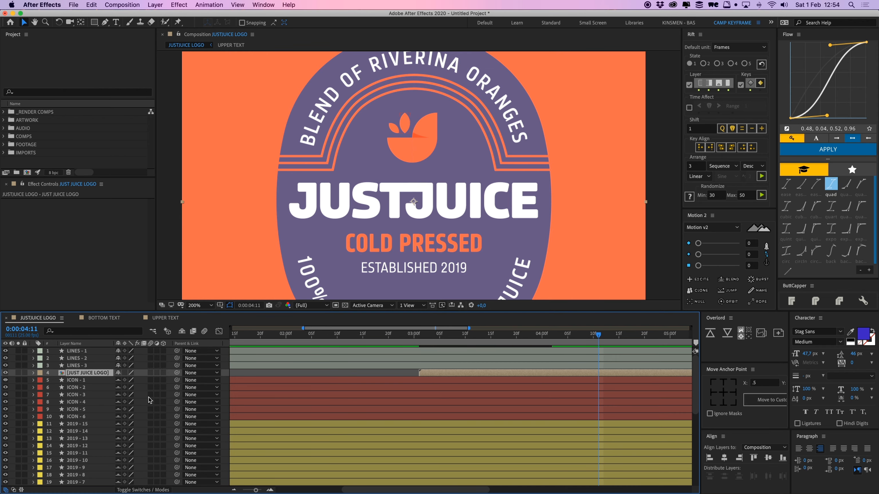
left_click(40, 373)
left_click(62, 439)
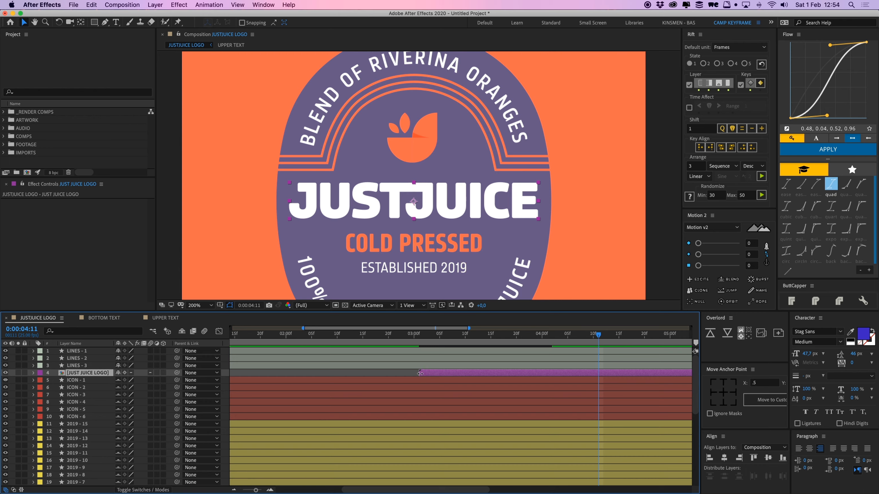
left_click(25, 373)
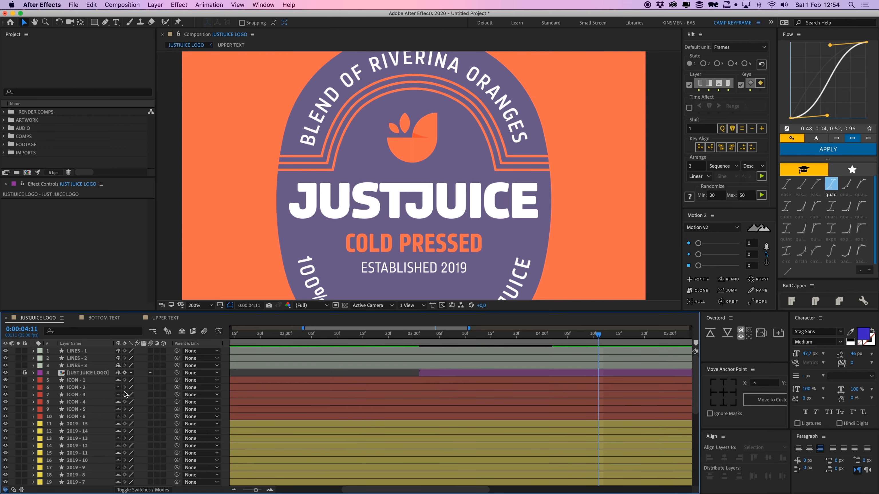
Move the JUST JUICE LOGO layer directly below the COLD PRESSED letter layers and keep it locked.
double_click(48, 373)
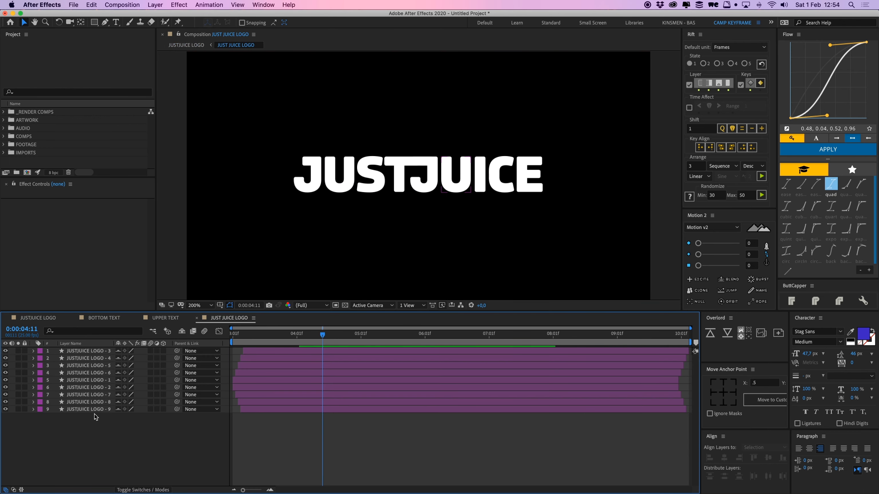
left_click(36, 320)
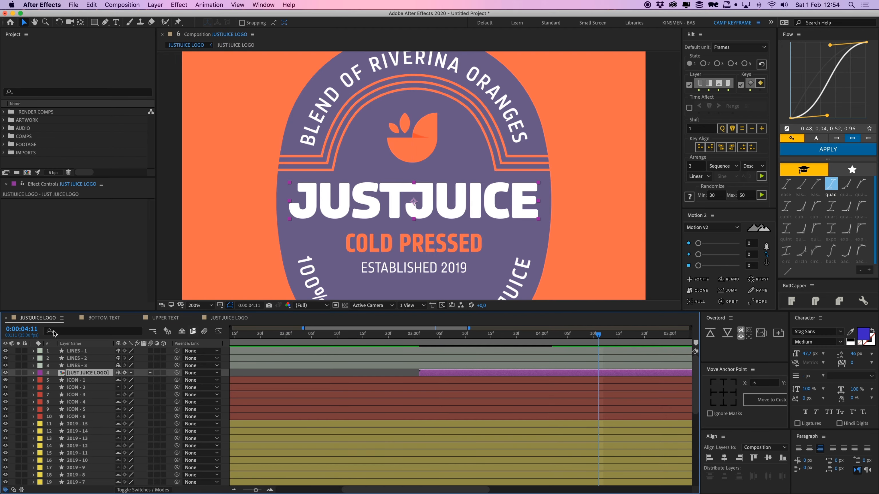
key("super+shift+p")
key("Escape")
key("super+shift+bracketleft")
left_click_drag(103, 477, 98, 436)
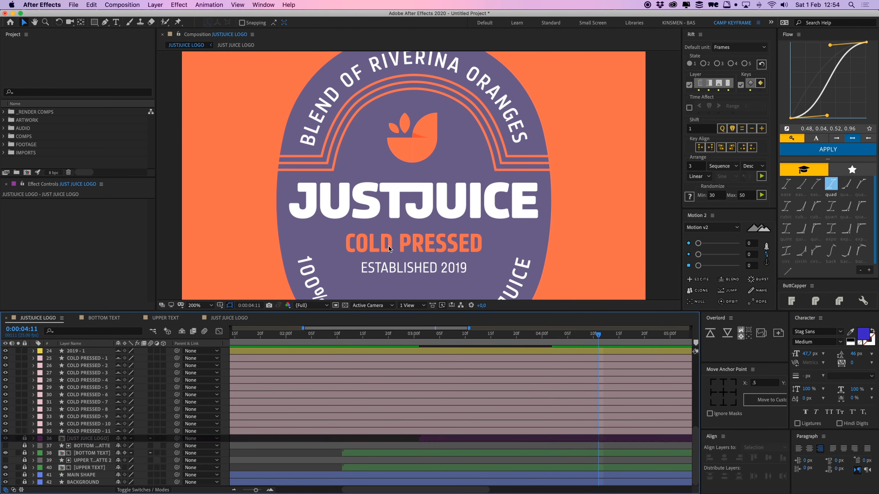
Add Position keyframes at 3:20 to all eleven COLD PRESSED letter layers.
key("comma")
left_click_drag(473, 338, 515, 351)
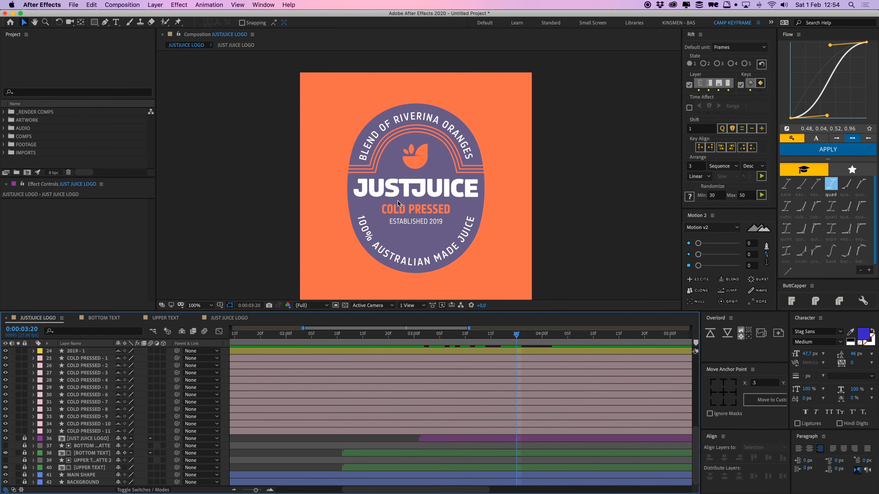
left_click(396, 209)
key("period")
key("period")
left_click_drag(402, 269, 389, 176)
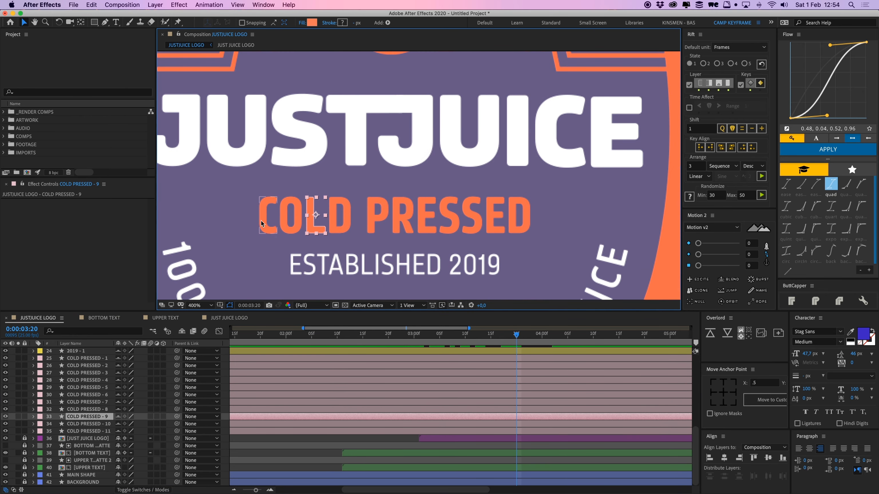
left_click(264, 220)
left_click(291, 225, "shift")
left_click(322, 225, "shift")
left_click(340, 224, "shift")
left_click(379, 224, "shift")
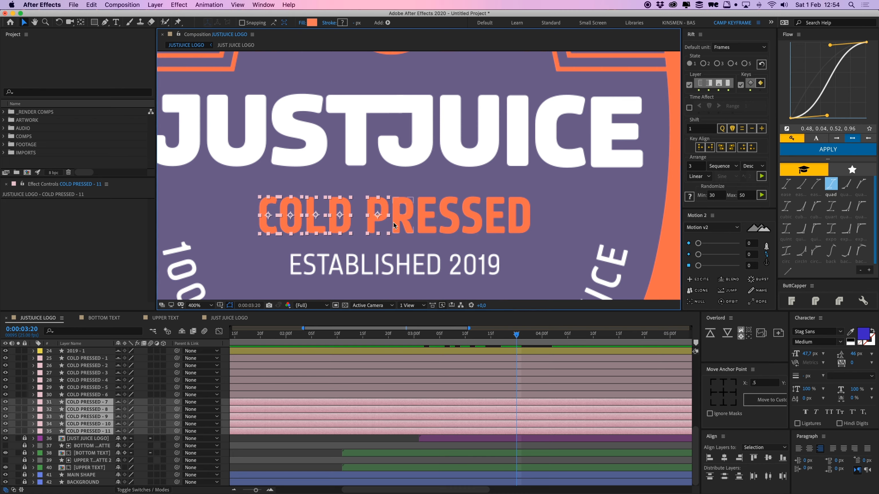
left_click(403, 223, "shift")
left_click(428, 224, "shift")
left_click(472, 222, "shift")
left_click(495, 224, "shift")
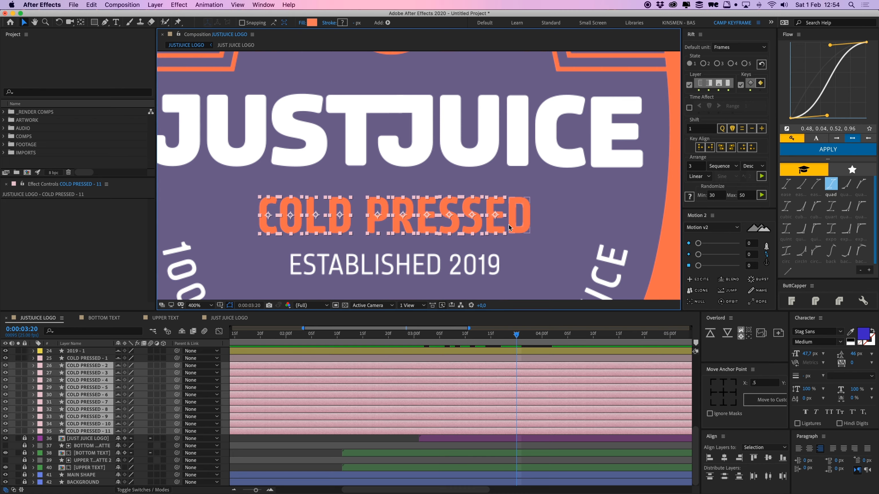
left_click(512, 225, "shift")
key("p")
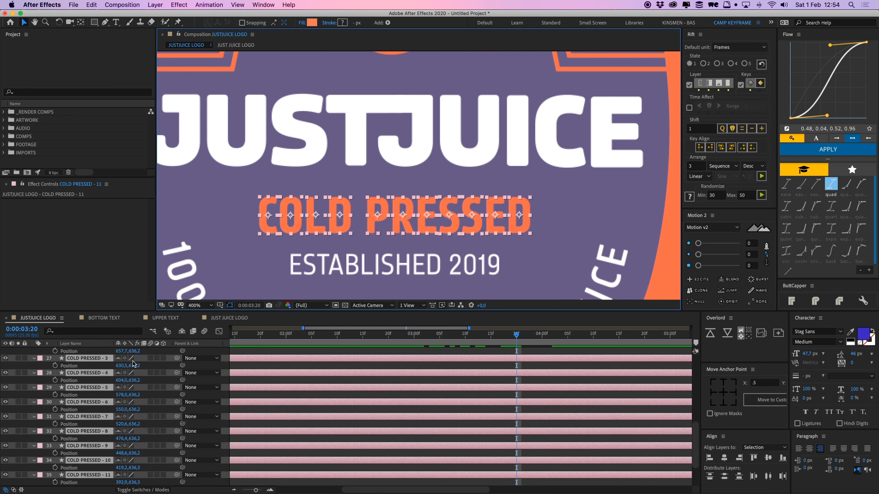
left_click(56, 366)
At 2:23, lower all COLD PRESSED letters to about 671 vertically and trim their layers to start there.
left_click_drag(505, 342, 400, 344)
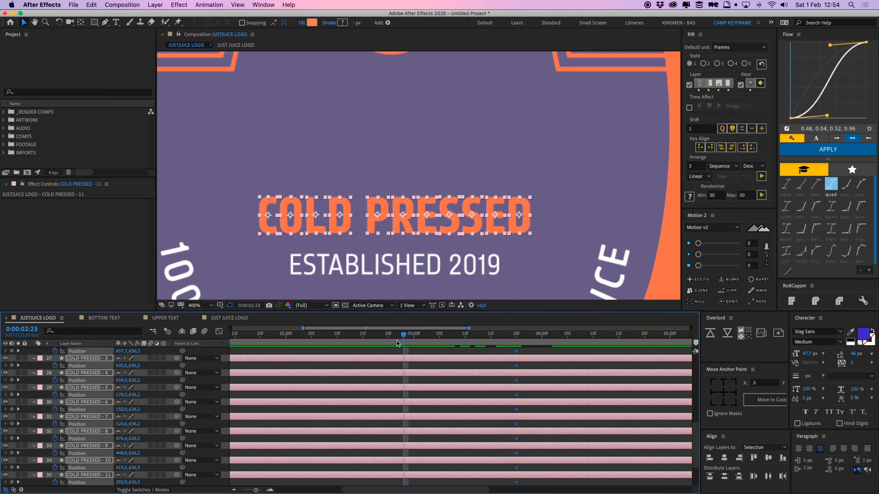
key("shift+Down")
key("alt+bracketleft")
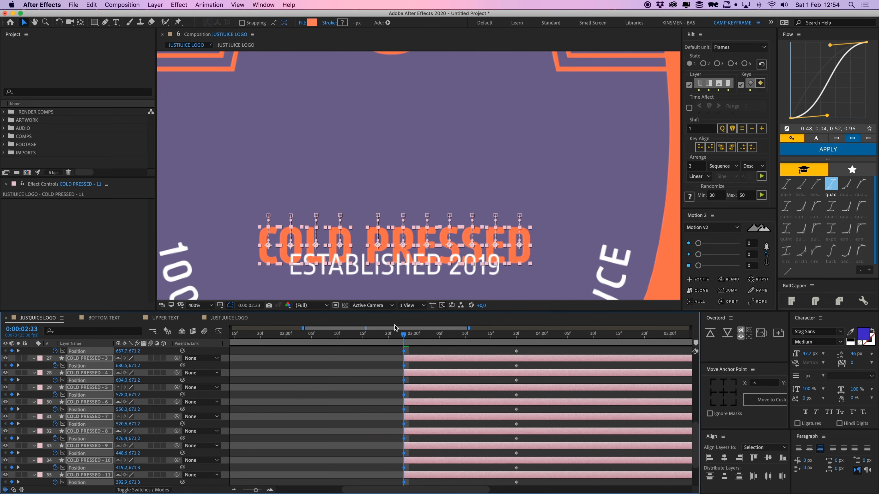
Apply the 0.32, 0.94, 0.60, 1.00 easing curve to all COLD PRESSED Position keyframes.
key("grave")
left_click_drag(413, 252, 540, 399)
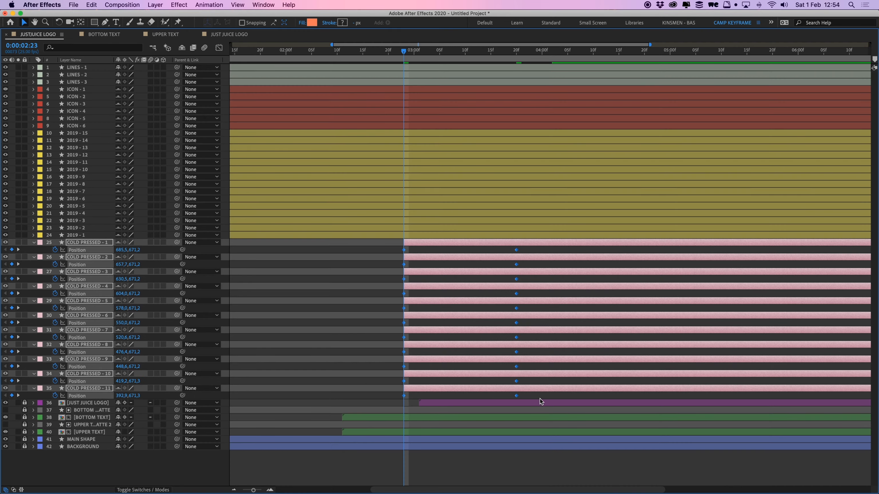
key("grave")
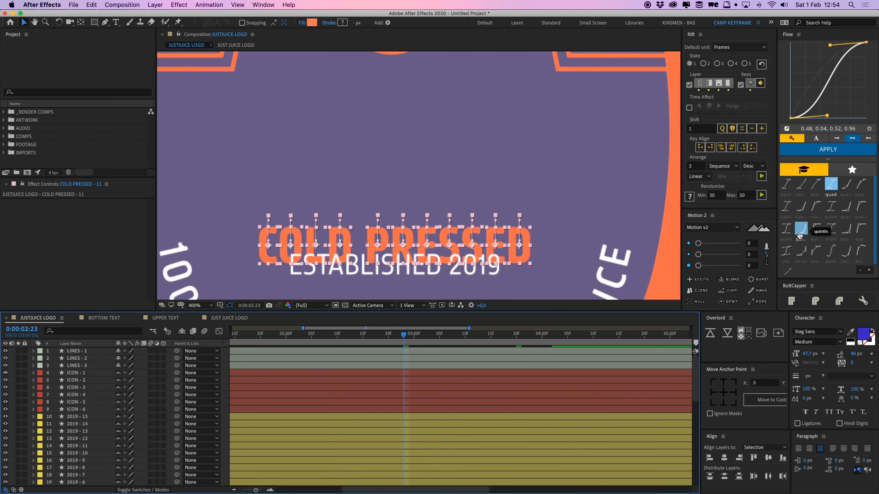
left_click(816, 206)
left_click(825, 152)
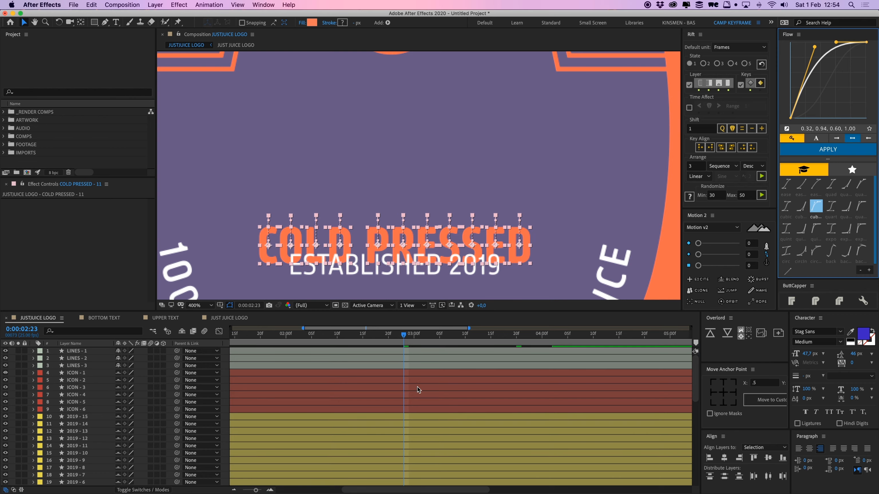
Preview the eased rise of the COLD PRESSED letters.
scroll(418, 387, "down", 5)
left_click(391, 341)
key("space")
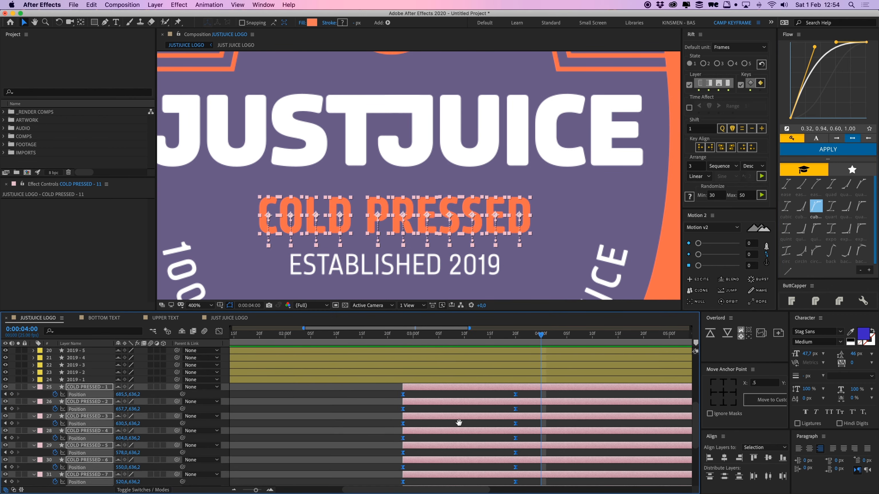
Stagger the C, O, L, D, P and R layers of COLD PRESSED in descending sequence, starting from the R.
scroll(431, 398, "down", 2)
scroll(432, 398, "right", 2)
left_click(406, 366)
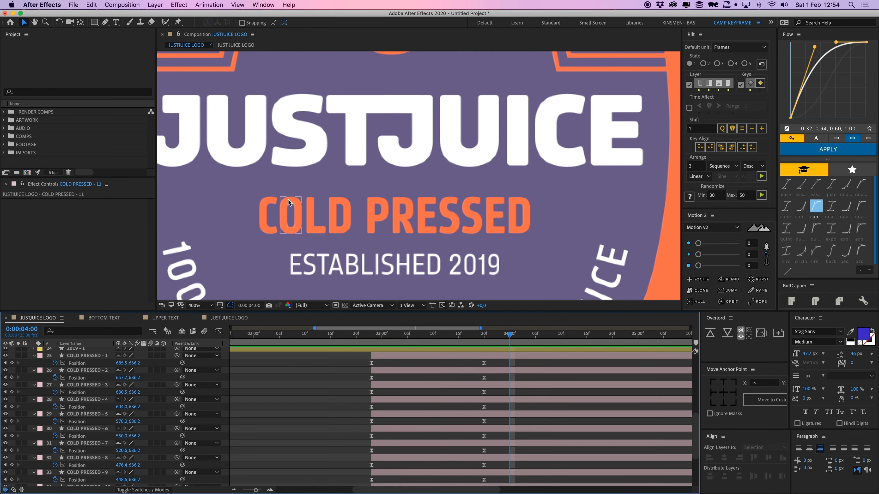
left_click_drag(247, 192, 399, 229)
scroll(480, 393, "down", 3)
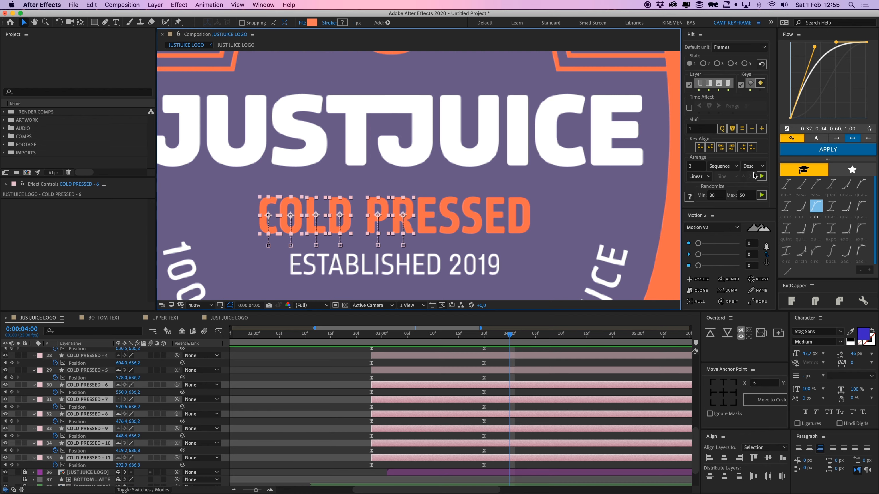
left_click(761, 176)
Stagger the last five COLD PRESSED letters, E, S, S, E and D, in ascending sequence.
left_click_drag(453, 337, 375, 340)
left_click(390, 371)
scroll(391, 371, "up", 3)
left_click(390, 377, "shift")
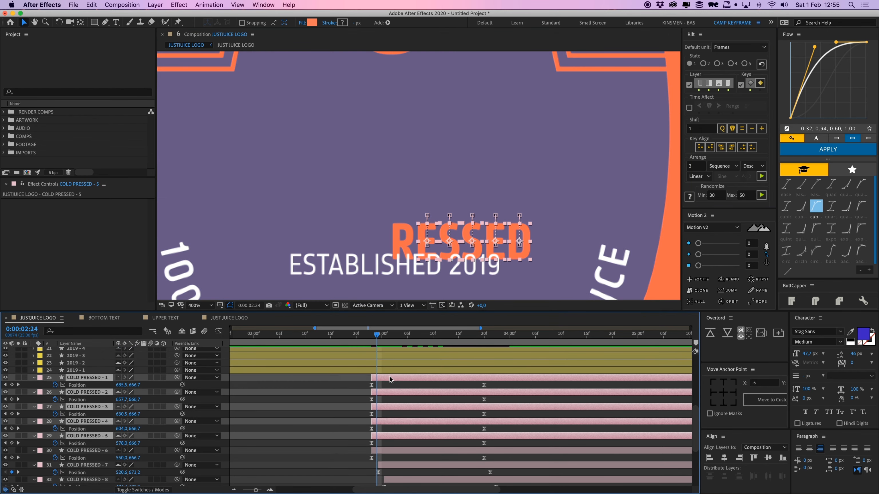
left_click(753, 166)
left_click(754, 173)
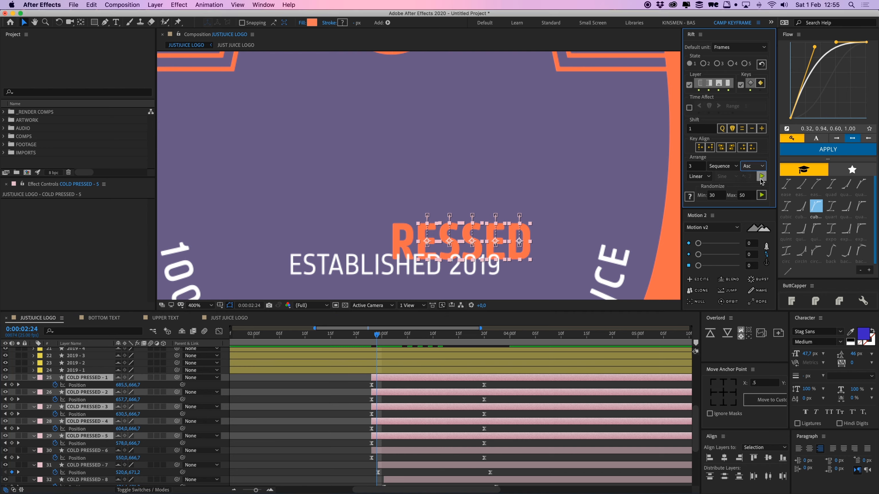
left_click(762, 176)
Preview the staggered COLD PRESSED reveal from about 2:19.
left_click(351, 347)
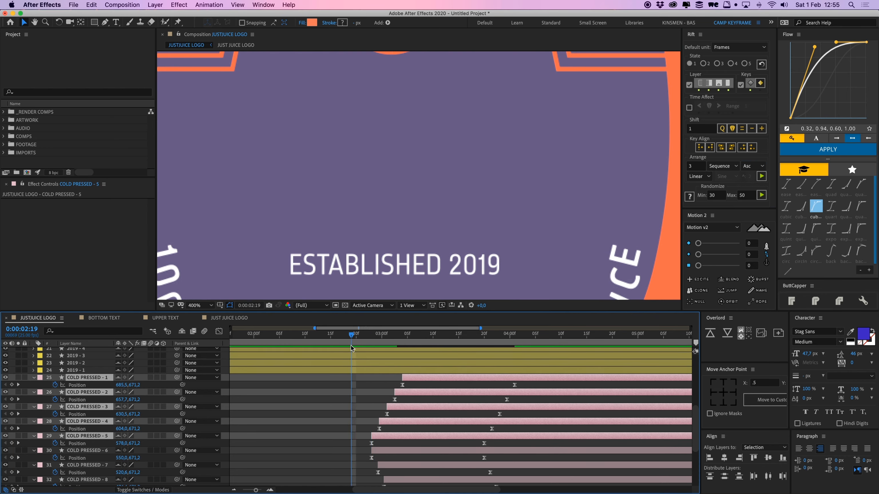
key("space")
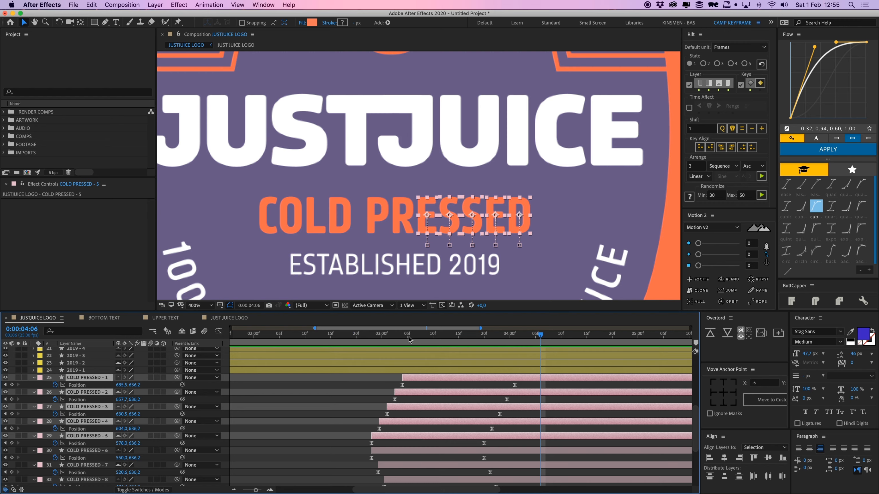
left_click(345, 348)
key("space")
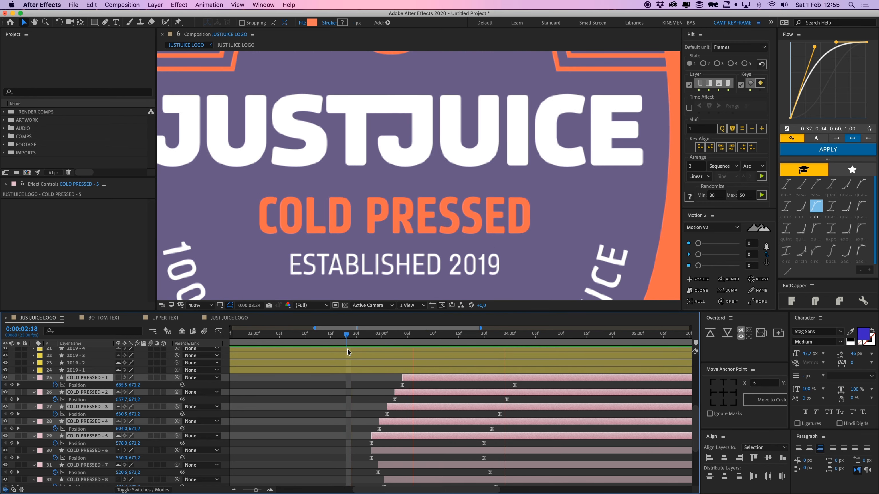
key("space")
left_click_drag(434, 274, 428, 236)
key("v")
Pre-compose all eleven COLD PRESSED letter layers into a composition named COLD PRESSED.
left_click(401, 385)
scroll(419, 436, "down", 3)
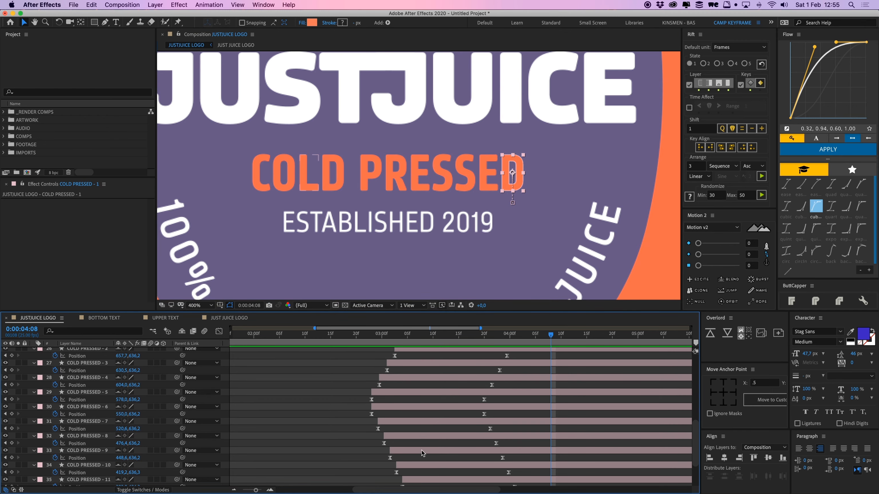
scroll(422, 452, "down", 3)
left_click(426, 452, "shift")
key("u")
key("super+shift+c")
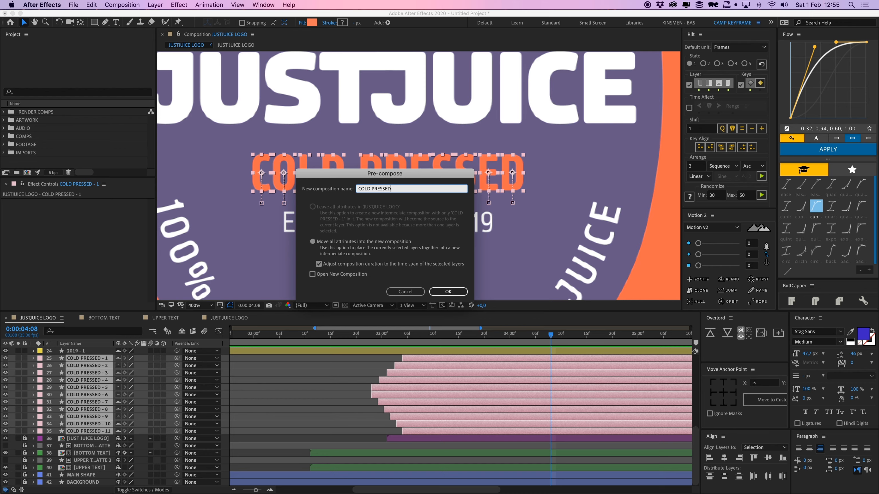
key("Return")
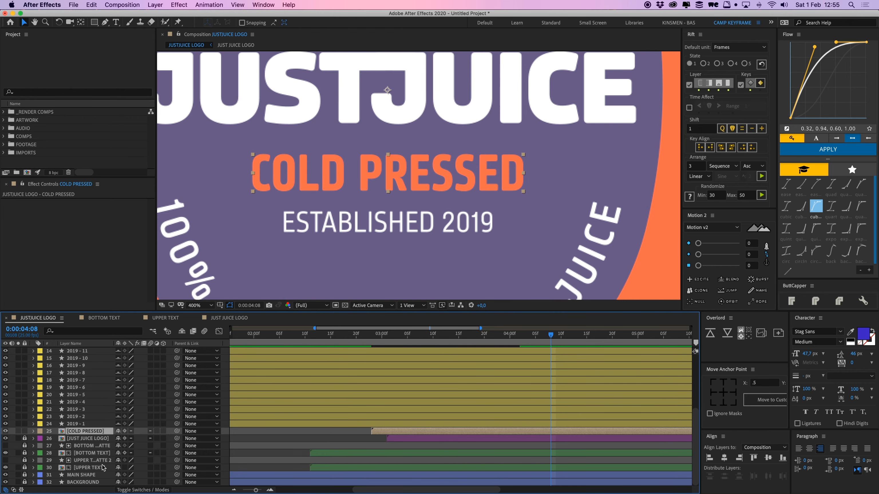
Lock the COLD PRESSED layer and add Position keyframes to all fifteen ESTABLISHED 2019 letter layers at 0:00:04:08.
left_click(24, 432)
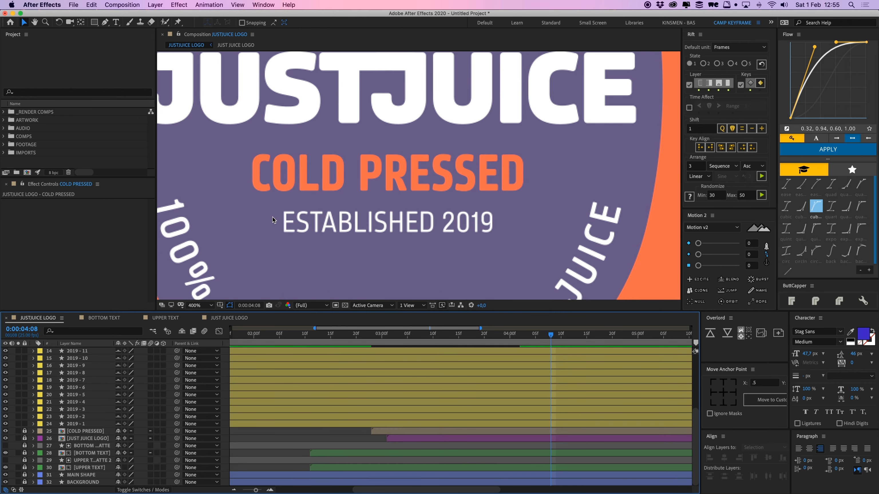
left_click_drag(273, 220, 507, 235)
key("p")
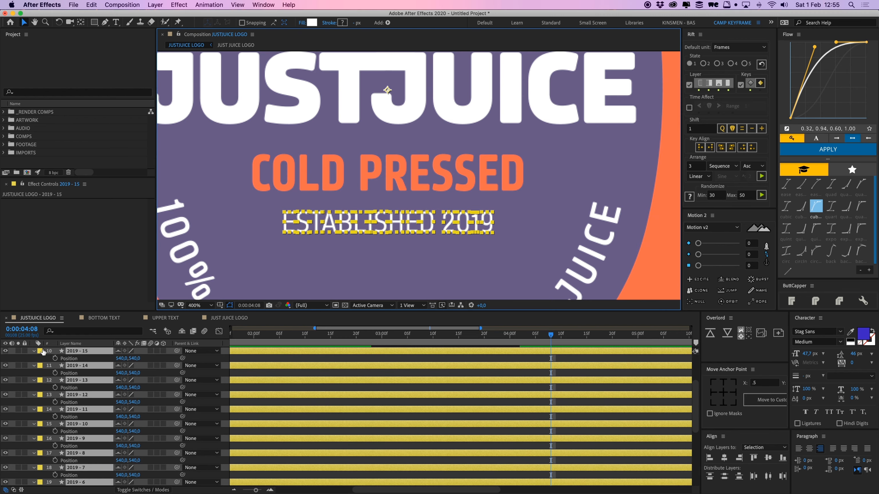
left_click(55, 359)
Centre the anchor points of the ESTABLISHED 2019 letters and trim their layers to start at 0:00:03:13.
left_click_drag(550, 336, 403, 340)
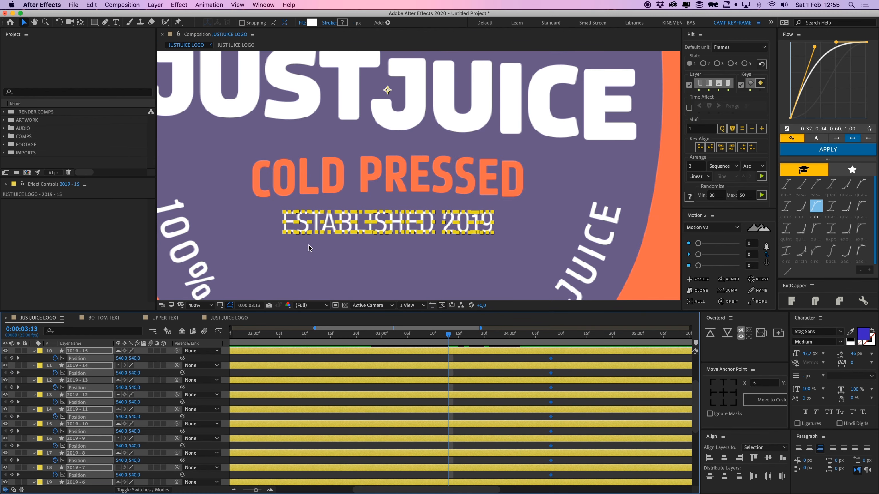
left_click(725, 394)
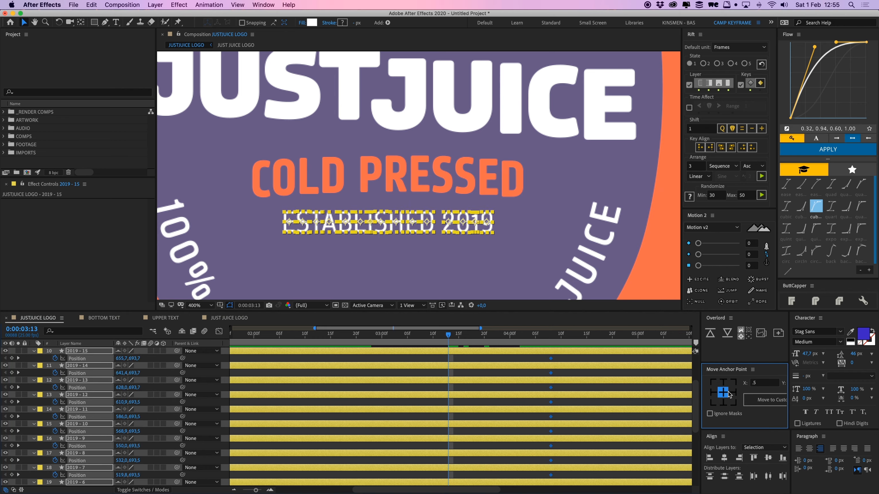
left_click(294, 196)
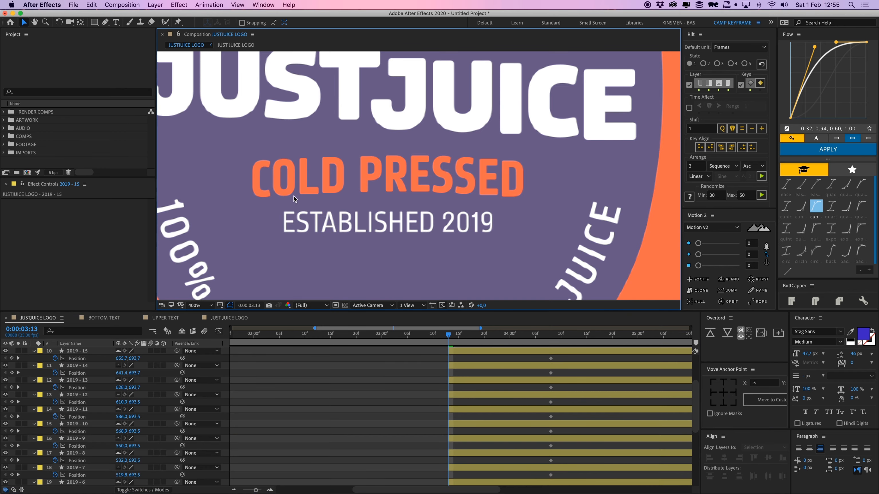
Spread the line's start positions at 0:00:03:13, offsetting ESTABLI 30 px to the left and SHED 2019 30 px to the right.
left_click_drag(374, 238, 504, 212)
key("shift+Left")
key("shift+Left")
key("shift+Left")
key("shift+Left")
key("shift+Left")
key("Right")
key("Right")
key("Right")
key("Right")
key("Right")
key("shift+Right")
key("shift+Right")
key("Right")
key("Right")
key("Right")
key("Right")
key("Right")
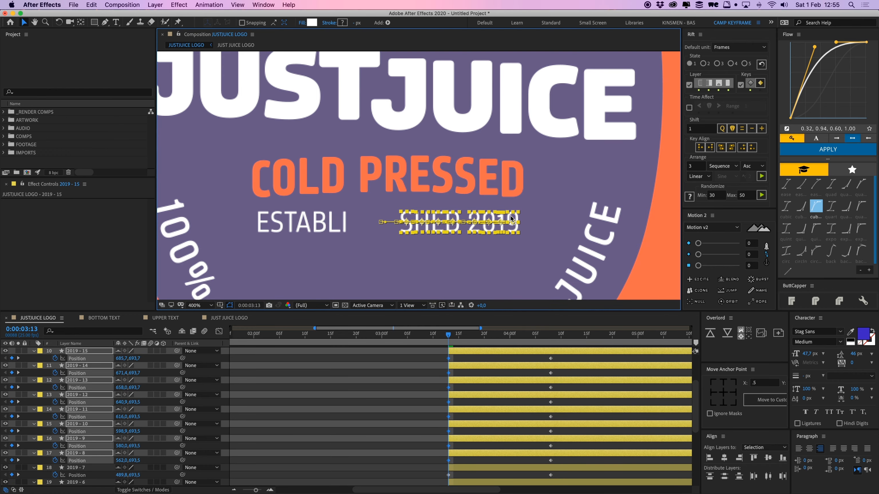
Apply the 0.32, 0.94, 0.60, 1.00 Flow easing to all ESTABLISHED 2019 Position keyframes and preview the motion.
left_click(446, 406)
left_click_drag(429, 357, 563, 439)
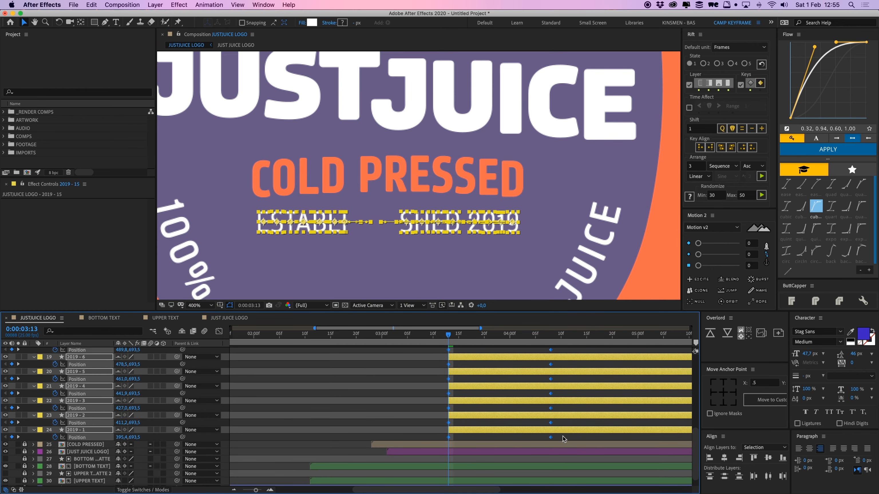
scroll(559, 421, "up", 5)
left_click(834, 150)
left_click(413, 425)
key("space")
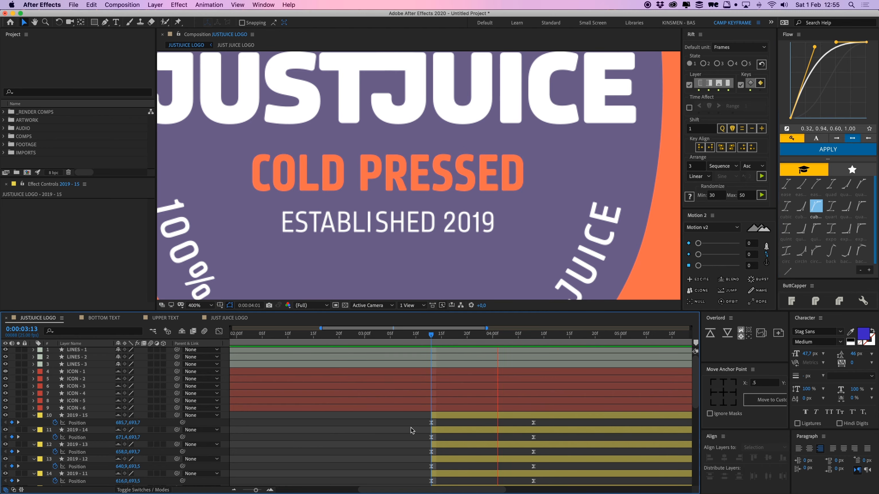
key("space")
Stagger the eight SHED 2019 letter layers in ascending sequence and preview them from about 0:00:03:11.
key("k")
left_click(439, 417)
scroll(449, 427, "down", 3)
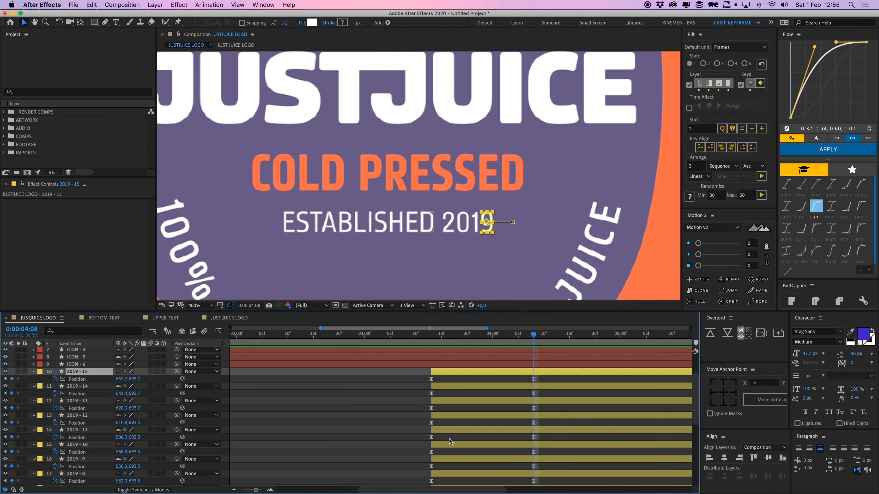
left_click_drag(497, 336, 457, 335)
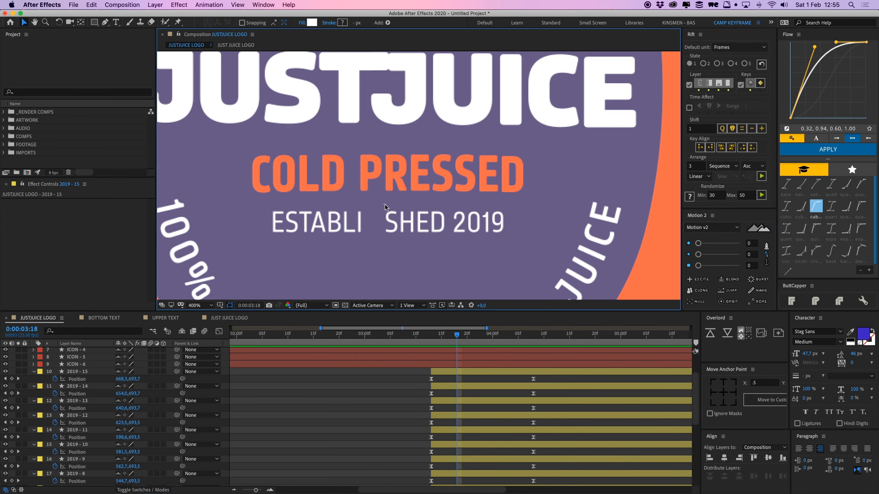
left_click_drag(385, 205, 512, 242)
scroll(494, 440, "down", 2)
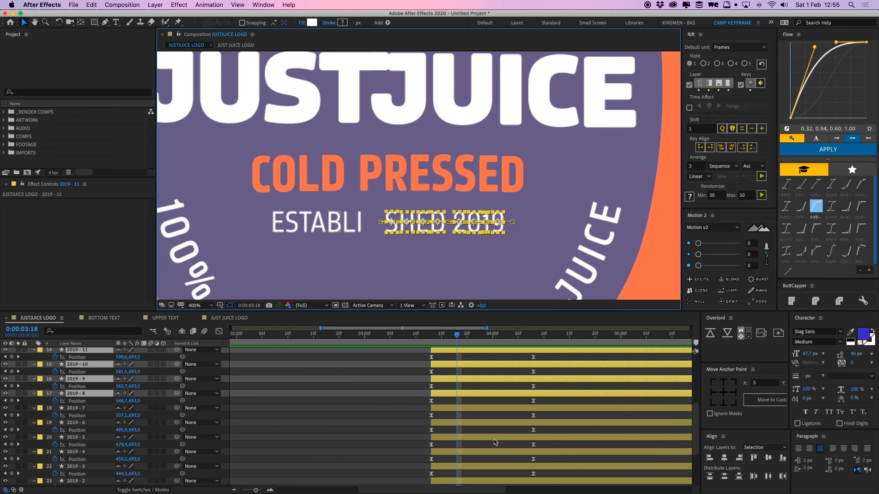
scroll(494, 440, "down", 3)
left_click(761, 176)
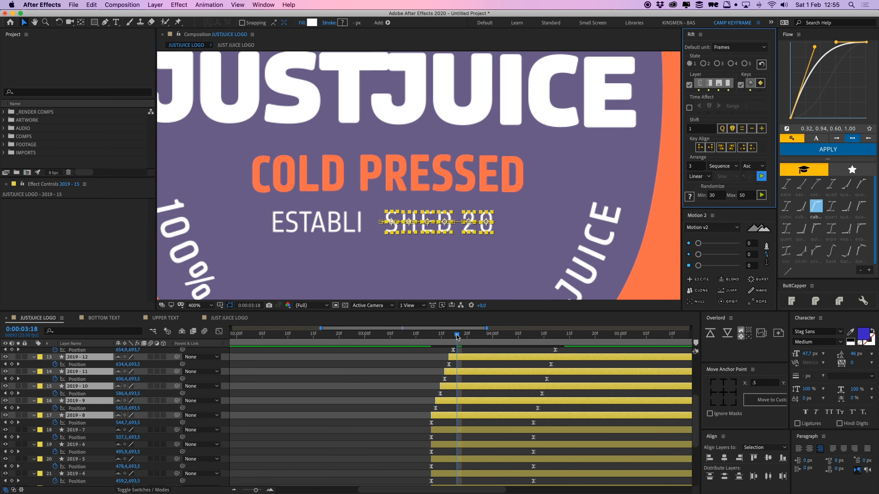
left_click_drag(457, 335, 421, 336)
key("space")
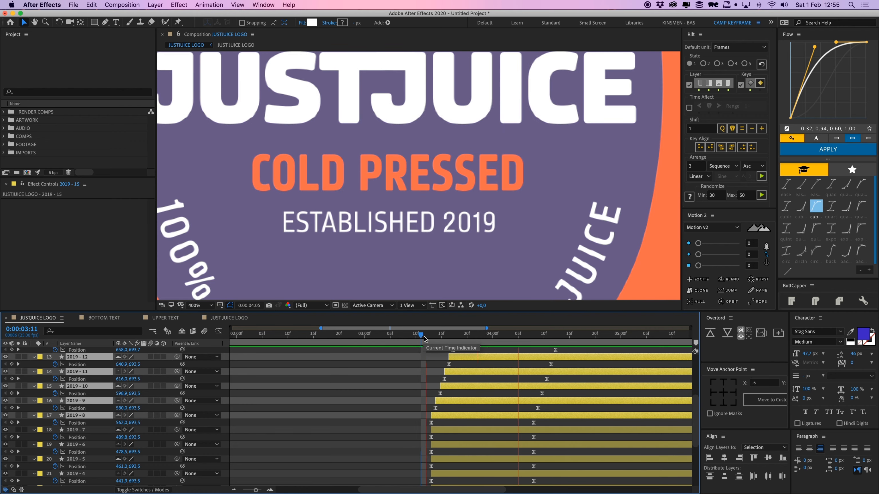
Stagger the seven ESTABLI letter layers, 2019 - 7 through 2019 - 1, in descending sequence.
left_click(444, 431)
scroll(444, 433, "down", 3)
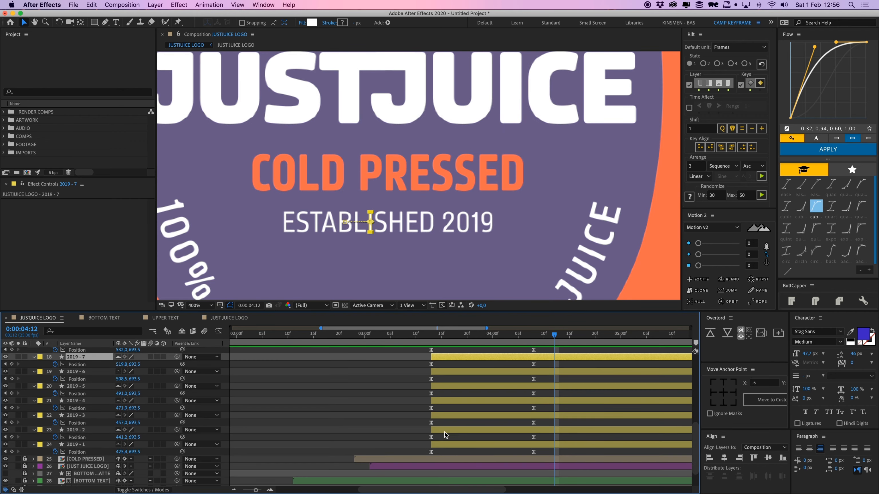
left_click(450, 447, "shift")
left_click(755, 167)
left_click(748, 176)
left_click(762, 176)
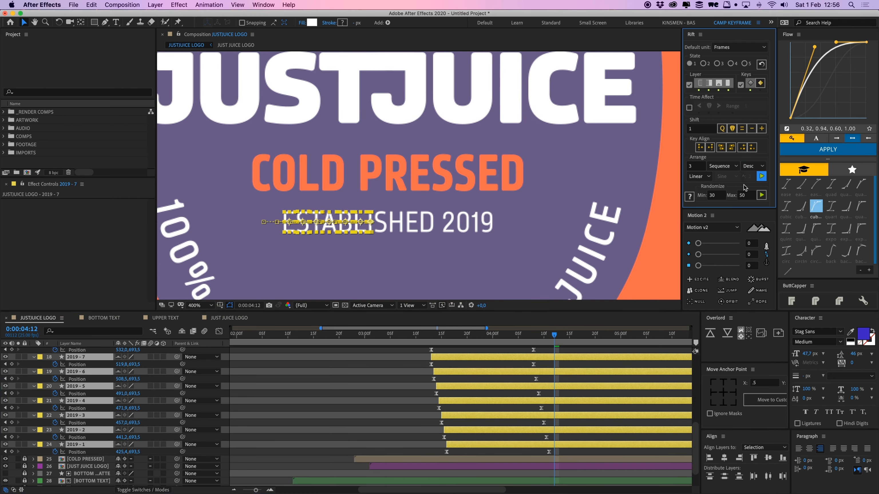
Preview the staggered ESTABLISHED 2019 reveal from about 0:00:03:09, then with more of the label in view.
left_click_drag(453, 343, 411, 343)
key("space")
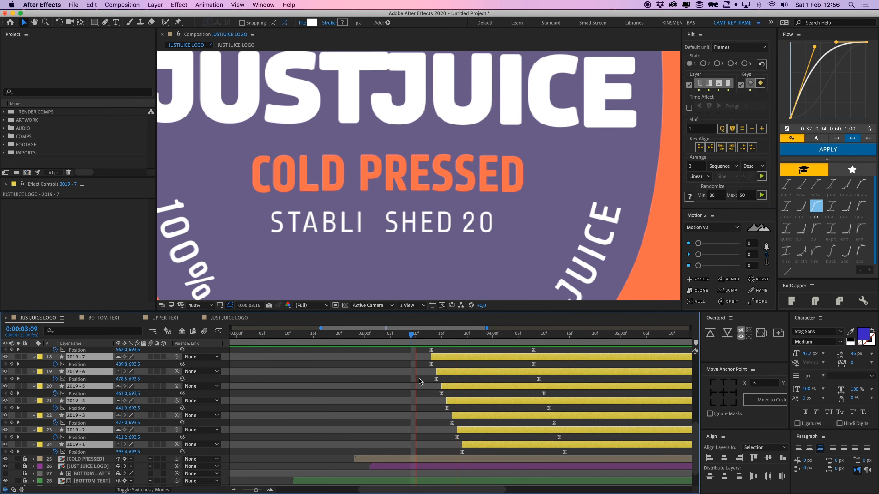
scroll(467, 219, "down", 2)
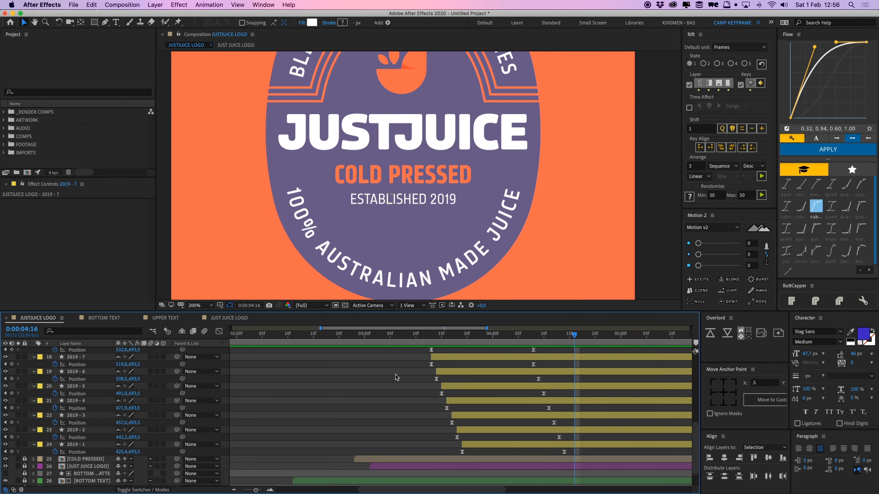
left_click(404, 344)
key("space")
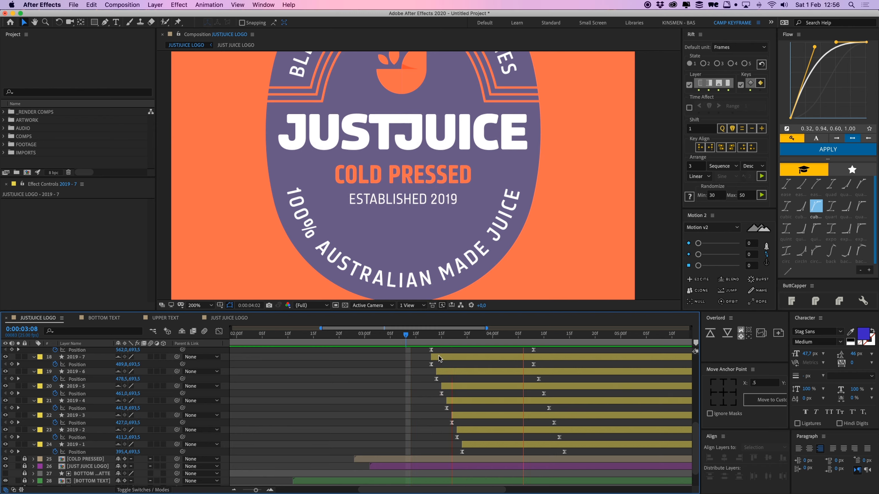
key("space")
Pre-compose all fifteen ESTABLISHED 2019 letter layers into a composition named 2019 and lock it.
left_click(494, 446)
scroll(495, 445, "up", 3)
scroll(494, 445, "up", 5)
left_click(479, 392, "shift")
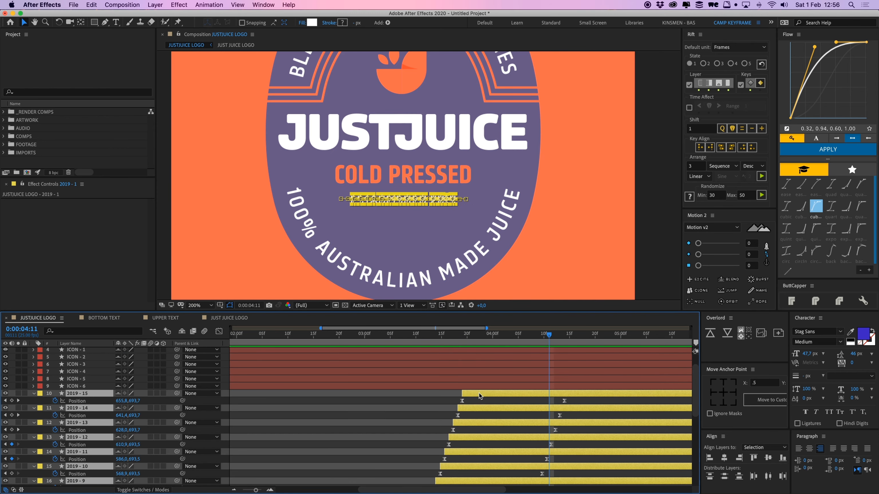
key("super+shift+c")
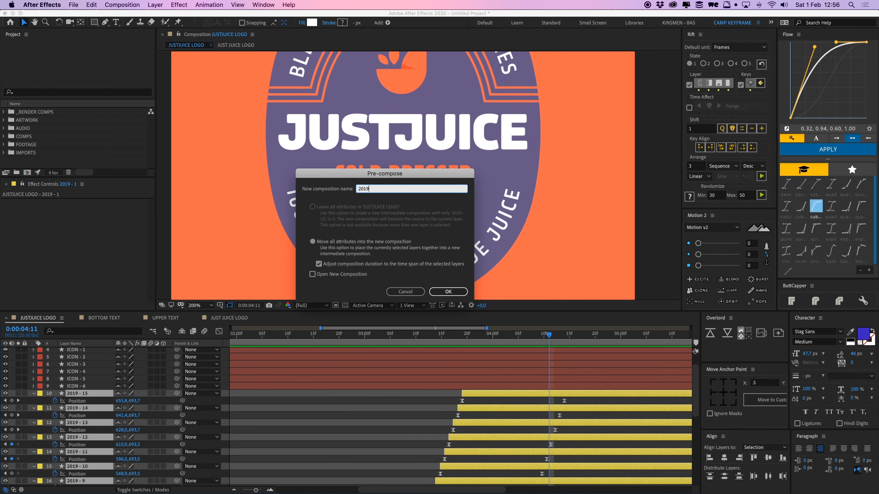
key("Return")
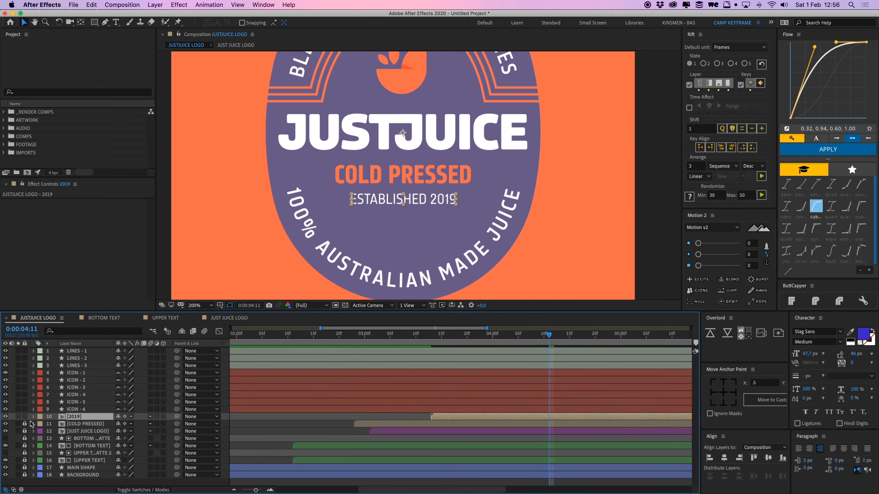
left_click(25, 417)
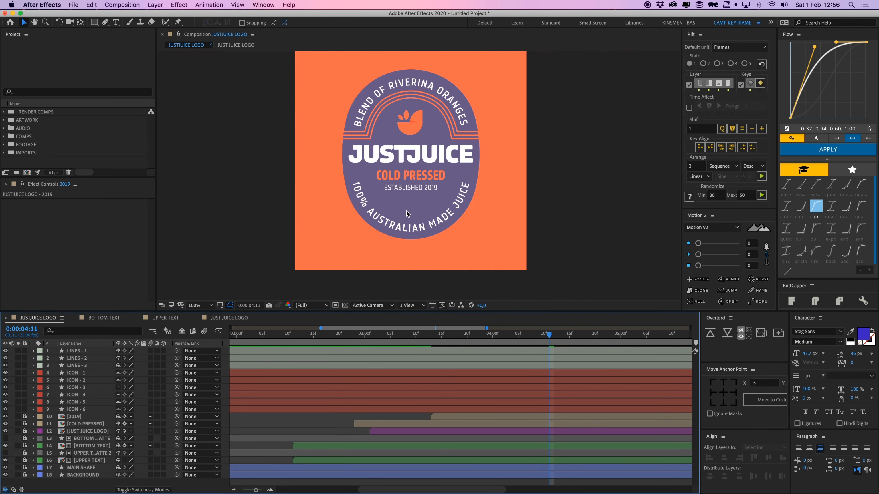
Preview the whole label animation from 0:00:02:15 and again from 0:00:02:08.
left_click_drag(425, 207, 423, 218)
left_click_drag(488, 338, 317, 349)
key("space")
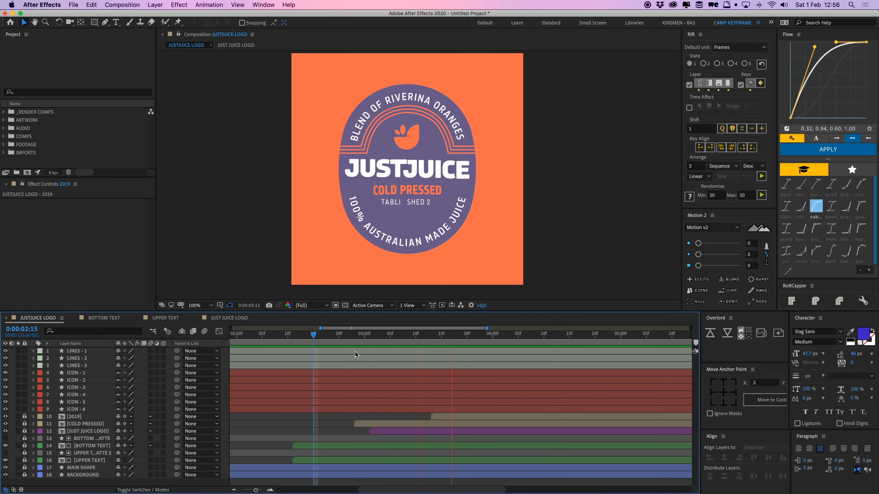
left_click_drag(442, 339, 278, 342)
key("space")
key("space")
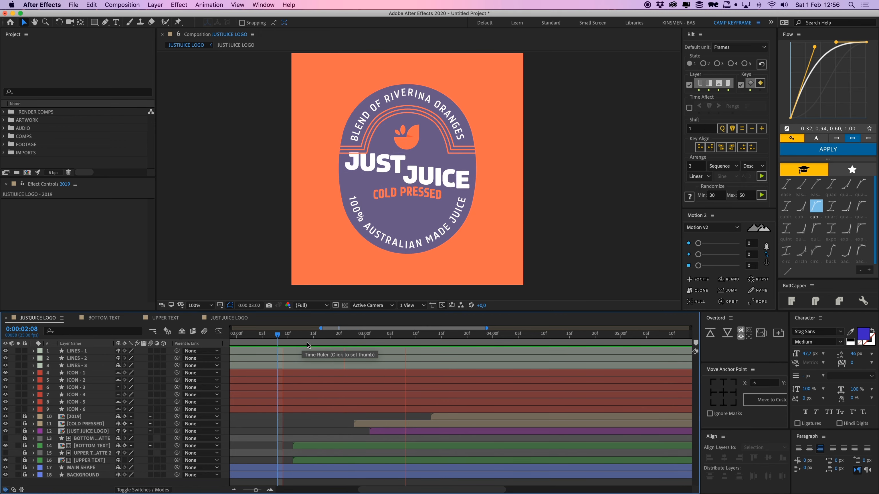
Lock the three LINES layers and select the six ICON layers.
left_click(412, 145)
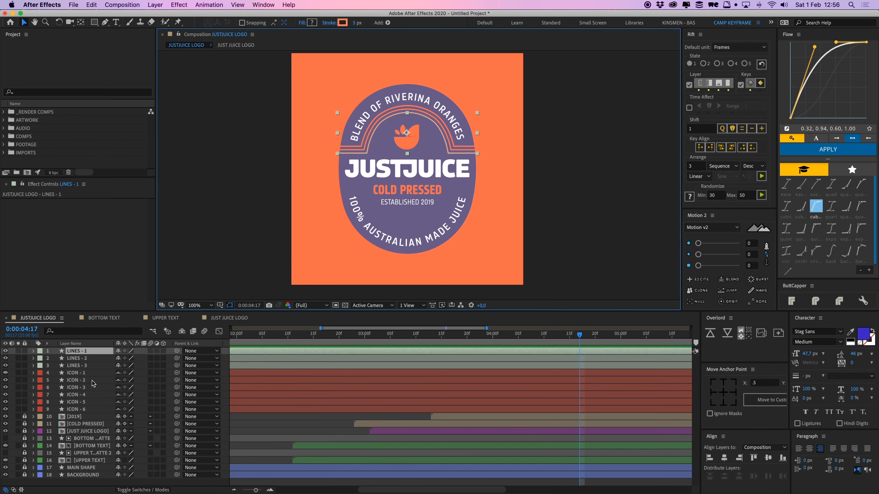
left_click_drag(25, 351, 25, 359)
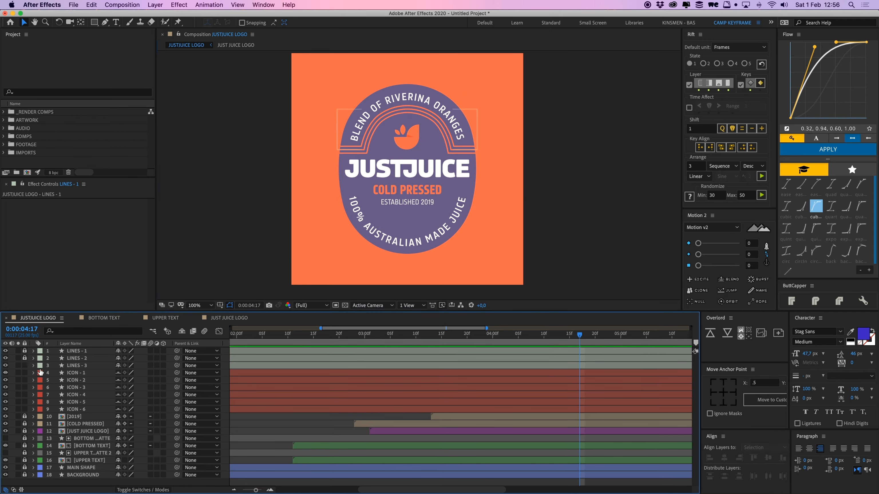
left_click(72, 373)
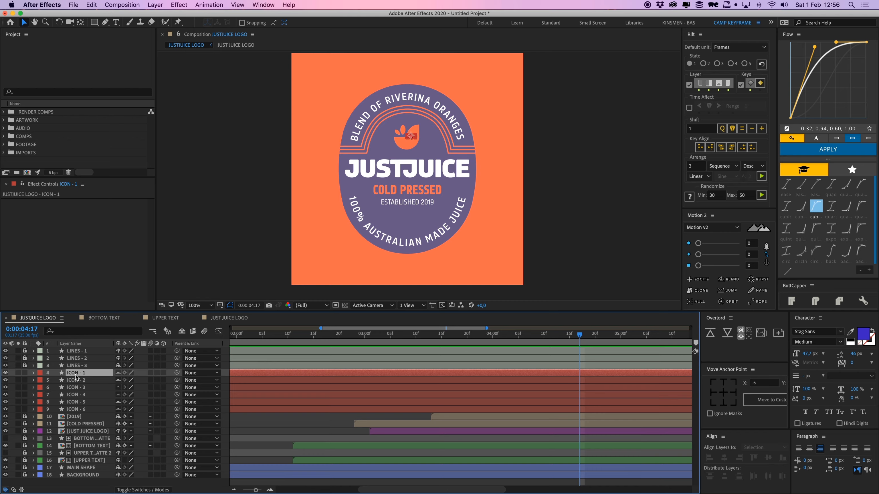
left_click(87, 409, "shift")
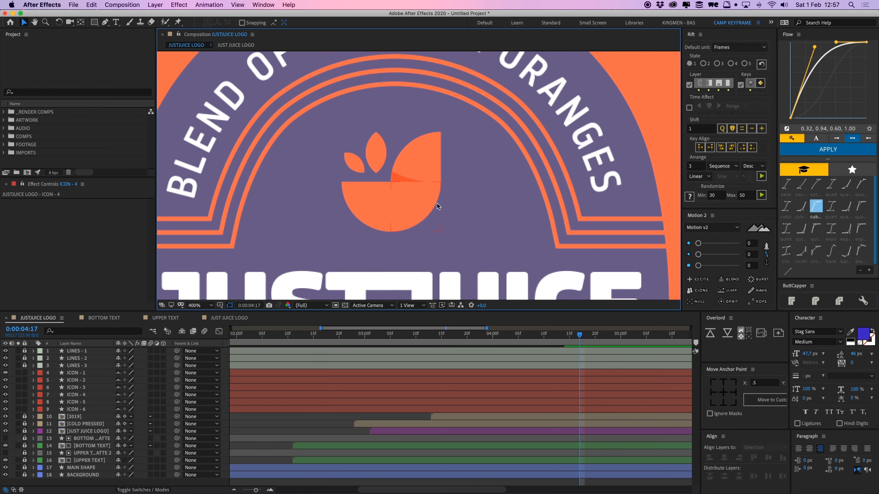
Move the anchor points of ICON - 4, ICON - 6 and ICON - 5 to their top-right, top-left and bottom-left corners respectively.
left_click(388, 202)
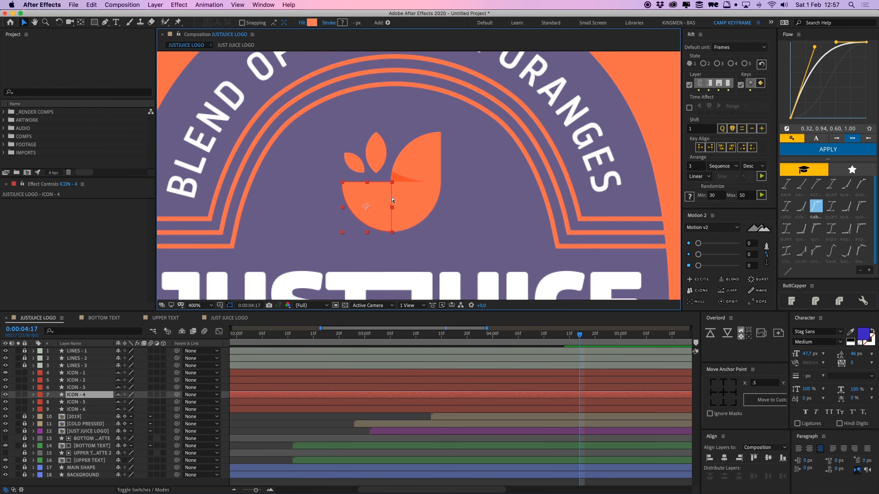
key("period")
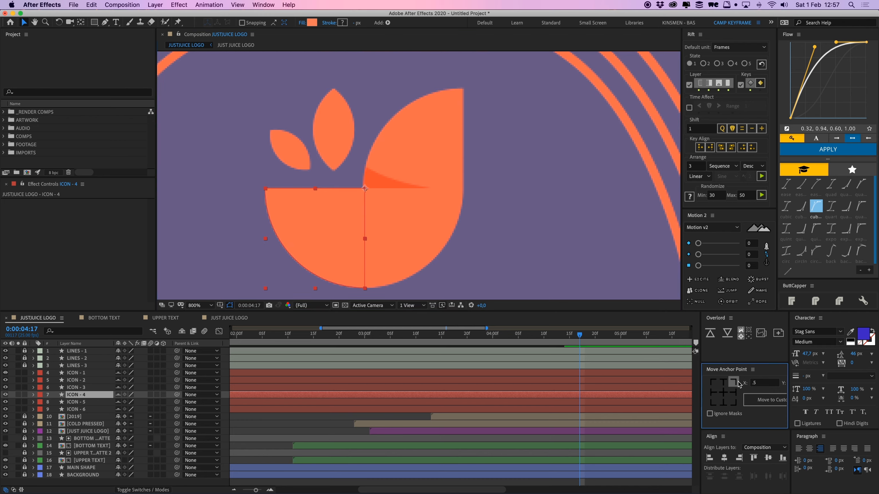
left_click(398, 216)
left_click(711, 382)
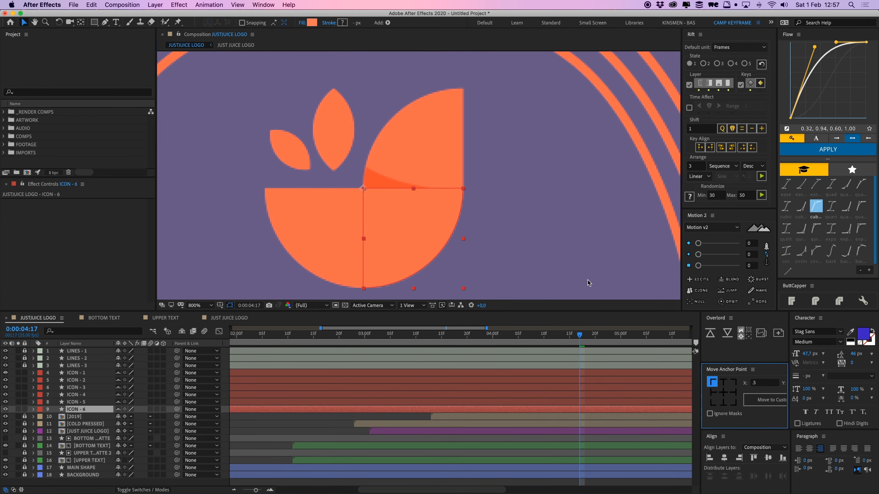
left_click(442, 156)
left_click(712, 404)
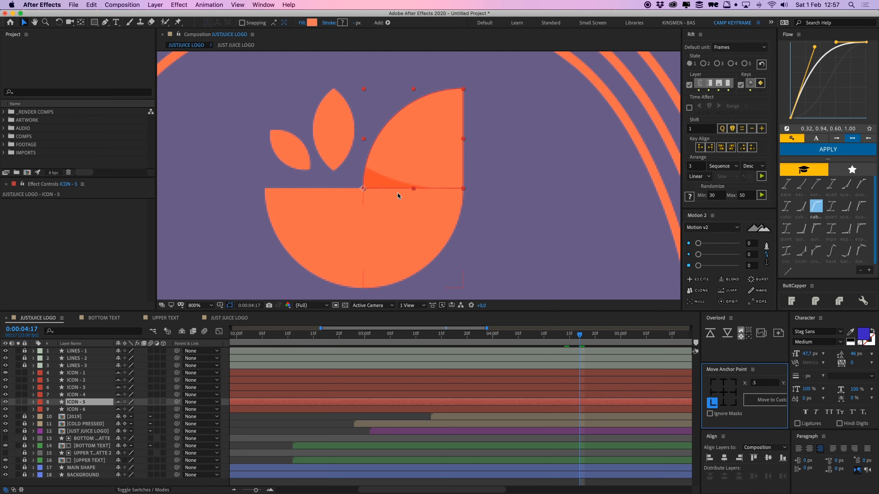
Add Scale and Rotation keyframes to ICON - 4, ICON - 5 and ICON - 6 at 0:00:04:17.
left_click(394, 204, "shift")
left_click(362, 215, "shift")
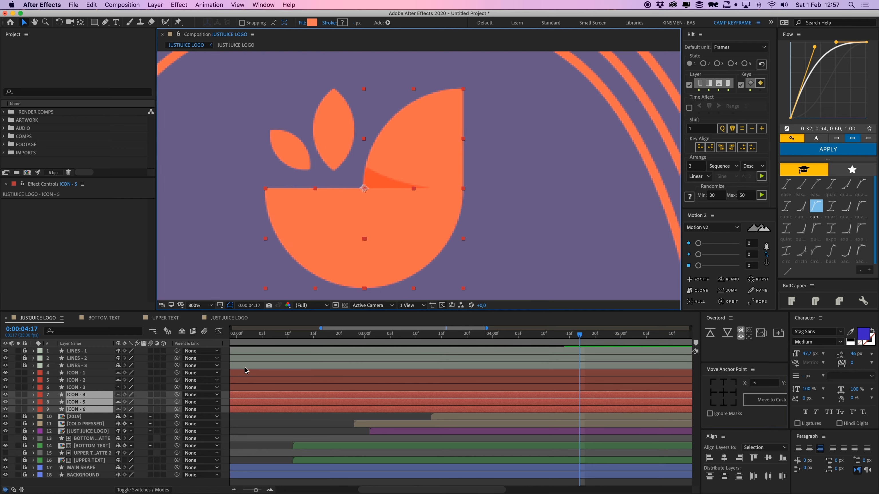
key("s")
key("shift+r")
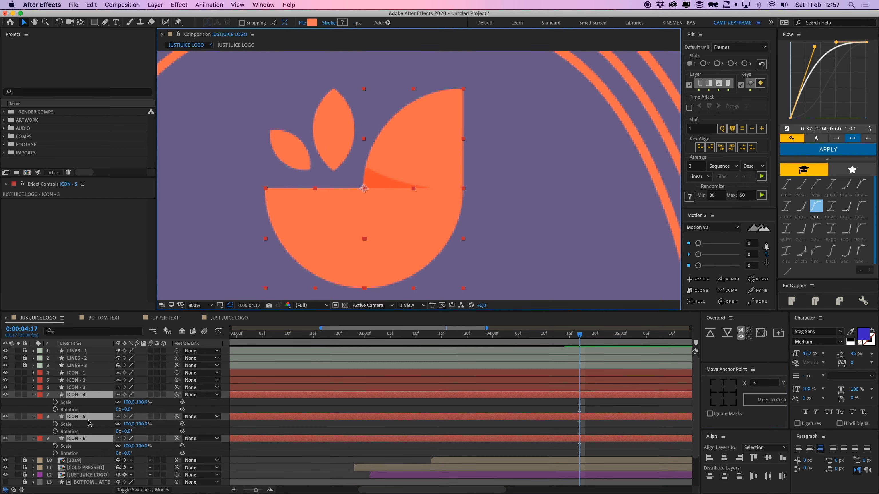
left_click_drag(55, 404, 56, 453)
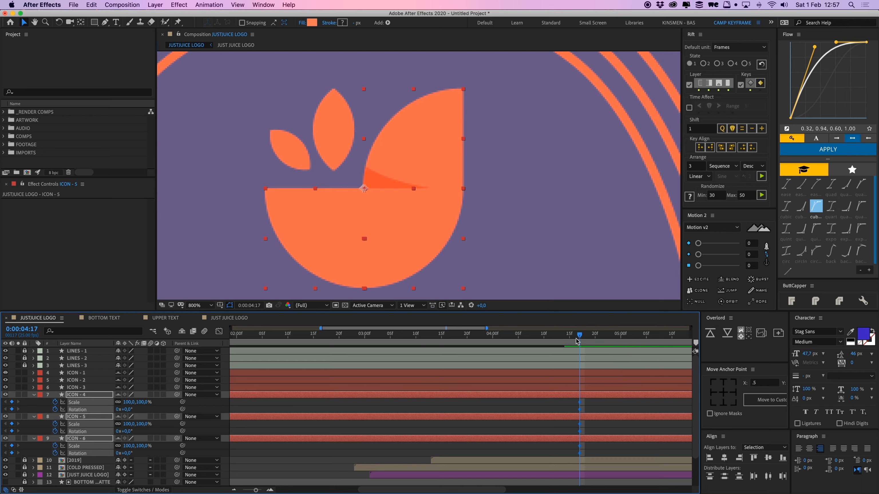
At 0:00:04:06, try setting the Scale of ICON - 4, ICON - 5 and ICON - 6 to 0%.
left_click_drag(577, 338, 523, 346)
left_click(348, 261)
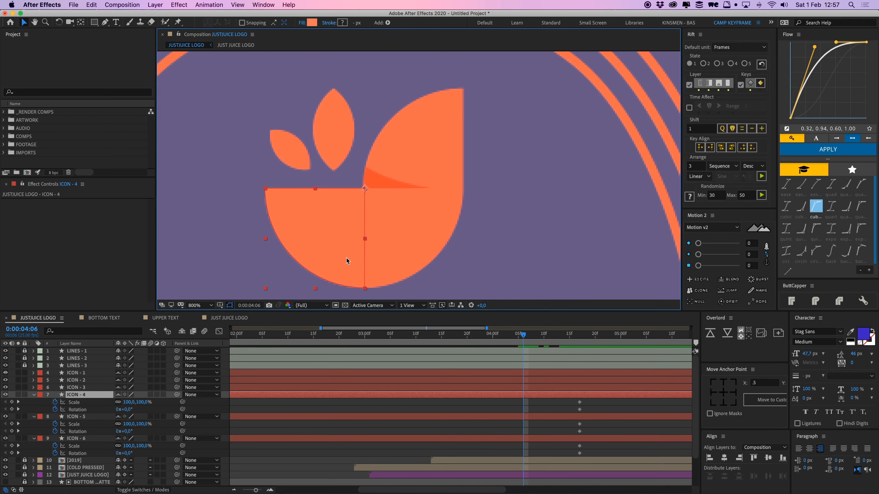
left_click(421, 440, "shift")
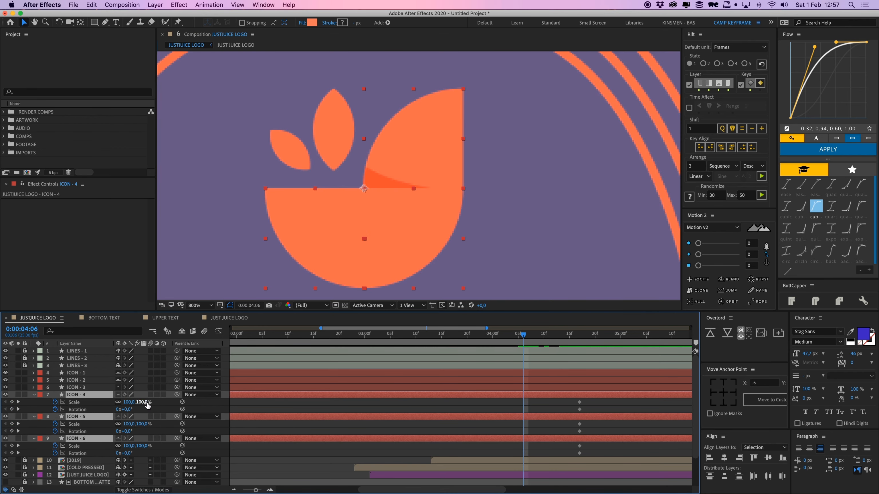
left_click(146, 403)
type("0")
key("Return")
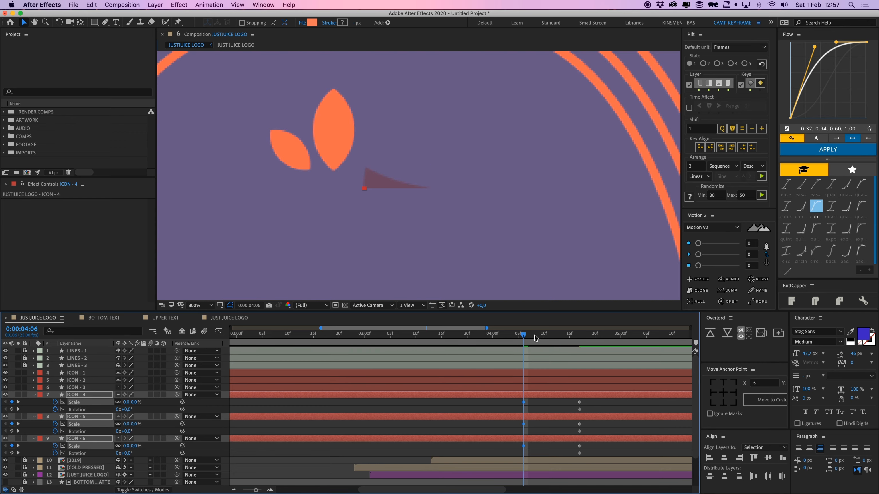
key("super+z")
Rotate ICON - 4 to 65° around its anchor point at 0:00:04:06, leaving its Scale at 100%.
left_click(488, 407)
left_click(320, 238)
scroll(319, 239, "down", 2)
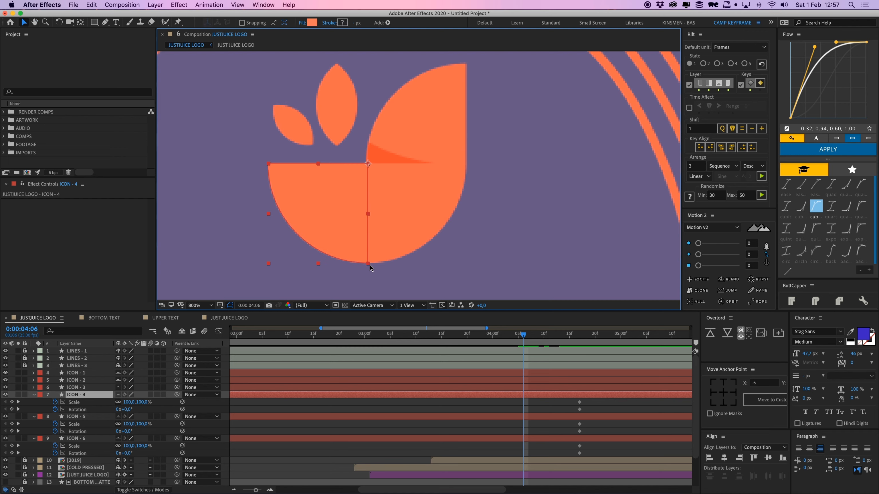
left_click_drag(318, 264, 318, 259)
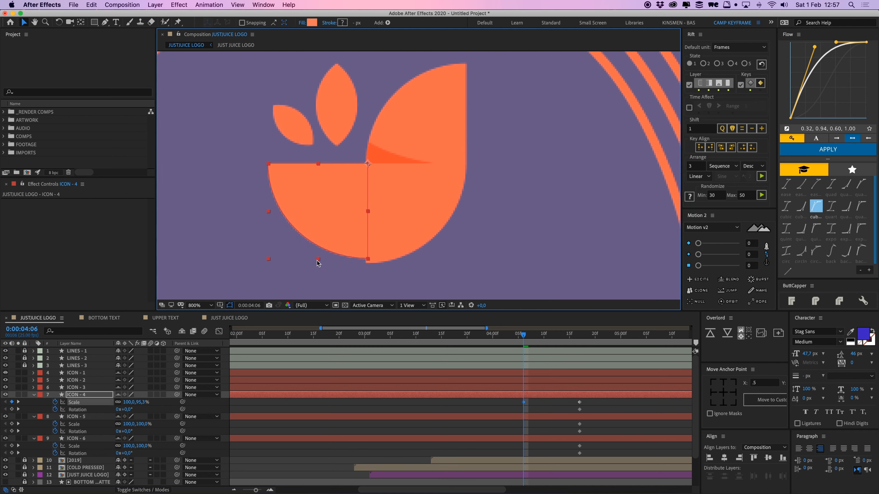
key("super+z")
key("w")
left_click_drag(369, 270, 280, 212)
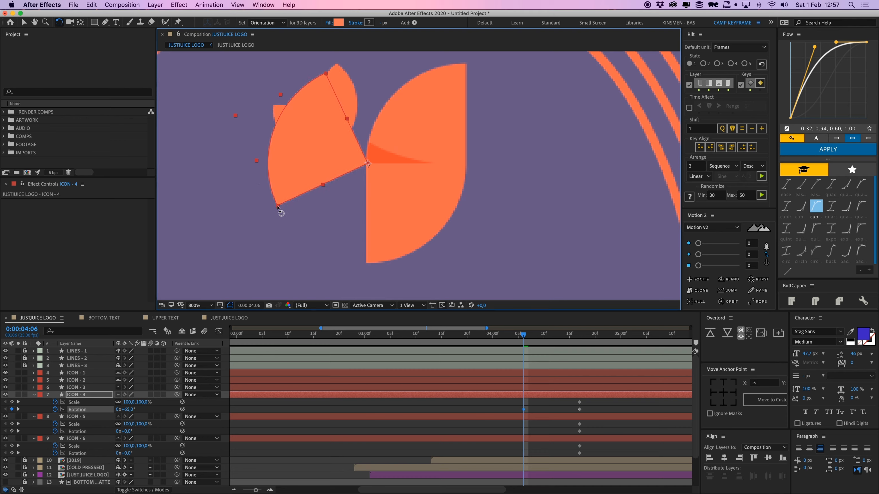
Set the Rotation of ICON - 6 to 65° at 0:00:04:06.
left_click(377, 219)
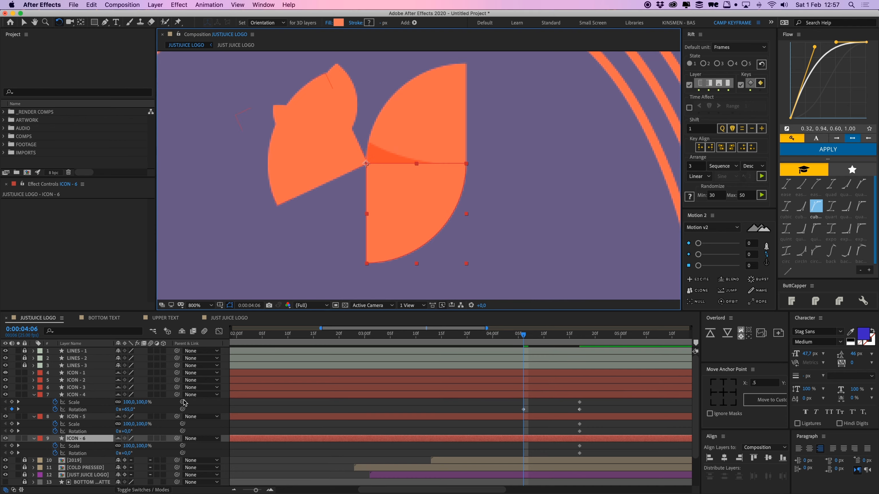
left_click(530, 405)
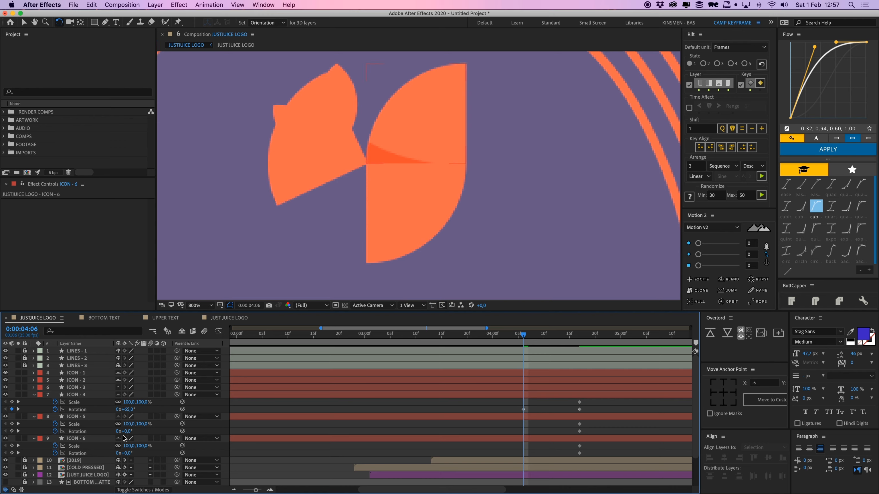
left_click_drag(439, 202, 428, 243)
left_click(129, 454)
key("Return")
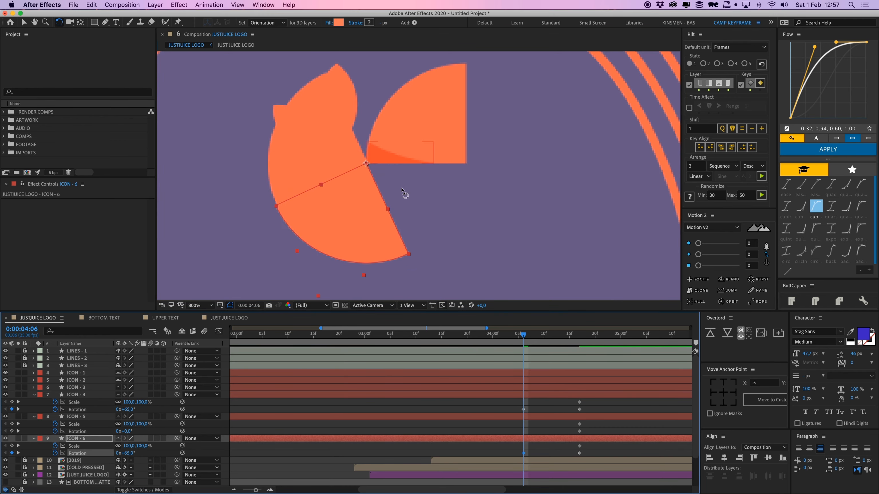
Set the Rotation of ICON - 5 to 65° at 0:00:04:06.
left_click(434, 131)
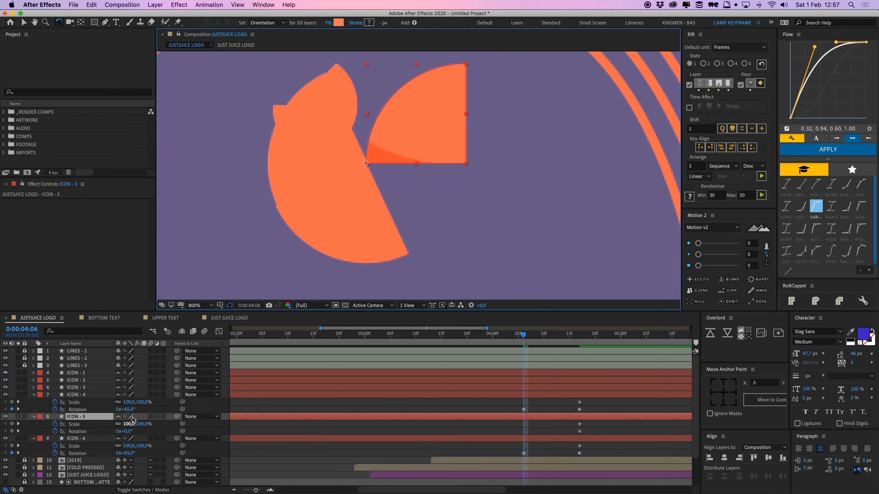
left_click(128, 432)
type("65")
key("Return")
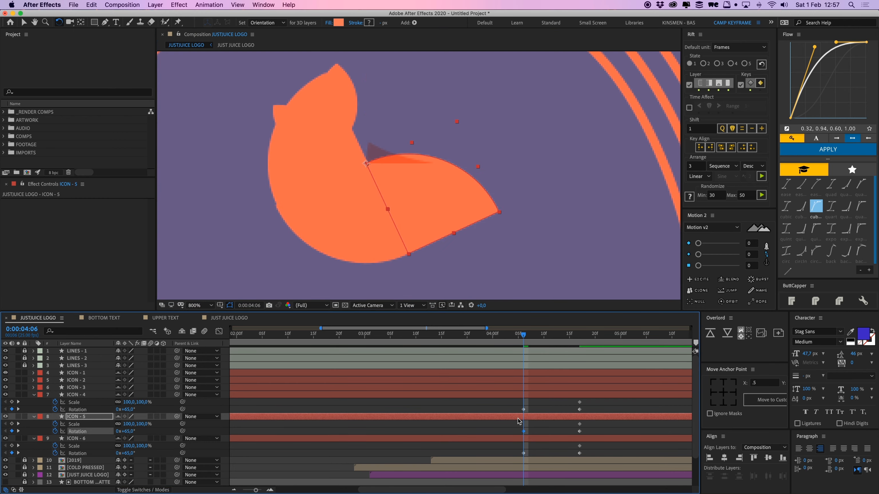
Trim the start of ICON - 4, ICON - 5 and ICON - 6 to 0:00:04:06.
left_click(529, 396)
left_click(532, 438, "shift")
key("alt+bracketleft")
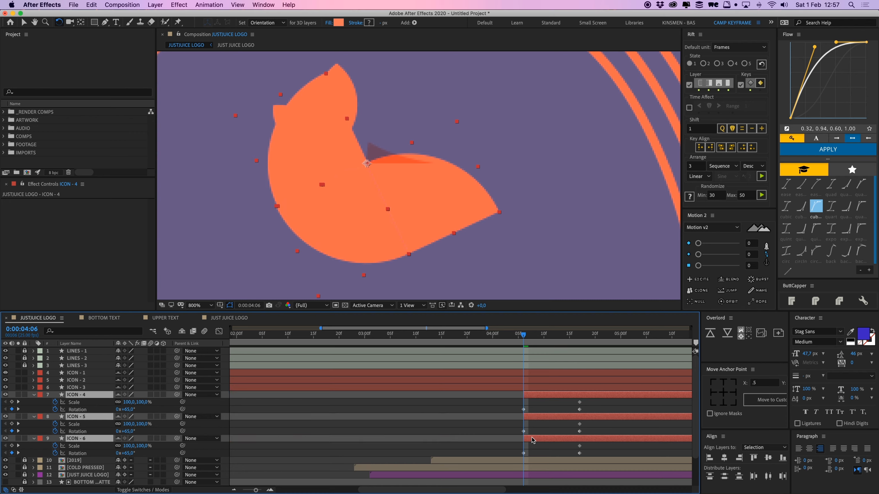
left_click(516, 405)
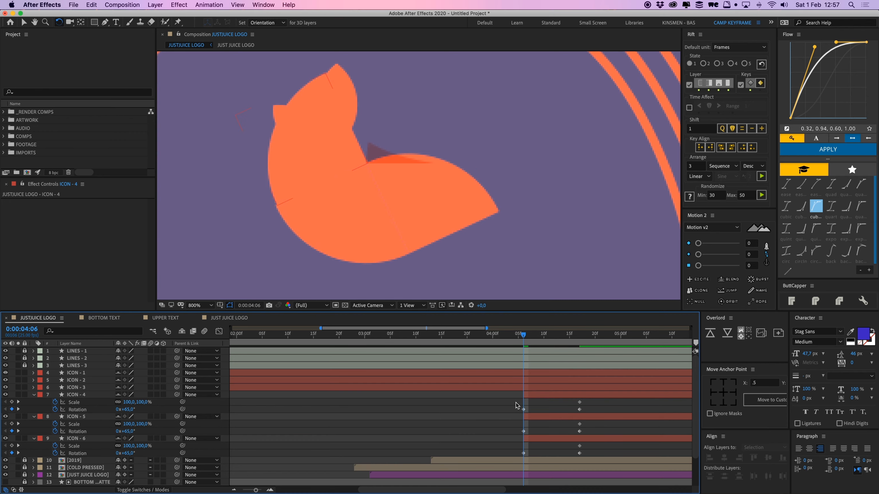
Set the Scale of ICON - 4, ICON - 5 and ICON - 6 to 0% at 0:00:04:06 and preview the growth.
left_click(534, 394)
left_click(538, 439, "shift")
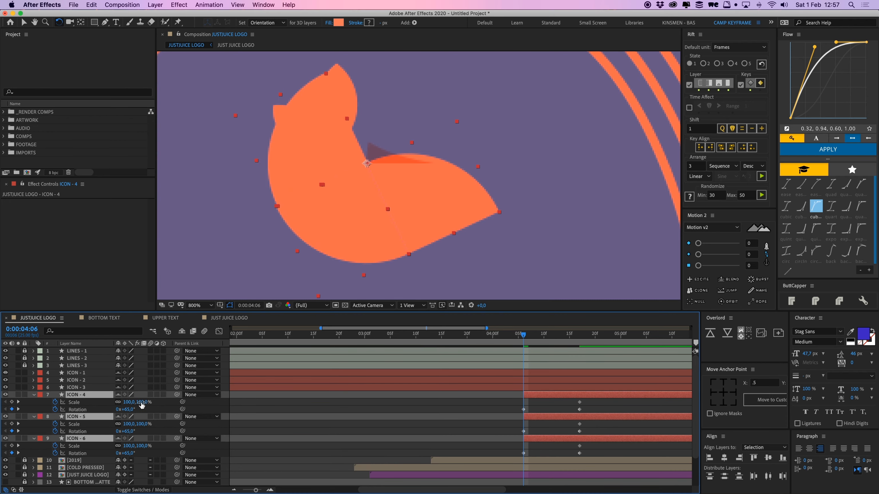
left_click(141, 402)
type("0")
key("Return")
left_click(455, 419)
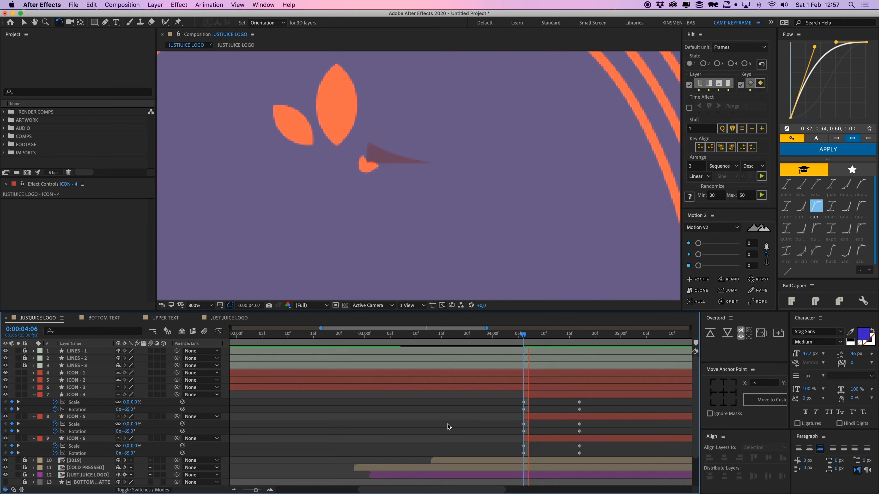
mouse_move(539, 347)
left_mouse_down()
mouse_move(530, 343)
mouse_move(560, 349)
mouse_move(529, 350)
mouse_move(535, 337)
mouse_move(557, 342)
mouse_move(529, 348)
left_mouse_up()
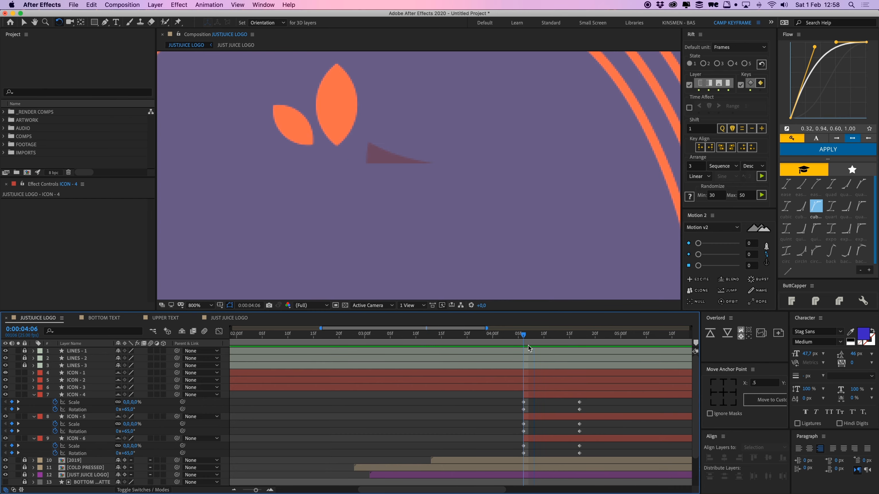
Apply the 0.32, 0.94, 0.60, 1.00 Flow easing to all Scale and Rotation keyframes of the three fruit segments and preview them.
left_click_drag(509, 399, 595, 463)
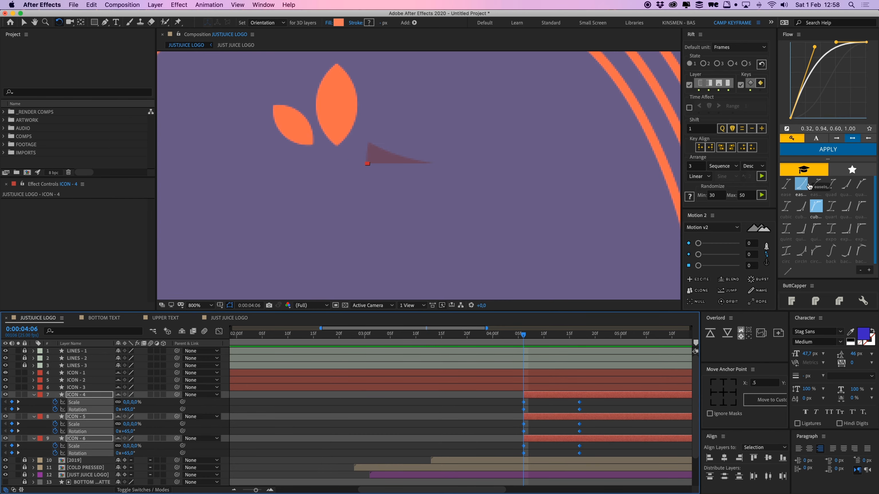
left_click(821, 150)
key("space")
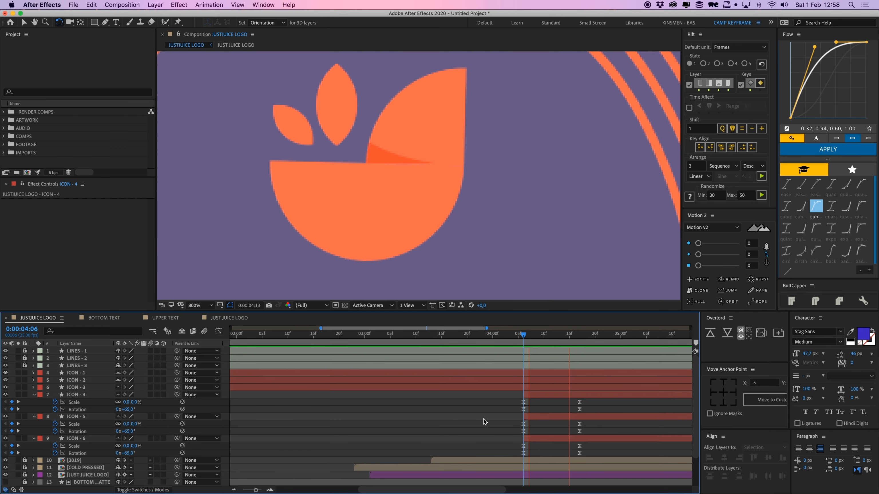
Place ICON - 6 above ICON - 5, delay ICON - 6 by one frame and ICON - 5 by two frames, and preview the stagger.
left_click(539, 438)
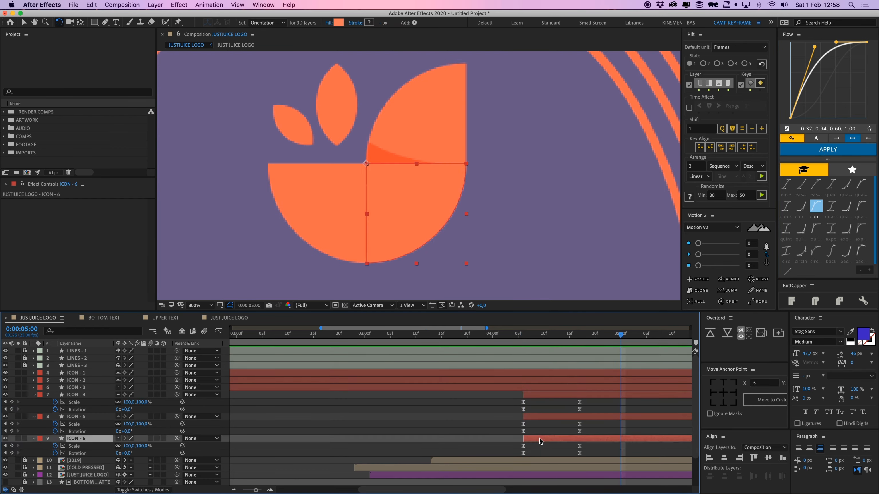
left_click(538, 395)
left_click(537, 418)
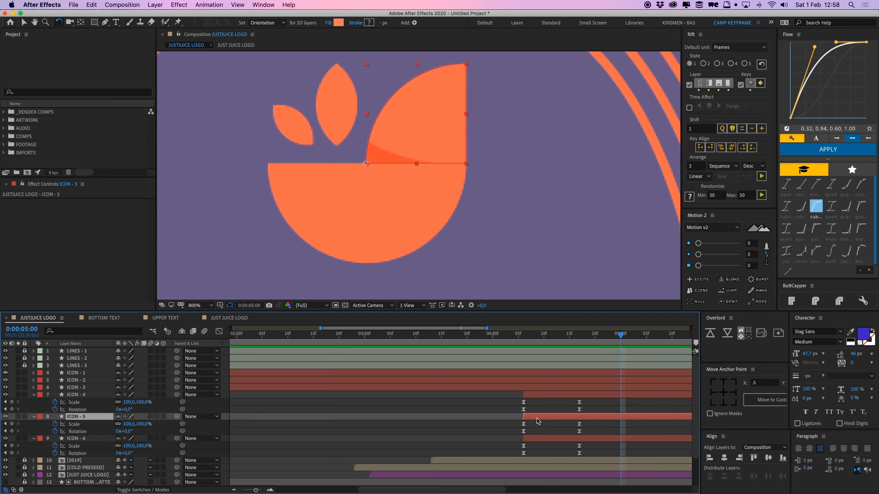
key("super+alt+Down")
left_click(537, 418)
key("alt+Page_Down")
left_click(536, 441)
key("alt+Page_Down")
key("alt+Page_Down")
left_click_drag(588, 343, 500, 346)
key("space")
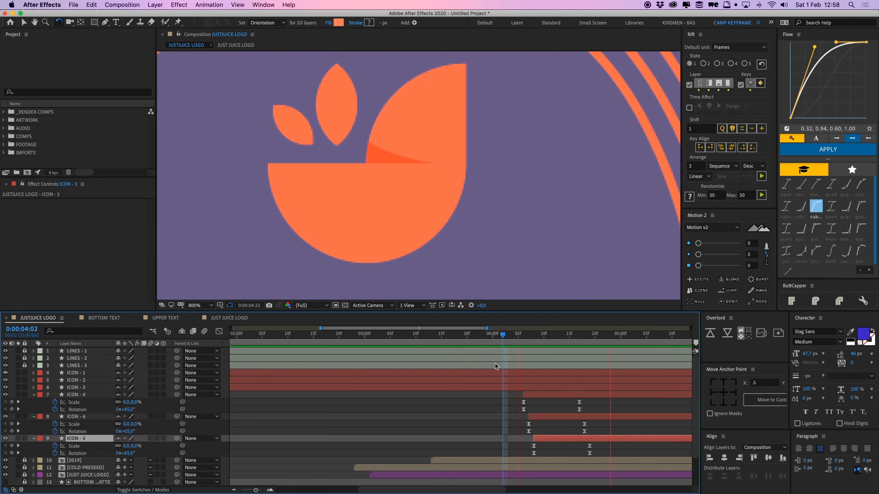
Widen the stagger so ICON - 6 starts at 0:00:04:08 and ICON - 5 at 0:00:04:10, and preview it.
left_click(546, 418)
key("alt+Page_Down")
left_click(546, 438)
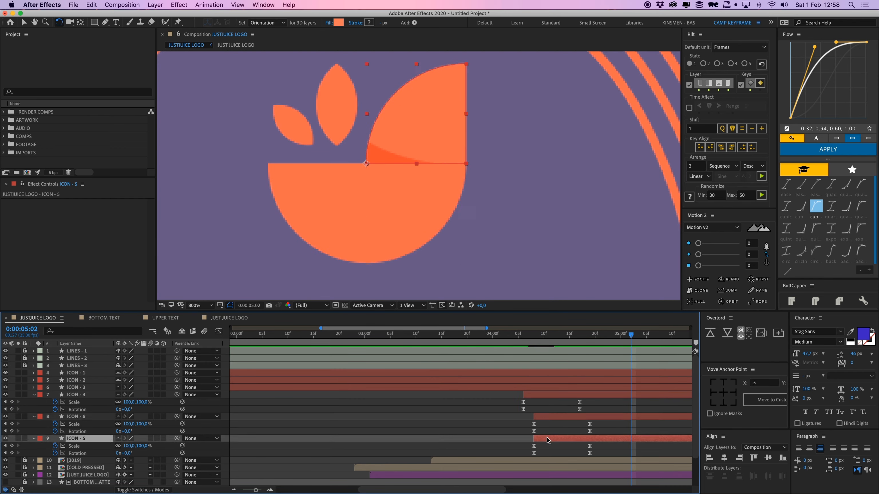
key("alt+Page_Down")
key("alt+Page_Down")
left_click_drag(561, 337, 505, 339)
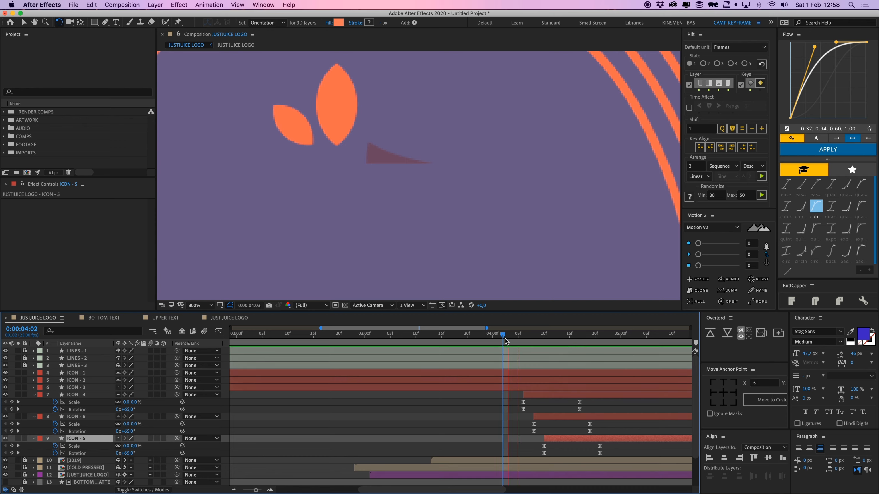
key("space")
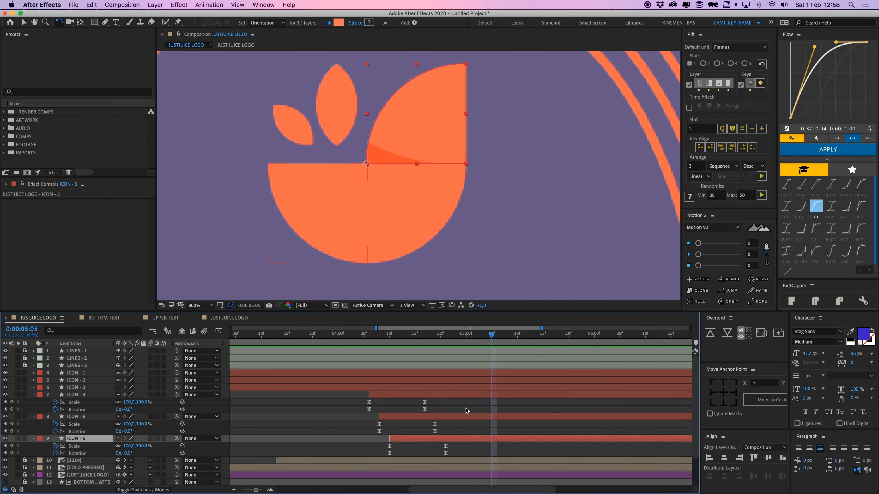
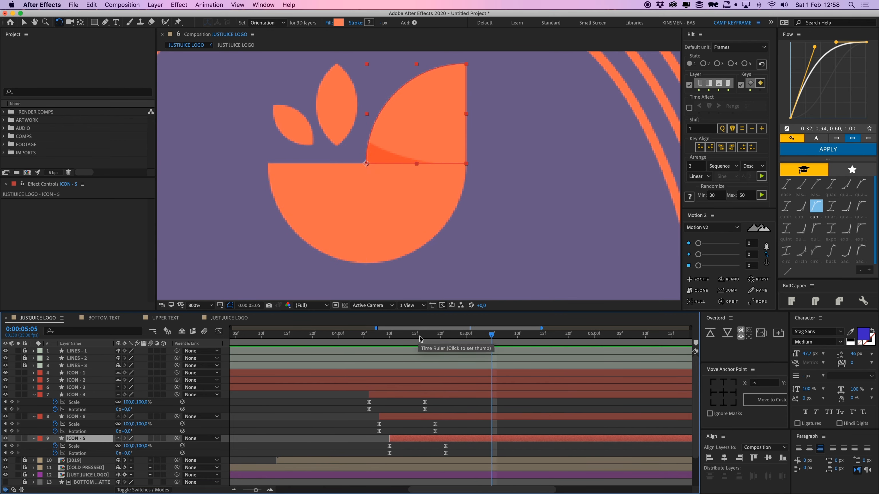
Move the ending Scale and Rotation keyframes of the three fruit segments four frames later, reapply the Flow easing, and preview.
left_click_drag(425, 338, 369, 340)
key("space")
left_click_drag(409, 401, 347, 400)
left_click(844, 150)
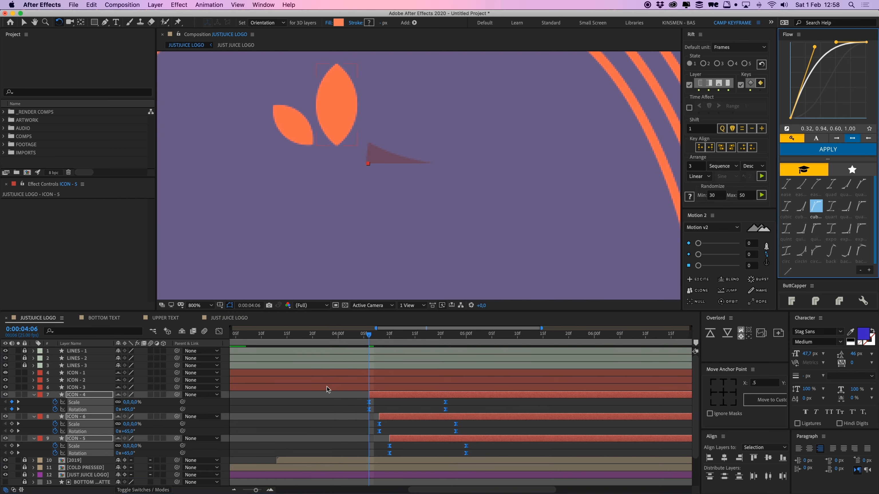
left_click(325, 421)
key("space")
key("space")
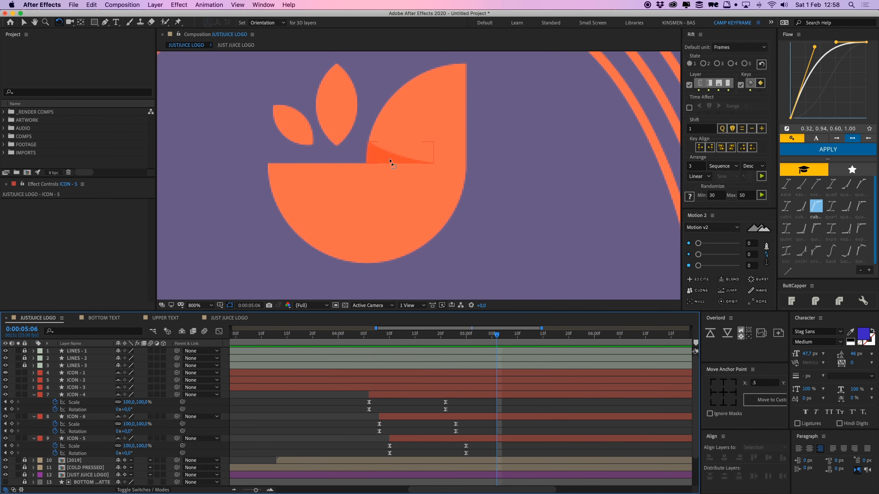
Rename the ICON - 1 layer, the small dark wedge on the fruit, as SHADOW.
left_click(386, 160)
key("v")
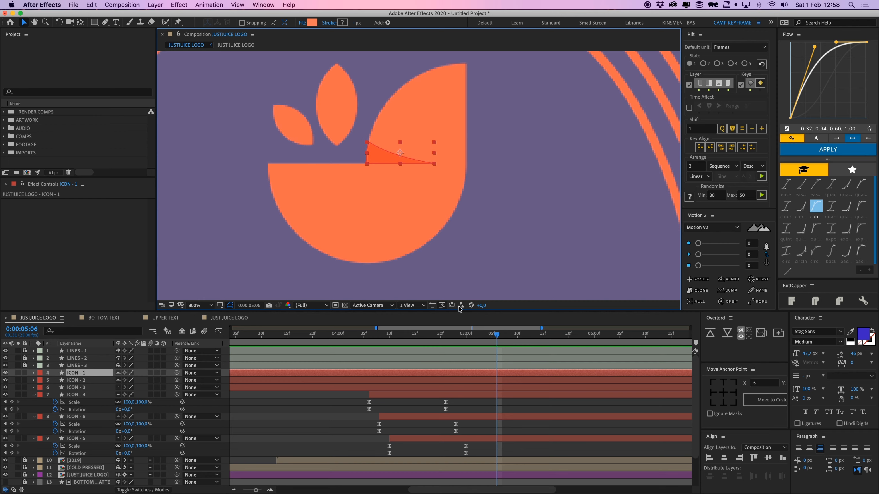
left_click(90, 375)
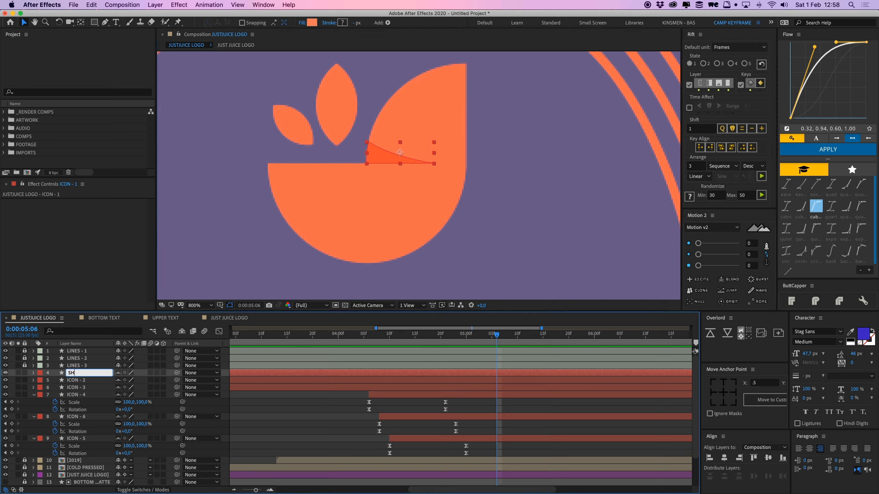
key("Return")
type("OW")
Move the SHADOW layer down the layer stack to directly above ICON - 5.
left_click(85, 389)
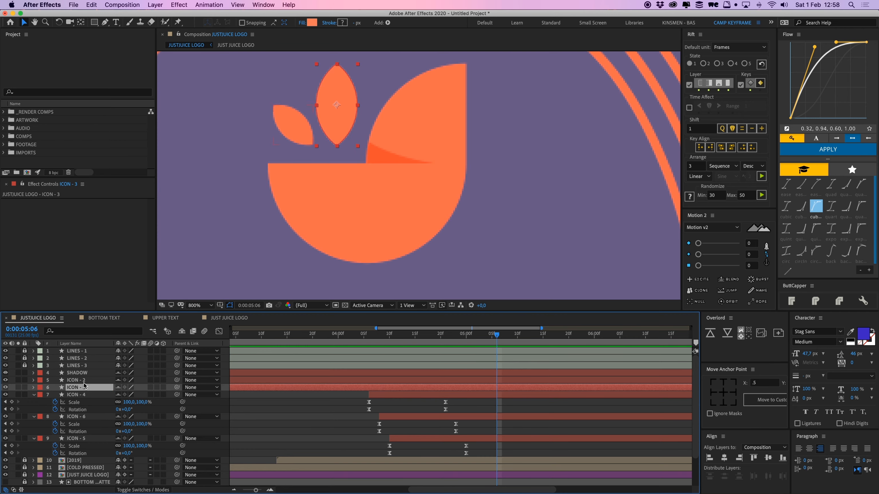
left_click_drag(82, 374, 82, 392)
left_click(81, 396)
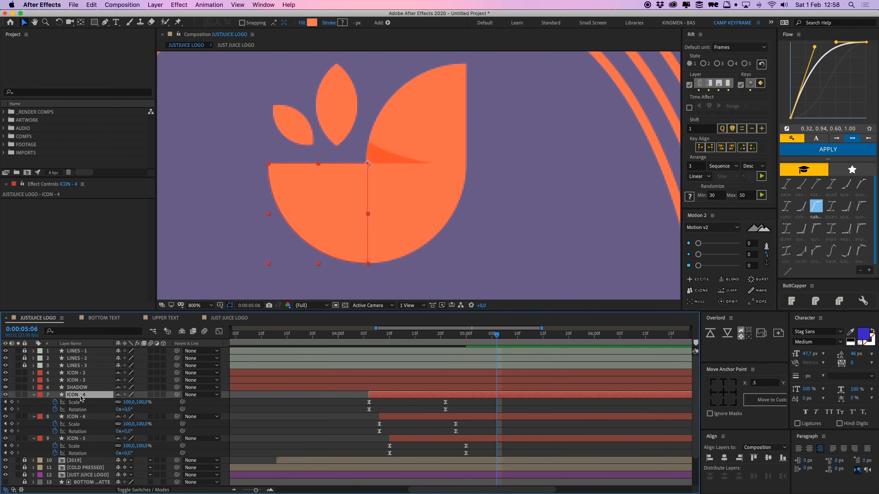
left_click(85, 417)
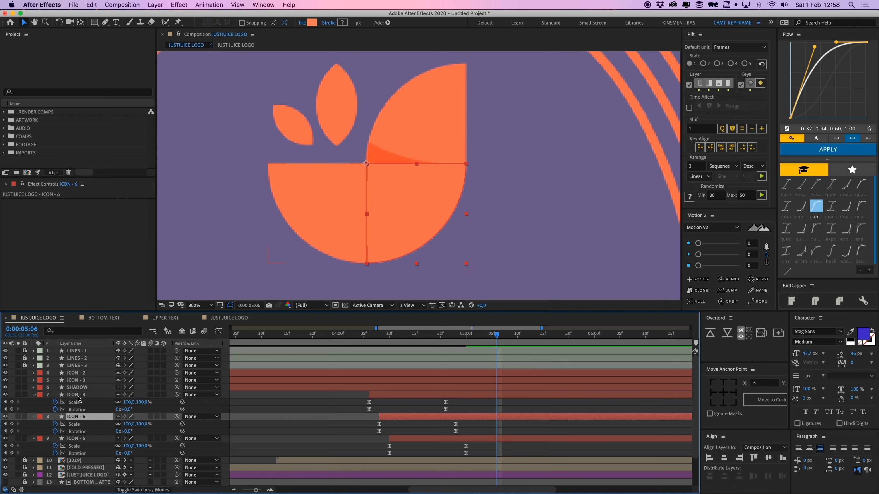
left_click_drag(79, 389, 82, 434)
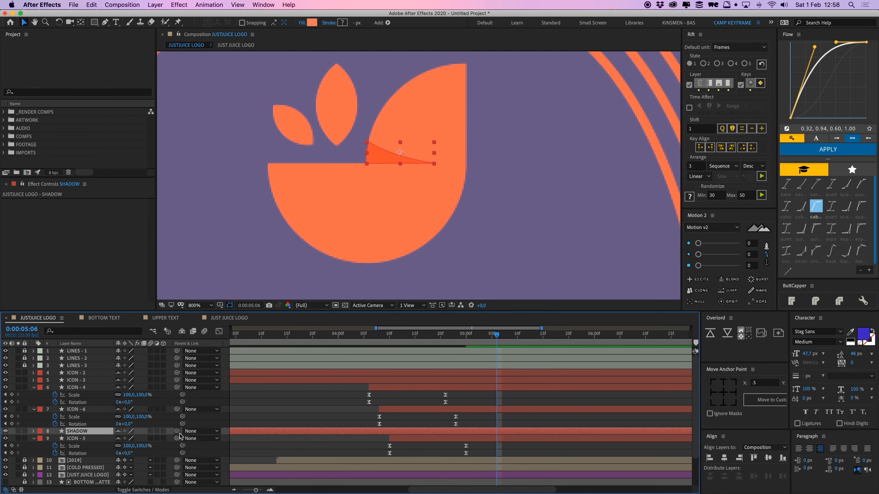
Parent SHADOW to ICON - 5 and preview the fruit animation from 0:00:04:08.
left_click_drag(177, 431, 104, 439)
left_click_drag(497, 335, 379, 348)
left_click(346, 397)
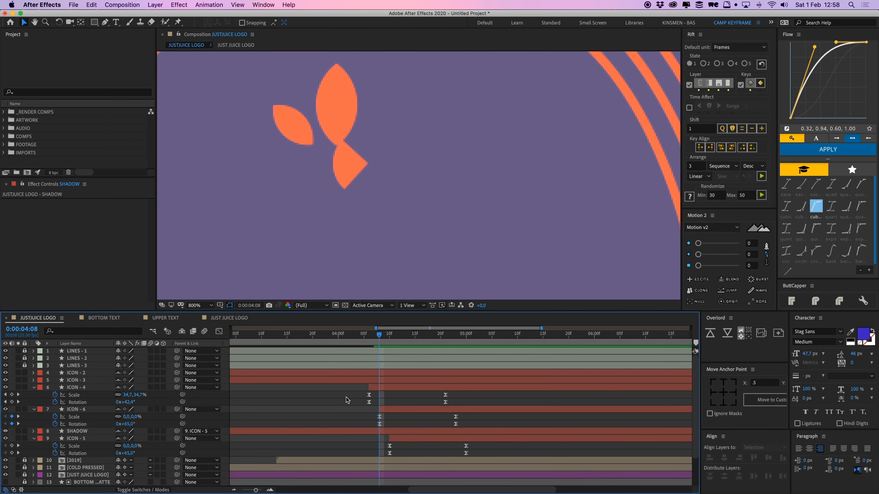
key("space")
key("space")
scroll(432, 208, "down", 1)
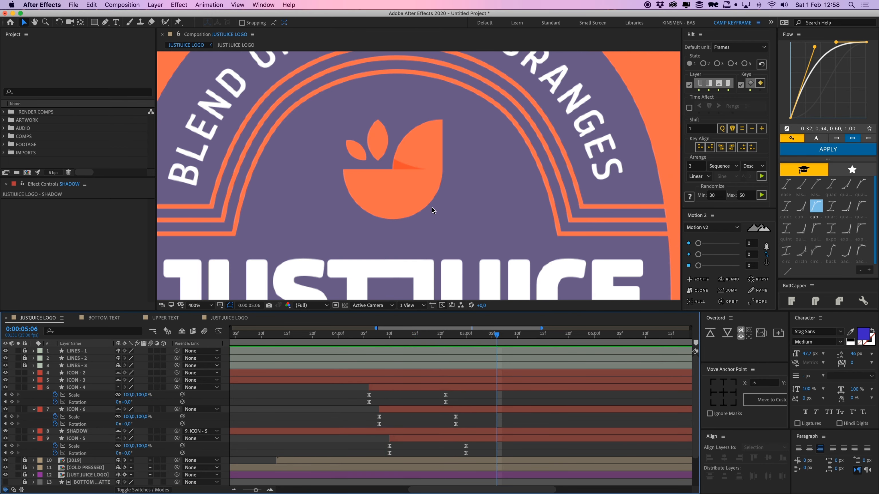
Replay the fruit segments' scale and rotation entrance to check its timing.
scroll(432, 207, "down", 1)
left_click_drag(472, 336, 351, 348)
key("space")
left_click_drag(473, 343, 354, 355)
key("space")
Move ICON - 3's anchor point to its bottom centre and ICON - 2's anchor point to its bottom-right corner.
scroll(406, 163, "up", 2)
left_click_drag(349, 120, 383, 187)
left_click(382, 186)
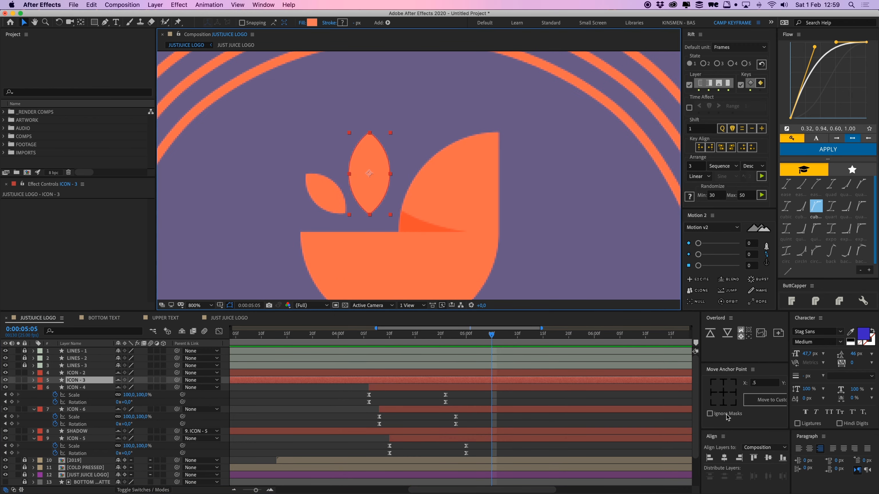
left_click(337, 207)
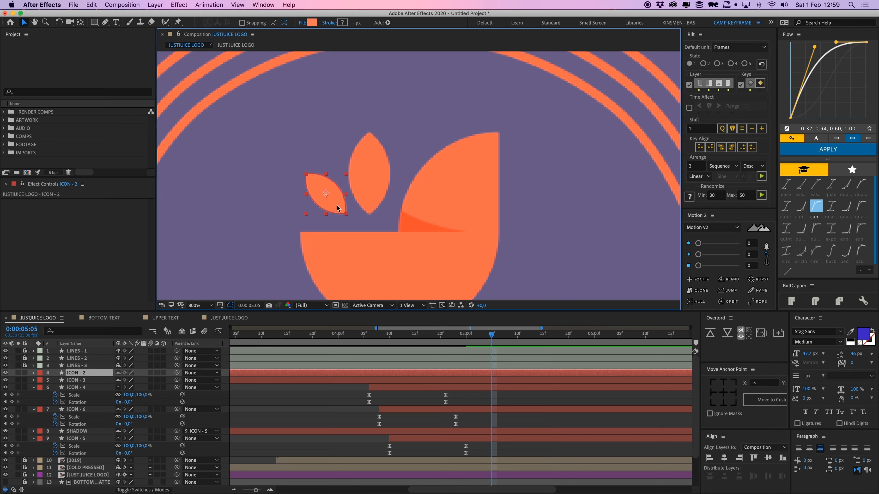
left_click(737, 404)
key("period")
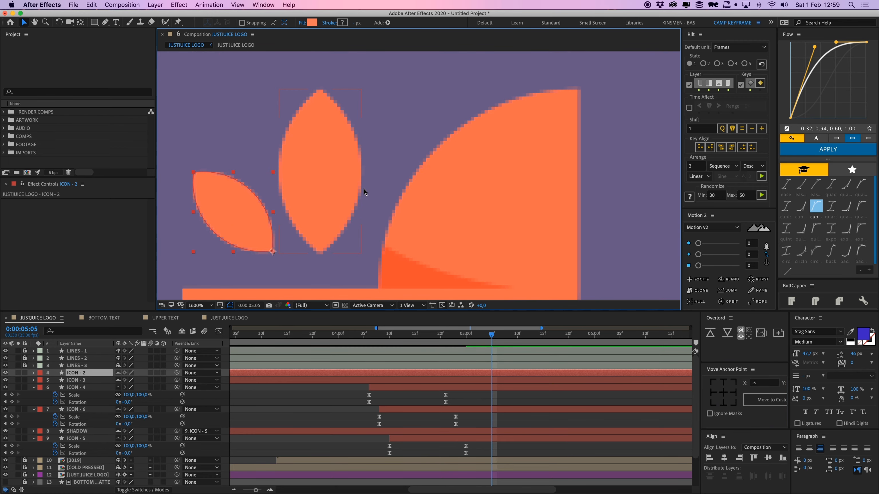
Keyframe the Scale of ICON - 2 and ICON - 3 from 0% at 0:00:05:05 to 100% thirteen frames on.
left_click(328, 178, "shift")
left_click_drag(327, 193, 367, 195)
key("s")
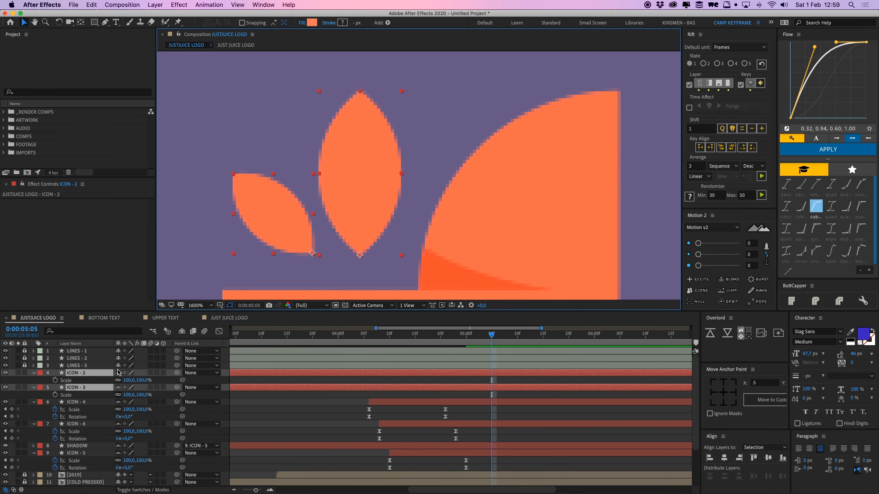
left_click(55, 380)
left_click_drag(494, 386, 553, 386)
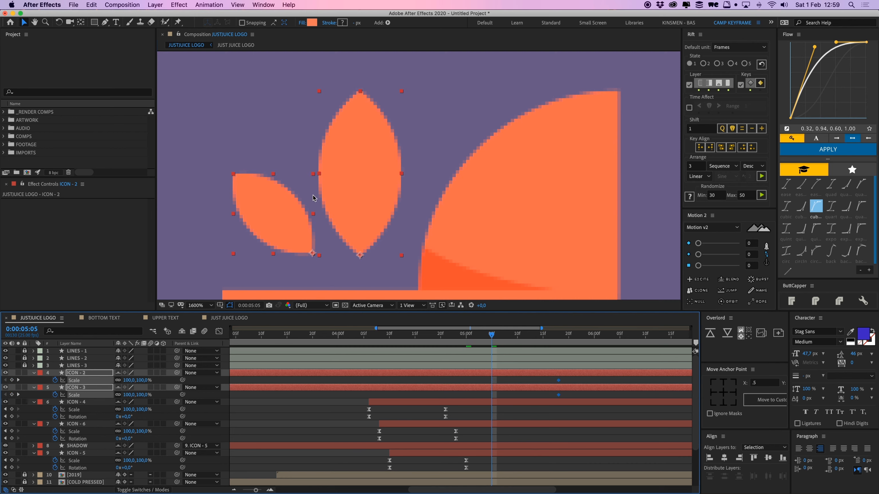
key("Return")
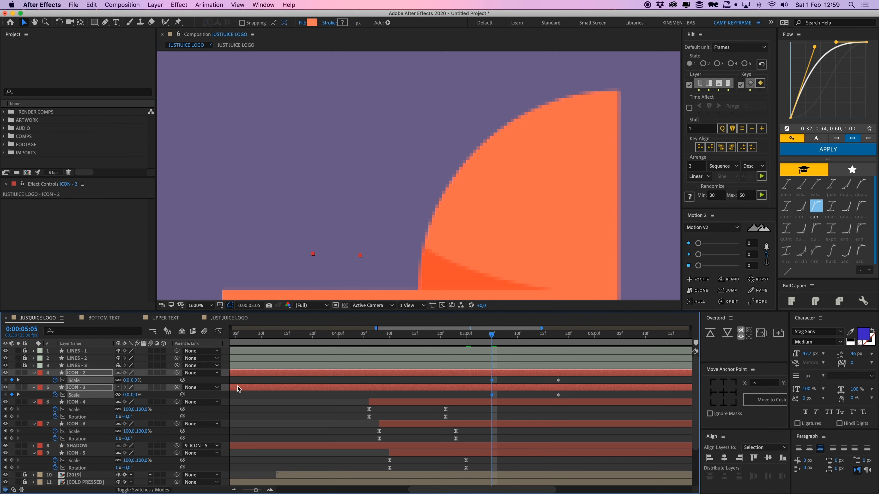
Apply the 0.32, 0.94, 0.60, 1.00 Flow easing to both leaves' Scale keyframes and shift the leaf layers thirteen frames earlier.
left_click_drag(475, 379, 561, 409)
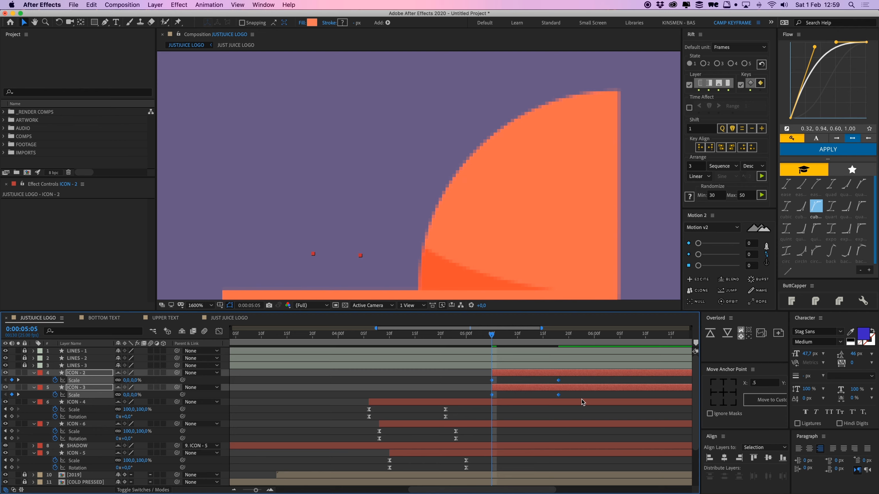
left_click(821, 152)
left_click_drag(521, 375, 458, 379)
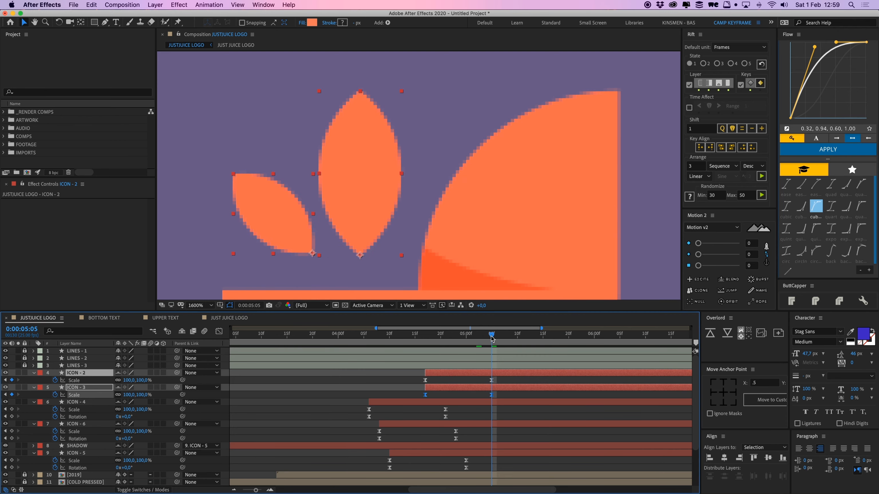
Add Rotation keyframes at 0° to ICON - 2 and ICON - 3 at 0:00:05:05.
left_click(507, 382)
left_click(508, 375)
left_click(508, 388, "shift")
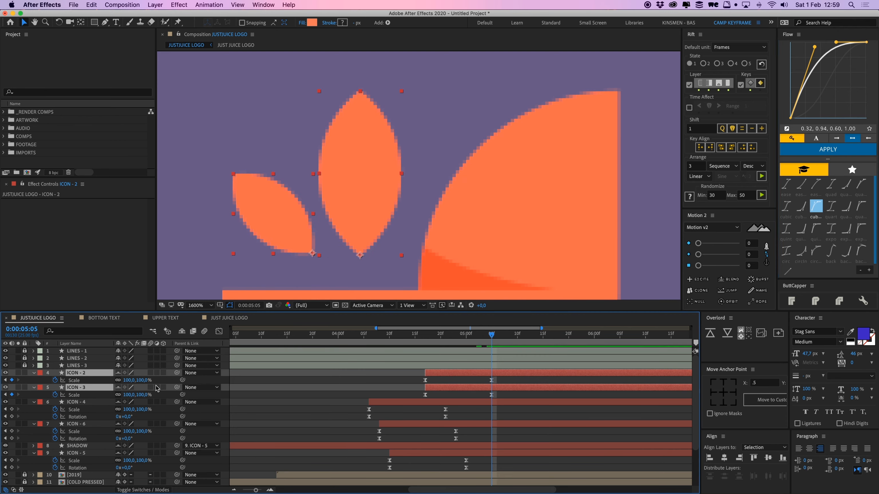
key("alt+shift+r")
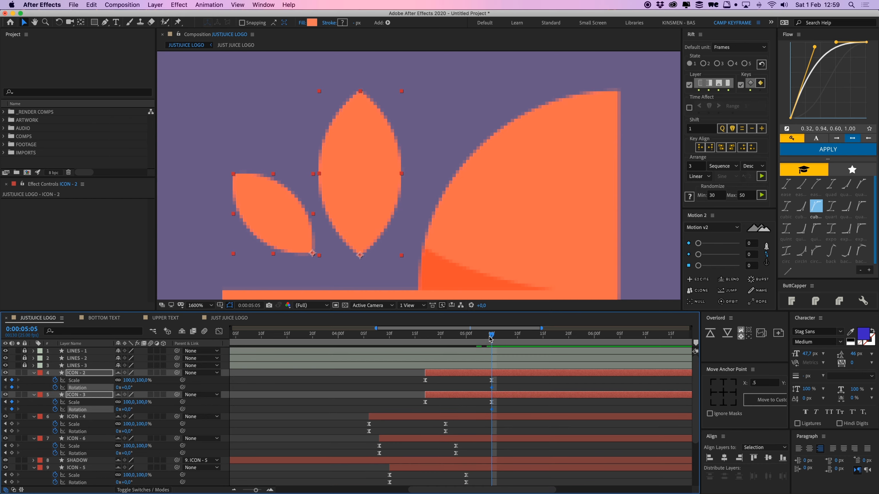
At 0:00:04:23, rotate ICON - 3 clockwise to about 20.3° and ICON - 2 counterclockwise to about -18.2°.
left_click_drag(481, 340, 458, 341)
left_click(471, 381)
left_click(471, 375)
key("w")
left_click_drag(359, 149, 368, 189)
left_click_drag(254, 196, 252, 232)
left_click(470, 410)
Apply Motion 2's Excite to the Rotation keyframes of ICON - 2 and ICON - 3.
left_click_drag(446, 386, 464, 412)
left_click(466, 395)
left_click(468, 375, "shift")
key("u")
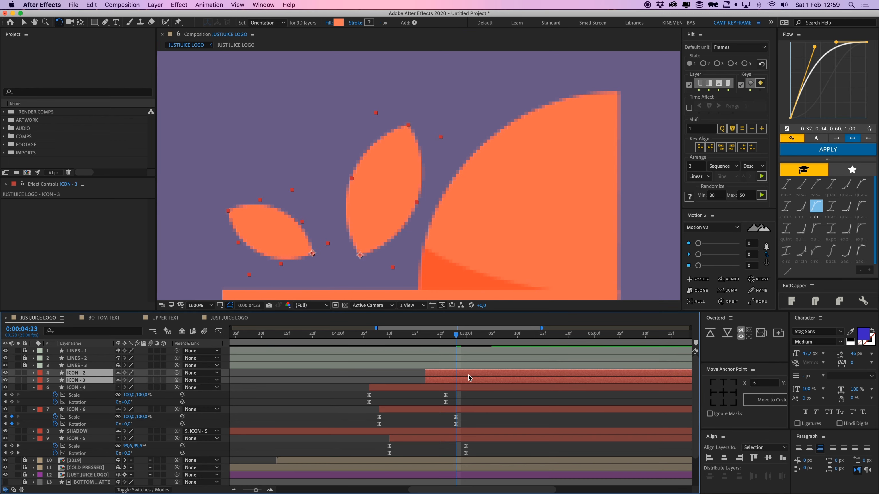
key("u")
left_click_drag(447, 381, 515, 403)
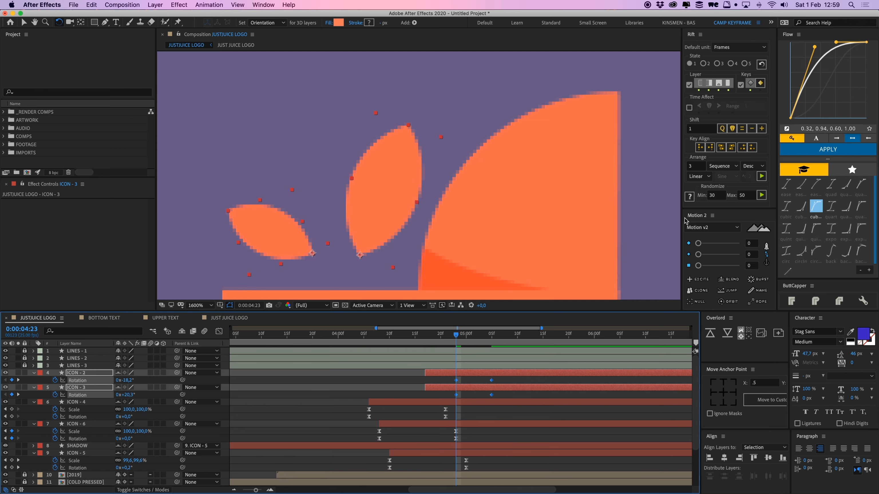
left_click(703, 282)
Shift both leaves' Rotation keyframes seven frames earlier so they end at 0:00:04:23, and preview from 0:00:04:15.
left_click(467, 385)
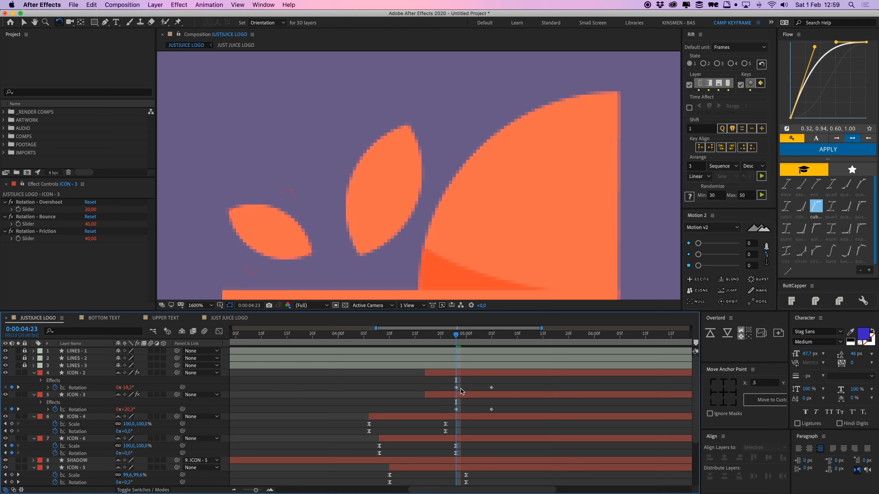
left_click_drag(444, 382, 502, 416)
left_click_drag(492, 410, 459, 410)
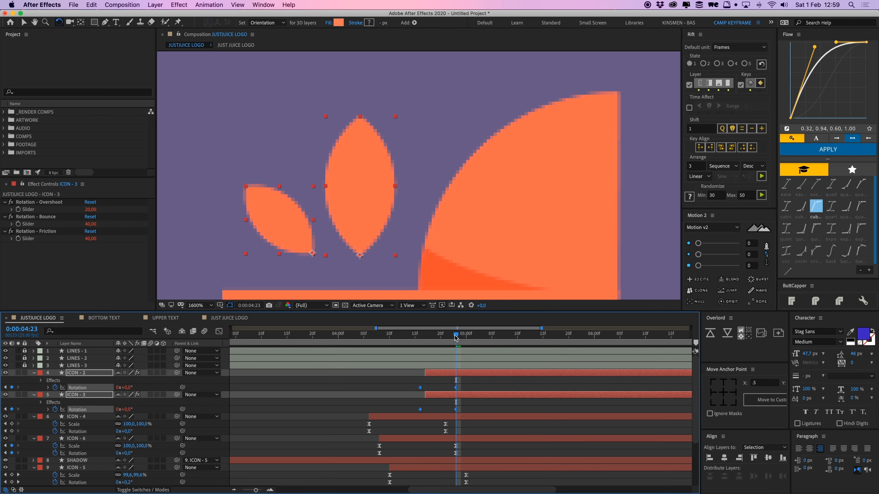
key("space")
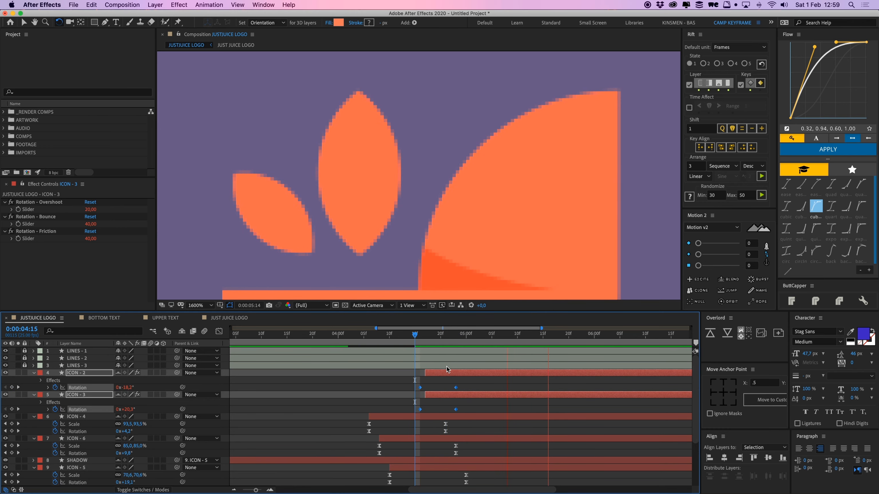
key("space")
Delay the ICON - 2 layer by three frames and preview the leaves from 0:00:04:13.
left_click(456, 380)
left_click(445, 395)
left_click(440, 374)
left_click_drag(440, 374, 455, 374)
left_click_drag(450, 335, 402, 342)
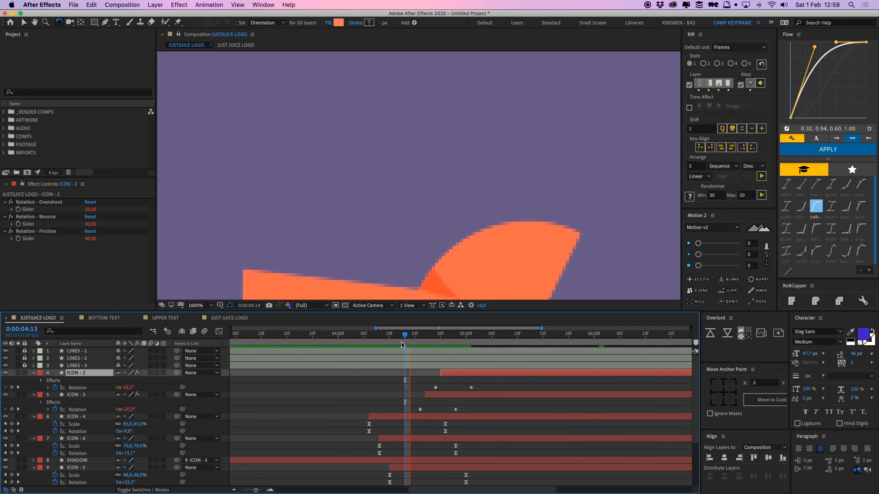
key("comma")
key("space")
key("space")
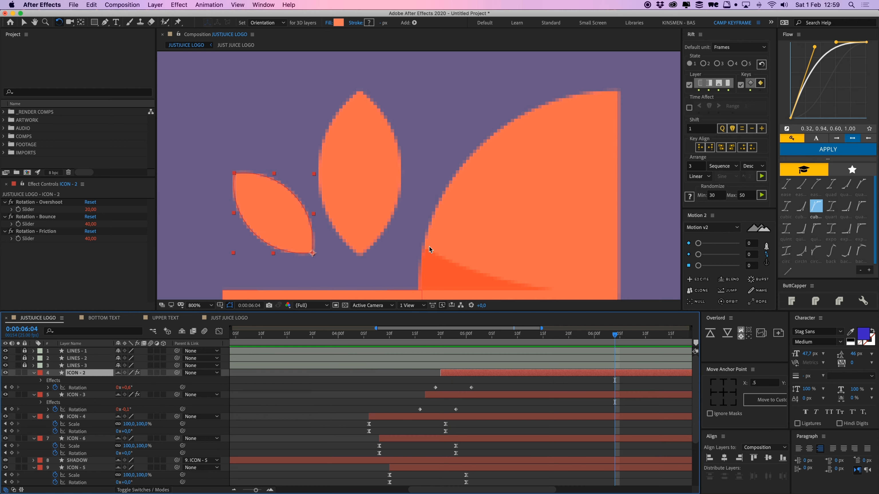
Set ICON - 2's starting Rotation keyframe at 0:00:04:19 to 18° and preview the leaf animation.
key("comma")
left_click_drag(472, 341, 436, 340)
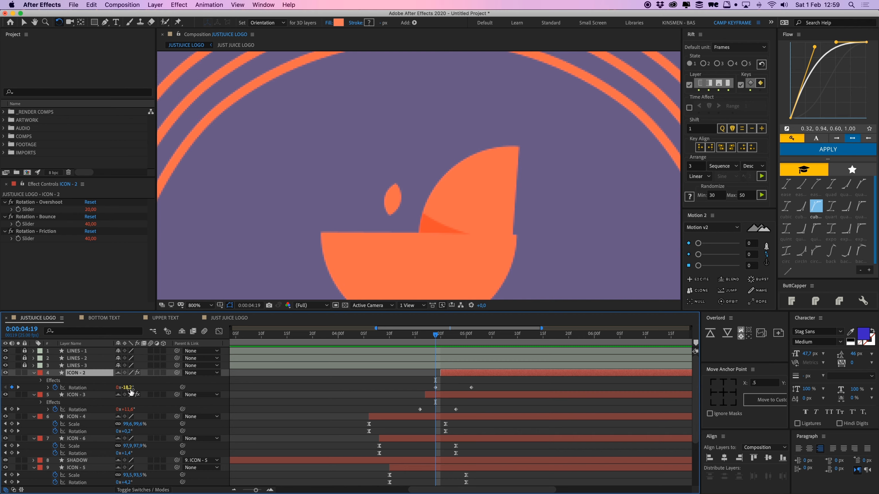
type("18")
key("Return")
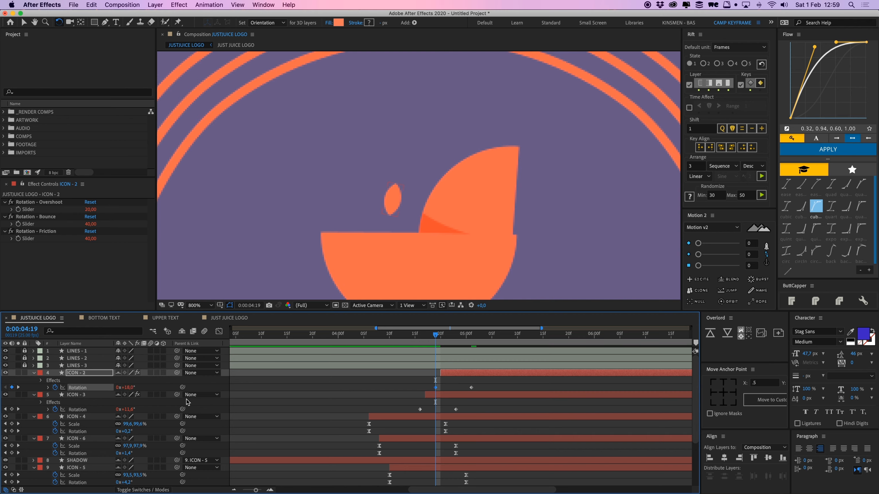
left_click(131, 388)
type("18")
key("Return")
left_click(442, 340)
left_click_drag(442, 339, 421, 342)
key("space")
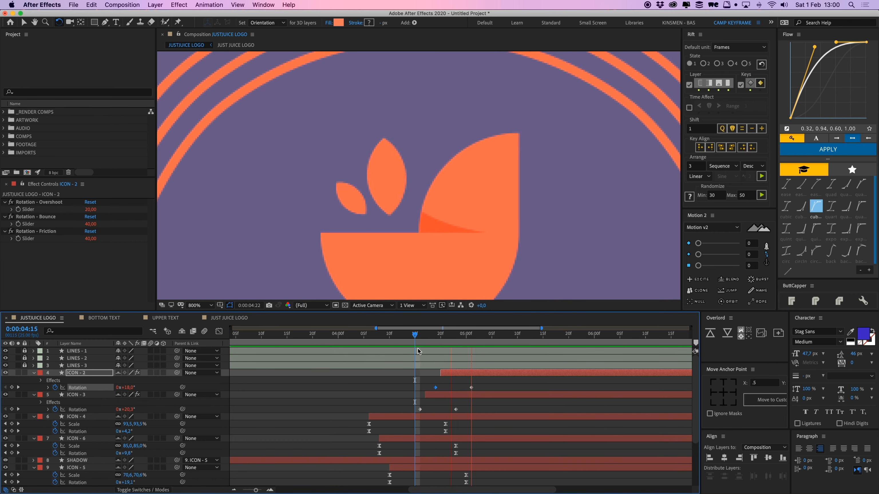
Move the ending Rotation keyframes of ICON - 2 and ICON - 3 two frames earlier and preview from 0:00:04:10.
left_click_drag(447, 384, 486, 423)
left_click_drag(471, 388, 460, 388)
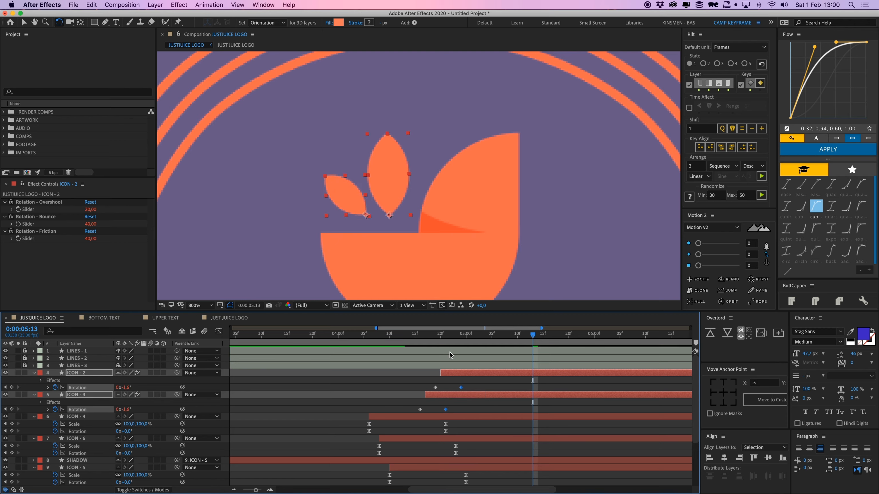
left_click_drag(447, 337, 407, 344)
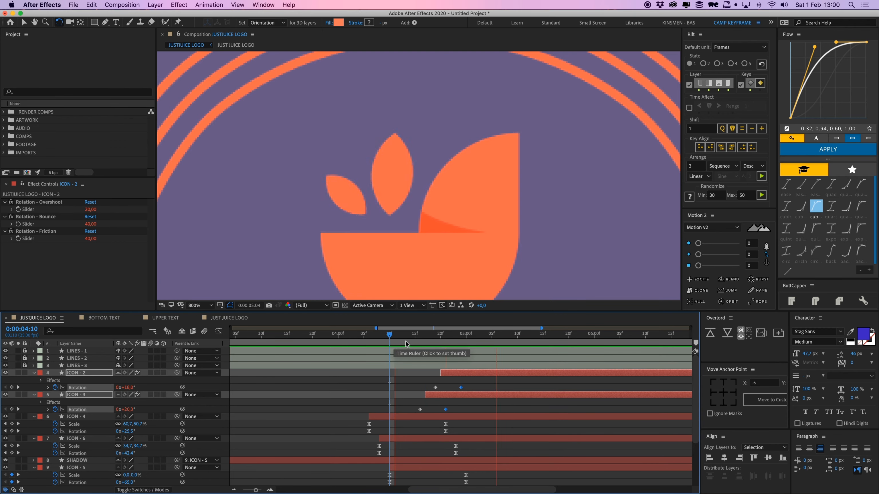
Shift the ICON - 2 and ICON - 3 layers earlier so both start at 0:00:04:10, and preview.
left_click(385, 346)
left_click_drag(447, 397, 397, 374)
key("space")
key("space")
left_click(411, 341)
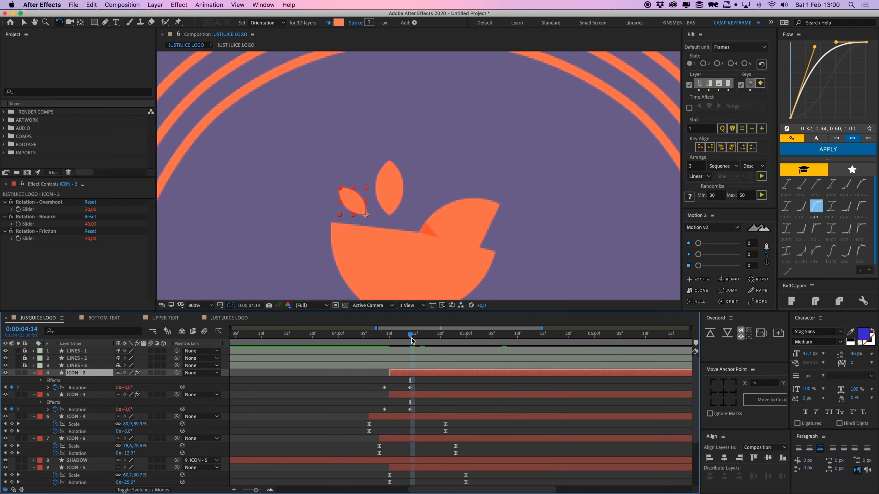
Add Position keyframes to ICON - 2 and ICON - 3 at 0:00:04:24 and move them to 0:00:05:05.
left_click_drag(415, 337, 462, 337)
left_click(227, 396, "shift")
key("p")
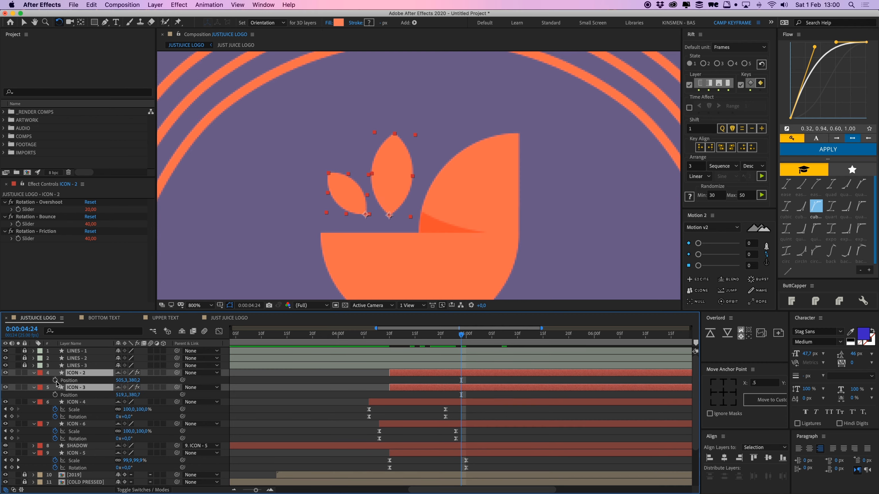
key("alt+shift+p")
left_click_drag(462, 381, 492, 381)
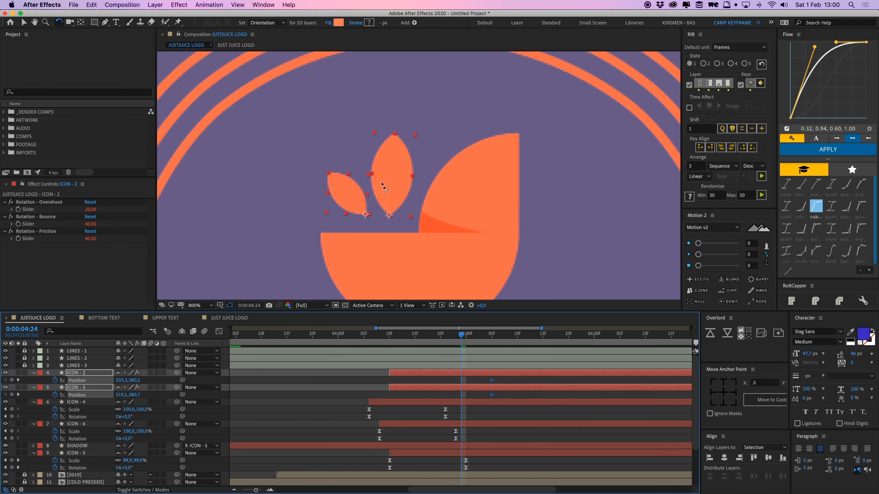
At 0:00:04:24, move both leaves down to the bowl's rim beside the orange segment and apply the Flow easing to their Position keyframes.
left_click(452, 383)
key("v")
left_click_drag(393, 179, 414, 194)
left_click_drag(351, 194, 392, 214)
left_click_drag(457, 398, 574, 363)
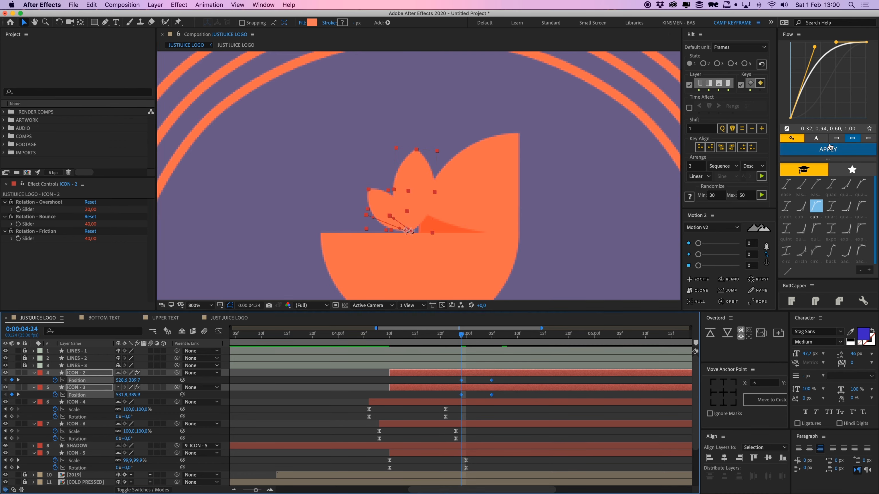
left_click(830, 148)
Retime both leaves' Position keyframes to run from 0:00:04:10 to 0:00:04:23, in line with their Scale keyframes, and preview.
key("u")
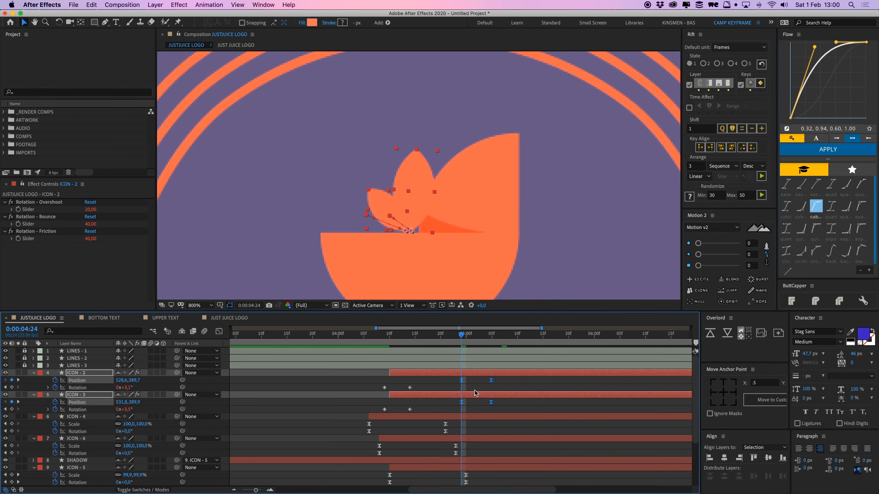
key("p")
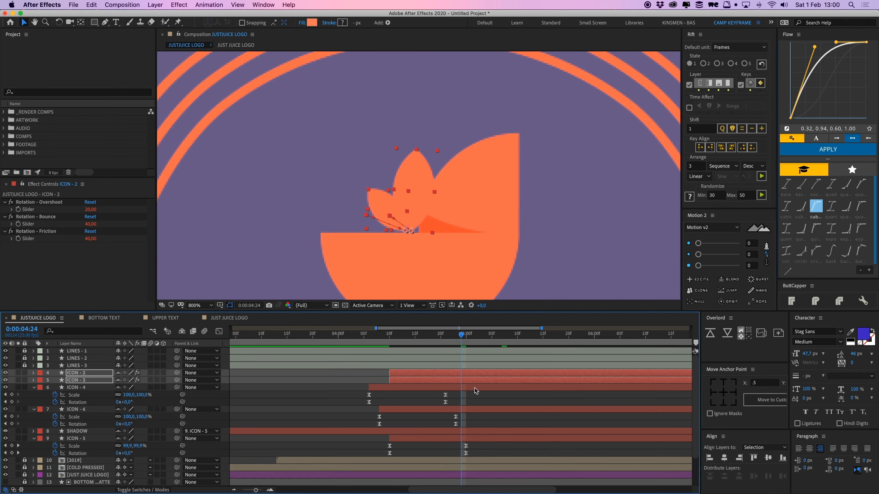
key("shift+s")
scroll(474, 387, "right", 1)
left_click(455, 383)
left_click(444, 381)
left_click(445, 402, "shift")
left_click_drag(446, 403, 378, 403)
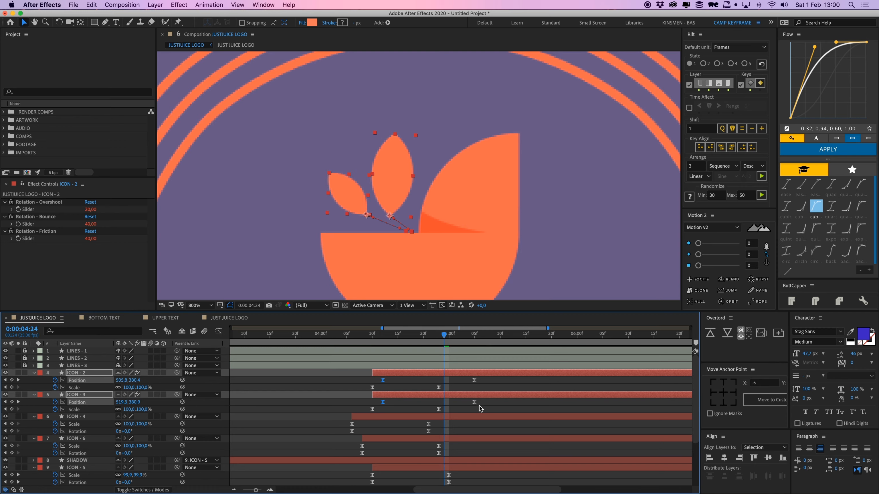
left_click_drag(486, 410, 464, 380)
left_click_drag(443, 336, 356, 353)
key("space")
Offset the ICON - 2 layer to start one frame after ICON - 3, previewing the stagger.
left_click(412, 379)
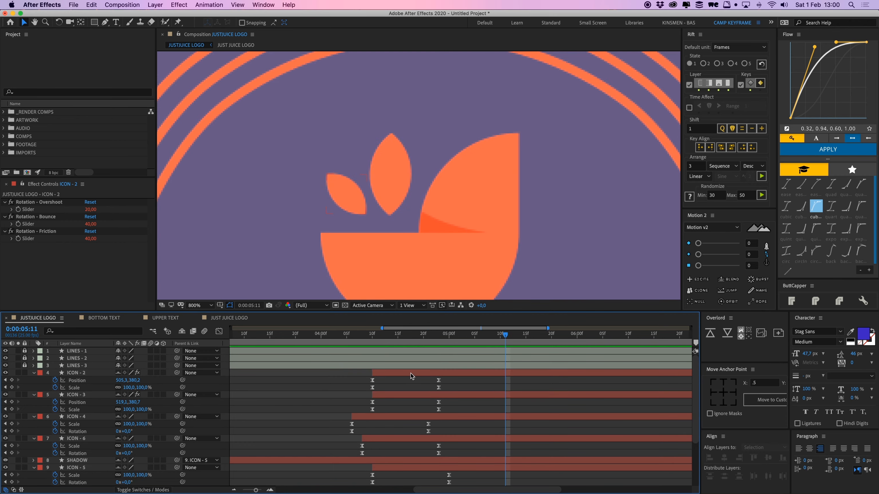
left_click_drag(411, 374, 425, 374)
left_click_drag(407, 338, 364, 346)
key("space")
left_click_drag(424, 375, 408, 376)
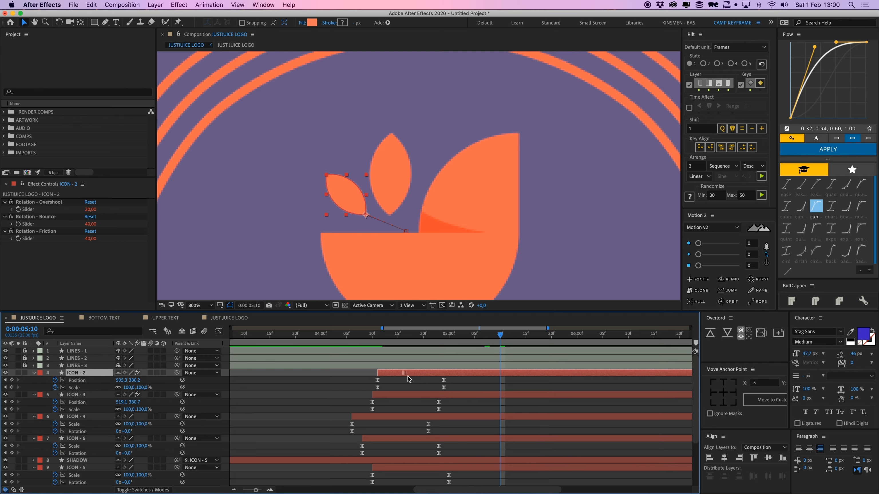
Preview the complete fruit icon animation from about 0:00:04:05, checking it against the whole label.
key("comma")
key("space")
key("space")
left_click_drag(435, 336, 343, 354)
key("space")
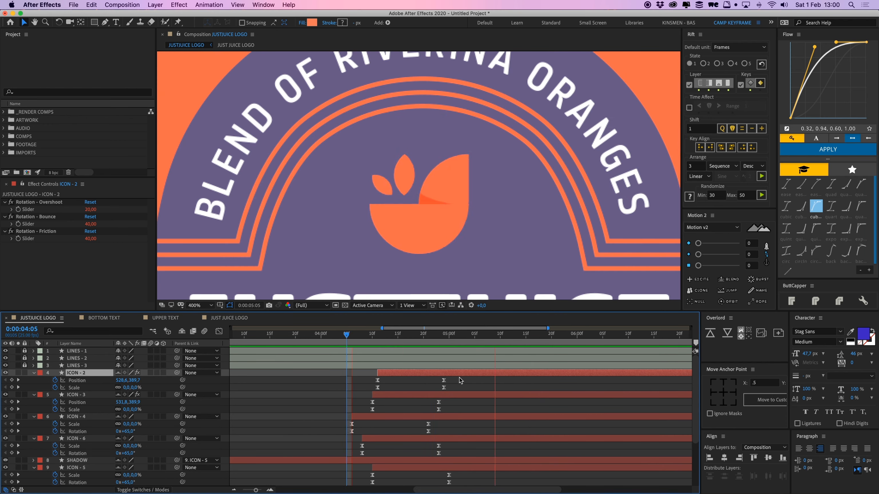
key("comma")
key("space")
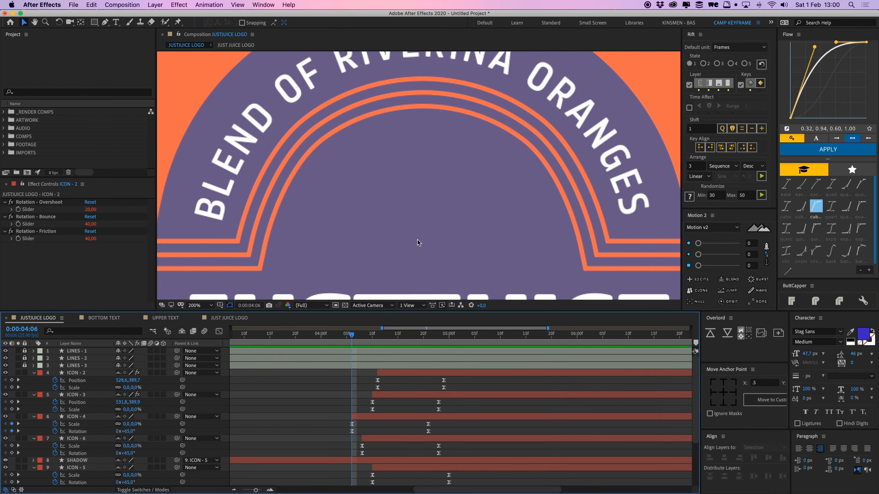
key("space")
key("space")
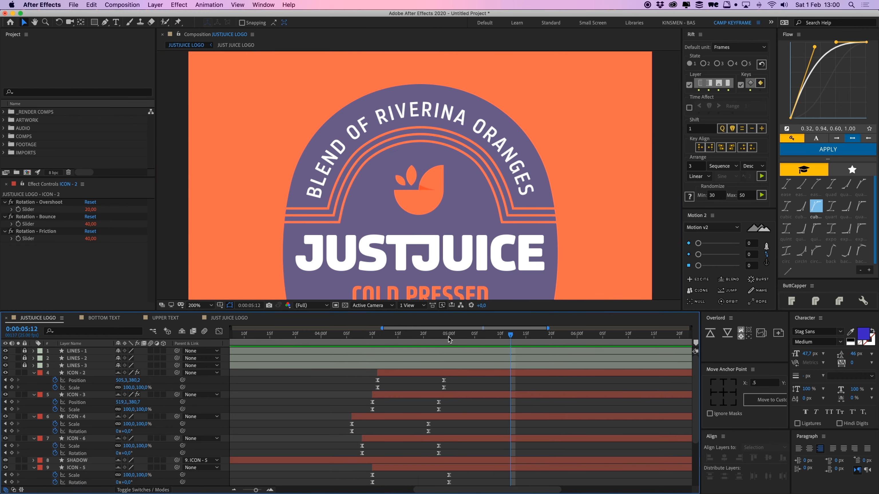
Undo the last change to the ICON - 2 and ICON - 3 layers and replay the logo animation from 0:00:04:06.
left_click_drag(450, 336, 386, 374)
left_click(380, 395)
left_click(385, 373, "shift")
left_click_drag(396, 342, 356, 343)
key("space")
key("space")
key("super+z")
key("space")
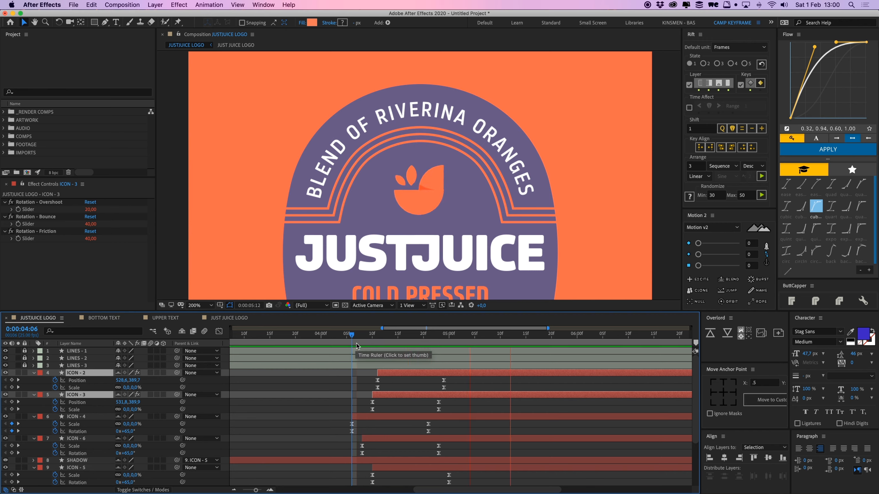
Replay the logo animation and expose the Rotation keyframes of ICON - 2 and ICON - 3 to check the leaves' timing.
key("space")
key("space")
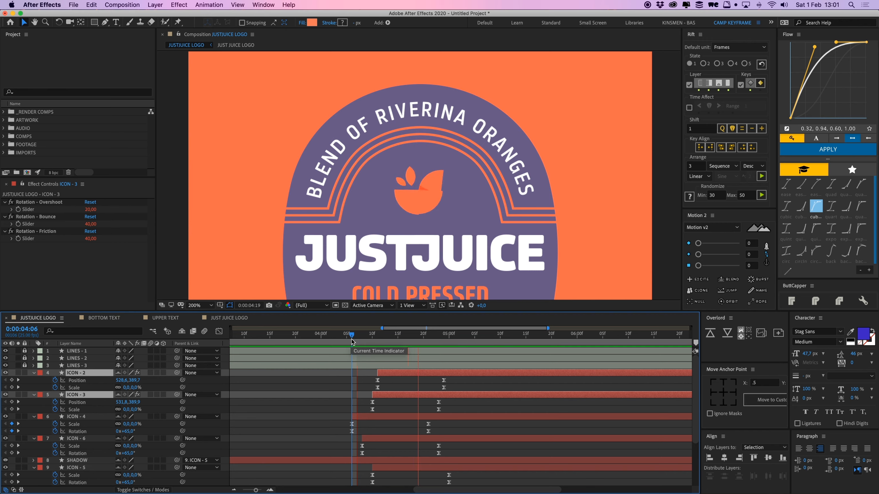
key("space")
key("shift+r")
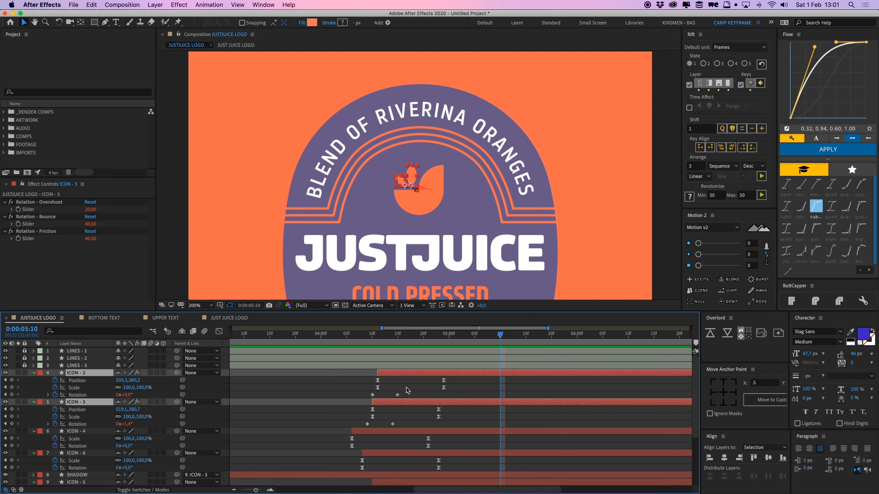
left_click(402, 387)
left_click_drag(409, 337, 372, 339)
left_click(397, 372)
left_click_drag(123, 394, 142, 426)
left_click(347, 384)
key("space")
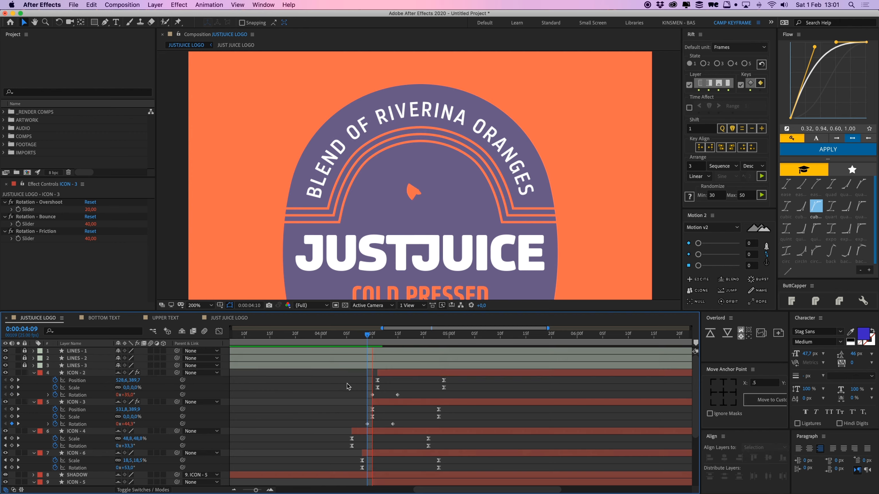
key("space")
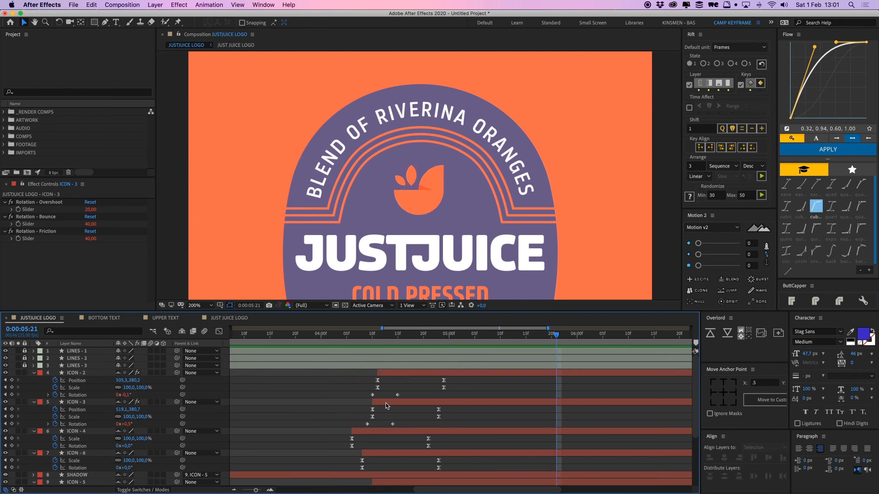
Shift the ICON - 2 layer one frame later and replay from 0:00:04:07.
left_click_drag(386, 373, 391, 372)
left_click_drag(401, 336, 357, 342)
key("space")
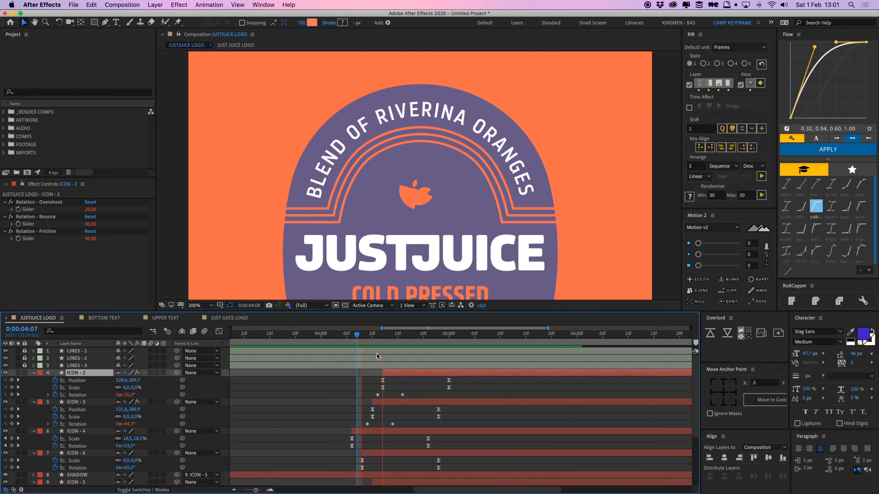
key("space")
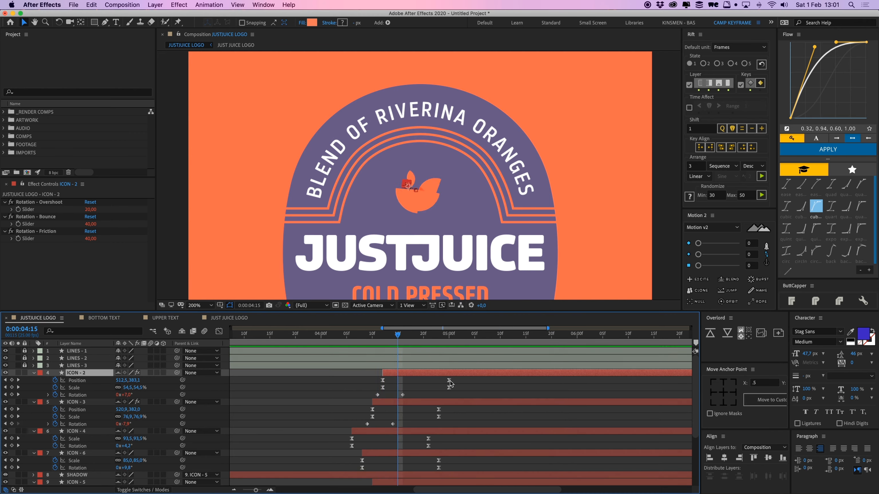
Move the final Position and Scale keyframes of ICON - 2 to 0:00:04:23 and preview from 0:00:04:09.
left_click_drag(450, 381, 440, 381)
left_click_drag(398, 336, 367, 338)
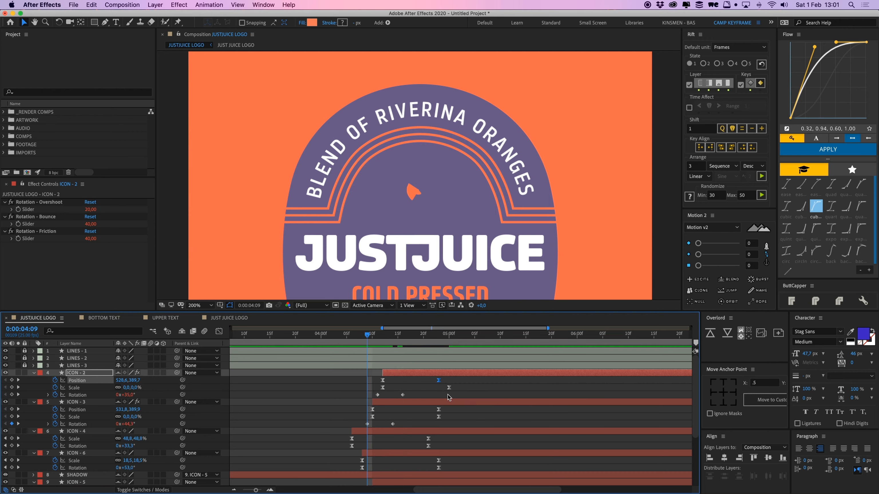
left_click(448, 388)
key("alt+Left")
left_click(456, 388)
key("space")
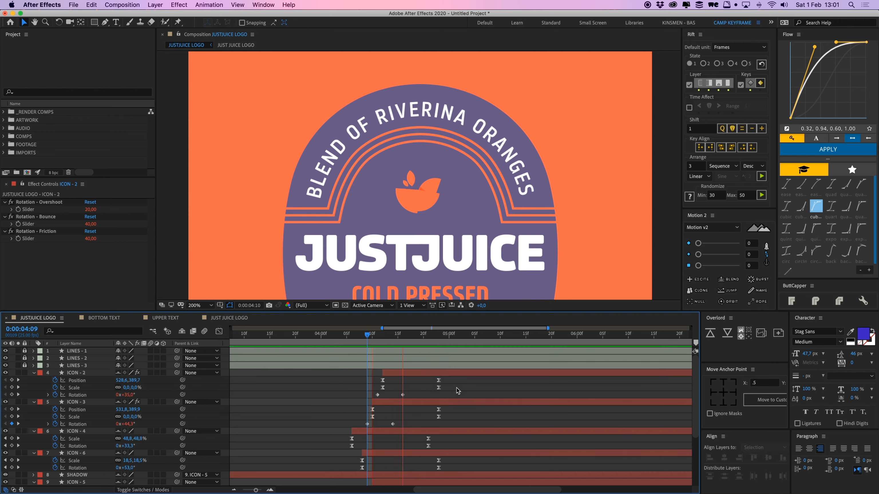
key("space")
Shift the ICON - 2 and ICON - 3 layers two frames earlier and preview the logo from 0:00:04:00.
left_click(445, 374)
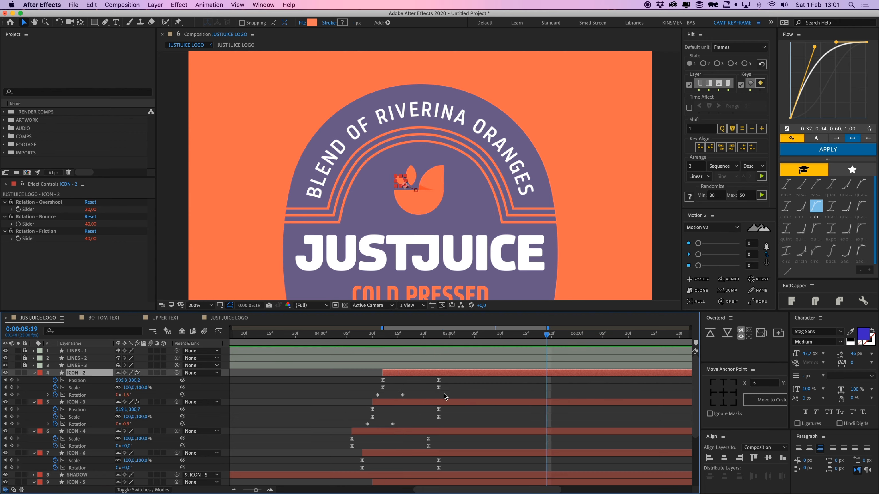
left_click(444, 402, "shift")
key("alt+Page_Up")
key("alt+Page_Up")
left_click(434, 384)
left_click_drag(429, 345, 334, 343)
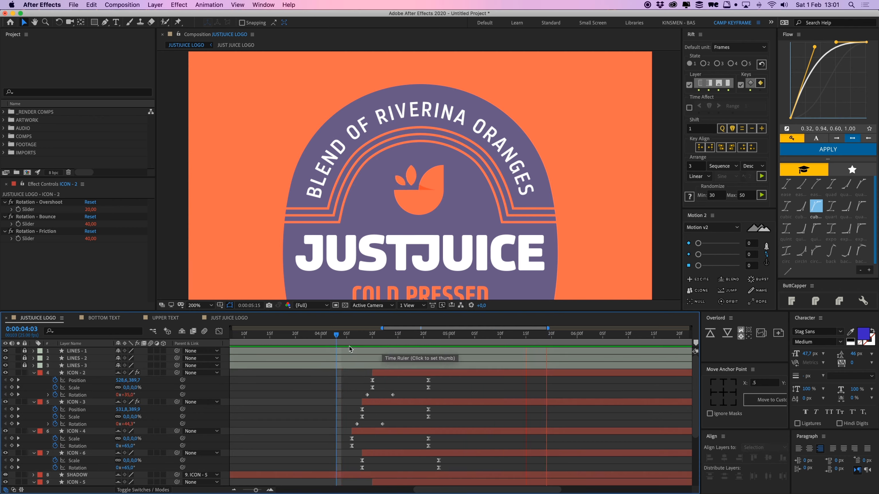
left_click(319, 346)
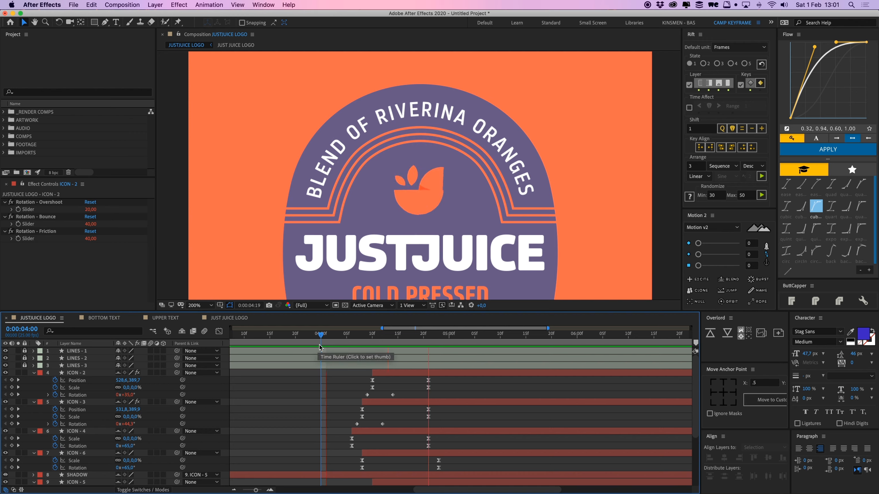
key("space")
Collapse the keyframed properties of the ICON - 2, ICON - 3, ICON - 4 and ICON - 6 layers.
left_click(395, 374)
left_click(388, 455, "shift")
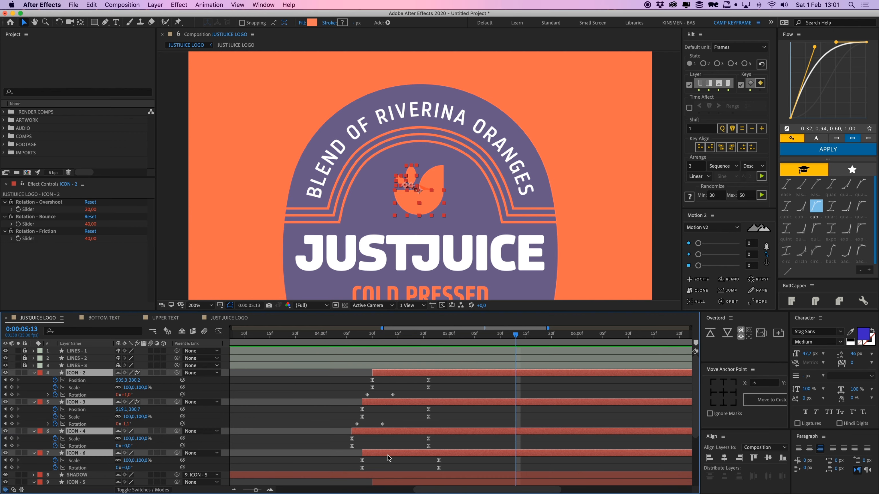
key("u")
left_click(331, 408)
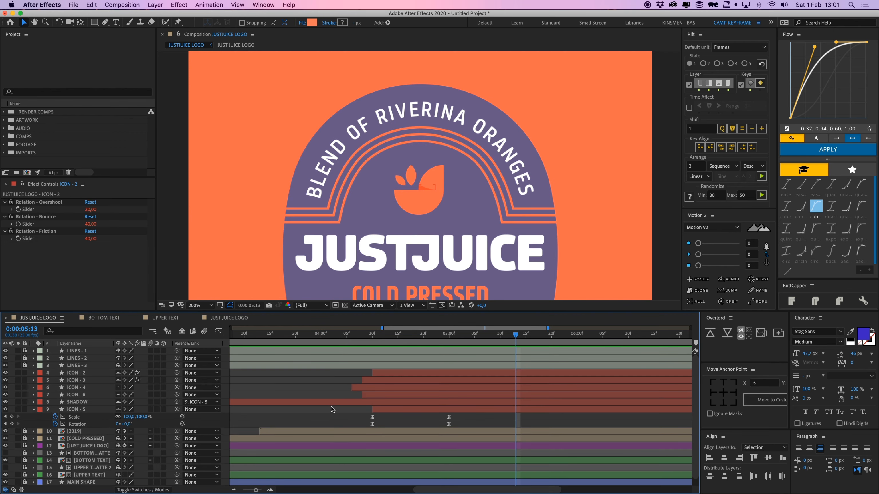
Trim the SHADOW layer to start at 0:00:04:10, matching ICON - 5, and preview against the whole label.
left_click(335, 403)
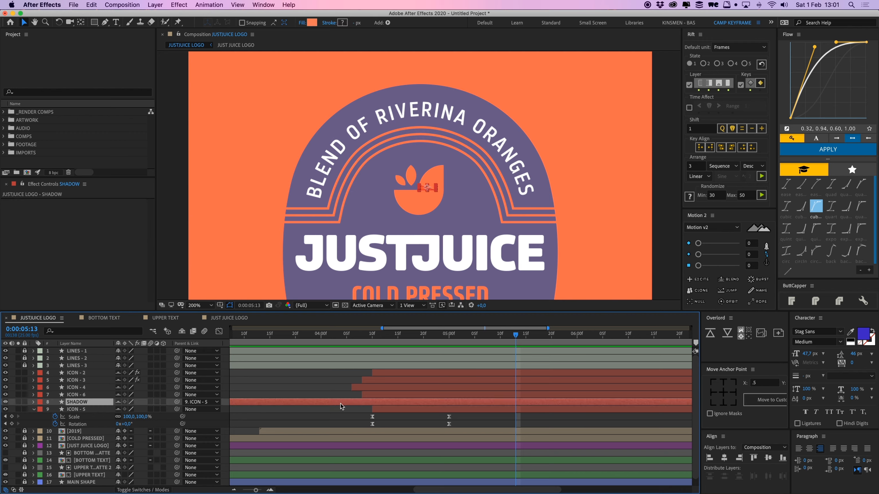
key("alt+bracketleft")
left_click_drag(517, 400, 395, 412)
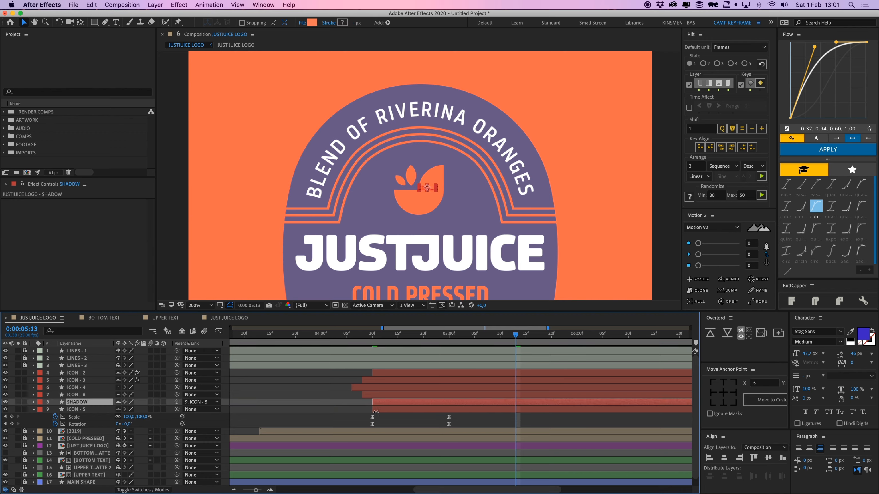
left_click(376, 416)
left_click_drag(491, 338, 329, 349)
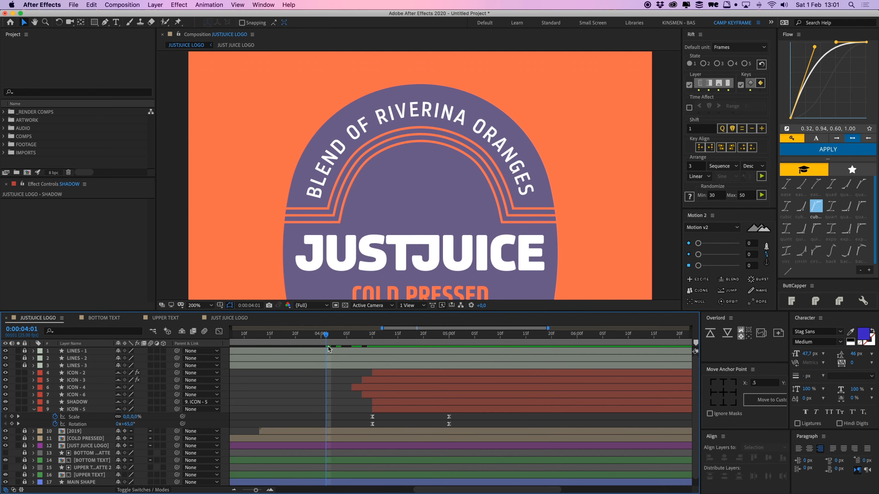
key("comma")
key("space")
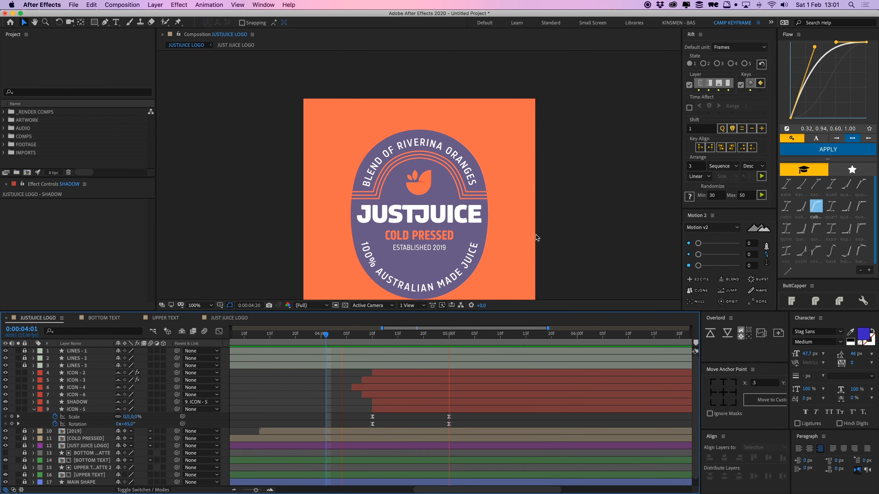
key("space")
Pre-compose all the ICON layers and SHADOW into a new composition named ICON.
key("period")
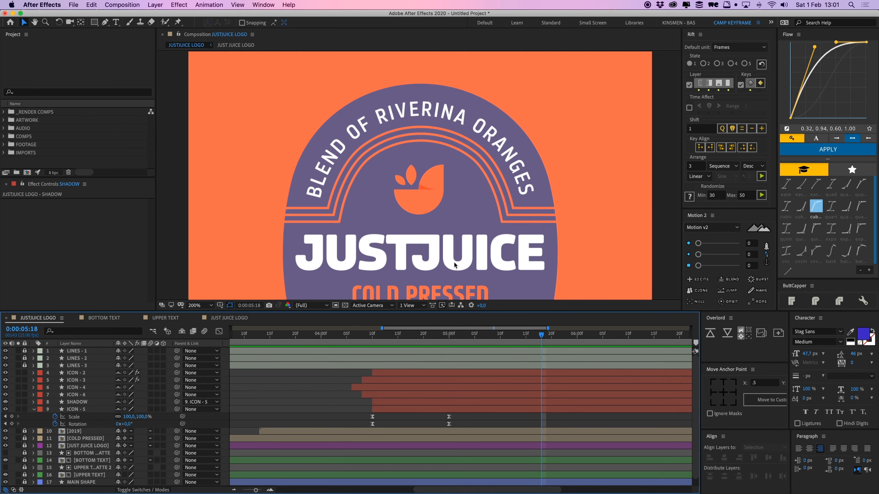
left_click(393, 372)
left_click(395, 407, "shift")
key("super+shift+c")
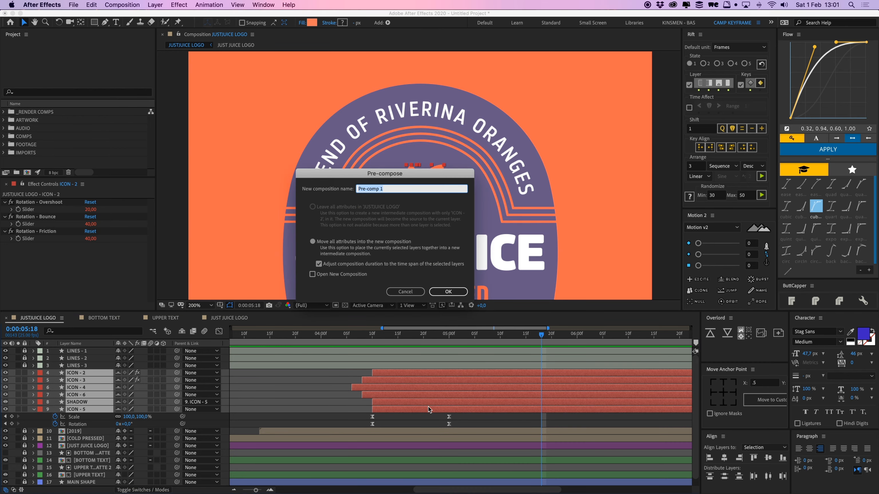
key("Return")
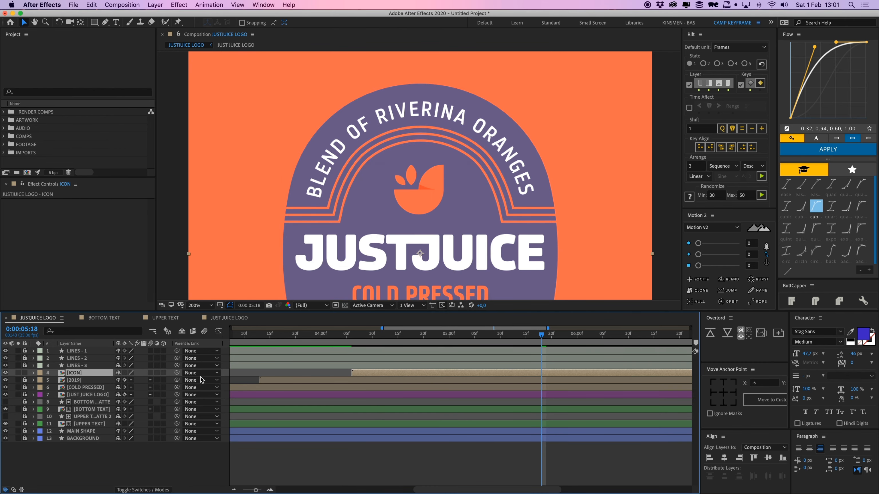
Move the ICON precomp's anchor point to the bottom centre of the fruit icon.
left_click(276, 376)
left_click(380, 376)
left_click(81, 22)
left_click_drag(425, 253, 426, 246)
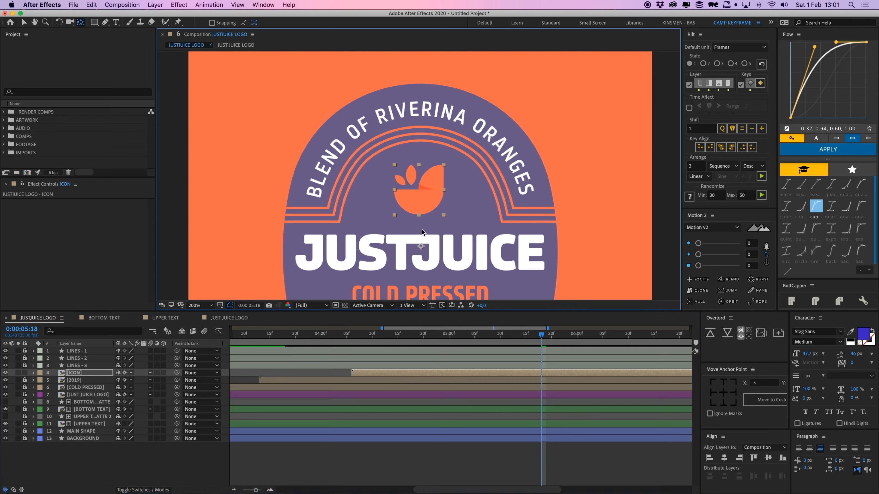
Keyframe ICON's Position to rise from 540, 507 at 0:00:04:09 to 540, 446 at 0:00:04:22, easing with 0.32, 0.94, 0.60, 1.00.
key("p")
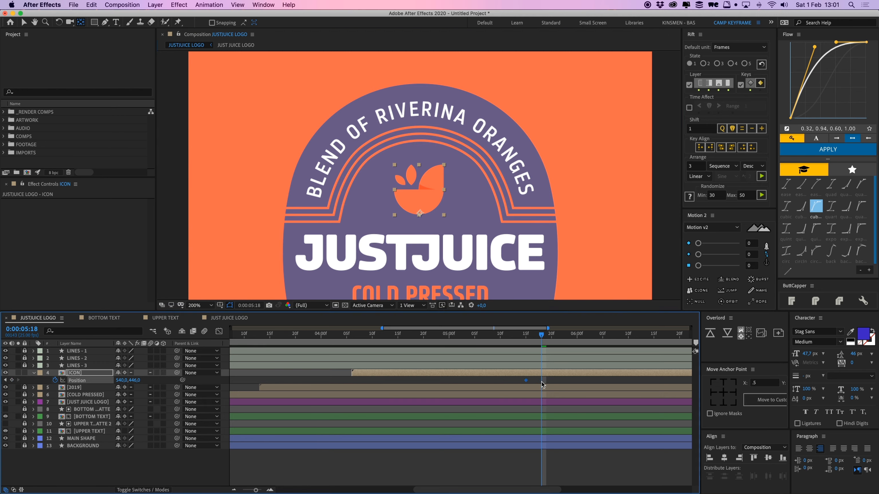
left_click_drag(541, 380, 434, 380)
left_click_drag(429, 337, 367, 345)
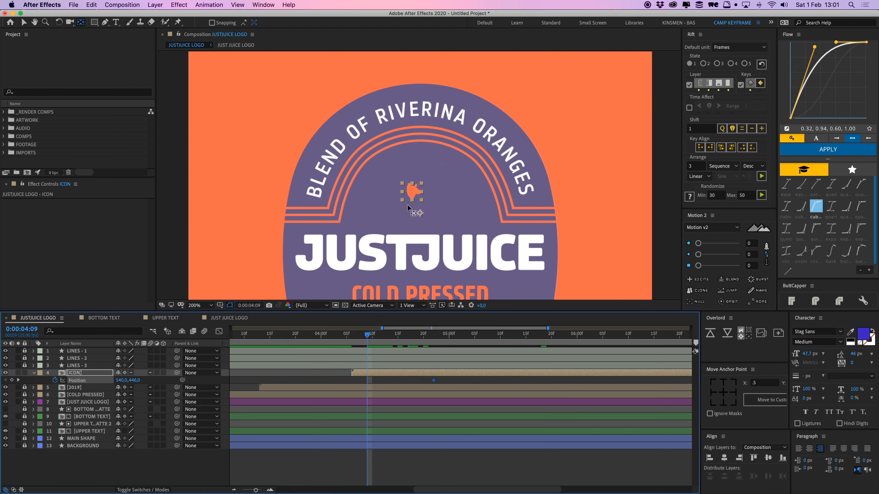
key("v")
left_click_drag(415, 195, 415, 220)
left_click(840, 149)
Retime ICON's Position keyframes to run from 0:00:04:07 to 0:00:04:20, previewing the rise.
left_click_drag(381, 382, 356, 380)
left_click(434, 381, "shift")
left_click_drag(435, 382, 415, 383)
left_click_drag(366, 339, 326, 342)
key("space")
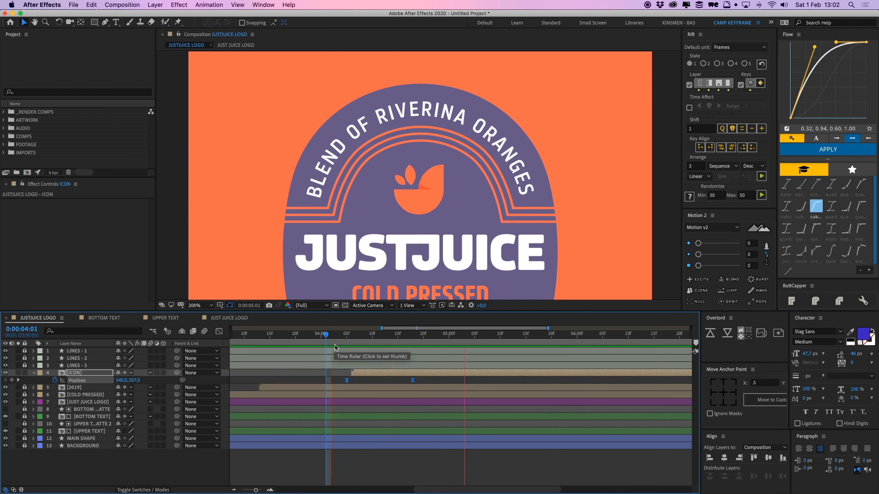
key("space")
left_click_drag(413, 382, 424, 382)
key("space")
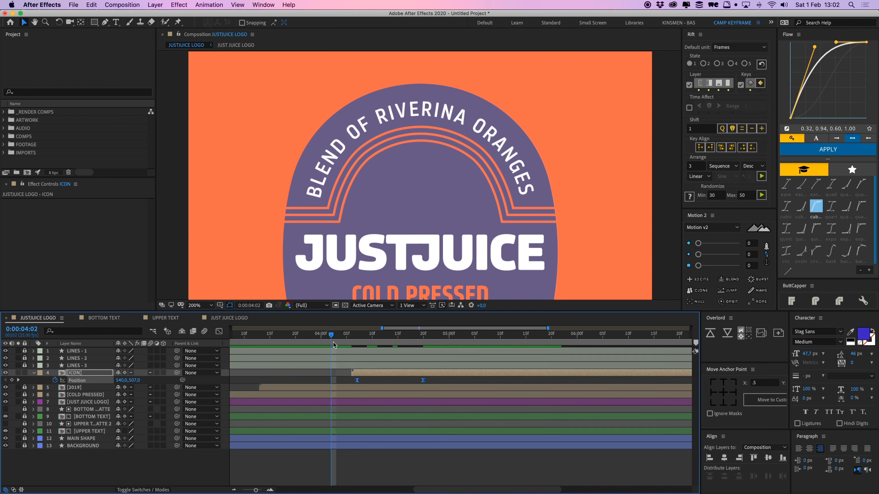
key("space")
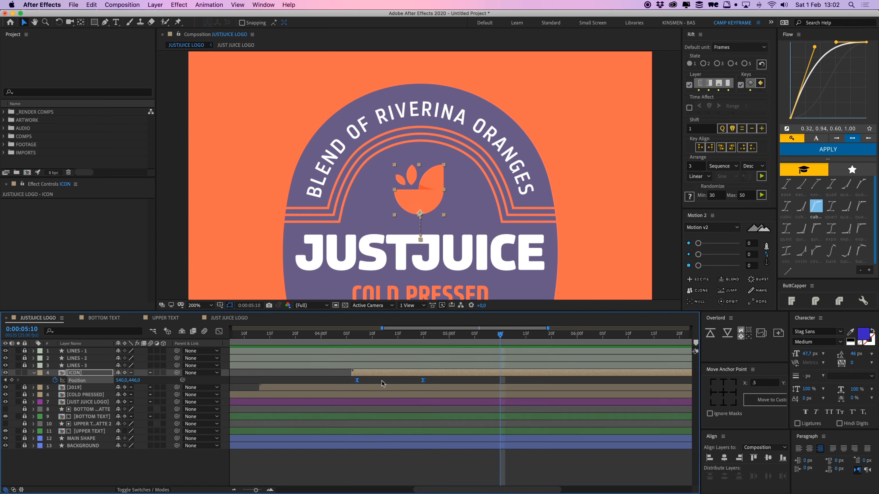
Try a Rotation animation on ICON, keyframing 0° at 0:00:04:20 and a clockwise turn at 0:00:04:09.
left_click(385, 382)
left_click_drag(430, 338, 368, 334)
left_click(423, 374)
key("alt+shift+r")
left_click(61, 388)
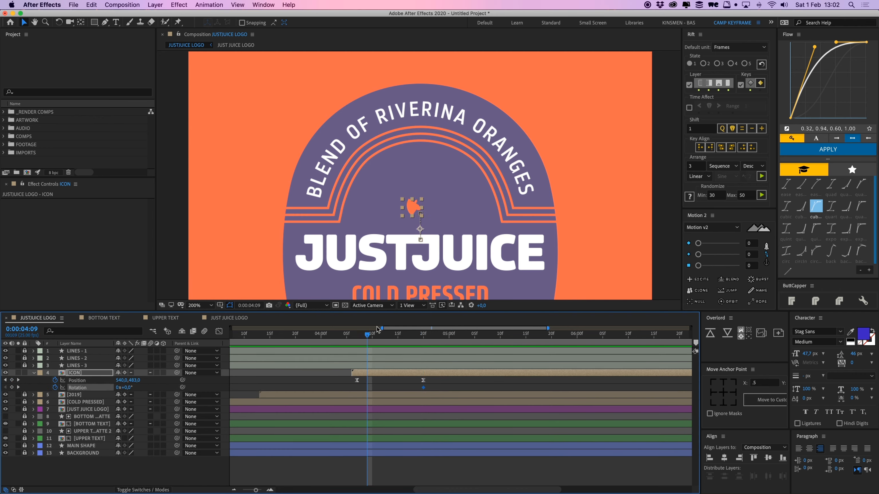
key("w")
left_click_drag(414, 207, 445, 221)
Run ICON's Rotation keyframes from 0:00:04:07 to 0:00:04:18, ease them with 0.32, 0.94, 0.60, 1.00, and preview.
left_click(422, 388, "shift")
left_click_drag(423, 387, 414, 388)
left_click(818, 152)
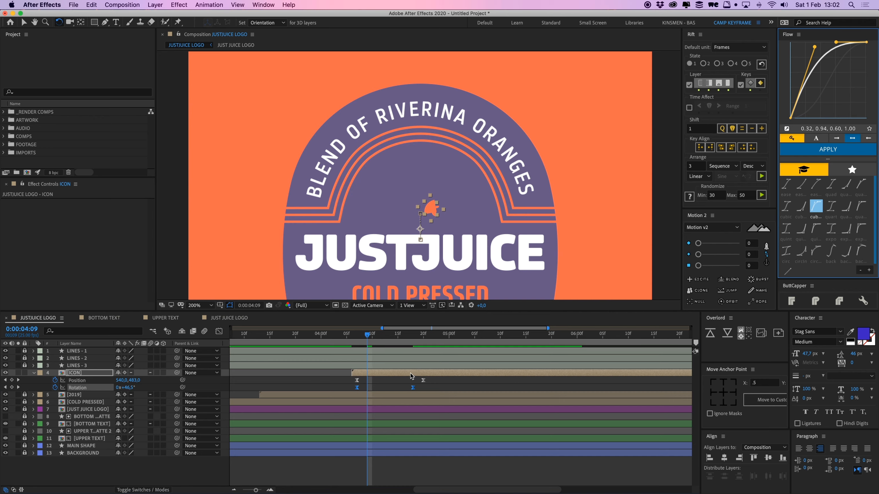
left_click(402, 384)
key("space")
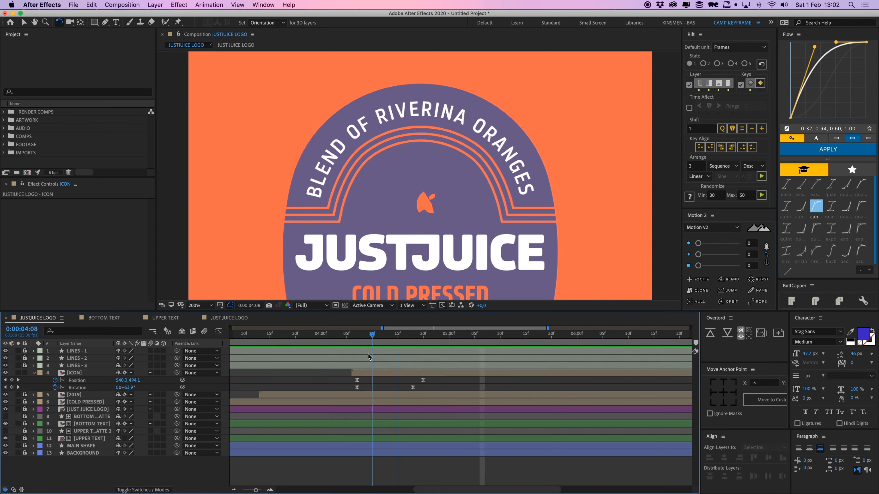
left_click(325, 355)
key("space")
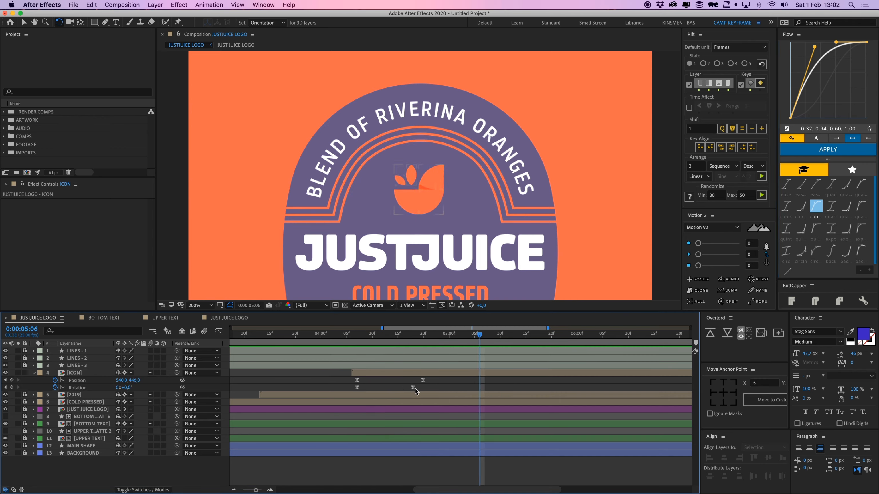
Undo the easing on ICON's Rotation keyframes and delete both of them.
key("super+z")
left_click(429, 387)
left_click(461, 336)
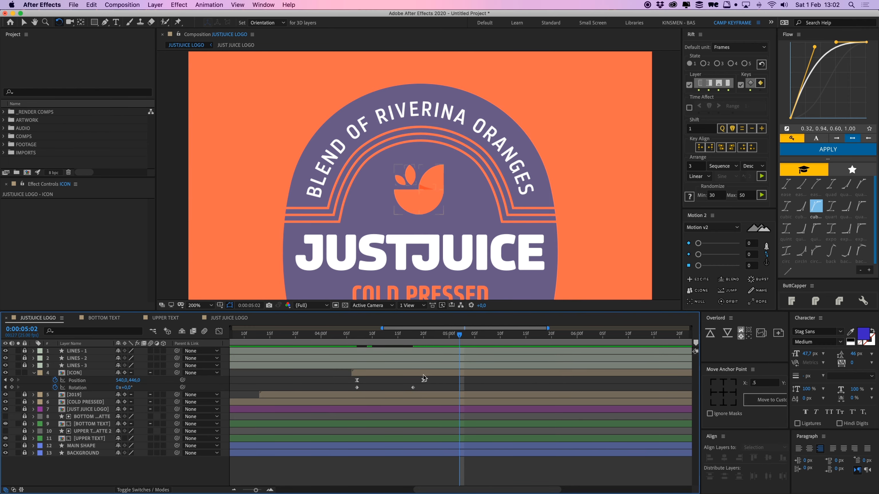
left_click_drag(424, 386, 352, 392)
key("Delete")
Preview the fruit icon's entrance from 0:00:04:04 with the whole label in view.
left_click(376, 388)
left_click(381, 337)
left_click_drag(381, 340, 342, 336)
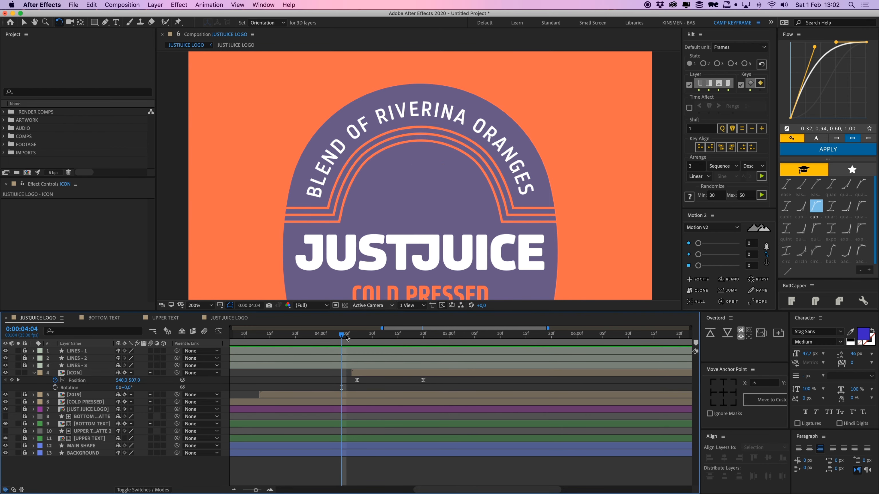
scroll(410, 255, "down", 1)
key("space")
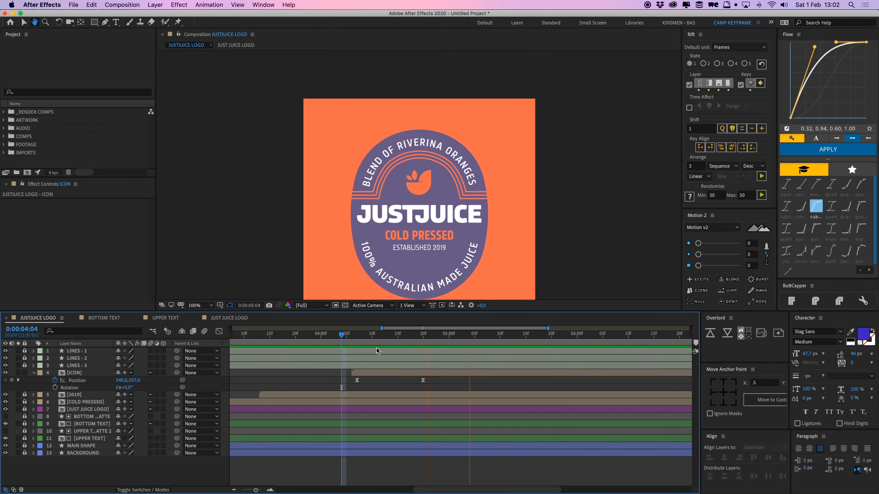
key("space")
Trim the start of the ICON layer to 0:00:04:07, in line with its first Position keyframe, and preview.
left_click(359, 373)
left_click(343, 337)
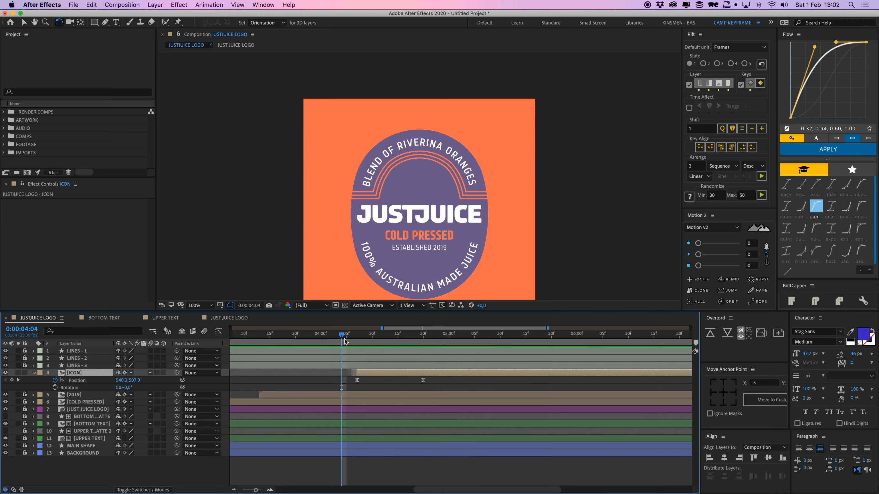
key("space")
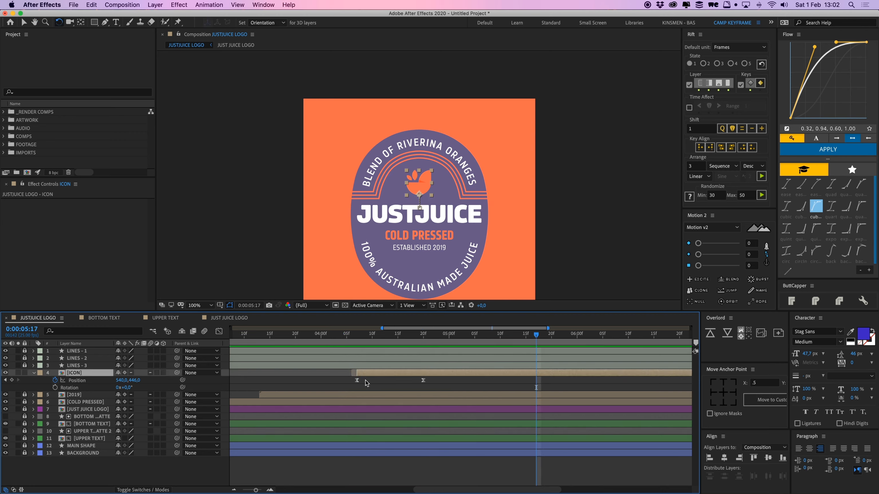
Preview the fruit icon's rise from 0:00:04:07 and trim the start of the ICON layer one frame later, to 0:00:04:08.
left_click(357, 380)
left_click(360, 336)
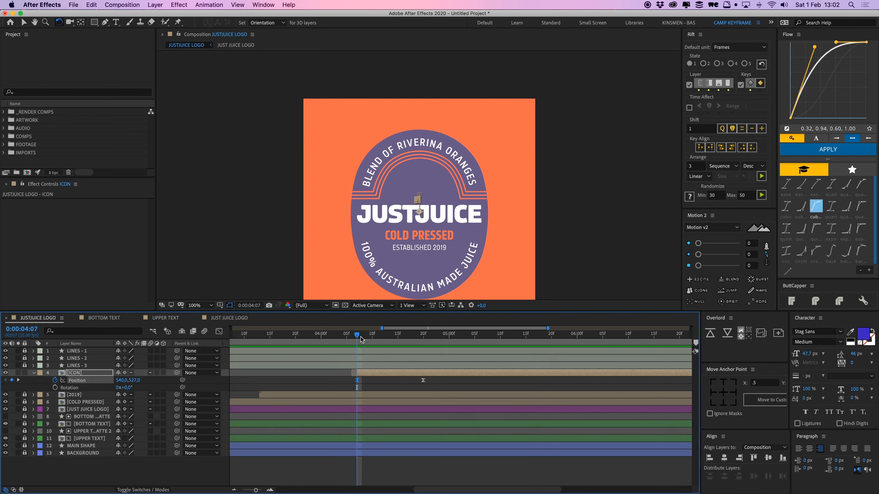
left_click(373, 381)
key("space")
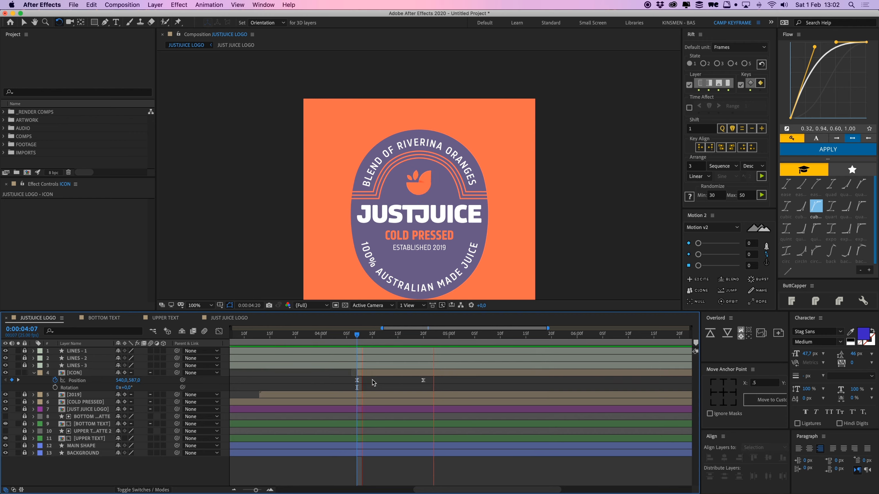
key("space")
left_click_drag(356, 375, 359, 375)
left_click_drag(372, 337, 335, 348)
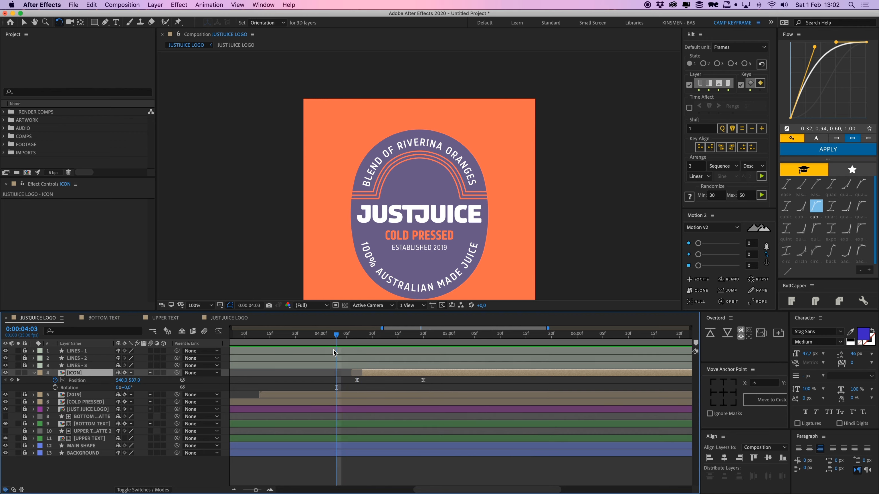
Move the ICON layer with its keyframes earlier so that it starts in line with the 2019 layer, and collapse its properties.
scroll(372, 390, "left", 5)
scroll(373, 390, "down", 1)
left_click_drag(466, 373, 415, 373)
left_click_drag(419, 336, 456, 348)
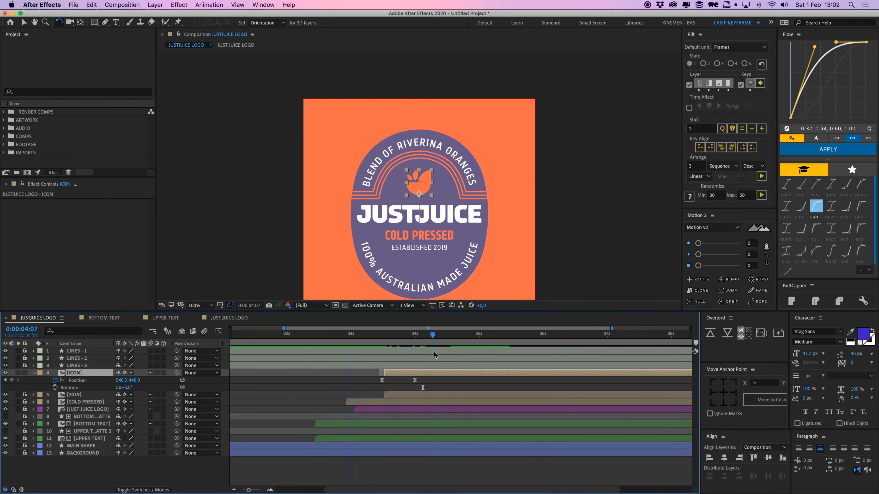
left_click(388, 381)
left_click(34, 373)
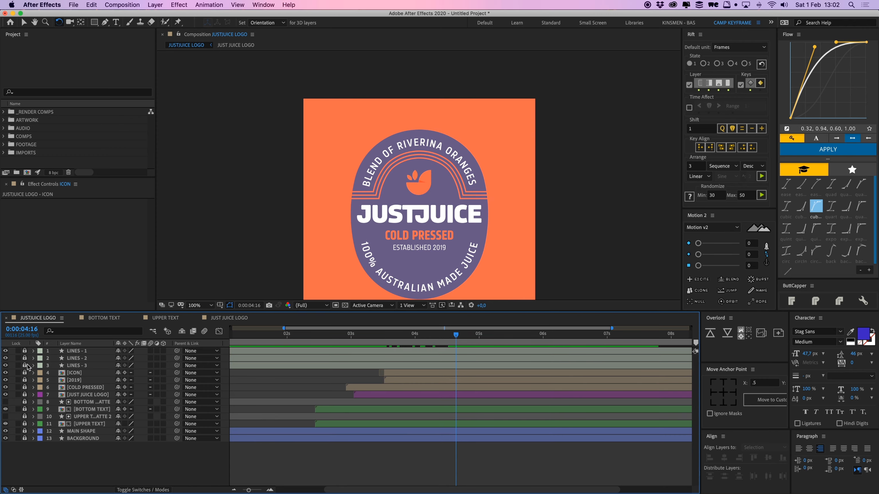
Unlock the three LINES layers and add Trim Paths to LINES - 1.
left_click_drag(379, 209, 366, 228)
scroll(360, 211, "up", 1)
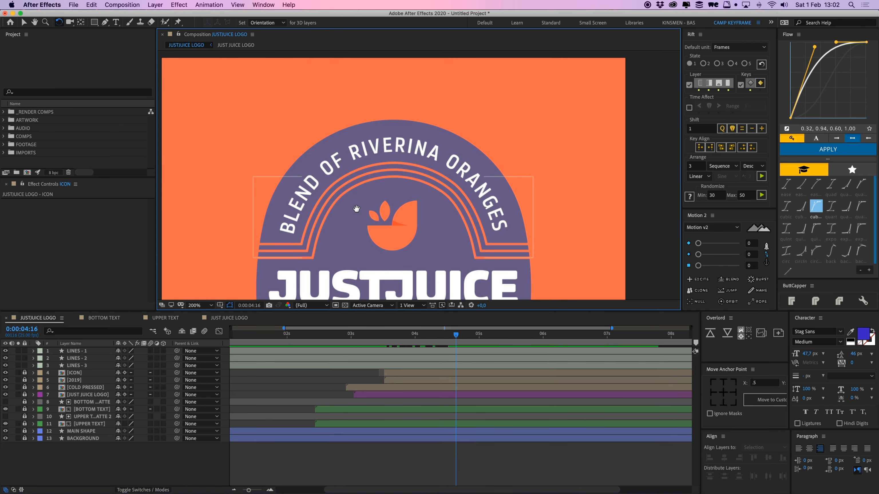
left_click_drag(347, 194, 353, 175)
left_click(353, 173)
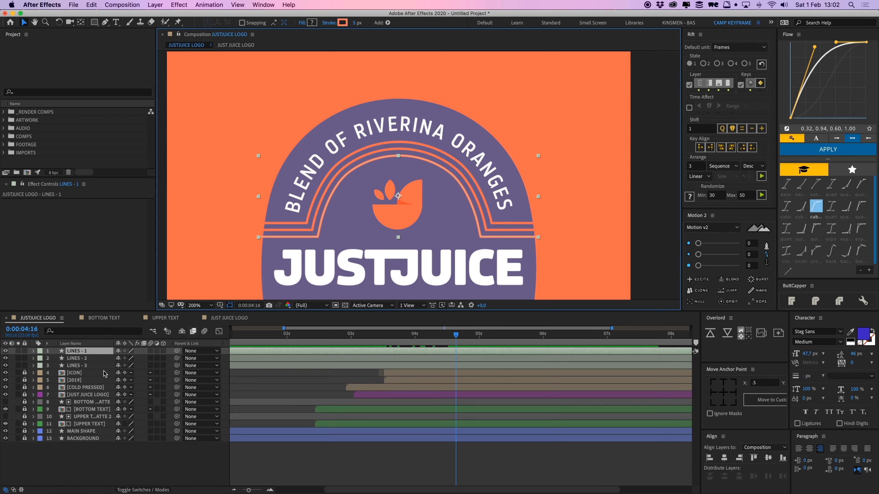
left_click(34, 351)
left_click(169, 359)
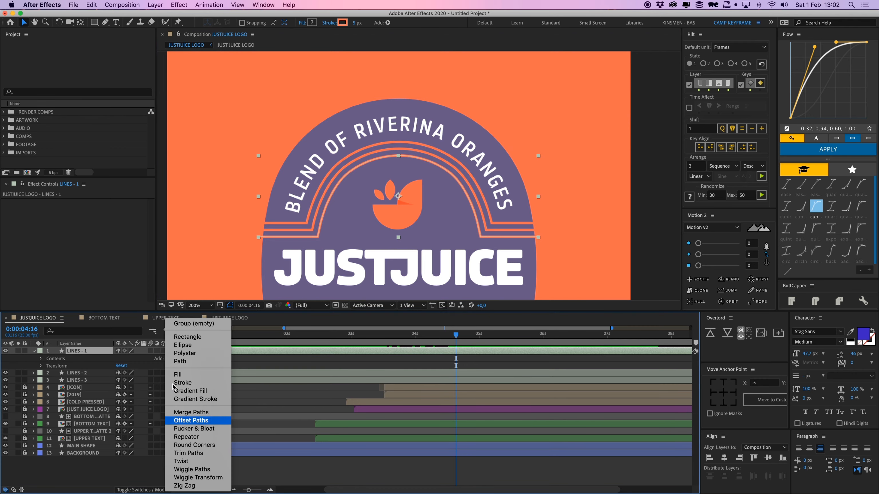
left_click(189, 450)
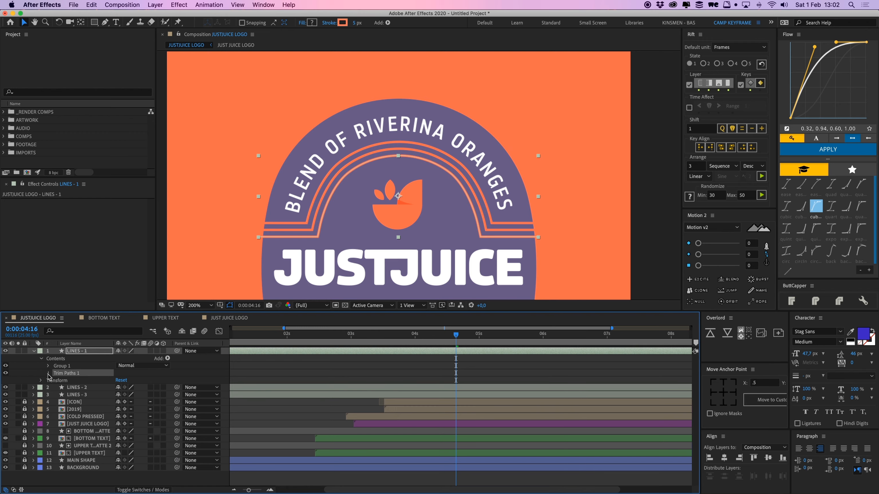
Keyframe LINES - 1's Trim Paths Start at 0% and End at 100% at 0:00:05:00.
left_click(49, 373)
left_click_drag(119, 392, 116, 391)
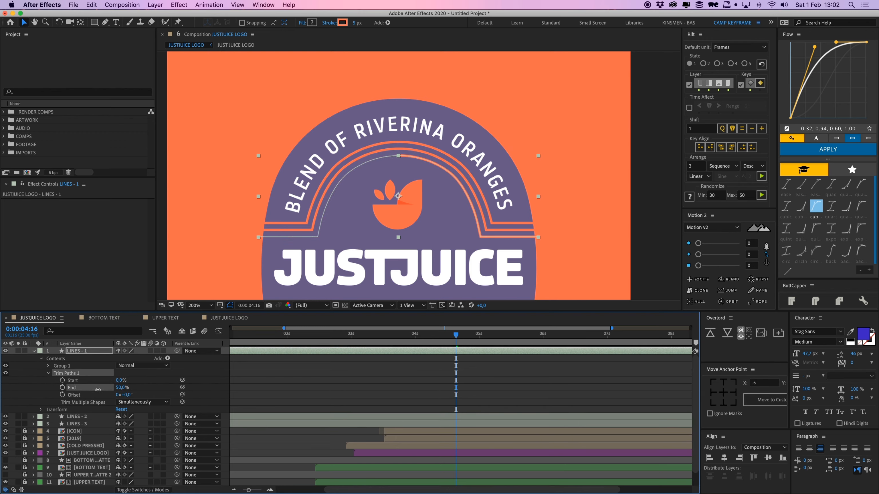
key("super+z")
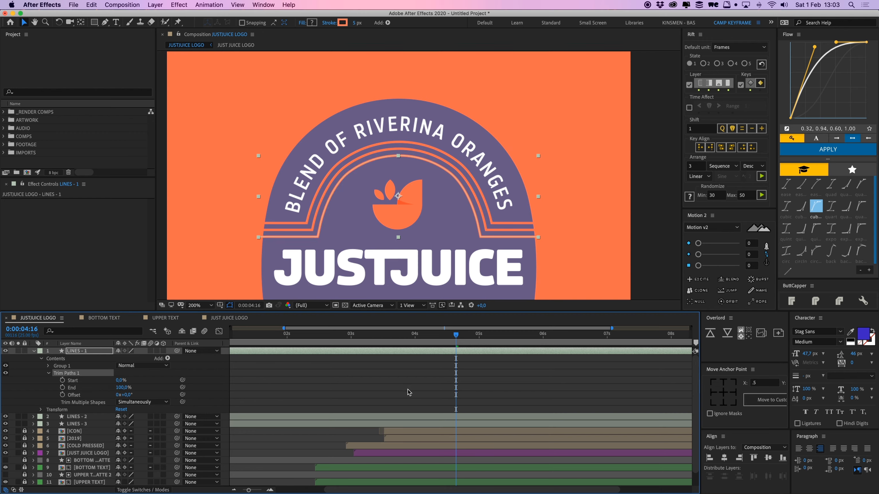
left_click(479, 334)
left_click(63, 381)
left_click(63, 388)
left_click(534, 362)
Set LINES - 1's Trim Paths Start and End both to 50% at 0:00:04:09.
left_click_drag(480, 336, 438, 338)
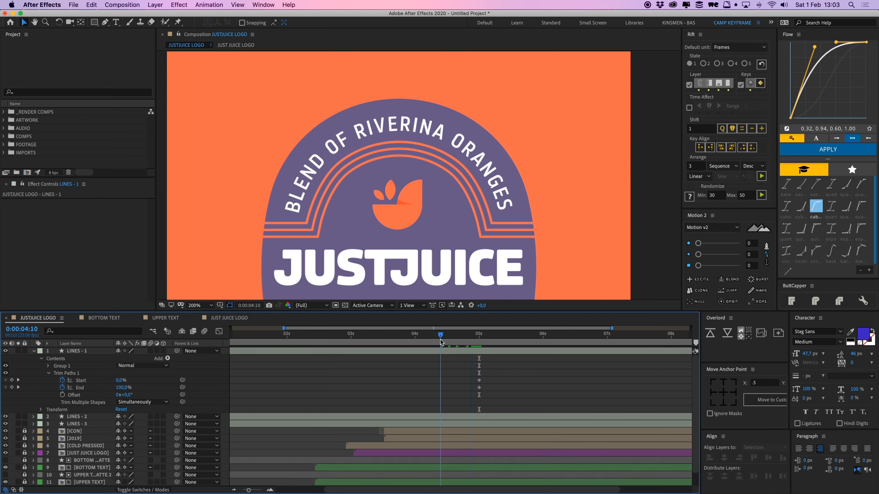
type("50")
key("Return")
left_click(119, 388)
type("50")
key("Return")
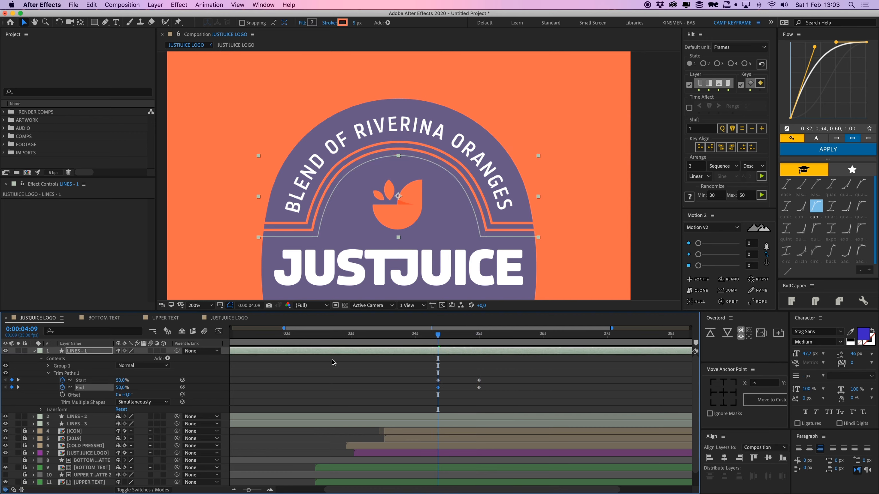
Check LINES - 1 partway through its reveal at 0:00:04:18 and set its stroke's Line Cap to Round Cap.
left_click(332, 360)
left_click_drag(438, 335, 460, 338)
left_click(463, 353)
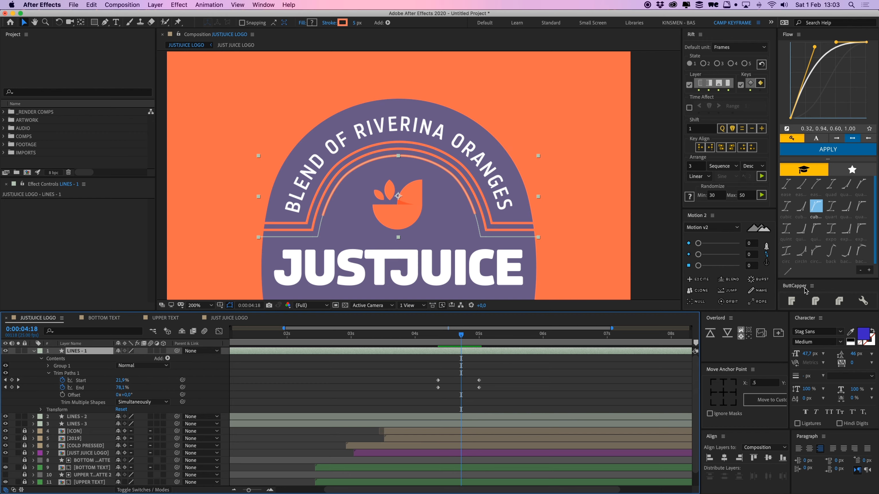
left_click(49, 367)
left_click(56, 374)
left_click(56, 373)
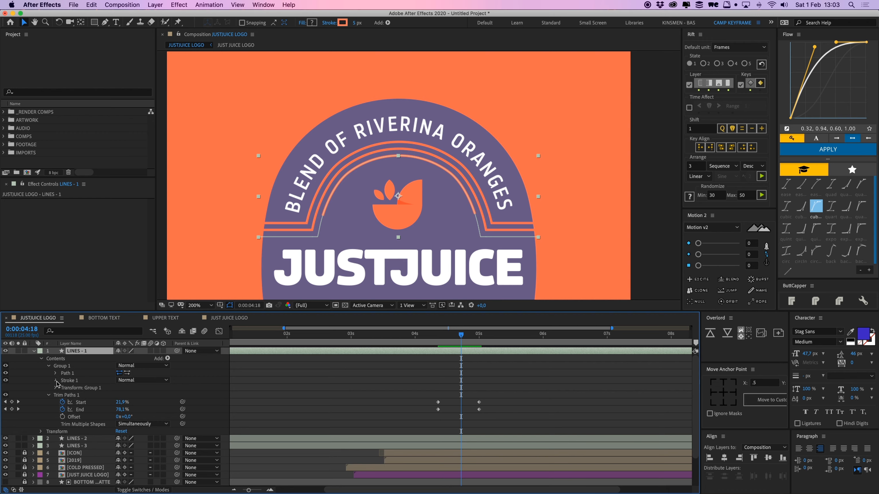
left_click(56, 380)
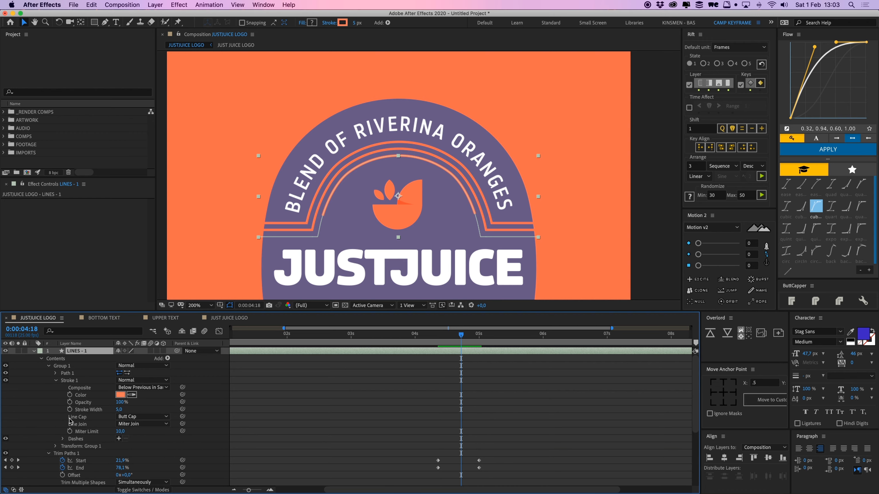
left_click(141, 417)
left_click(131, 430)
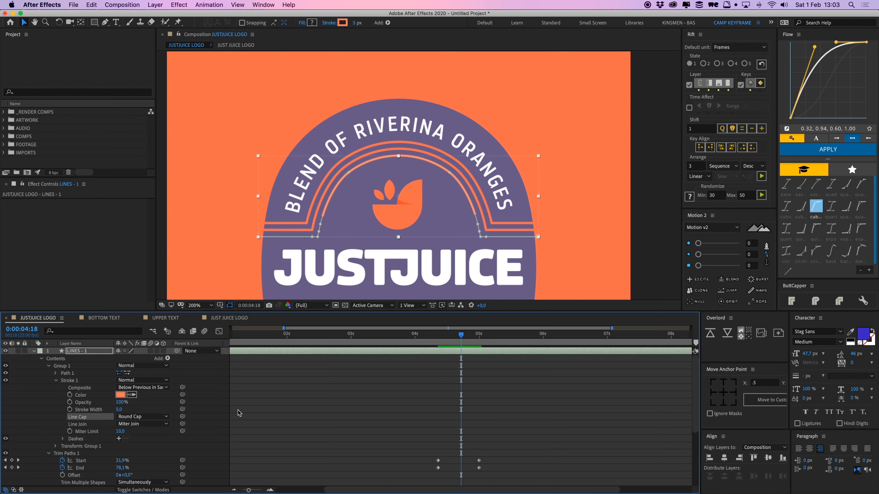
left_click(300, 401)
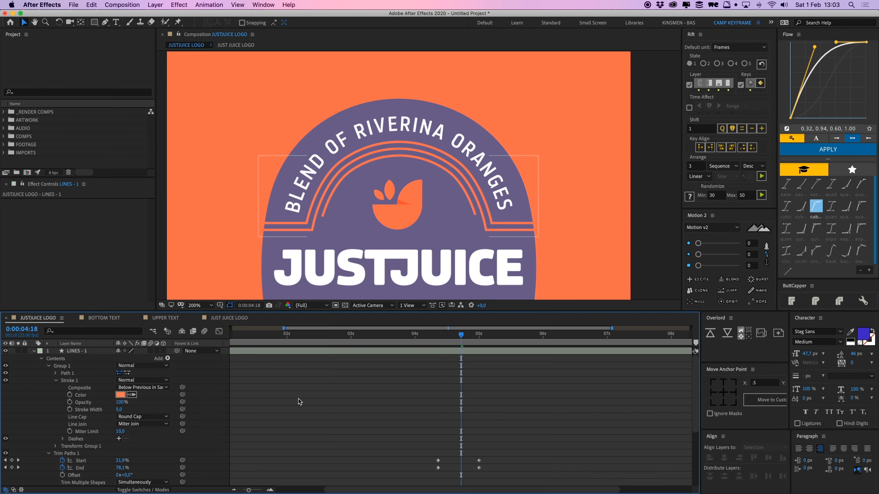
Apply ButtCapper's round cap to LINES - 1, and also to LINES - 2 and LINES - 3.
left_click(516, 352)
left_click(815, 301)
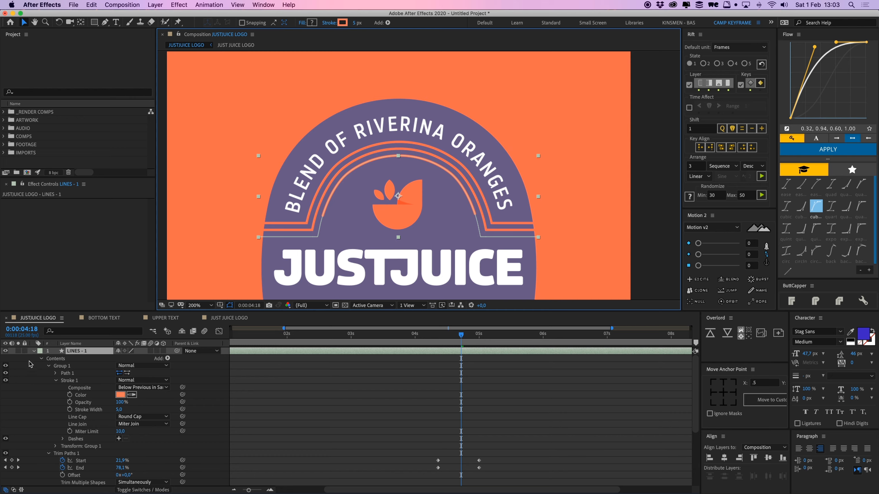
left_click(34, 352)
left_click(83, 359)
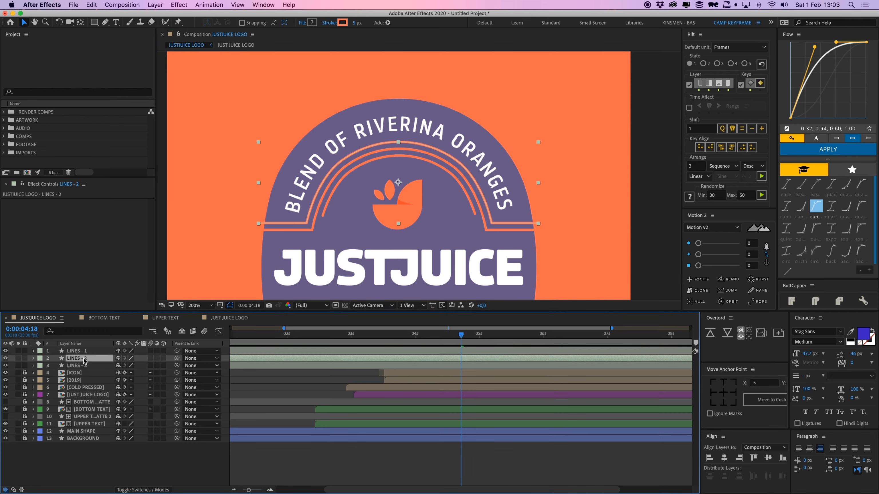
left_click(84, 367, "shift")
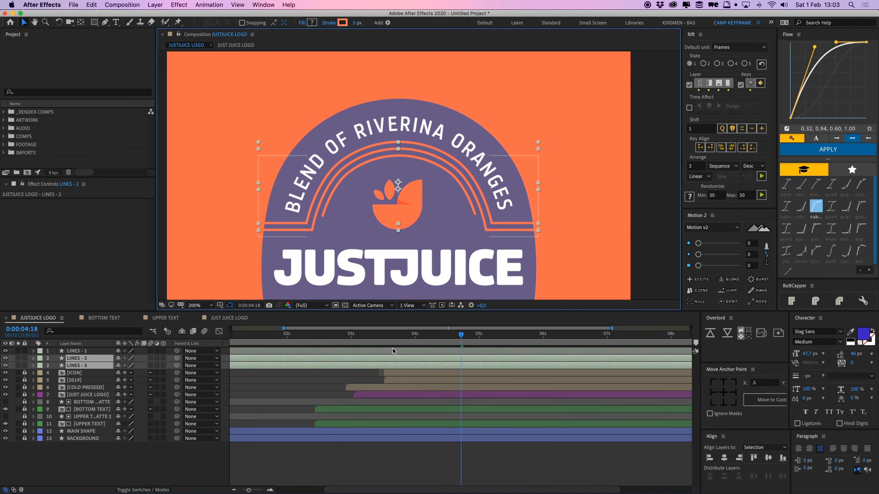
left_click(244, 383)
Copy the keyframed Trim Paths from LINES - 1 and paste it onto LINES - 2 and LINES - 3 at 0:00:04:09.
left_click(79, 351)
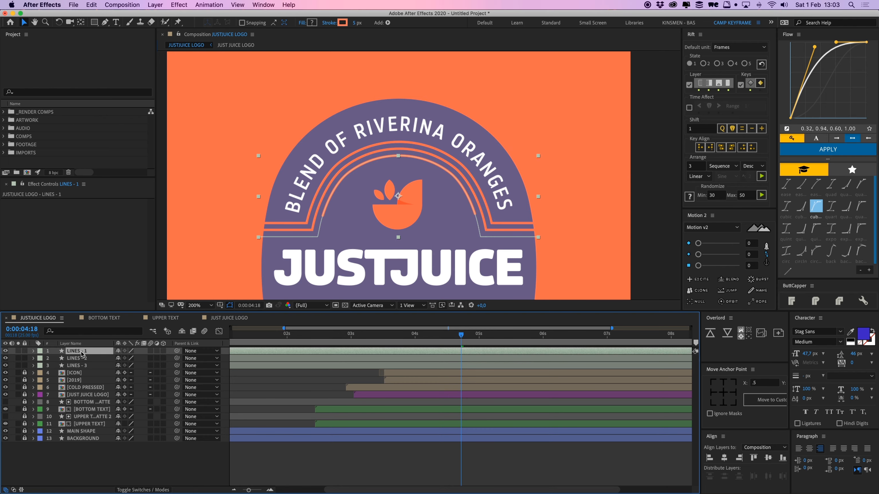
left_click(34, 352)
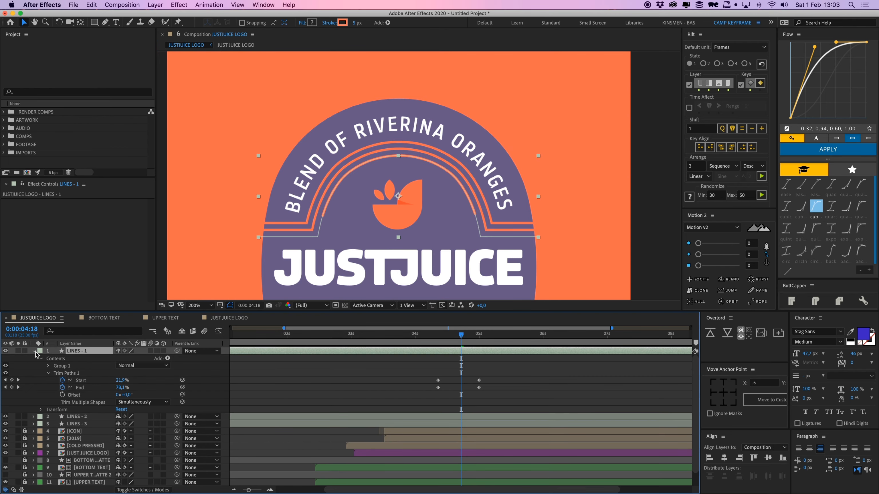
left_click(69, 373)
left_click_drag(425, 374, 520, 397)
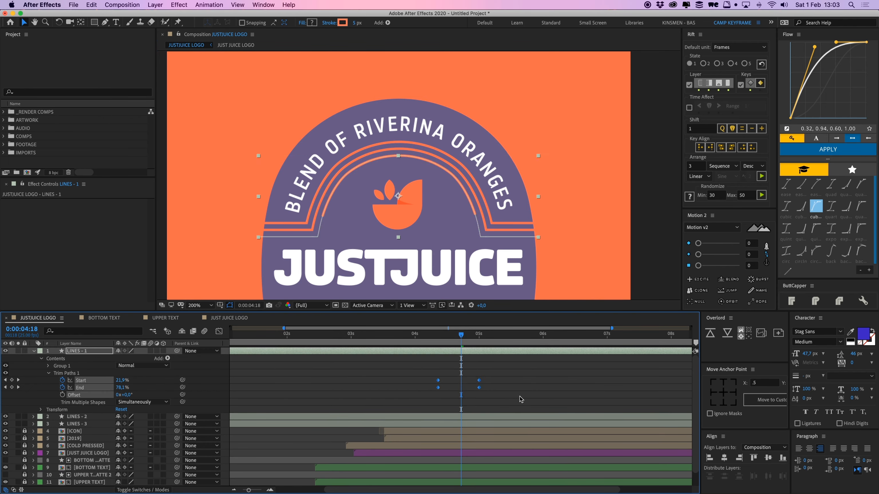
left_click_drag(450, 335, 437, 336)
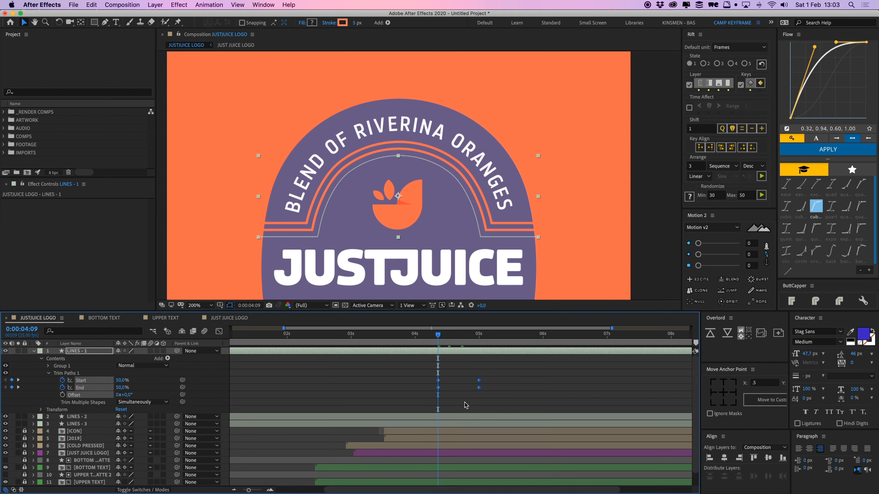
left_click(453, 418)
left_click(455, 424, "shift")
key("super+v")
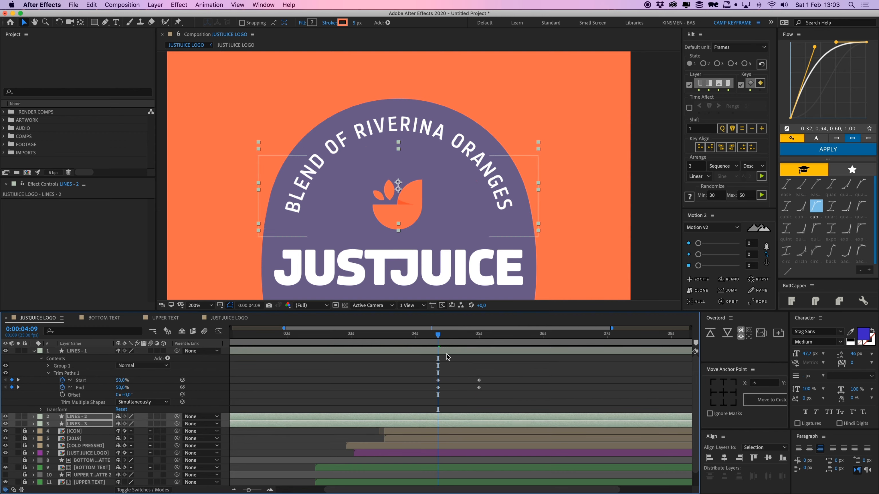
Trim the start of all three LINES layers to 0:00:04:09, show their keyframes, and preview the reveal.
left_click(446, 354, "shift")
key("alt+bracketleft")
key("u")
left_click(447, 355)
key("space")
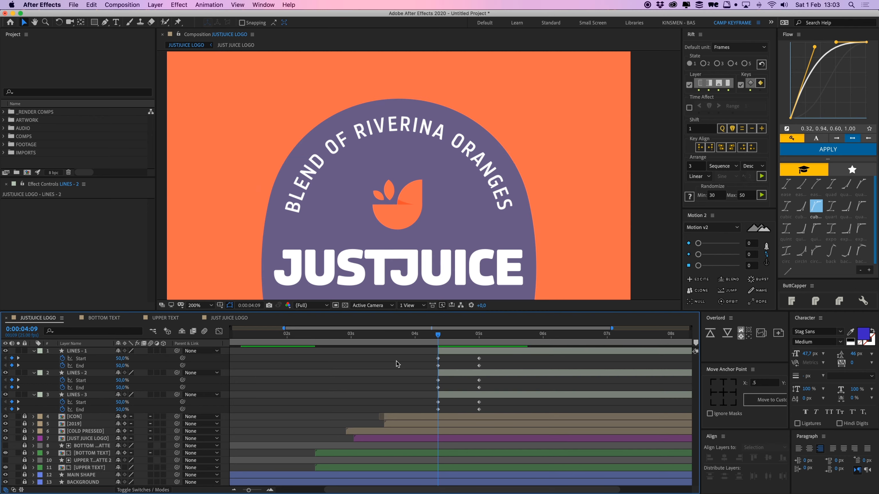
key("space")
Ease all Start and End keyframes of the three LINES layers with 0.32, 0.94, 0.60, 1.00 and preview.
left_click_drag(426, 354, 488, 414)
left_click(852, 161)
left_click(507, 366)
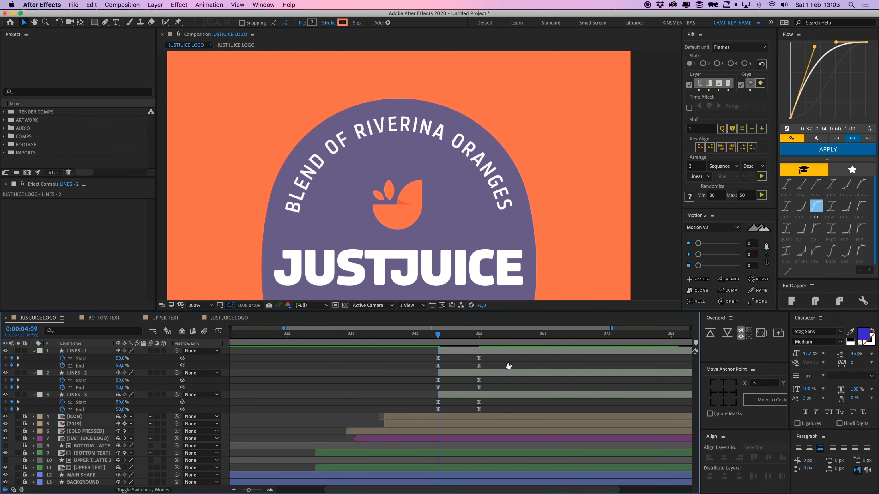
key("space")
Change the easing of all LINES Trim Paths keyframes to 0.76, 0.00, 0.24, 1.00 and preview from 0:00:04:04.
left_click_drag(488, 356, 428, 417)
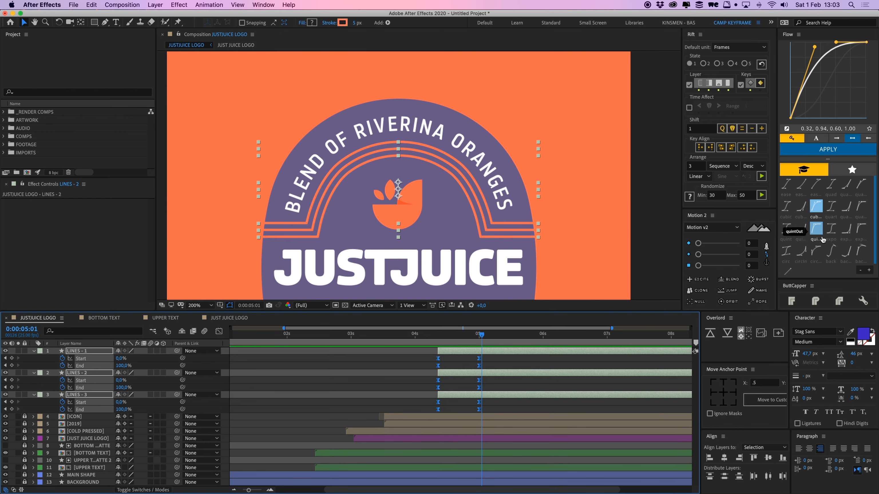
left_click(831, 208)
left_click(828, 149)
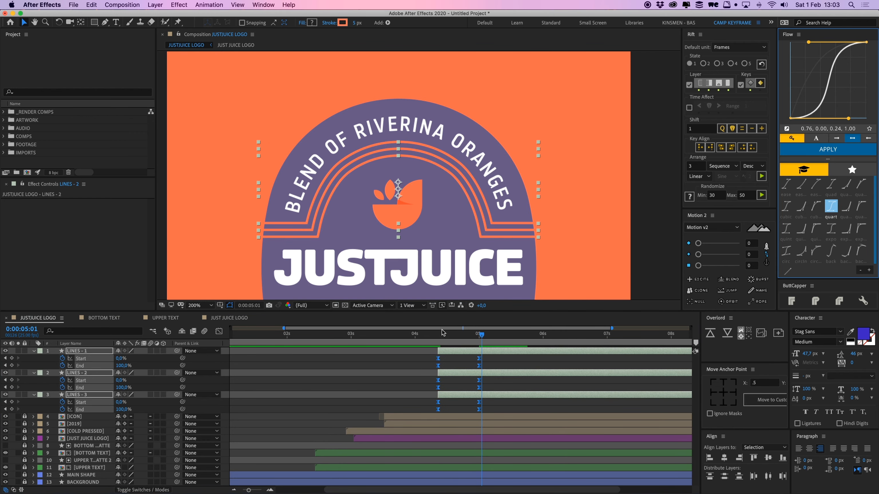
left_click(426, 335)
left_click(411, 369)
key("space")
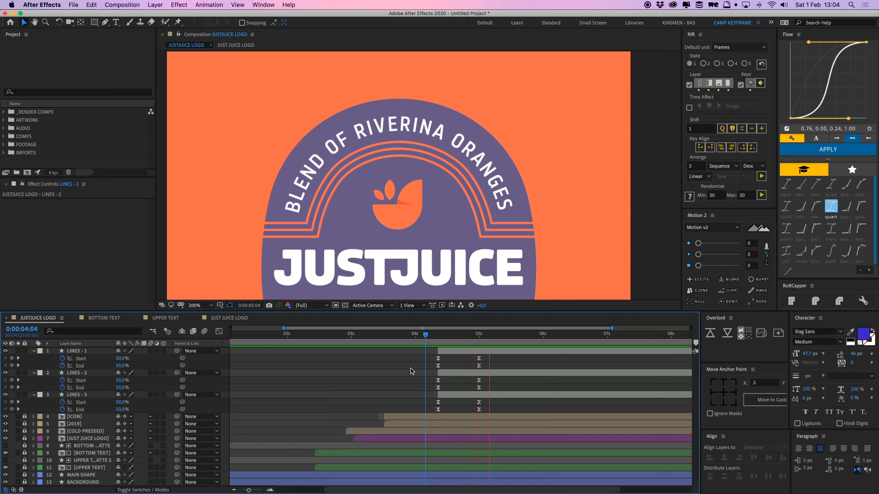
Move the final Start and End keyframes of all three LINES layers to about 0:00:05:14 and reapply the easing.
mouse_move(505, 359)
left_mouse_down()
mouse_move(482, 414)
mouse_move(515, 412)
left_mouse_up()
left_click_drag(541, 413, 410, 357)
left_click(853, 153)
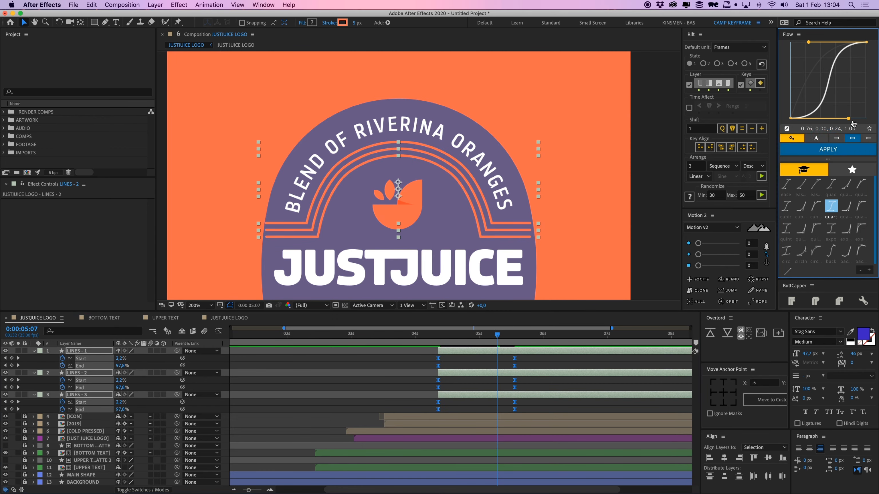
Soften the easing curve to 0.58, 0.04, 0.39, 0.97, apply it to all LINES keyframes, and preview from 0:00:04:06.
left_click_drag(849, 119, 843, 121)
left_click_drag(813, 46, 824, 49)
left_click(844, 156)
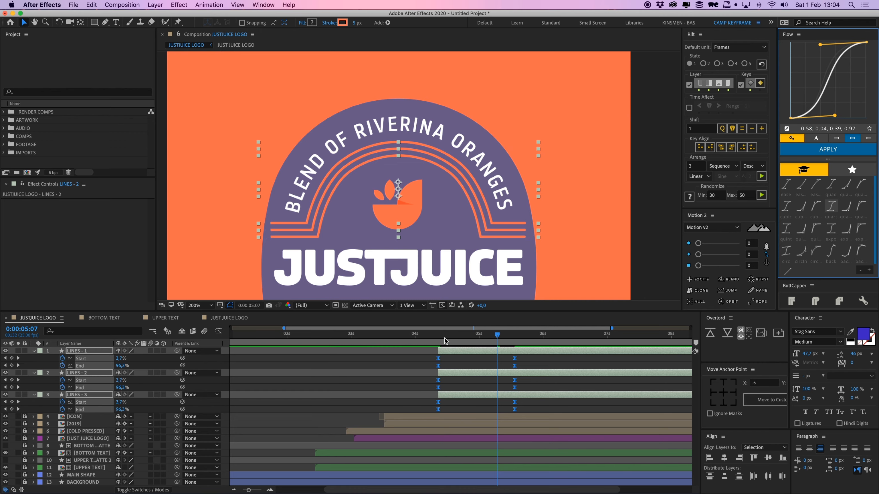
left_click_drag(445, 340, 432, 339)
left_click(406, 376)
key("space")
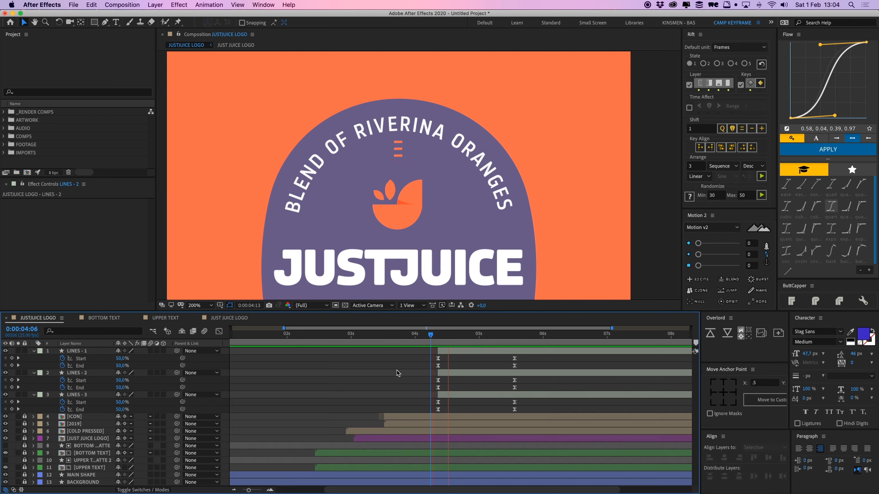
key("space")
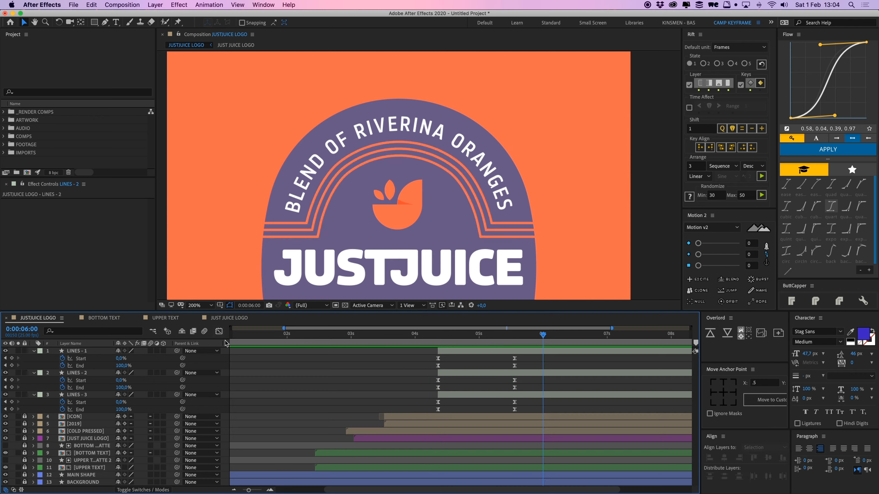
Inspect the speed graph of the Start and End keyframes on the LINES - 1 layer.
left_click(218, 333)
left_click(218, 332)
left_click_drag(408, 353, 558, 371)
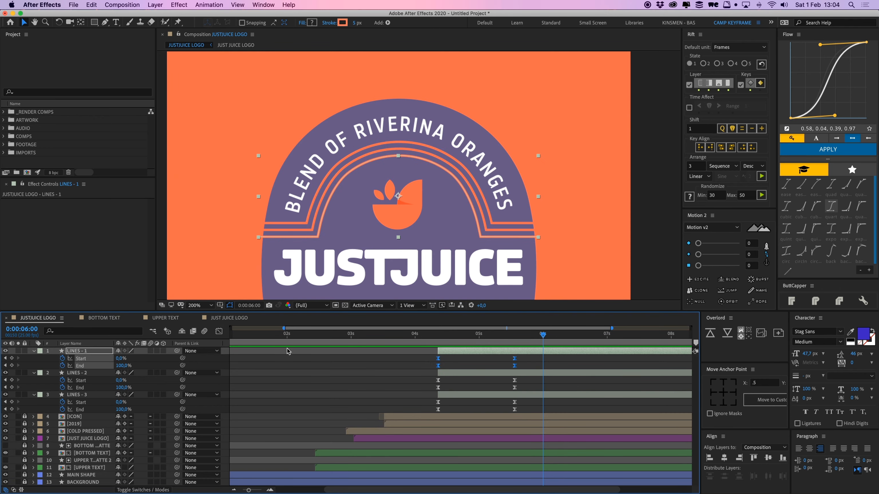
left_click(218, 333)
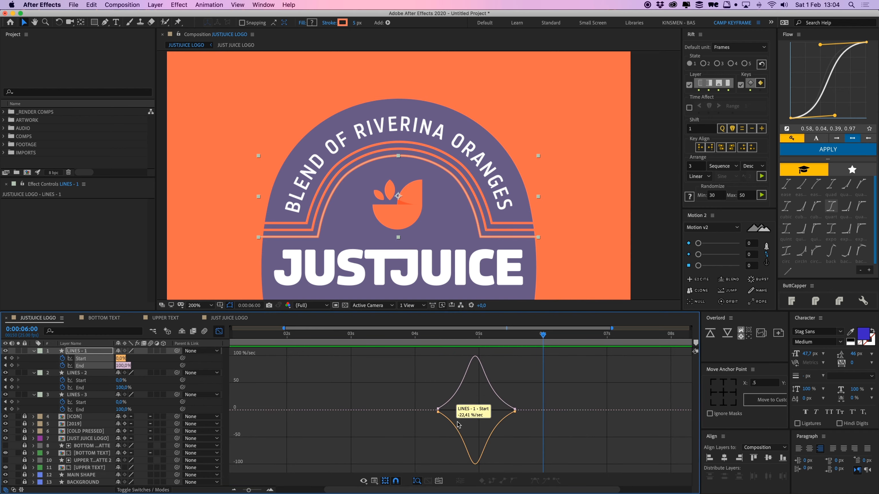
left_click(218, 332)
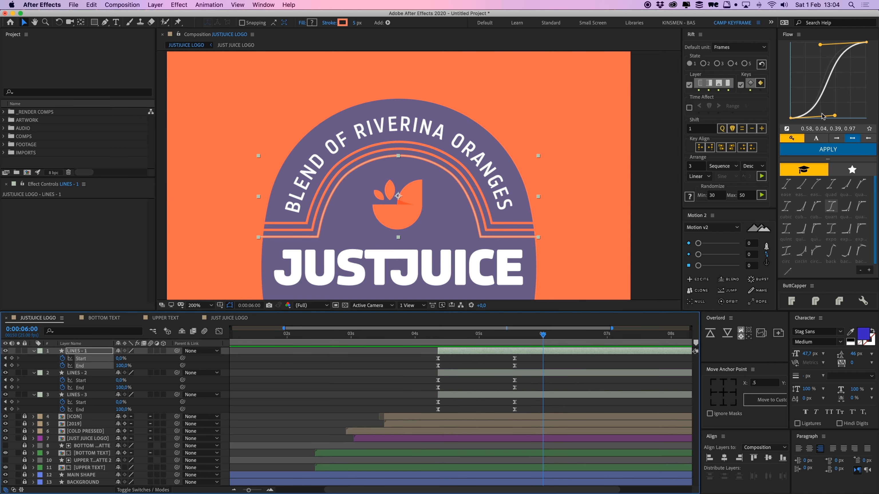
Move the LINES - 3 layer above LINES - 2 in the layer stack.
left_click(456, 384)
left_click(453, 397)
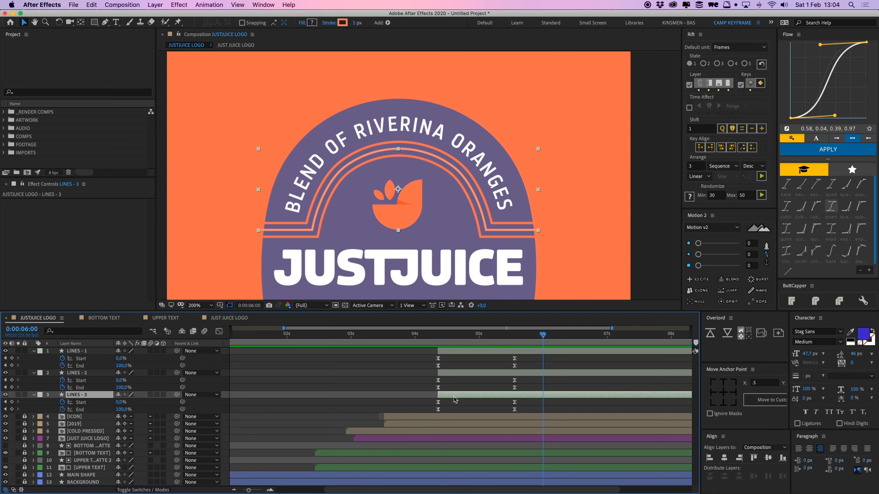
key("super+bracketright")
Shift LINES - 2 about two frames earlier and LINES - 1 about two frames later, and preview the stagger from 0:00:03:21.
left_click(455, 397)
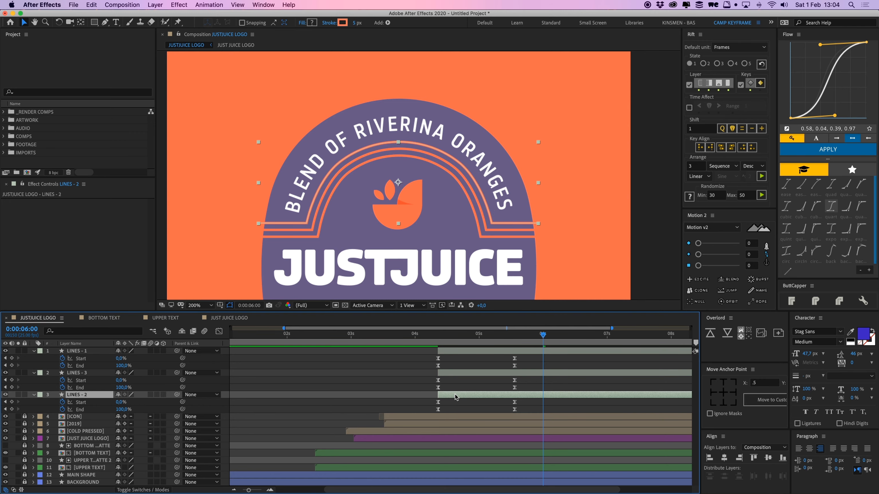
left_click_drag(456, 397, 452, 397)
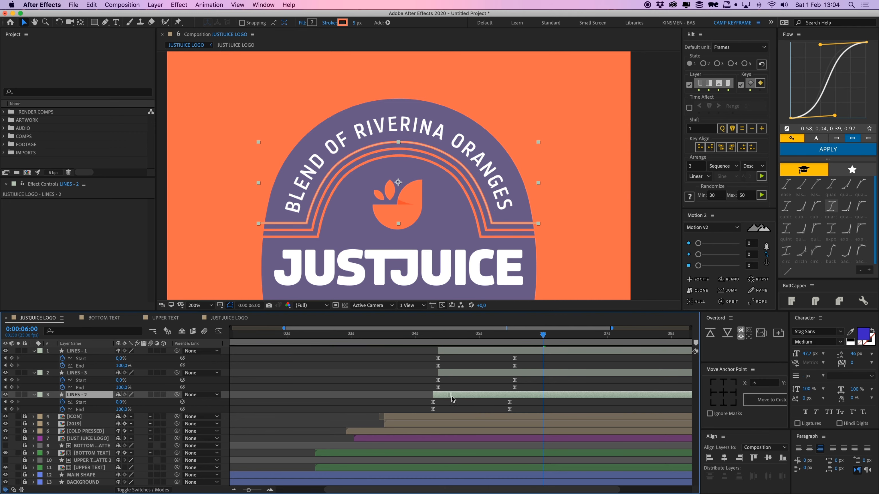
left_click_drag(449, 351, 431, 339)
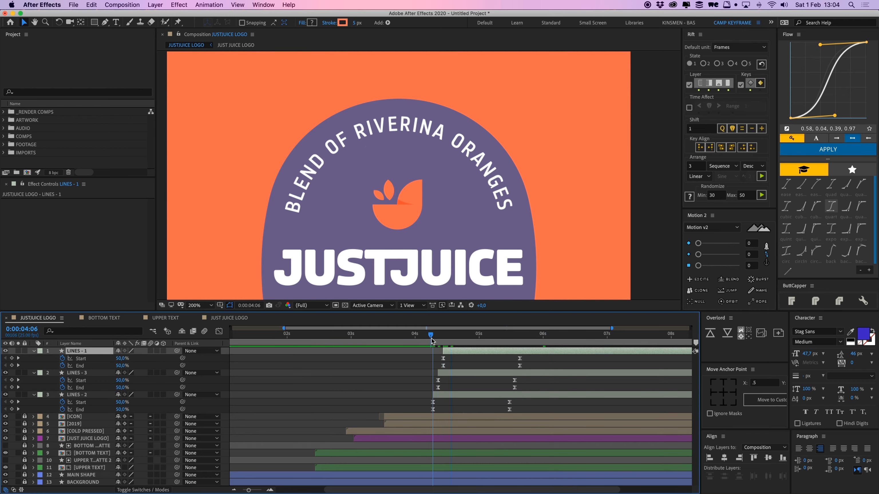
key("space")
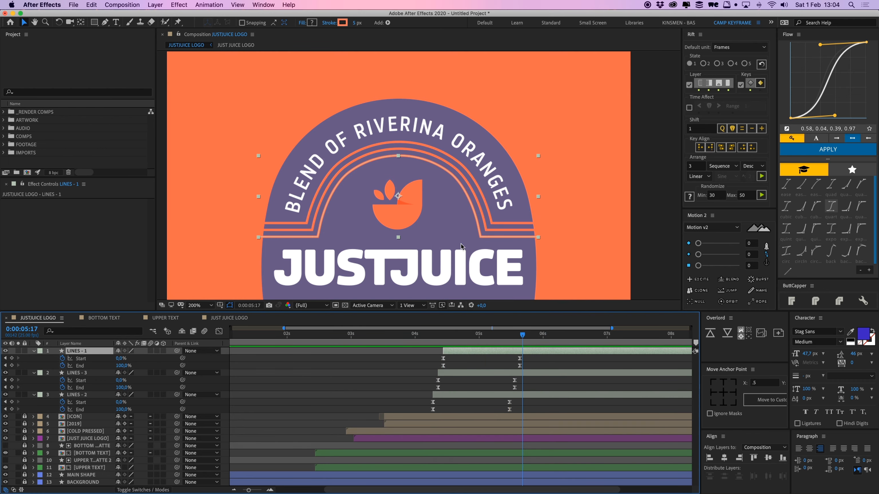
key("slash")
left_click_drag(479, 340, 405, 341)
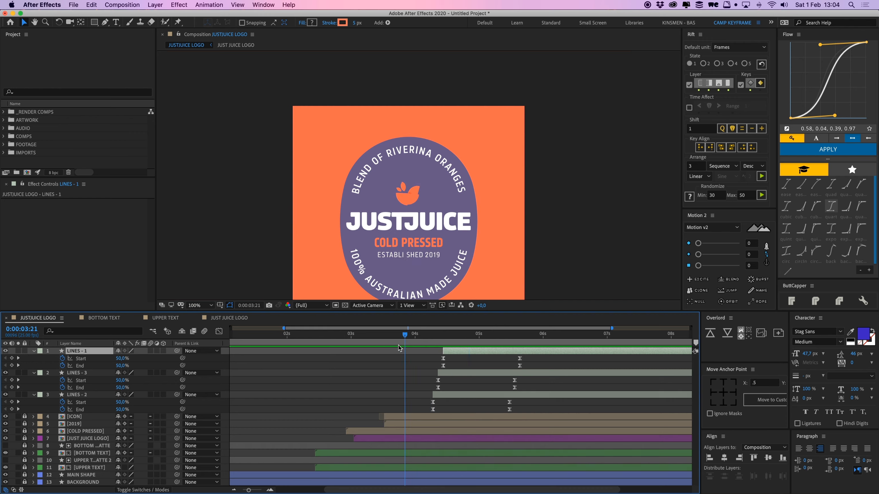
key("space")
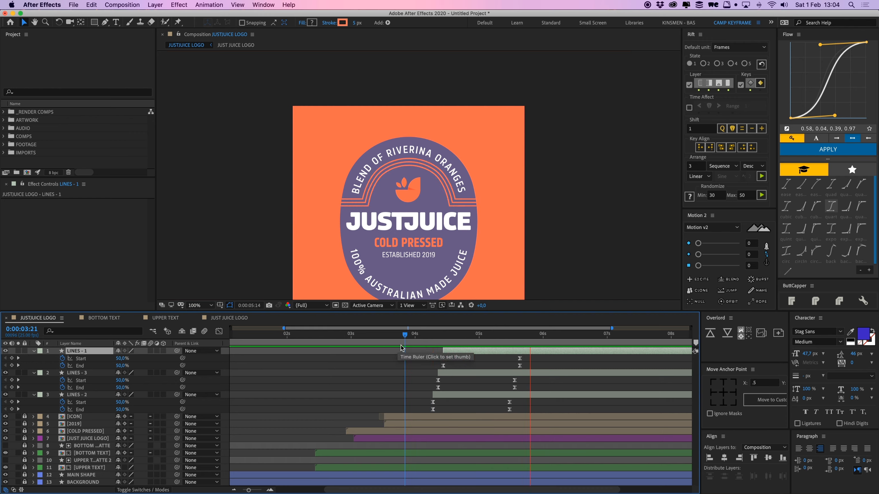
Pre-compose the three LINES layers into a composition named LINES TOP, moving all attributes into it.
left_click(456, 396, "shift")
key("super+shift+c")
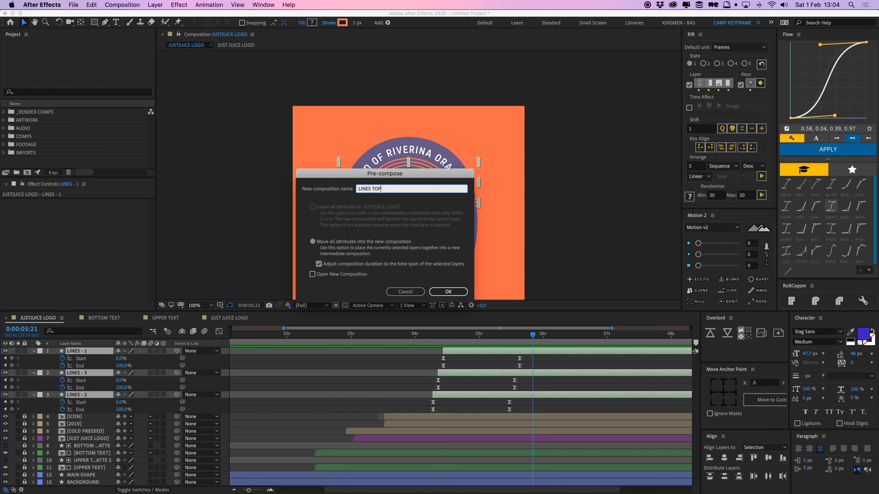
type("LINES TOP")
key("Return")
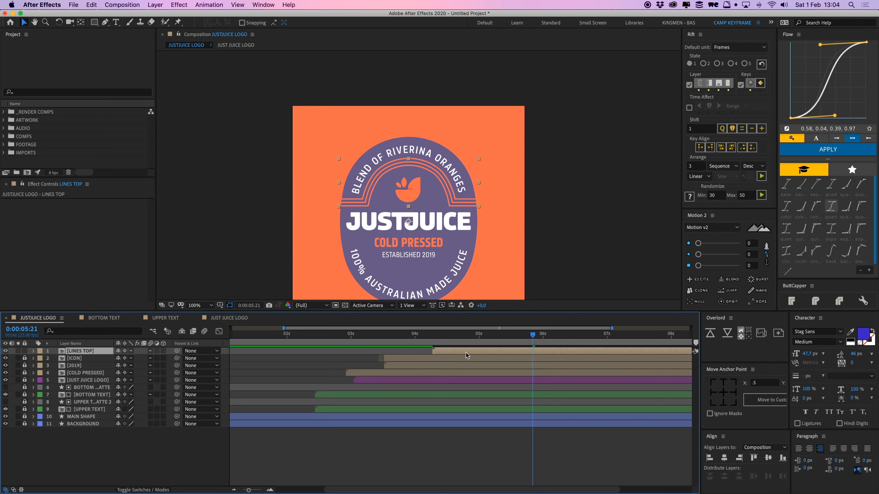
Duplicate the LINES TOP layer and rotate the copy upside down so its arches frame the lower half of the label.
key("super+d")
key("w")
left_click_drag(465, 201, 331, 243)
left_click(350, 359)
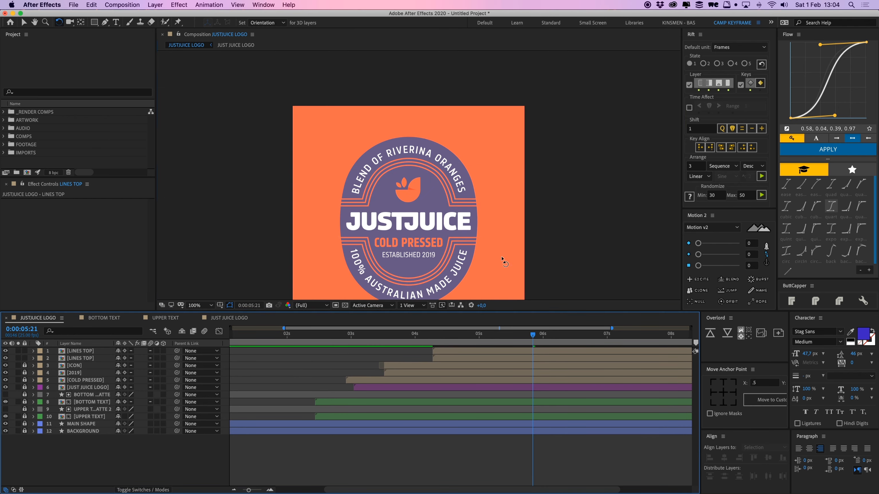
key("v")
Preview the label animation from 0:00:03:19 and again from 0:00:02:07 to check the overall timing.
left_click_drag(494, 339, 401, 344)
key("space")
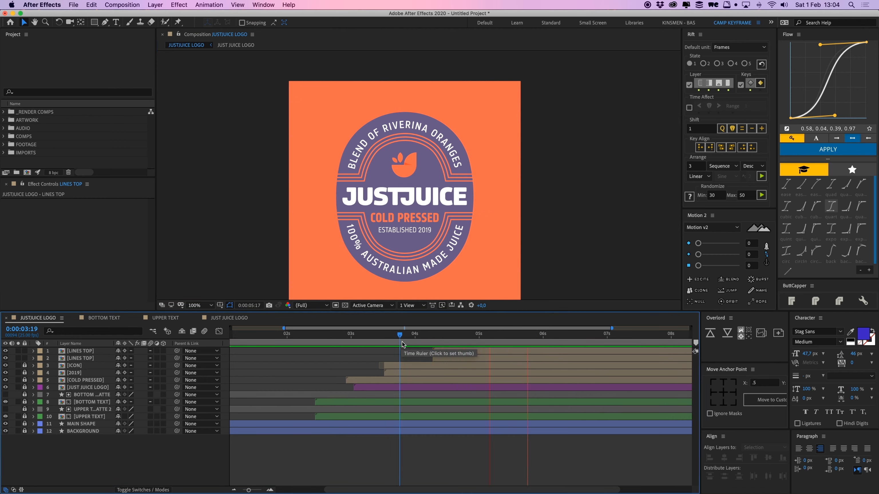
left_click_drag(415, 342, 293, 351)
scroll(378, 377, "left", 5)
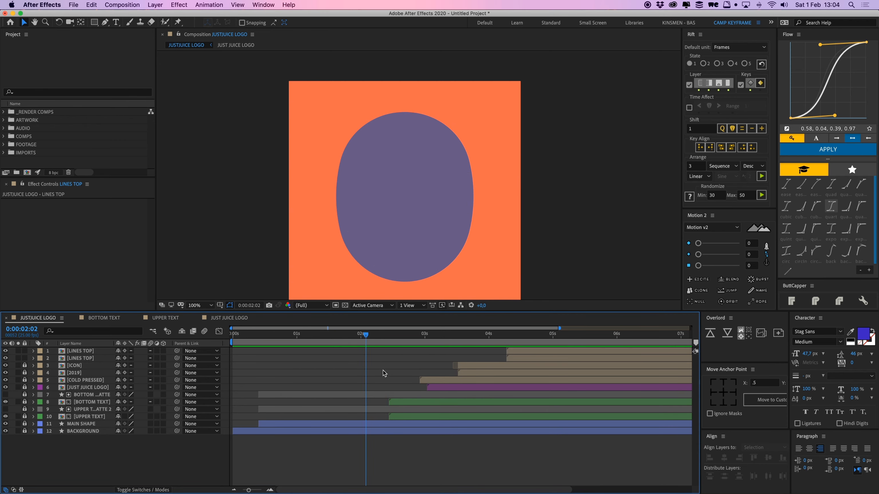
key("minus")
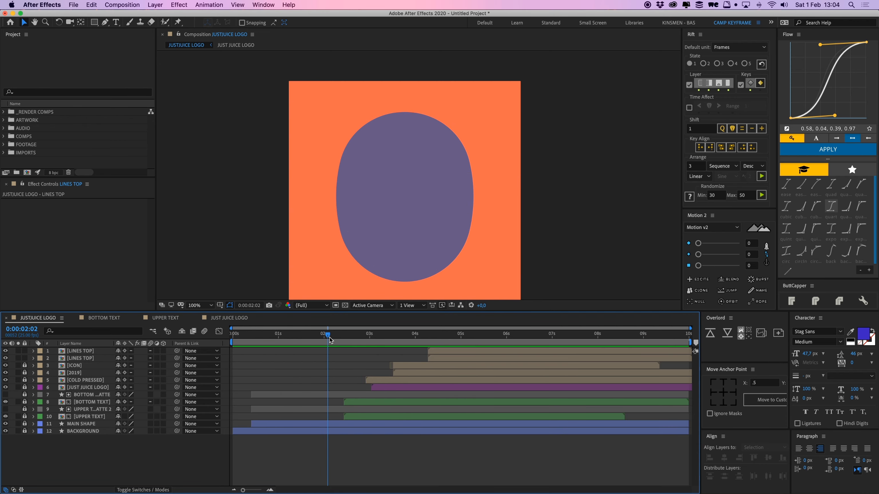
left_click_drag(329, 341, 337, 341)
key("space")
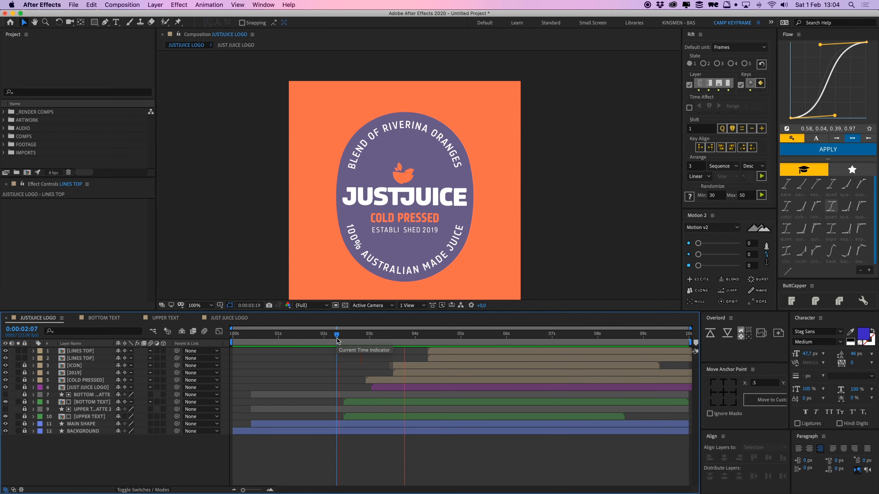
left_click(358, 341)
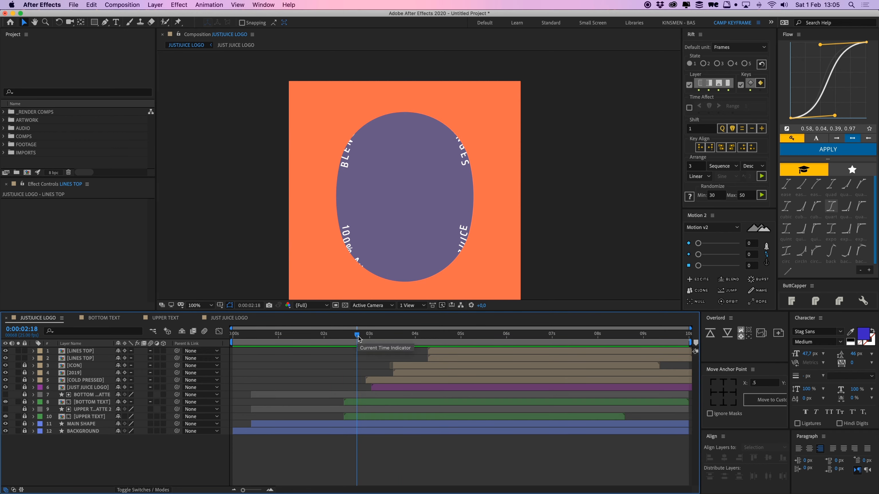
Unlock every layer except BACKGROUND and parent all layers above MAIN SHAPE to MAIN SHAPE, testing the link with a brief move that is undone.
left_click_drag(360, 339, 545, 340)
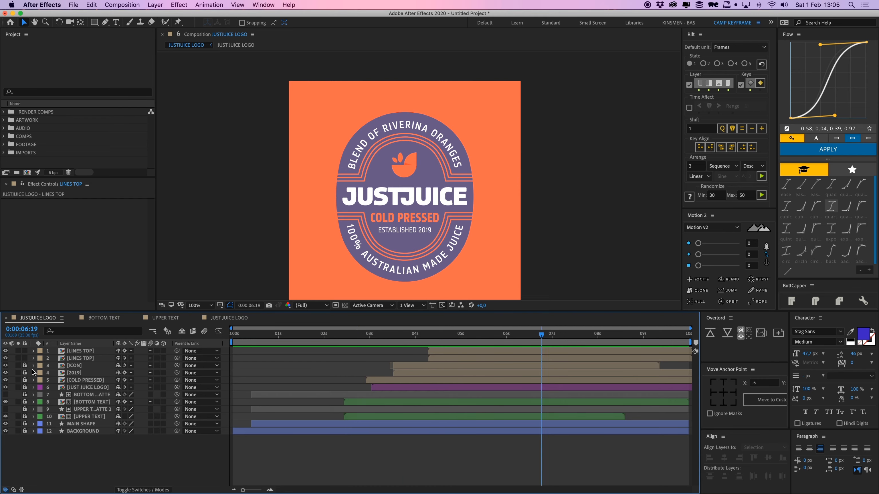
left_click(24, 432)
left_click(101, 417)
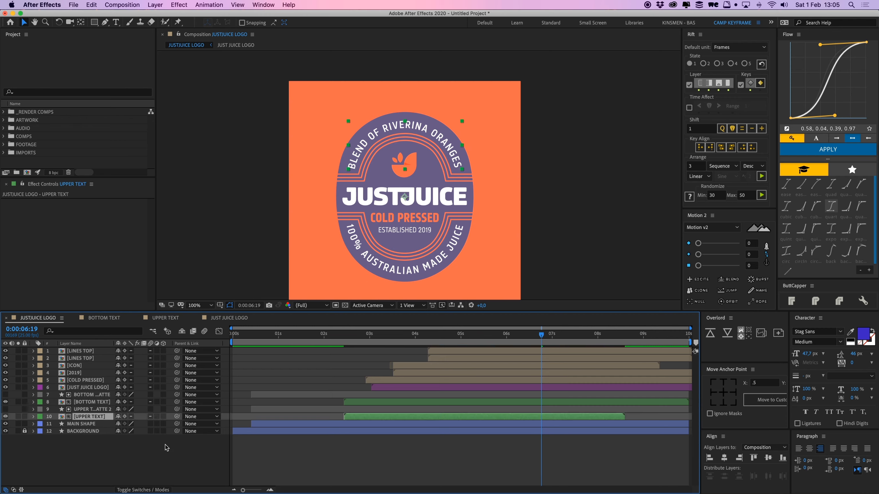
key("super+a")
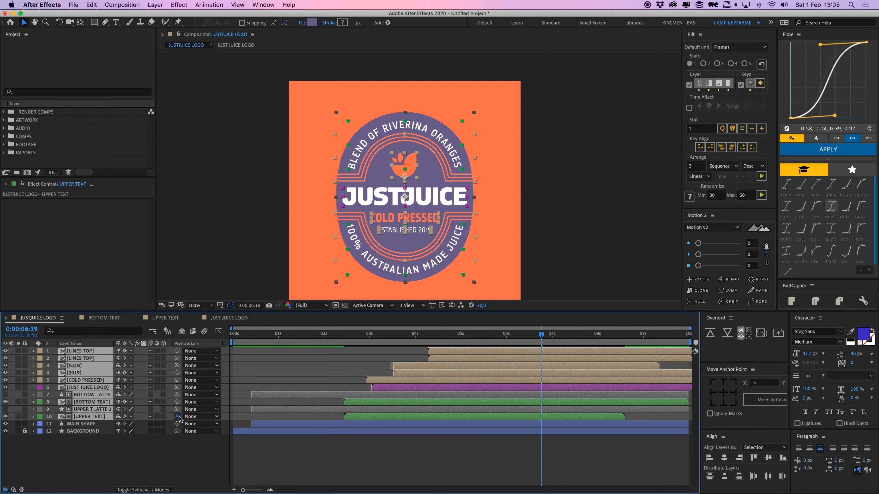
left_click_drag(179, 418, 81, 424)
mouse_move(432, 242)
left_mouse_down()
mouse_move(361, 201)
mouse_move(468, 223)
mouse_move(429, 232)
left_mouse_up()
key("super+z")
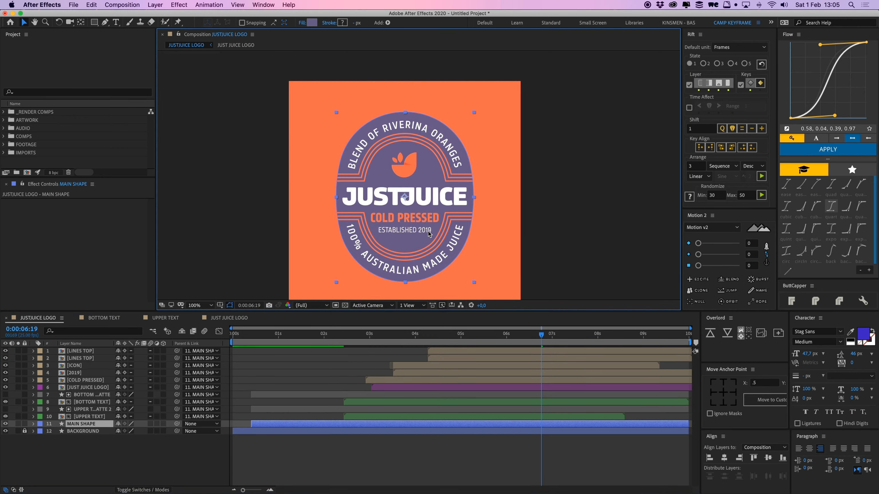
left_click(369, 351)
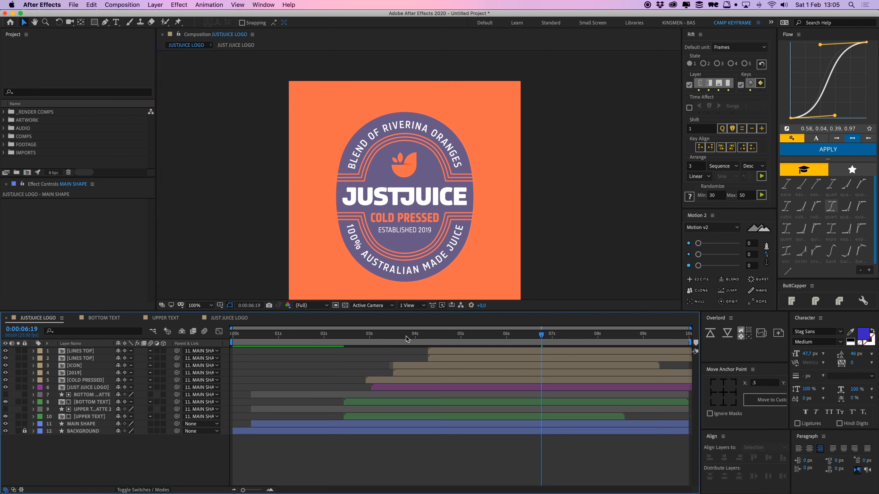
left_click(406, 336)
mouse_move(405, 336)
left_mouse_down()
mouse_move(356, 342)
mouse_move(415, 343)
left_mouse_up()
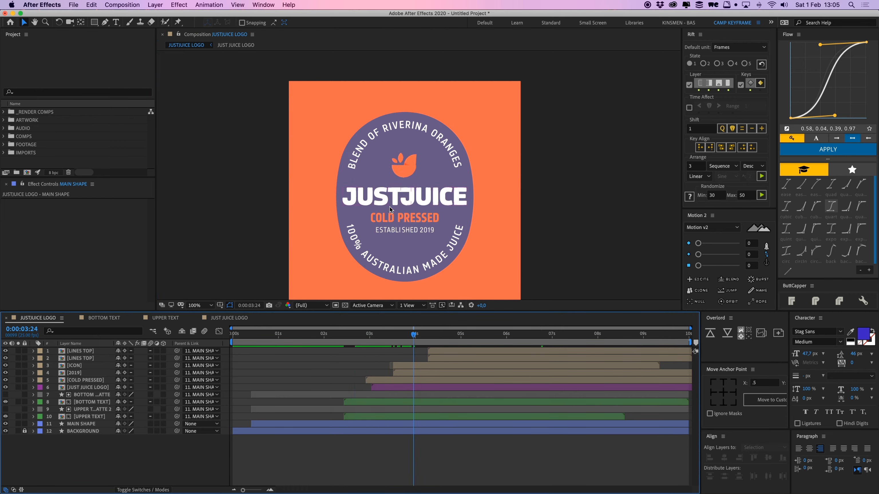
left_click(389, 201)
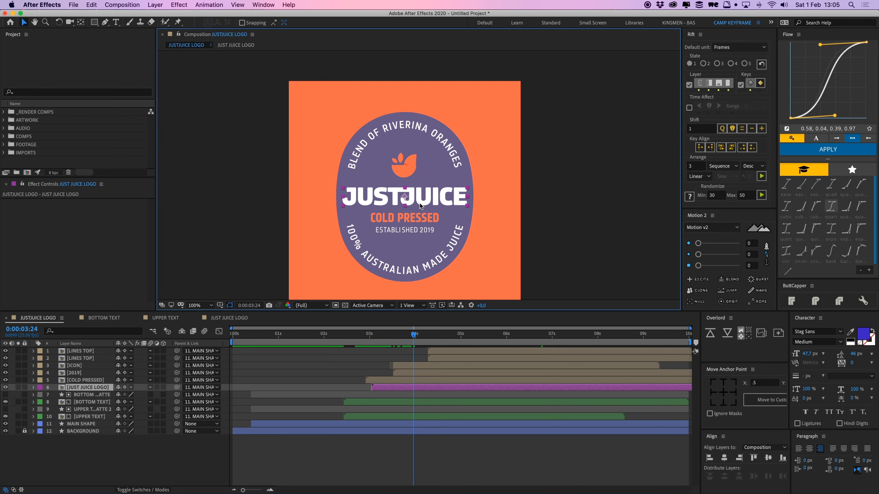
left_click(371, 385)
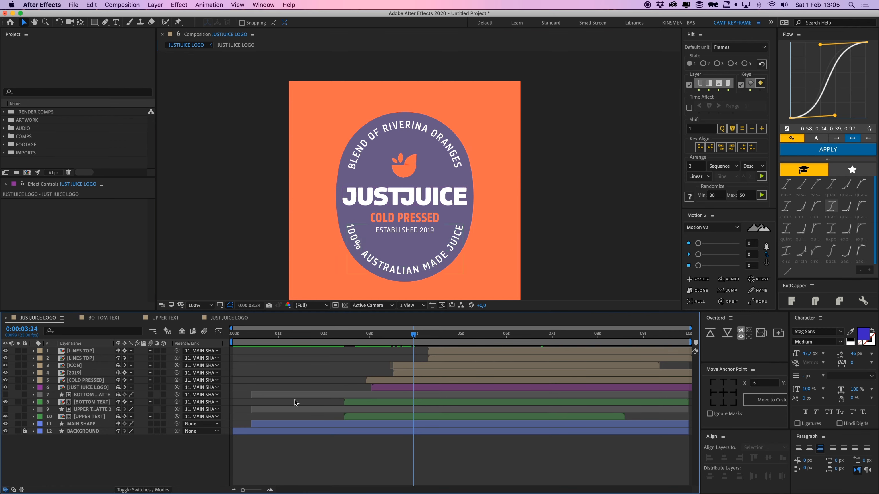
Mark the BOTTOM TEXT MATTE and UPPER TEXT MATTE 2 layers as shy and hide shy layers in the timeline.
left_click(282, 397)
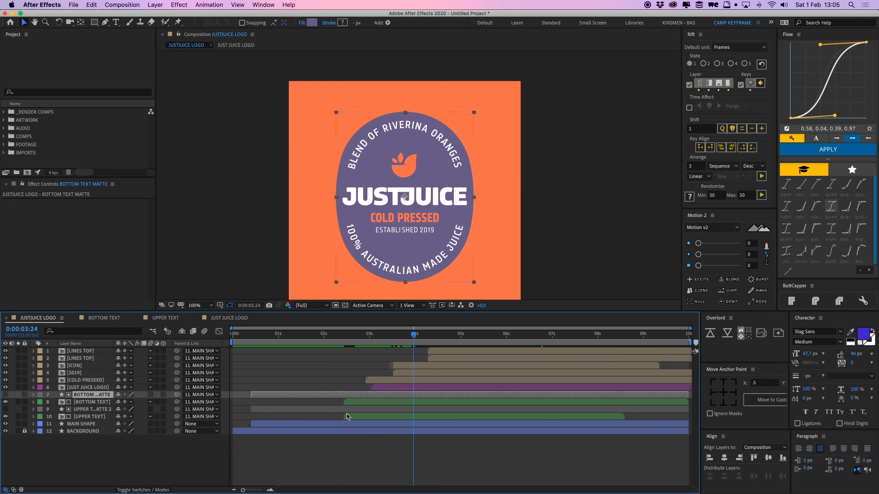
left_click(264, 412, "shift")
left_click(117, 397)
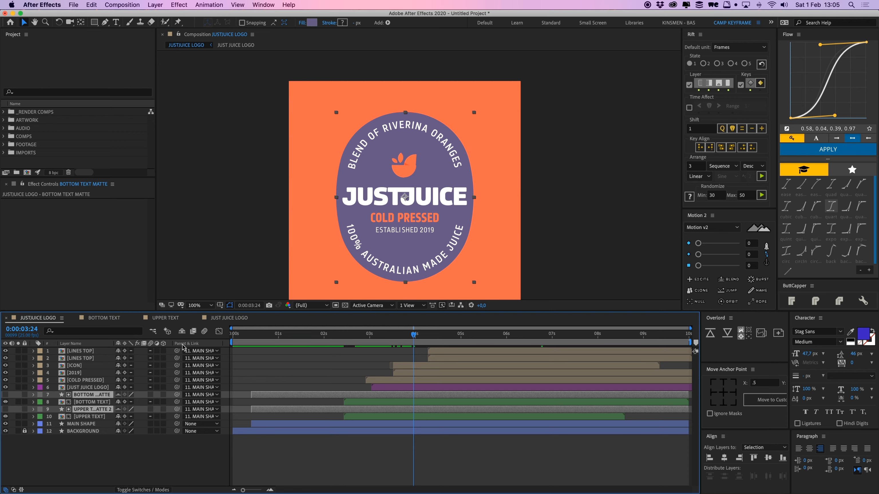
left_click(181, 331)
left_click(269, 384)
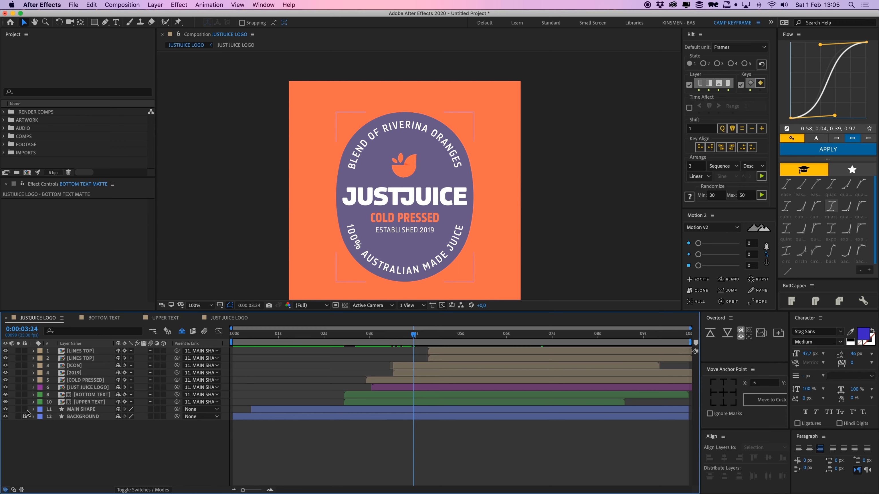
Lock MAIN SHAPE, move the JUST JUICE LOGO layer to start at about 0:00:00:08, and preview from the beginning.
left_click(103, 402)
left_click(99, 395, "shift")
left_click(275, 393)
left_click(82, 388)
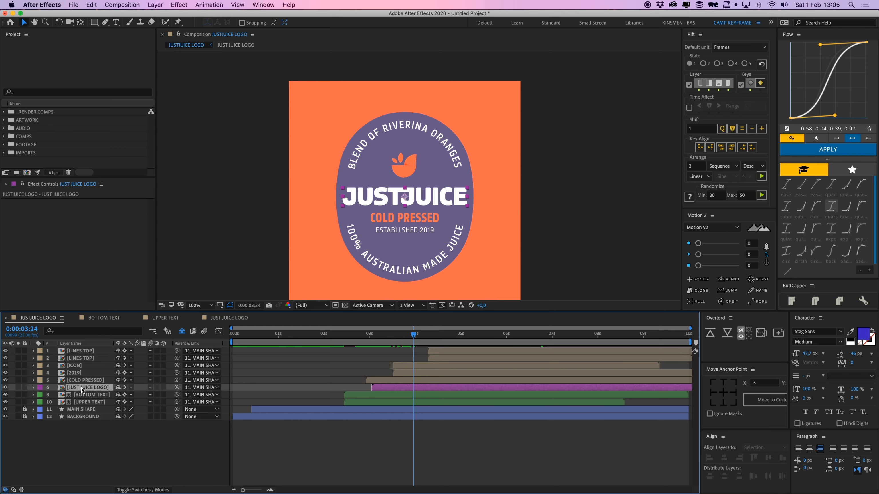
left_click_drag(399, 391, 322, 392)
left_click_drag(414, 334, 269, 343)
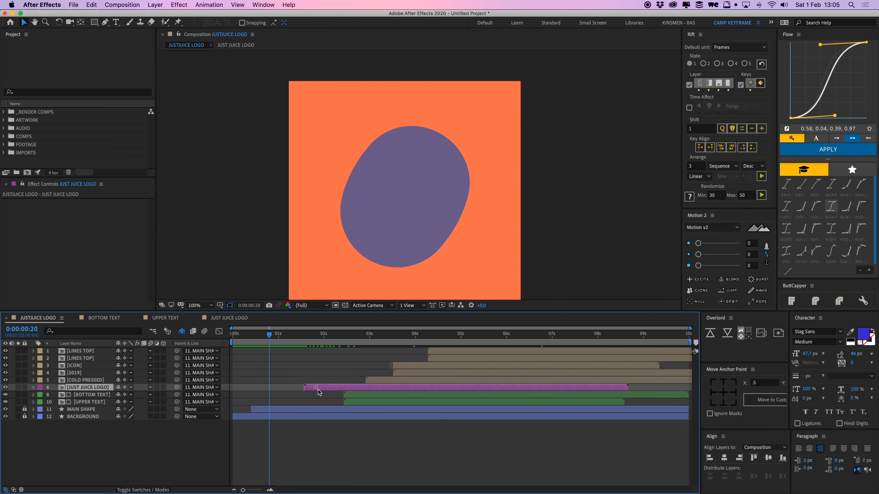
left_click_drag(284, 391, 259, 389)
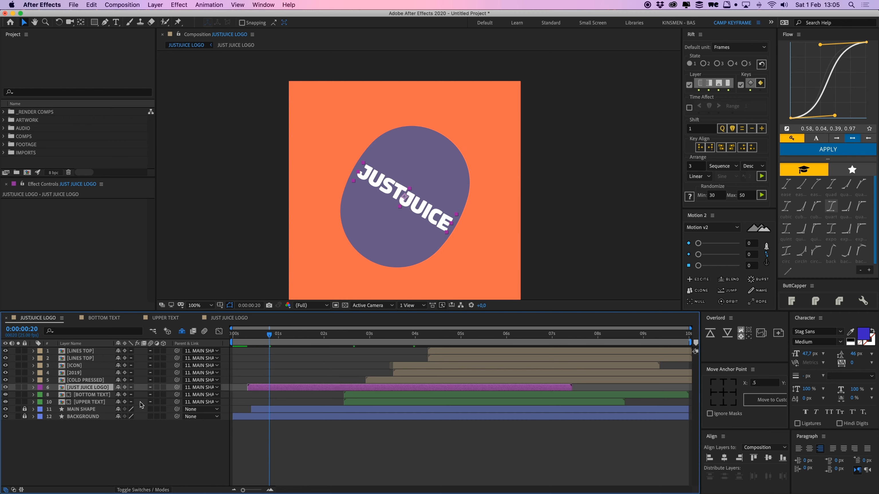
left_click_drag(265, 339, 234, 342)
key("space")
key("space")
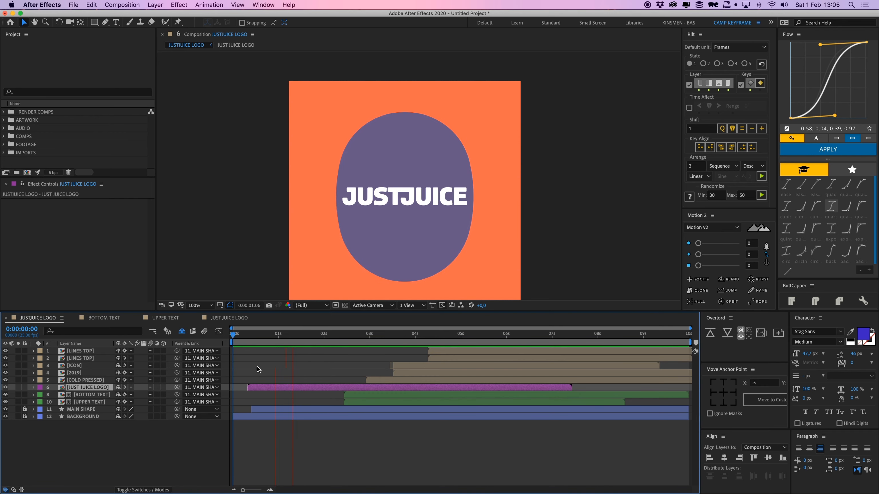
Delay the JUST JUICE LOGO layer to start at about 0:00:00:15 and preview its reveal.
left_click_drag(265, 389, 278, 388)
left_click_drag(289, 341, 242, 340)
key("space")
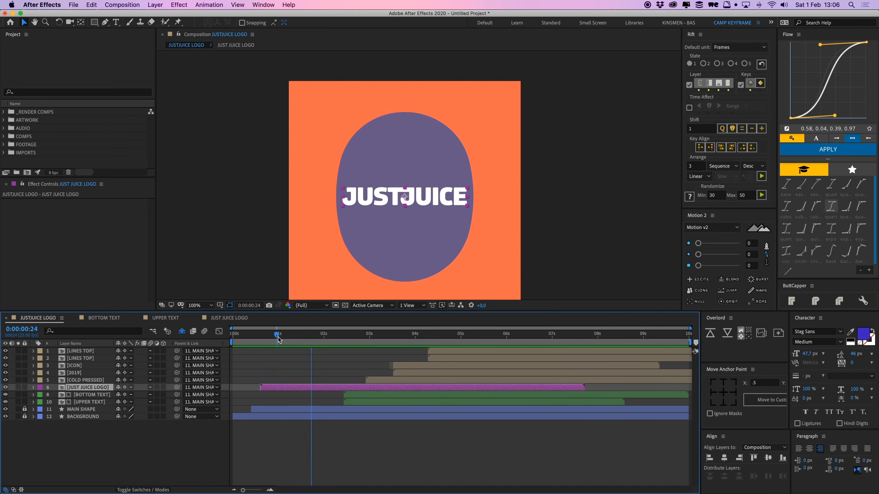
left_click(248, 342)
key("space")
key("space")
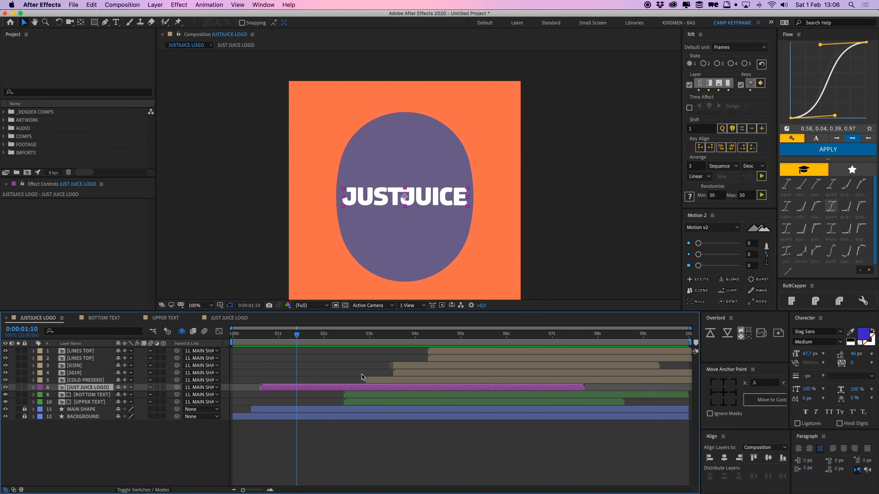
Move the BOTTOM TEXT and UPPER TEXT layers together to start at about 0:00:00:16 and preview.
left_click(355, 397)
left_click(358, 402, "shift")
left_click_drag(358, 402, 278, 398)
left_click_drag(292, 336, 258, 338)
key("space")
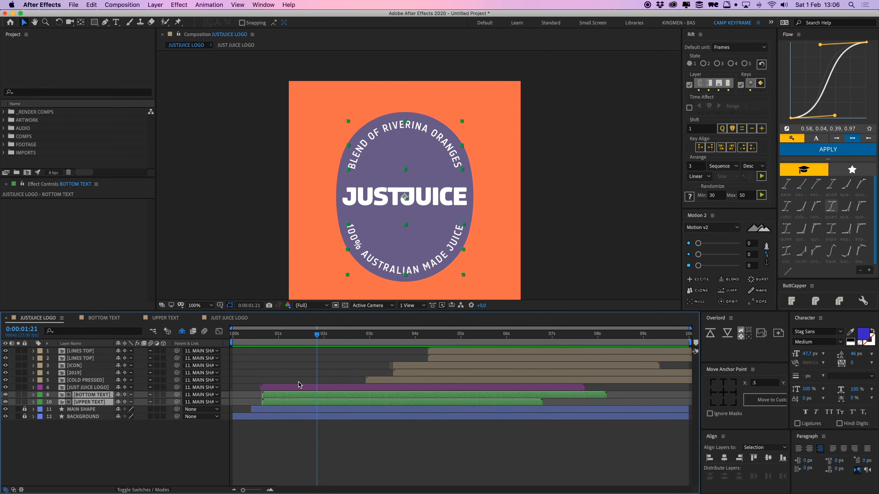
Shift the BOTTOM TEXT and UPPER TEXT layers earlier to start at about 0:00:00:12 and preview.
left_click(298, 382)
left_click(299, 397)
left_click(303, 402, "shift")
left_click_drag(302, 402, 294, 403)
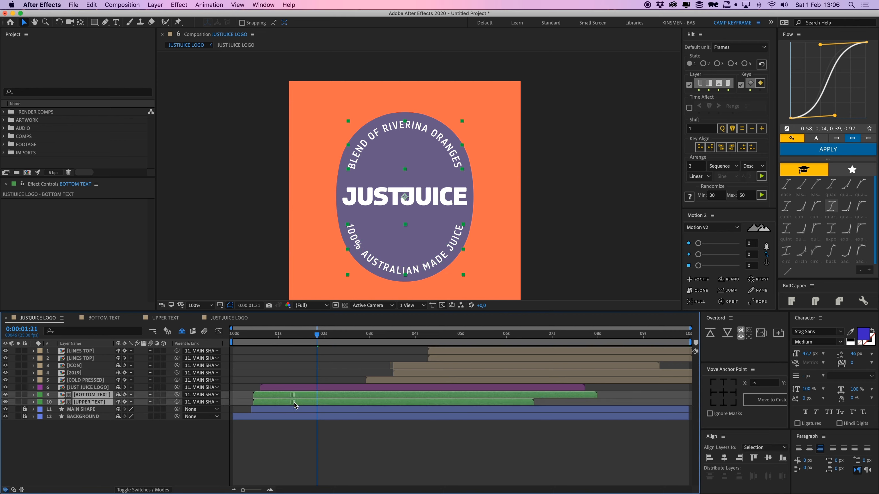
key("space")
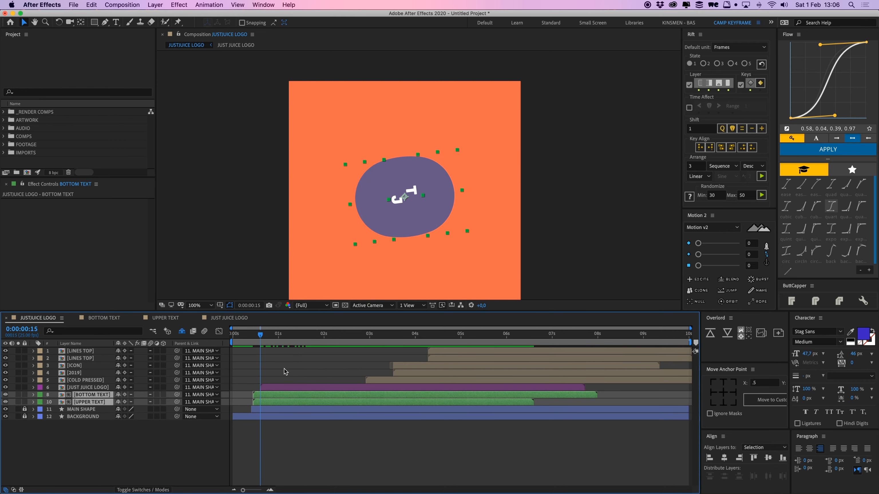
key("space")
key("space")
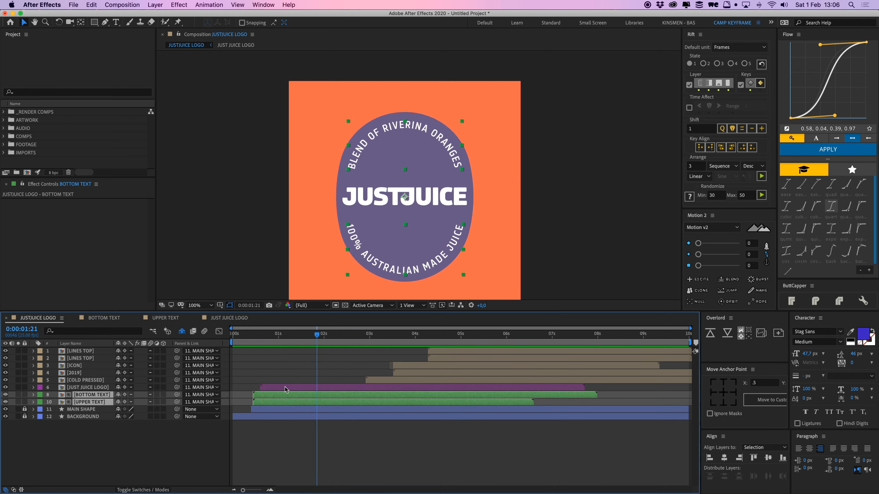
Stagger the curved text by starting UPPER TEXT at about 0:00:00:18 and BOTTOM TEXT at about 0:00:00:24, and preview from 0:00:00:09.
left_click(283, 381)
left_click(279, 395)
left_click(276, 401, "shift")
left_click_drag(276, 402, 298, 394)
left_click(287, 380)
key("space")
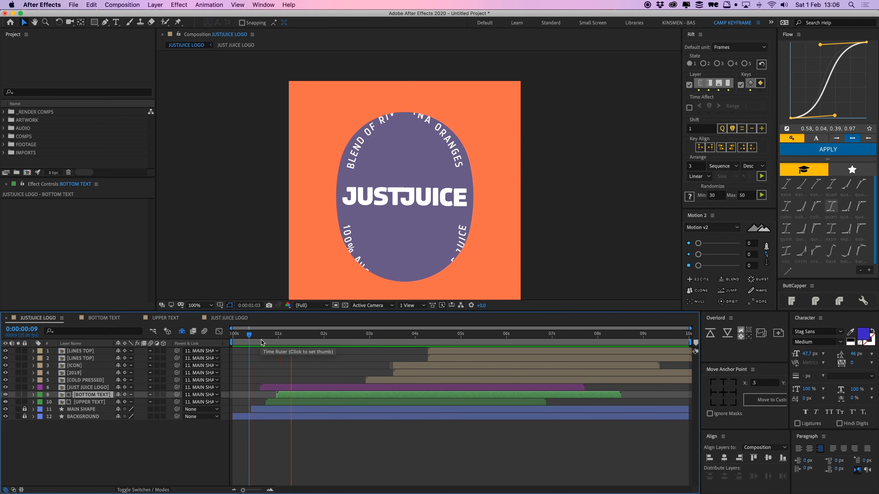
Shift the UPPER TEXT and BOTTOM TEXT layers earlier so they start around the beginning of the JUST JUICE LOGO layer.
key("space")
left_click(309, 402, "shift")
left_click_drag(309, 402, 295, 395)
left_click(304, 380)
left_click_drag(309, 336, 254, 337)
key("space")
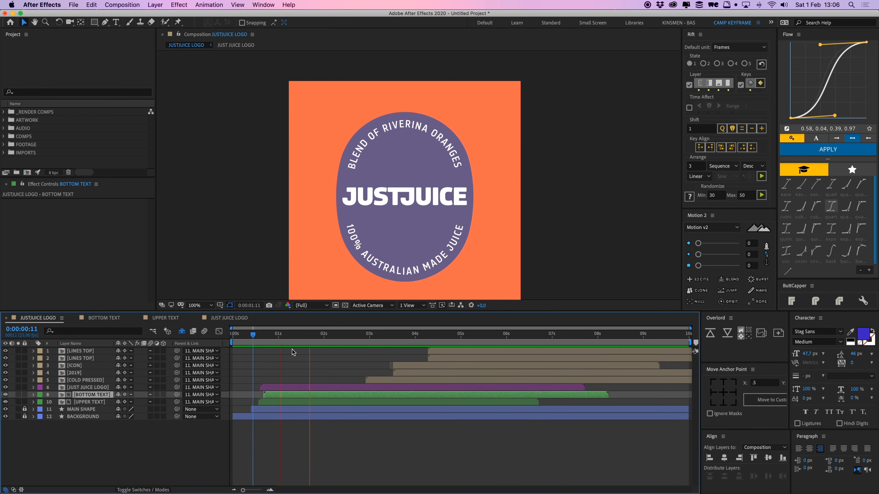
key("space")
Shift the COLD PRESSED layer earlier so it starts just before the one-second mark, and preview the timing.
left_click(350, 374)
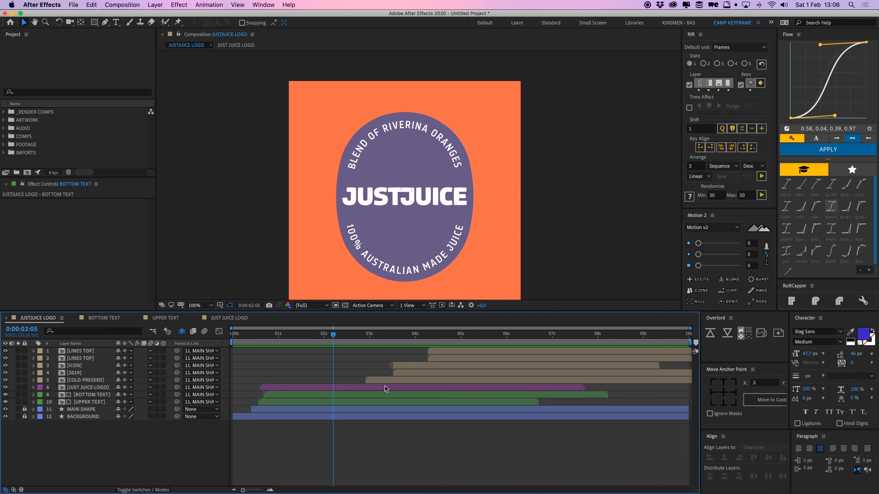
left_click_drag(387, 381, 310, 382)
left_click(313, 337)
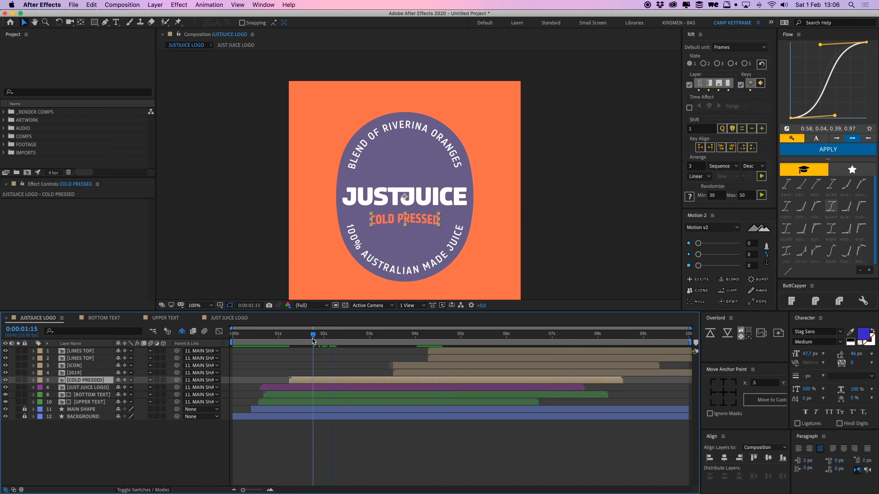
left_click_drag(313, 338, 270, 342)
left_click_drag(309, 379, 294, 379)
key("space")
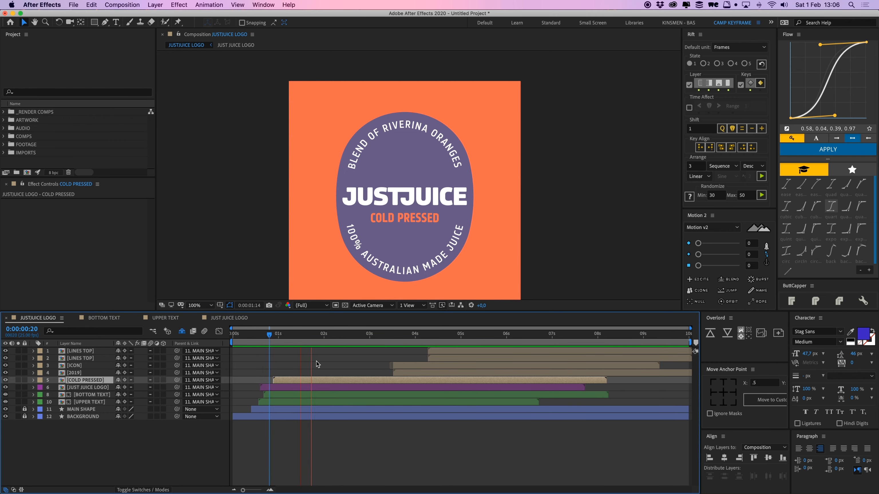
left_click(248, 335)
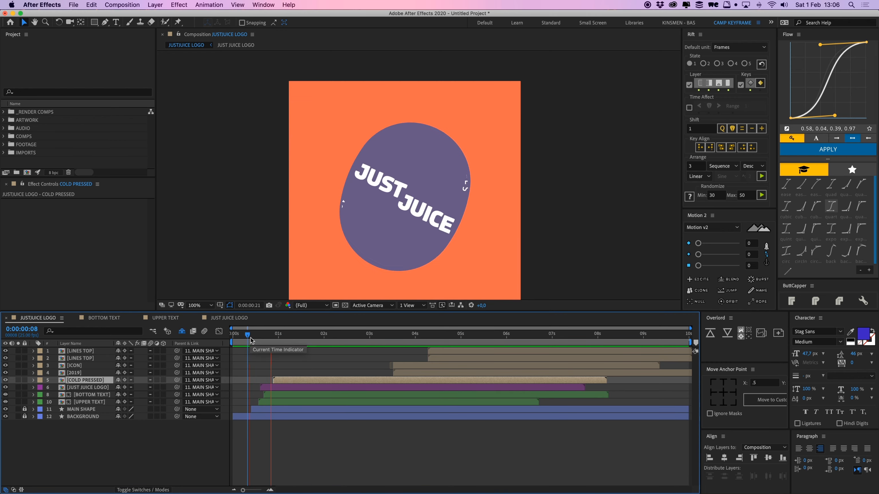
key("space")
left_click_drag(305, 334, 254, 339)
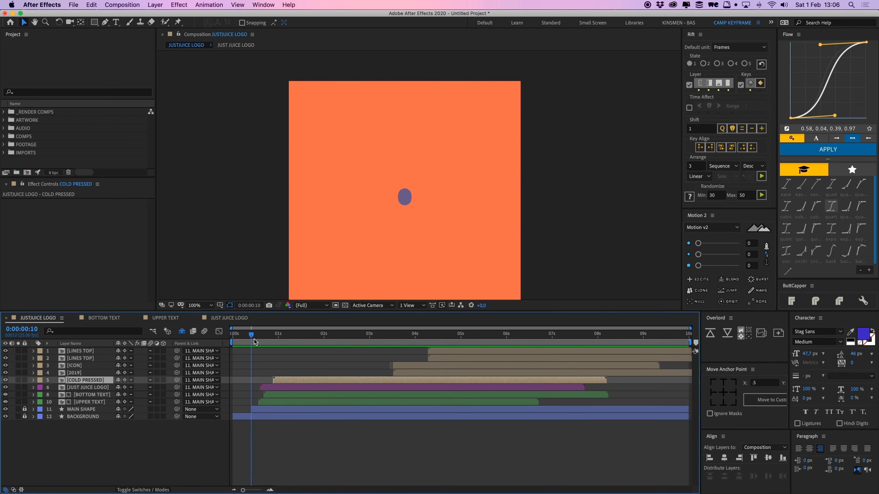
key("space")
Shift the 2019 layer earlier so it starts shortly after the one-second mark, a little behind COLD PRESSED, and preview it.
left_click(346, 365)
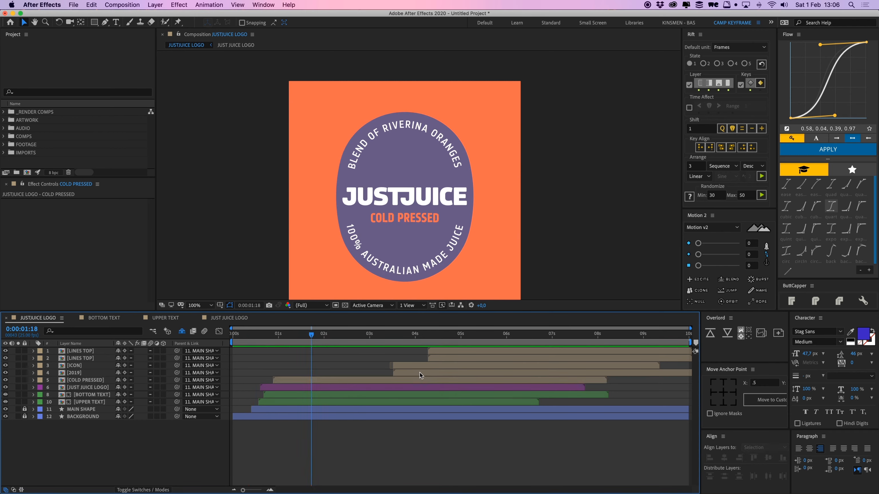
left_click_drag(420, 373, 308, 376)
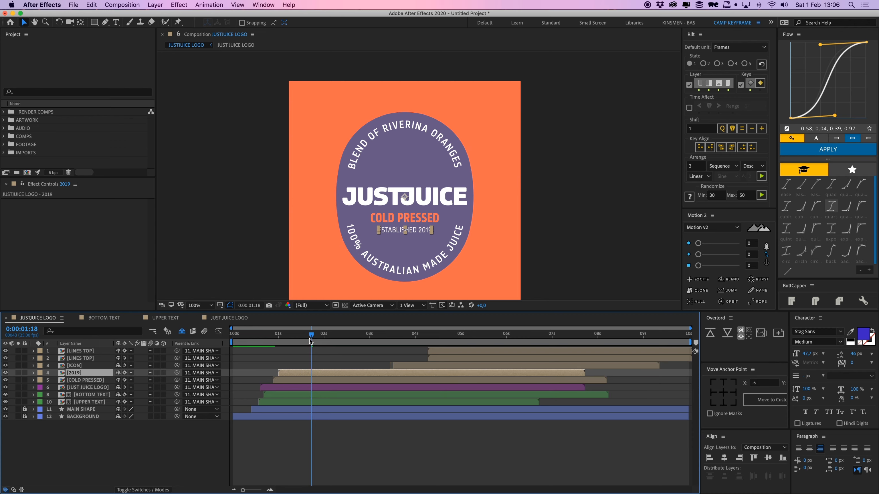
left_click_drag(310, 339, 260, 345)
key("space")
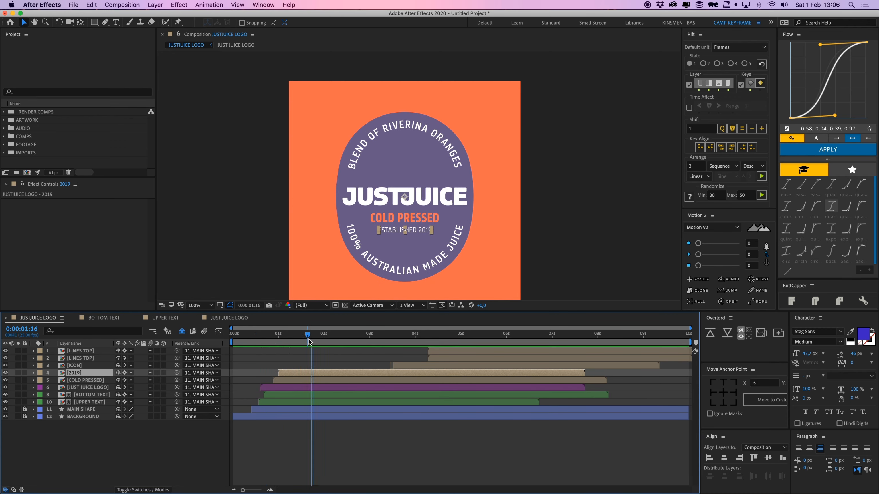
left_click_drag(309, 339, 282, 340)
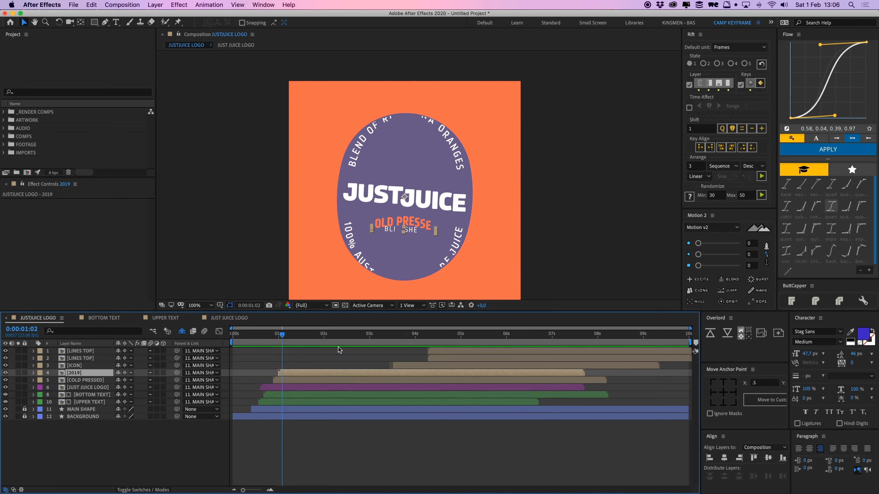
left_click_drag(301, 373, 311, 373)
left_click_drag(282, 335, 273, 335)
key("space")
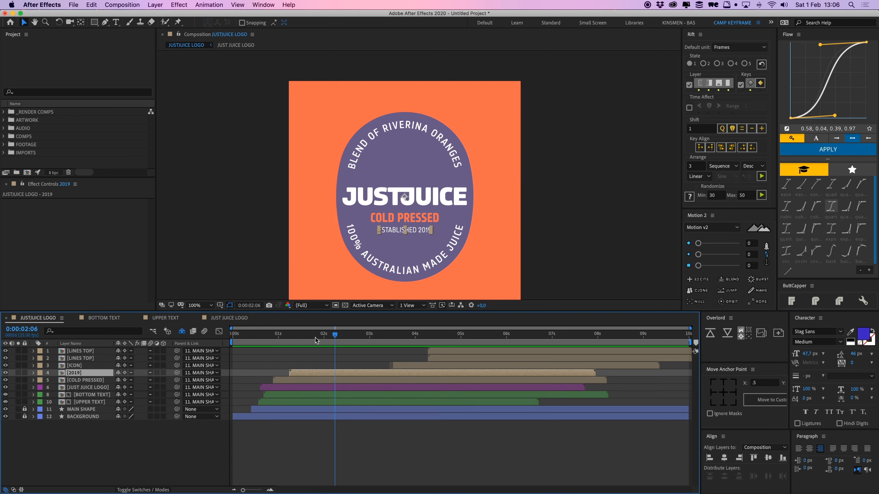
left_click_drag(336, 338, 250, 343)
key("space")
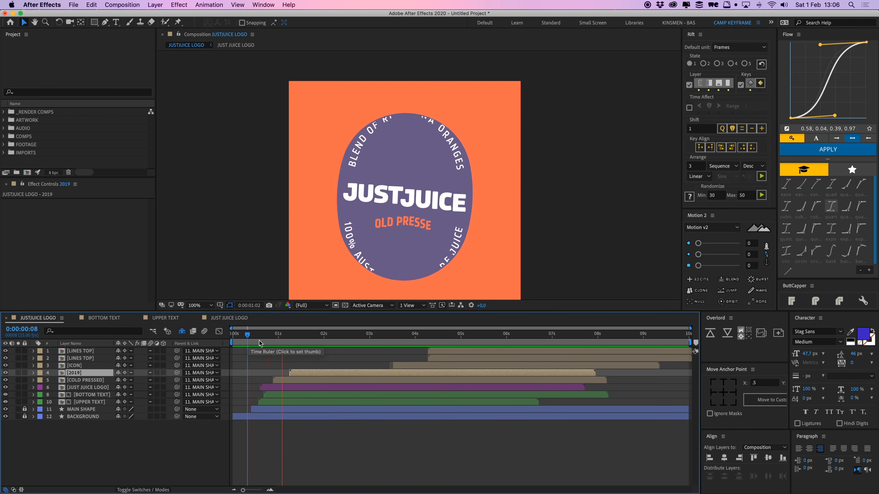
Shift the ICON layer earlier so it starts at about frame 20, slightly before the COLD PRESSED layer.
left_click(385, 359)
left_click_drag(406, 366, 328, 365)
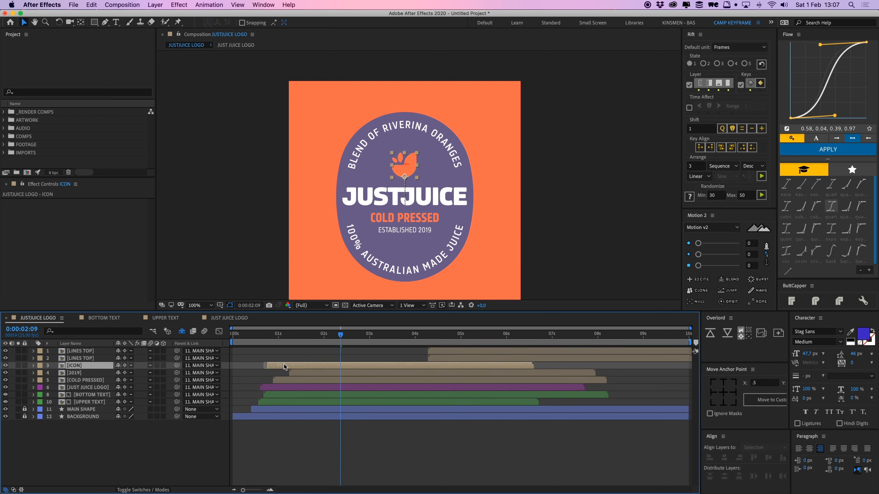
left_click_drag(332, 335, 269, 341)
key("period")
key("space")
left_click_drag(381, 274, 383, 268)
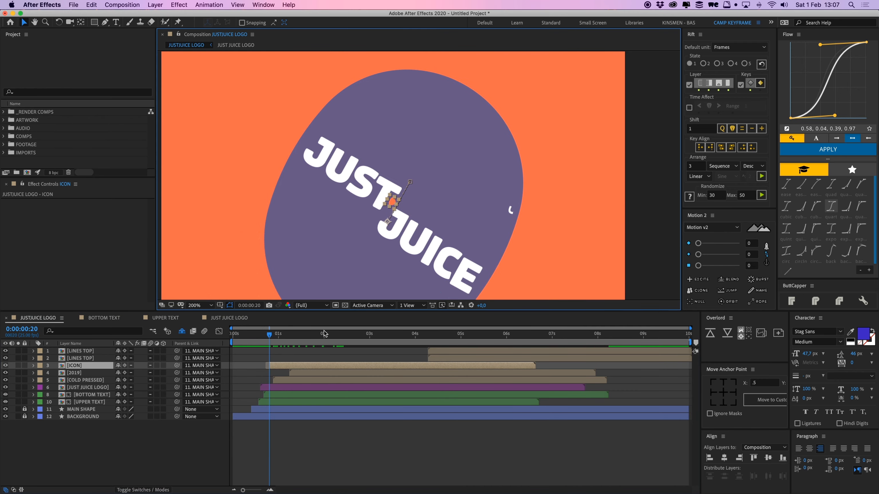
Reorder the ICON layer to sit directly beneath the JUST JUICE LOGO layer and preview the result.
key("Page_Down")
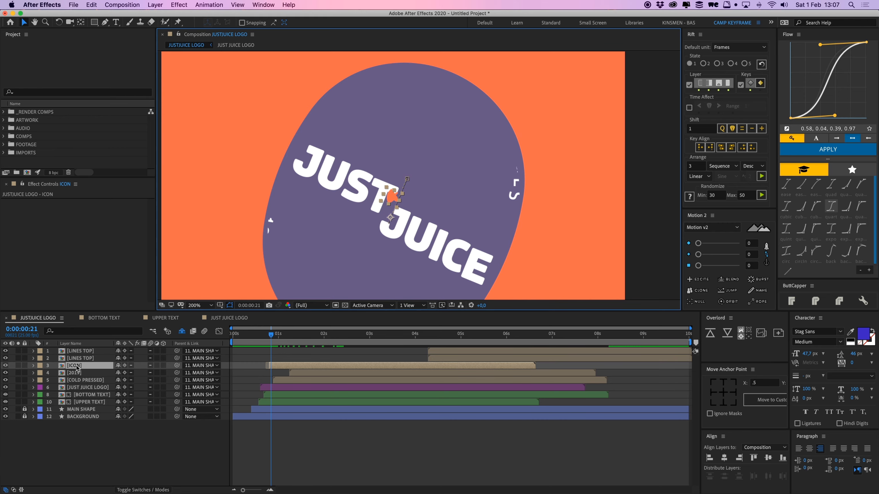
left_click_drag(76, 367, 83, 393)
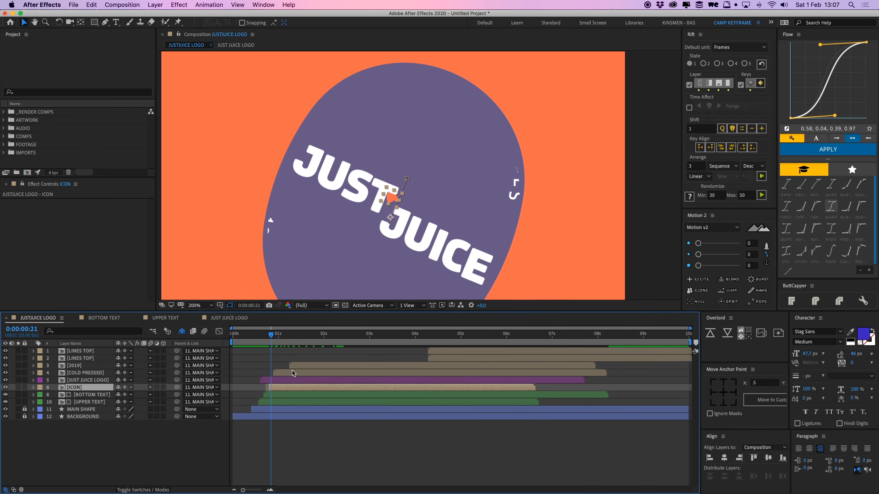
key("F2")
key("comma")
key("space")
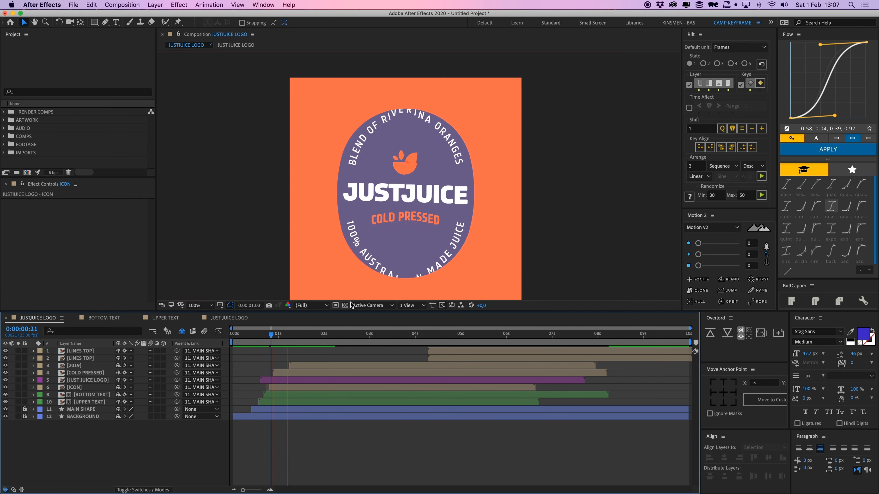
Replay the logo animation from the moment the main shape appears to examine the timing of all elements.
left_click(275, 337)
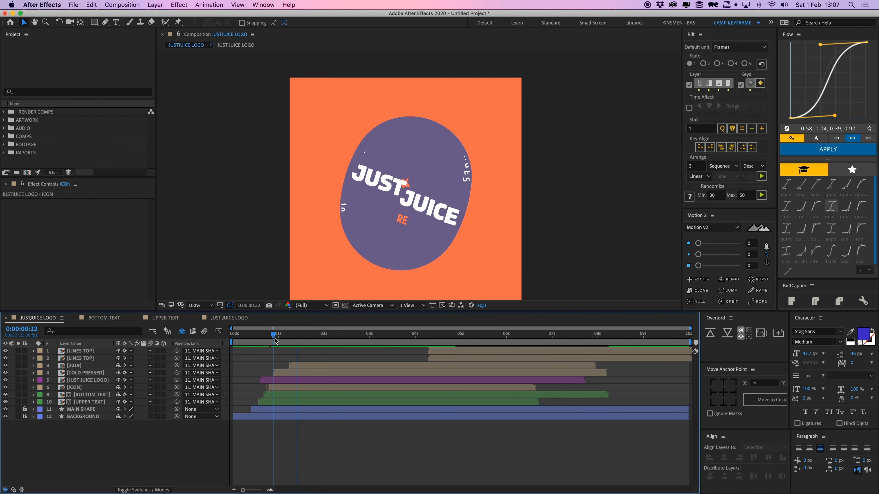
left_click_drag(275, 337, 251, 339)
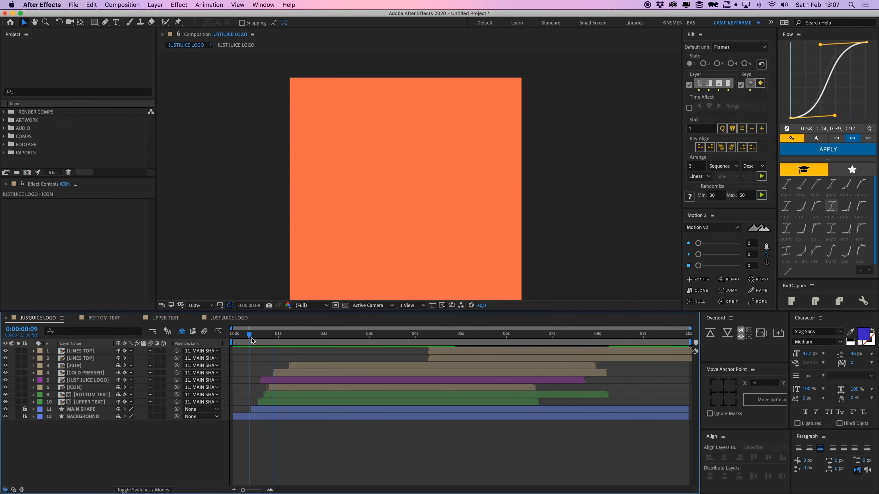
key("space")
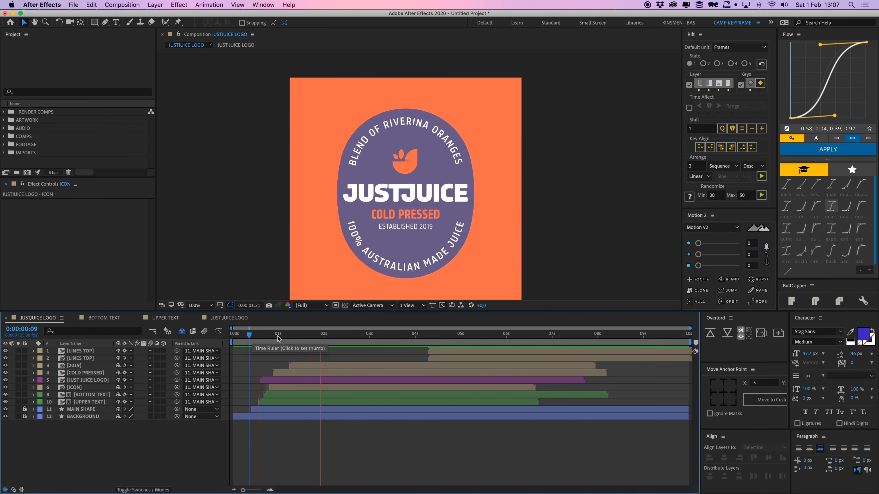
left_click_drag(276, 338, 251, 341)
key("space")
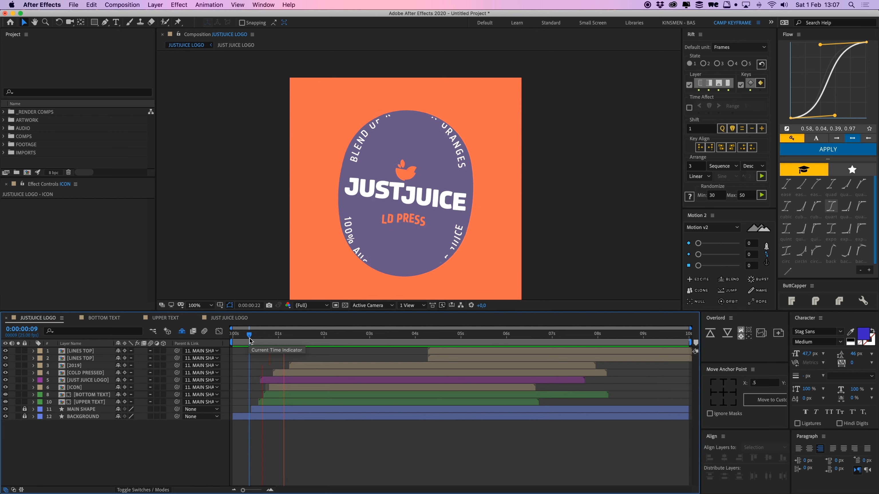
left_click_drag(250, 341, 256, 340)
key("space")
key("space")
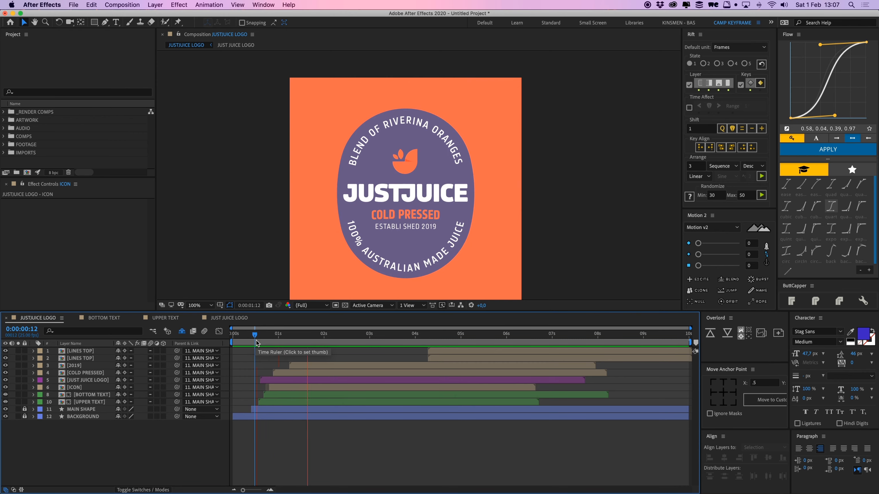
Shift both LINES TOP layers to start just before the one-second mark, with layer 2 starting slightly ahead of layer 1.
left_click(447, 358)
left_click(449, 352, "shift")
mouse_move(448, 351)
left_mouse_down()
mouse_move(332, 360)
mouse_move(308, 358)
mouse_move(317, 336)
mouse_move(274, 338)
mouse_move(296, 358)
mouse_move(272, 336)
mouse_move(259, 338)
mouse_move(281, 359)
left_mouse_up()
left_click(293, 351)
left_click(300, 358, "shift")
key("space")
left_click(262, 357)
left_click(284, 352, "shift")
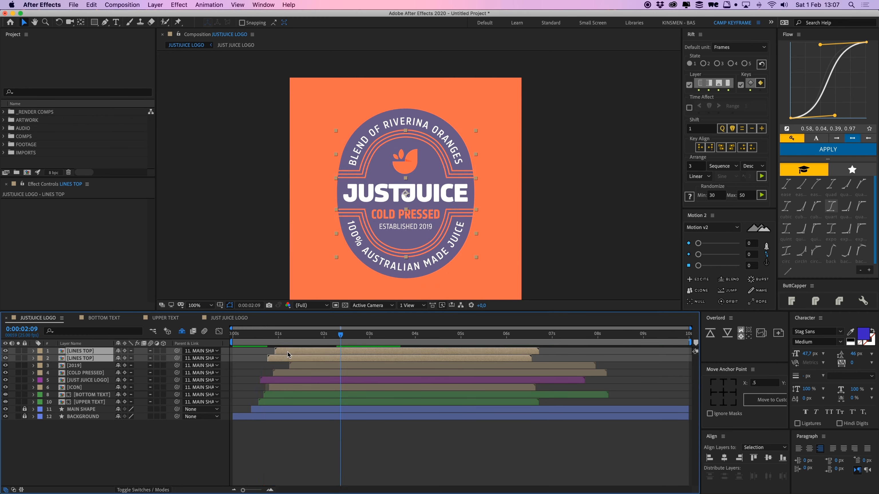
Open the LINES TOP composition, reveal its layers' keyframes, and return to JUSTJUICE LOGO to compare the two LINES TOP layers.
left_click(268, 351)
double_click(287, 352)
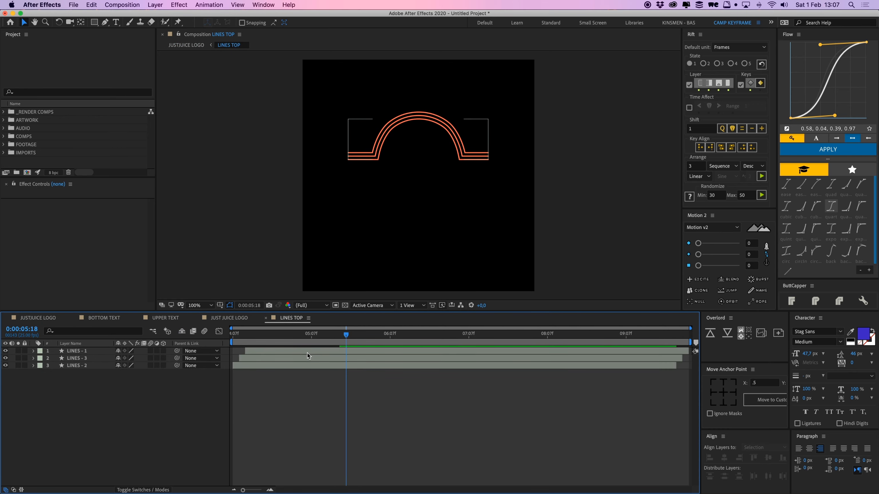
key("u")
left_click_drag(384, 438, 322, 363)
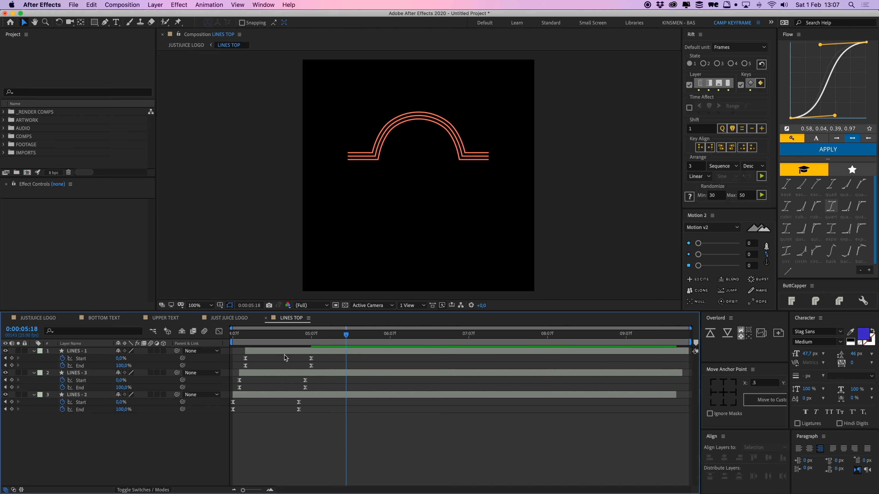
left_click(38, 318)
left_click(281, 359)
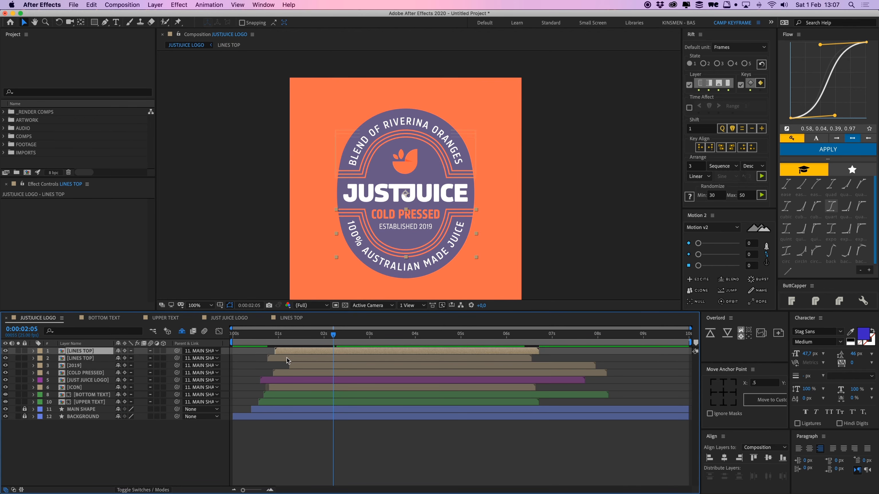
left_click(262, 353)
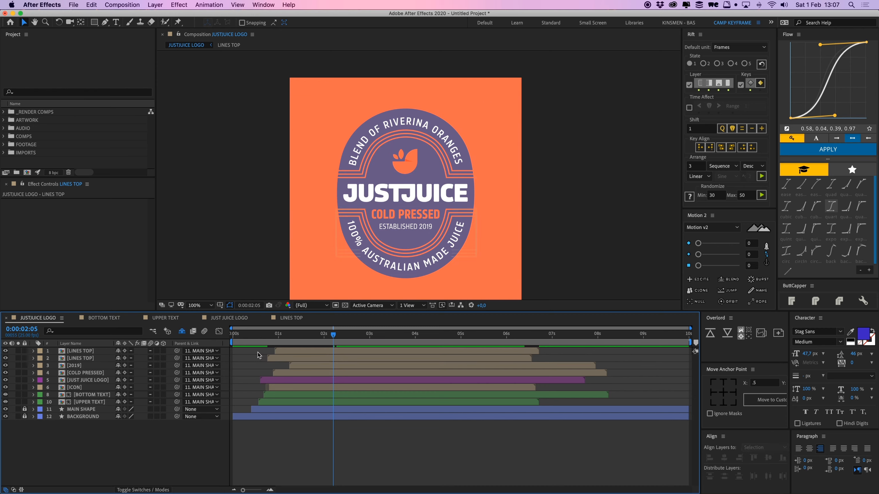
left_click(284, 352)
left_click(283, 360)
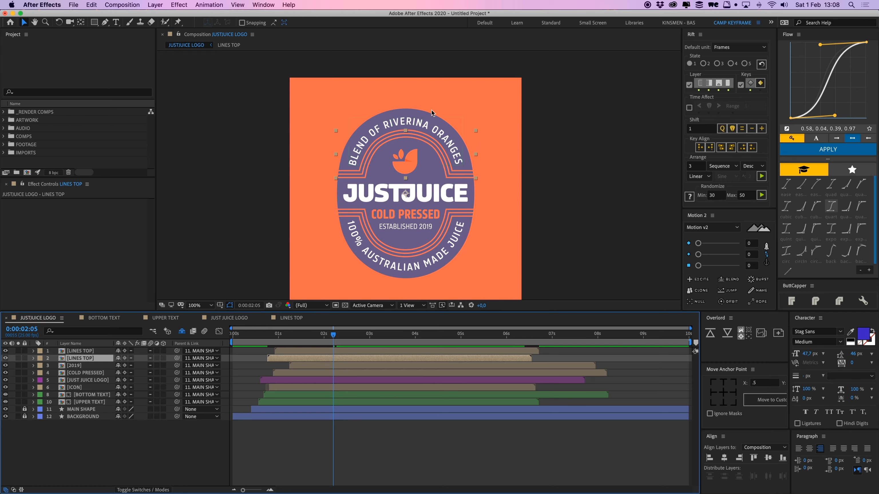
Try deleting the LINES - 3 layer inside the LINES TOP composition and check its effect in JUSTJUICE LOGO.
double_click(281, 359)
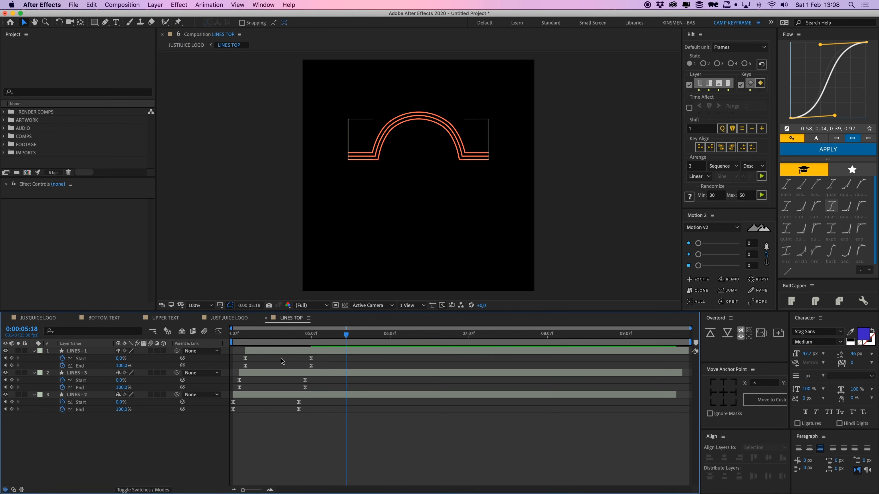
left_click(299, 373)
key("Delete")
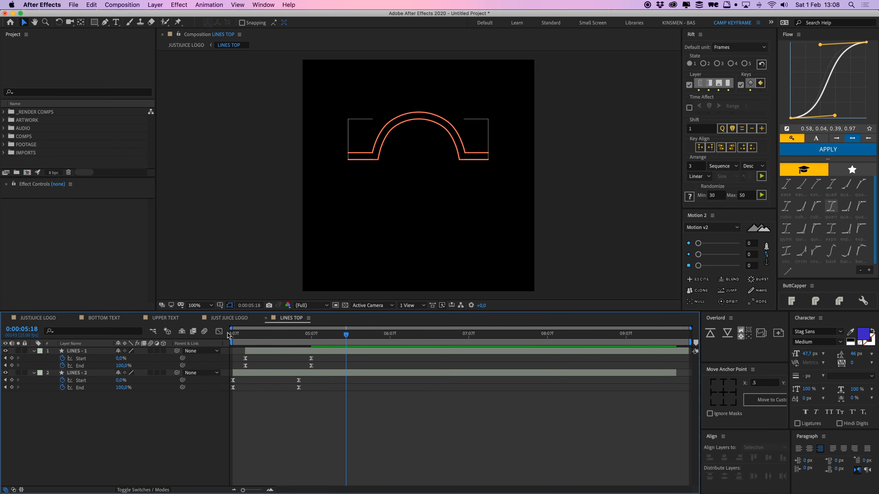
left_click(41, 317)
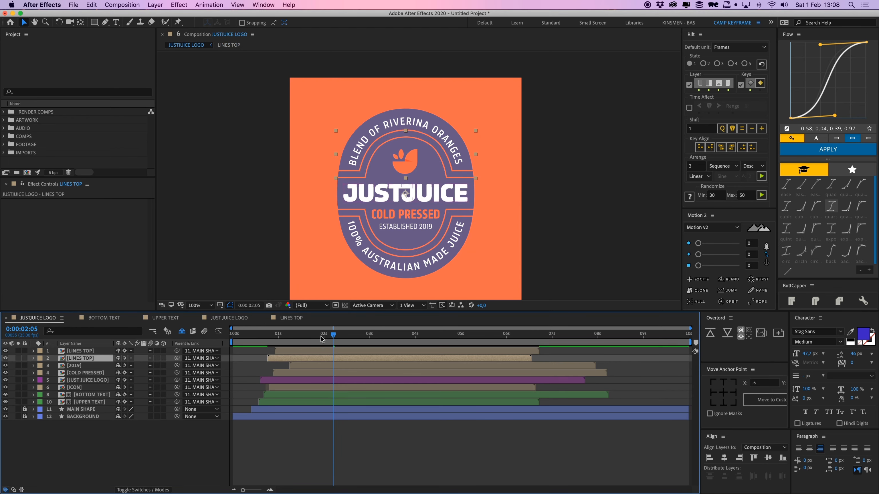
left_click(252, 359)
left_click(290, 359)
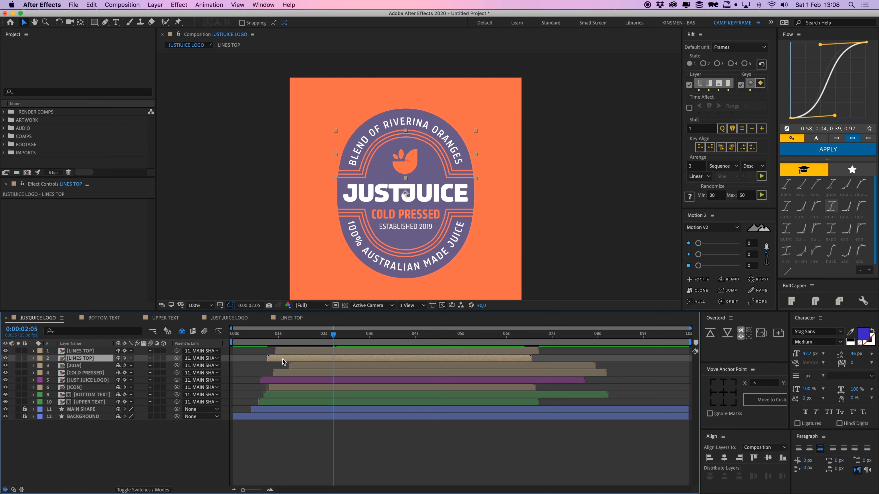
Duplicate the LINES TOP composition in the COMPS folder and rename the copy LINES BOTTOM.
double_click(10, 138)
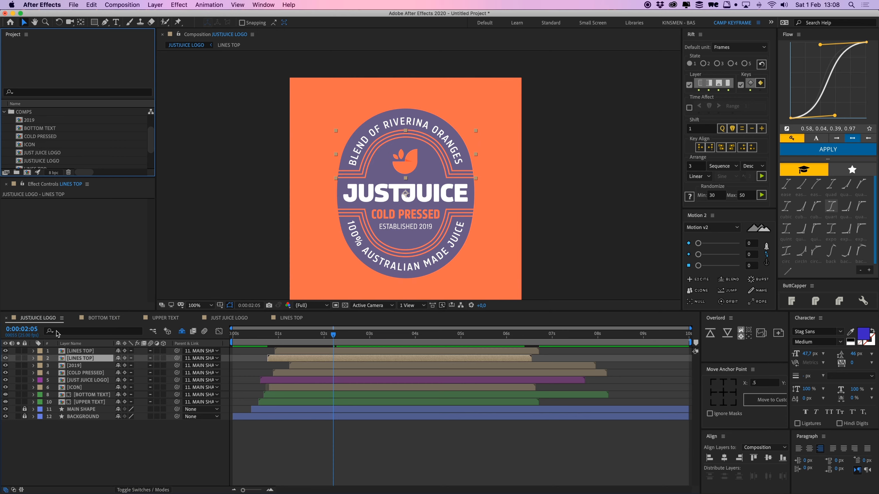
scroll(47, 147, "down", 2)
left_click(41, 138)
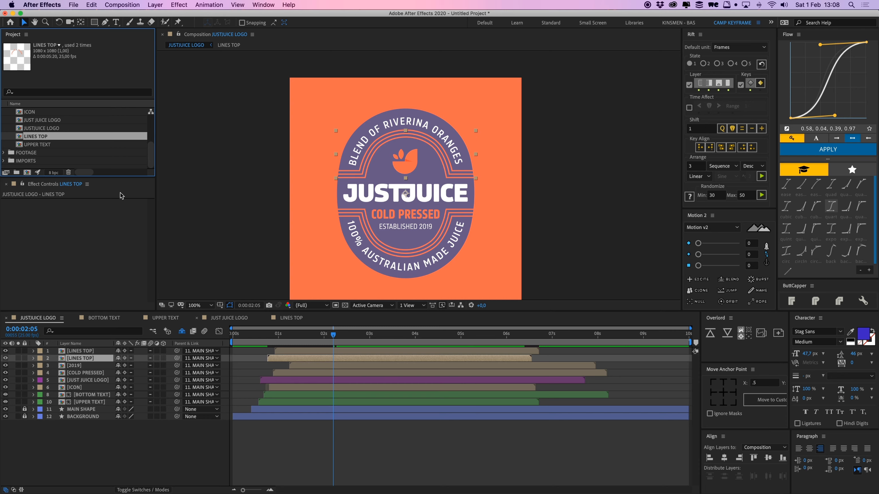
left_click(43, 129)
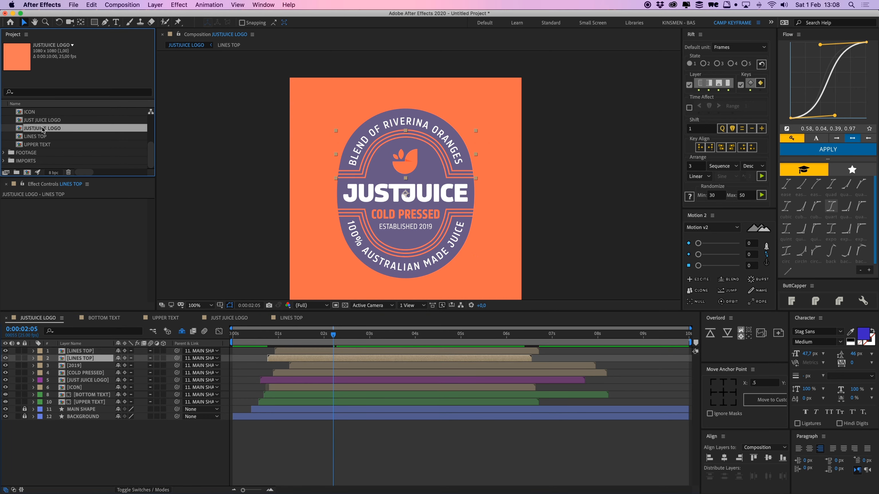
left_click(41, 138)
key("super+d")
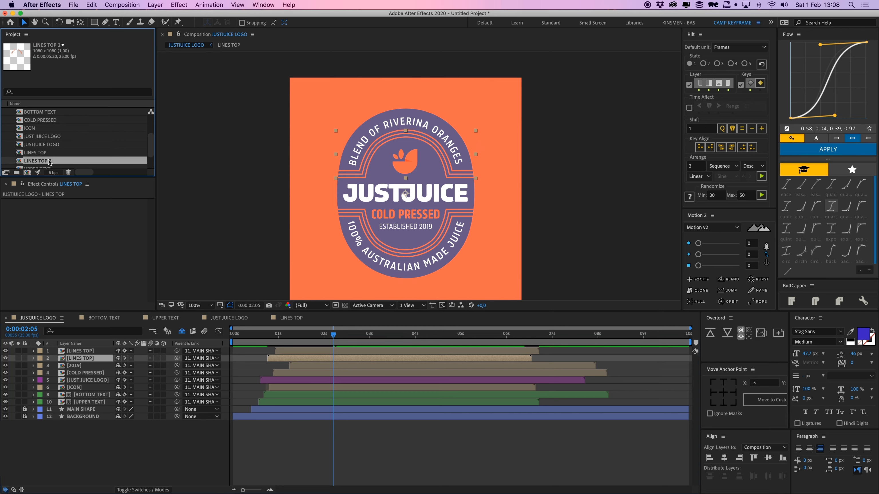
key("Return")
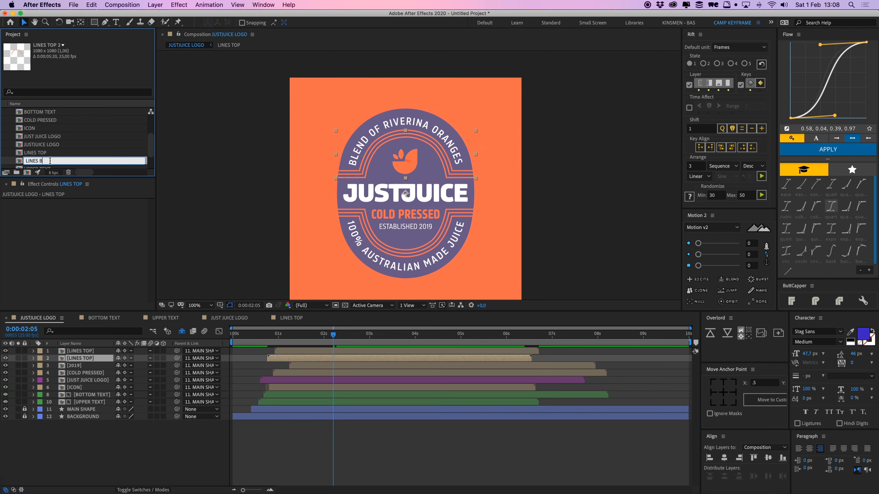
type("LINES BOTTOM")
key("Return")
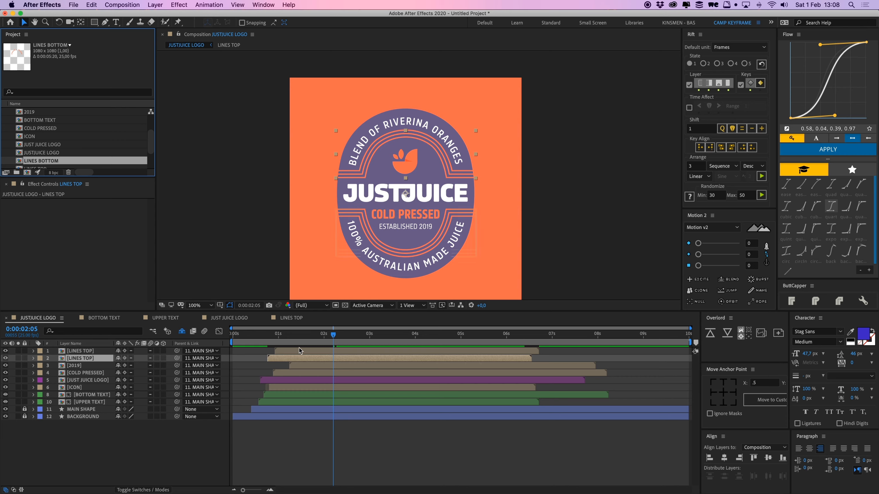
Replace the first LINES TOP layer in JUSTJUICE LOGO with the LINES BOTTOM composition.
left_click(291, 352)
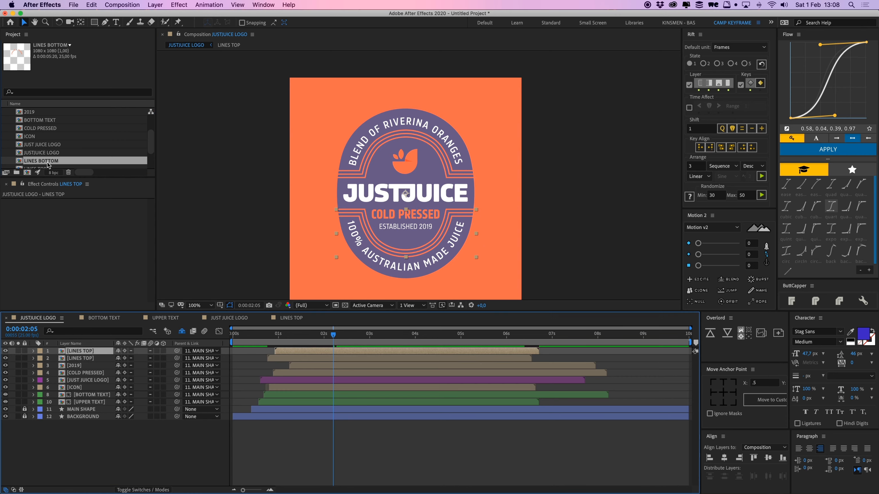
left_click_drag(30, 165, 303, 317)
left_click_drag(309, 351, 310, 354)
Delete LINES - 3 inside LINES TOP, compare it with LINES BOTTOM in JUSTJUICE LOGO, and nudge the LINES TOP layer slightly later.
double_click(282, 358)
left_click(274, 373)
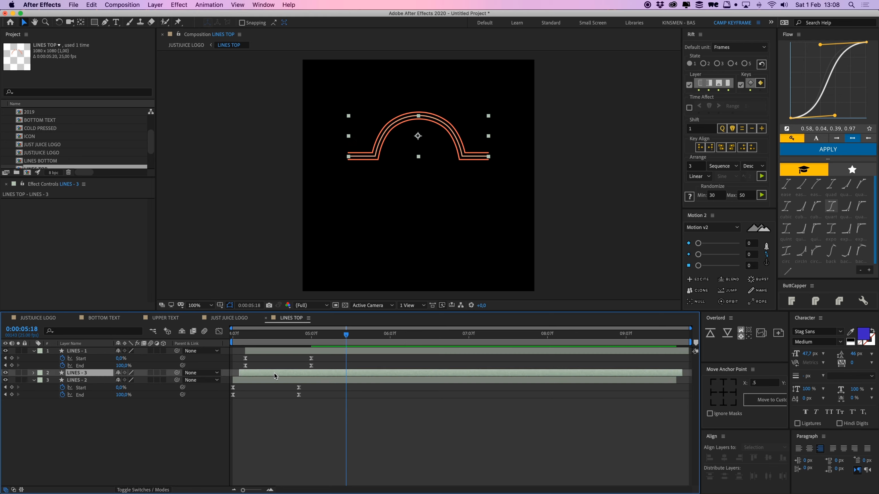
left_click(38, 318)
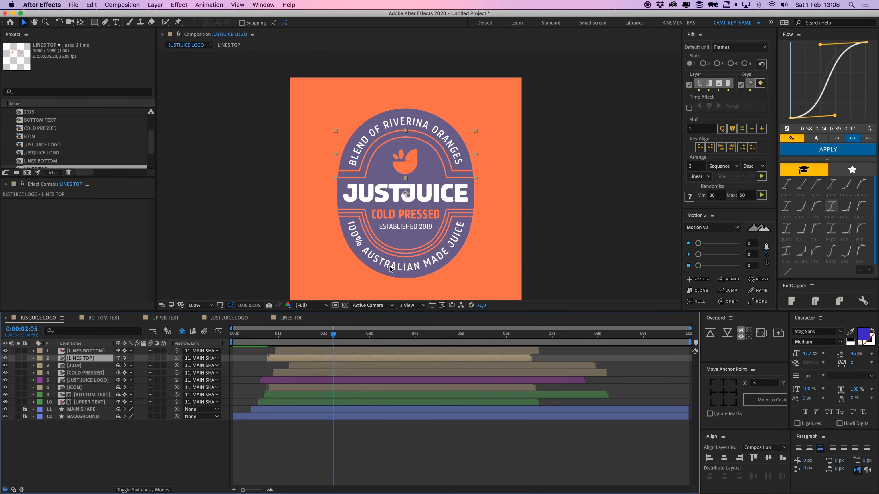
double_click(290, 351)
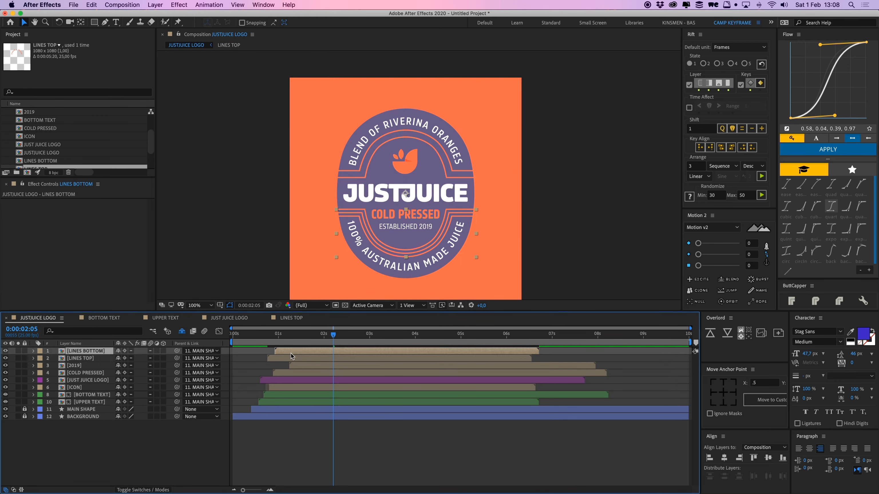
left_click(44, 318)
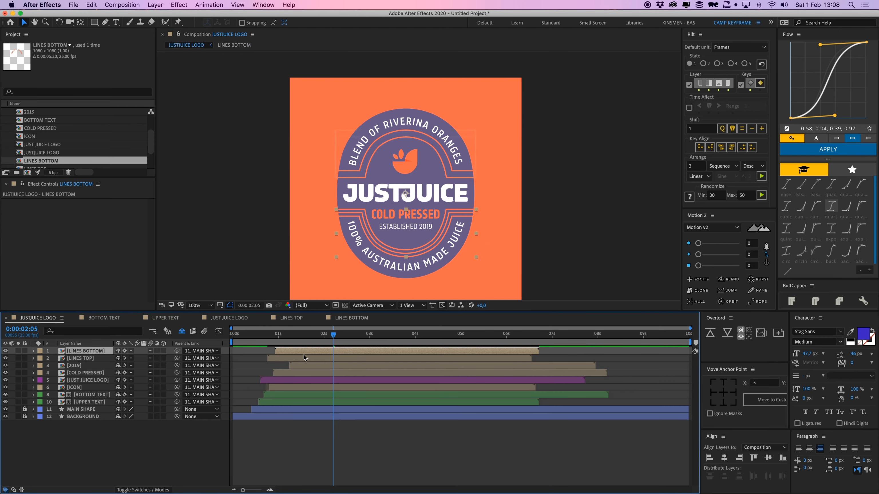
left_click_drag(303, 357, 305, 358)
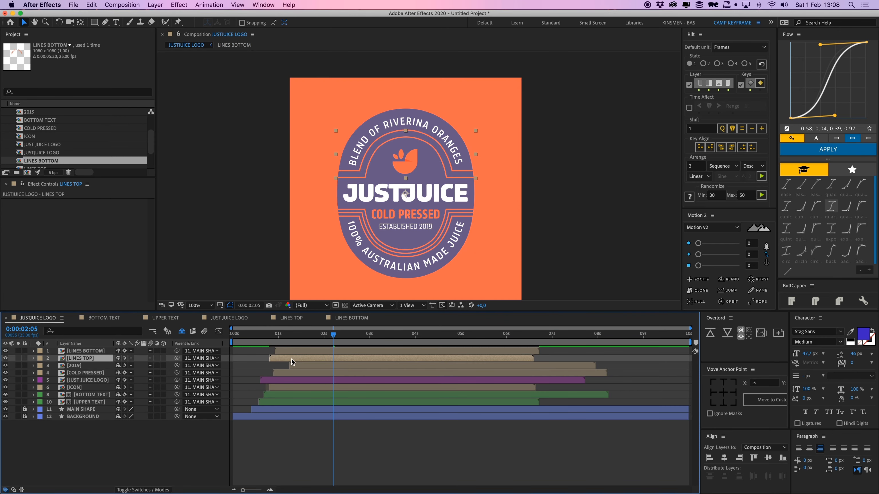
Undo the layer nudge, the LINES - 3 deletion, the layer replacement and the LINES BOTTOM duplicate.
key("super+z")
key("super+z")
key("super+z")
key("super+z")
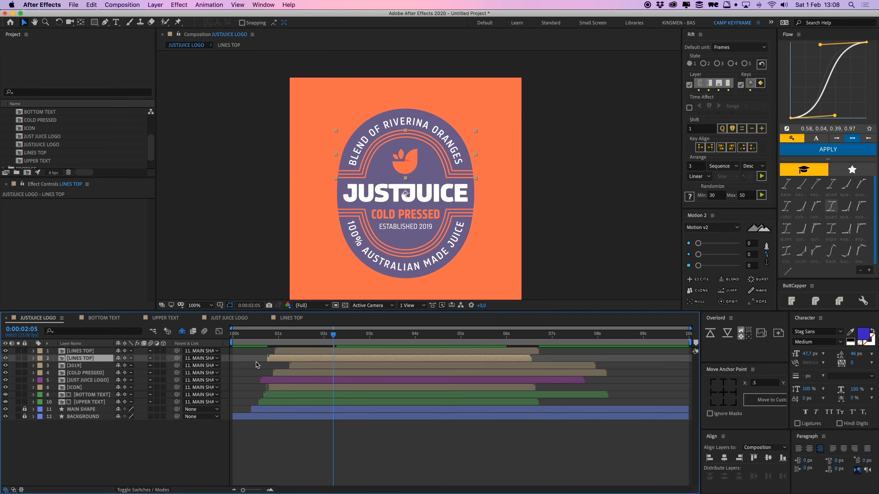
key("super+z")
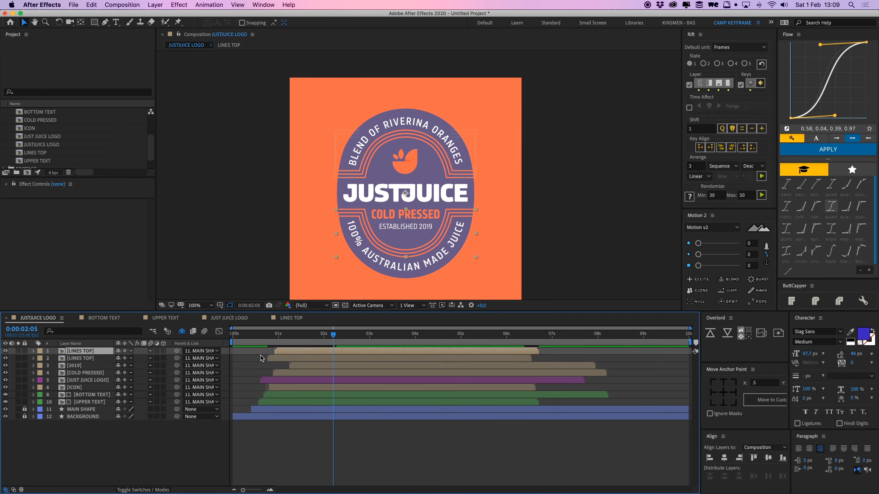
Shift both LINES TOP layers earlier together so layer 2 starts around the half-second mark, and replay the animation.
left_click_drag(324, 334, 259, 337)
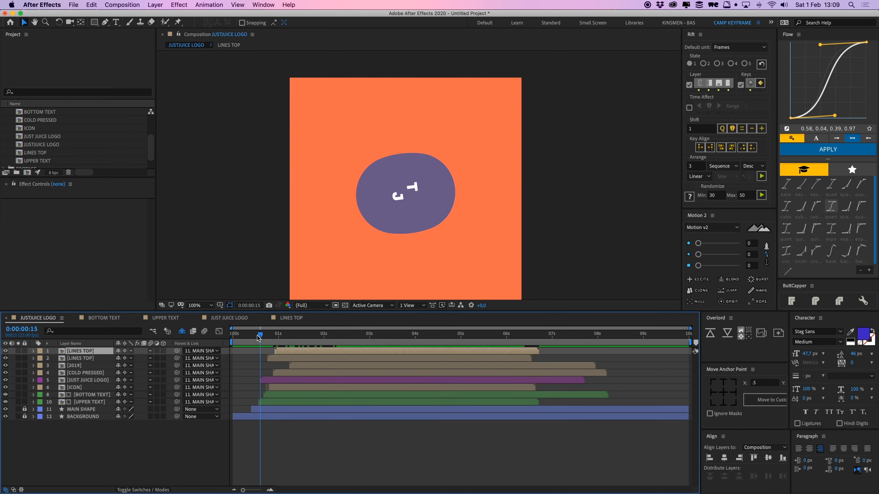
key("space")
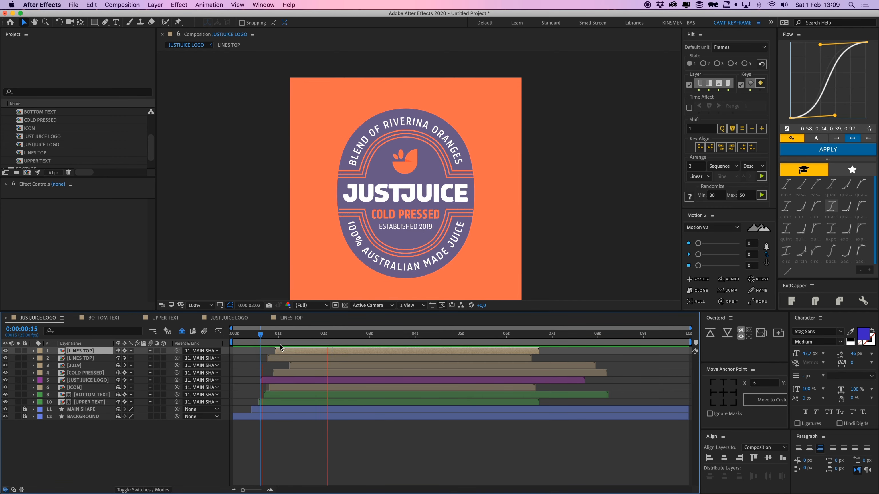
left_click(289, 360, "shift")
left_click_drag(290, 359, 280, 359)
left_click_drag(284, 335, 247, 338)
key("space")
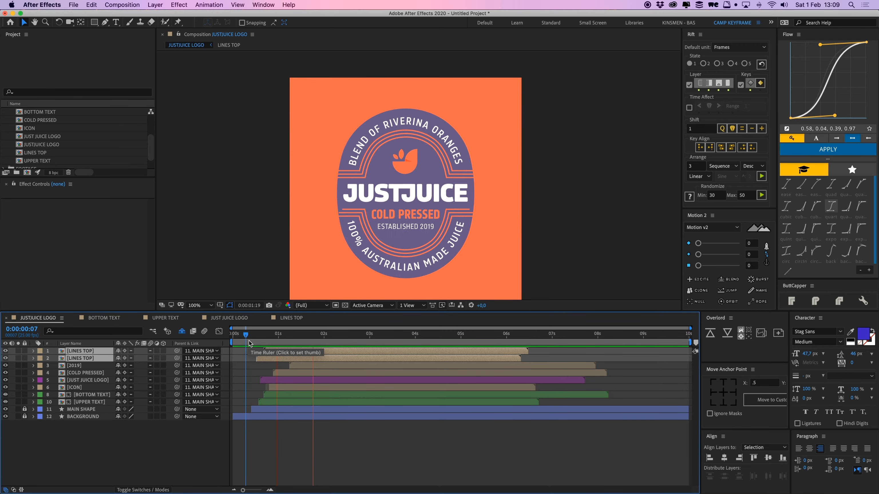
Deselect all layers and replay the logo animation from the beginning to examine its overall size and timing.
key("space")
key("super+shift+a")
key("comma")
key("comma")
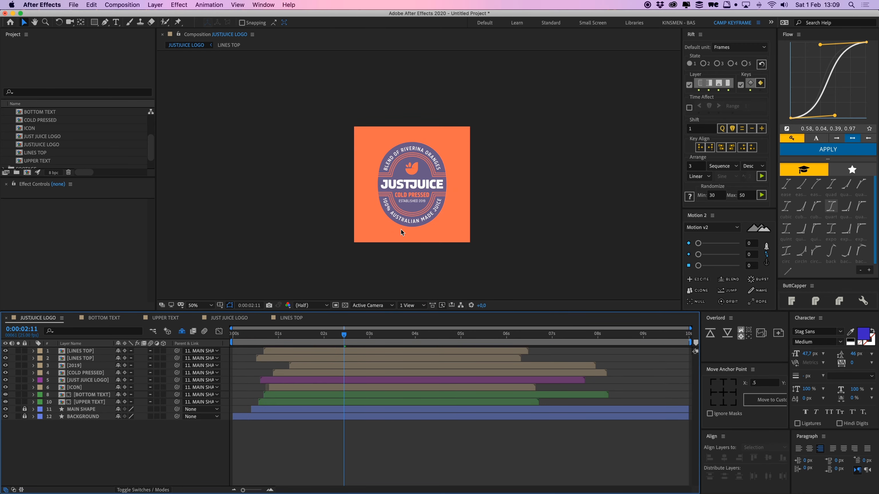
key("period")
key("period")
left_click(293, 335)
left_click_drag(294, 336, 223, 343)
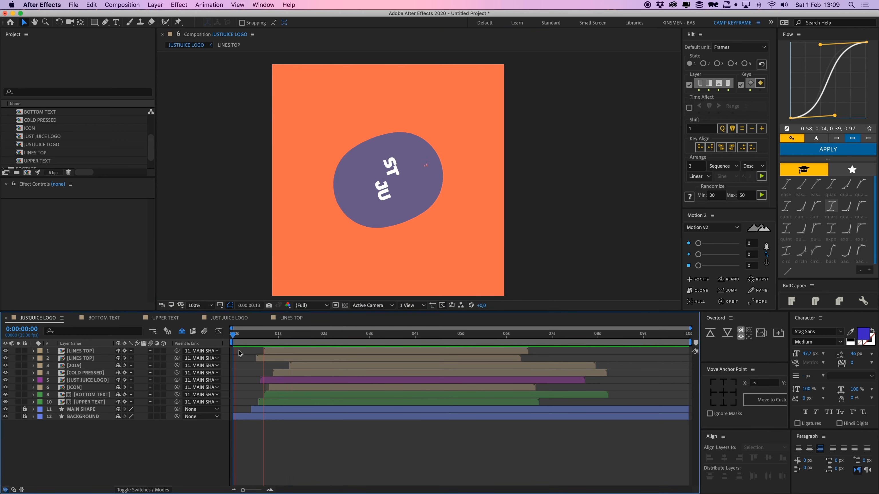
key("space")
left_click_drag(289, 336, 246, 340)
key("space")
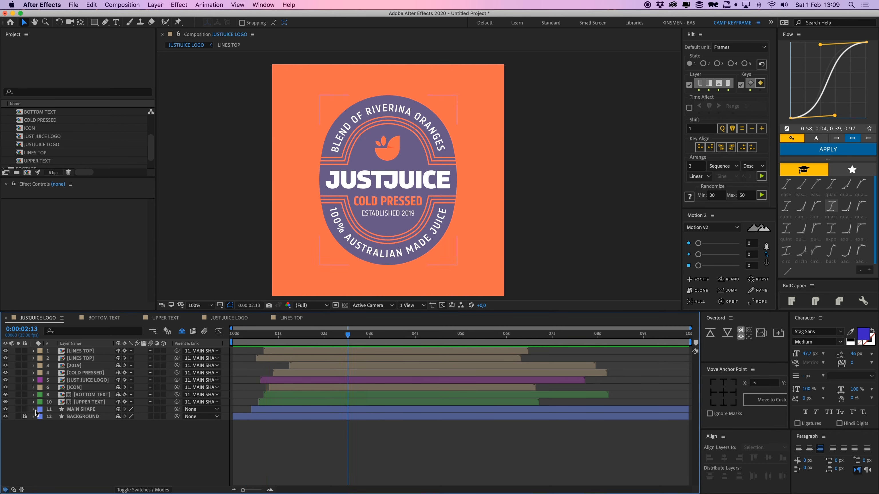
Unlock MAIN SHAPE, convert its two Rotation keyframes to linear, and apply Motion 2's Excite to them.
left_click(50, 409)
key("r")
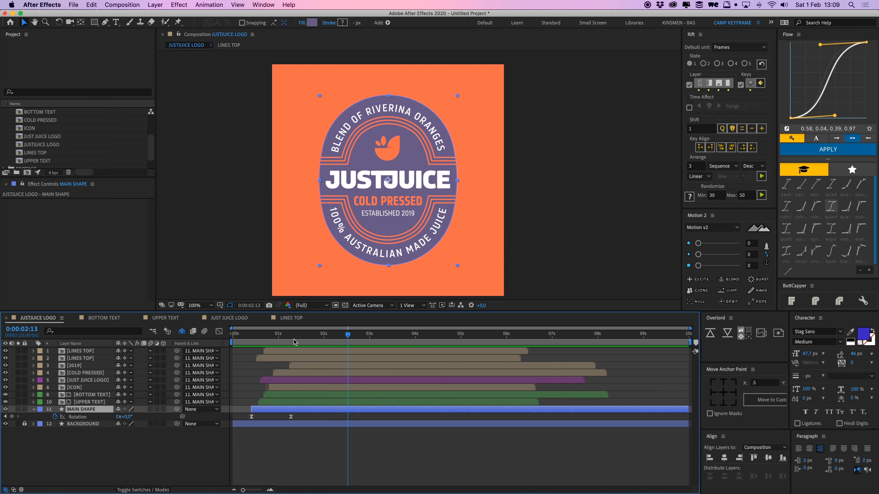
left_click_drag(294, 339, 290, 342)
left_click_drag(303, 415, 240, 421)
left_click(252, 417, "super")
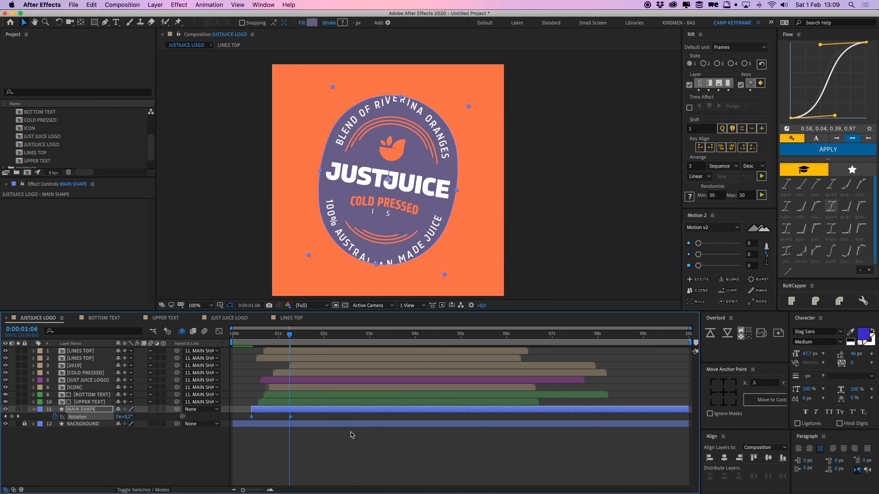
left_click(697, 279)
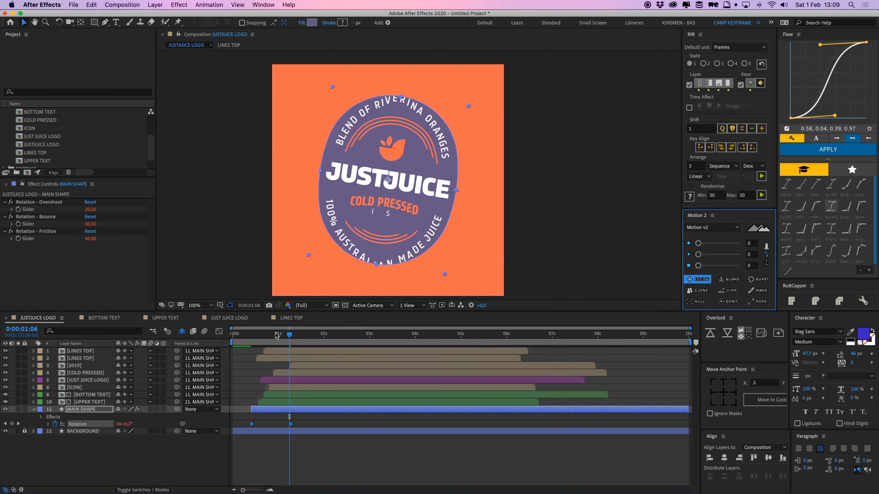
Preview the bouncing rotation and set MAIN SHAPE's Rotation - Overshoot slider to 10.
left_click_drag(277, 336, 244, 341)
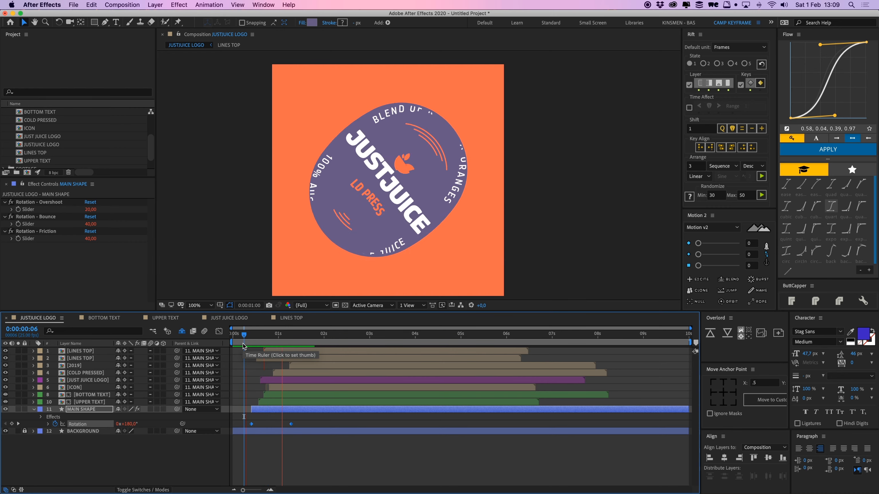
key("space")
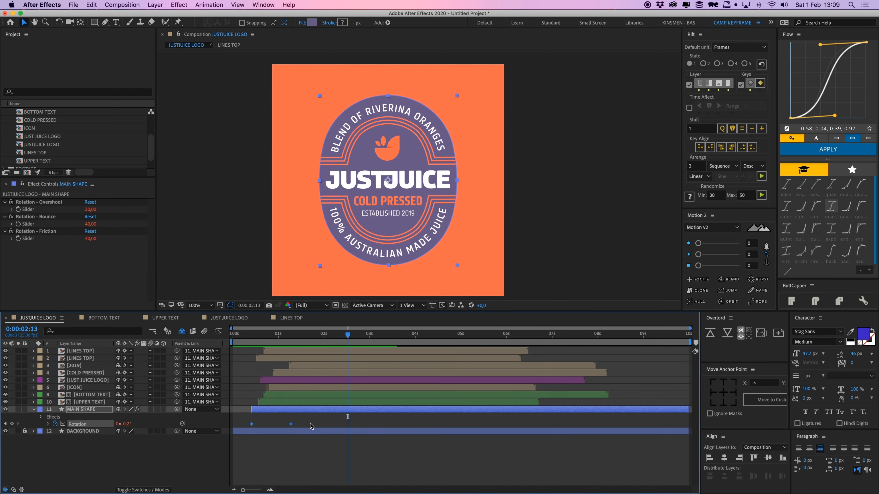
left_click(310, 423)
left_click_drag(309, 423, 229, 431)
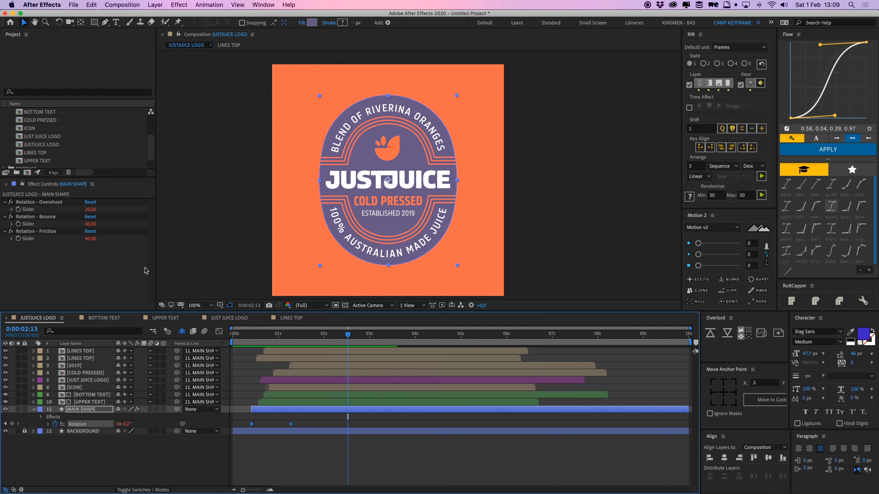
left_click(91, 211)
type("10")
key("Return")
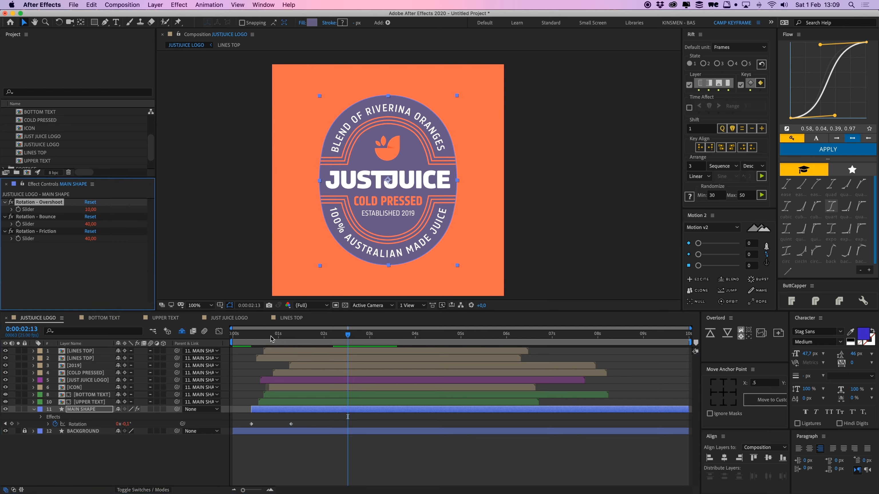
Replay the animation and set MAIN SHAPE's Rotation - Bounce slider to 20.
left_click(244, 343)
key("space")
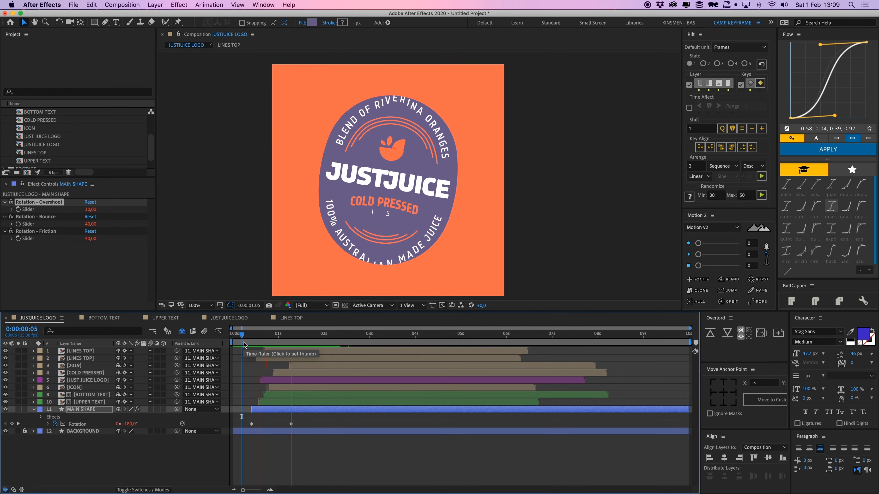
key("space")
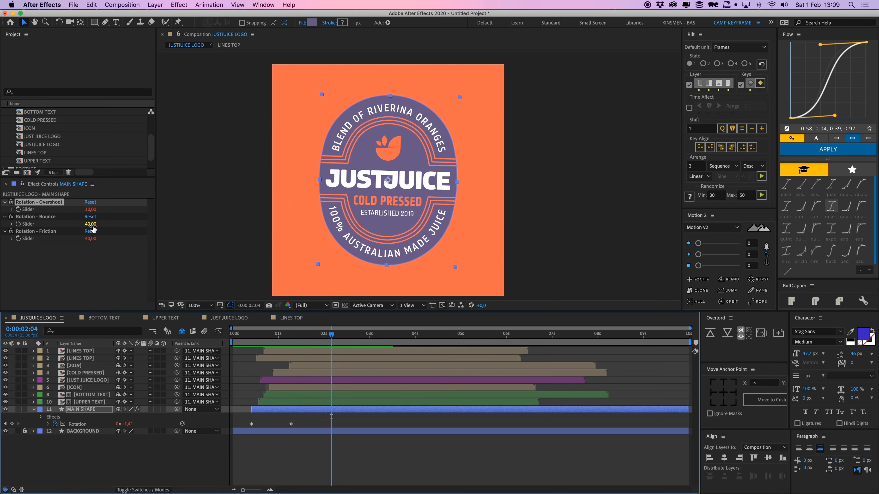
left_click(92, 226)
type("20")
key("Return")
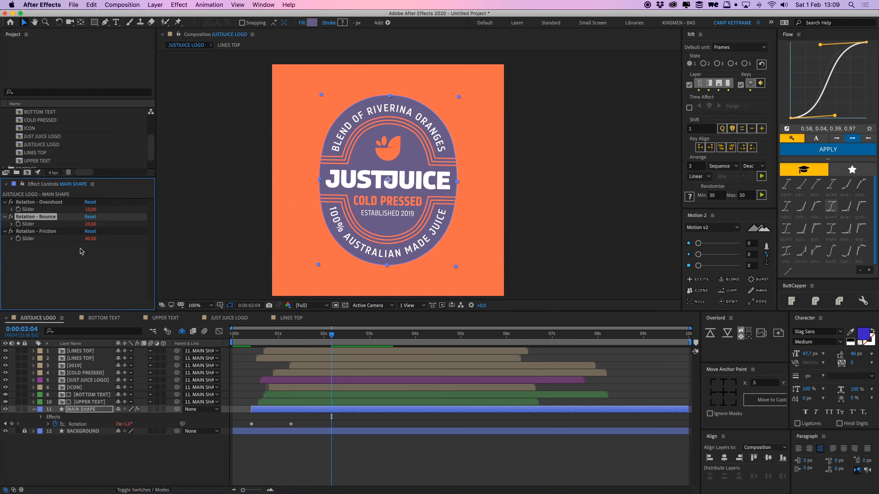
Move MAIN SHAPE's last Rotation keyframe earlier, to just before the one-second mark, and replay the whole animation.
left_click_drag(269, 335, 262, 337)
left_click_drag(292, 424, 276, 425)
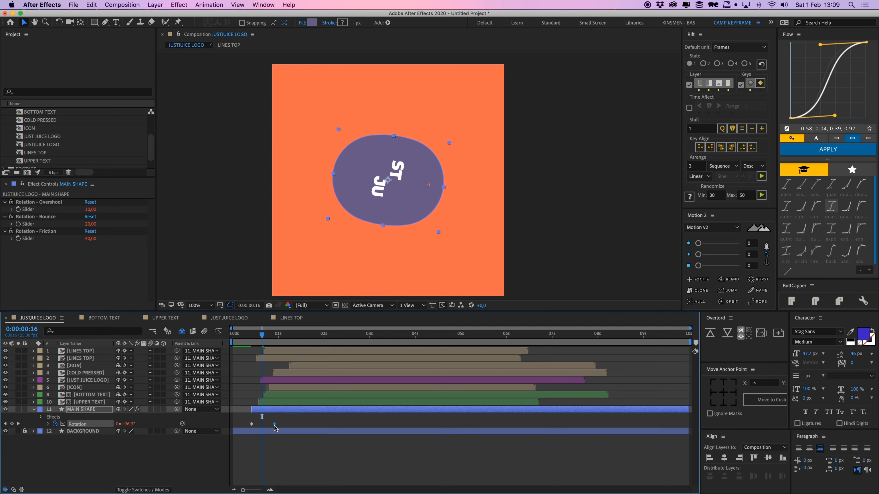
left_click(279, 450)
key("space")
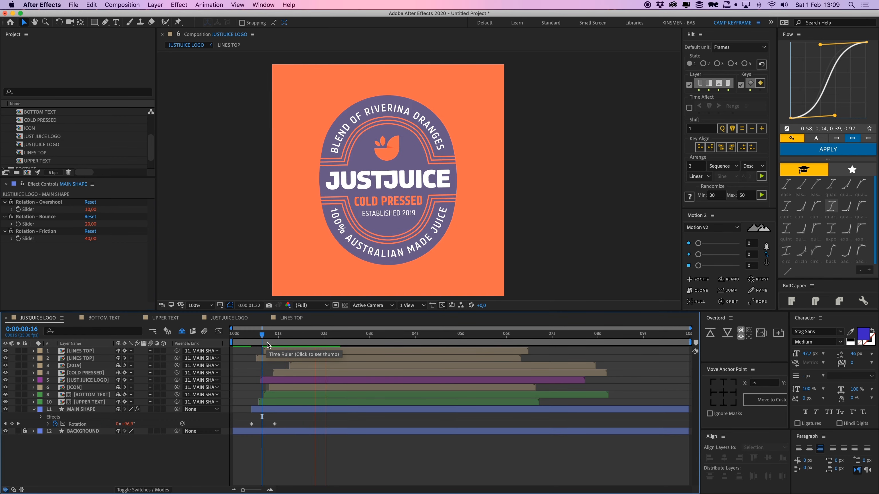
left_click(244, 344)
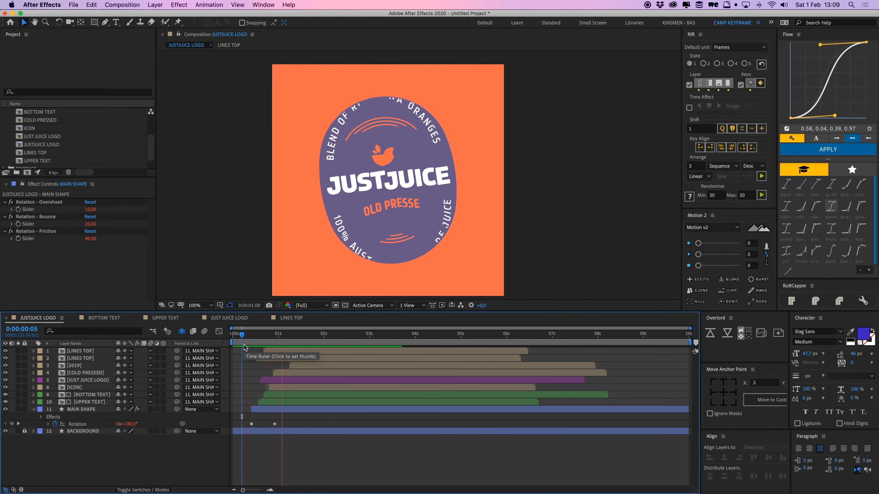
key("Home")
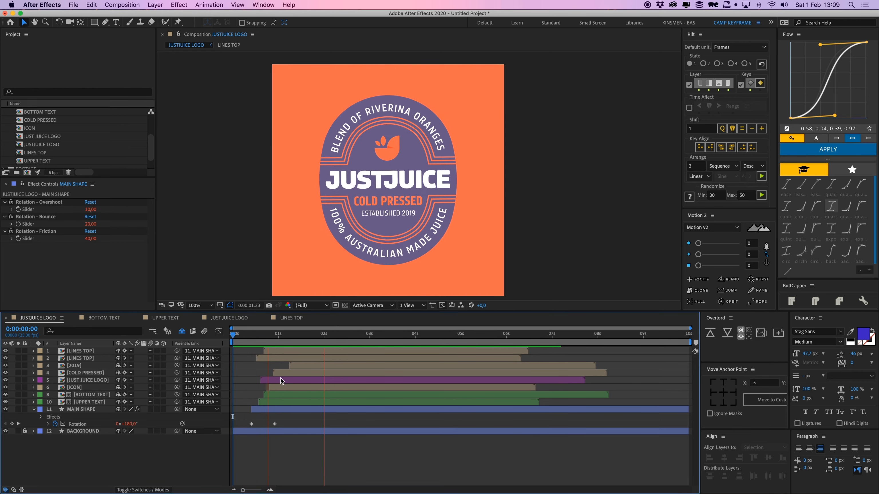
key("space")
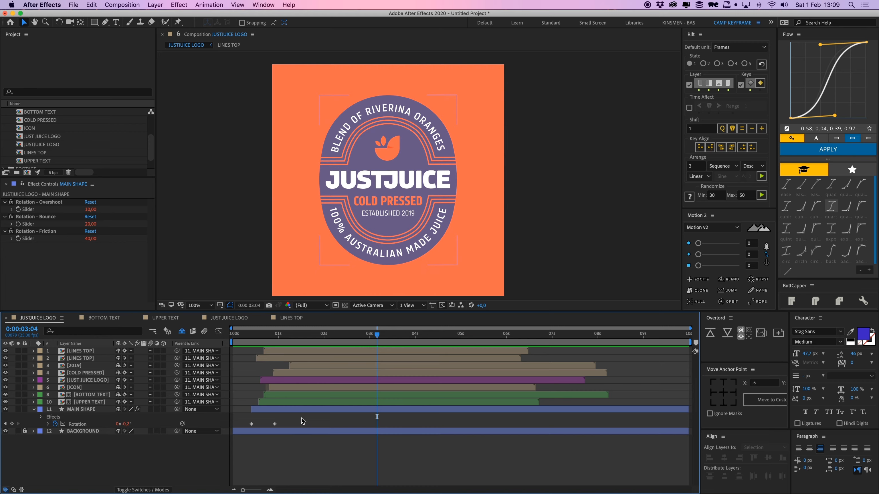
Collapse MAIN SHAPE's keyframed properties, take a closer look at the JUSTJUICE wordmark, and open the JUST JUICE LOGO precomp.
key("u")
key("u")
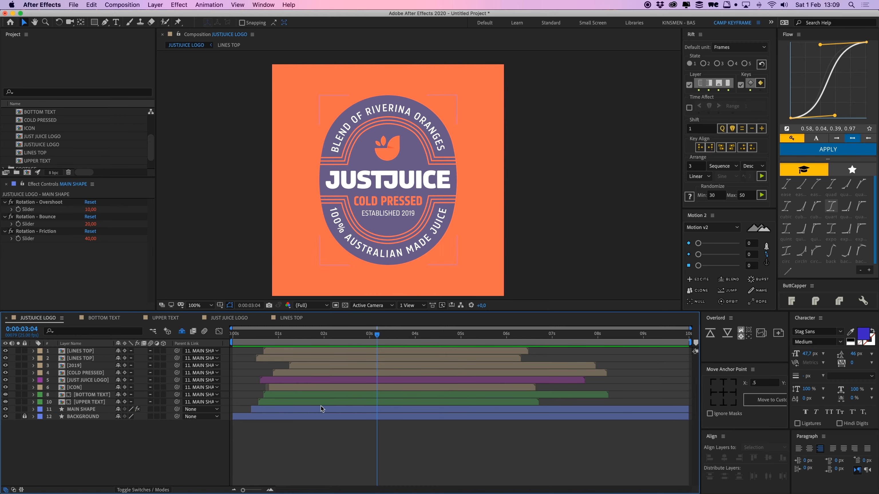
left_click(358, 177)
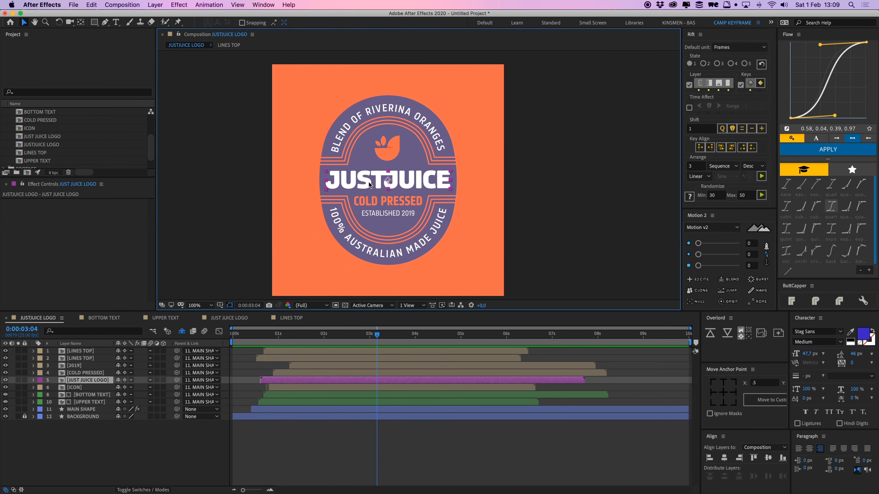
key("period")
key("period")
key("h")
left_click_drag(334, 196, 443, 192)
key("v")
key("comma")
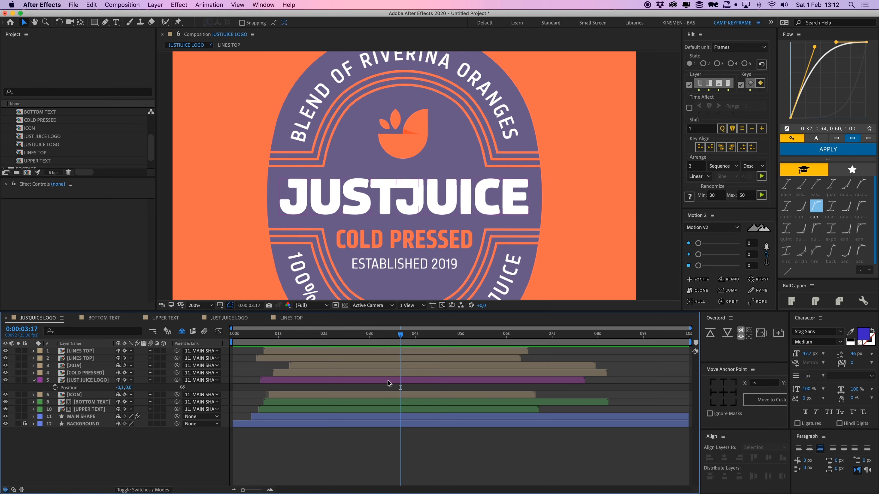
double_click(388, 381)
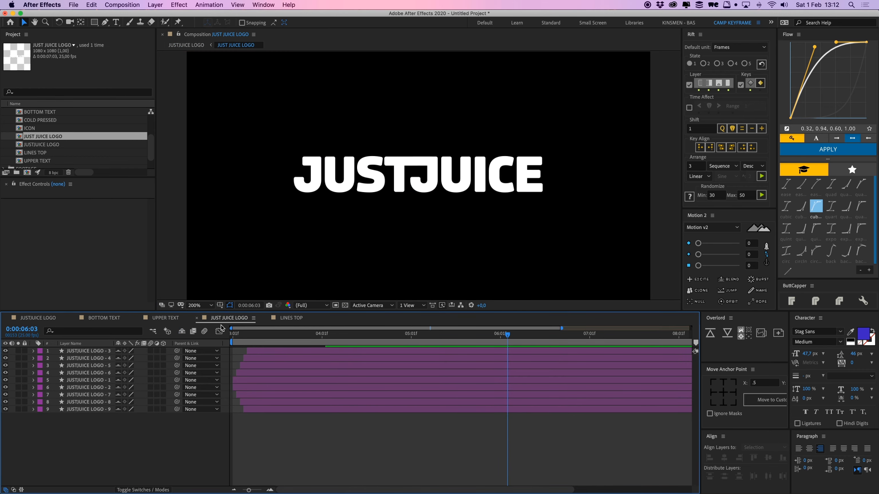
Set the JUST JUICE LOGO composition's background colour to light red EB6D6D.
left_click(130, 5)
left_click(131, 28)
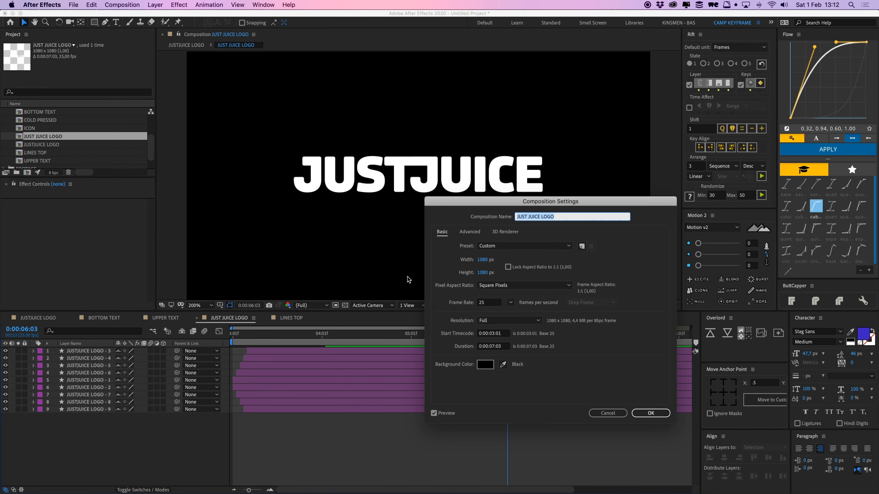
left_click(485, 364)
left_click_drag(545, 323, 493, 262)
left_click_drag(598, 306, 597, 272)
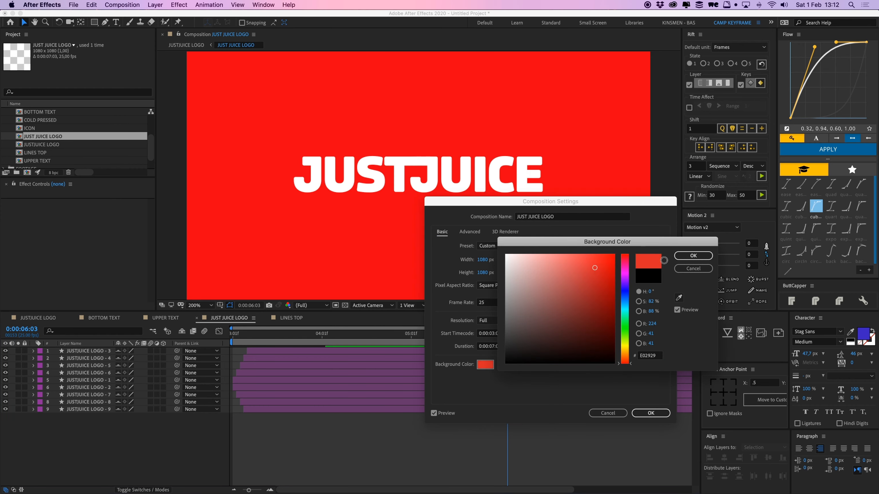
left_click(567, 266)
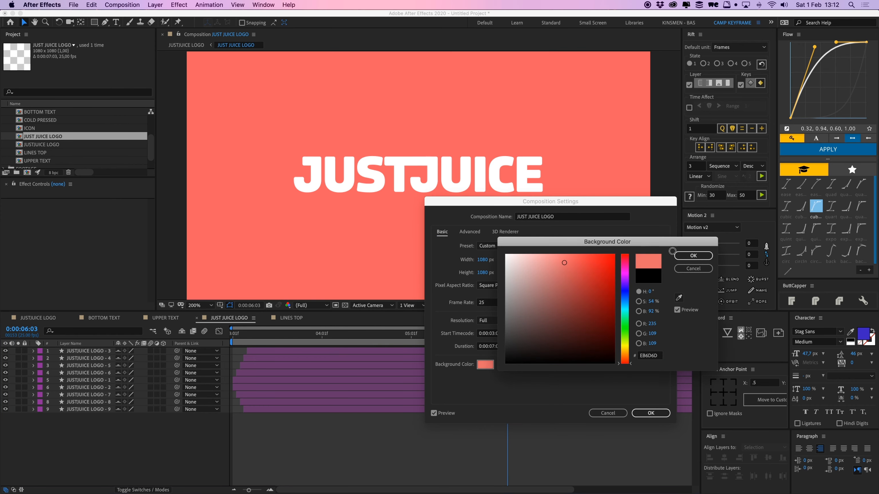
left_click(694, 256)
left_click(651, 413)
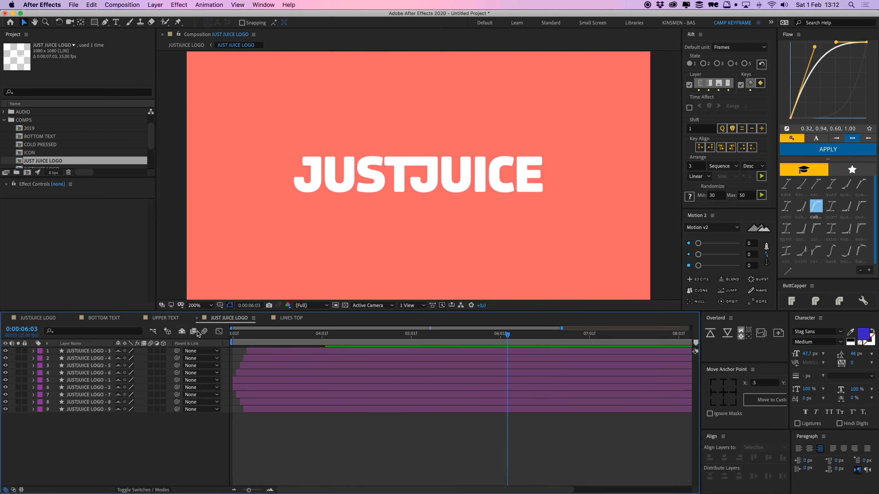
Collapse the COMPS folder in the project while keeping the JUST JUICE LOGO composition open.
left_click(38, 318)
left_click(242, 319)
left_click(345, 306)
left_click(346, 306)
left_click(4, 120)
left_click(50, 167)
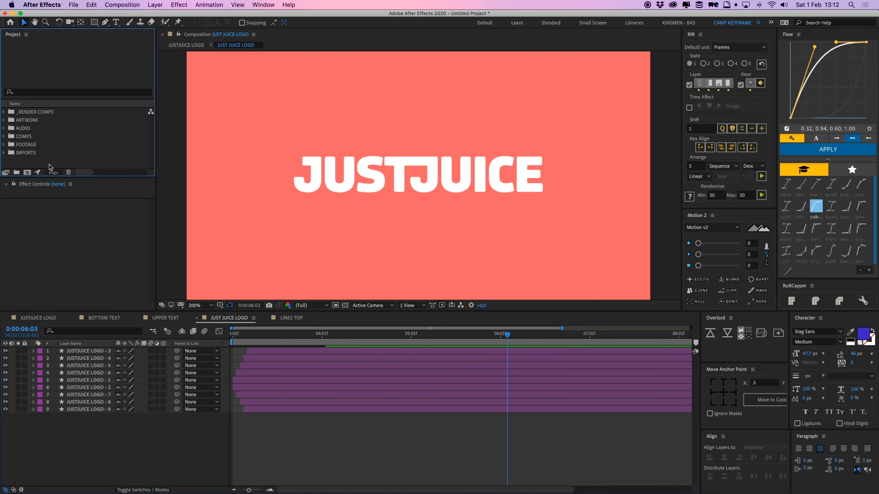
Duplicate all nine letter layers, send the duplicates beneath the originals, and set their label colour to None.
left_click(306, 373)
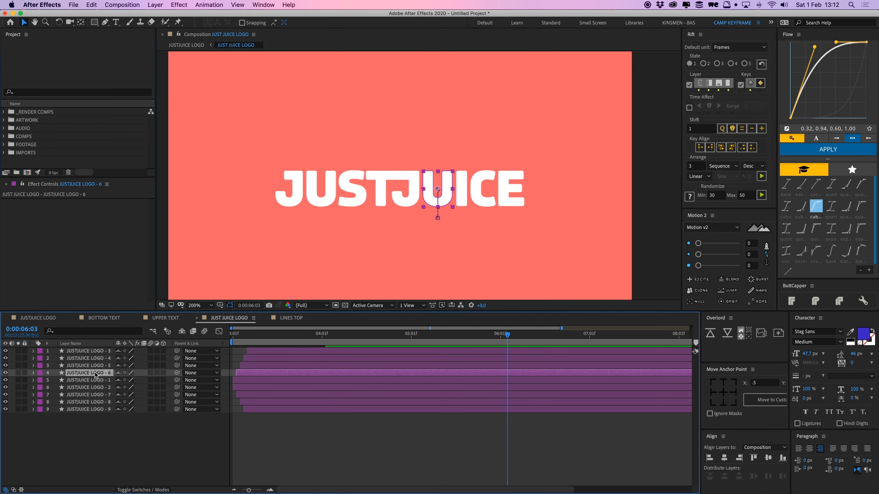
key("super+a")
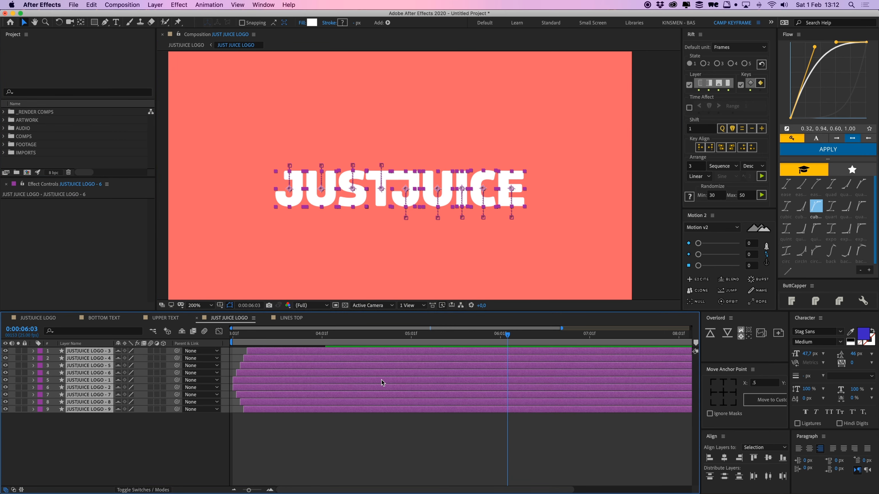
key("super+d")
key("super+shift+bracketleft")
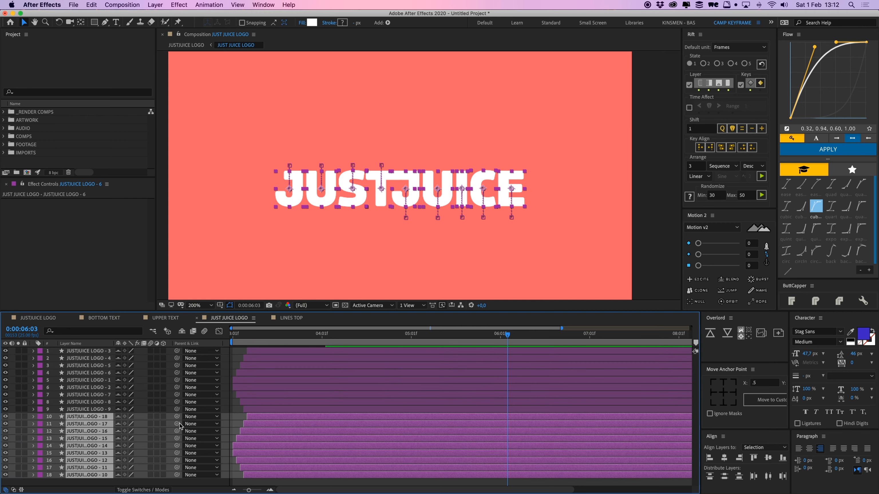
left_click(41, 419)
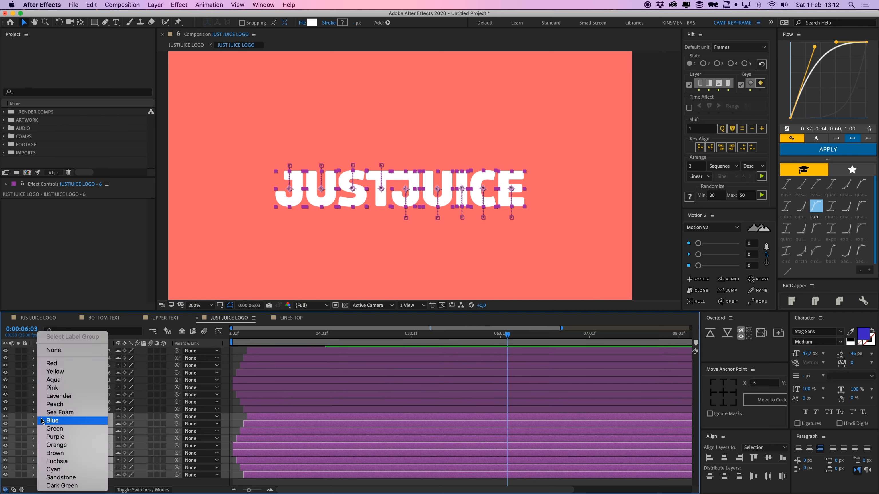
left_click(59, 351)
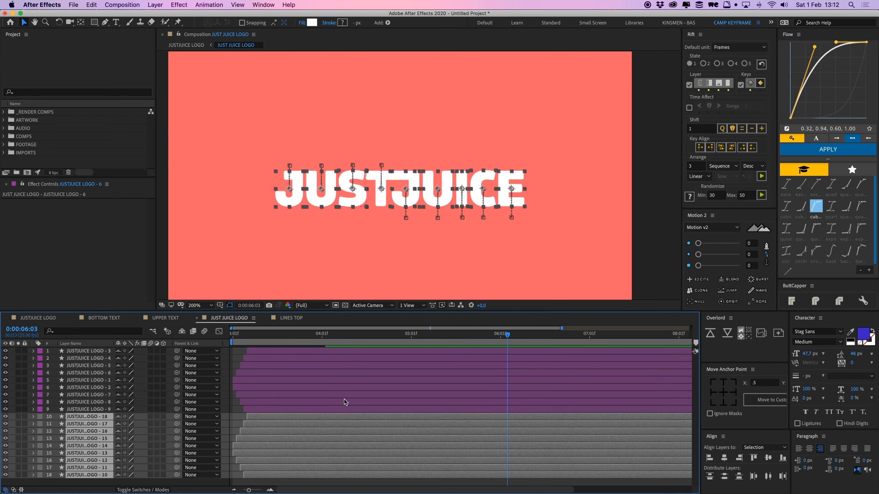
In the JUSTJUICE LOGO composition, sample the badge's purple as the current fill colour and open its colour value.
left_click(38, 318)
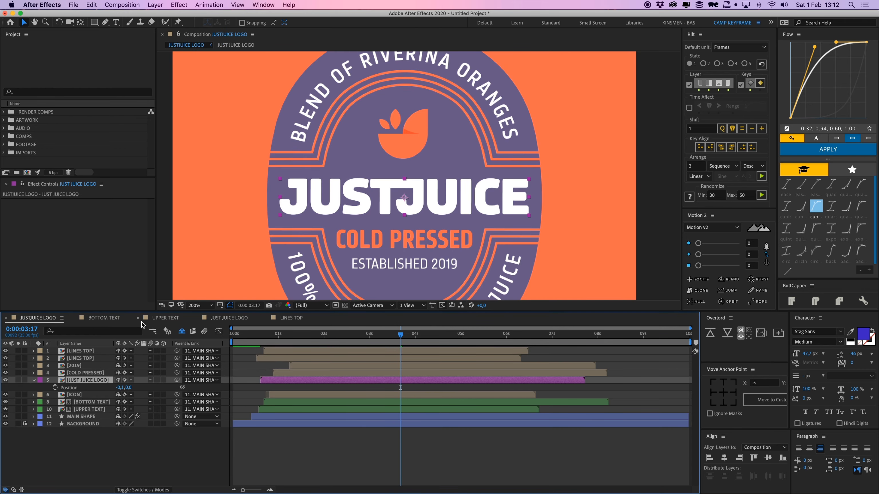
left_click(323, 457)
left_click(850, 332)
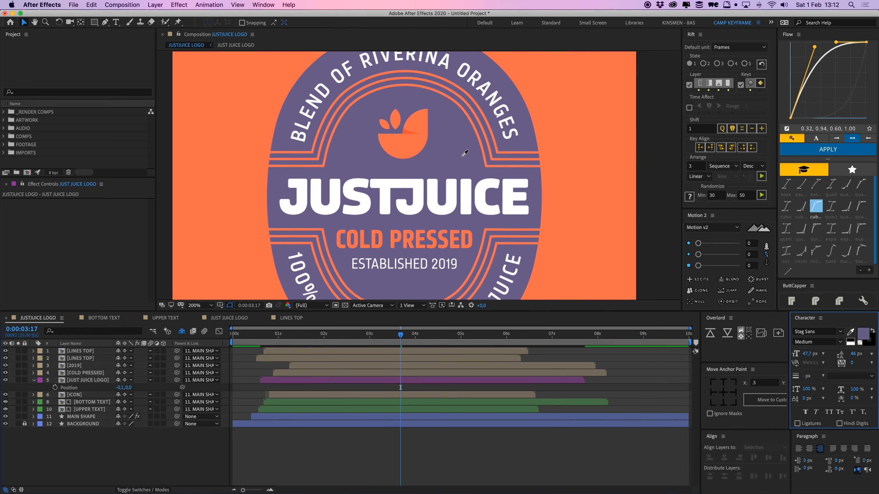
left_click(866, 338)
key("Return")
Return to the JUST JUICE LOGO precomp and set the duplicate letters' fill to dark purple 372F50, starting from 665C84.
left_click(332, 453)
left_click(288, 319)
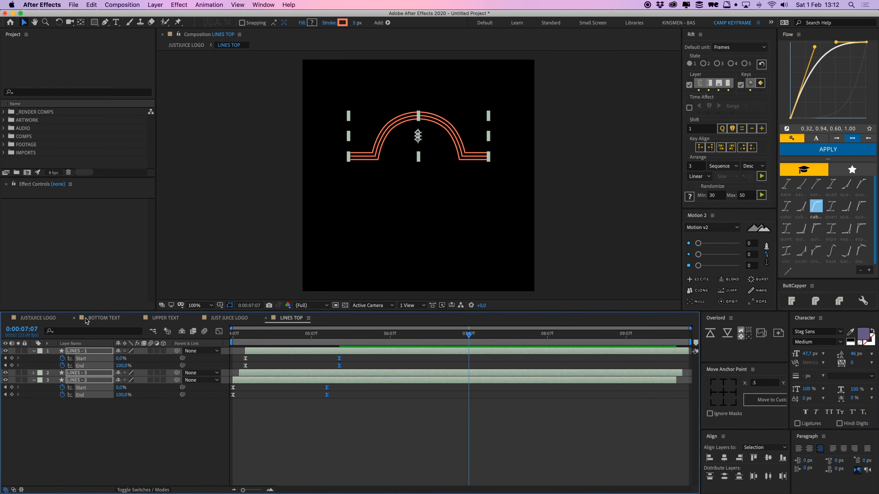
left_click(38, 318)
double_click(270, 381)
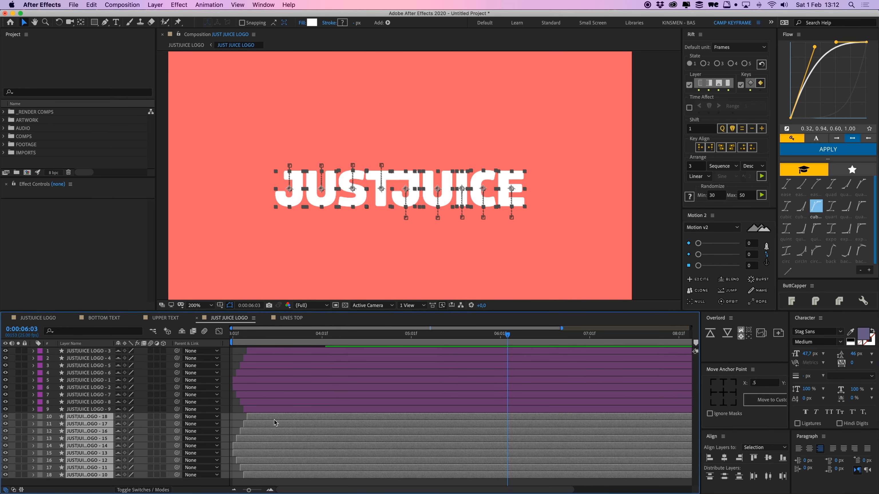
left_click(312, 23)
type("665C84")
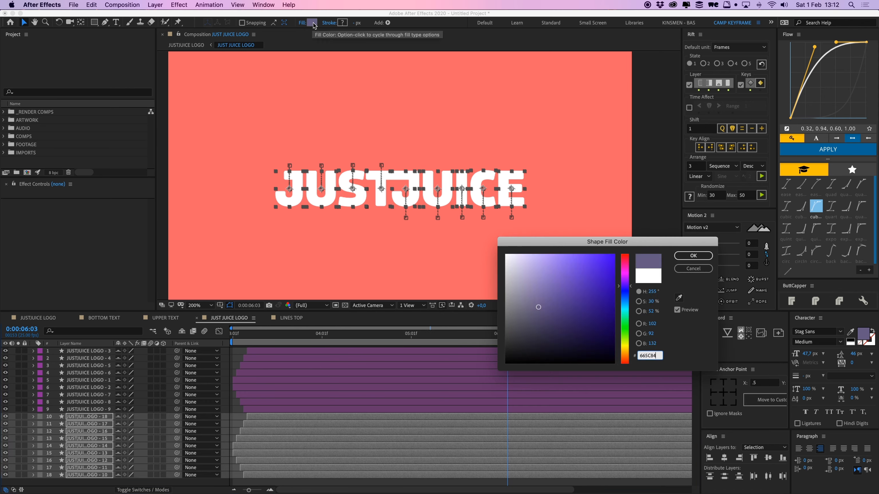
left_click(550, 323)
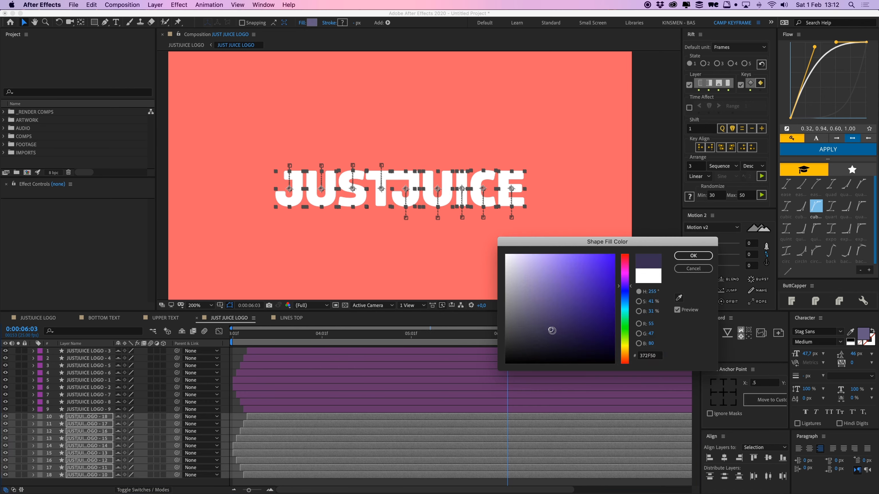
key("Return")
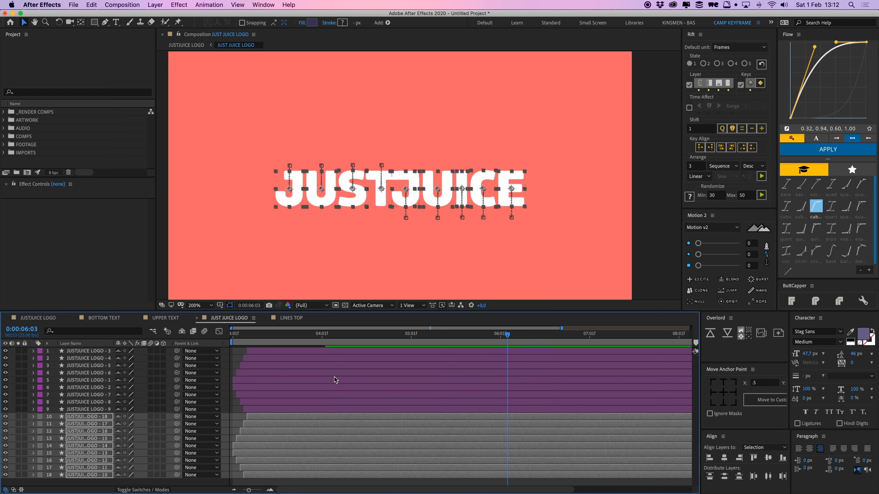
Reveal the duplicate letters' Position keyframes and delete them all.
key("u")
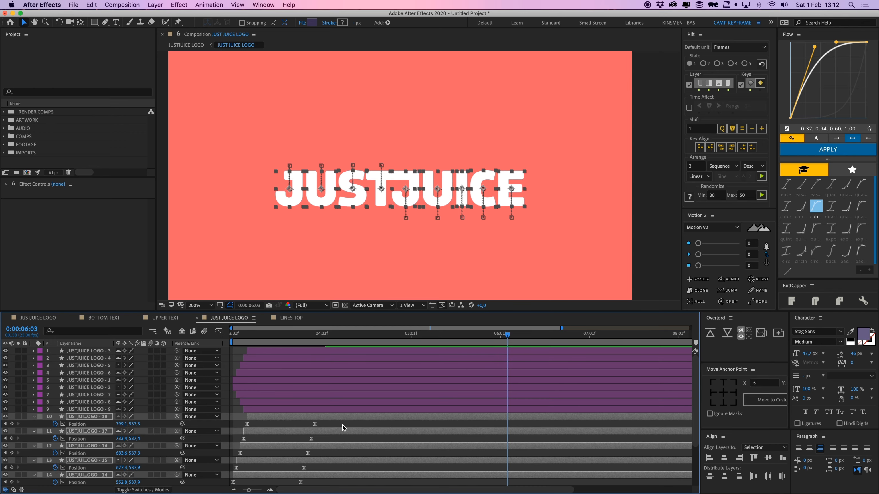
key("F2")
scroll(343, 426, "down", 4)
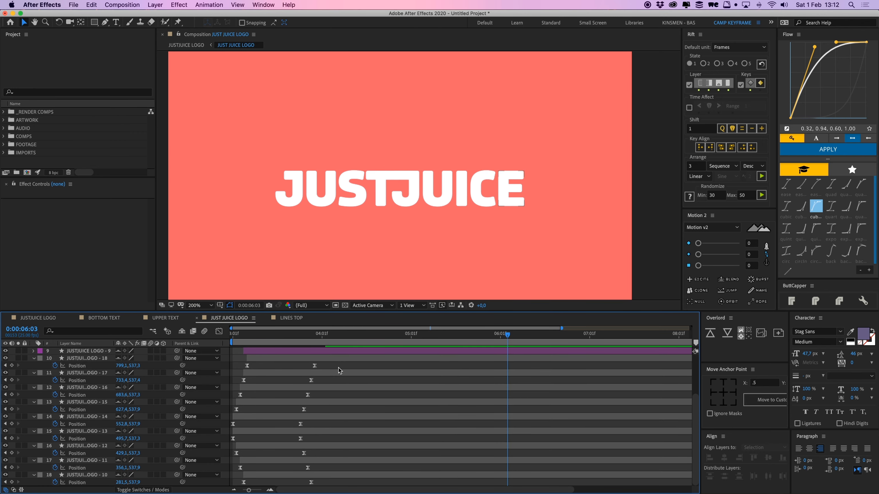
left_click_drag(339, 367, 231, 485)
key("Delete")
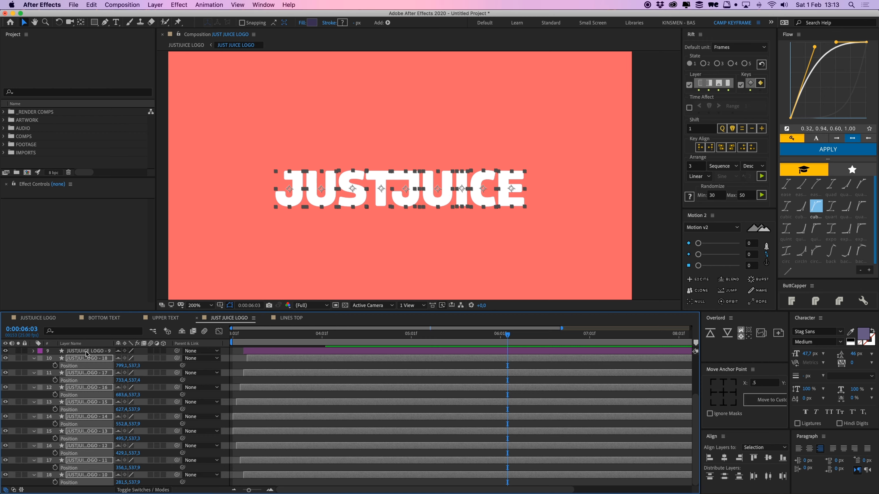
Keyframe the duplicates' Position at 0:00:05:14, and offset them 7 px right and 7 px down at 0:00:06:09.
left_click(55, 366)
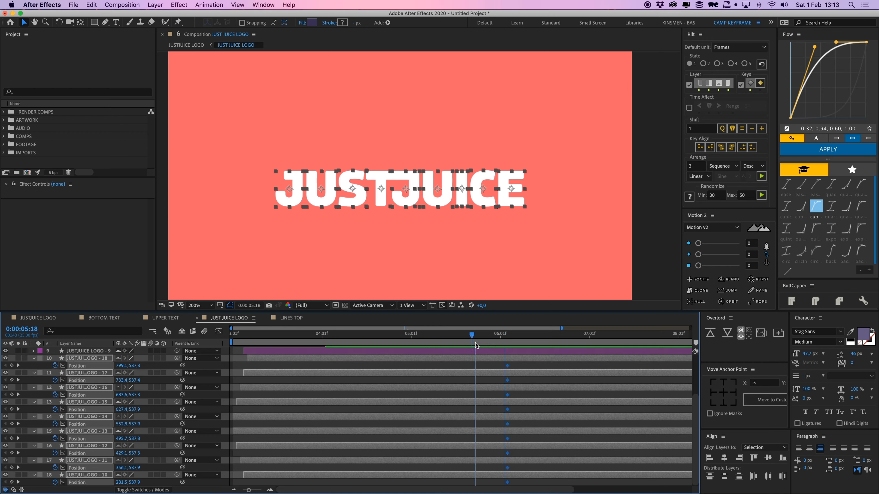
left_click_drag(511, 368, 461, 368)
left_click_drag(519, 343, 529, 343)
key("Right")
key("Right")
key("Right")
key("Right")
key("Right")
key("Right")
key("Right")
key("Down")
key("Down")
key("Down")
key("Down")
key("Down")
key("Down")
key("Down")
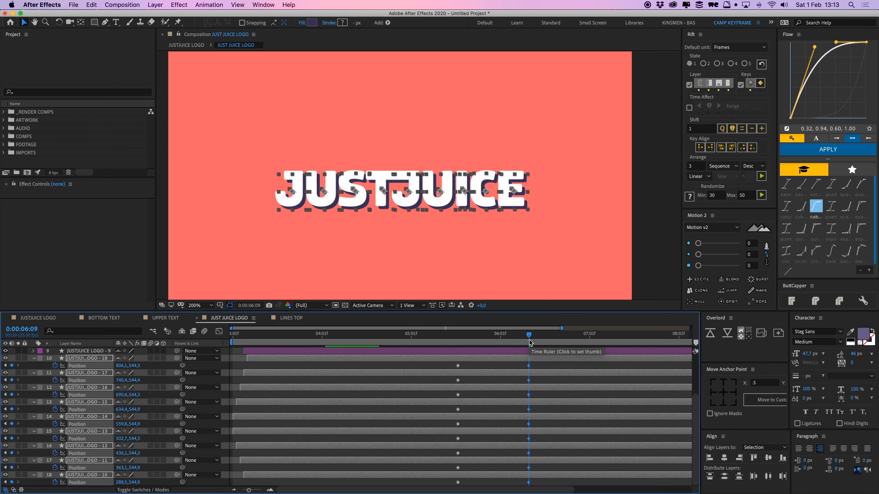
Apply the 0.32, 0.94, 0.60, 1.00 Flow curve to the duplicates' Position keyframes and trim their layer starts to 0:00:05:14.
left_click(460, 341)
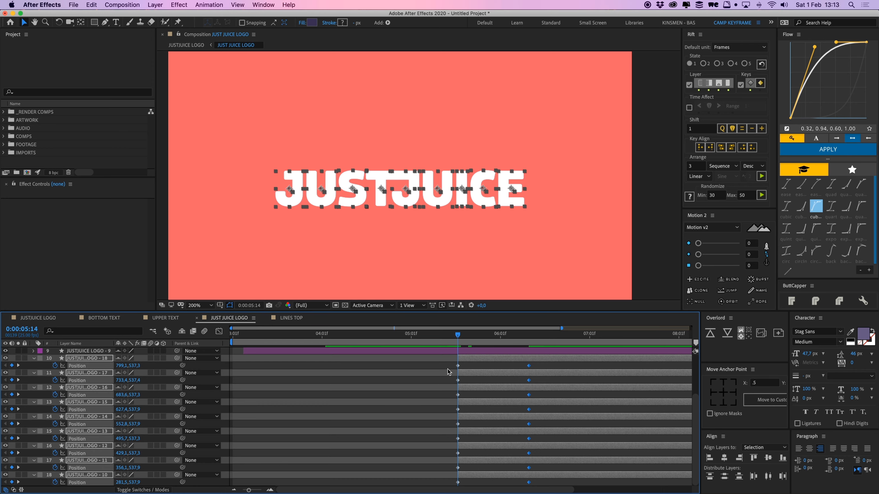
left_click(445, 364)
left_click_drag(444, 363, 552, 486)
left_click(839, 153)
left_click(425, 379)
Select all nine duplicate letter layers and try staggering them with Rift's Sequence arrangement in descending order.
left_click(477, 359)
scroll(497, 447, "right", 1)
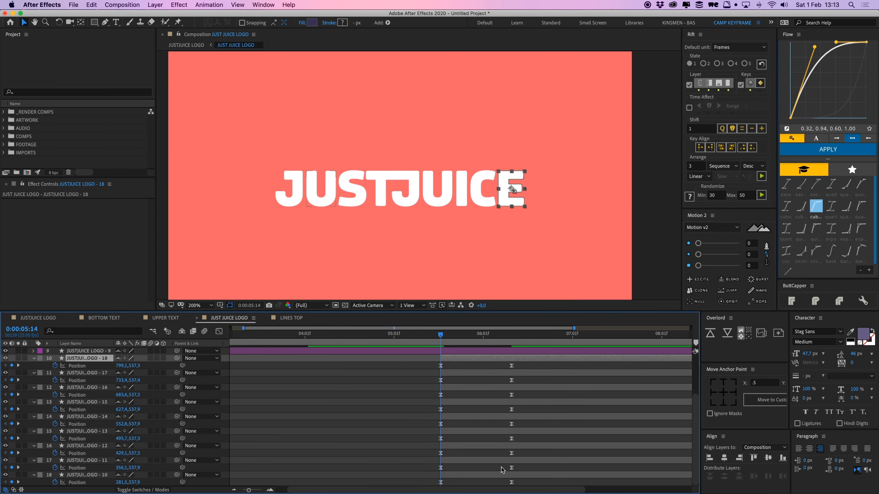
left_click(503, 474, "shift")
left_click(762, 176)
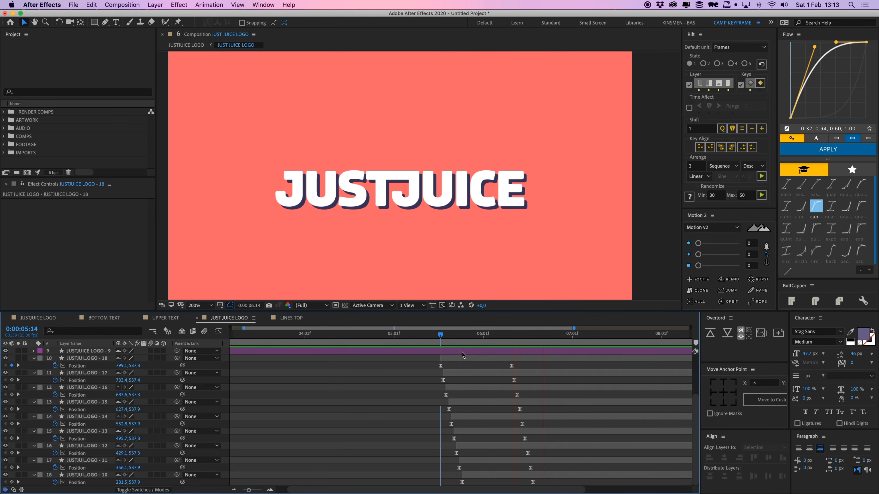
key("super+z")
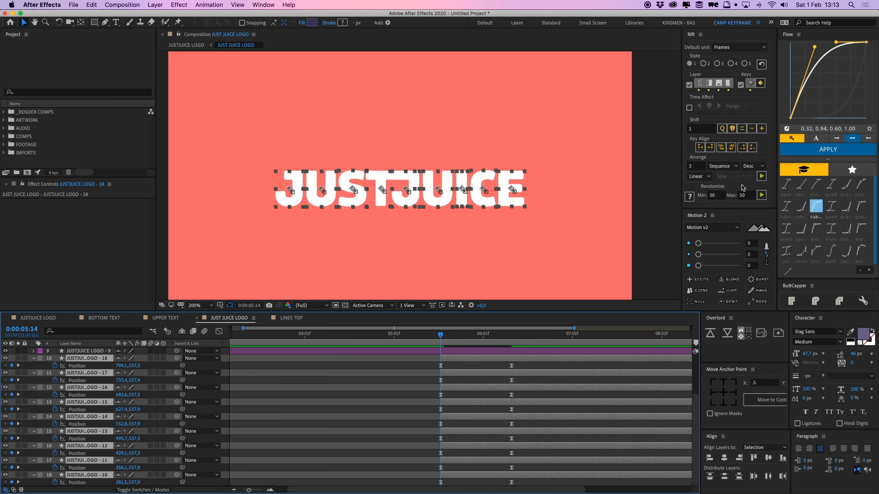
Stagger the duplicate layers with Rift's Sequence arrangement in ascending order and preview the shadow animation.
left_click(753, 166)
left_click(752, 158)
left_click(761, 176)
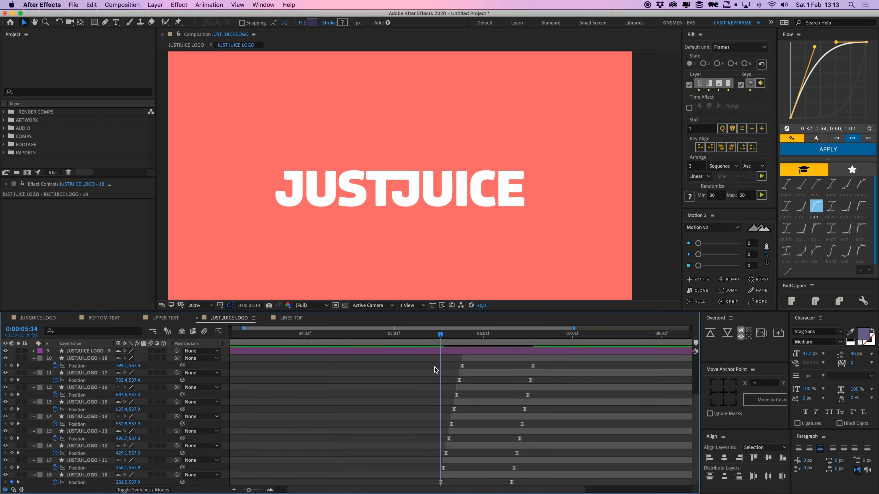
left_click_drag(440, 335, 423, 340)
key("space")
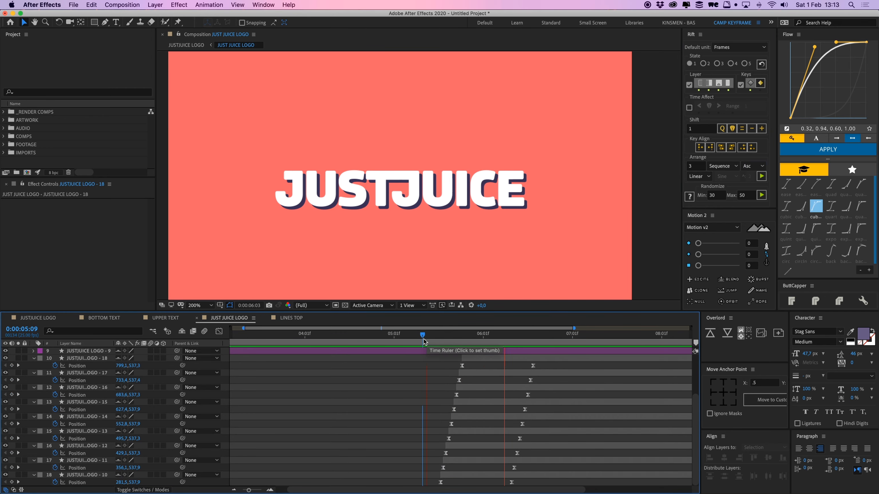
Shorten the duplicates' Position animation to about half its duration, reapply the Flow curve, and preview the shadow.
left_click_drag(554, 364, 412, 365)
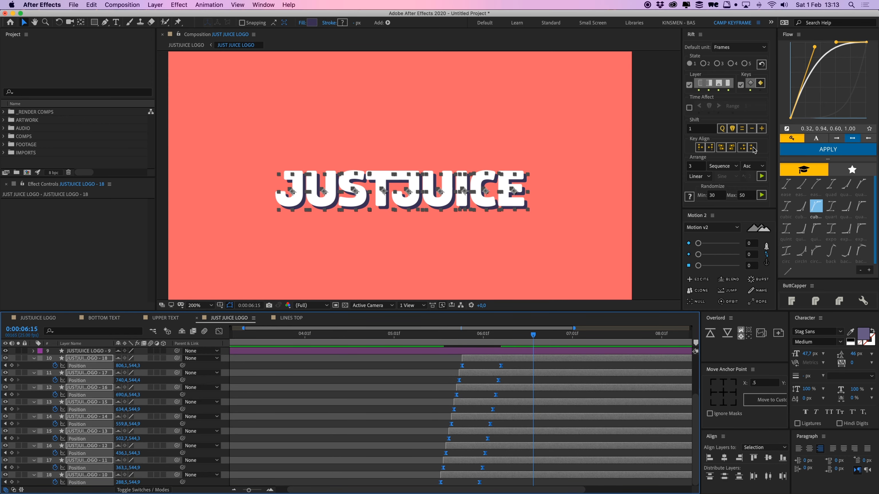
left_click(828, 150)
left_click_drag(410, 335, 406, 346)
key("space")
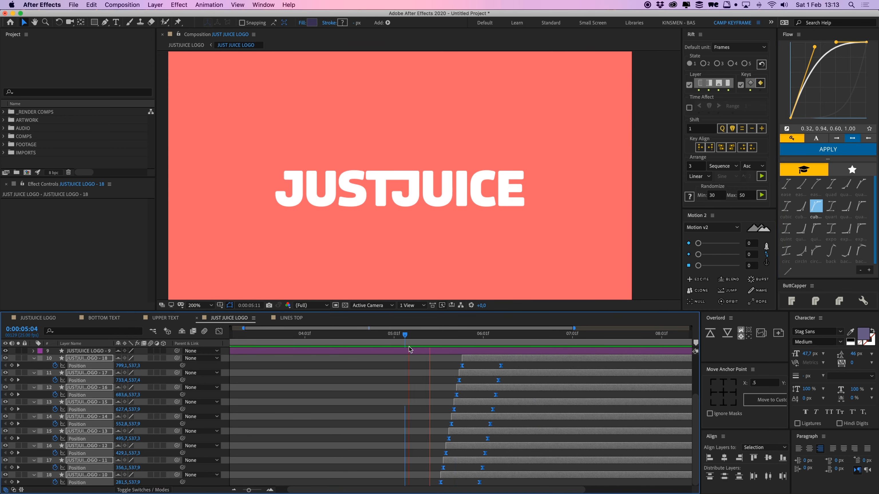
left_click(370, 393)
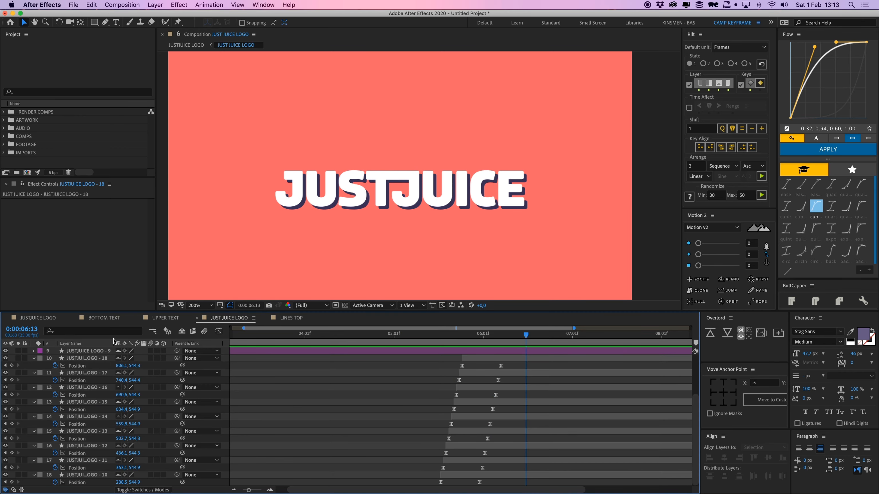
Collapse the nine duplicate letter layers and shift them together earlier in time, to start shortly before 0:00:04:00.
key("minus")
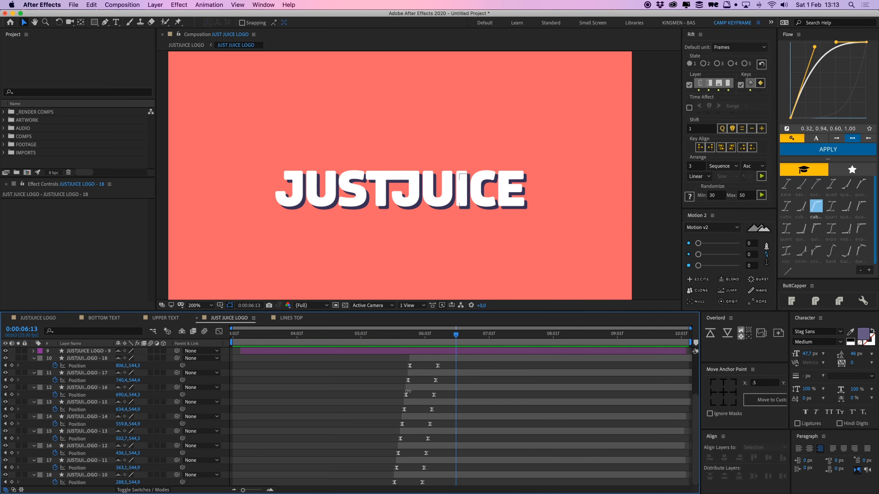
left_click(418, 358)
left_click(417, 476, "shift")
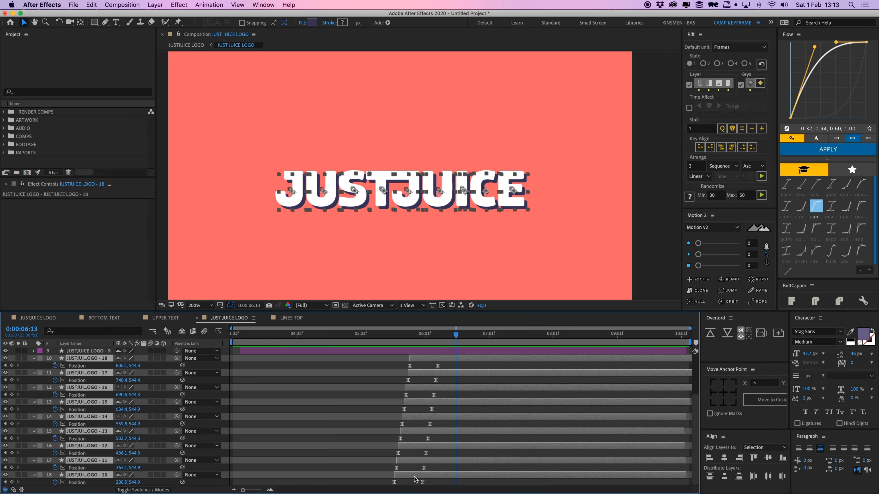
key("u")
left_click(341, 423)
left_click(419, 417)
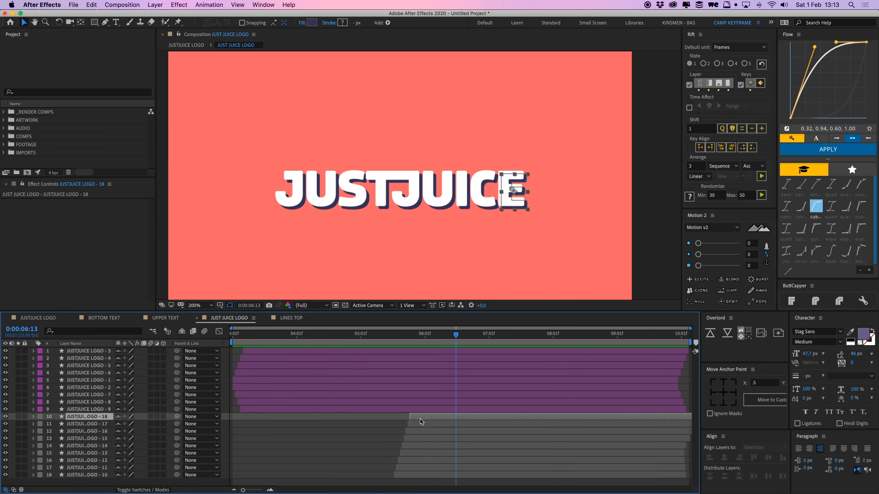
left_click(413, 477, "shift")
left_click_drag(426, 422, 318, 423)
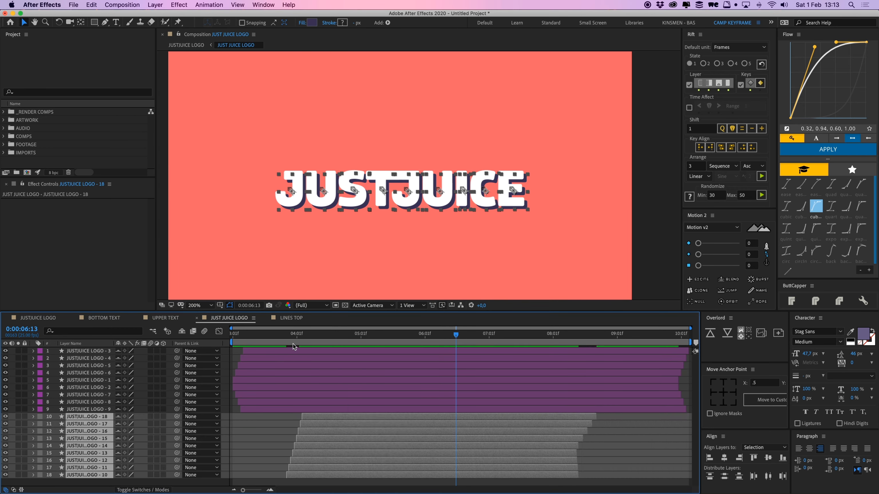
Preview the letters with their shadow and move the duplicate layers further back to start at about 0:00:03:10.
left_click(281, 341)
left_click_drag(281, 341, 241, 342)
mouse_move(317, 416)
left_mouse_down()
mouse_move(279, 424)
mouse_move(323, 419)
left_mouse_up()
key("space")
left_click_drag(306, 341, 262, 342)
left_click_drag(329, 438, 294, 438)
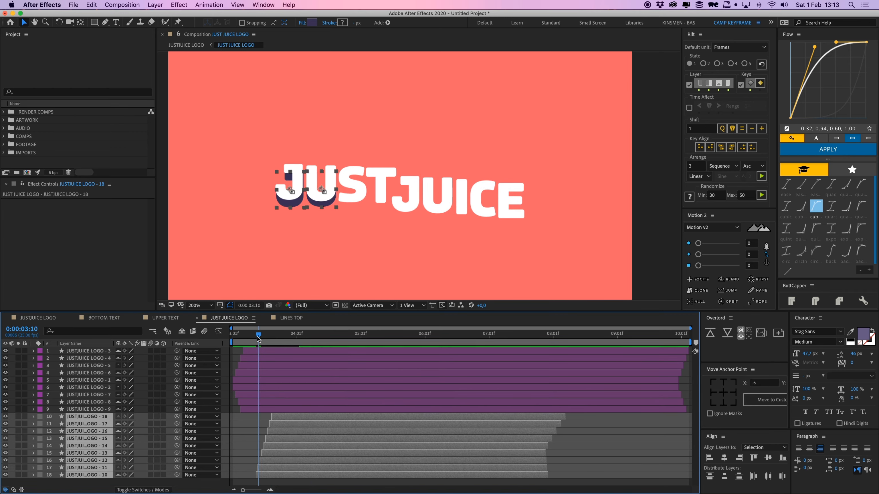
left_click_drag(260, 343, 237, 343)
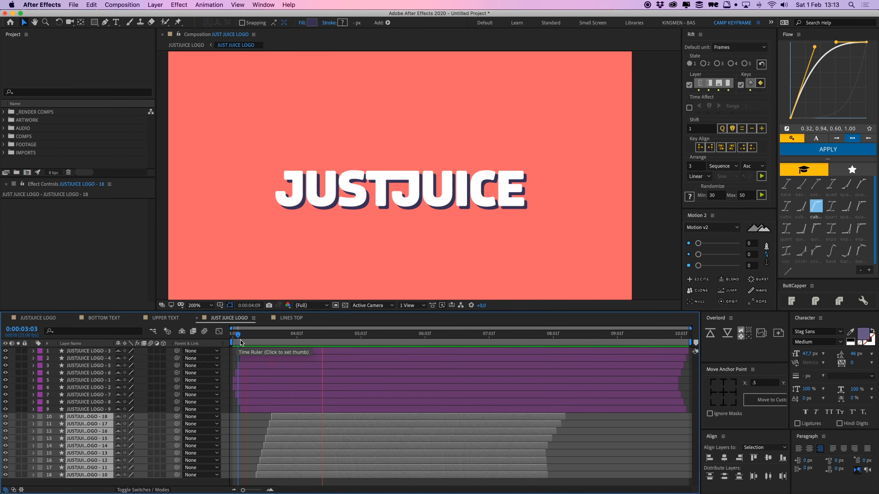
key("space")
Shift the duplicate layers later, to start just after 0:00:04:00, and preview the shadow timing.
left_click_drag(307, 423, 356, 422)
left_click(278, 430)
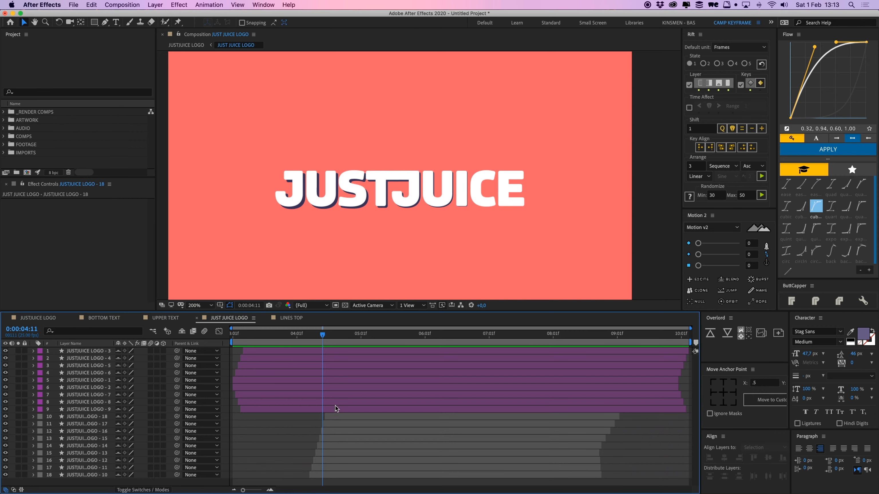
left_click_drag(276, 335, 251, 335)
key("space")
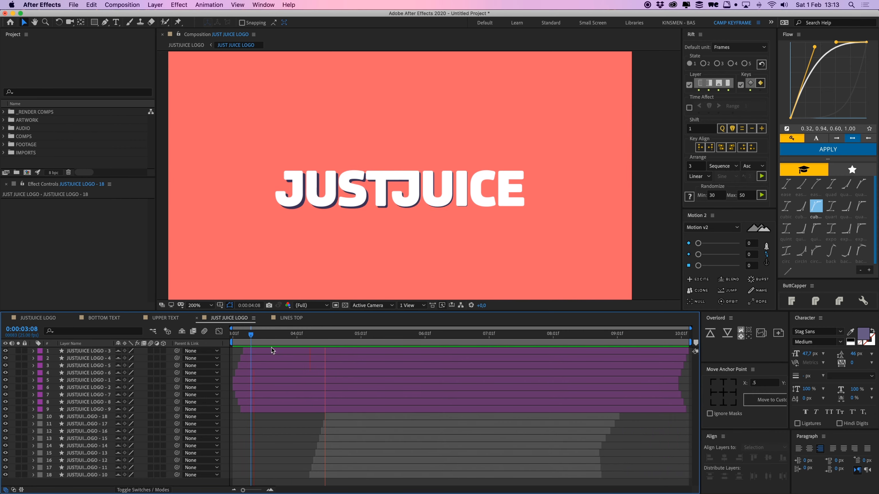
key("space")
Move all nine duplicate layers slightly earlier again and preview the shadow animation.
left_click(349, 416)
left_click(335, 475, "shift")
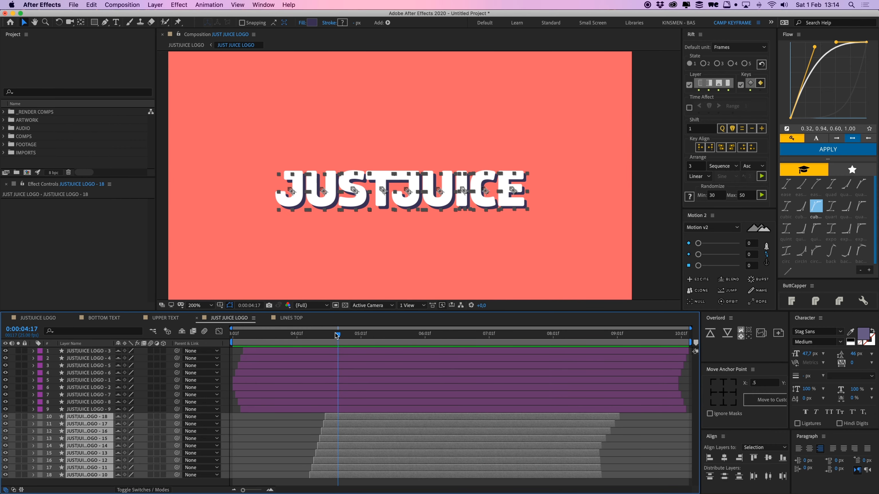
left_click_drag(335, 334, 284, 339)
left_click_drag(336, 417, 310, 423)
key("space")
Open the JUSTJUICE LOGO composition and preview the full logo animation with the new letter shadow.
left_click(38, 318)
key("super+shift+a")
scroll(433, 229, "down", 2)
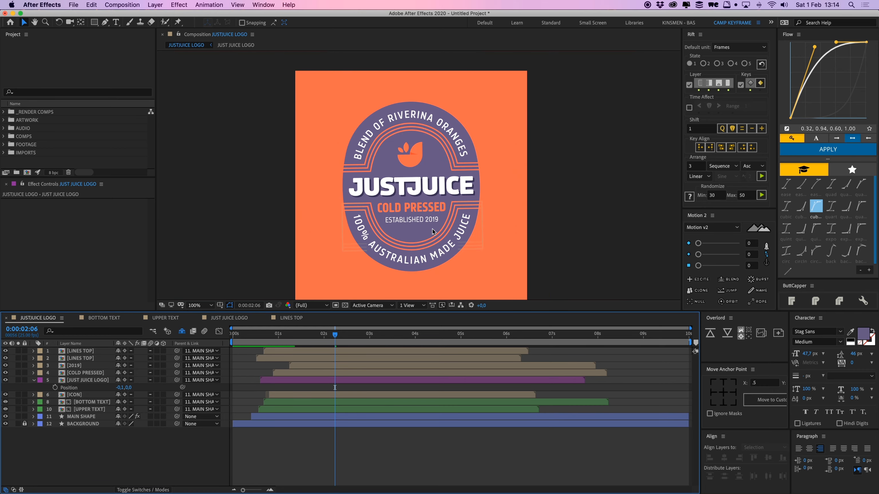
left_click(317, 338)
key("space")
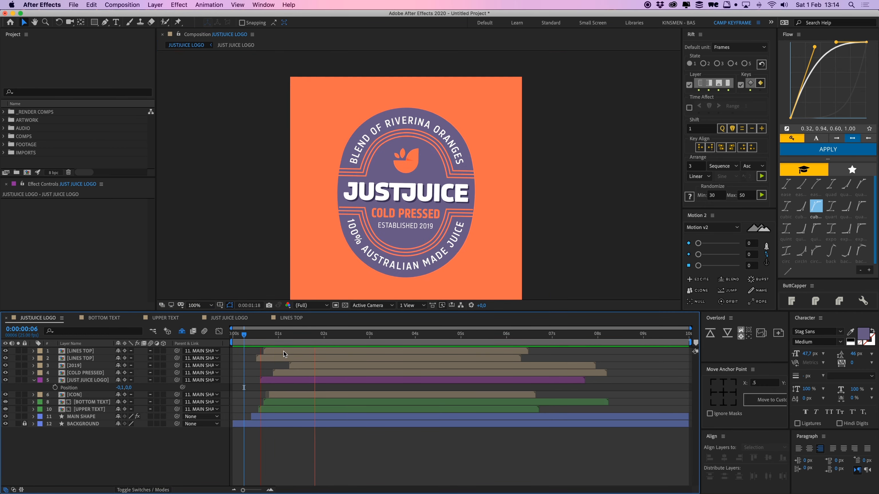
key("space")
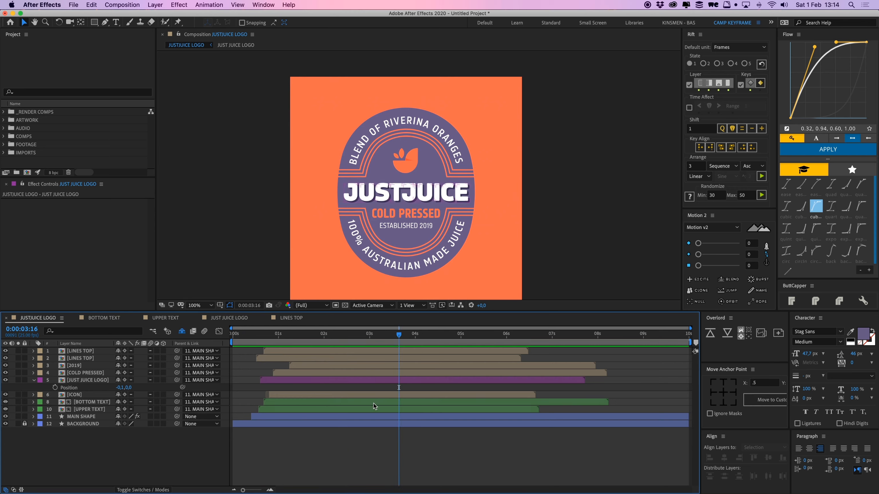
Switch to Illustrator to examine the badge's shadow in the original artwork, and return to After Effects.
key("super+Tab")
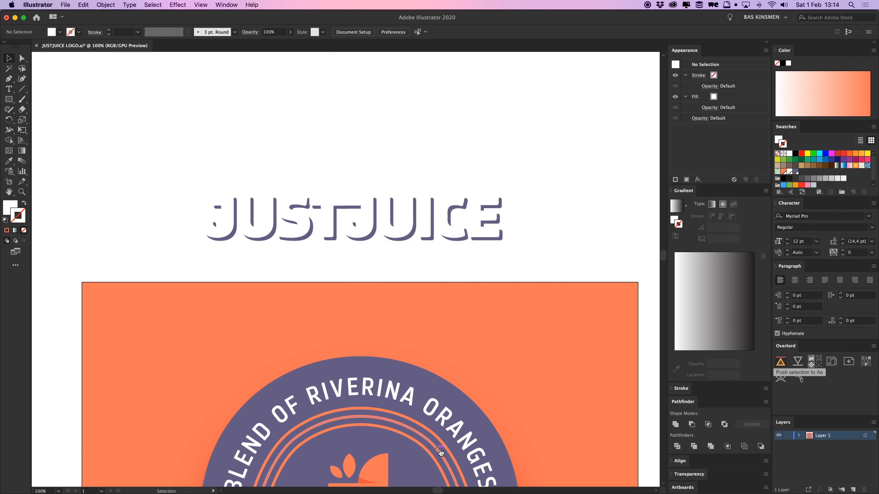
key("super+minus")
key("super+minus")
left_click_drag(545, 243, 540, 147)
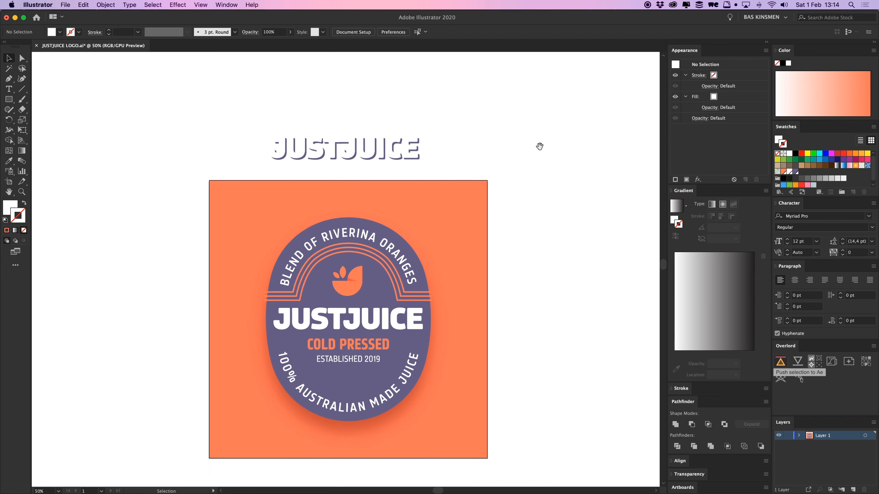
left_click_drag(571, 343, 577, 335)
key("super+Tab")
key("super+Tab")
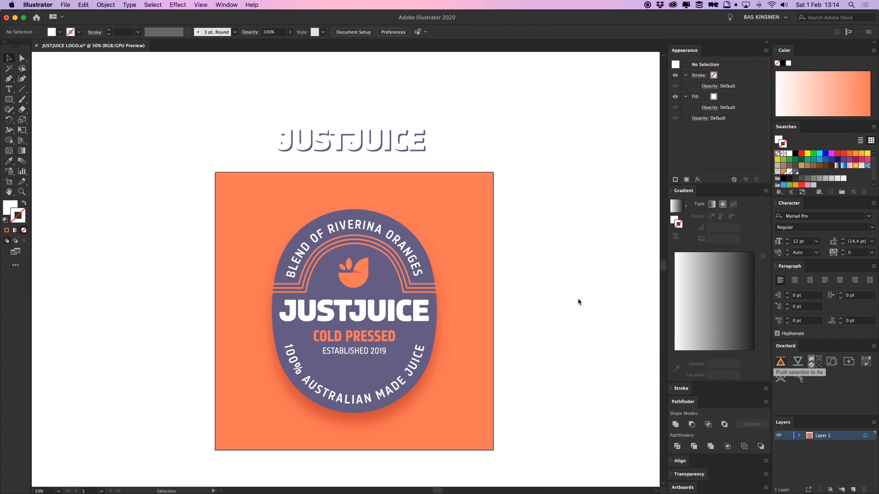
key("super+Tab")
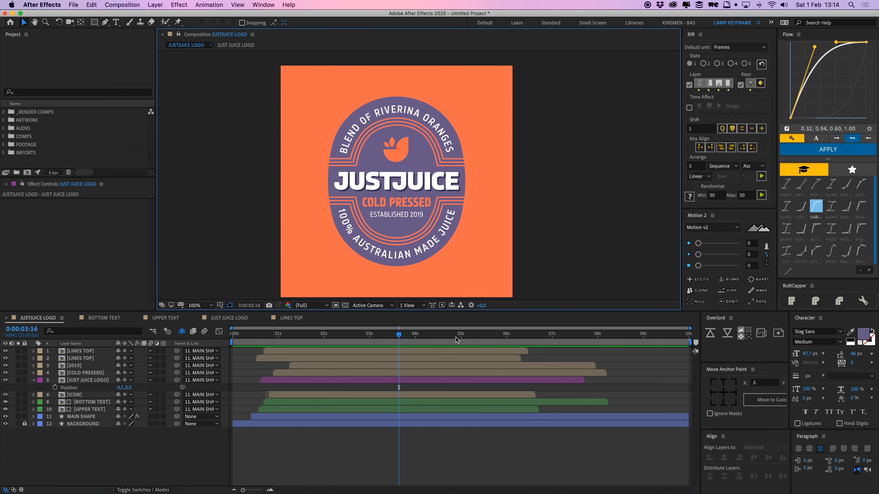
Try a Drop Shadow layer style on the MAIN SHAPE layer, and undo it.
left_click(82, 417)
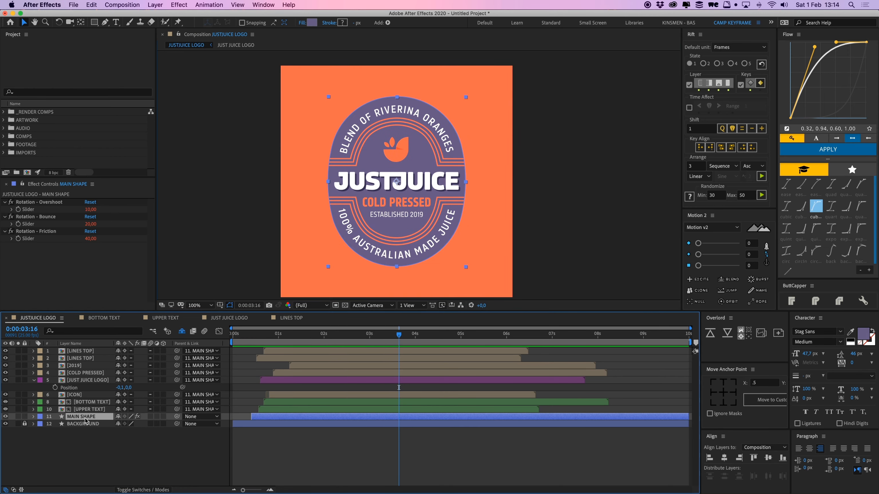
right_click(84, 417)
mouse_move(115, 381)
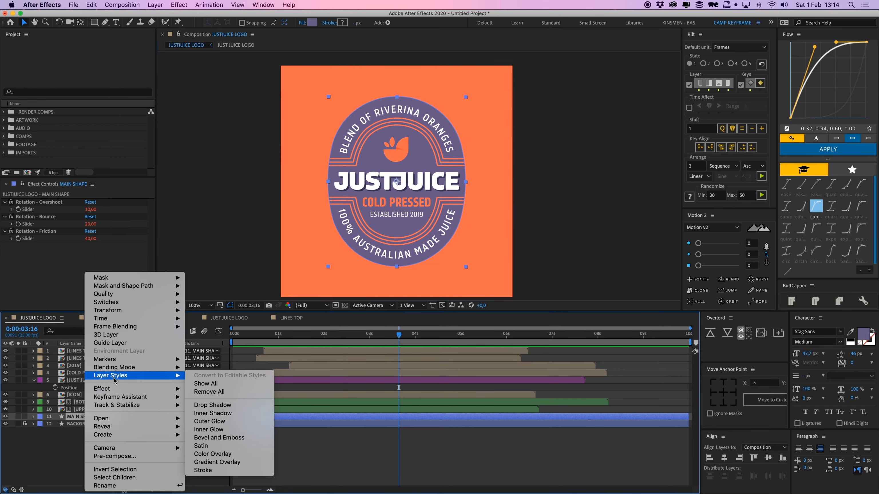
left_click(220, 407)
left_click(385, 463)
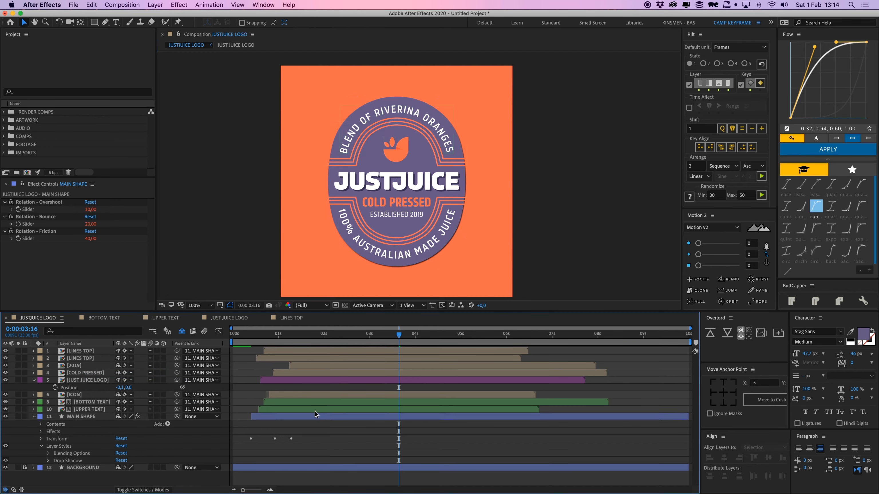
key("super+z")
left_click(351, 461)
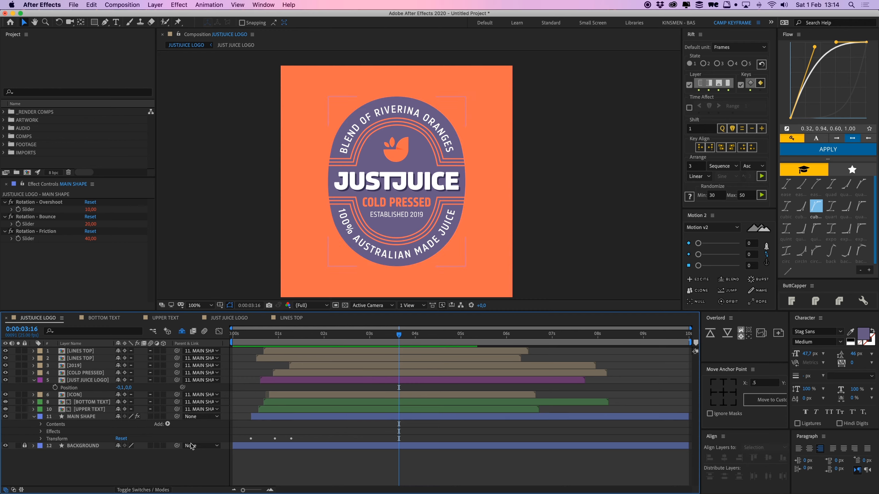
left_click(34, 417)
Duplicate the MAIN SHAPE layer and delete the copy's Scale and Rotation keyframes.
left_click(69, 417)
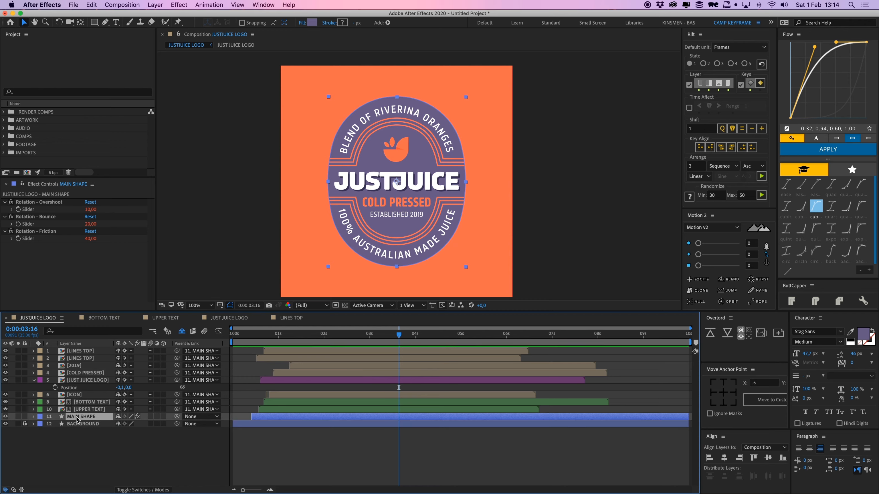
key("super+d")
key("u")
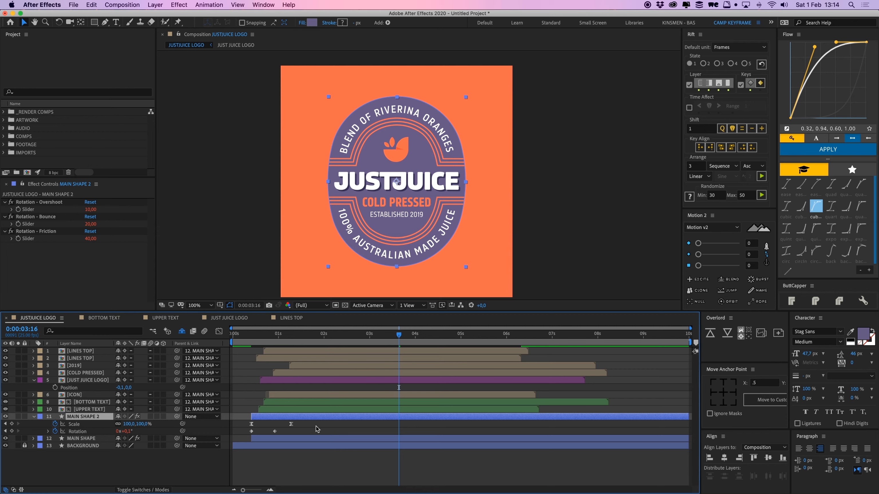
left_click_drag(314, 420, 241, 433)
key("Delete")
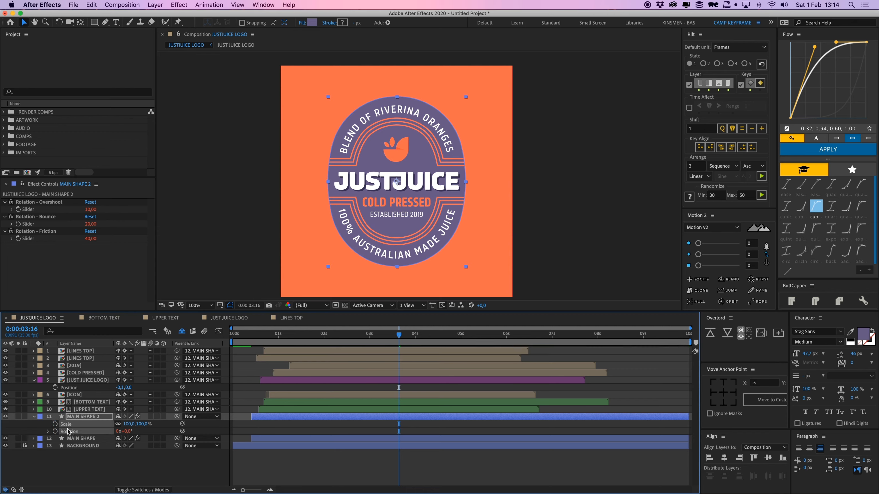
left_click(285, 428)
left_click(273, 418)
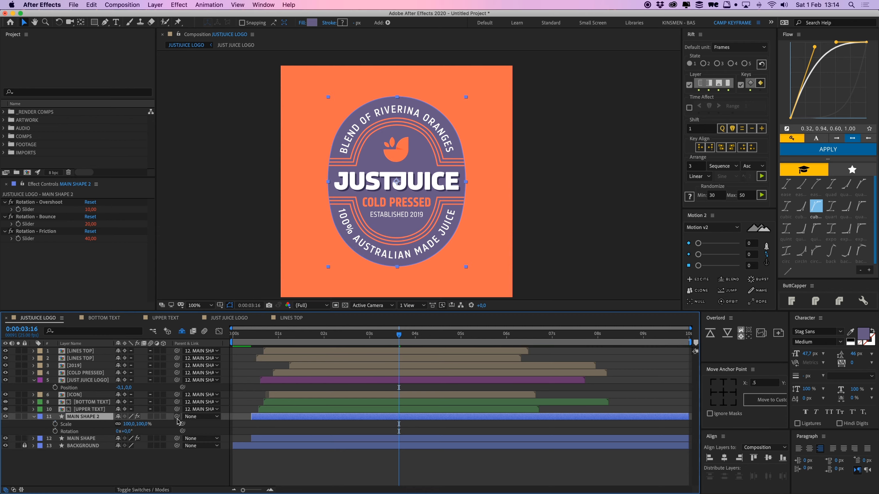
Rename the copy MAIN SHAPE SHADOW, place it beneath MAIN SHAPE, and parent it to MAIN SHAPE.
key("Return")
type("S")
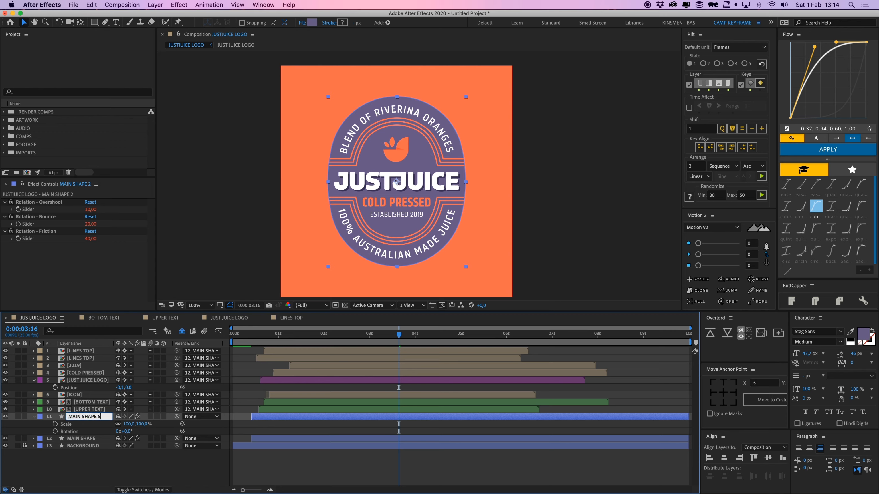
type("HADOW")
key("Return")
left_click_drag(105, 418, 106, 446)
left_click_drag(177, 425, 101, 417)
left_click(330, 481)
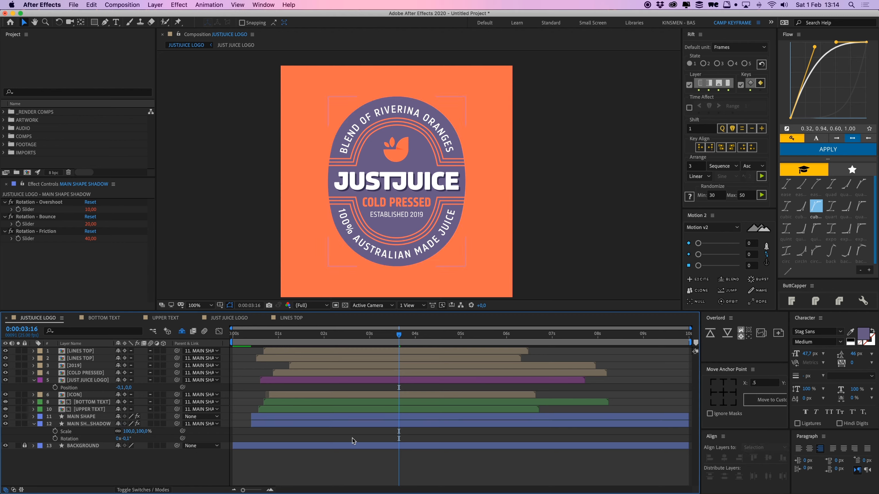
Offset the shadow shape slightly downward and set its fill to a dark version of the background orange, 7E311F.
left_click(352, 426)
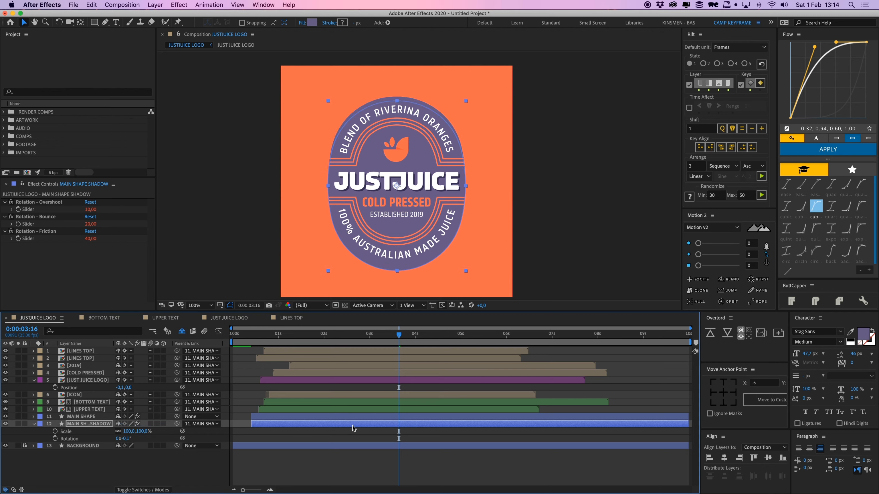
left_click(312, 23)
left_click(679, 298)
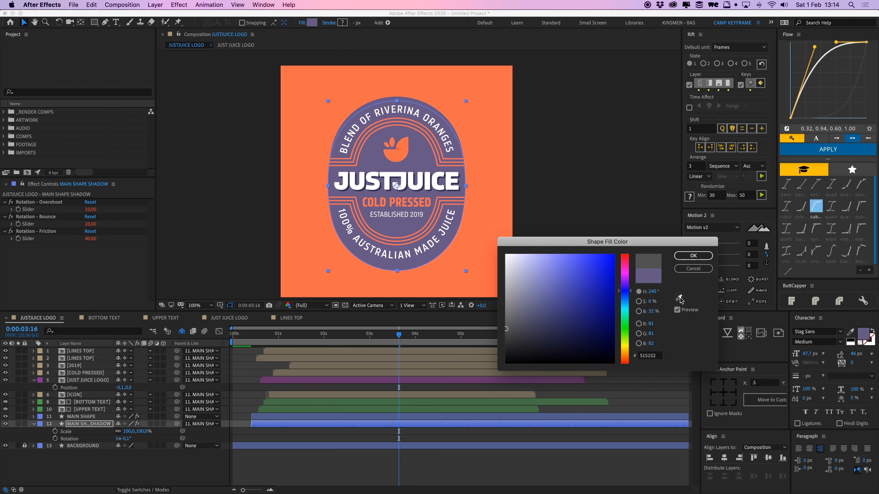
left_click(492, 181)
left_click_drag(588, 292, 583, 311)
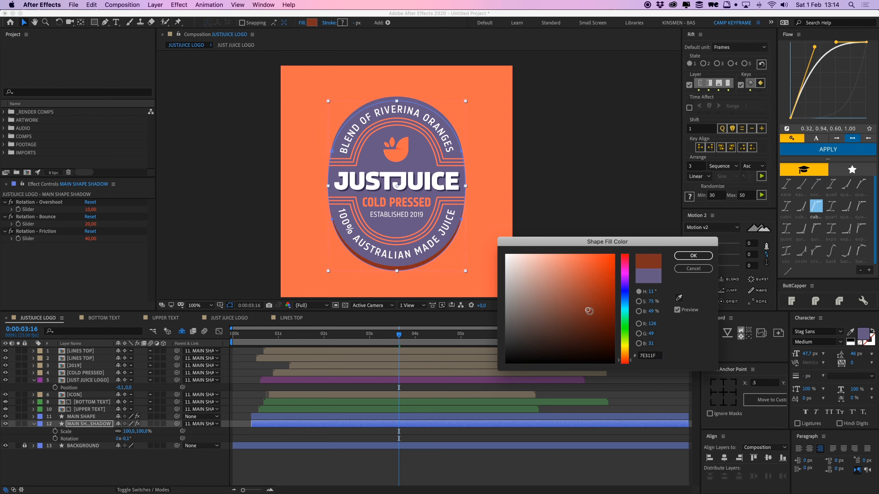
left_click(694, 256)
left_click(501, 464)
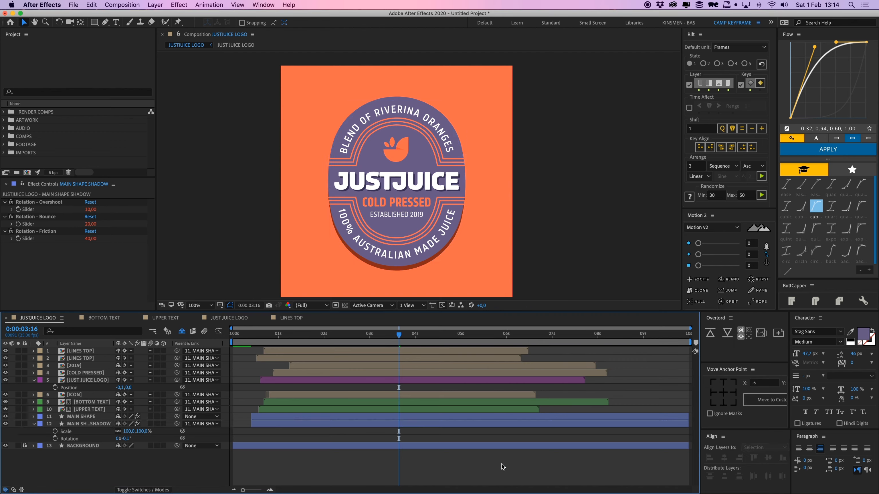
Enlarge the shadow shape to about 104.4% and soften it with a Fast Box Blur of radius 20.
left_click(456, 424)
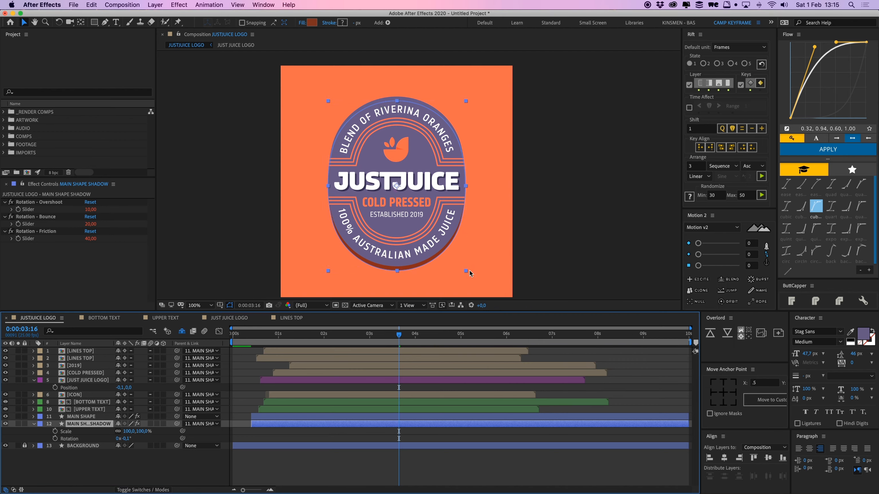
left_click_drag(466, 271, 470, 277)
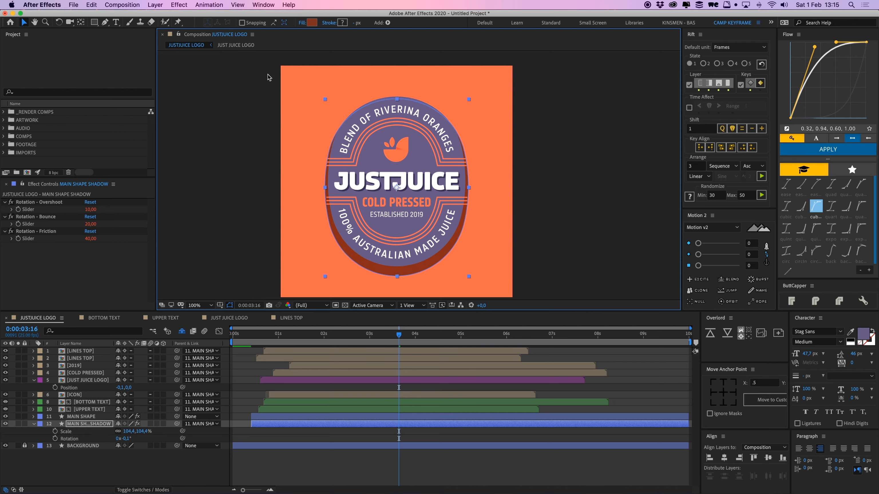
left_click(179, 5)
mouse_move(198, 61)
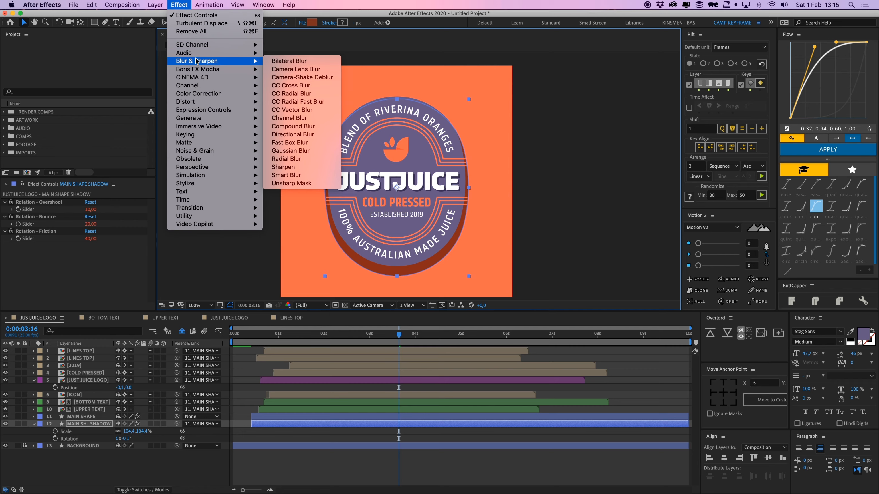
left_click(297, 146)
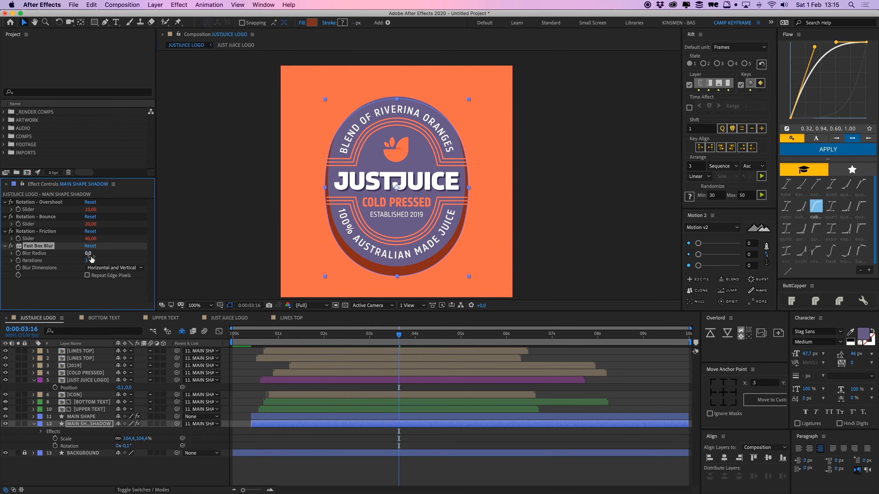
left_click_drag(89, 255, 98, 256)
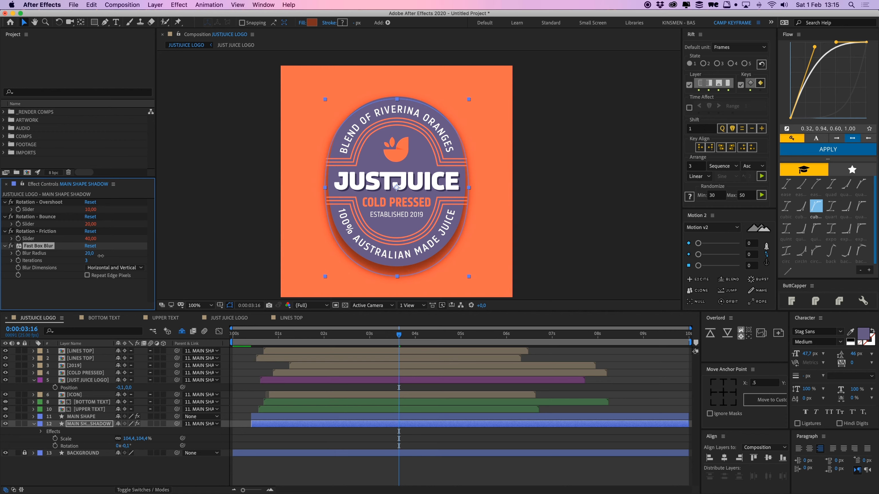
Apply the Noise Alpha effect to the MAIN SHAPE SHADOW layer.
left_click(493, 442)
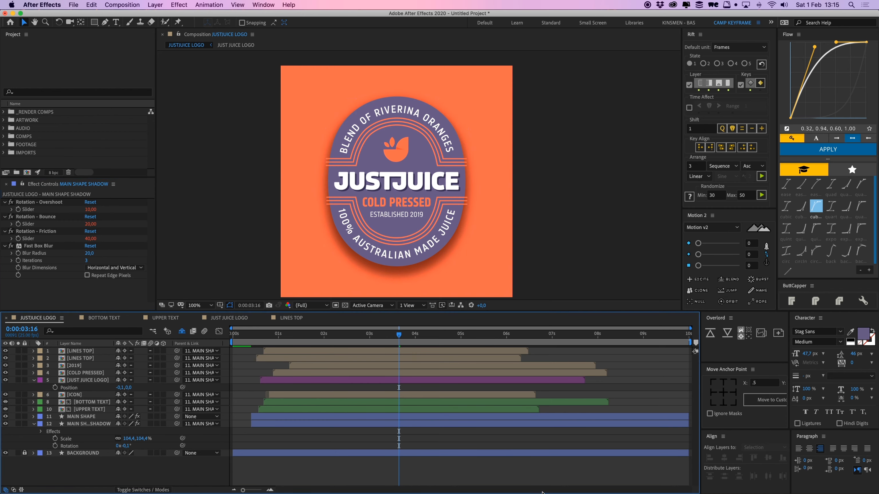
left_click(423, 425)
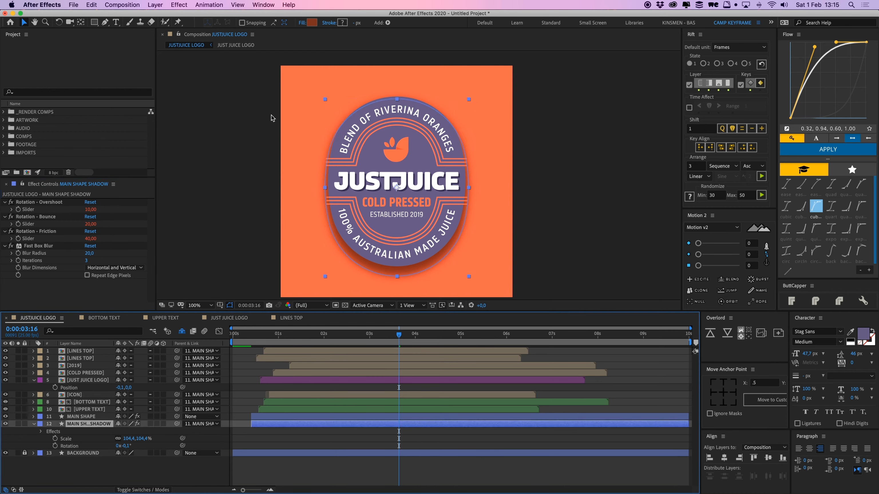
left_click(179, 4)
mouse_move(193, 135)
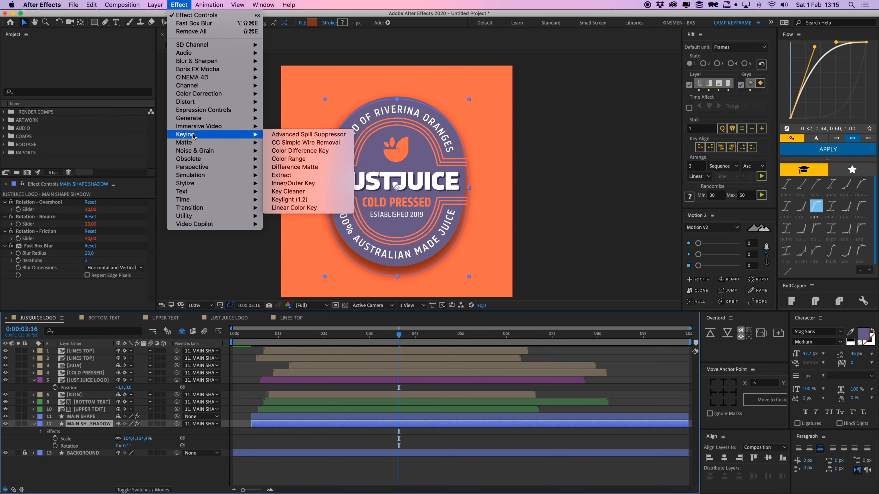
mouse_move(215, 154)
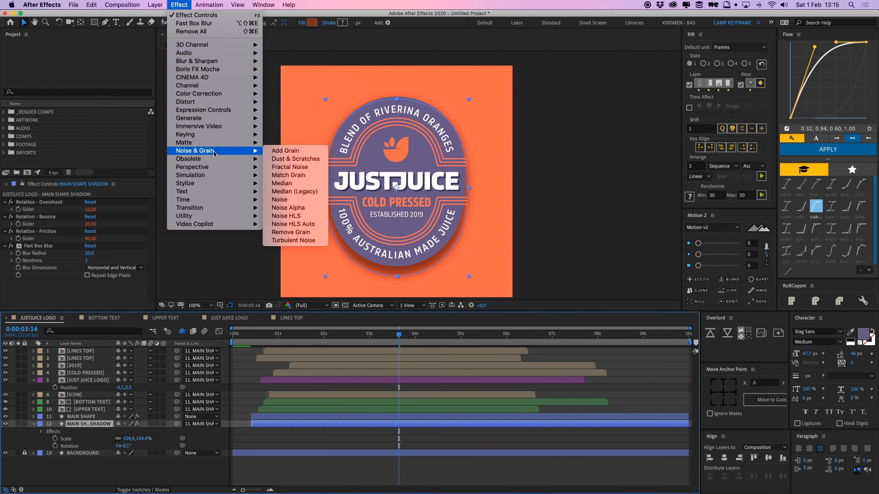
left_click(298, 209)
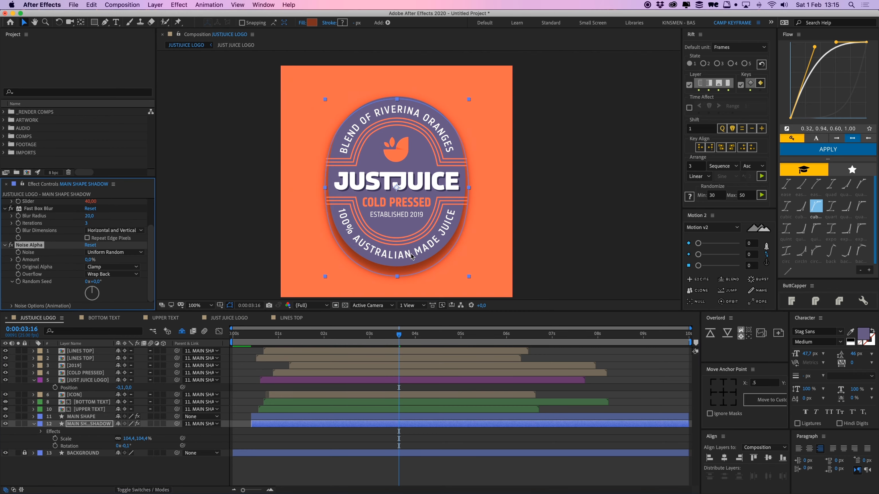
Set the shadow's Noise Alpha amount to 17% to give its soft edge a light grain.
key("period")
left_click_drag(408, 259, 408, 108)
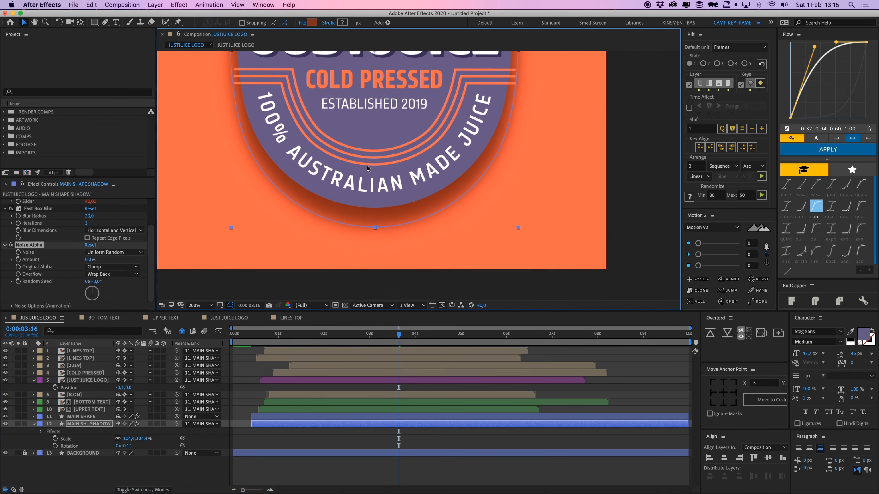
key("period")
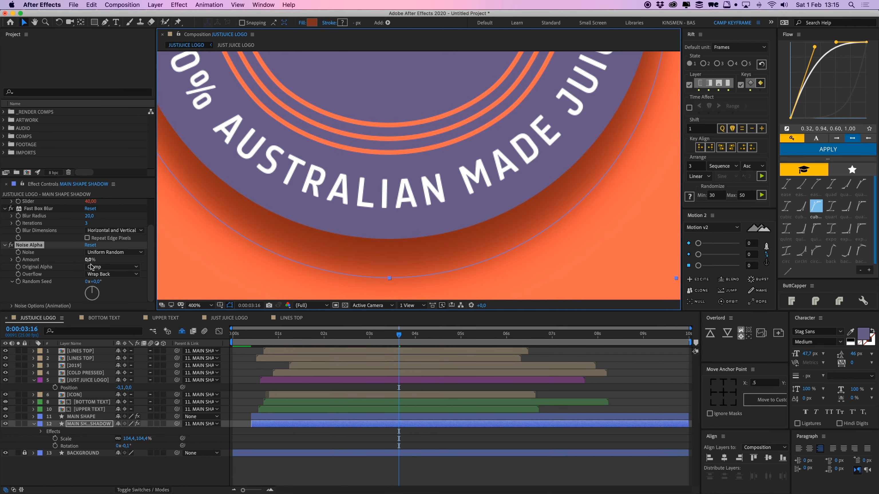
left_click_drag(89, 260, 99, 260)
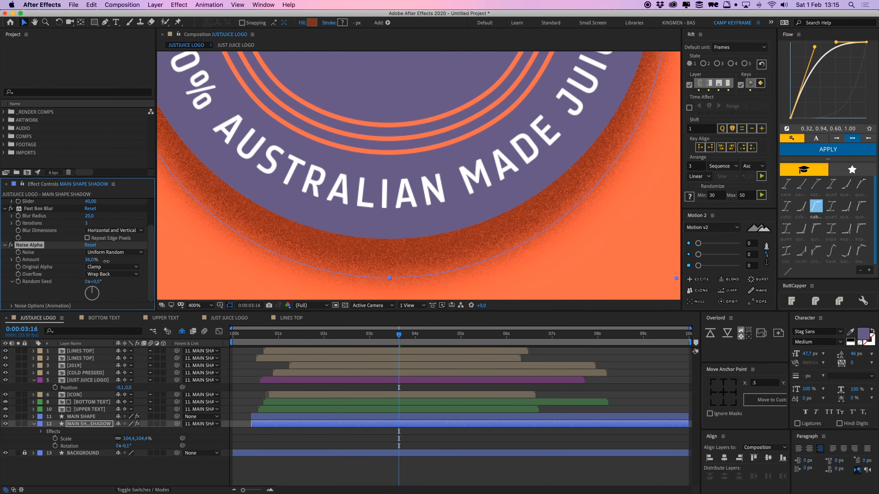
key("comma")
key("comma")
key("comma")
key("h")
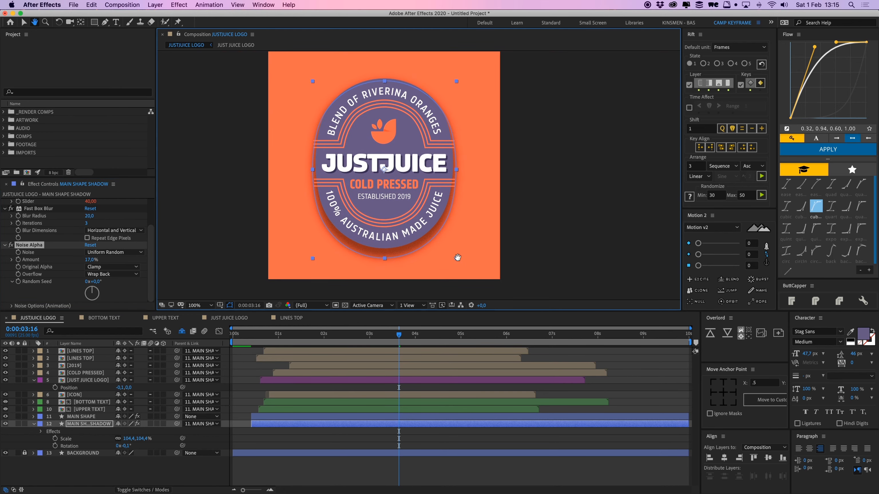
left_click(475, 425)
left_click_drag(493, 198, 477, 215)
left_click(545, 277)
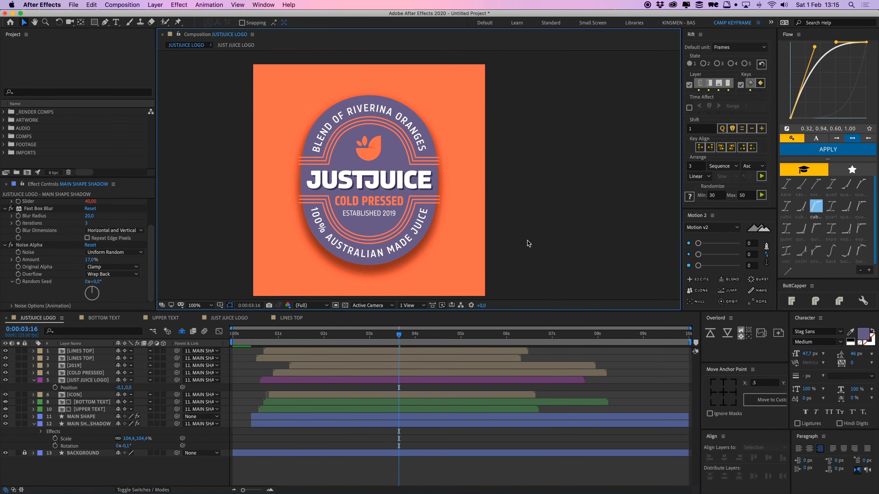
Increase the Fast Box Blur radius on MAIN SHAPE SHADOW to 29.
key("space")
left_click_drag(526, 256, 537, 244)
left_click(399, 264)
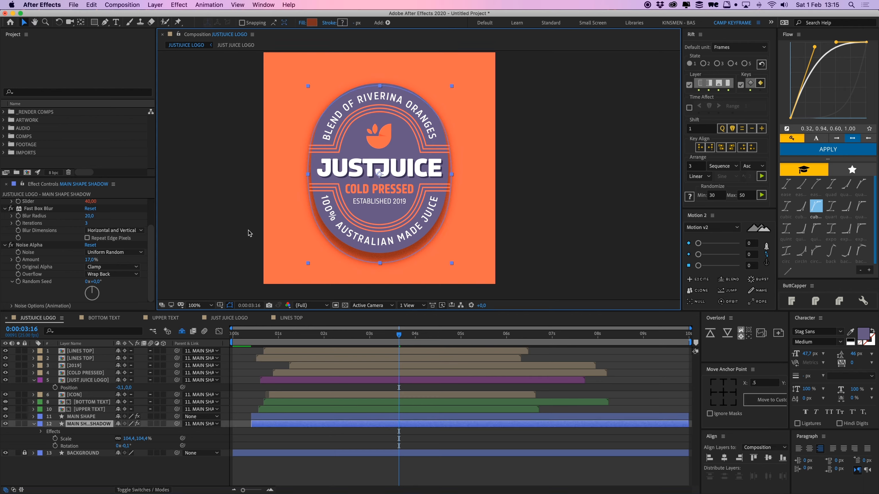
left_click(402, 451)
left_click(369, 423)
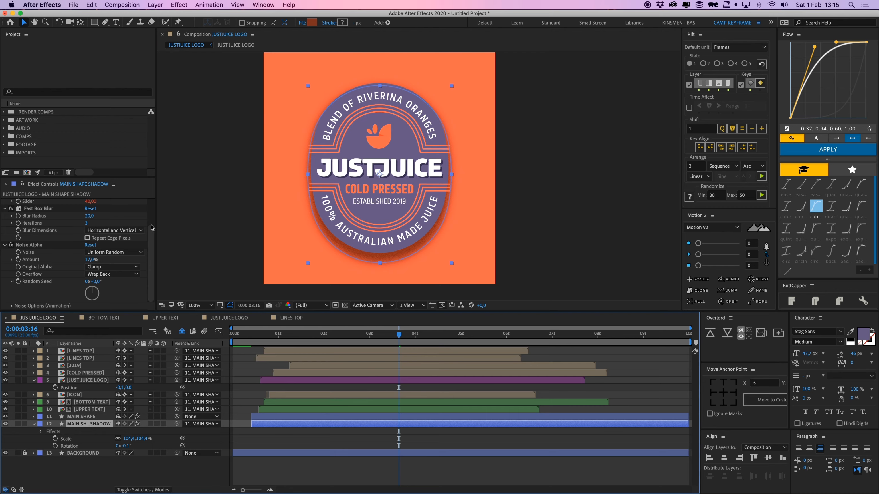
left_click_drag(89, 216, 94, 216)
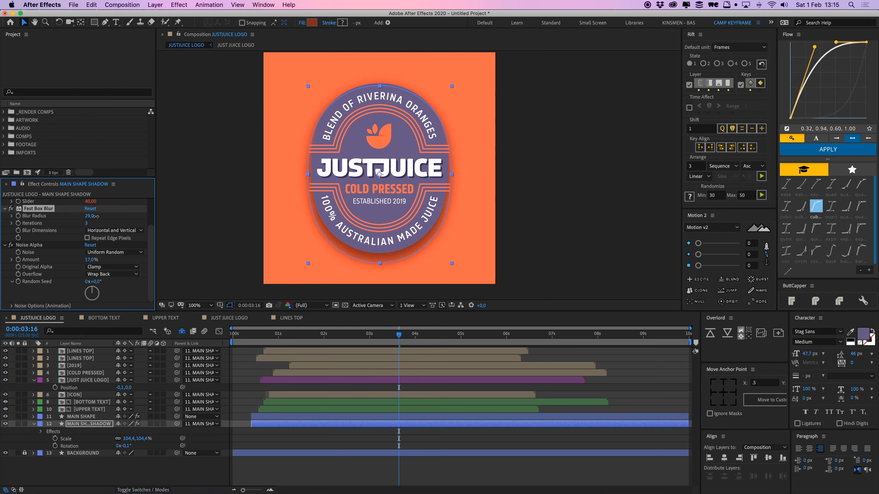
Lower the opacity of the MAIN SHAPE SHADOW layer to 81%.
left_click(288, 423)
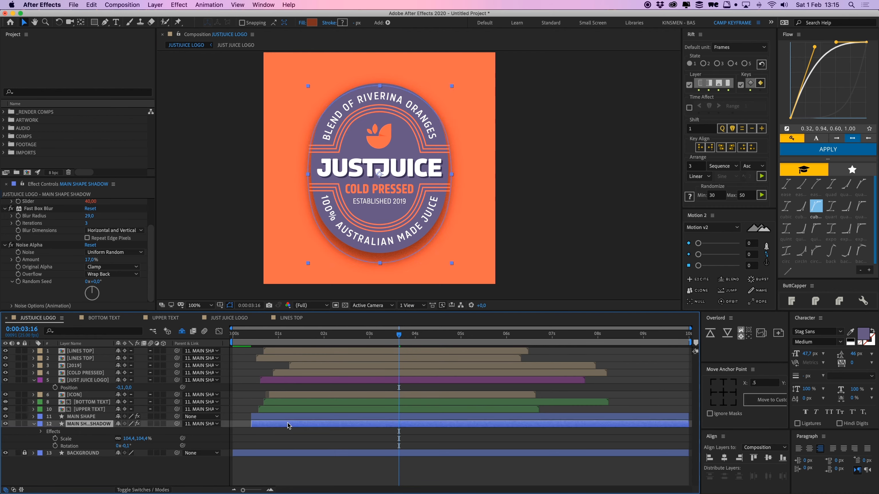
key("t")
left_click_drag(122, 431, 115, 432)
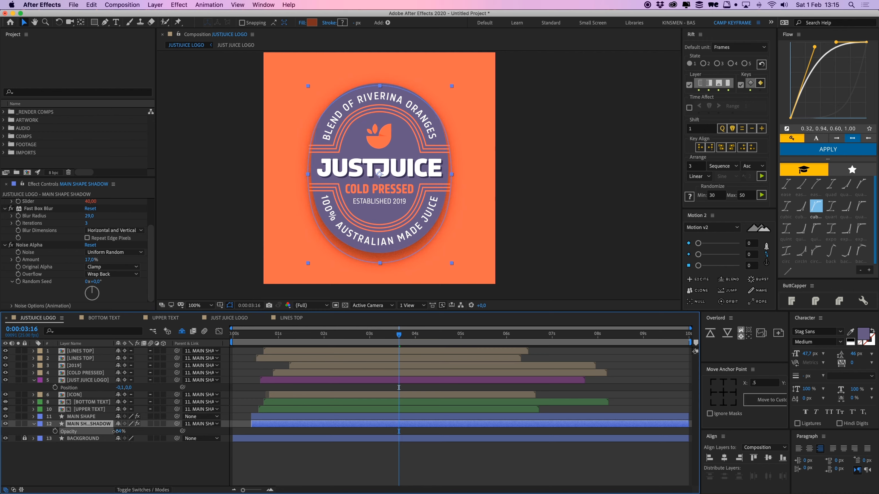
left_click(347, 477)
key("space")
mouse_move(561, 203)
left_mouse_down()
mouse_move(560, 219)
mouse_move(562, 209)
left_mouse_up()
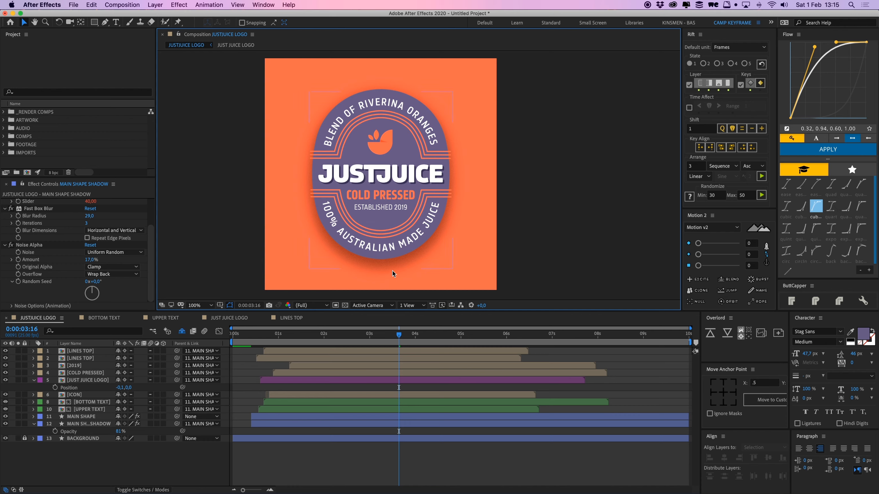
Collapse the open layer properties and compare the badge with the MAIN SHAPE SHADOW layer hidden and shown.
key("u")
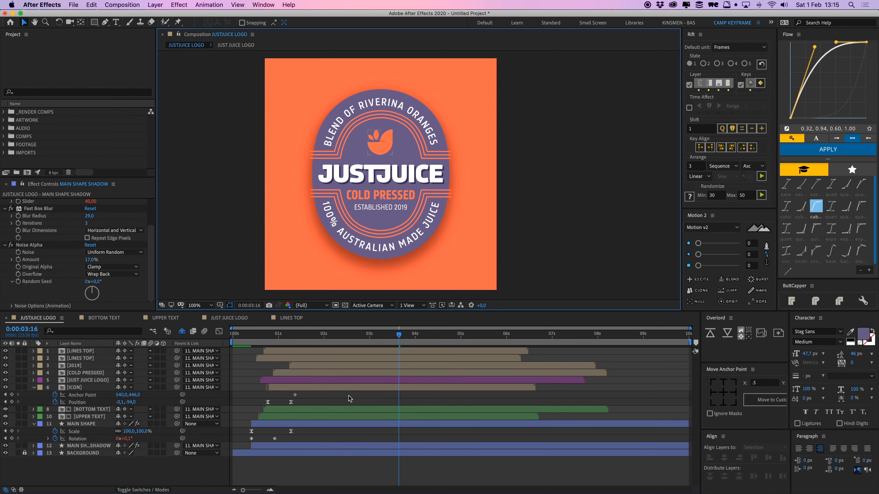
key("u")
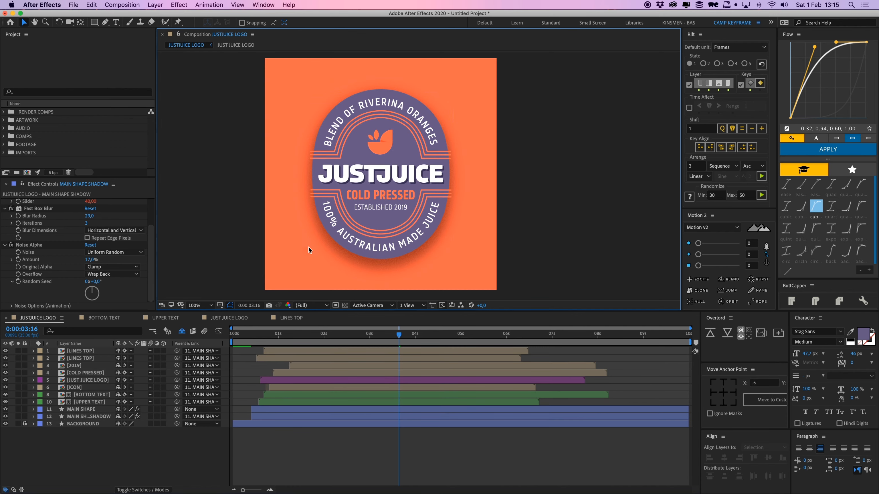
left_click(5, 417)
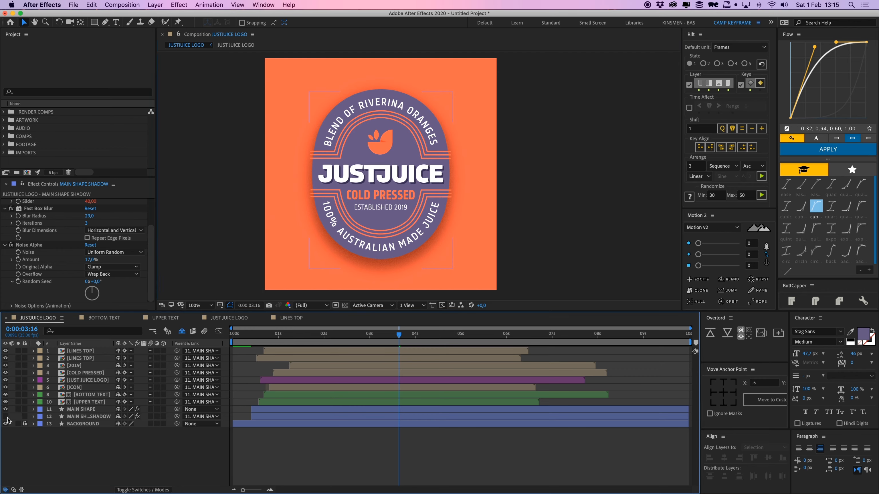
left_click(5, 417)
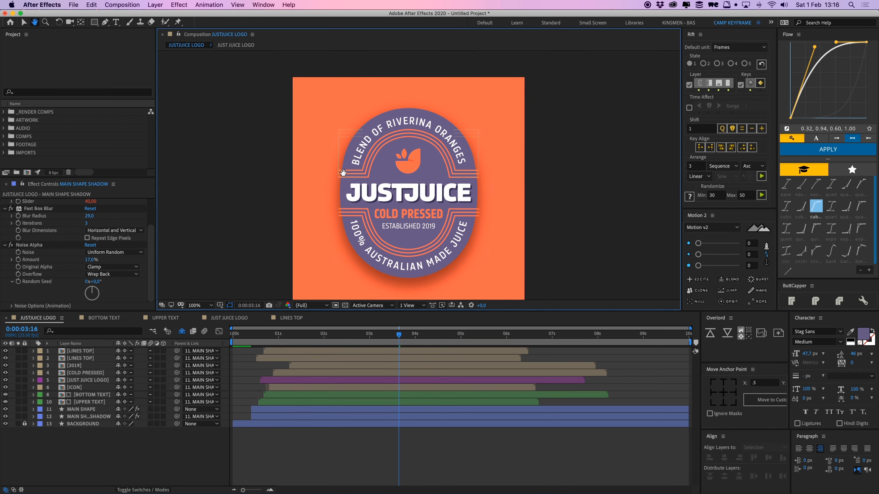
scroll(342, 172, "up", 2)
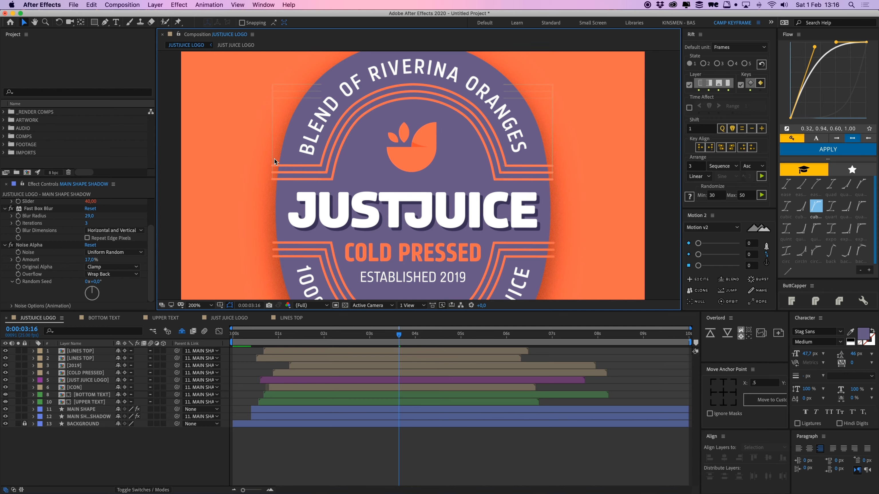
left_click(5, 417)
left_click(5, 416)
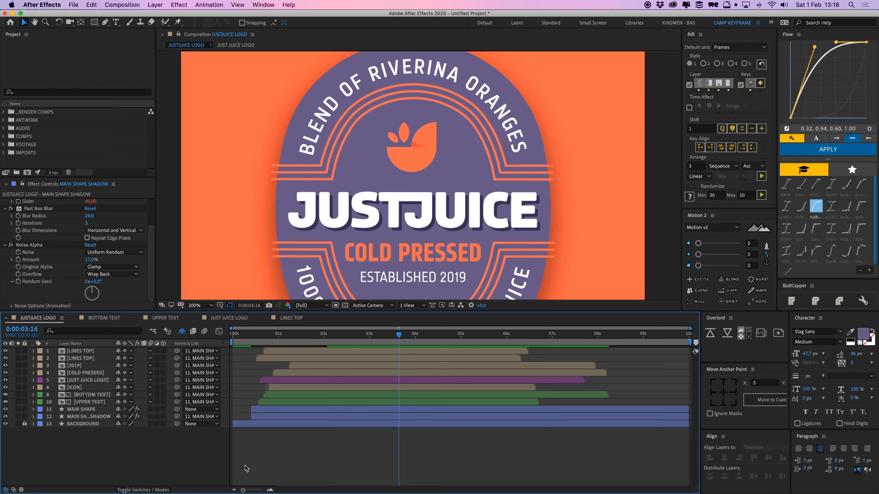
Duplicate the MAIN SHAPE layer, rename the copy LINES MATTE, and set its label colour to None.
left_click(96, 411)
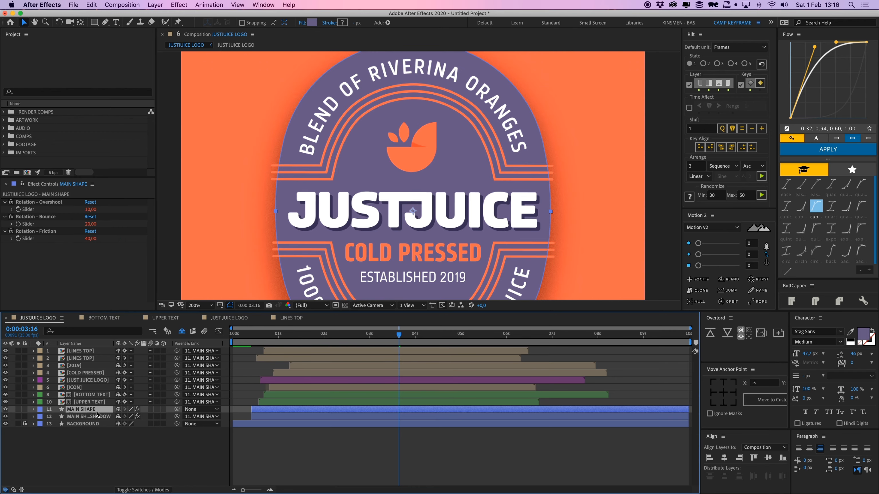
key("super+d")
key("super+bracketright")
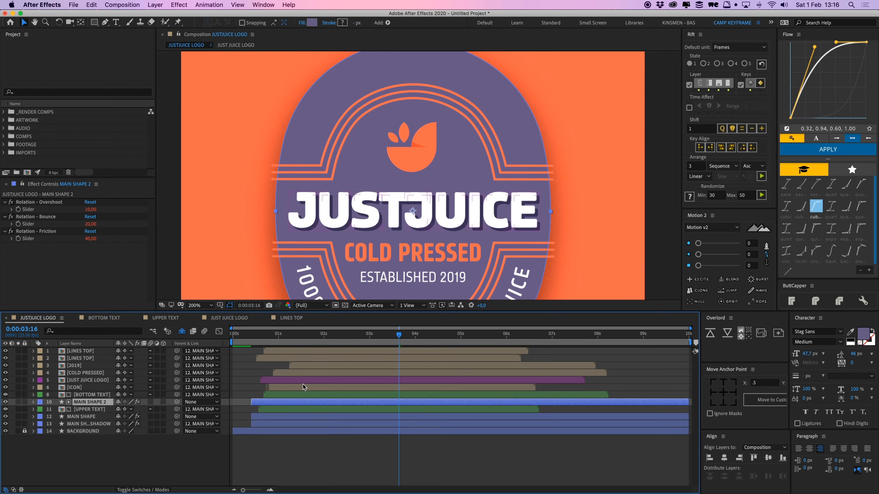
key("Return")
type("LINES MATTE")
key("Return")
left_click(52, 404)
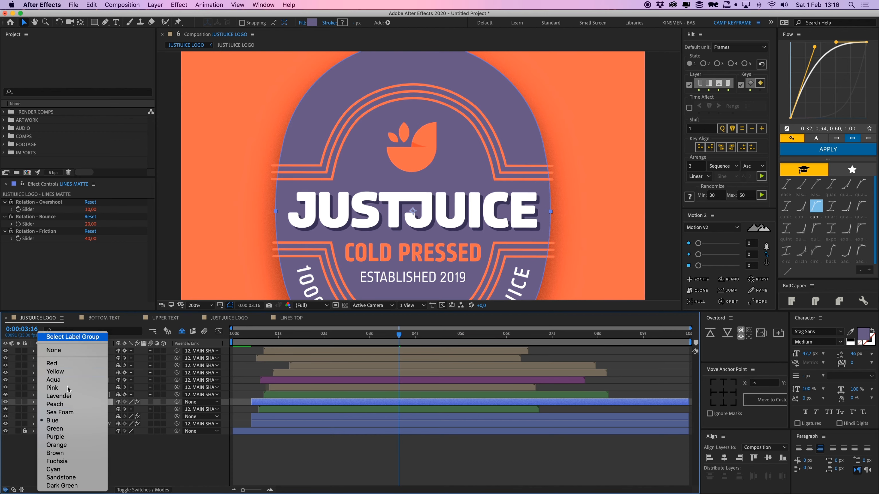
left_click(64, 354)
Move LINES MATTE directly above the second LINES TOP layer and place a duplicate of it above the first LINES TOP layer.
key("super+bracketright")
key("super+bracketright")
key("super+bracketright")
key("super+bracketright")
key("super+bracketright")
key("super+bracketright")
key("super+bracketright")
key("super+bracketright")
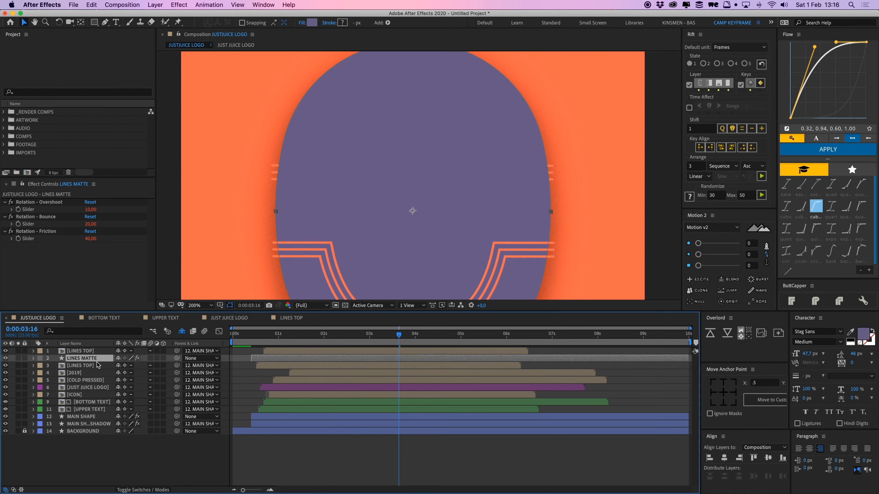
key("super+d")
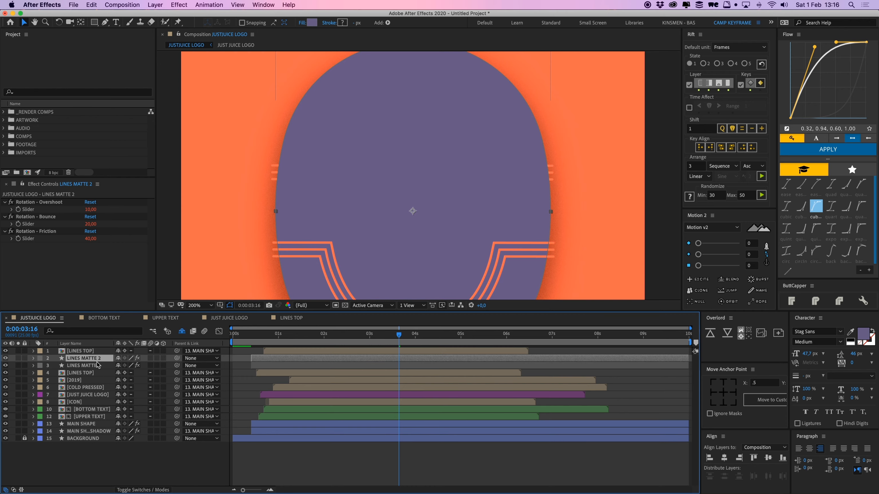
key("super+bracketright")
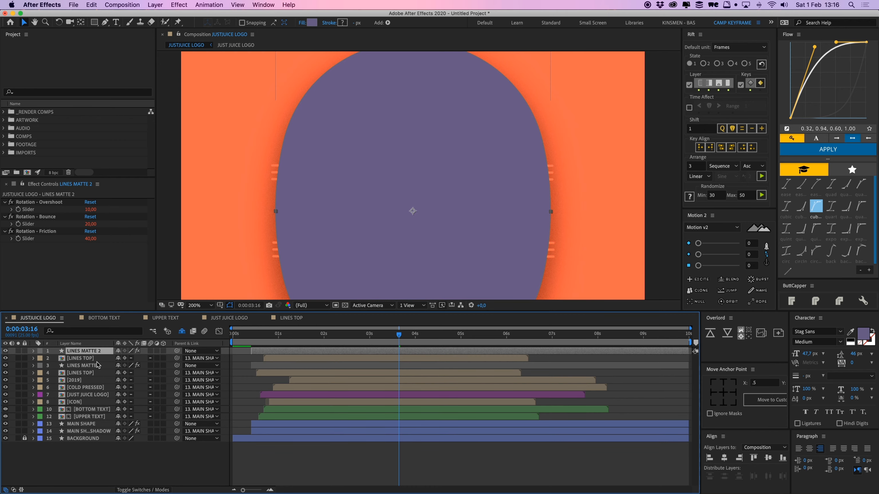
Set both LINES TOP layers to use the LINES MATTE layer directly above each as an Alpha Matte.
left_click(97, 359)
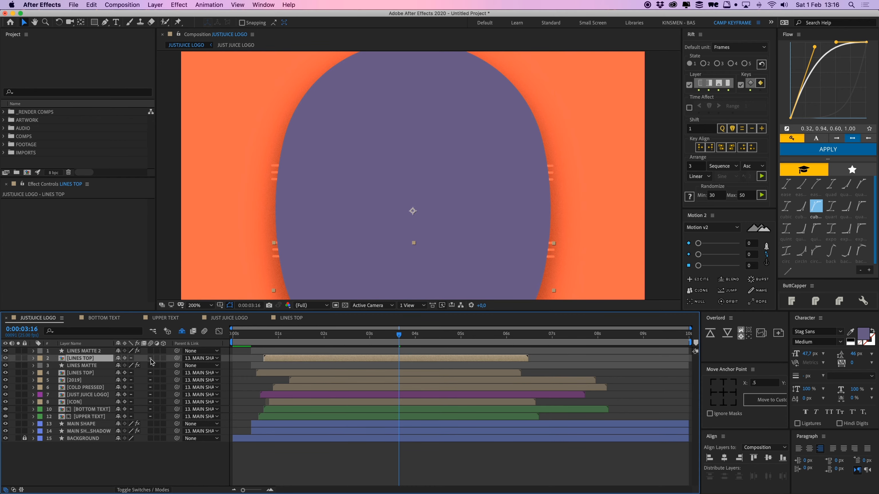
left_click(154, 490)
left_click(169, 358)
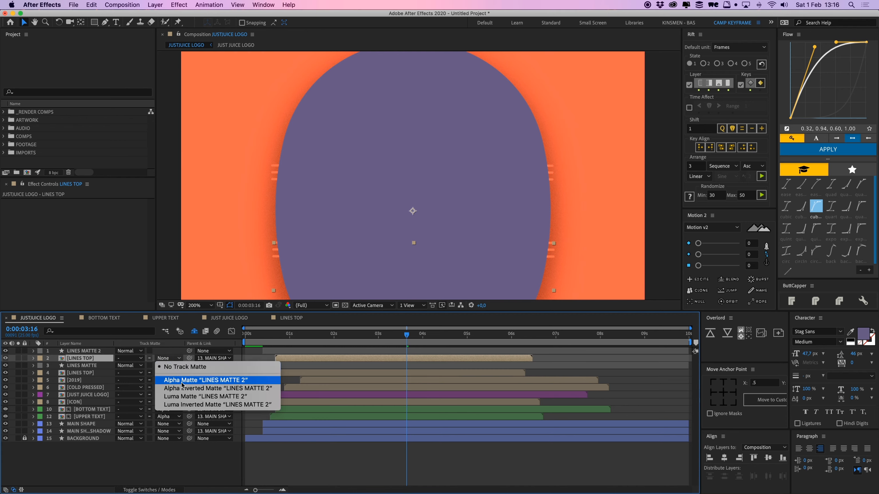
left_click(179, 381)
left_click(90, 374)
left_click(170, 373)
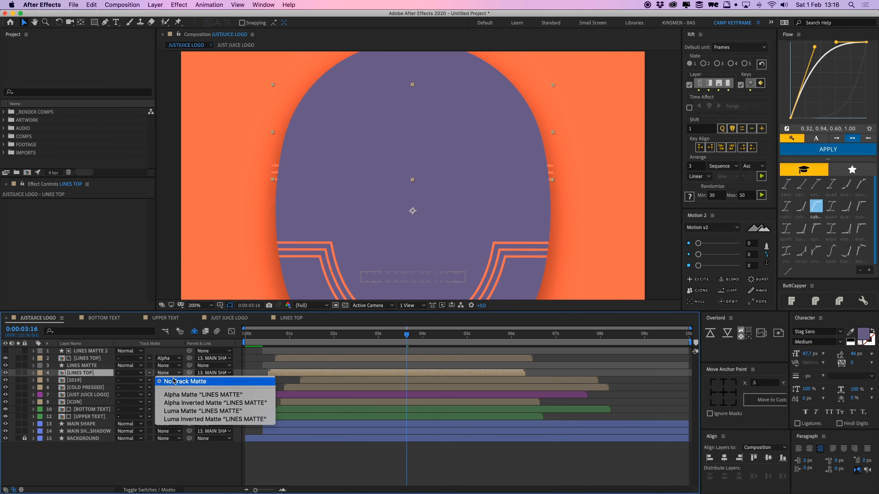
left_click(180, 395)
left_click(317, 455)
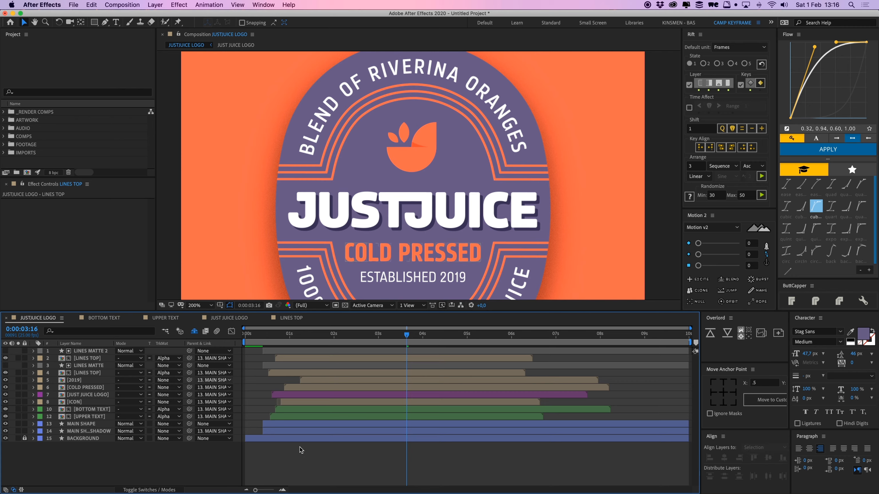
left_click(168, 490)
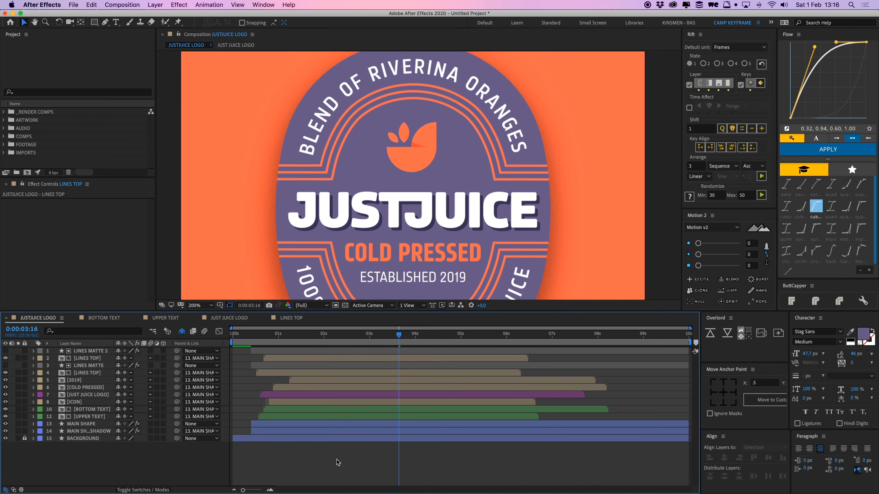
Delete all Scale and Rotation keyframes from the LINES MATTE and LINES MATTE 2 layers.
left_click_drag(398, 336, 433, 342)
left_click(92, 351)
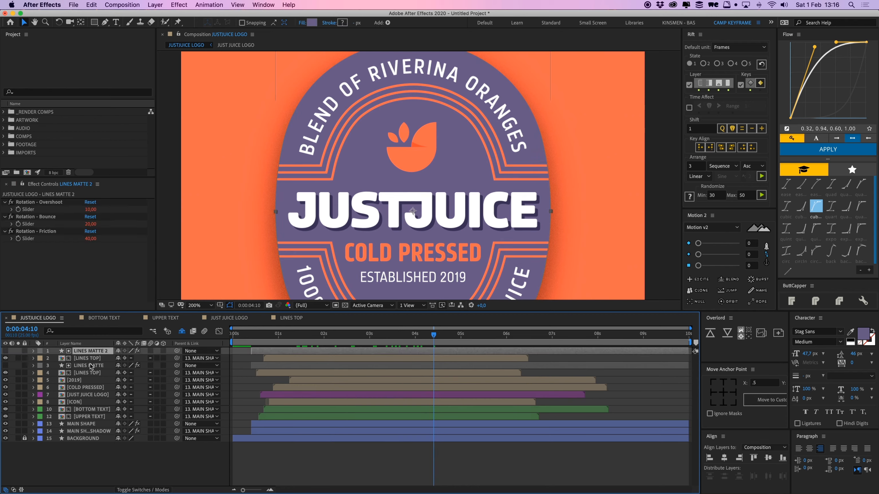
left_click(91, 365, "super")
key("u")
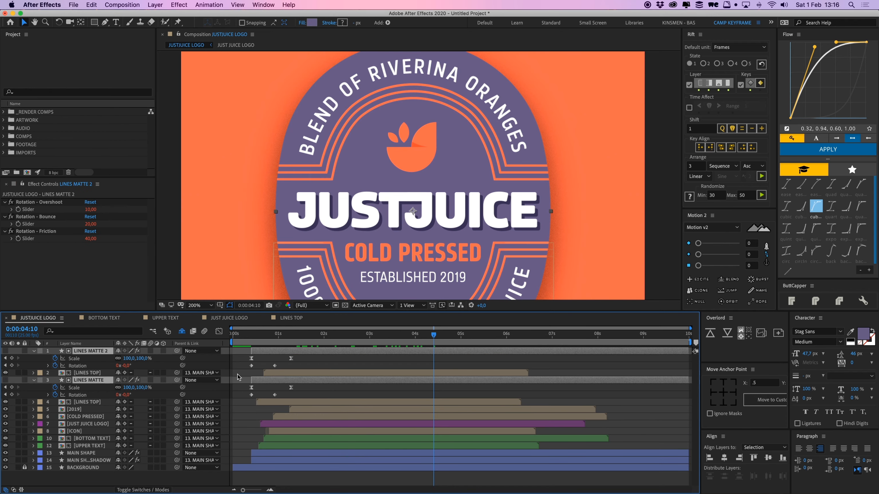
left_click_drag(305, 354, 240, 398)
key("Delete")
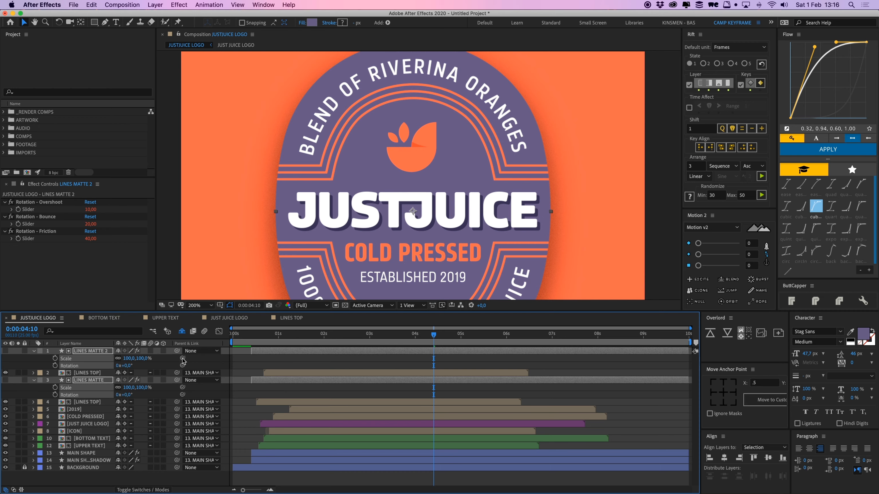
Parent both LINES MATTE layers to the MAIN SHAPE layer and collapse their open properties.
left_click(239, 362)
left_click(265, 352)
left_click(262, 380, "super")
left_click_drag(177, 381, 99, 455)
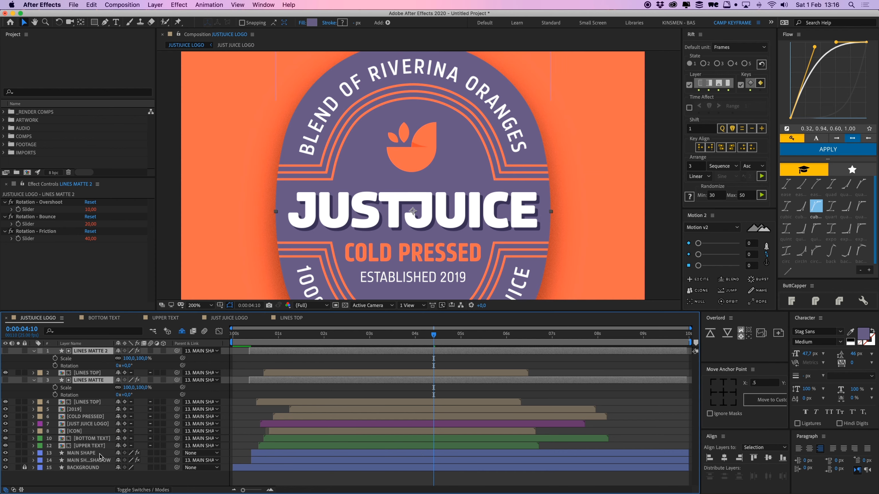
left_click(315, 453)
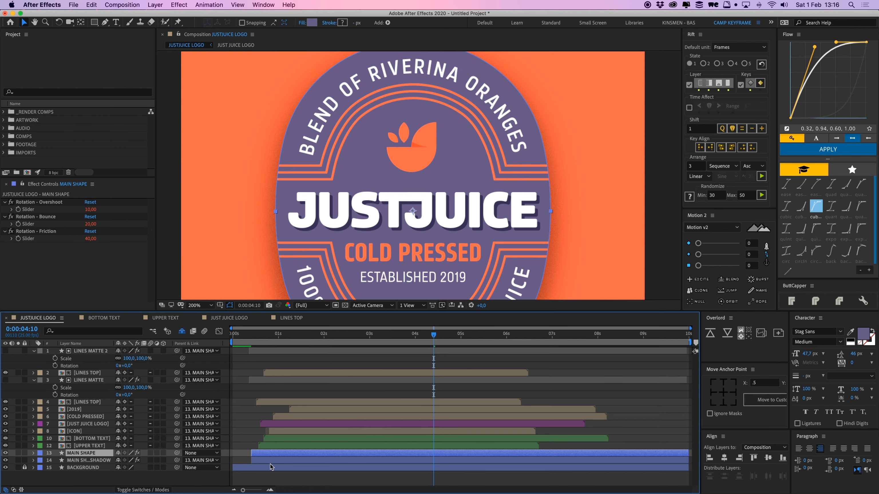
left_click(261, 381)
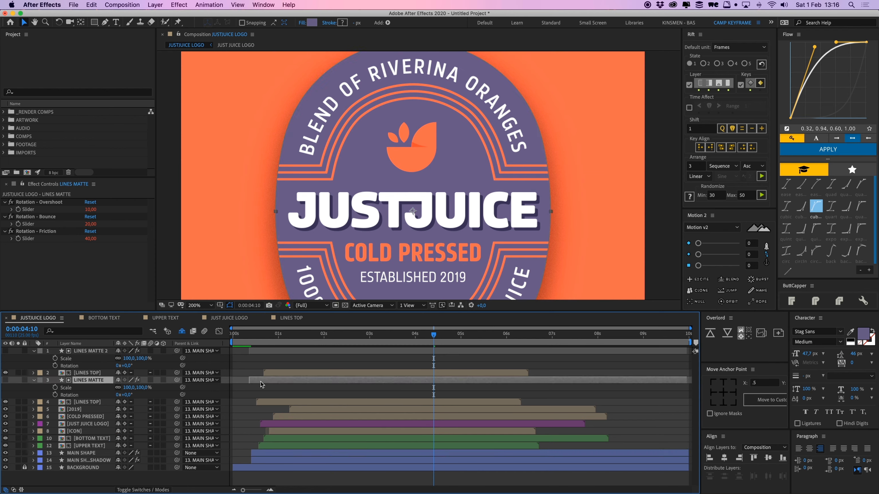
left_click(265, 352, "super")
left_click(280, 364)
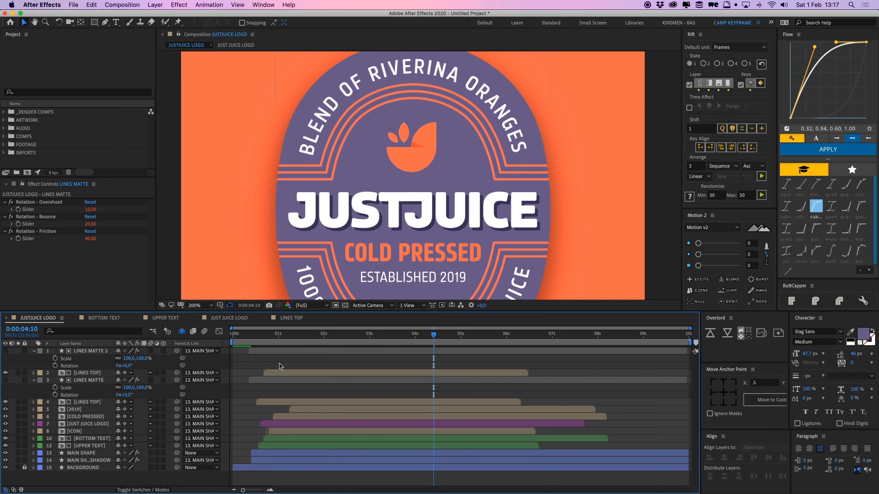
key("u")
Mark both LINES MATTE layers as shy so they are hidden in the timeline, and preview the animation from the start.
left_click(265, 425)
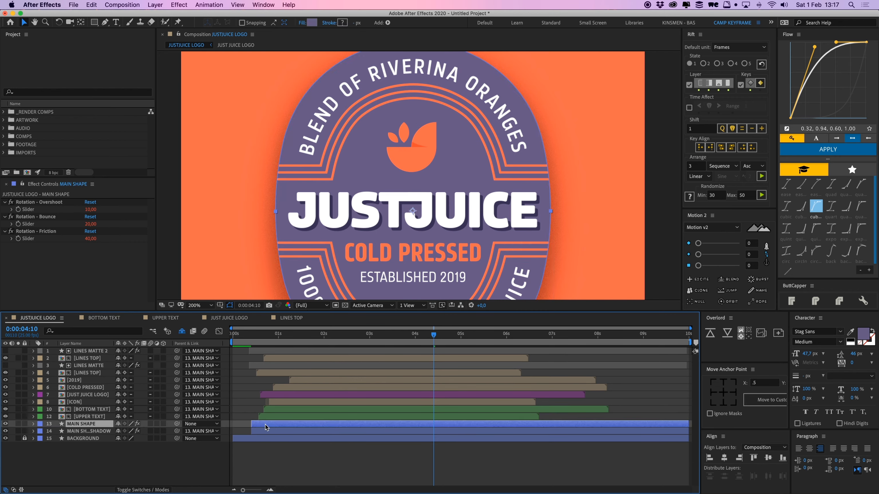
key("F2")
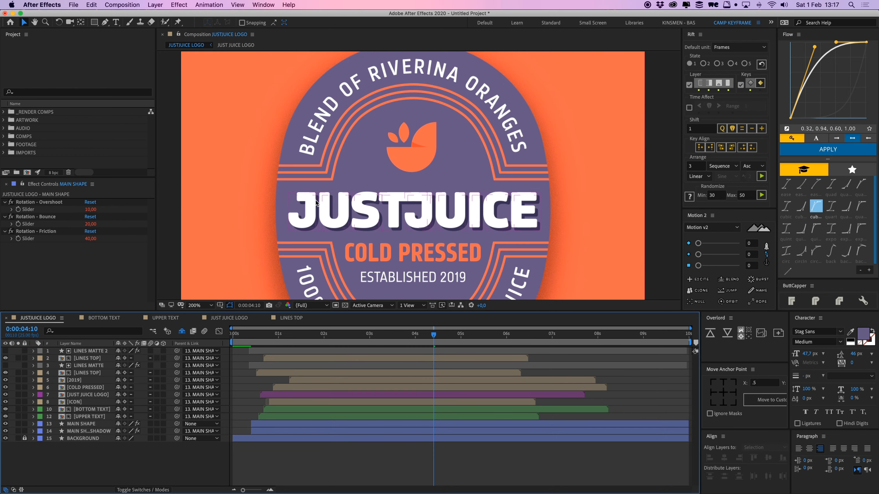
scroll(358, 163, "down", 2)
left_click(371, 373)
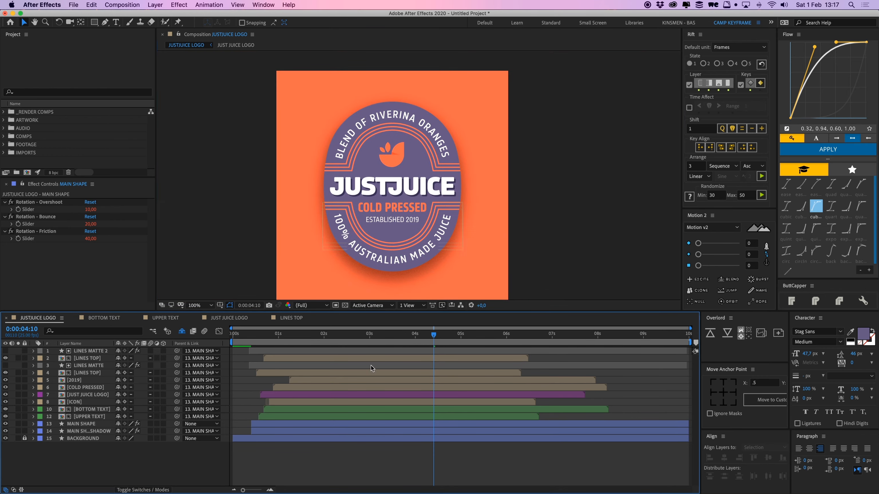
left_click(310, 352)
left_click(290, 368, "super")
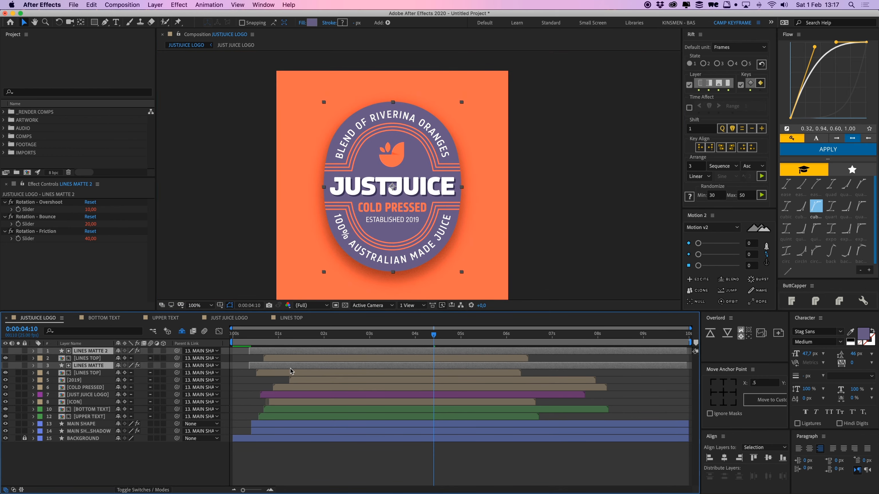
left_click(120, 352)
left_click(286, 446)
left_click_drag(373, 335, 223, 341)
key("space")
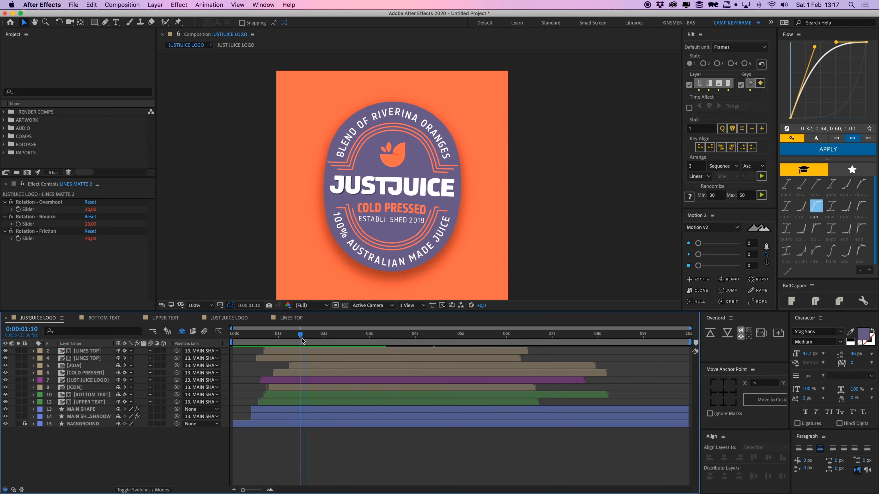
Keyframe the MAIN SHAPE SHADOW layer's Opacity from 0% at 0:00:00:11 to 81% at about one second.
left_click_drag(301, 338, 275, 343)
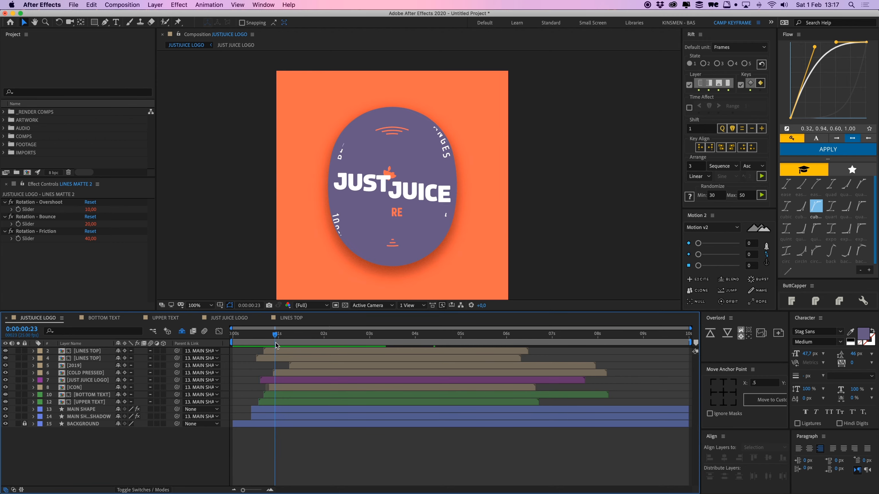
left_click(91, 417)
key("t")
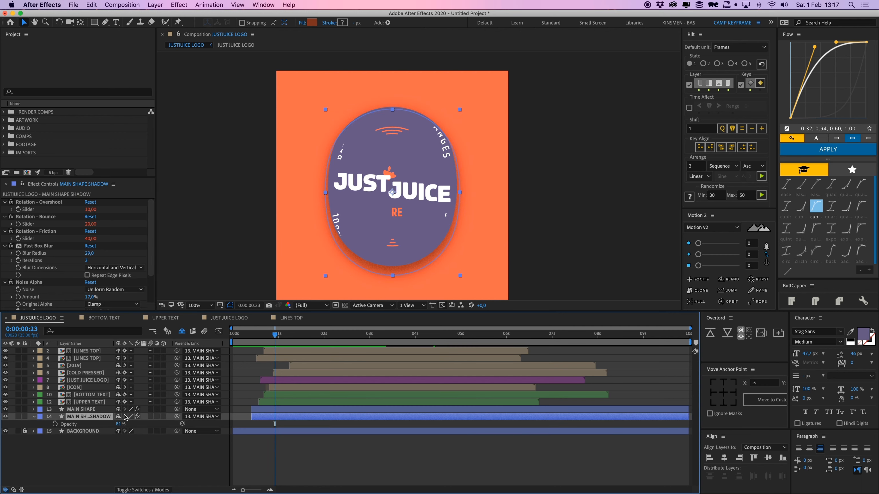
left_click(55, 424)
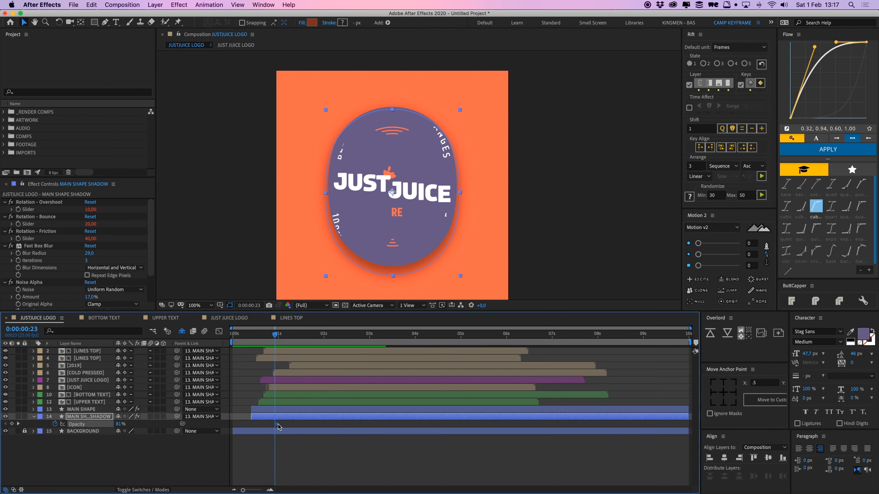
left_click(256, 334)
left_click_drag(261, 336, 254, 336)
left_click_drag(120, 424, 74, 440)
left_click(234, 455)
Preview the shadow's fade-in and examine its grain up close along the lower edge of the badge.
key("space")
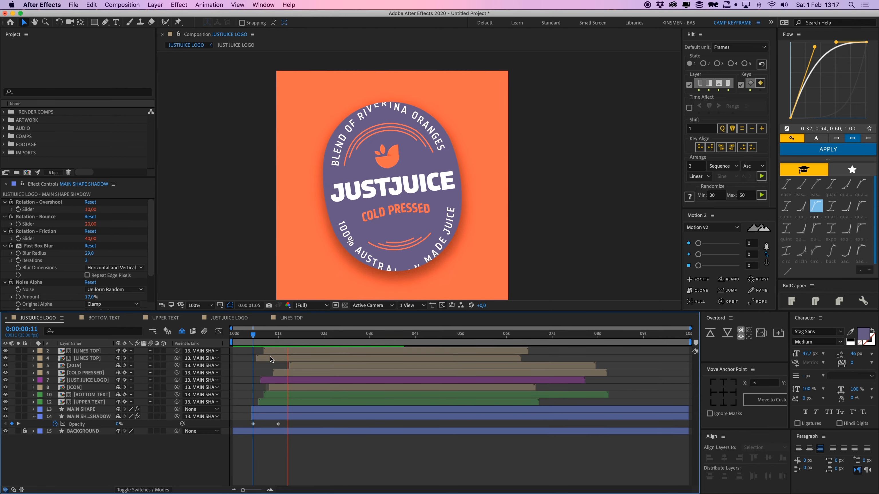
key("space")
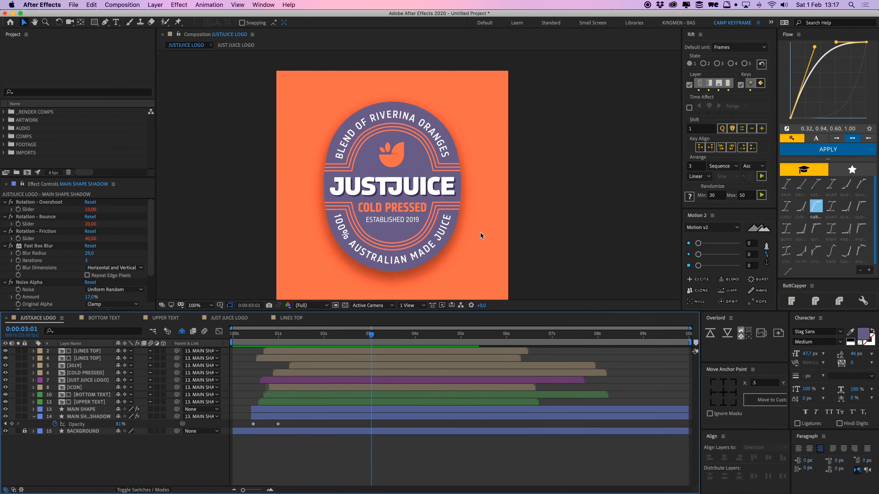
key("period")
left_click_drag(481, 233, 481, 156)
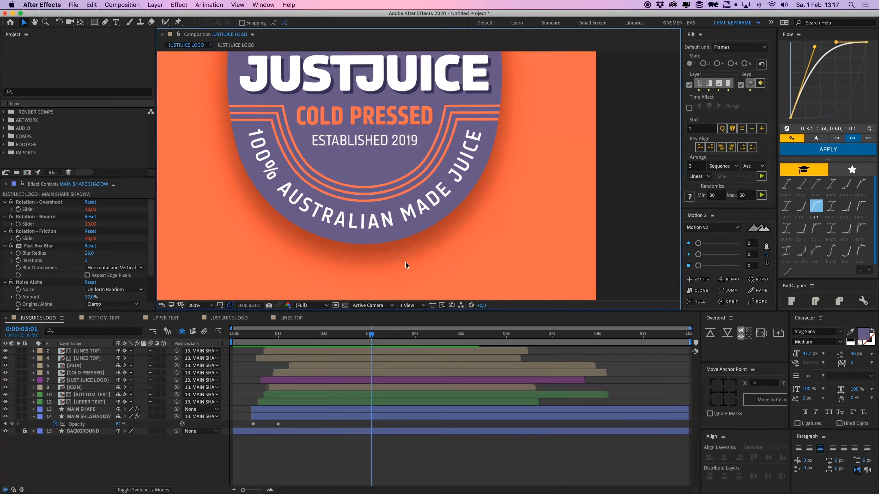
left_click(266, 419)
left_click(530, 322)
key("space")
Expand the Noise Alpha effect of the MAIN SHAPE SHADOW layer and enable an expression on its Random Seed.
left_click(272, 417)
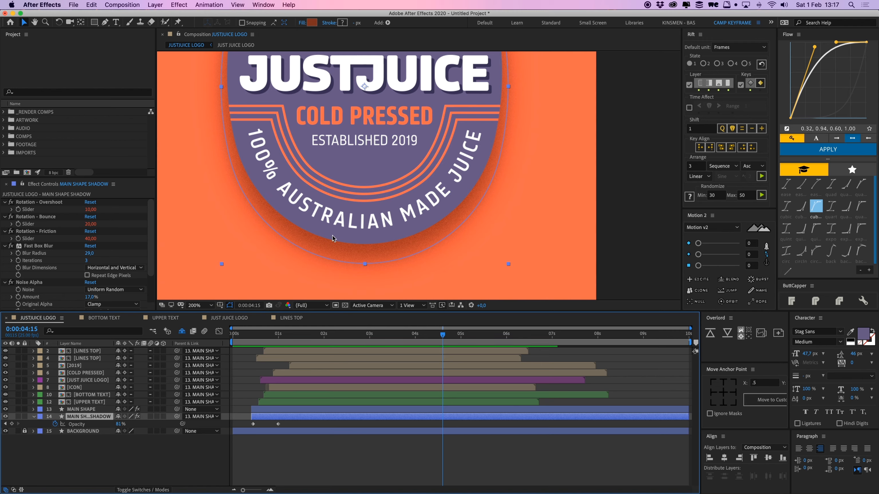
left_click(34, 418)
left_click(33, 417)
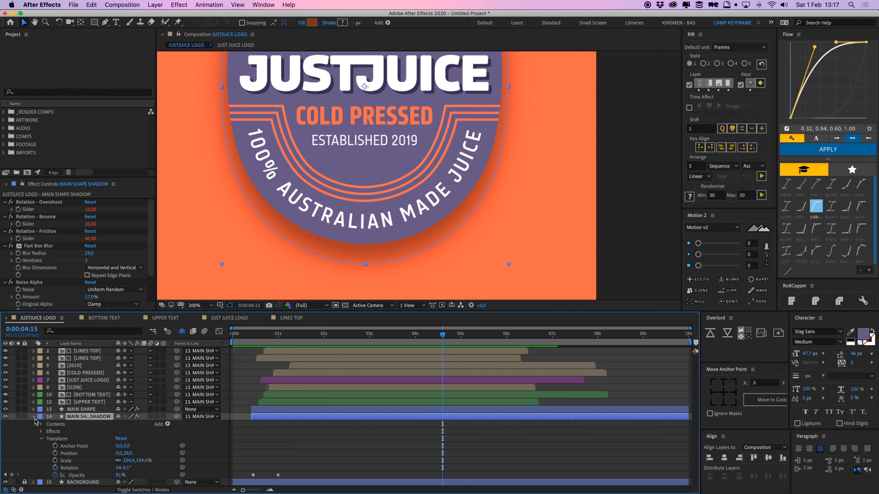
left_click(41, 439)
left_click(41, 431)
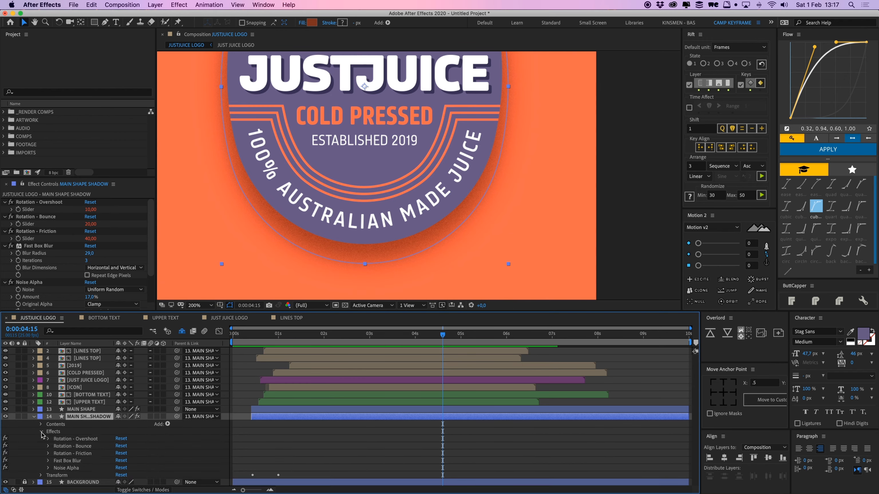
left_click(49, 468)
scroll(77, 470, "down", 5)
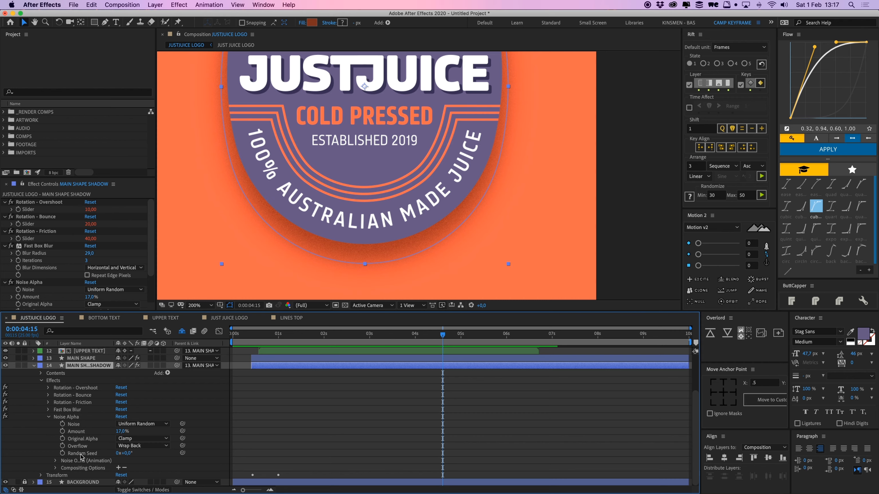
left_click(63, 454, "alt")
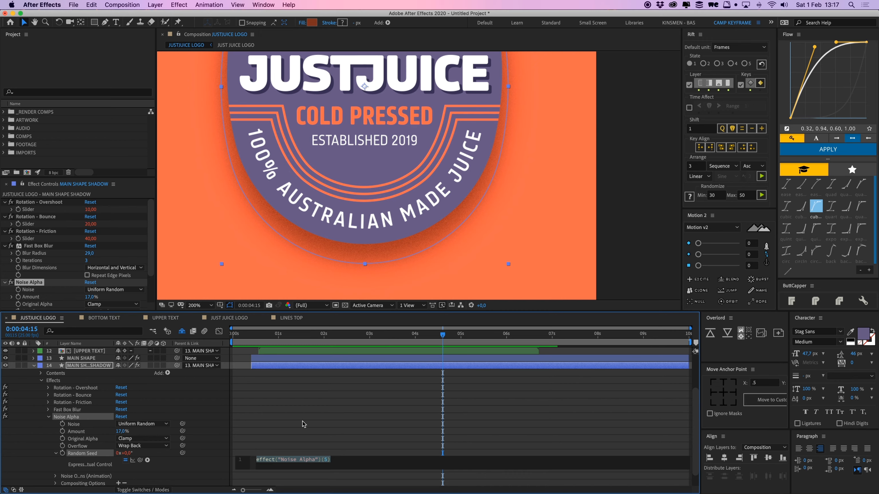
type("Ppost")
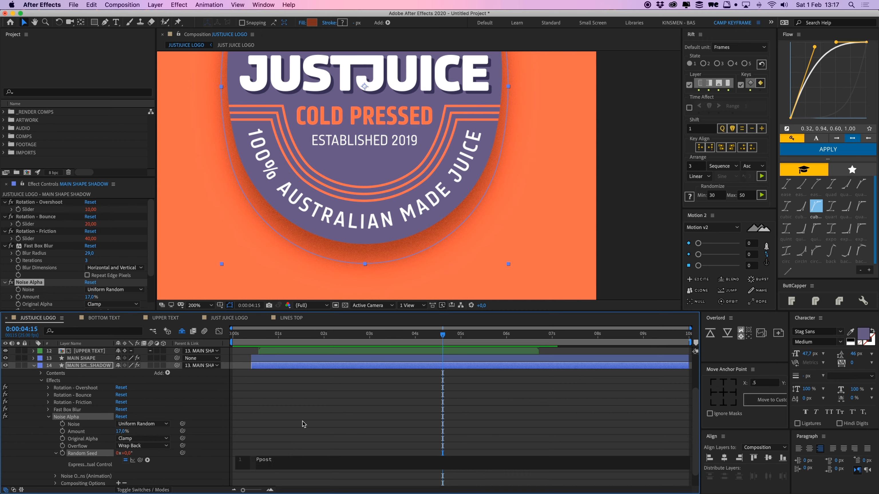
key("BackSpace")
key("BackSpace")
key("BackSpace")
key("BackSpace")
key("BackSpace")
Set the Random Seed expression to posterizeTime(6) on the first line and time*750 on the second.
type("Pos")
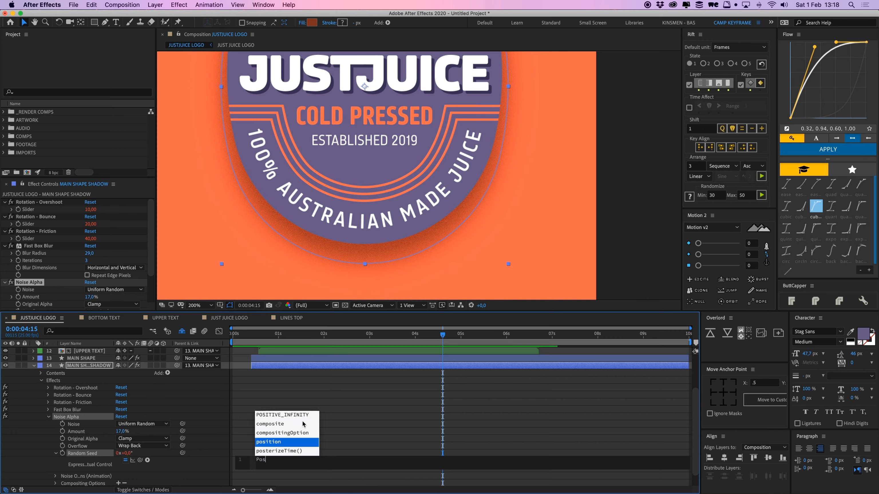
key("Down")
key("Return")
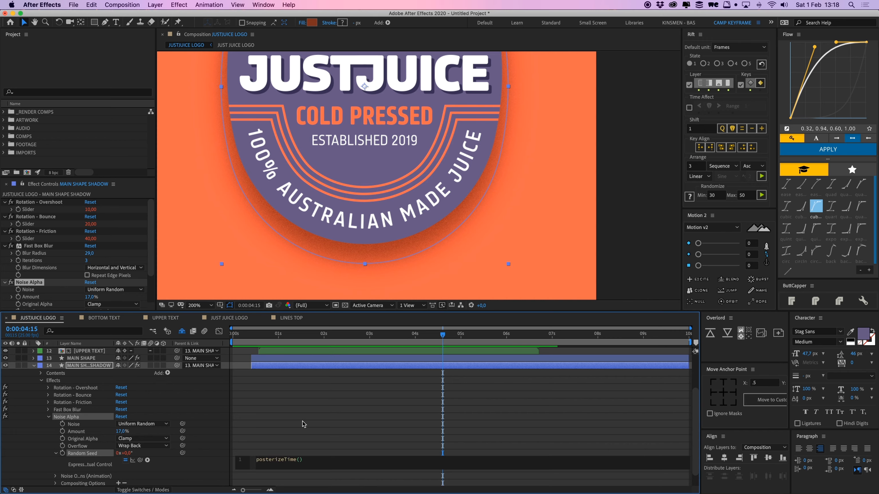
type("6")
key("Right")
type("time")
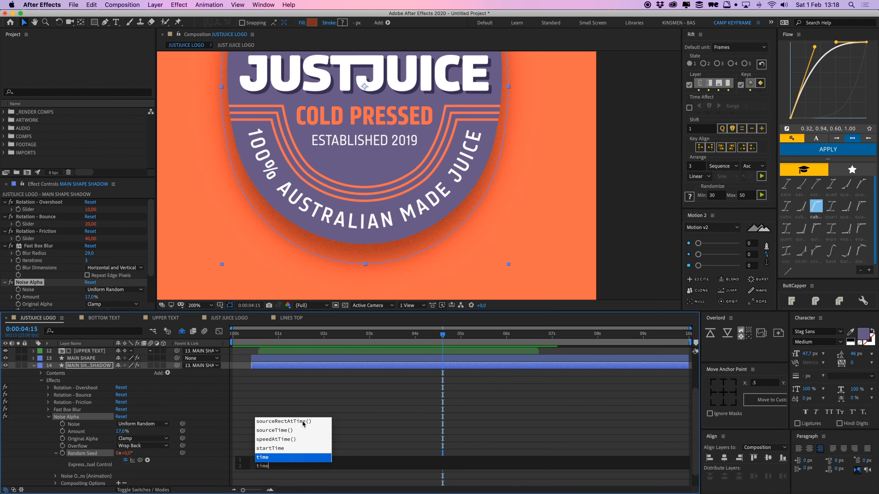
type("*")
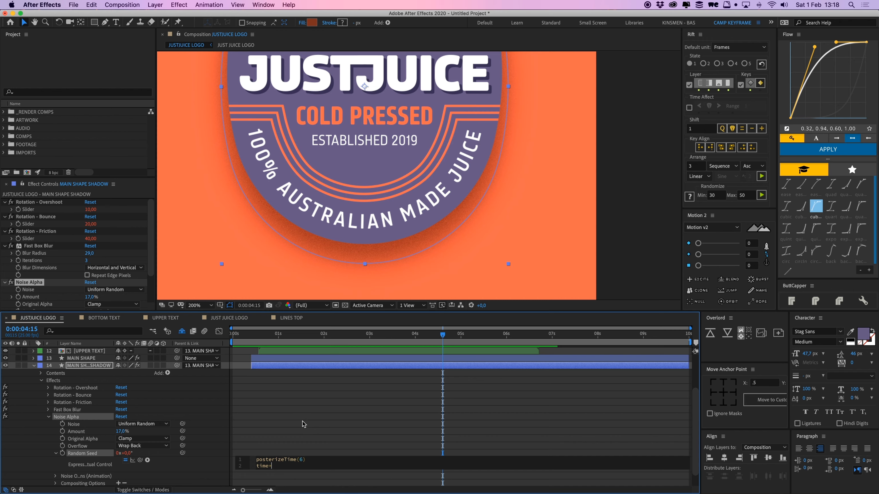
type("750")
left_click(302, 421)
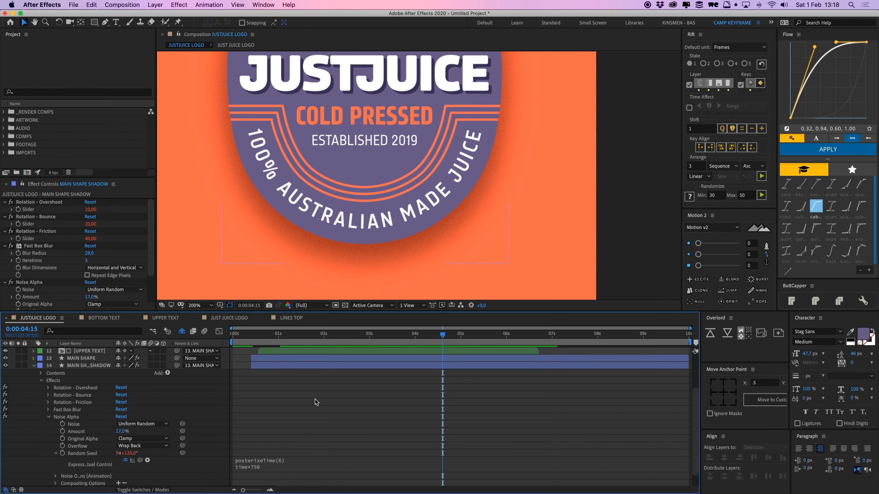
Play back the animated shadow grain and collapse all layer properties in the timeline.
key("space")
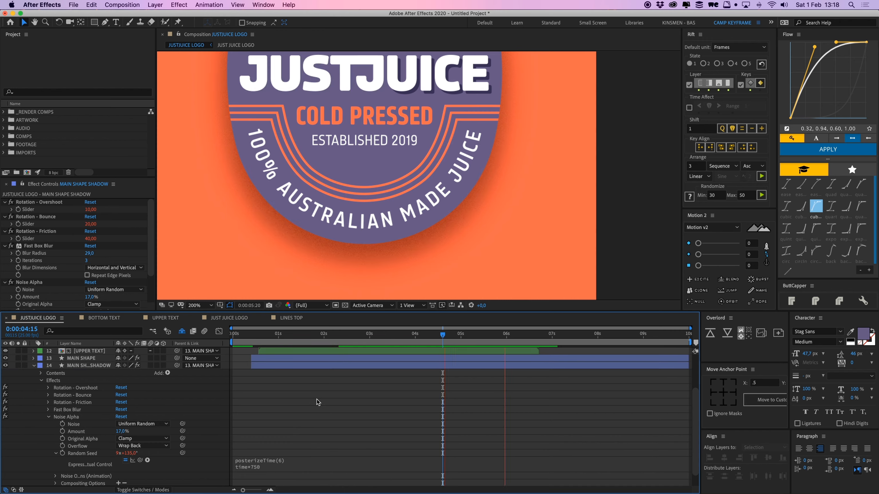
key("space")
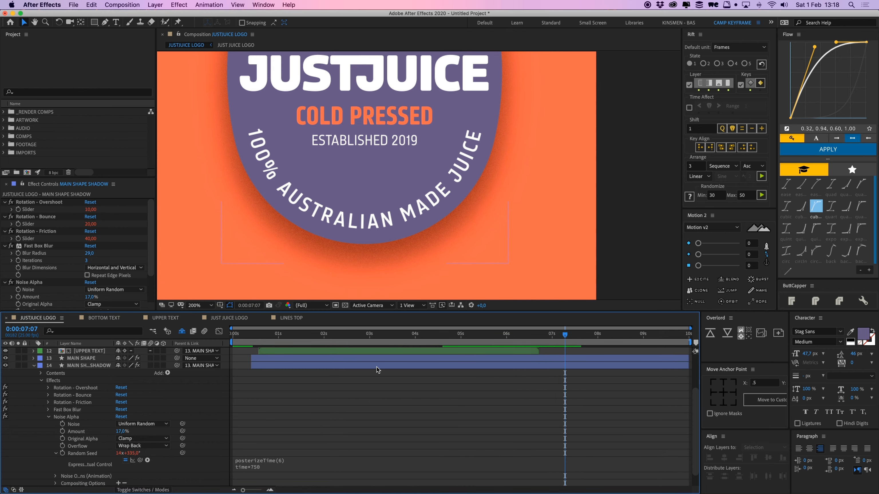
key("comma")
scroll(387, 384, "up", 5)
key("u")
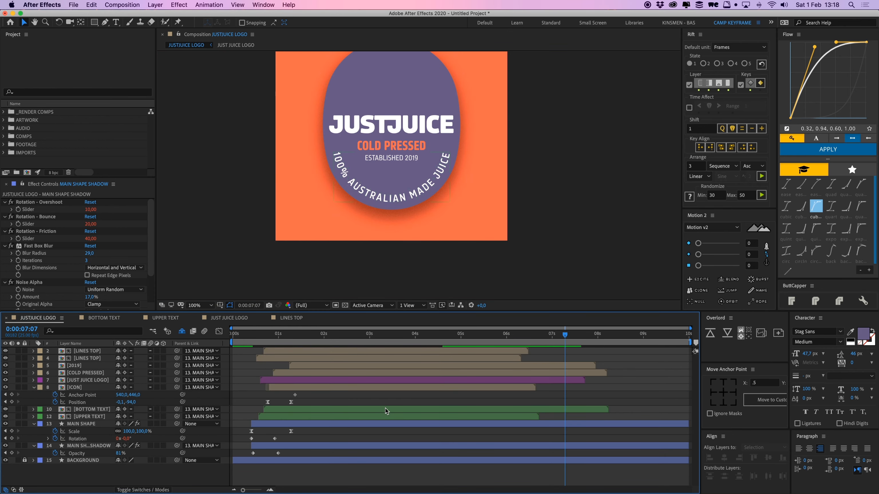
key("u")
Open the LINES TOP precomposition and extend its duration to about 20 seconds in the composition settings.
left_click_drag(443, 338, 507, 352)
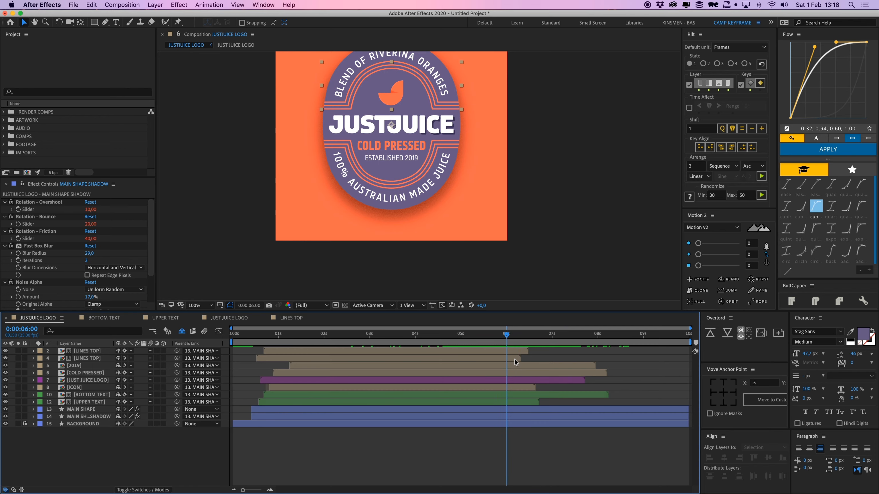
double_click(515, 360)
left_click(290, 271)
left_click(123, 5)
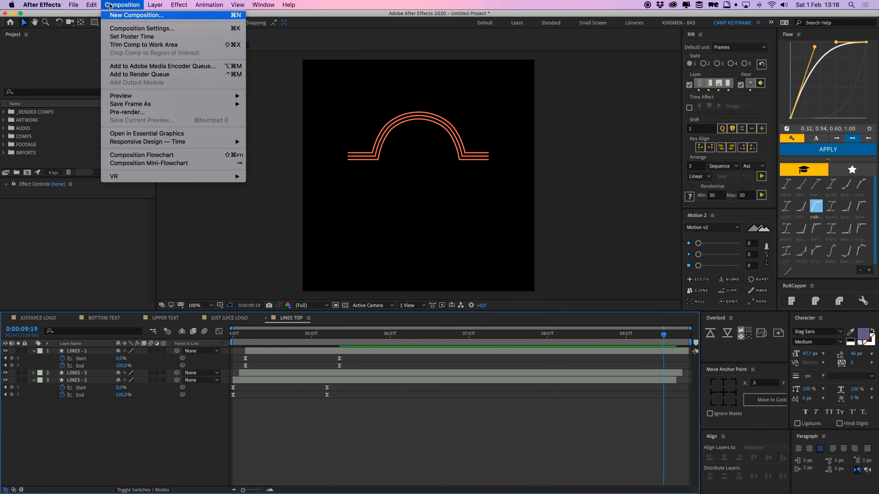
left_click(145, 29)
left_click(494, 347)
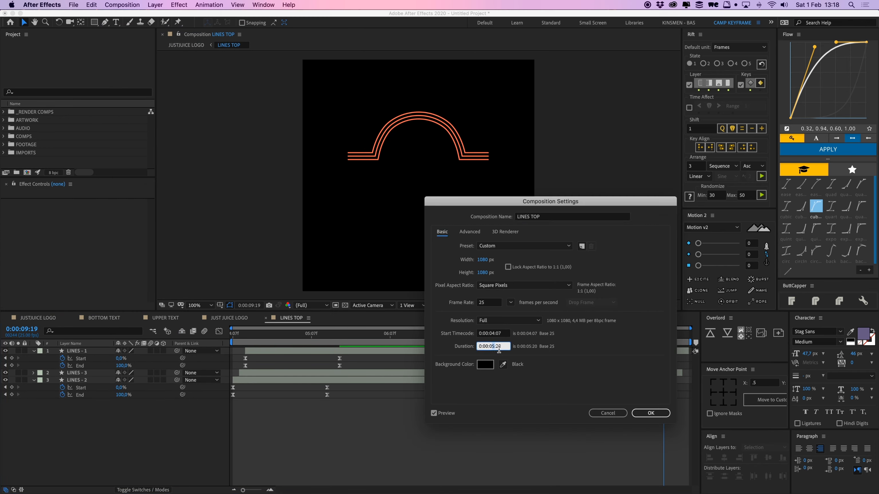
key("Return")
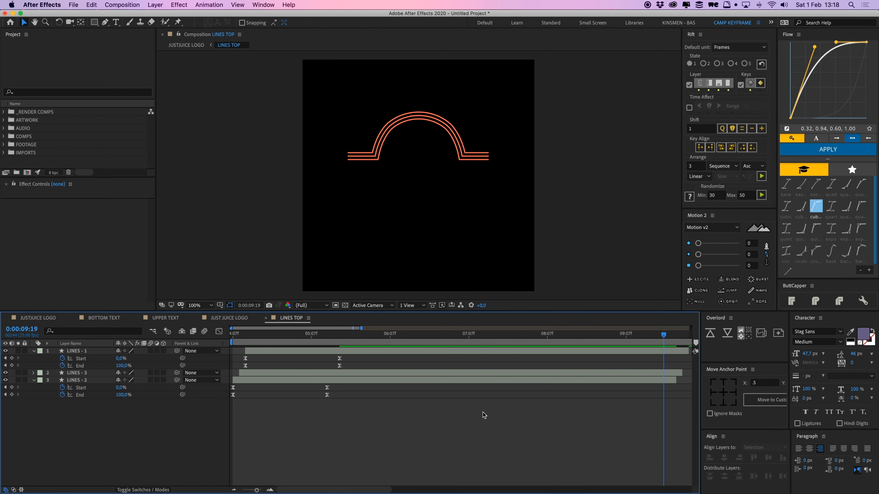
Extend all three LINES layers to the end of the lengthened composition and close the open precompositions.
key("semicolon")
key("super+a")
left_click_drag(357, 373, 691, 375)
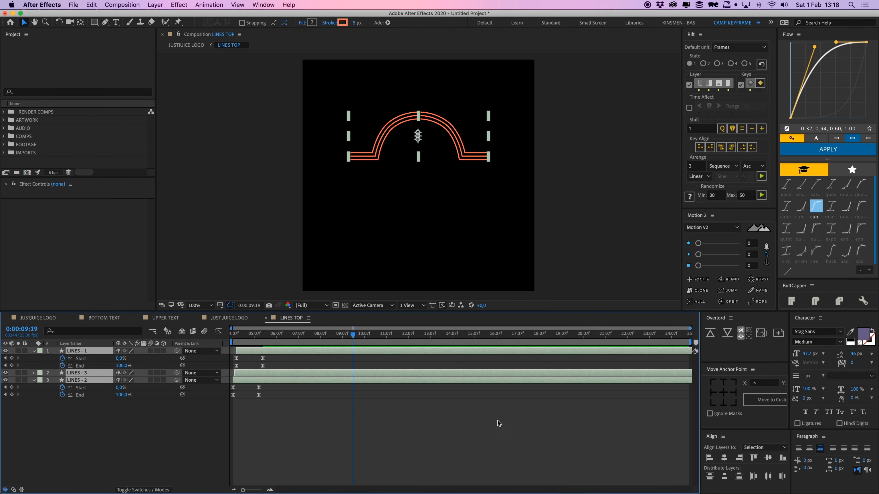
left_click(525, 420)
key("super+w")
key("super+w")
key("super+w")
key("super+w")
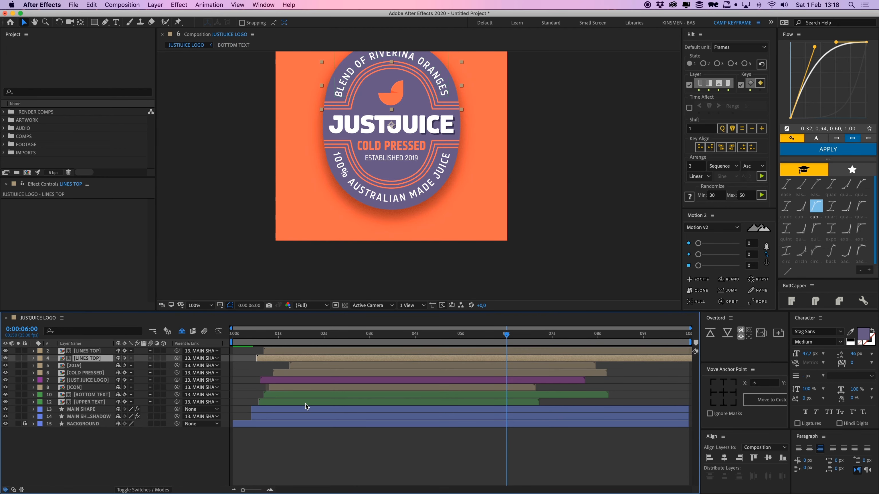
Open the 2019 precomposition and set its duration to 0:00:20:18.
double_click(550, 368)
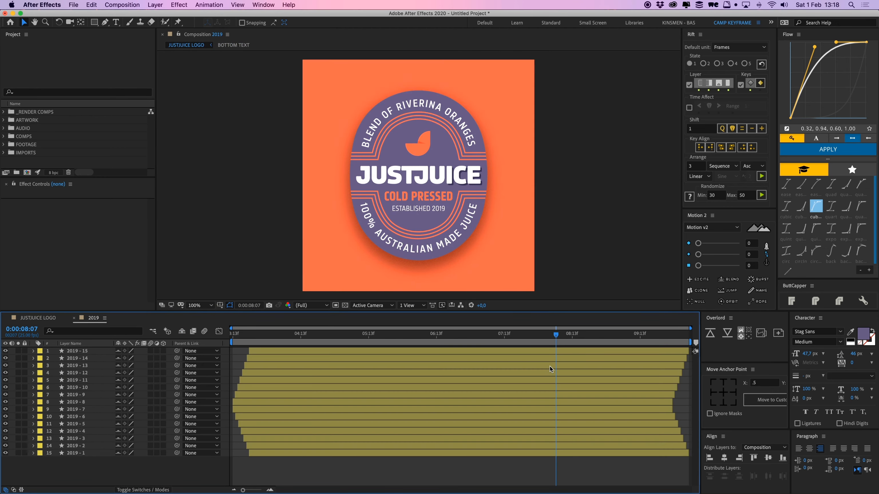
left_click(123, 5)
left_click(141, 29)
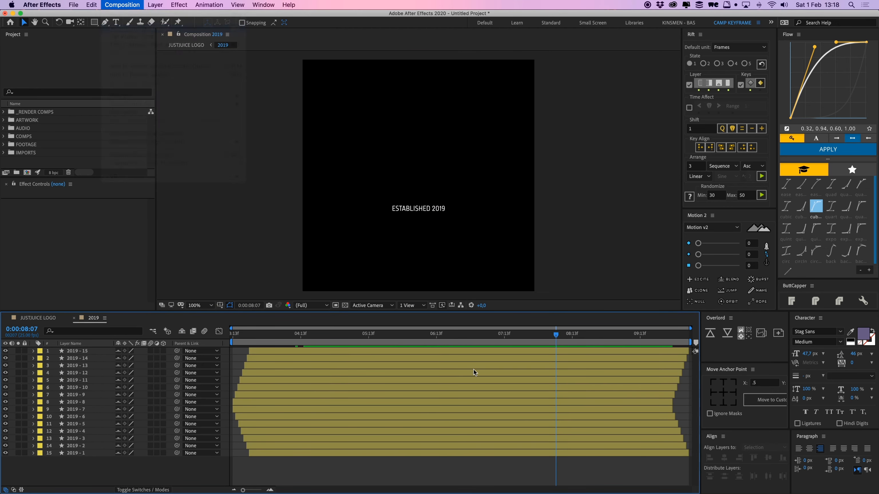
left_click(498, 348)
type("218")
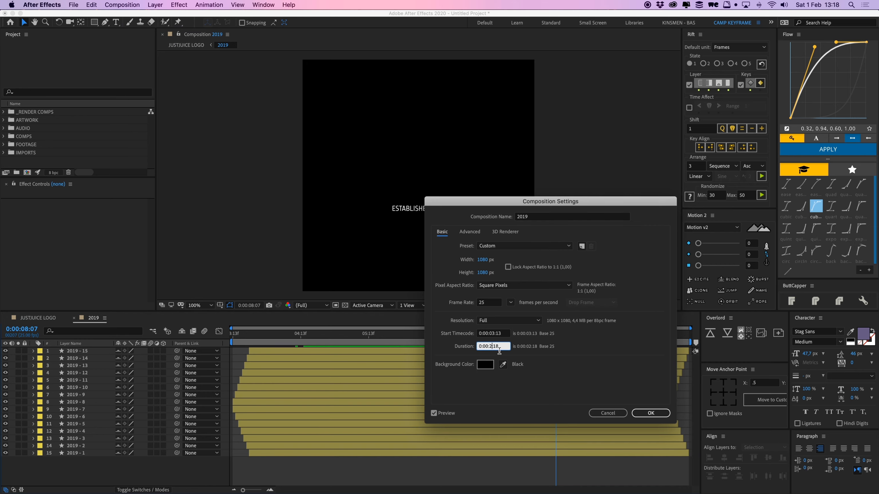
type("0")
key("Return")
Extend all 15 letter layers to the end of the 2019 precomposition and return to the JUSTJUICE LOGO composition.
key("super+a")
left_click_drag(378, 371, 717, 377)
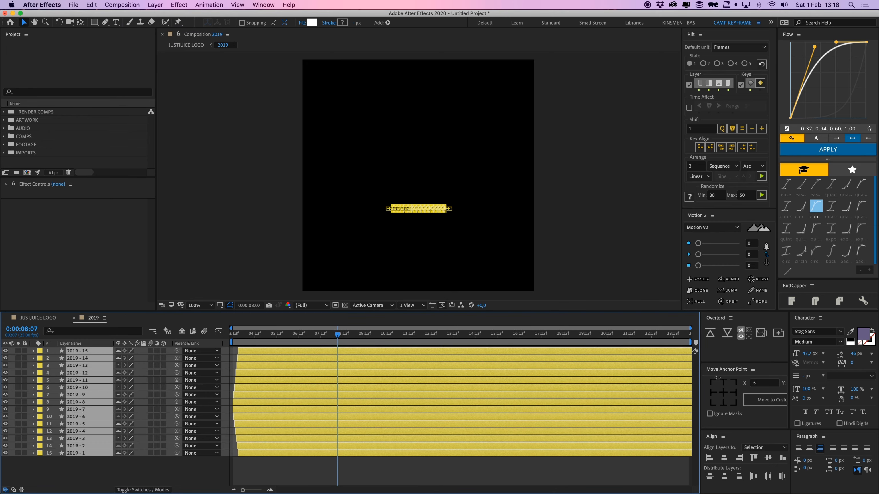
left_click(477, 466)
key("super+w")
left_click(389, 432)
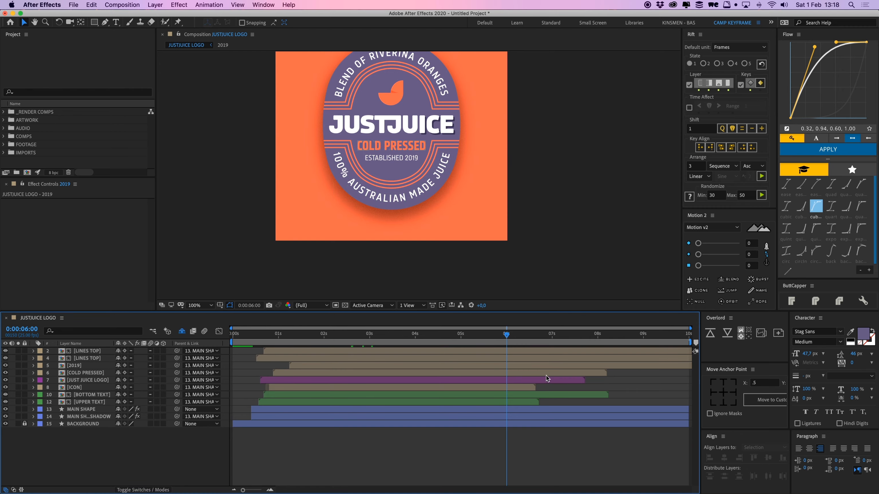
Open the COLD PRESSED precomposition and its composition settings for a duration change.
double_click(520, 374)
left_click(122, 5)
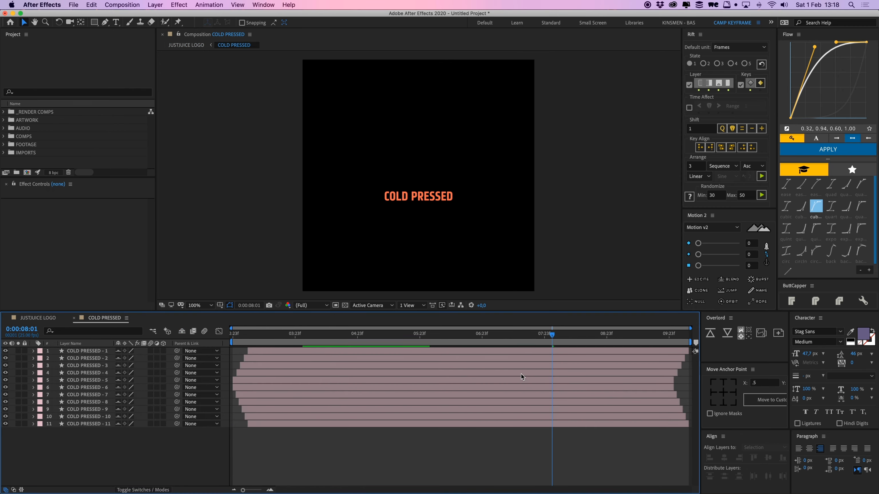
left_click(139, 22)
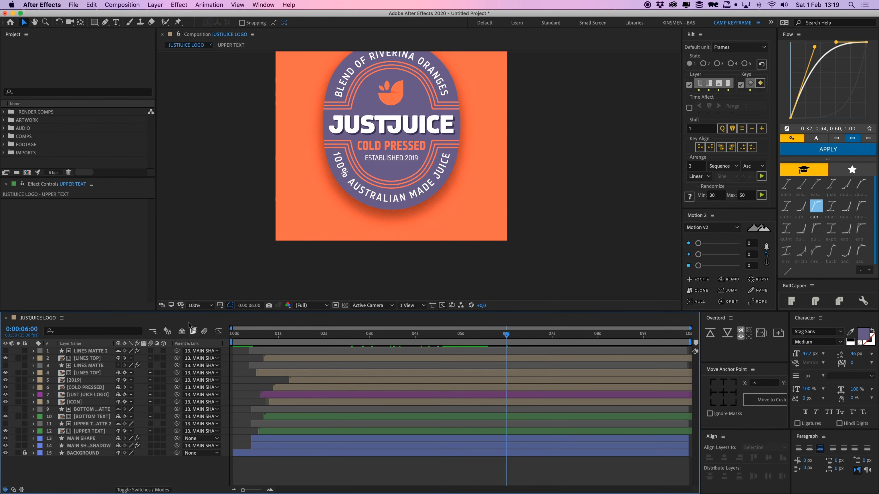
Hide the shy matte layers in the JUSTJUICE LOGO timeline and preview the last seconds of the animation.
left_click(181, 331)
key("space")
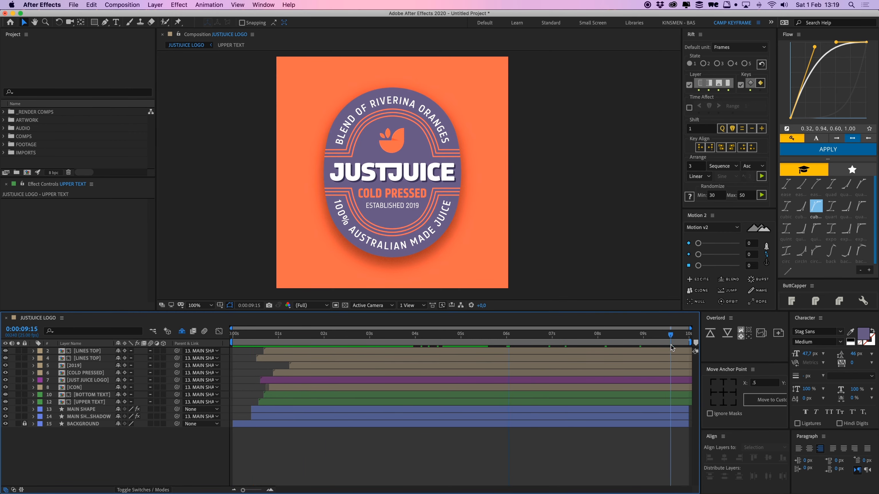
mouse_move(671, 345)
left_mouse_down()
mouse_move(286, 349)
mouse_move(709, 356)
mouse_move(676, 357)
left_mouse_up()
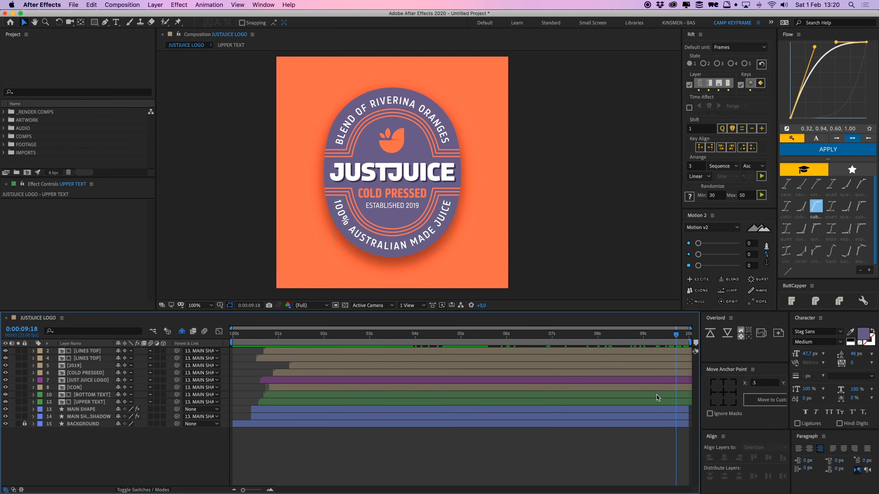
Check the layer lengths inside the BOTTOM TEXT and LINES TOP precompositions, closing each one after viewing.
double_click(672, 394)
key("super+w")
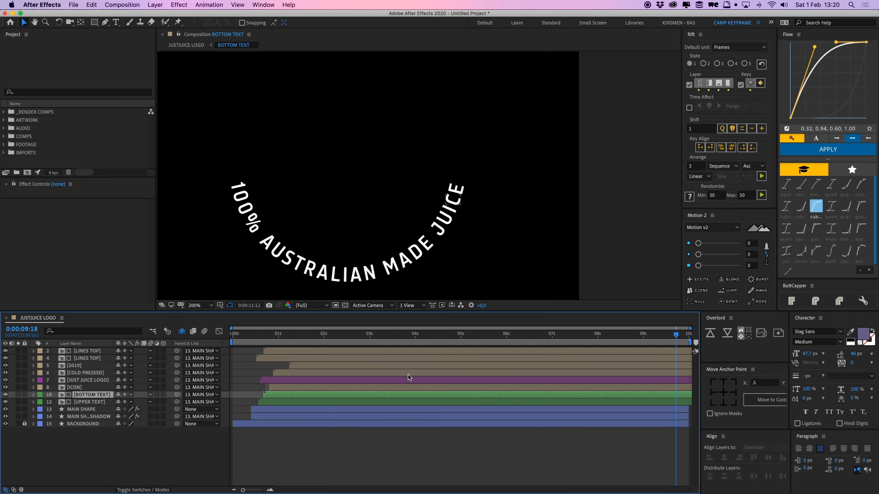
double_click(85, 357)
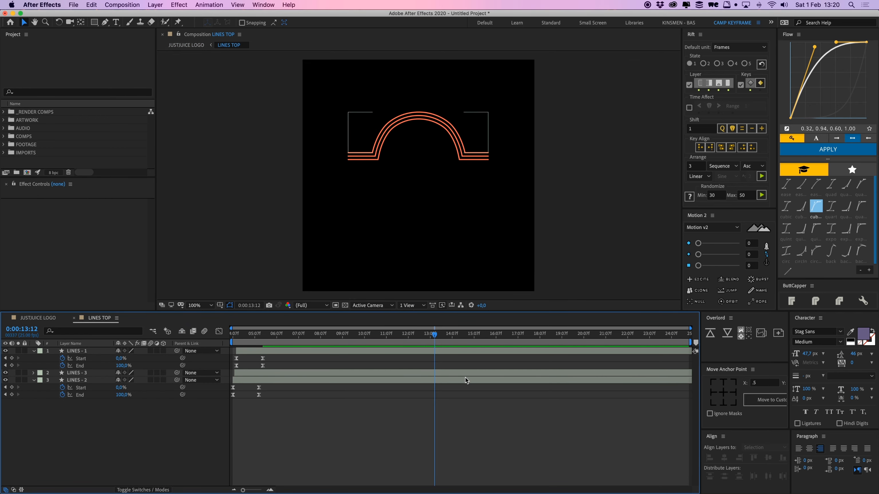
key("super+w")
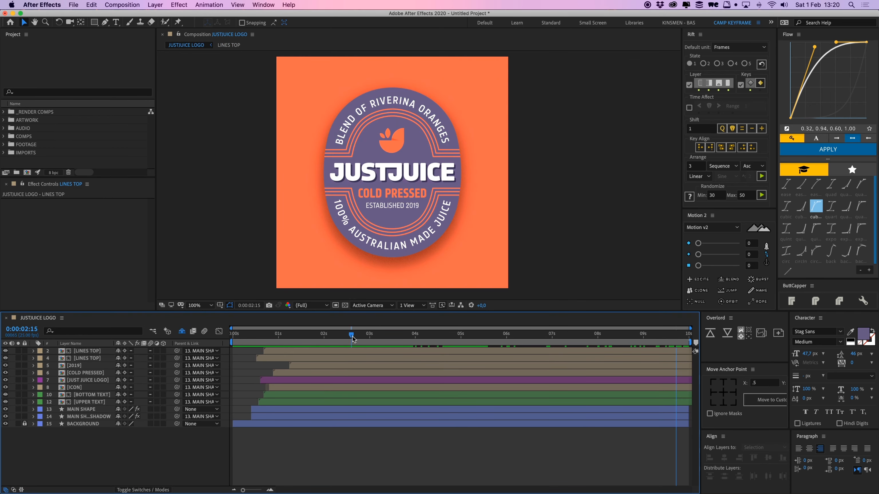
Play the logo animation from near its start and examine the badge's lower text and shadow up close.
left_click_drag(353, 336, 266, 340)
key("space")
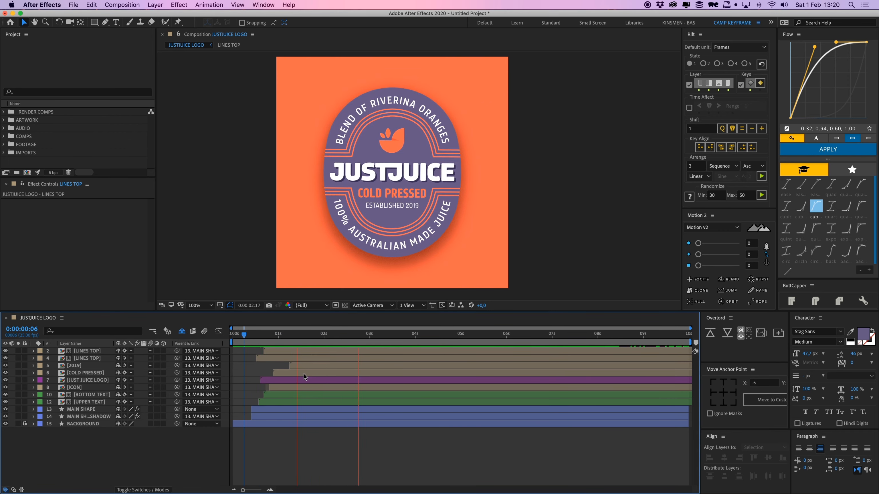
key("space")
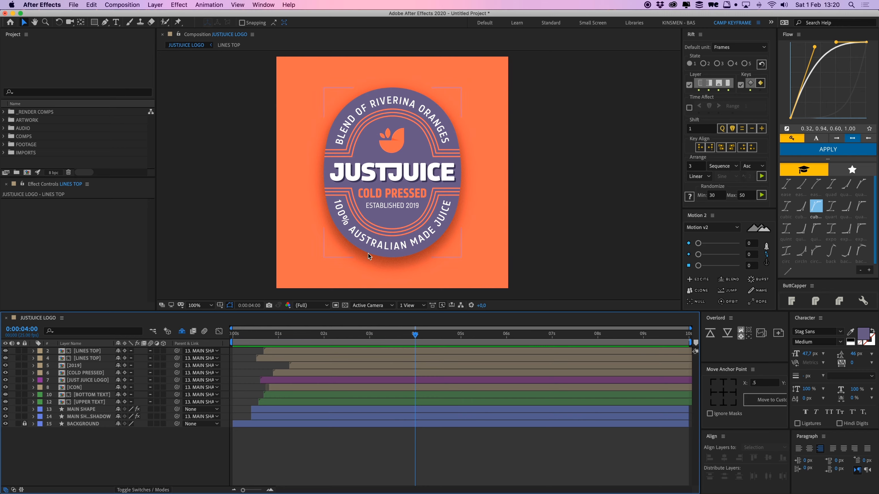
key("period")
key("space")
left_click_drag(409, 260, 423, 212)
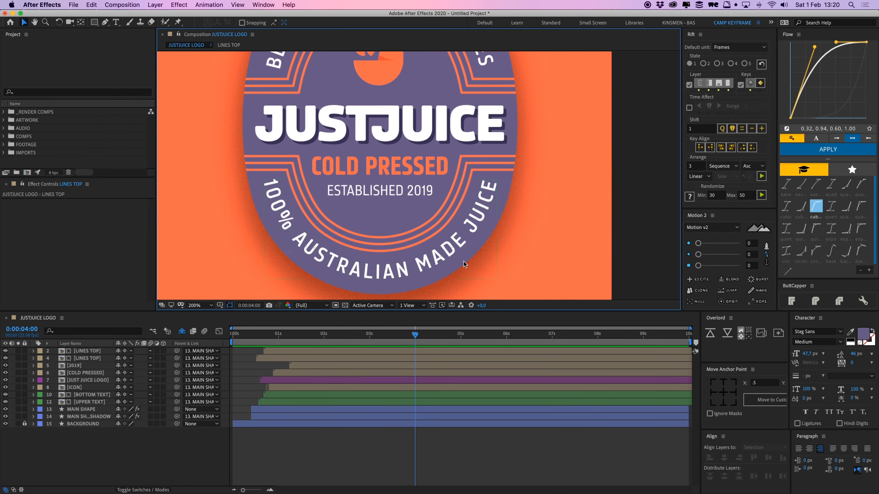
left_click_drag(468, 275, 471, 255)
key("comma")
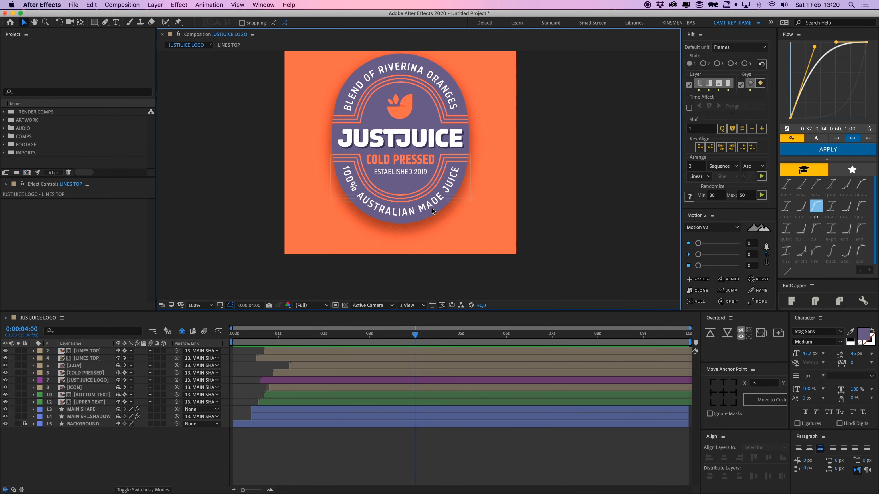
key("space")
left_click_drag(461, 132, 446, 168)
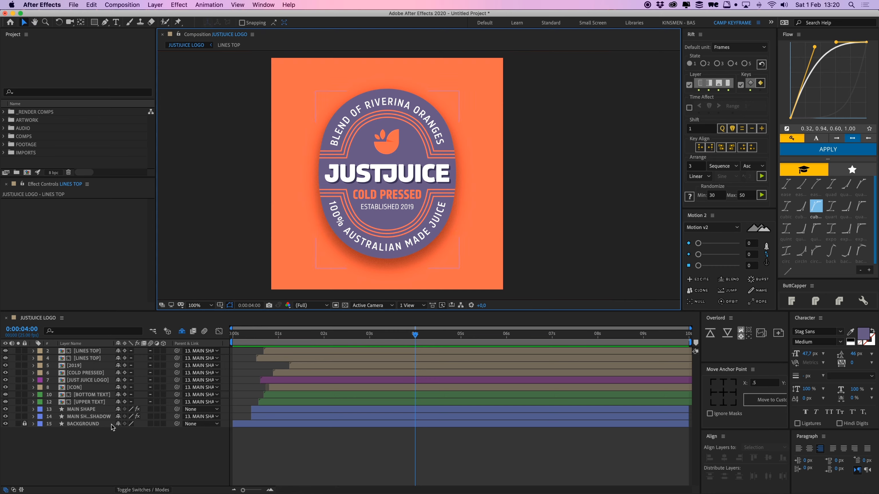
left_click(87, 410)
key("super+d")
key("super+shift+bracketright")
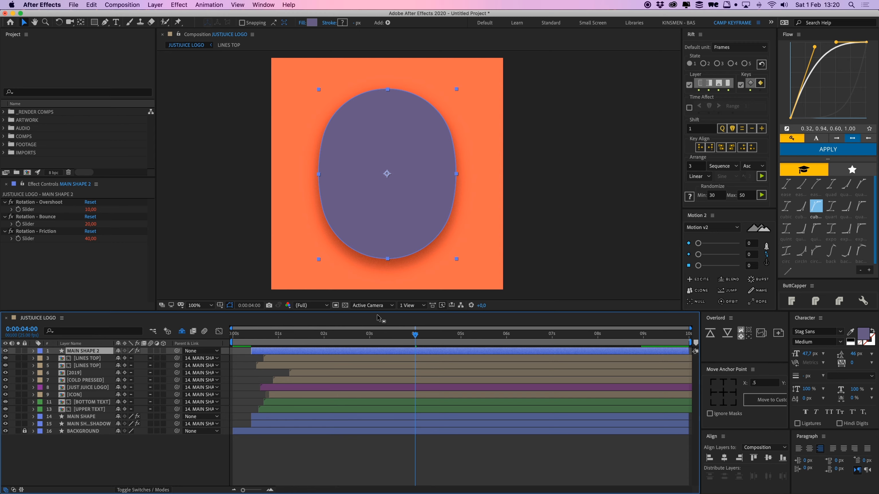
left_click(387, 460)
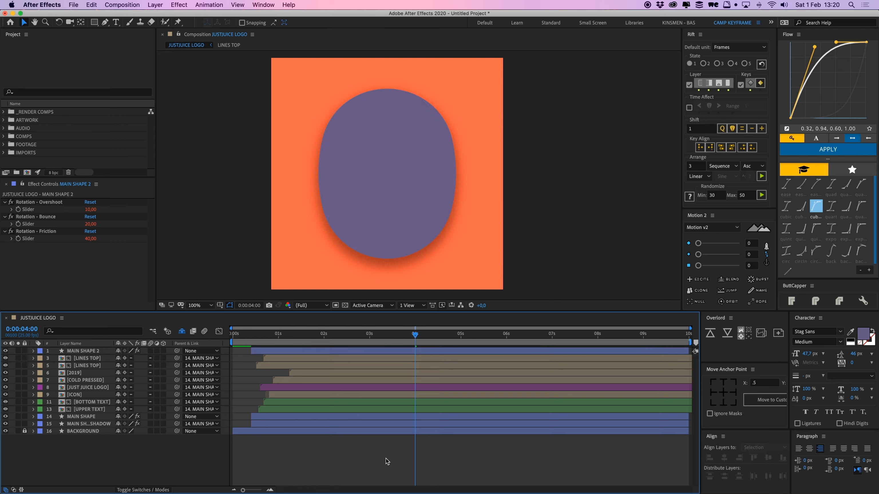
left_click(358, 181)
key("Delete")
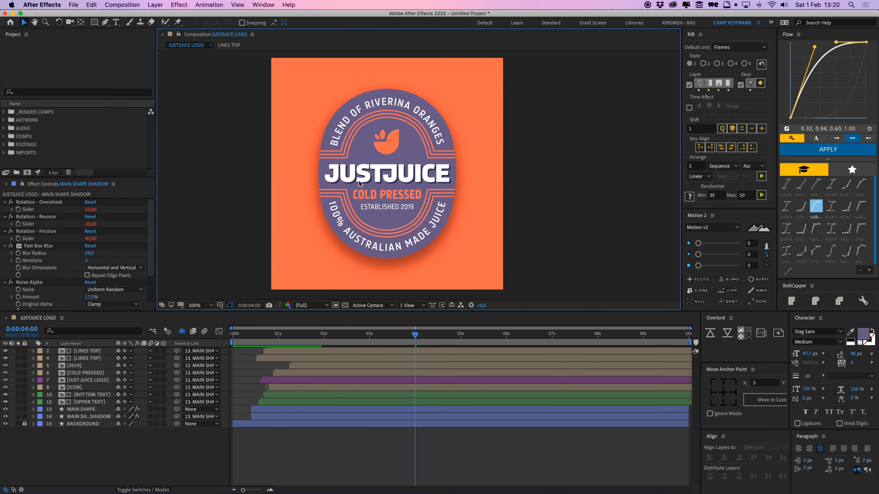
Set up the Pen tool with a 0 px stroke and a pale beige-pink fill.
left_click(106, 23)
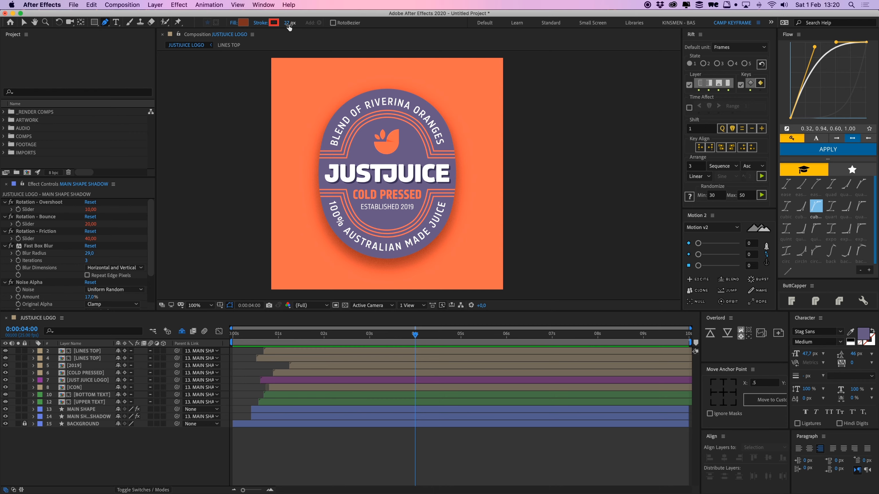
left_click_drag(289, 27, 196, 26)
left_click(244, 23)
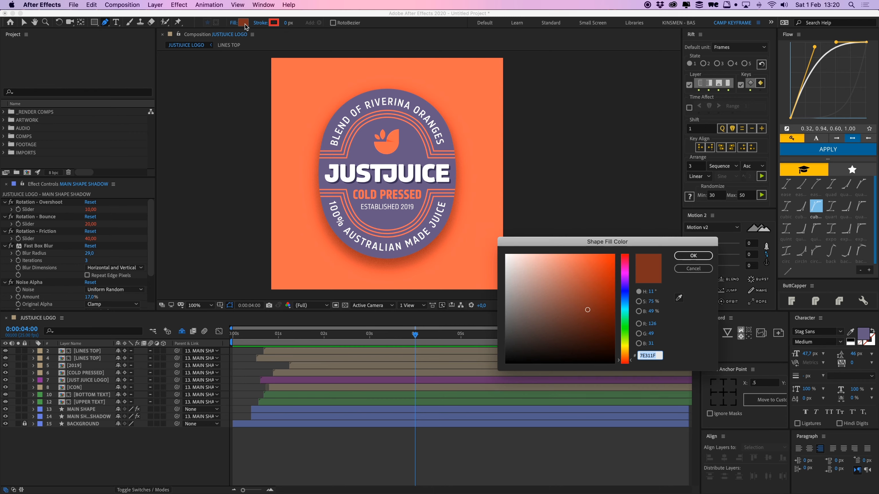
left_click(518, 269)
left_click(693, 255)
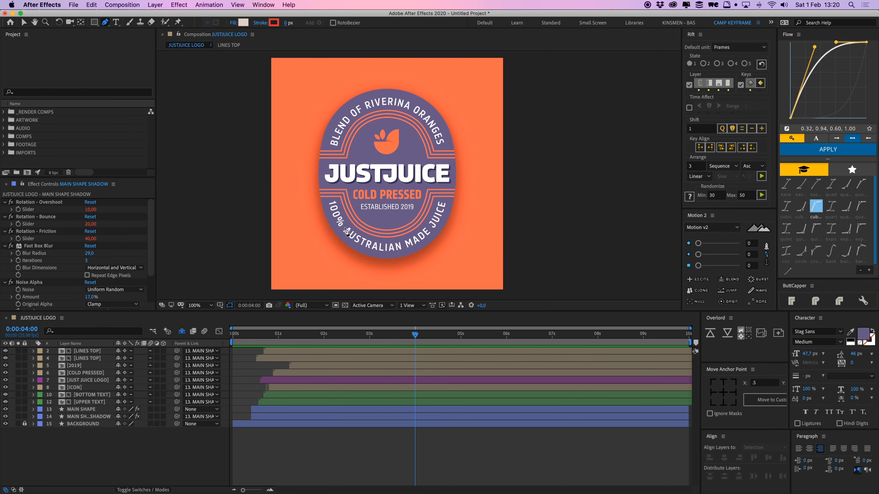
Draw a closed curved shape sweeping across the badge's lower half and extending well past the canvas on both sides.
left_click(316, 205)
left_click_drag(400, 244, 452, 231)
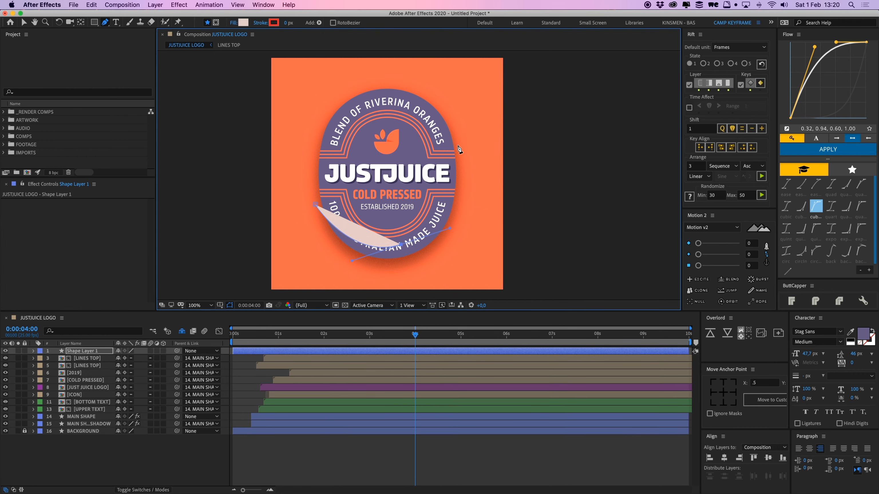
left_click_drag(456, 143, 460, 102)
left_click(558, 116)
left_click(584, 252)
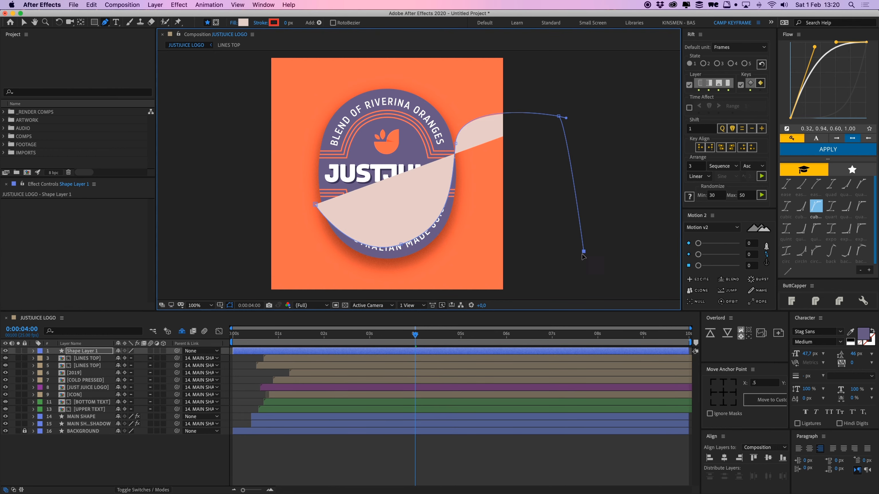
scroll(583, 256, "down", 3)
left_click(560, 281)
left_click(304, 298)
left_click_drag(246, 258, 255, 234)
left_click_drag(269, 146, 276, 140)
left_click(327, 156)
left_click_drag(408, 157, 399, 184)
Lower the opacity of the new Shape Layer 1 to 62% so the badge shows through.
key("v")
left_click(252, 360)
left_click(252, 350)
key("t")
left_click_drag(122, 359, 110, 359)
Refine the curve of Shape Layer 1 along the badge's lower text by adjusting its bottom point and direction handles.
key("period")
key("space")
left_click_drag(418, 267, 439, 248)
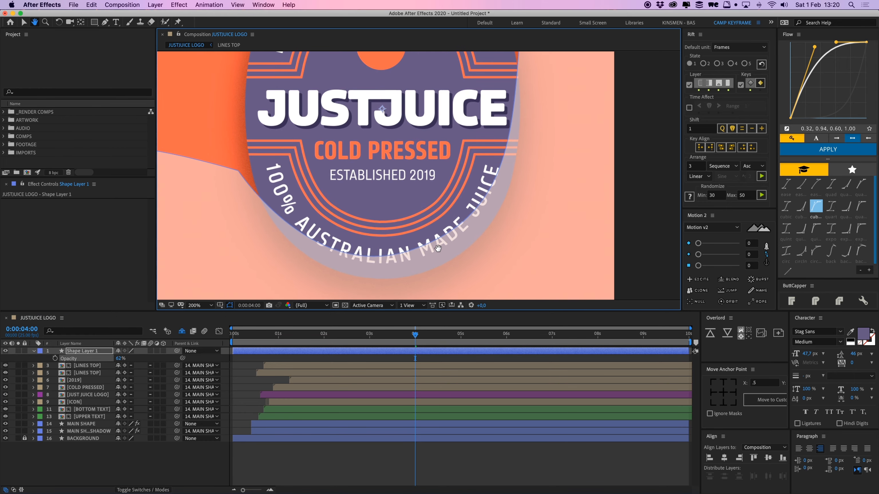
key("g")
left_click(410, 250)
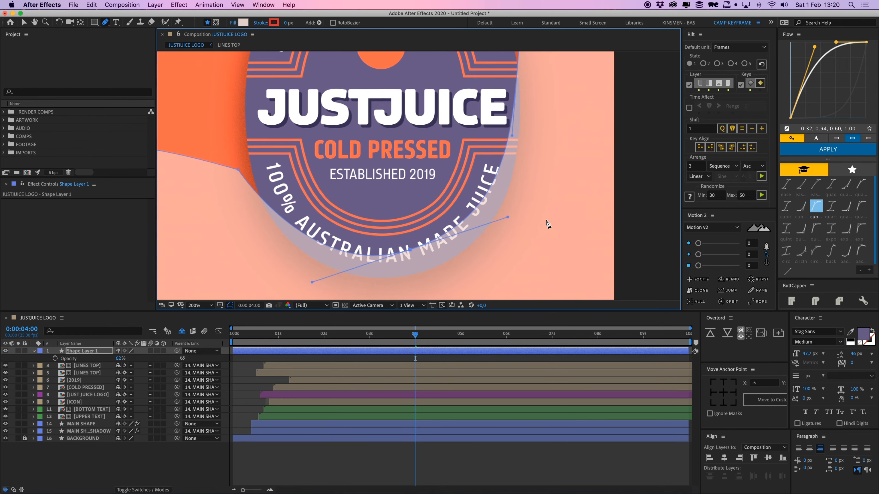
left_click_drag(509, 221, 507, 213)
key("v")
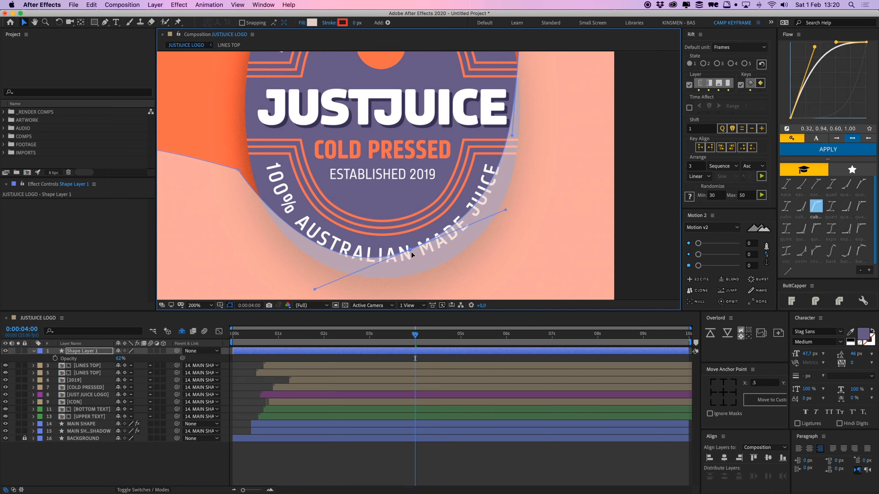
left_click_drag(411, 250, 417, 252)
Convert the shape's sharp point at the badge's left edge to a smooth one and adjust the points on both sides of the badge.
left_click_drag(238, 170, 311, 186)
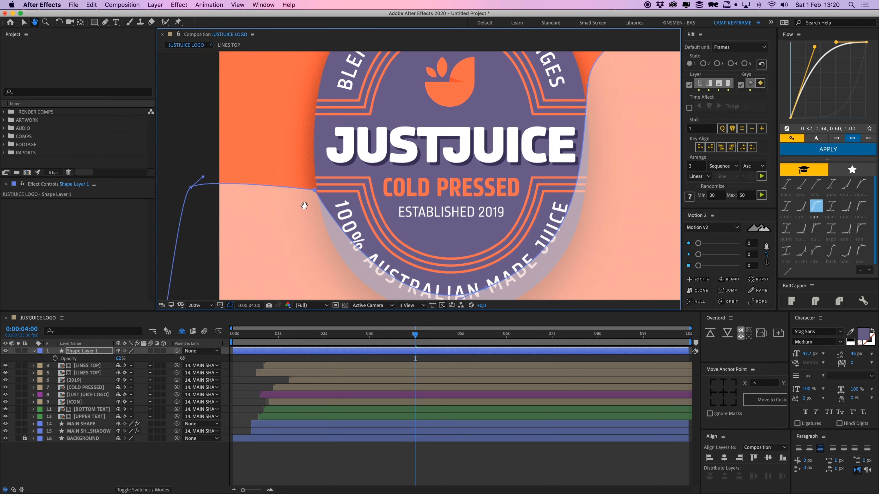
key("g")
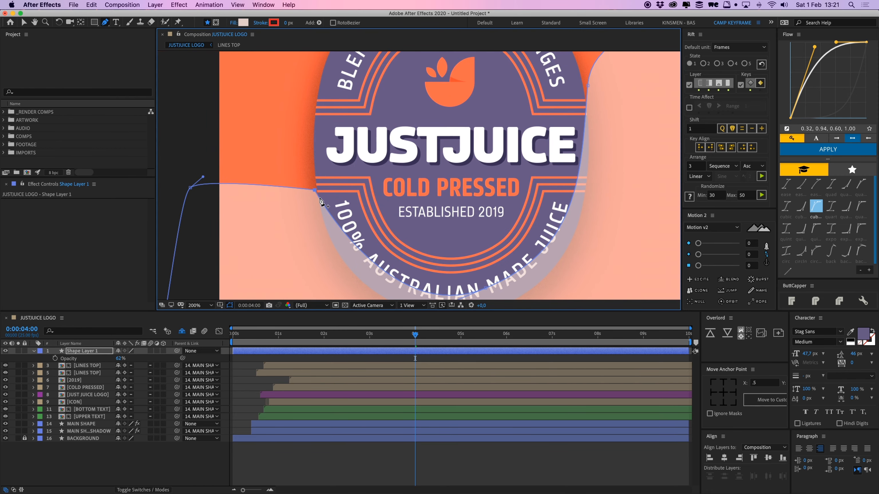
left_click(107, 23)
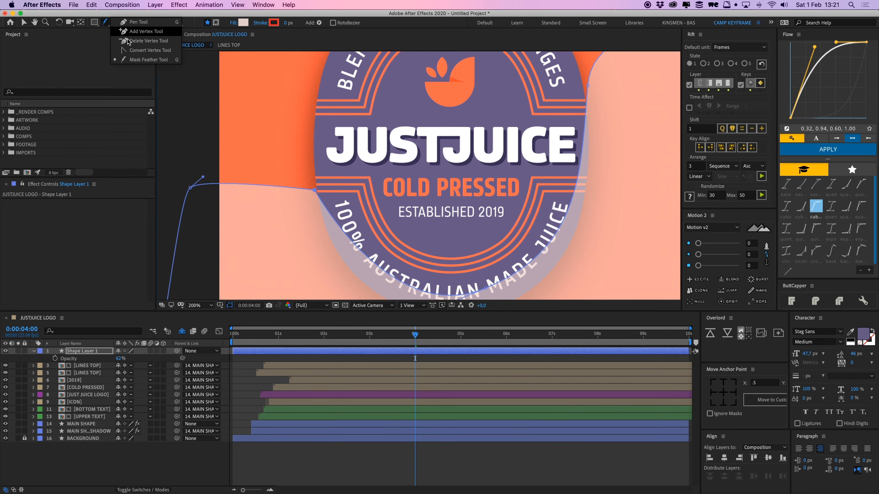
left_click(130, 50)
left_click_drag(315, 191, 301, 141)
key("v")
left_click_drag(315, 191, 316, 184)
scroll(451, 209, "right", 6)
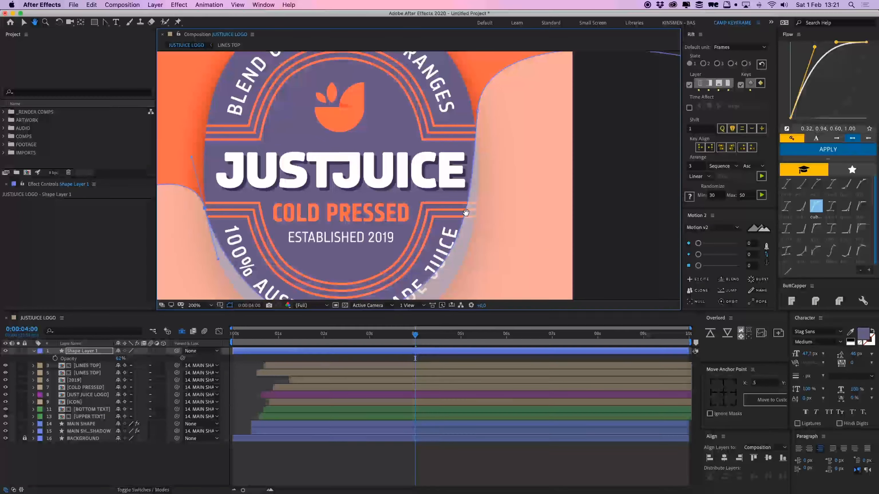
left_click_drag(479, 121, 479, 130)
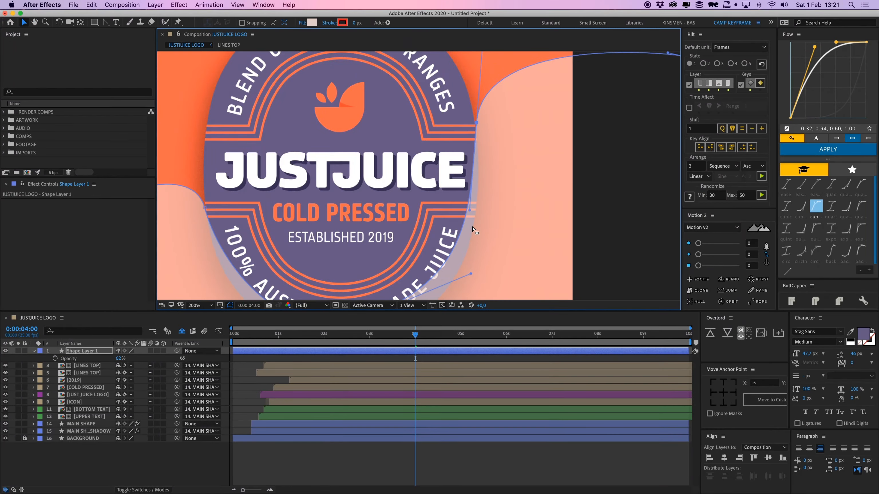
Restore the opacity of Shape Layer 1 to 100%.
key("comma")
left_click(471, 360)
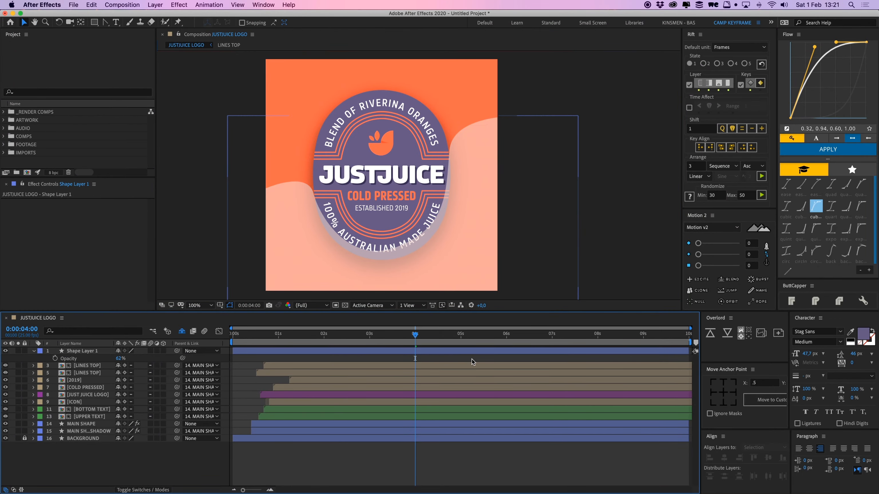
left_click(469, 353)
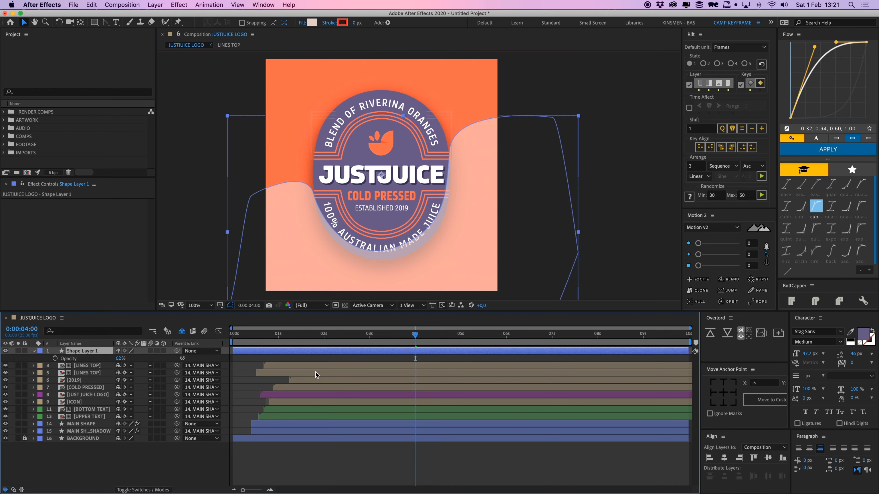
left_click_drag(125, 360, 145, 359)
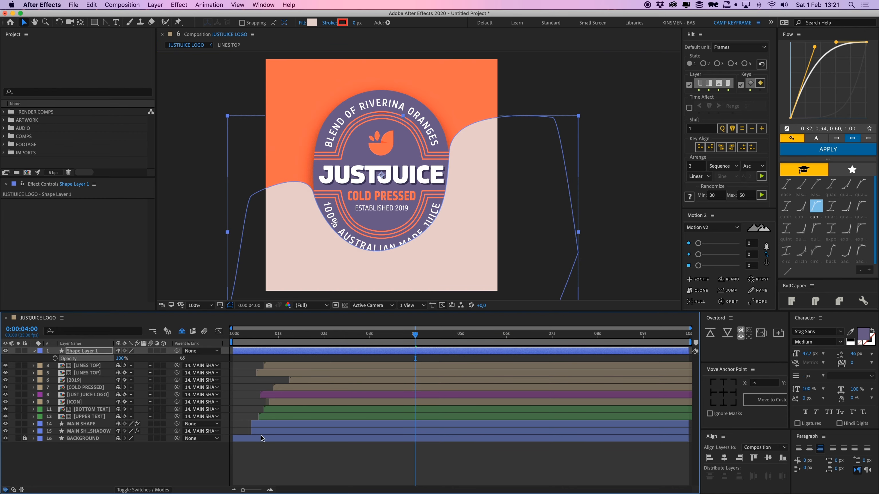
Duplicate the MAIN SHAPE layer and move the copy above all other layers.
left_click(94, 426)
key("super+d")
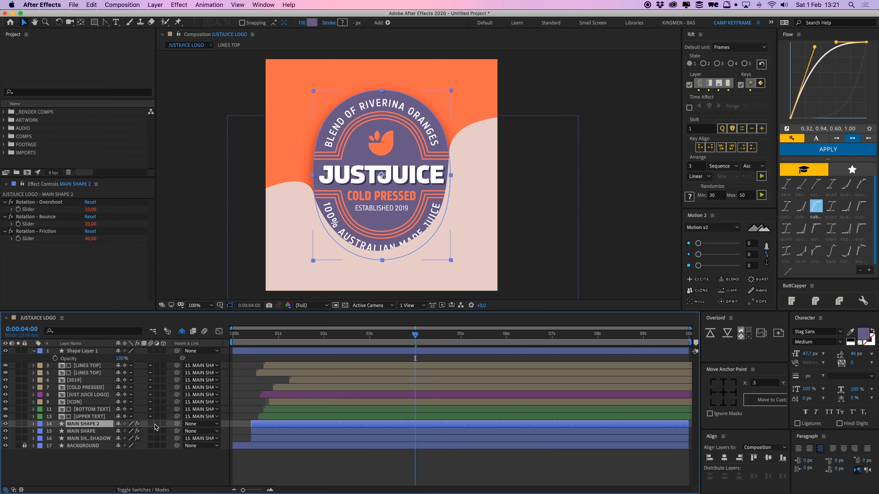
key("super+shift+bracketright")
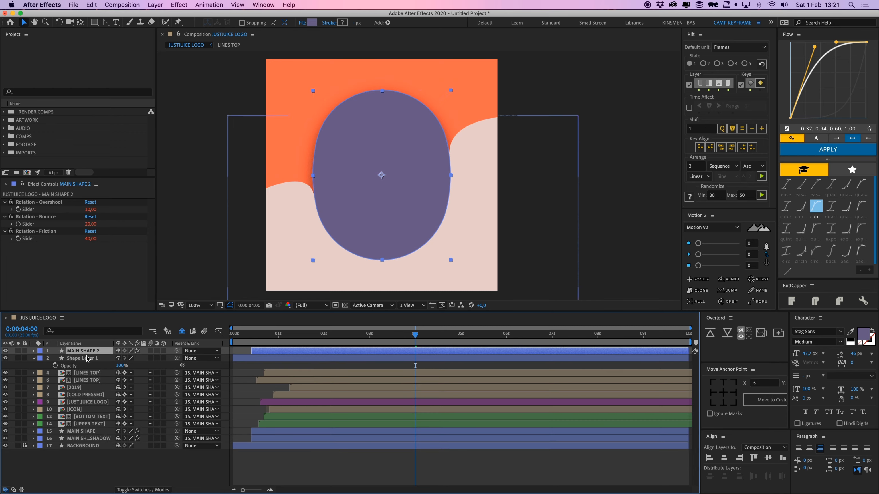
Rename Shape Layer 1 as PURPLE GRAIN and the MAIN SHAPE copy above it as PURPLE GRAIN MATTE.
left_click(85, 358)
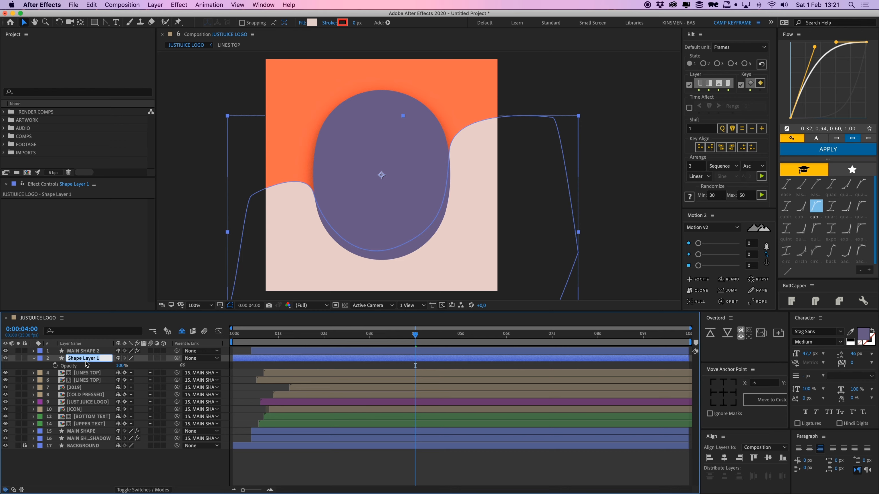
type("PURPLE GRAIN")
key("Return")
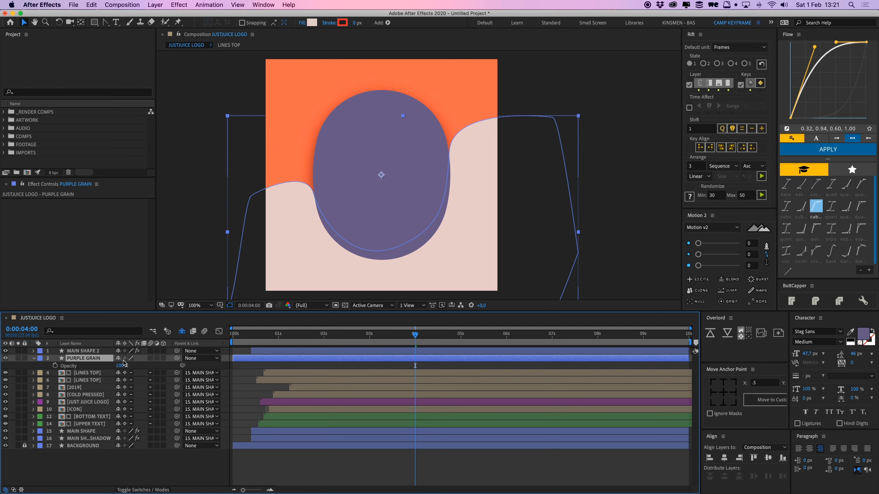
left_click(143, 490)
left_click(89, 351)
type("PU")
type("RPLE GRAIN MATTE")
key("Return")
Set PURPLE GRAIN's track matte to Alpha, using the PURPLE GRAIN MATTE layer so the shape stays within the badge.
left_click(182, 379)
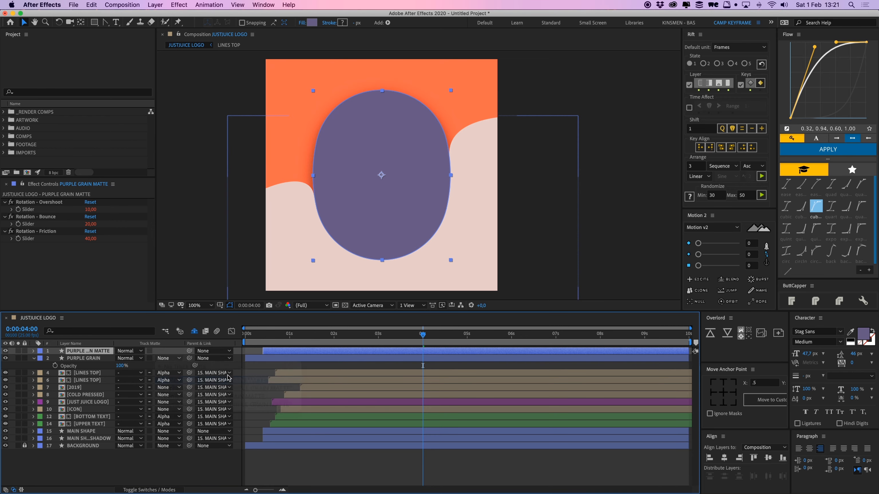
left_click(348, 359)
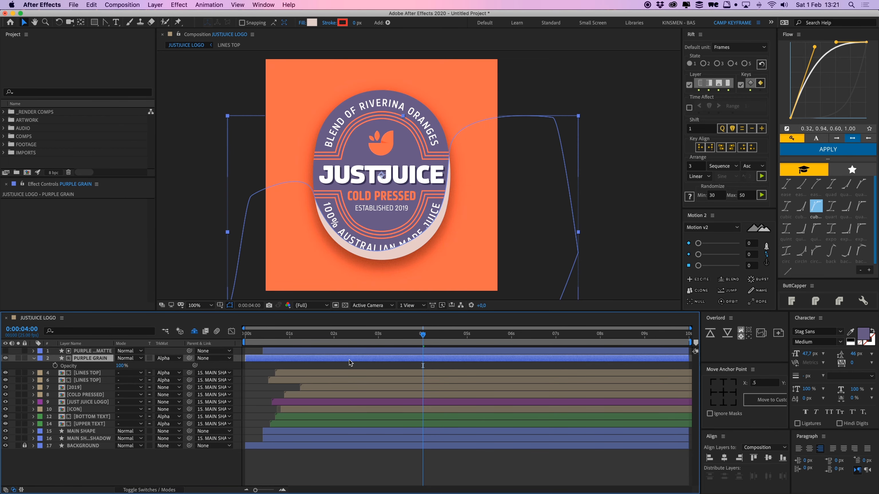
left_click(283, 367)
scroll(413, 248, "up", 2)
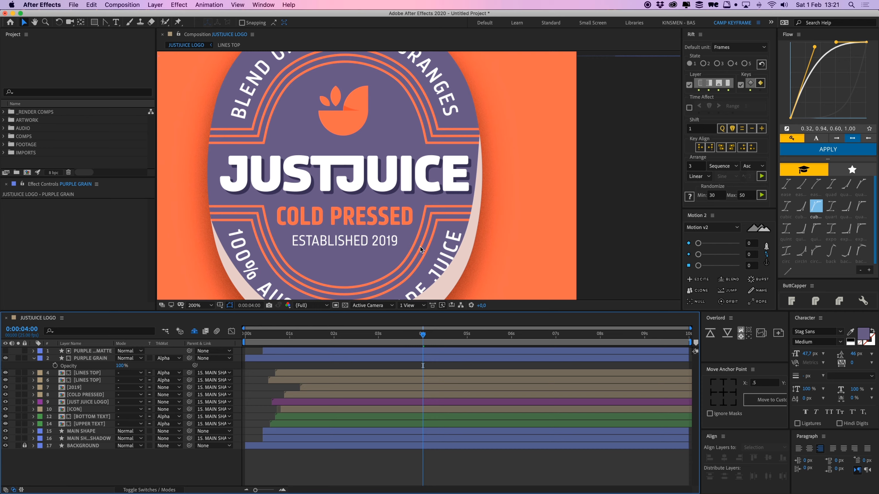
key("g")
left_click(375, 359)
left_click(380, 270)
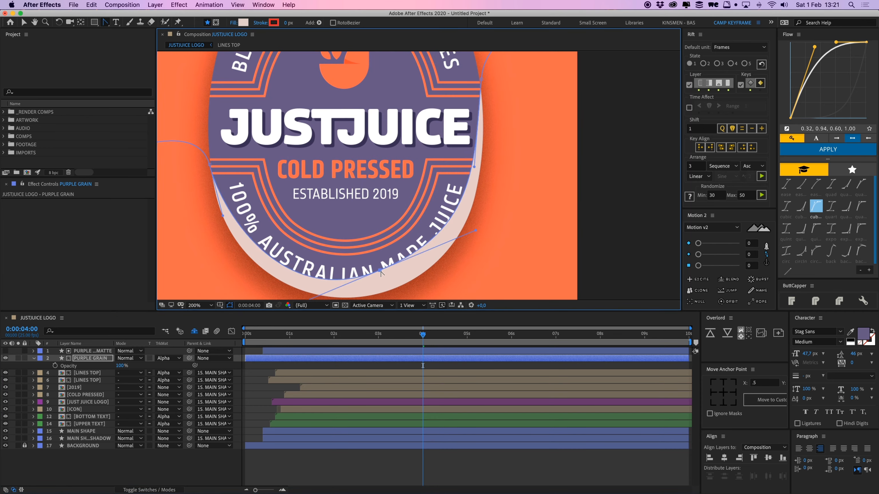
key("super+z")
key("v")
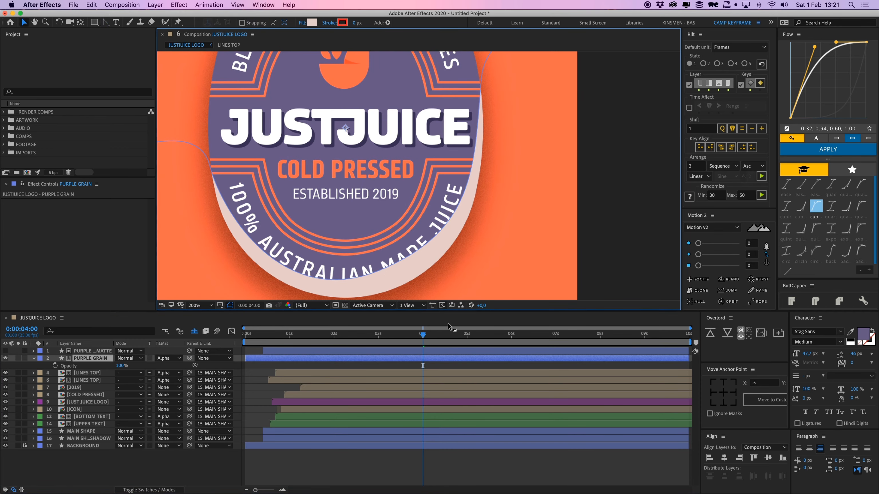
Reshape the PURPLE GRAIN curve across the badge's lower text by adjusting its bottom point and direction handles.
left_click_drag(105, 22, 120, 30)
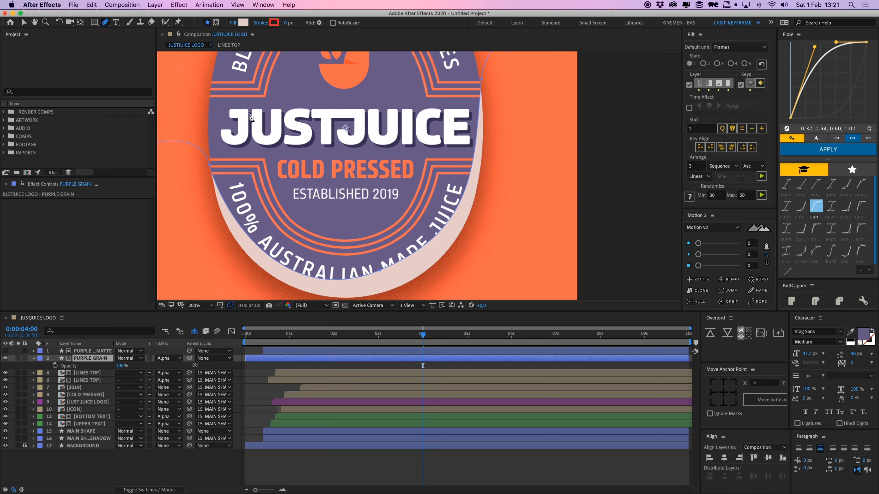
left_click_drag(373, 276, 304, 272)
key("v")
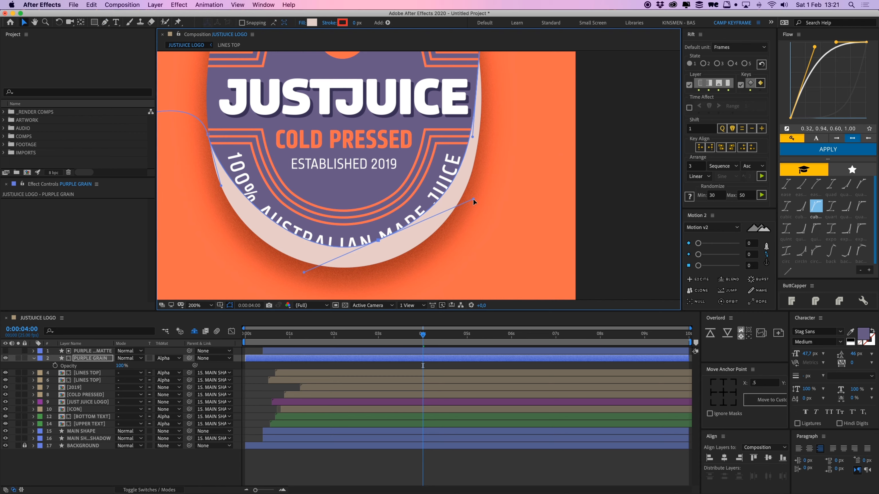
left_click_drag(474, 199, 463, 201)
left_click(447, 367)
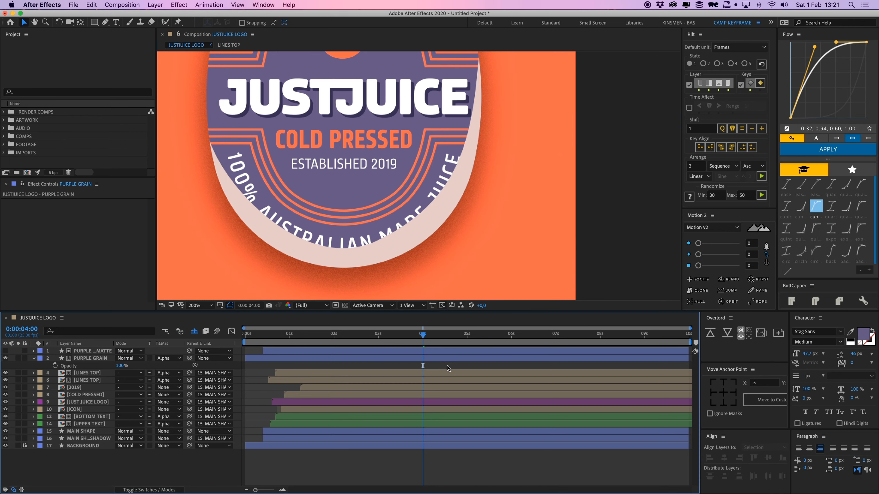
key("g")
left_click(419, 360)
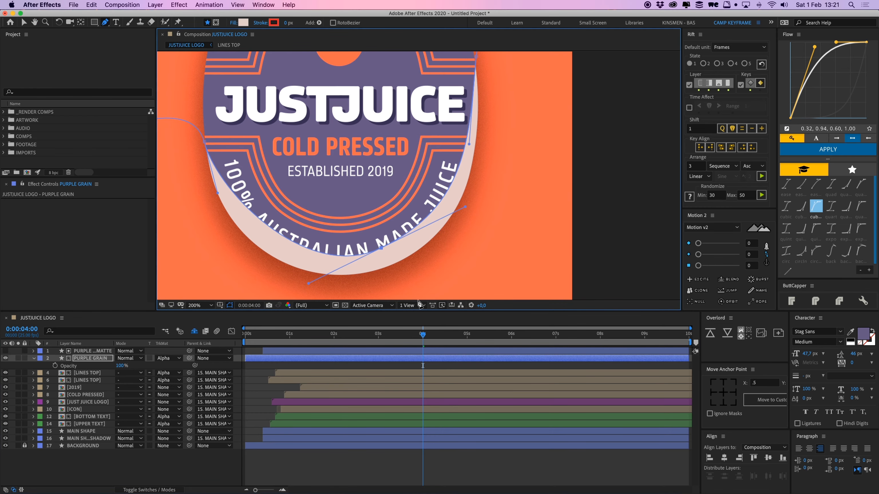
left_click(444, 367)
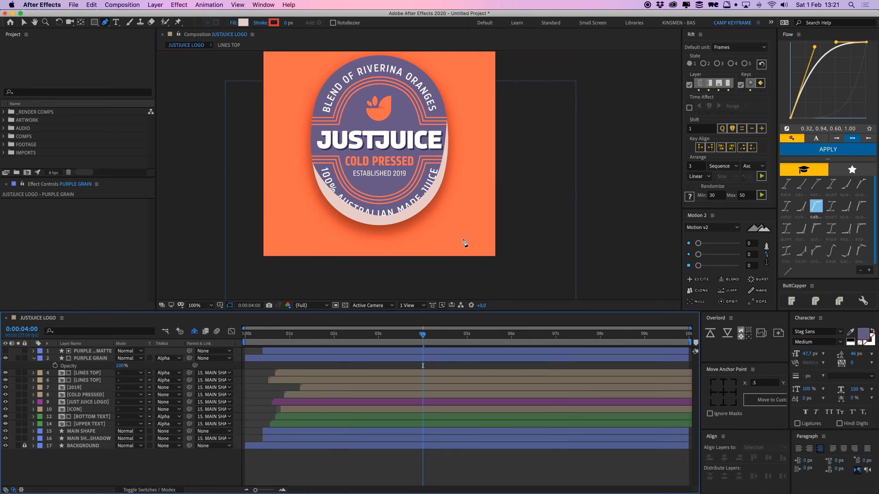
Fill the PURPLE GRAIN shape with the dark purple 383052 sampled from the logo lettering's shadow and nudge its bottom point slightly.
left_click(402, 358)
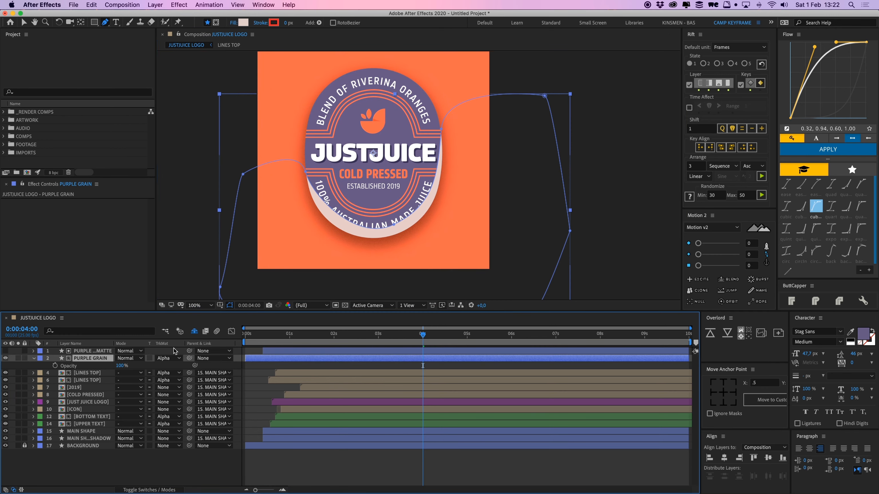
left_click(245, 23)
left_click(679, 298)
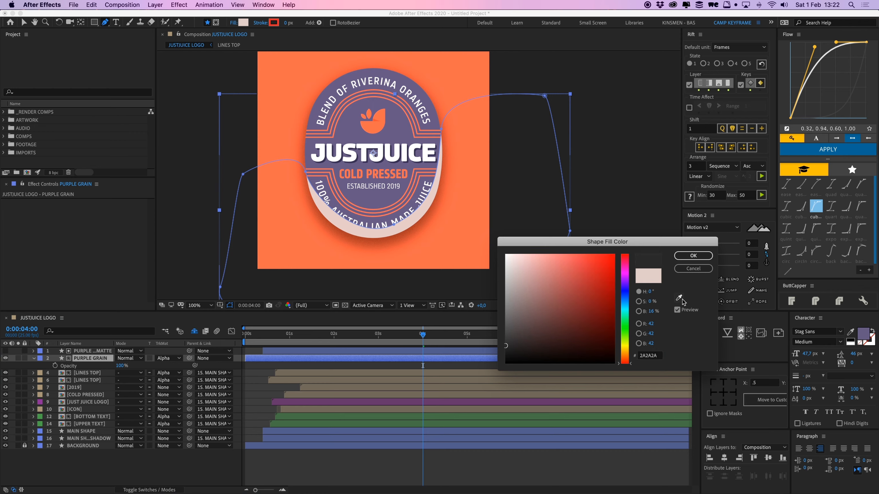
left_click(385, 161)
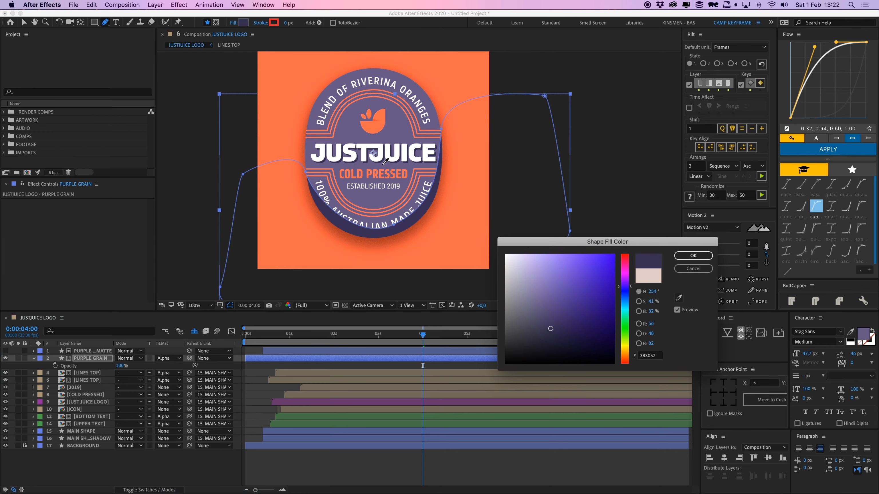
key("Return")
left_click_drag(395, 225, 392, 224)
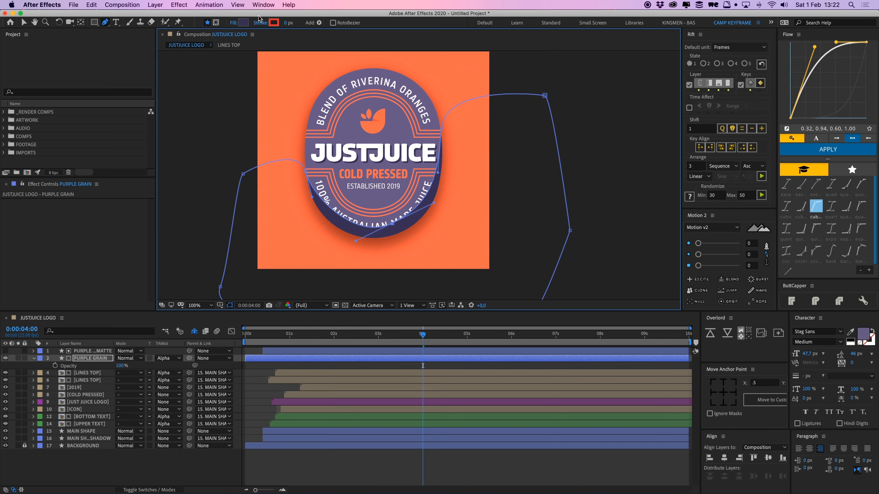
Apply a Fast Box Blur effect to the PURPLE GRAIN layer with a blur radius of 40.
left_click(177, 5)
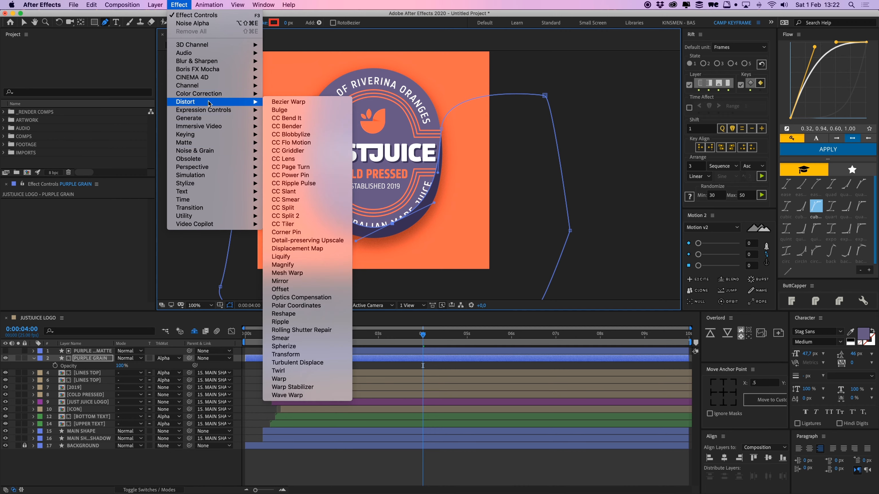
mouse_move(207, 62)
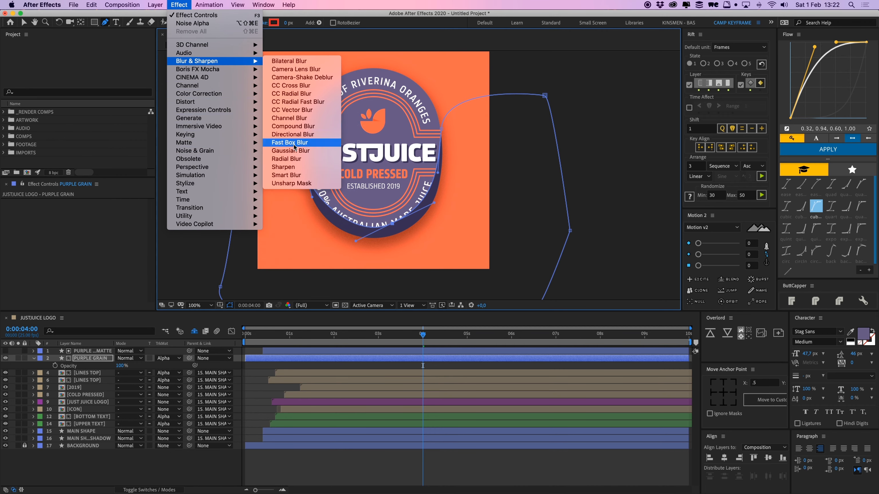
left_click(291, 142)
left_click_drag(88, 210, 107, 210)
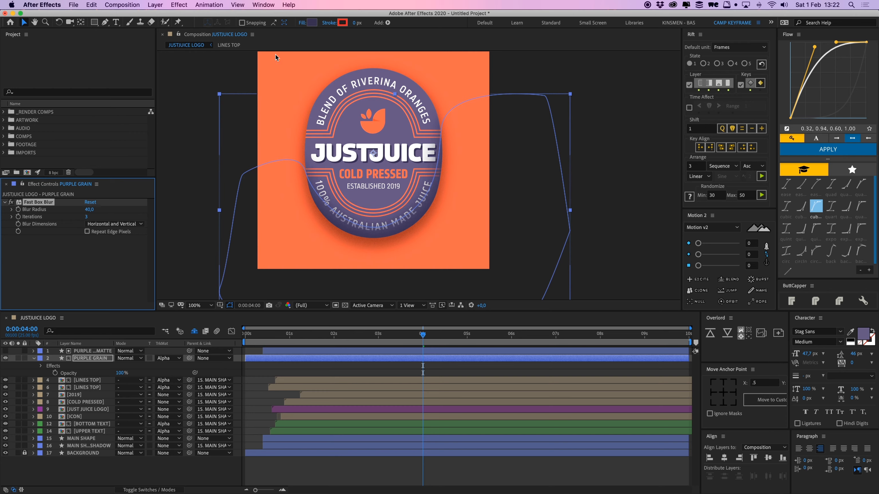
left_click(183, 5)
mouse_move(212, 154)
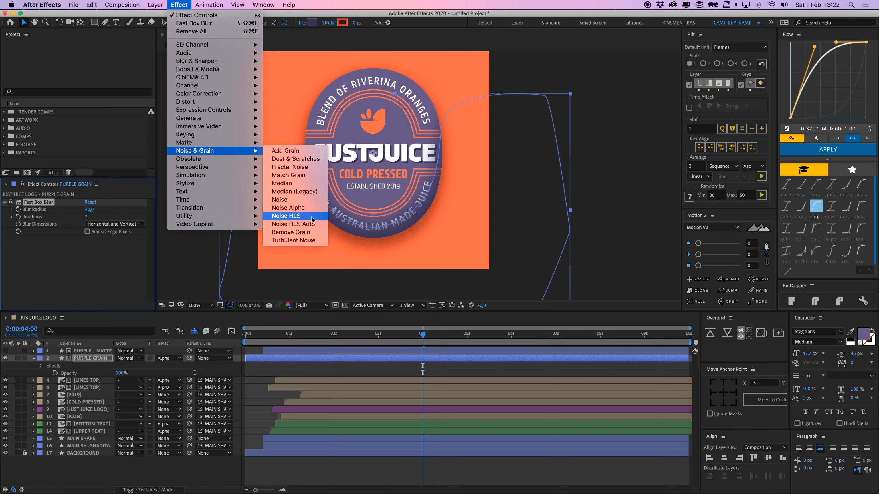
left_click(286, 215)
key("ctrl+z")
Apply the Noise Alpha effect to the PURPLE GRAIN layer and set its noise amount to 39%.
left_click(179, 5)
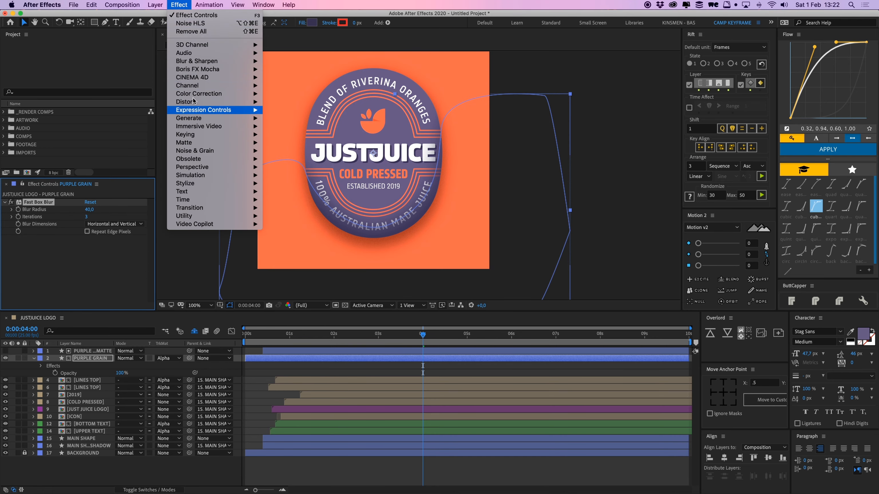
mouse_move(211, 150)
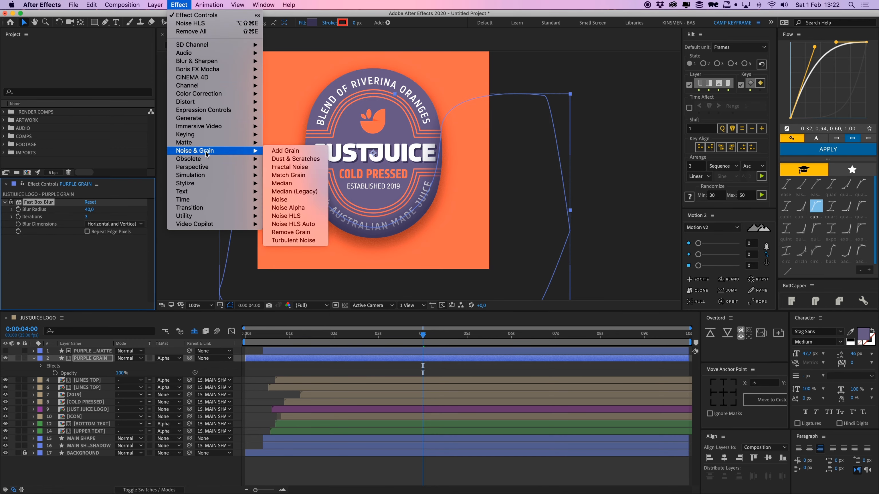
left_click(304, 209)
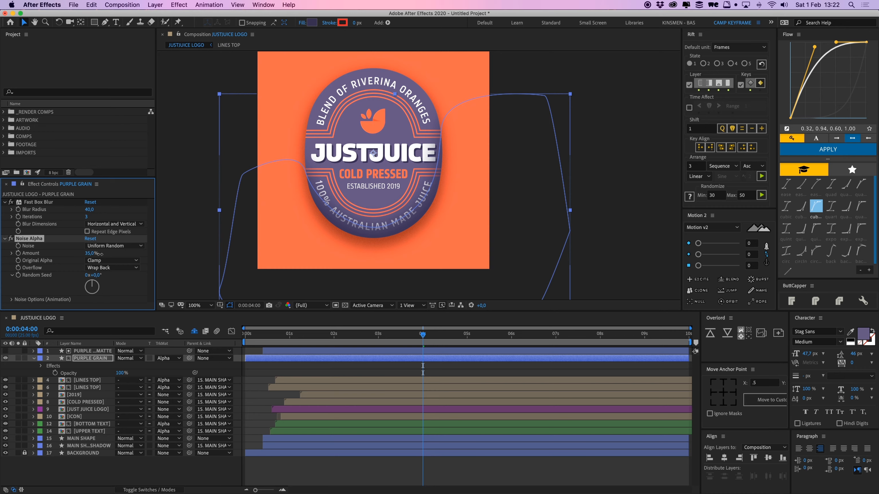
left_click(398, 468)
Give the PURPLE GRAIN and PURPLE GRAIN MATTE layers a purple label and move both directly above the MAIN SHAPE layer.
left_click(93, 352)
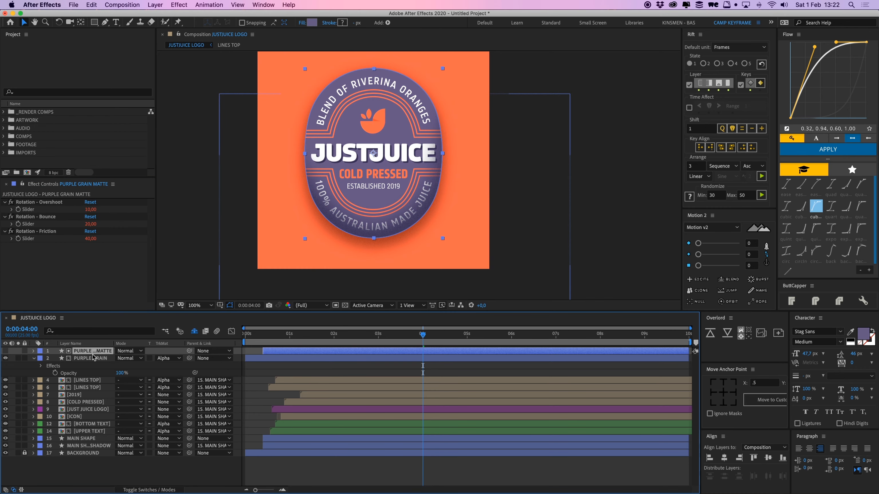
left_click(93, 359, "shift")
left_click(40, 358)
left_click(73, 437)
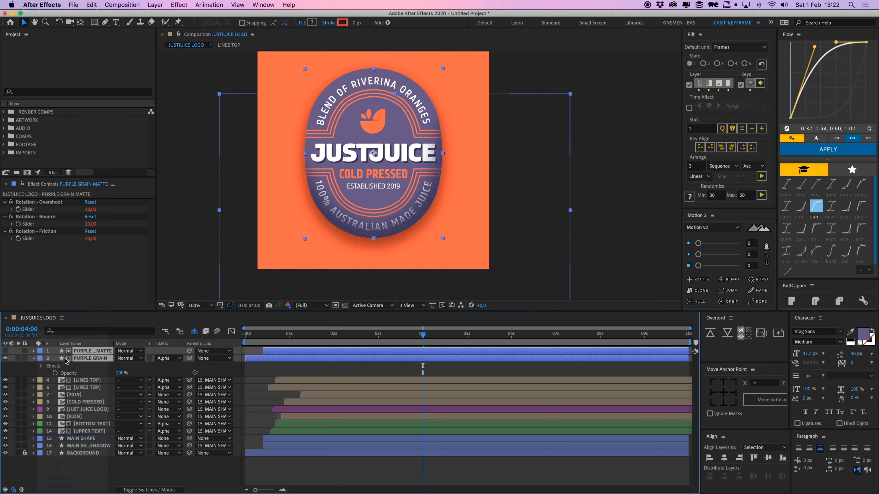
left_click_drag(88, 360, 114, 437)
left_click(345, 465)
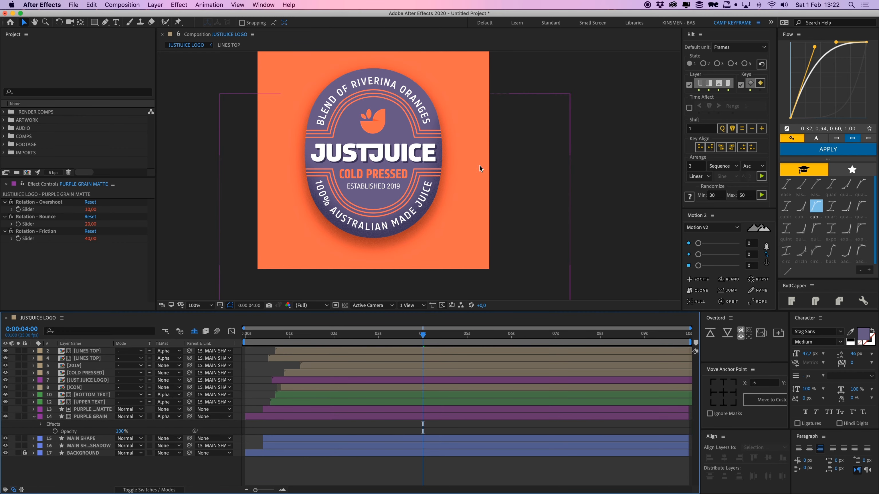
Check the grain on the badge up close, and shift the entire PURPLE GRAIN path upward and slightly left.
left_click_drag(479, 166, 476, 175)
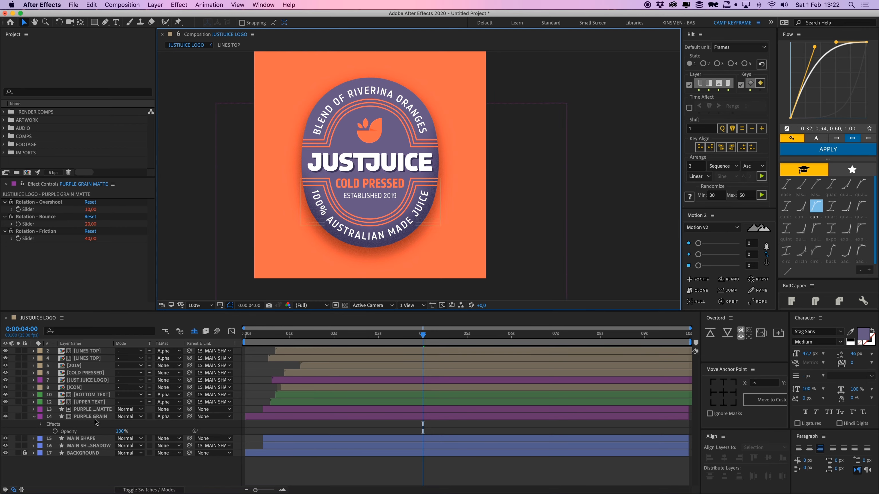
scroll(365, 217, "up", 1)
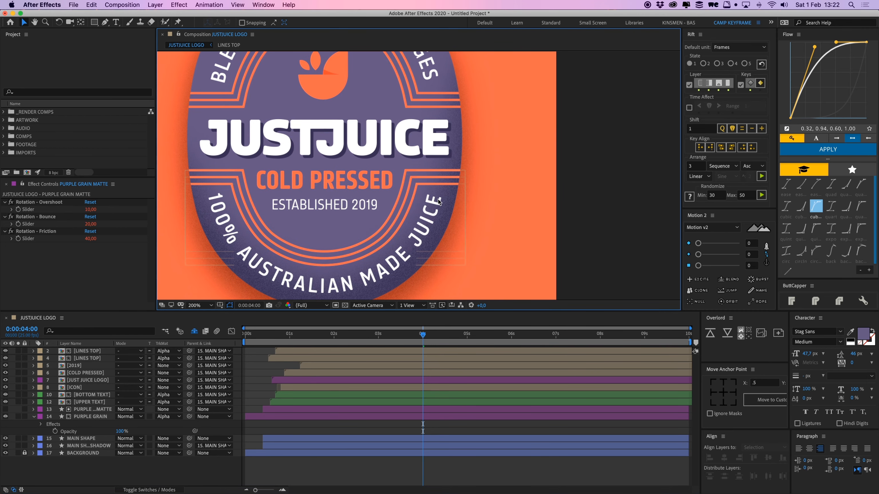
scroll(438, 199, "down", 1)
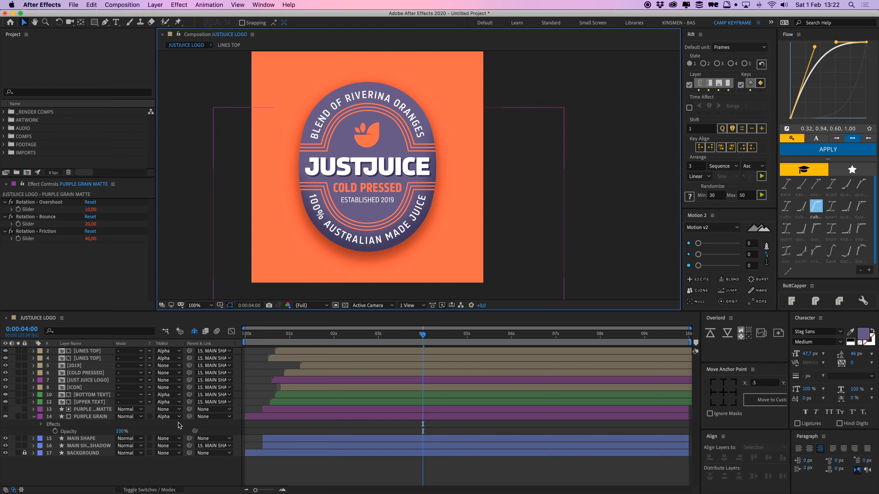
left_click(99, 417)
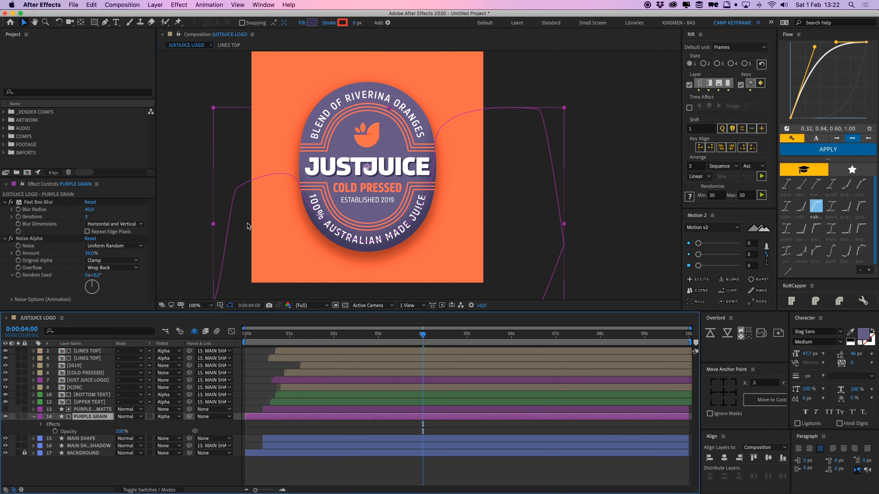
left_click(376, 245)
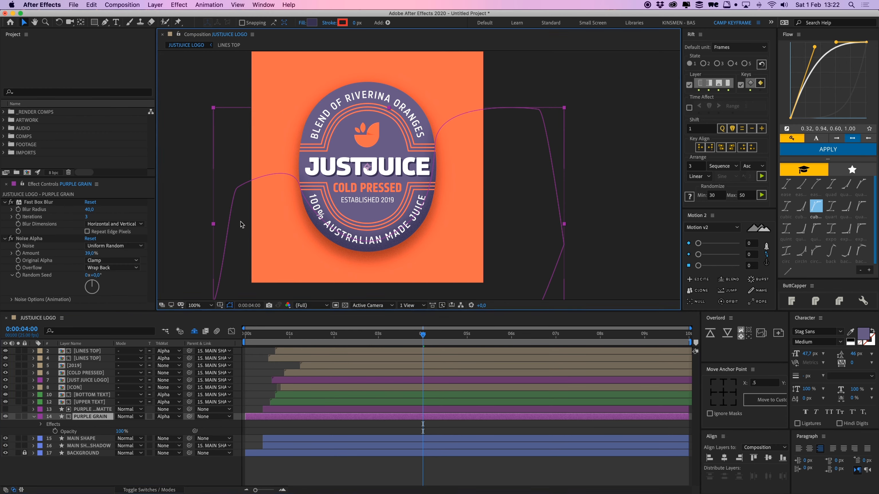
key("g")
double_click(236, 189, "super")
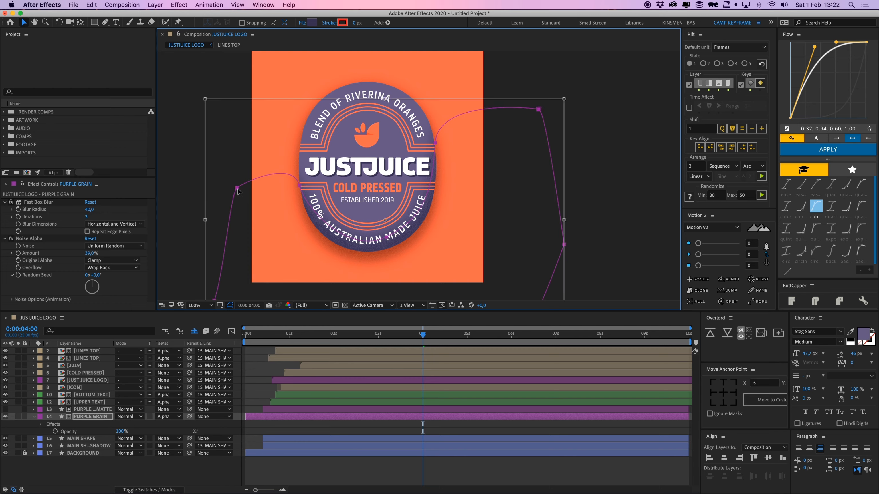
left_click_drag(241, 192, 234, 168)
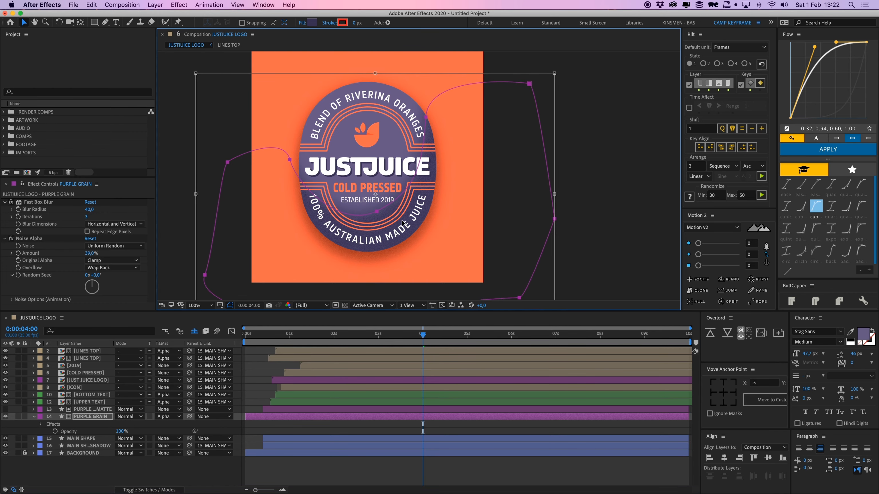
Reshape the PURPLE GRAIN path by lowering its bottom point inside the badge and raising the point at the badge's left edge.
key("g")
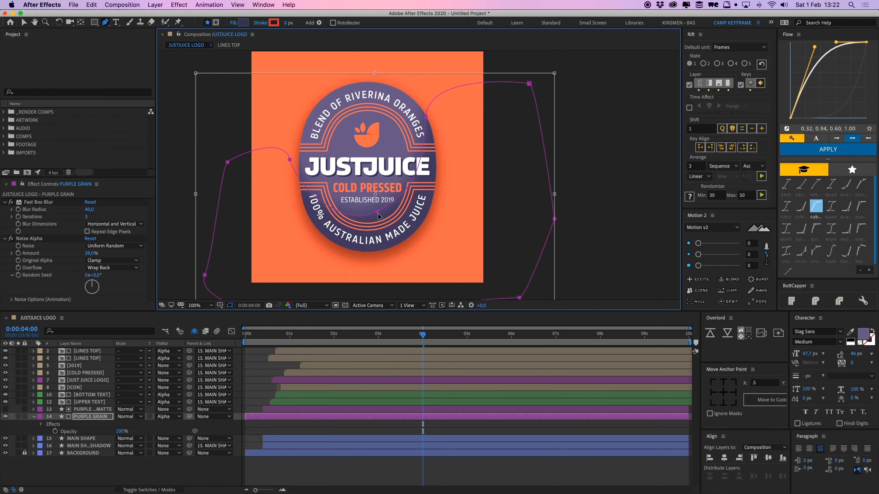
double_click(180, 152)
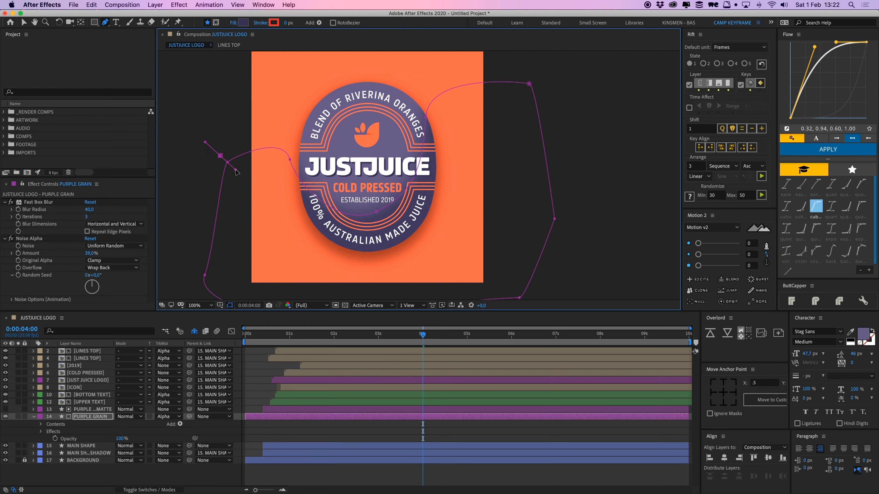
key("v")
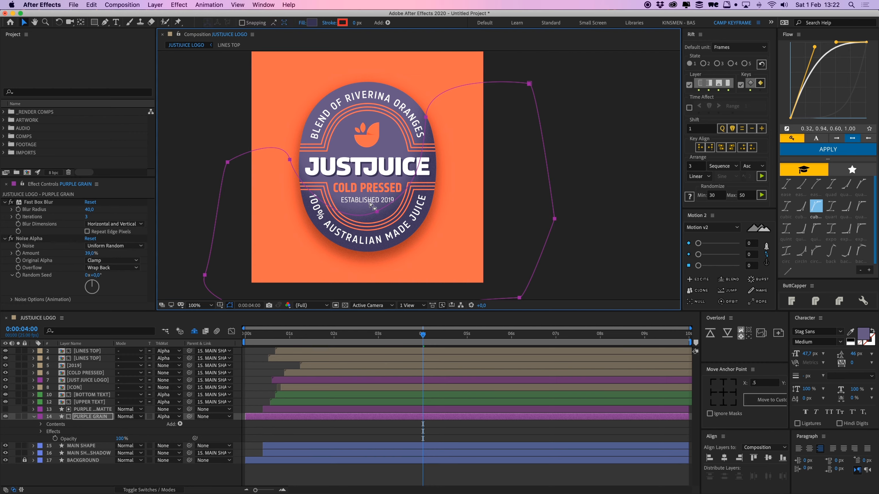
left_click_drag(370, 203, 381, 219)
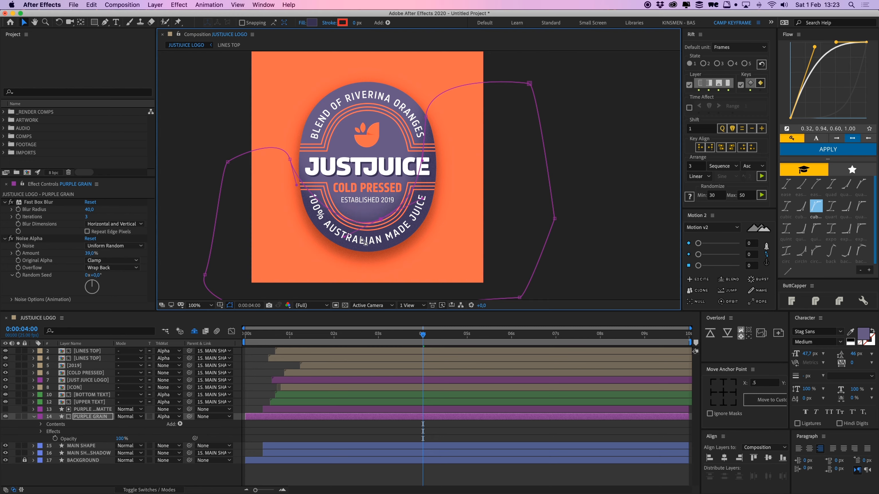
left_click_drag(290, 159, 293, 141)
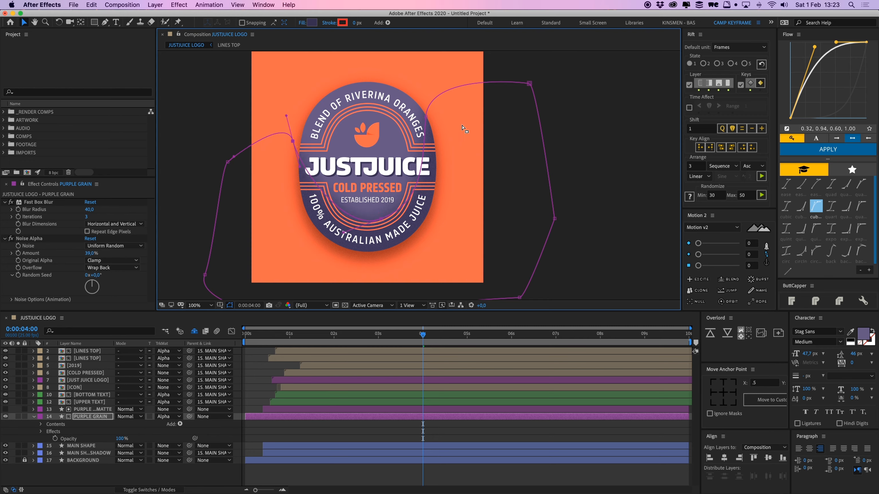
Set the Fast Box Blur radius of the PURPLE GRAIN layer to 71.
left_click(259, 397)
left_click(263, 418)
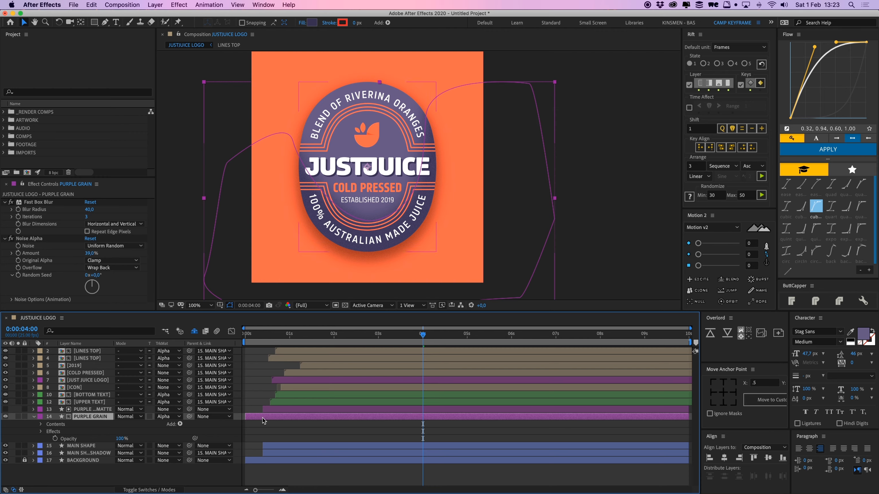
left_click_drag(90, 210, 105, 211)
left_click(340, 466)
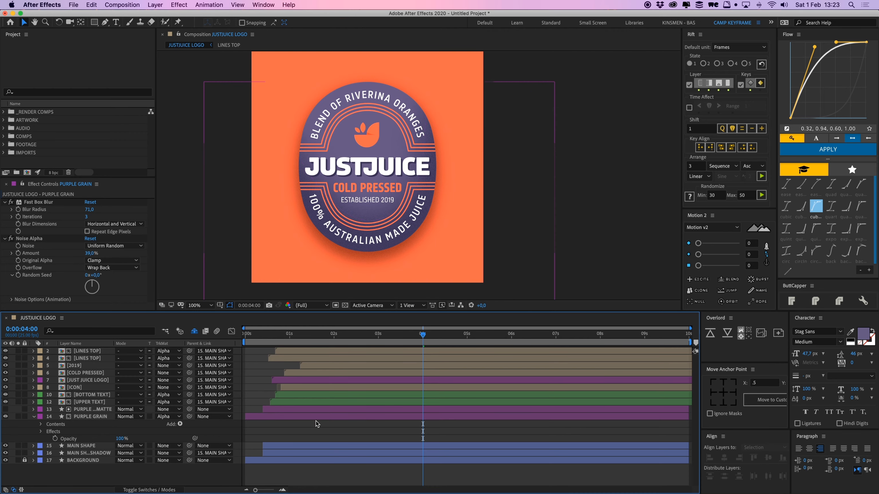
Reduce the PURPLE GRAIN layer's opacity to 49% and check the softened shading on the badge.
left_click(314, 418)
key("u")
key("t")
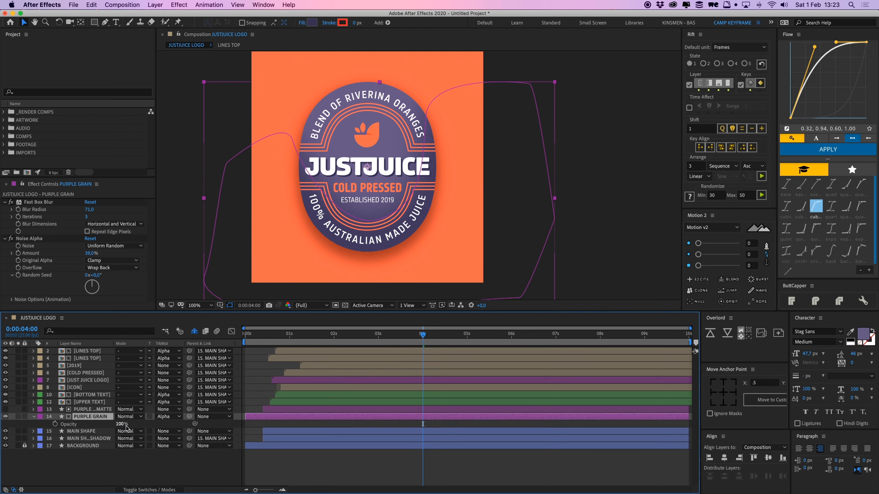
left_click_drag(126, 428, 101, 425)
left_click(331, 471)
key("space")
left_click_drag(553, 202, 548, 206)
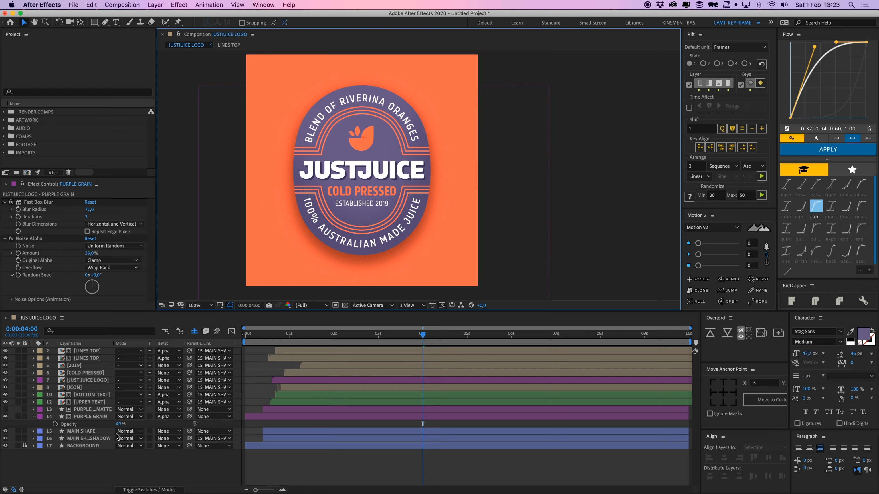
Copy the Noise Alpha Random Seed expression from the MAIN SHAPE SHADOW layer and collapse the expanded layer properties.
left_click(93, 439)
left_click(33, 439)
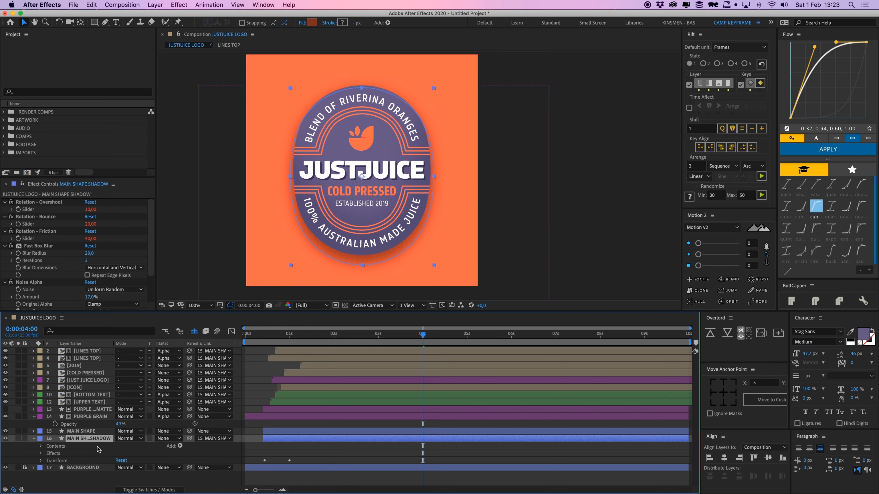
key("e")
key("e")
scroll(301, 469, "down", 4)
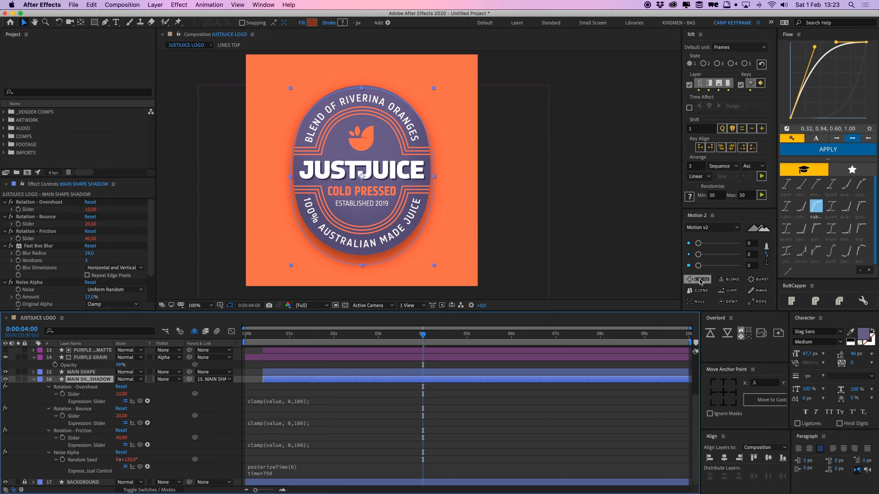
left_click(274, 474)
key("super+c")
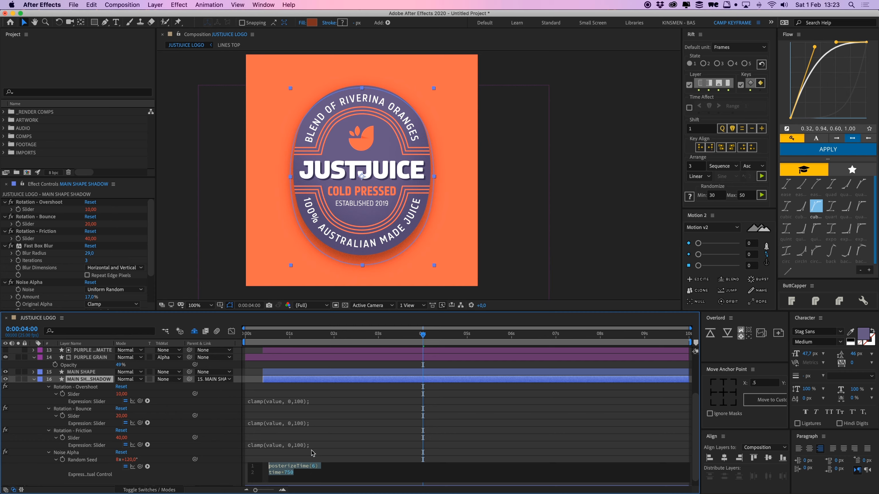
left_click(300, 386)
key("u")
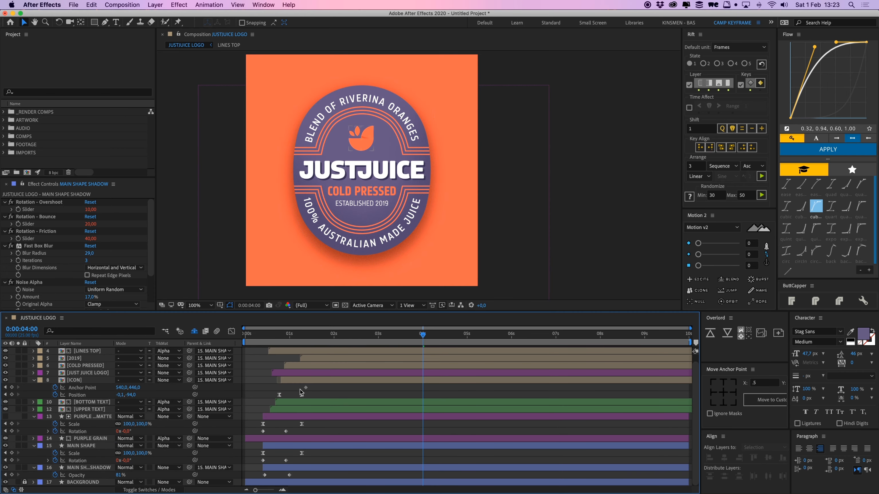
key("u")
Add the copied expression posterizeTime(6) time*750 to the PURPLE GRAIN layer's Noise Alpha Random Seed and preview the grain up close.
left_click(96, 417)
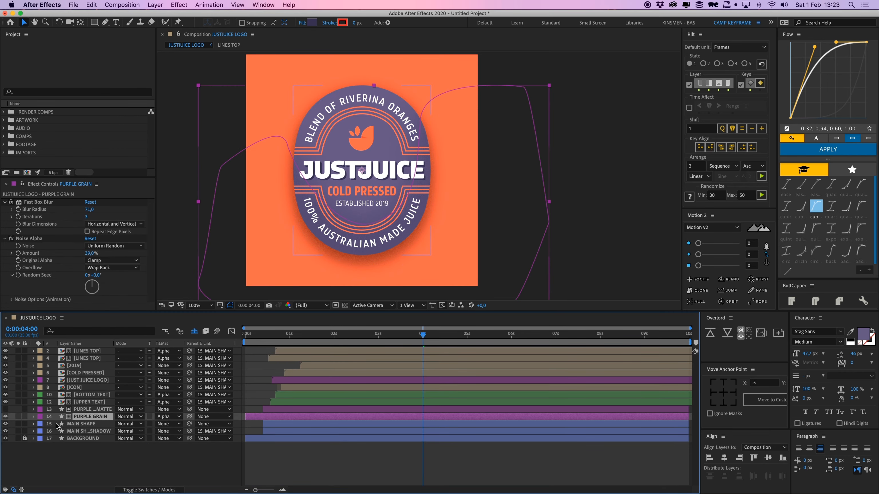
left_click(36, 420)
left_click(41, 425)
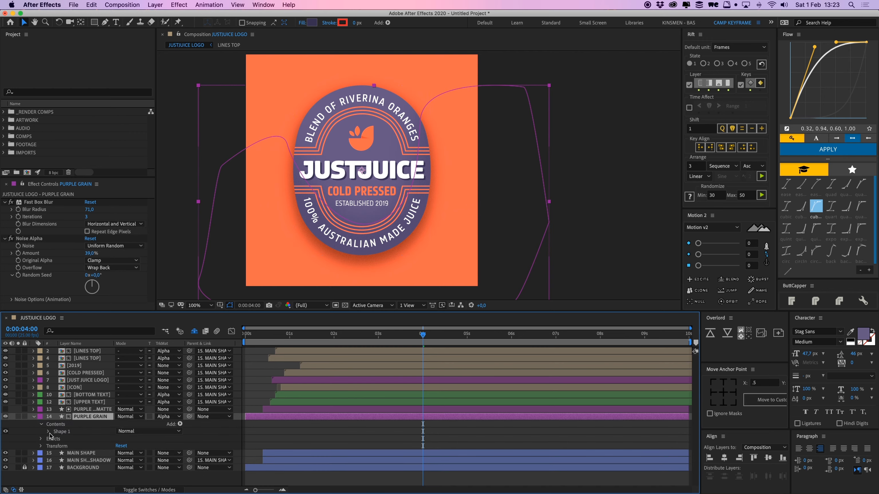
left_click(41, 425)
left_click(41, 432)
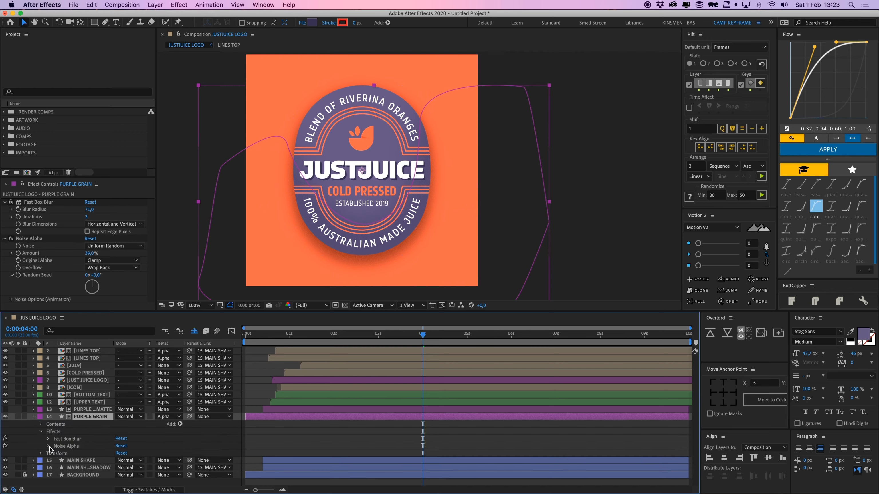
left_click(49, 446)
scroll(62, 457, "down", 2)
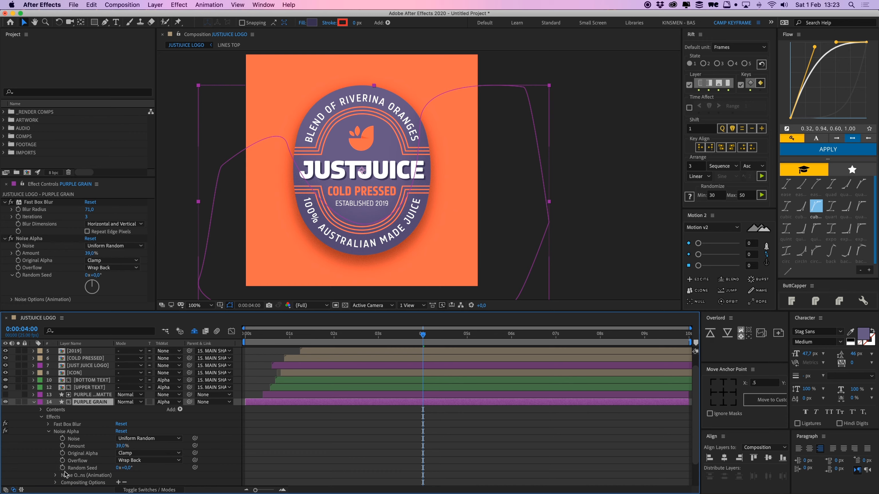
left_click(63, 469, "alt")
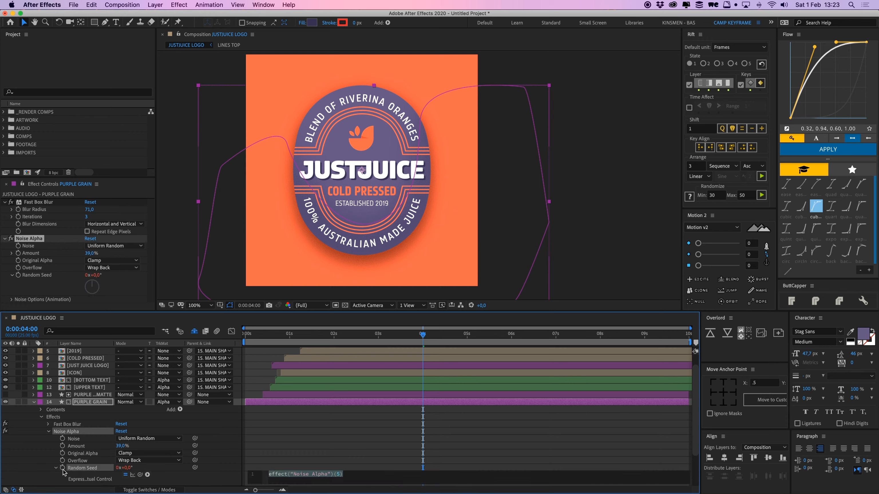
key("super+v")
left_click(296, 441)
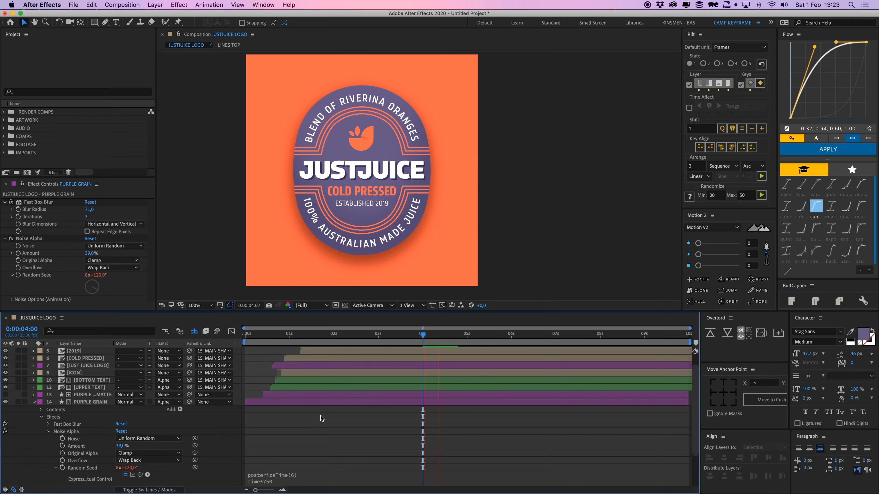
scroll(383, 216, "up", 2)
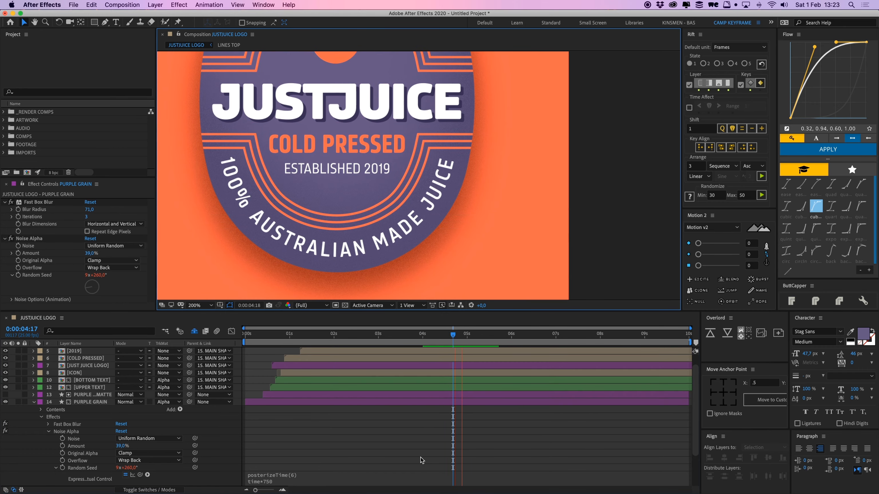
scroll(417, 278, "down", 2)
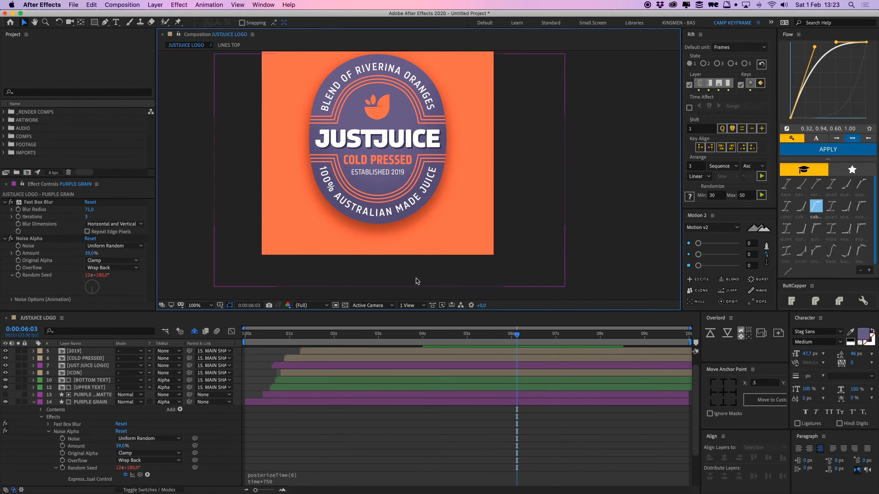
Collapse all the expanded layer properties in the timeline and preview the logo animation from the beginning.
left_click(154, 5)
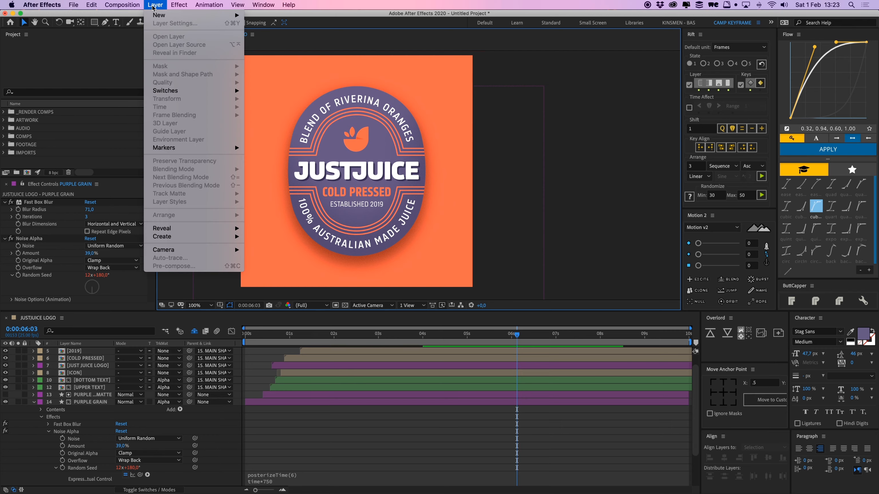
left_click(410, 420)
left_click(385, 418)
key("u")
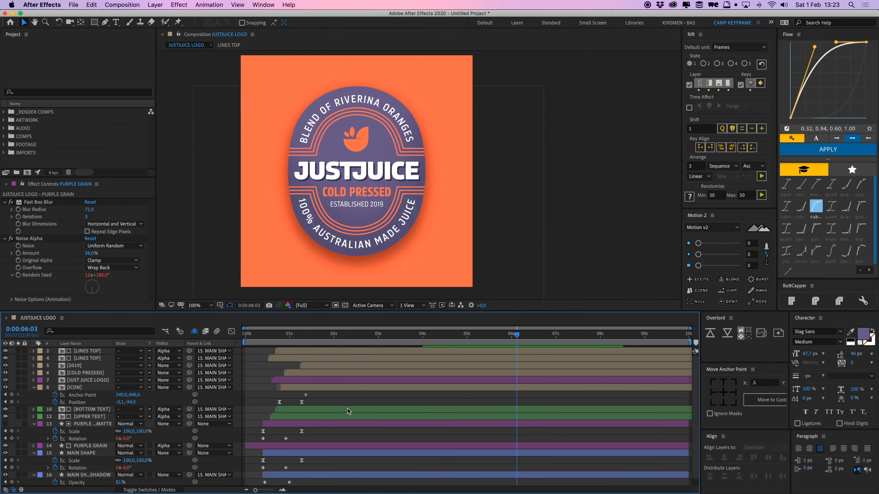
key("u")
left_click_drag(332, 335, 260, 348)
key("space")
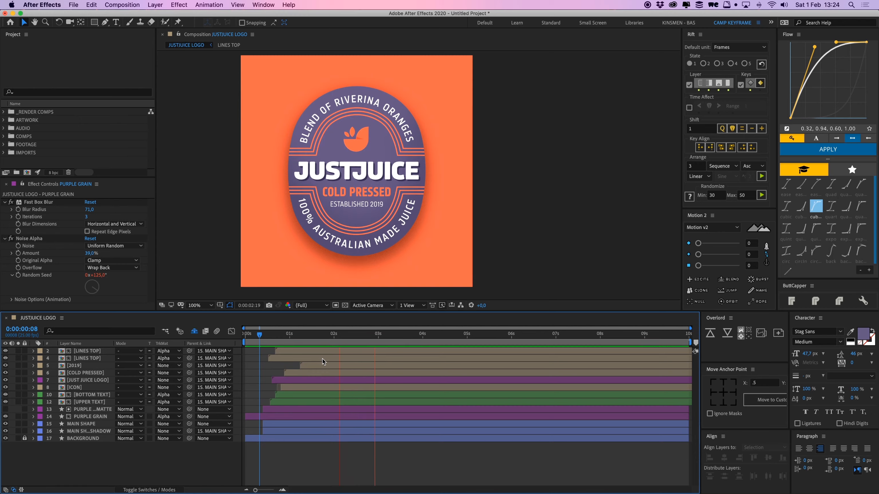
left_click_drag(261, 336, 247, 341)
key("space")
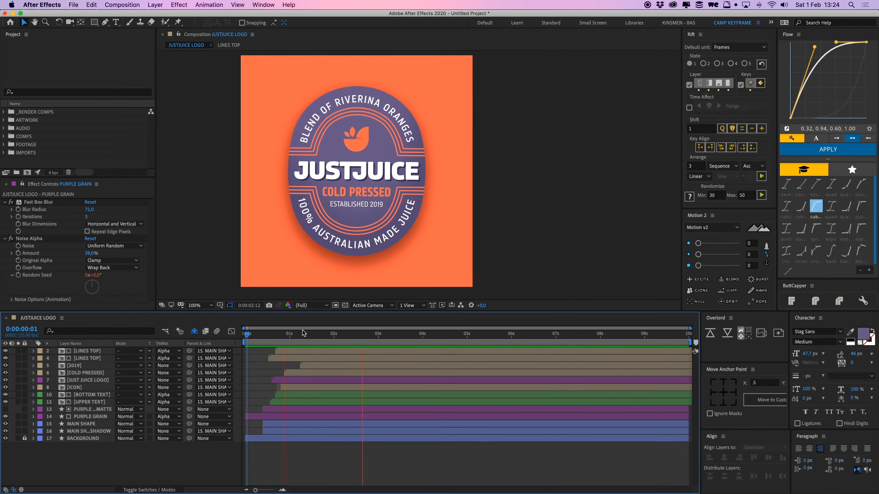
Add a new adjustment layer above all the other layers and apply the Noise effect to it.
left_click(155, 4)
mouse_move(160, 15)
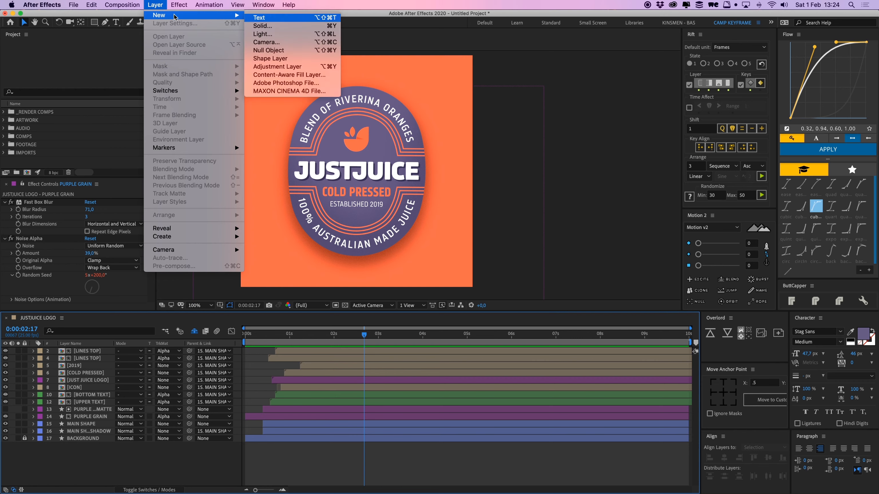
left_click(292, 66)
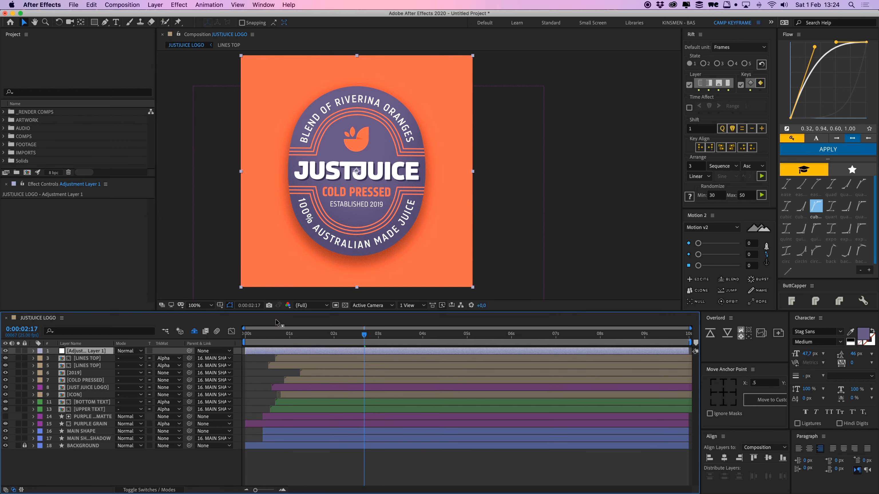
left_click(155, 4)
mouse_move(178, 4)
mouse_move(218, 98)
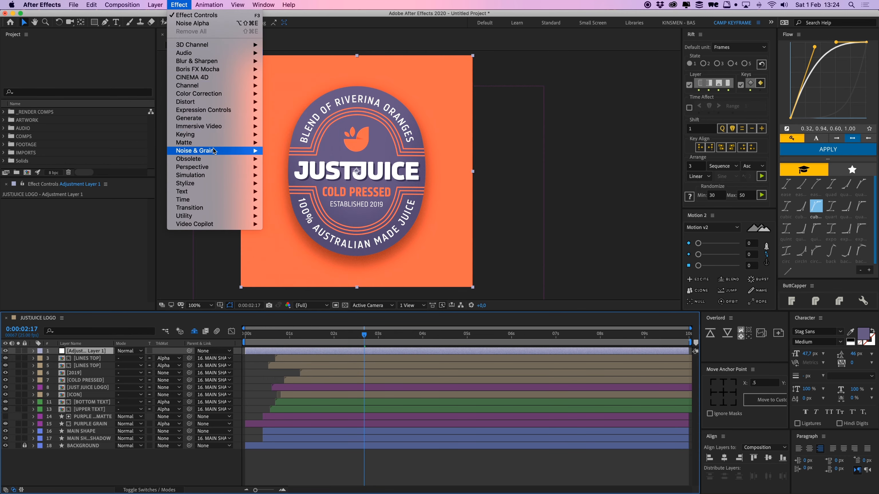
mouse_move(221, 151)
left_click(290, 200)
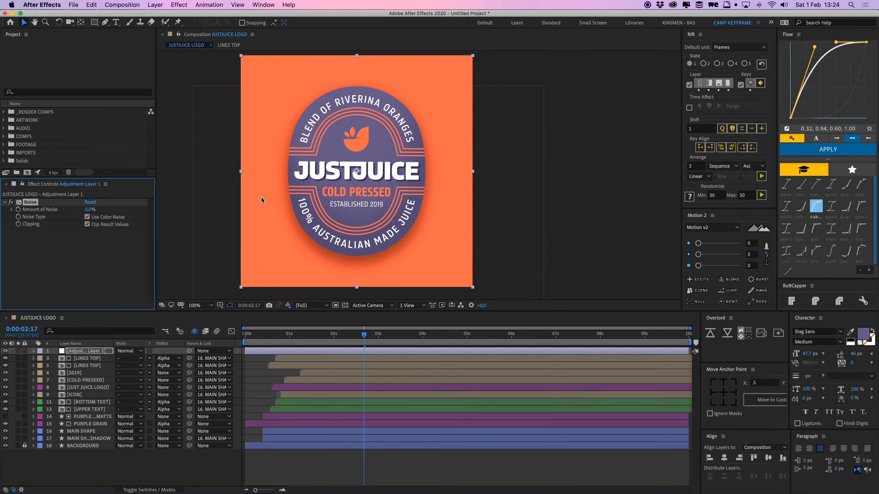
Set the adjustment layer's Amount of Noise to 9% and turn off Use Color Noise, judging the grain up close.
left_click(333, 460)
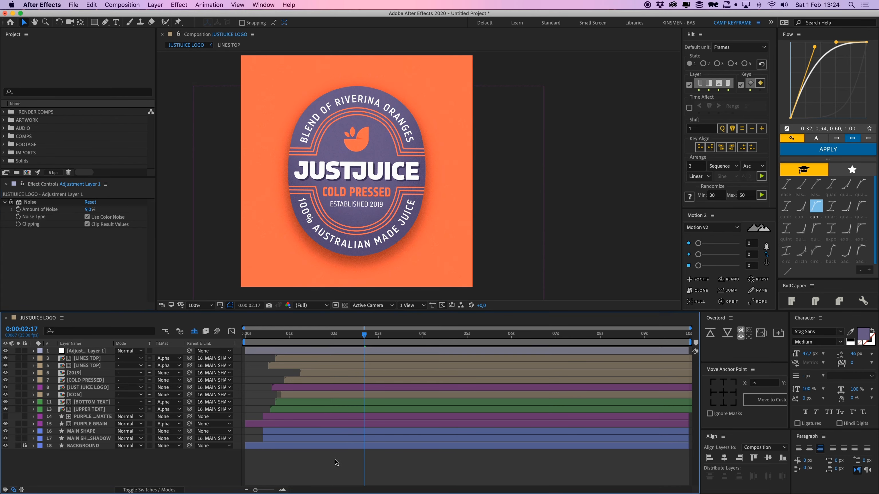
key("period")
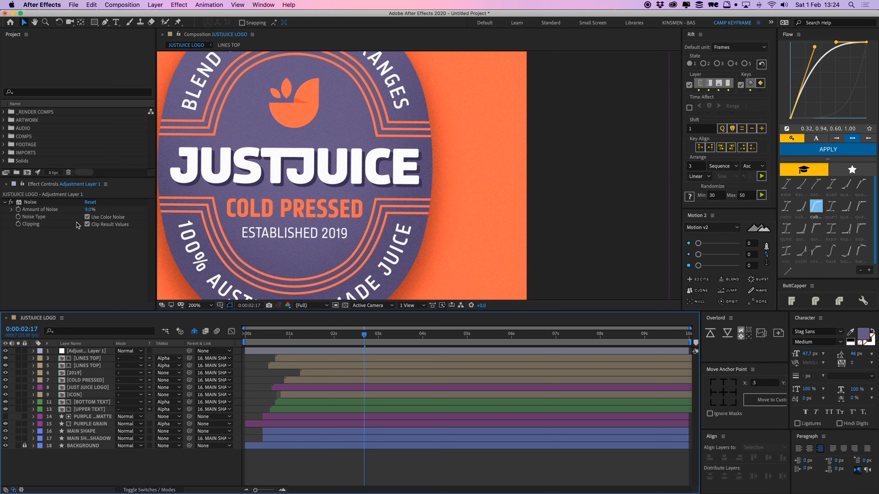
left_click(34, 202)
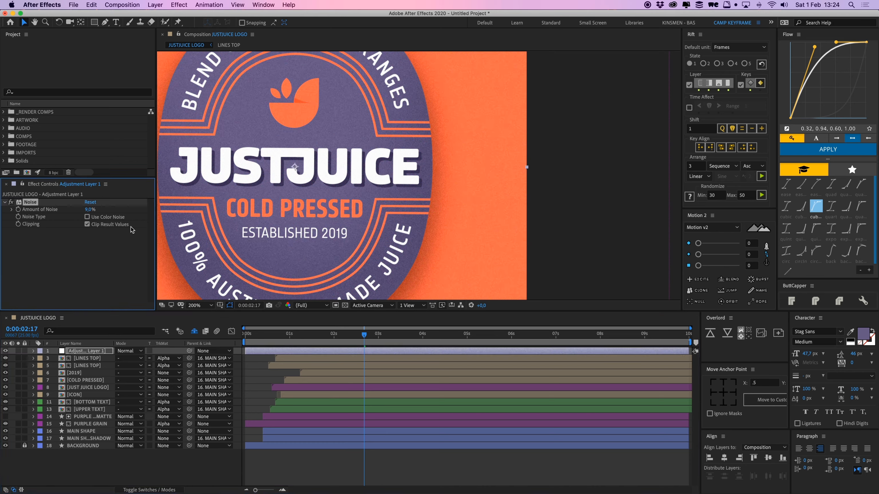
Lower the adjustment layer's Amount of Noise to 3% and inspect the grain across the badge and background.
left_click_drag(86, 210, 75, 210)
left_click_drag(287, 206, 374, 280)
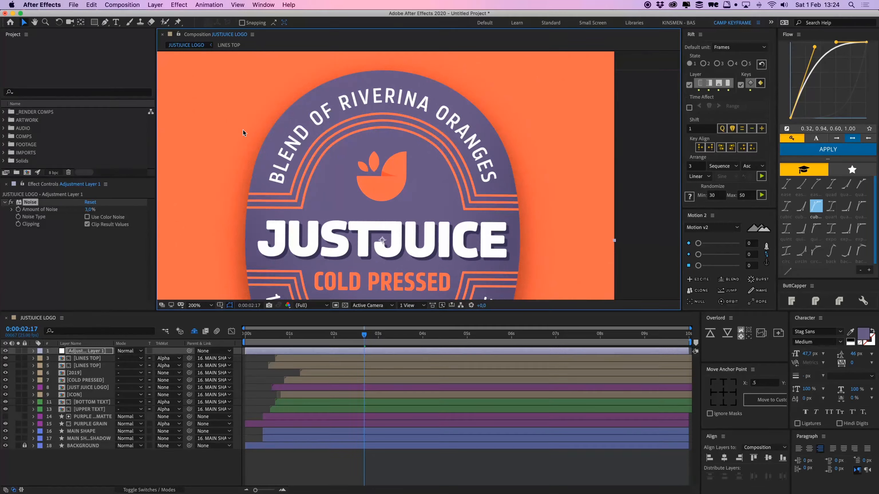
key("period")
left_click_drag(592, 156, 454, 146)
key("comma")
key("comma")
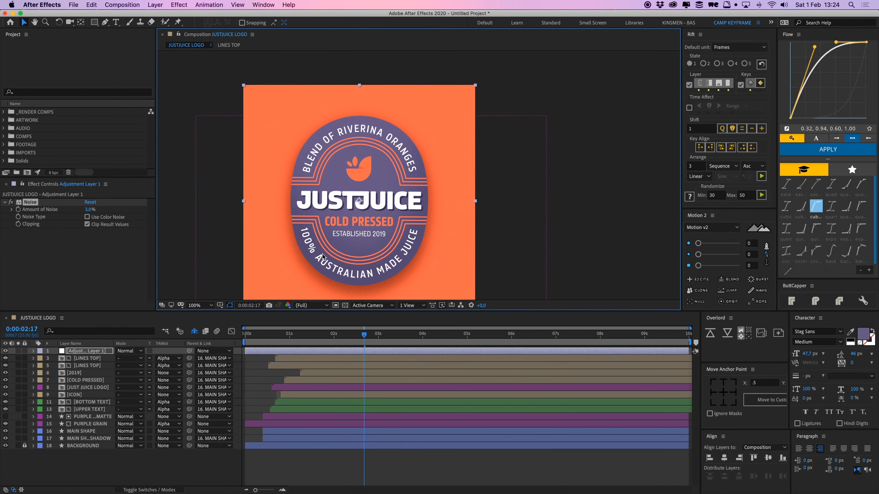
Preview the logo animation with the overall noise applied, including a playback from the first frame.
left_click(253, 373)
key("space")
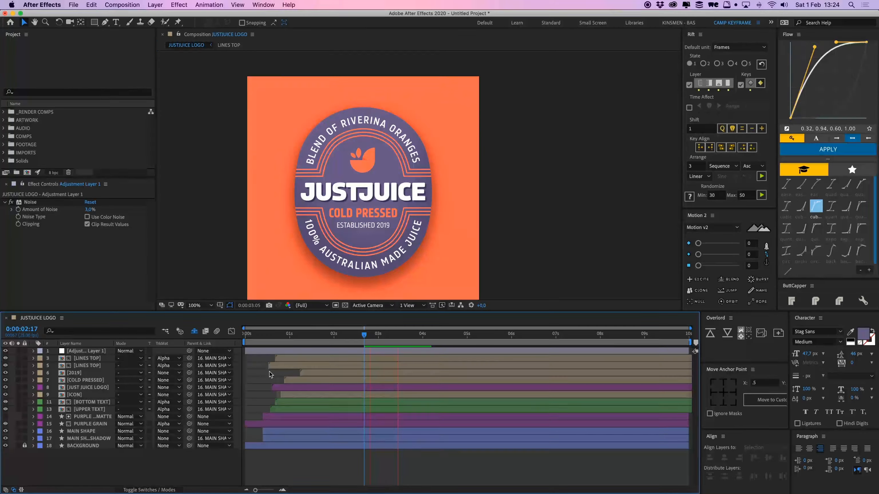
key("space")
left_click_drag(412, 227, 411, 212)
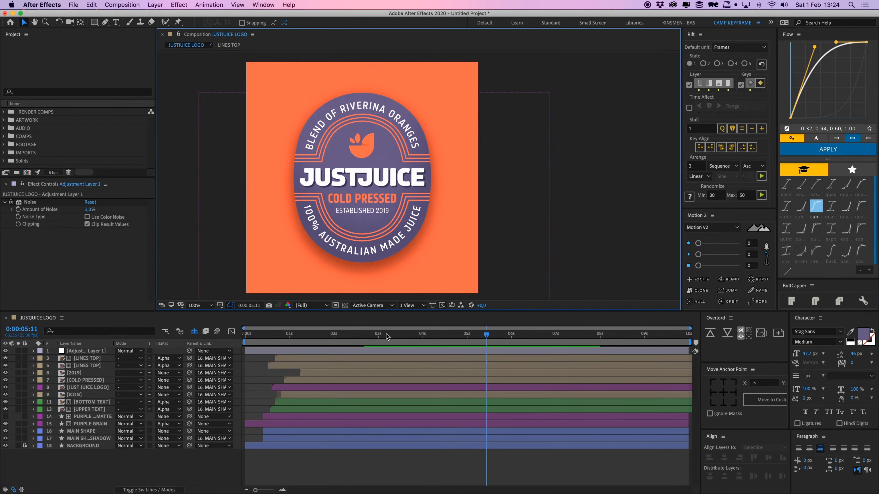
left_click_drag(339, 335, 243, 341)
key("space")
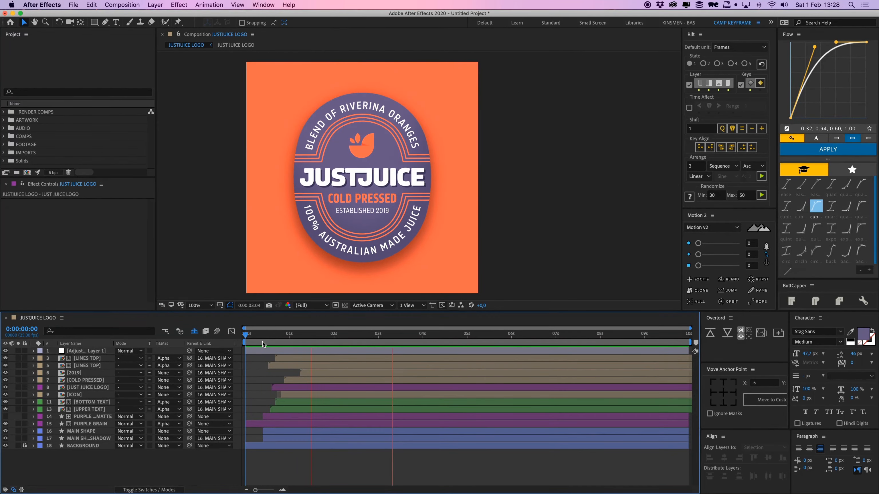
End the work area at about 3 seconds and play the shortened animation from the first frame.
left_click(378, 336)
key("n")
left_click_drag(366, 336, 214, 340)
key("space")
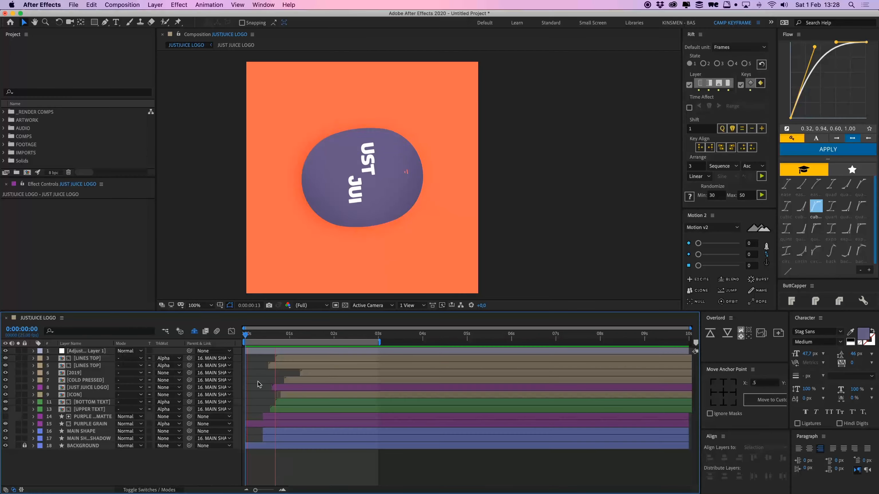